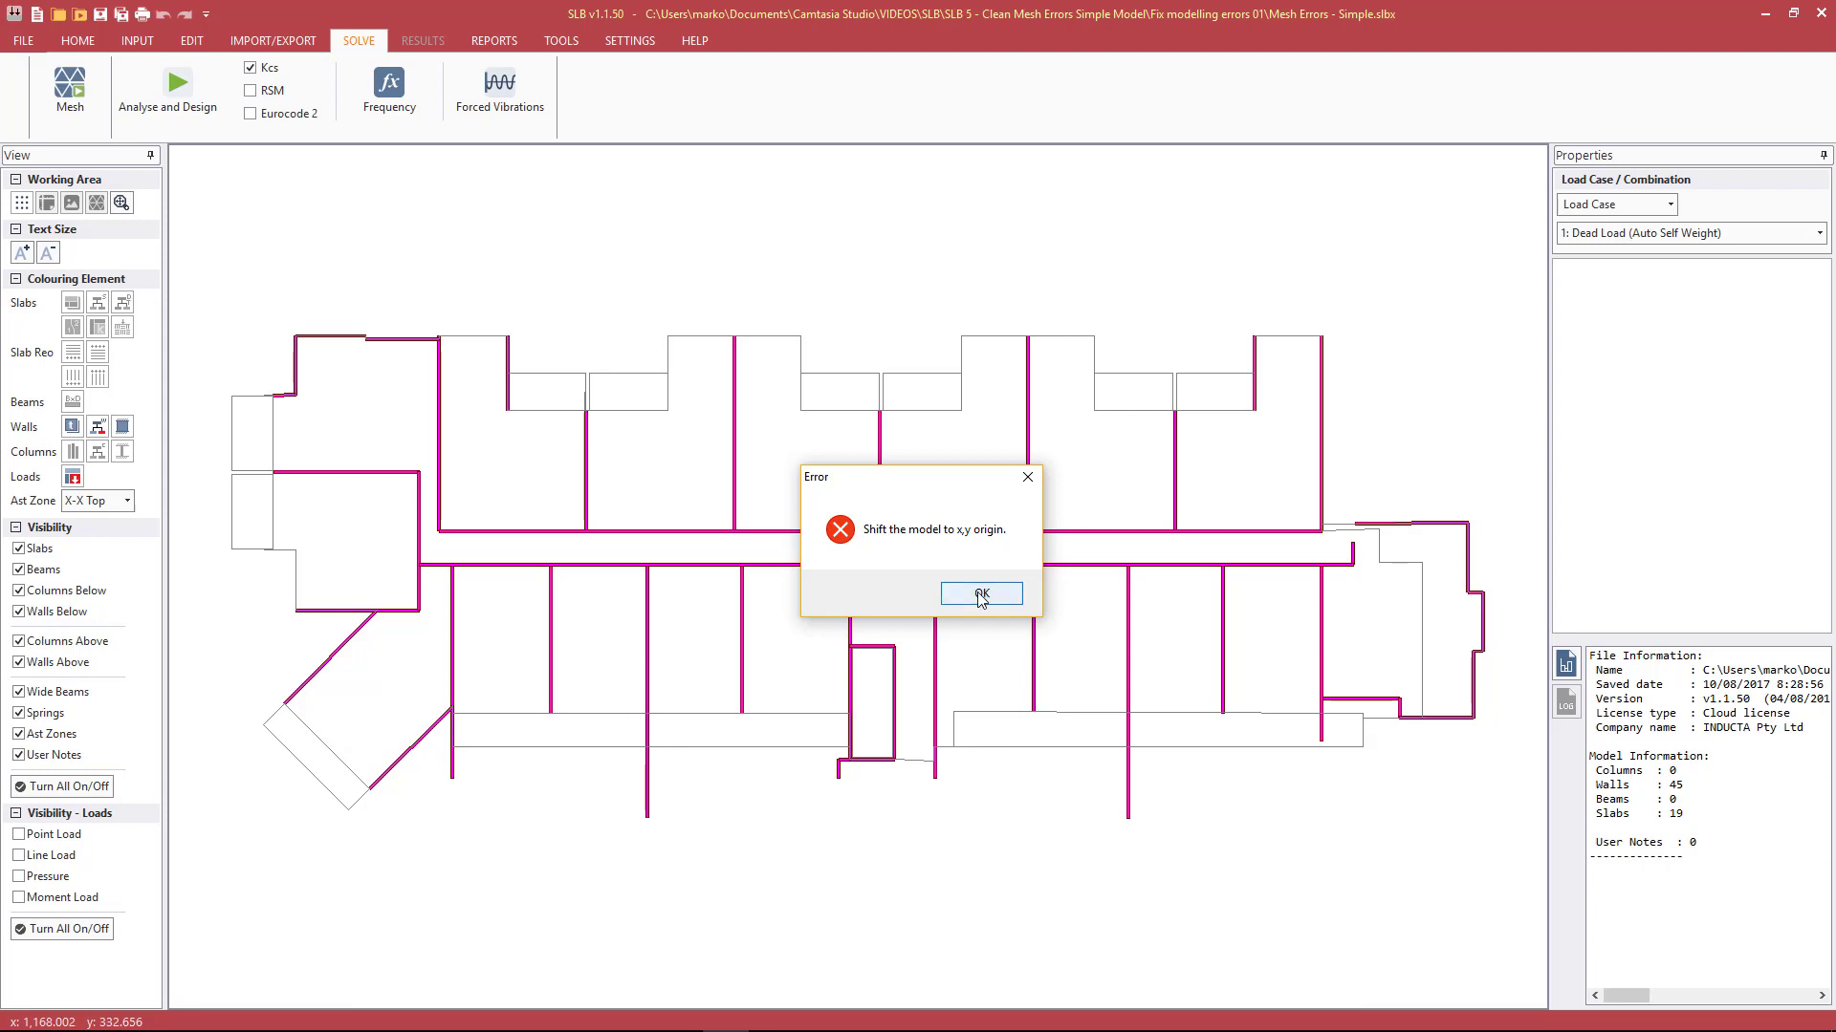
# Step: Dismiss the origin error and check the coordinates of the outer slab outline
pyautogui.click(981, 595)
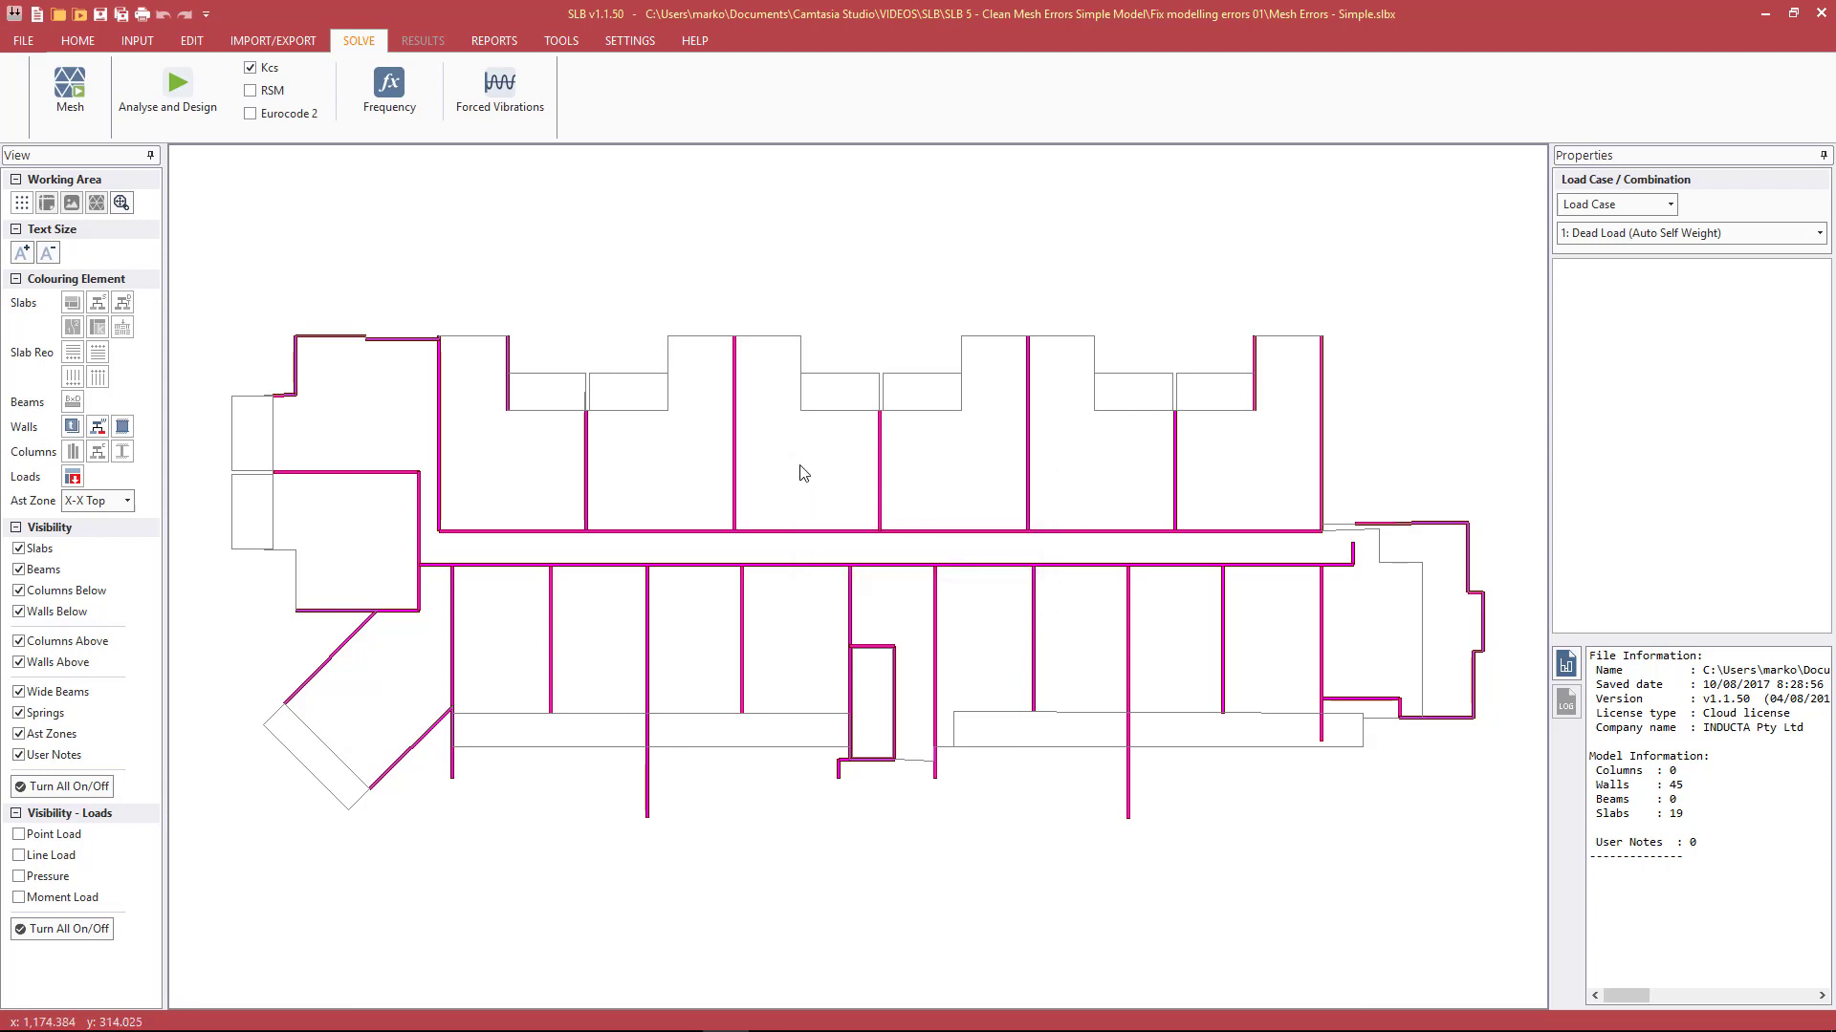
pyautogui.click(248, 405)
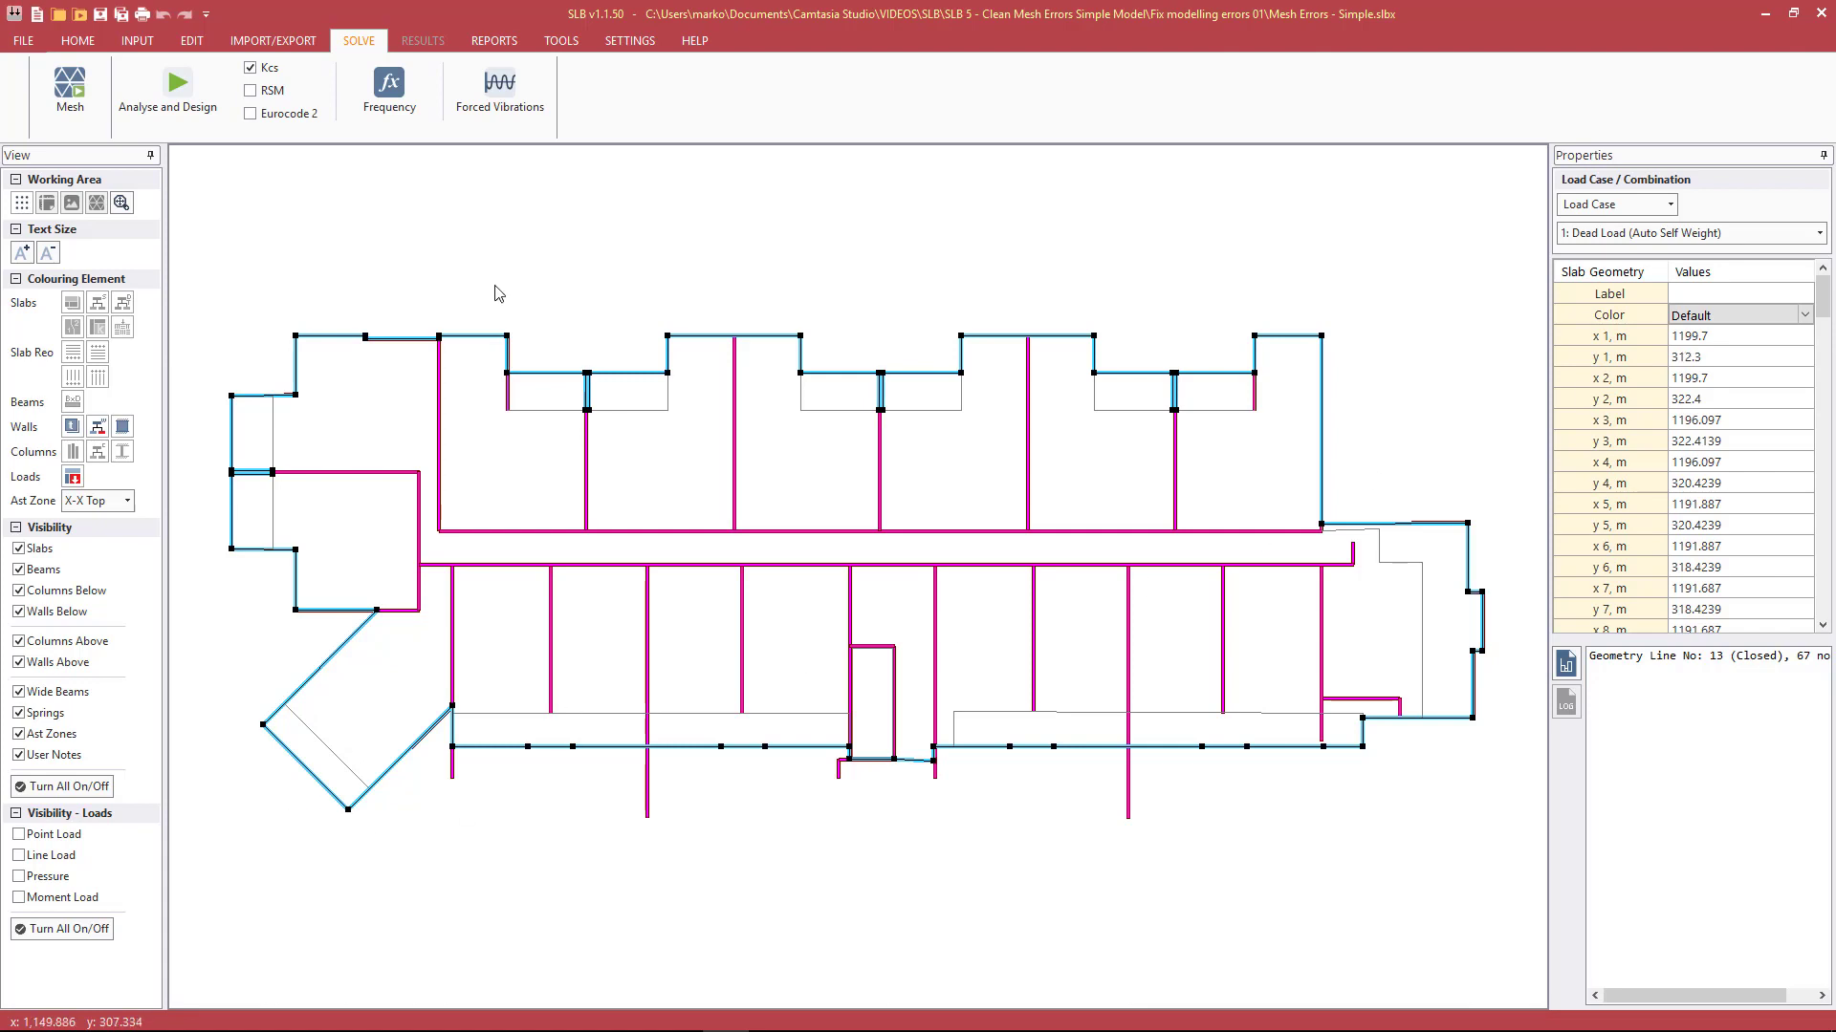
pyautogui.click(508, 217)
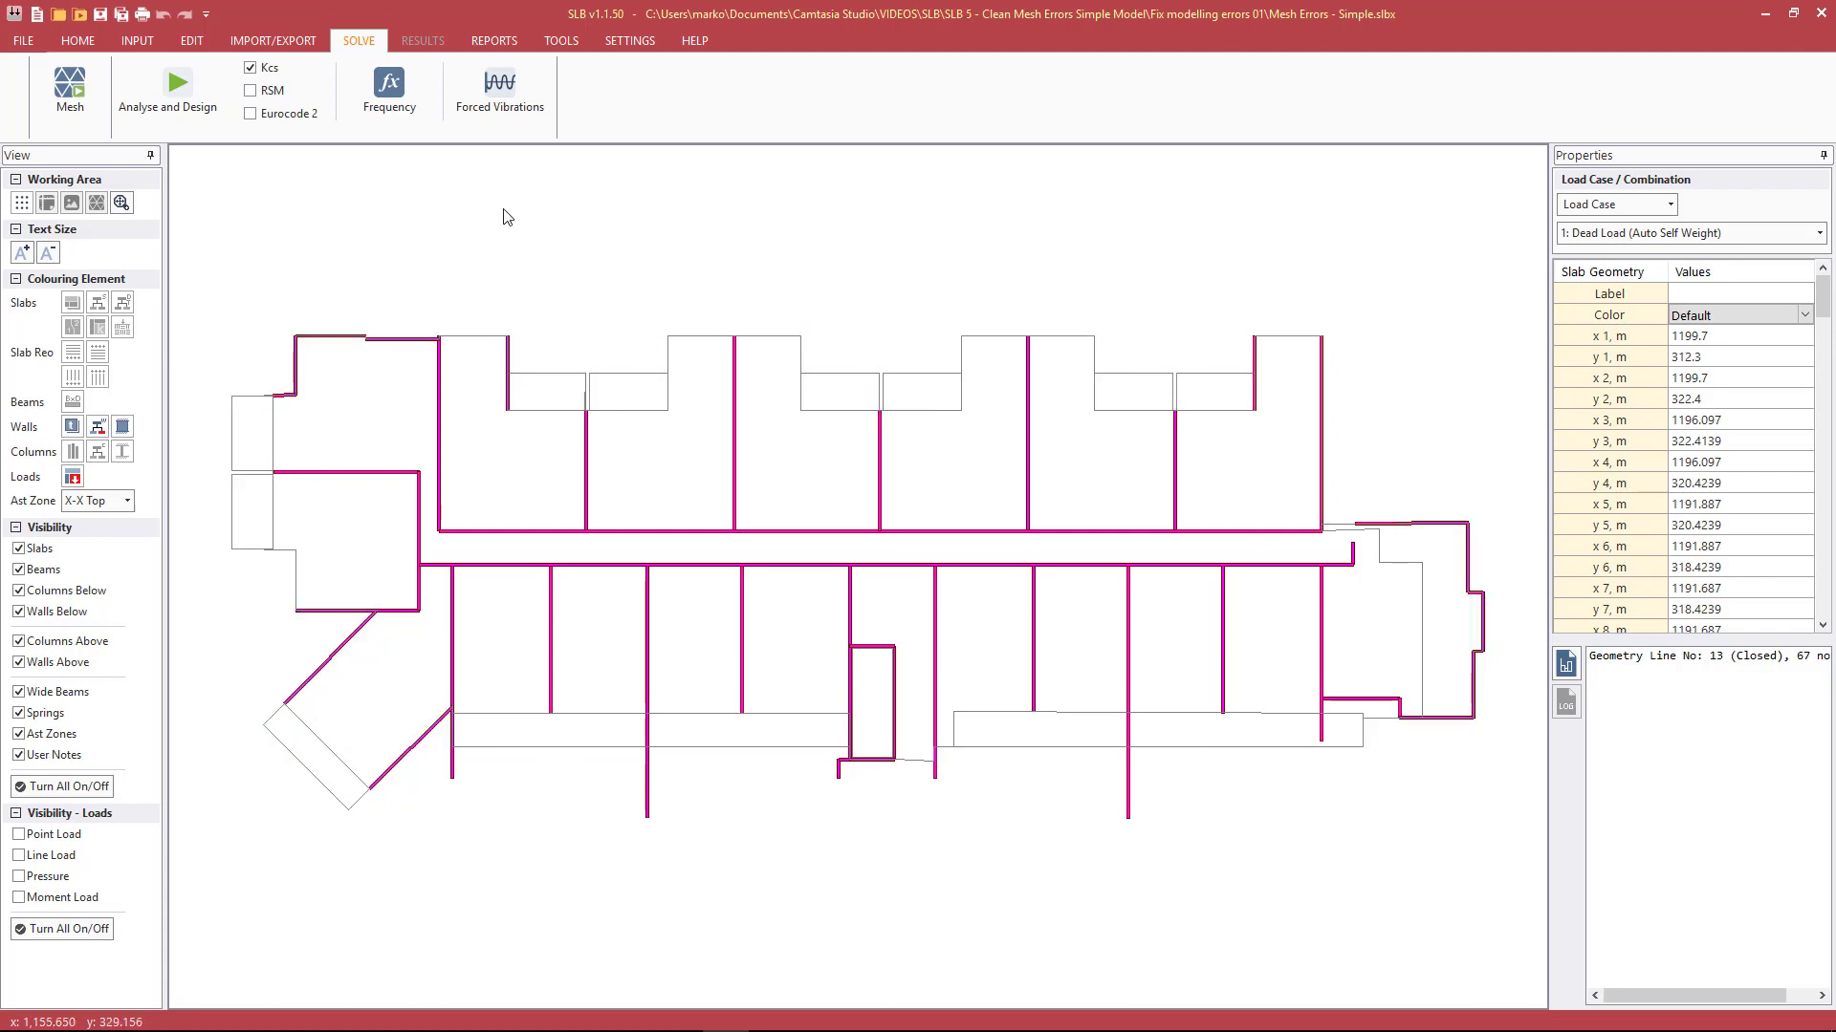
# Step: Shift the whole model to the x,y origin with Auto Shift
pyautogui.click(193, 43)
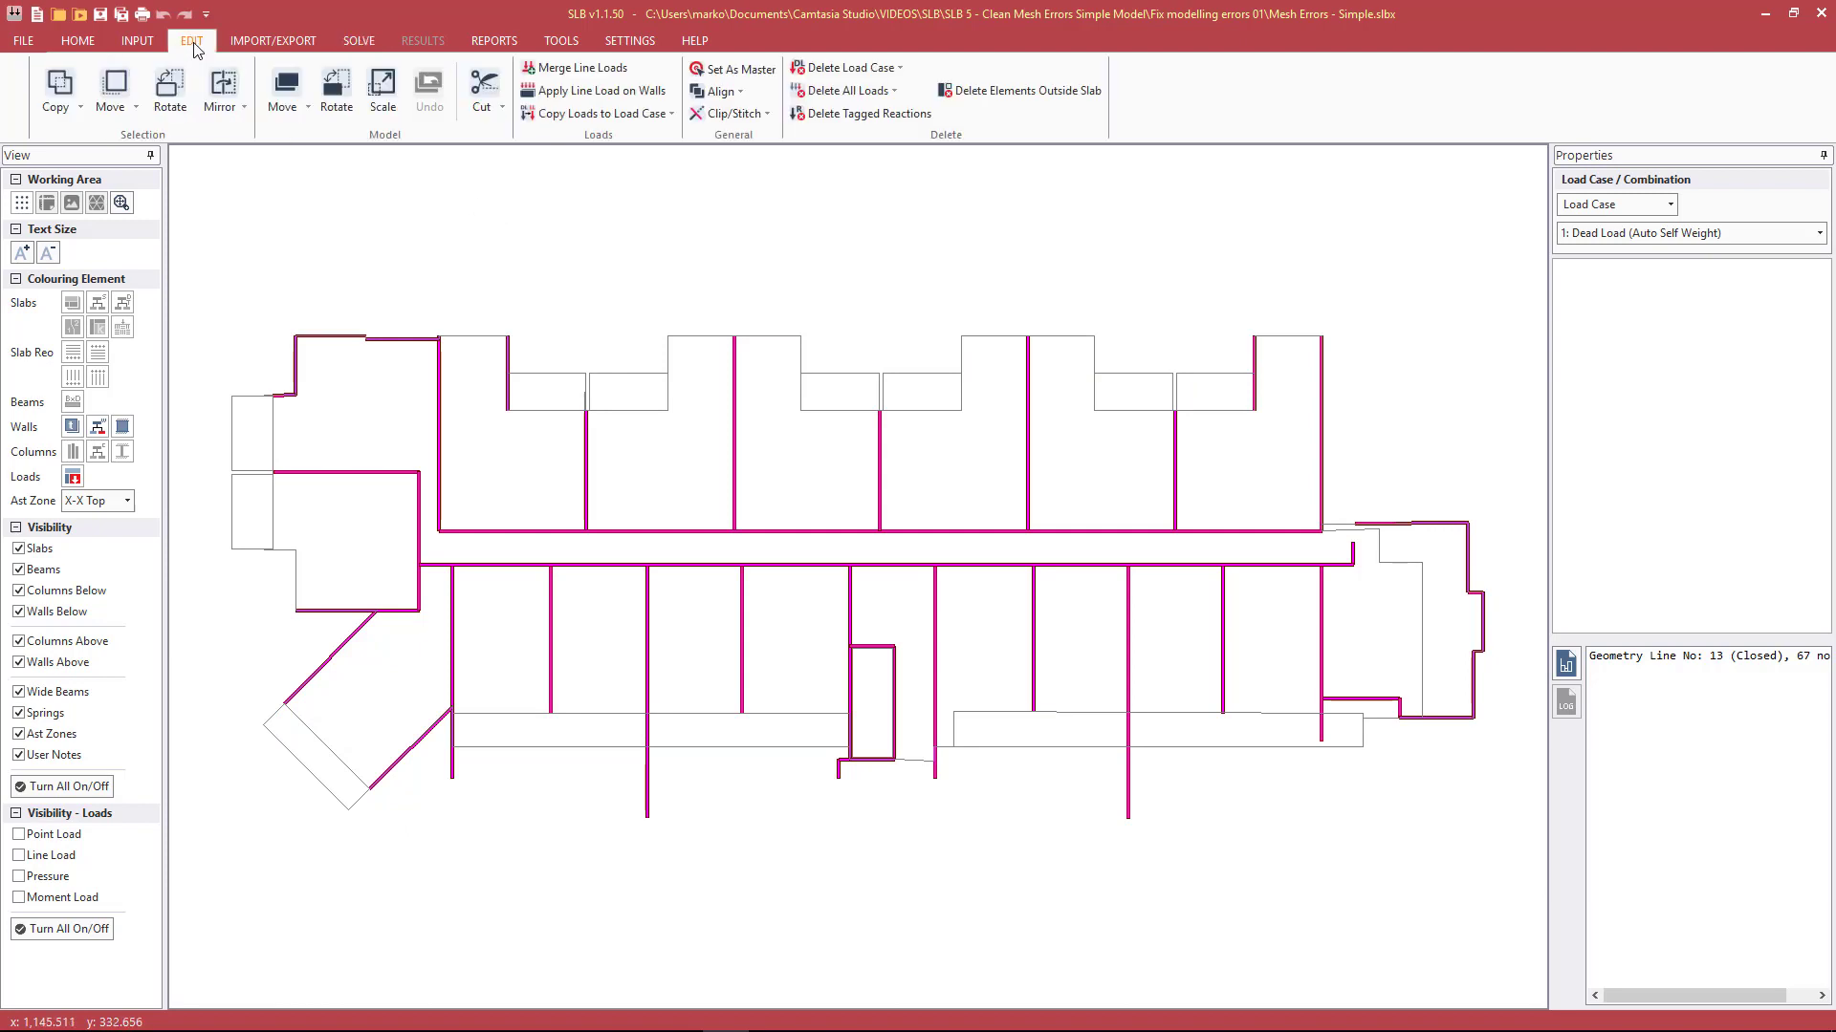
pyautogui.click(300, 115)
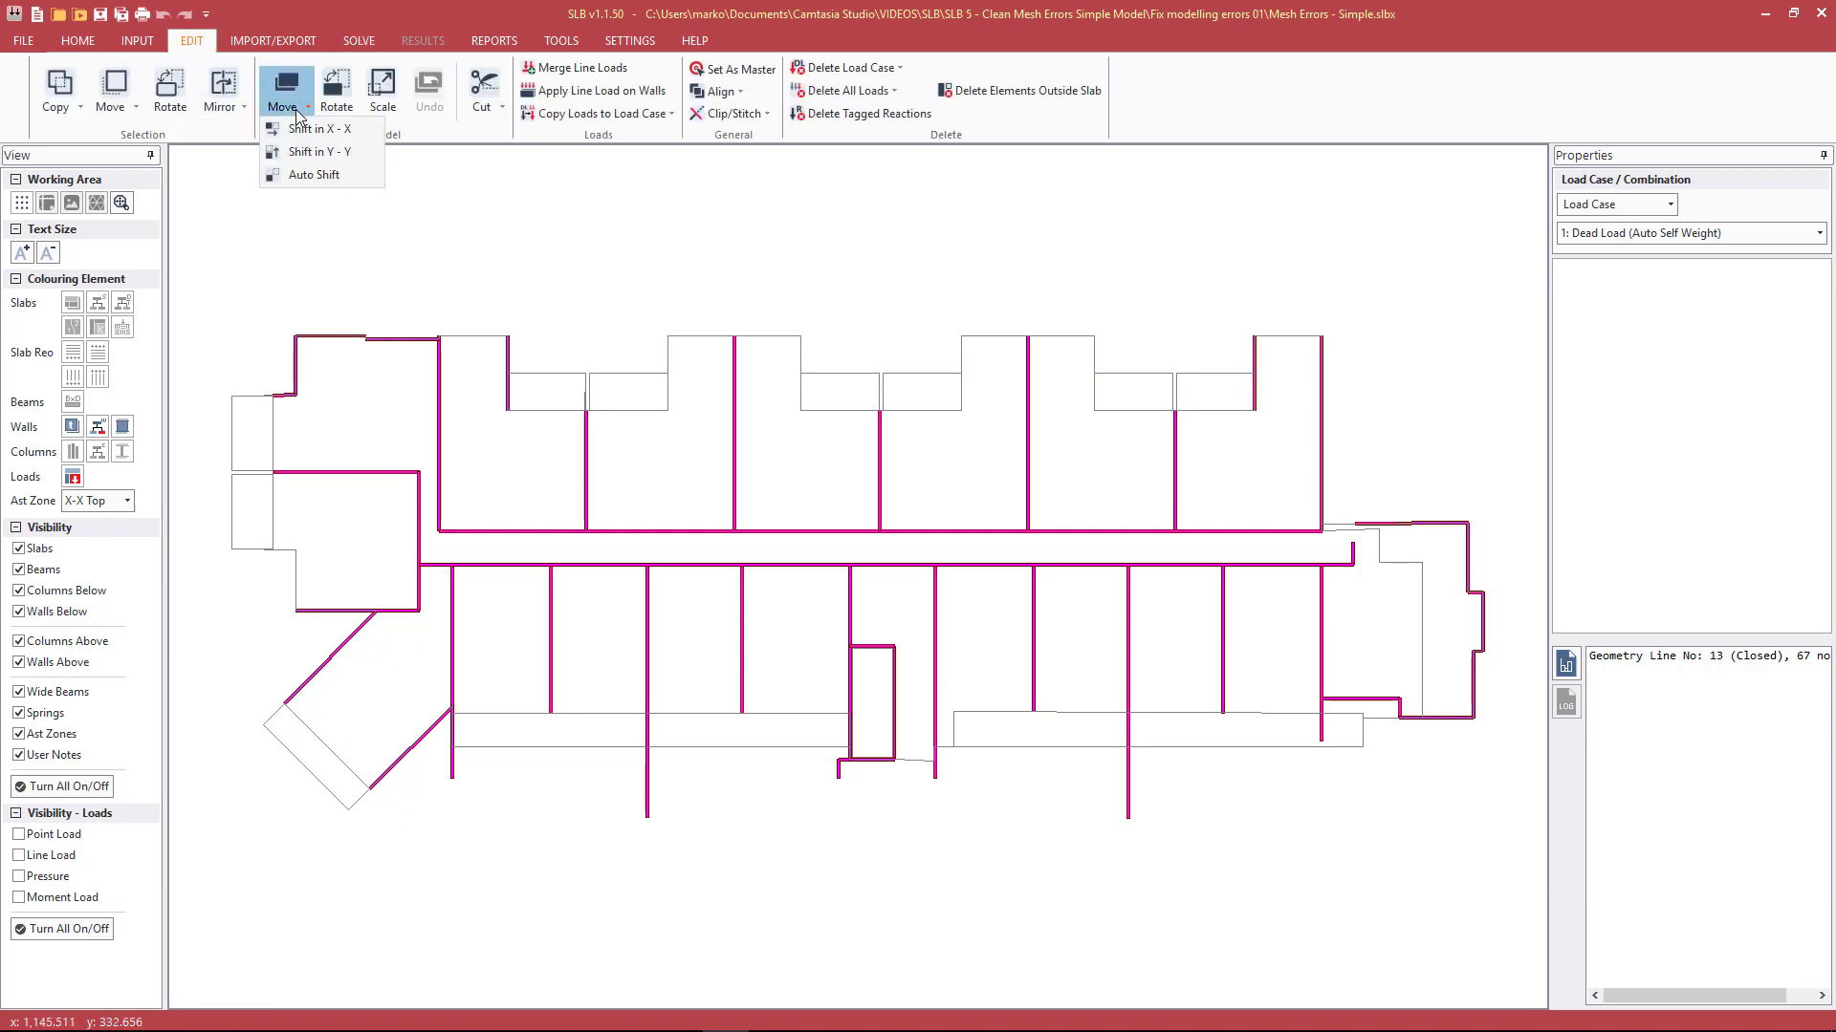
pyautogui.click(315, 175)
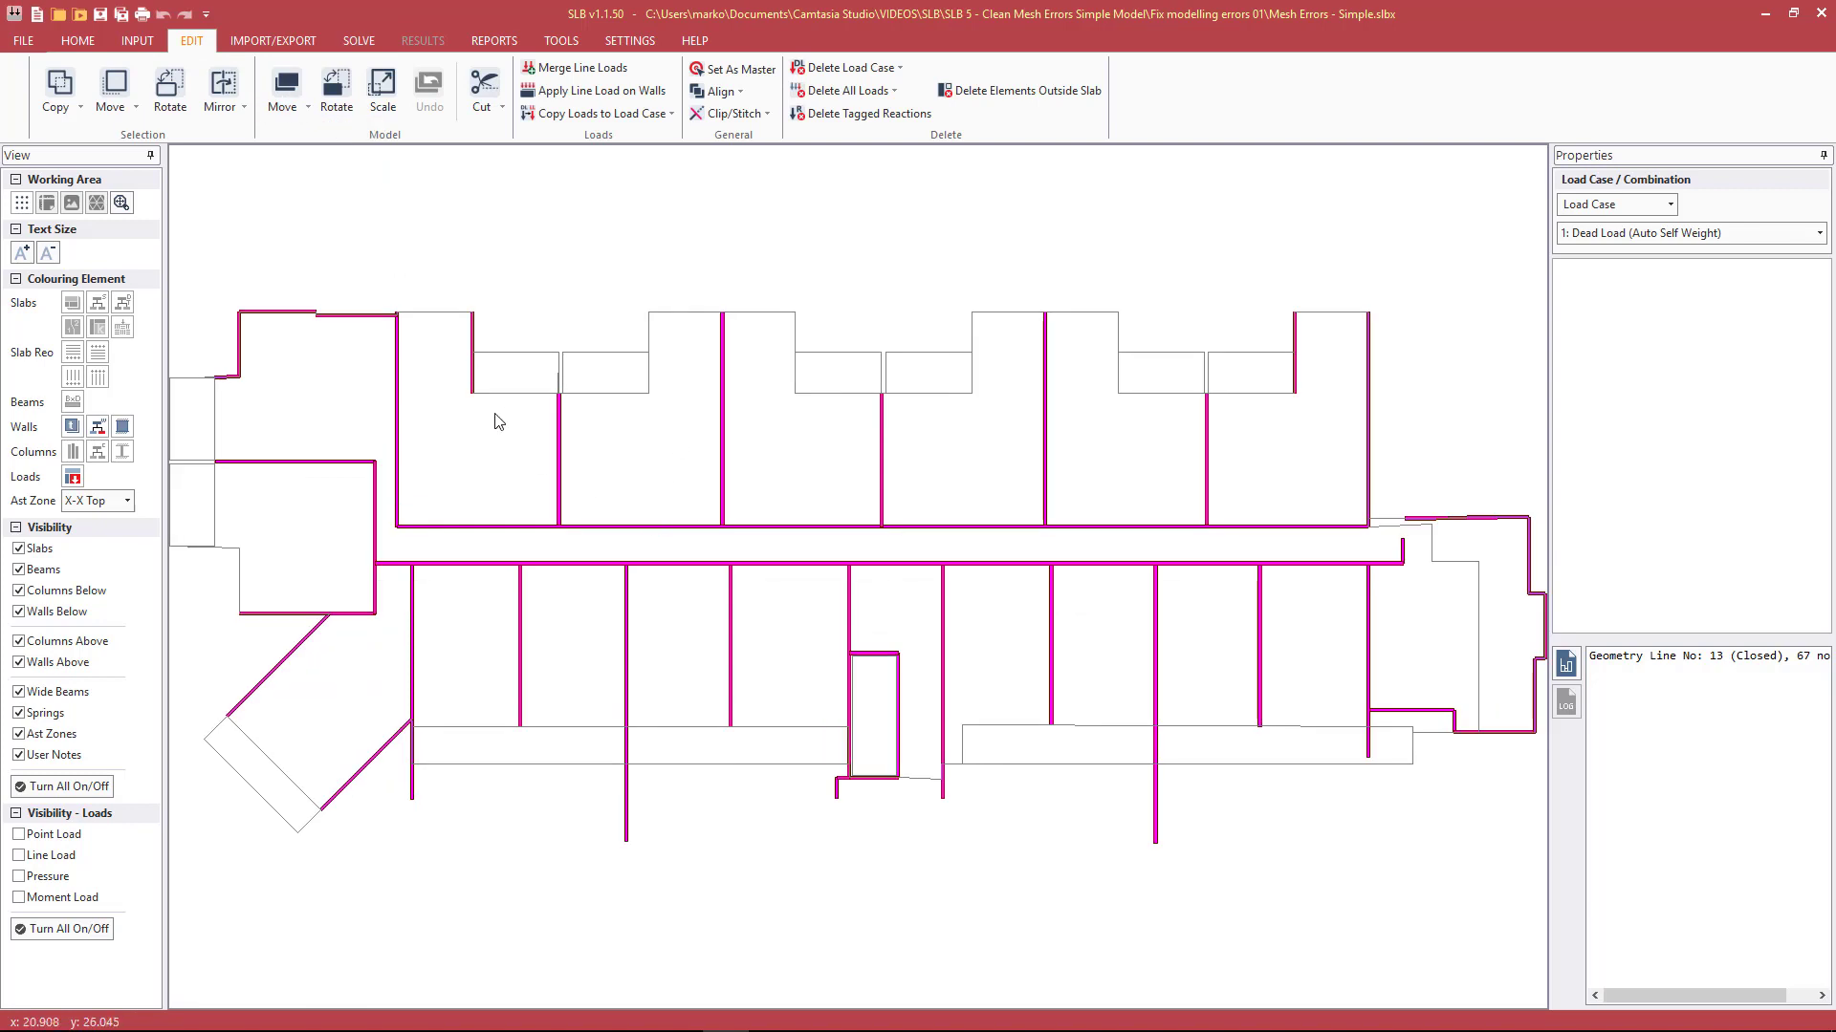
# Step: Fit the whole model in the view and check the outer slab outline's shifted coordinates
pyautogui.click(78, 40)
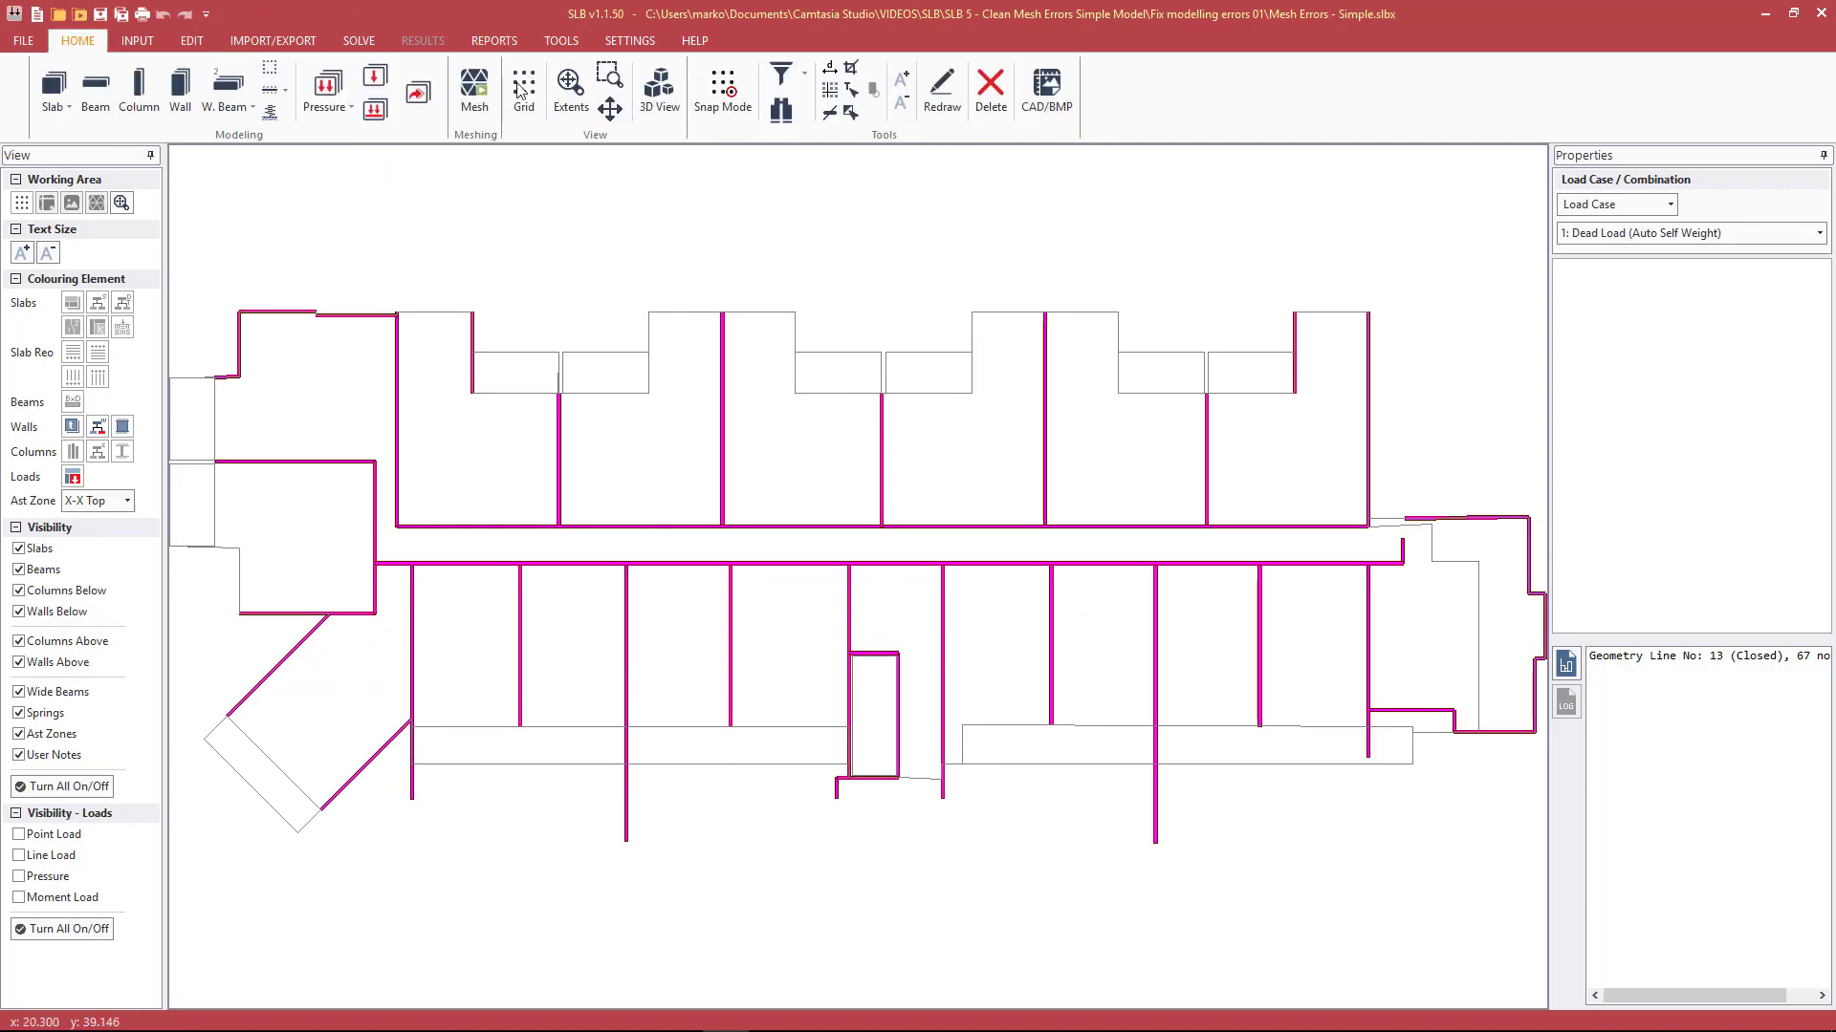
pyautogui.click(570, 86)
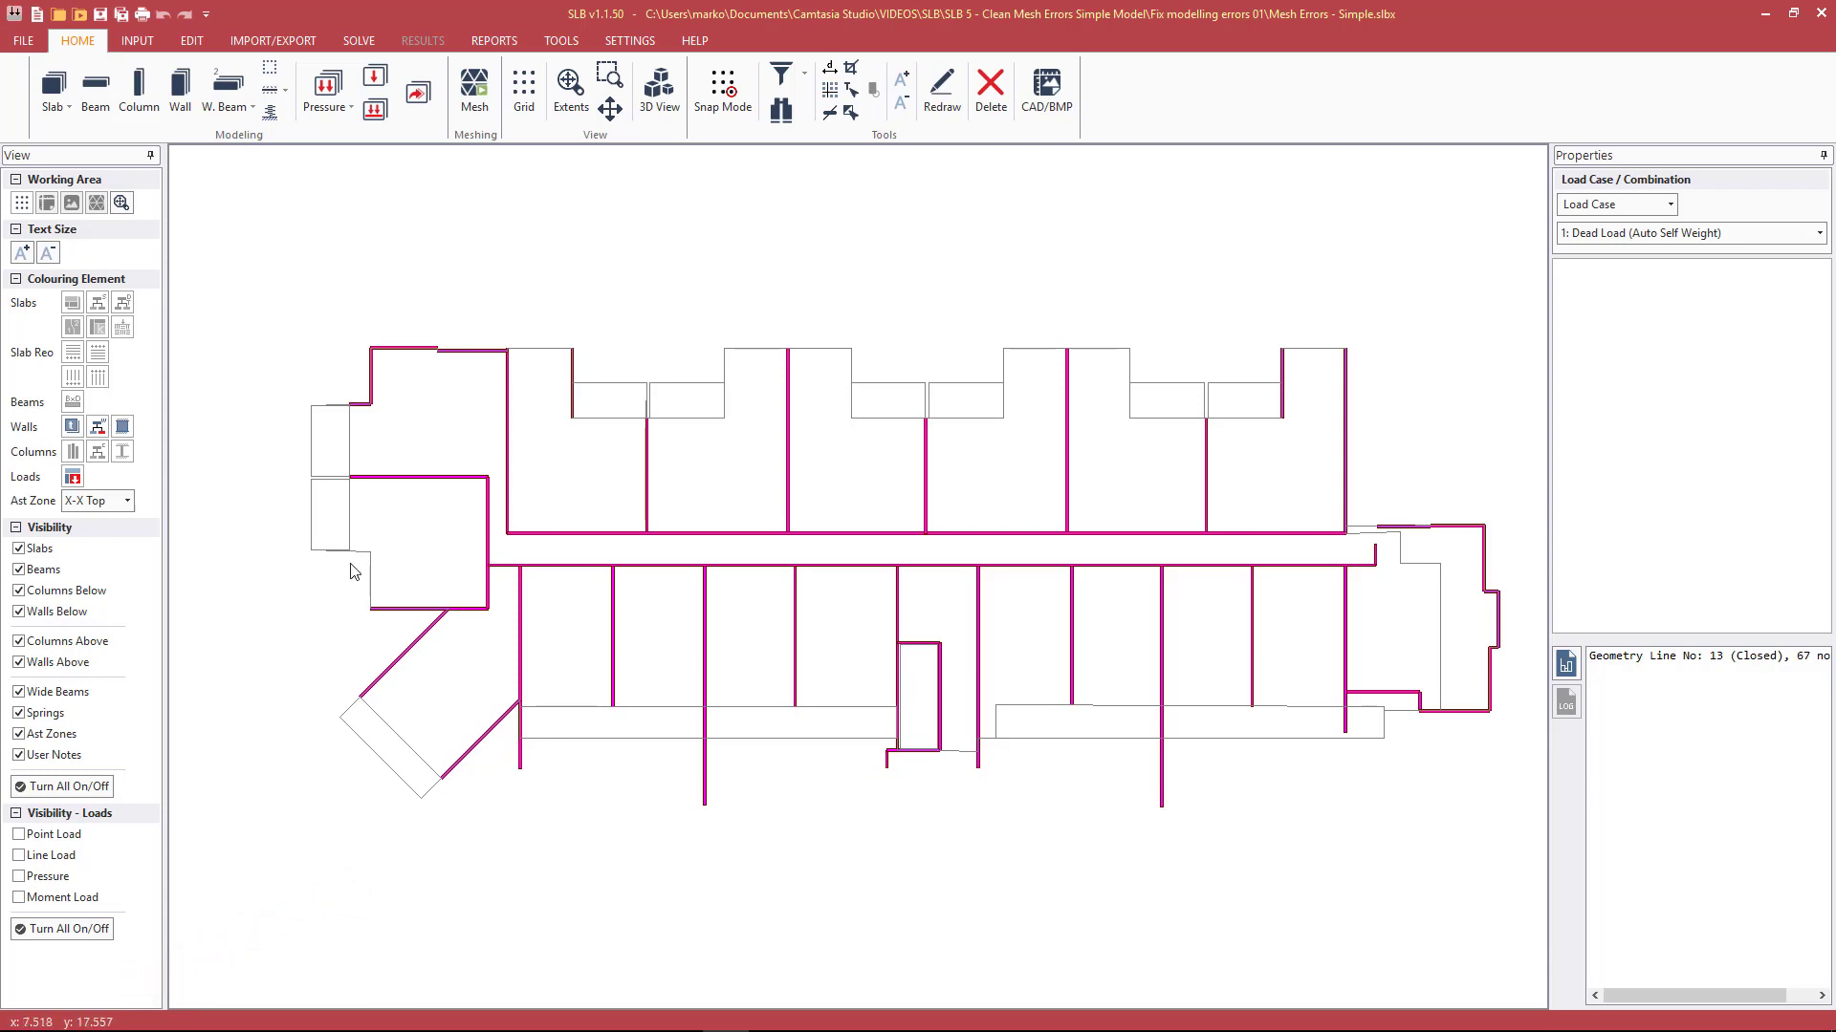
pyautogui.click(312, 498)
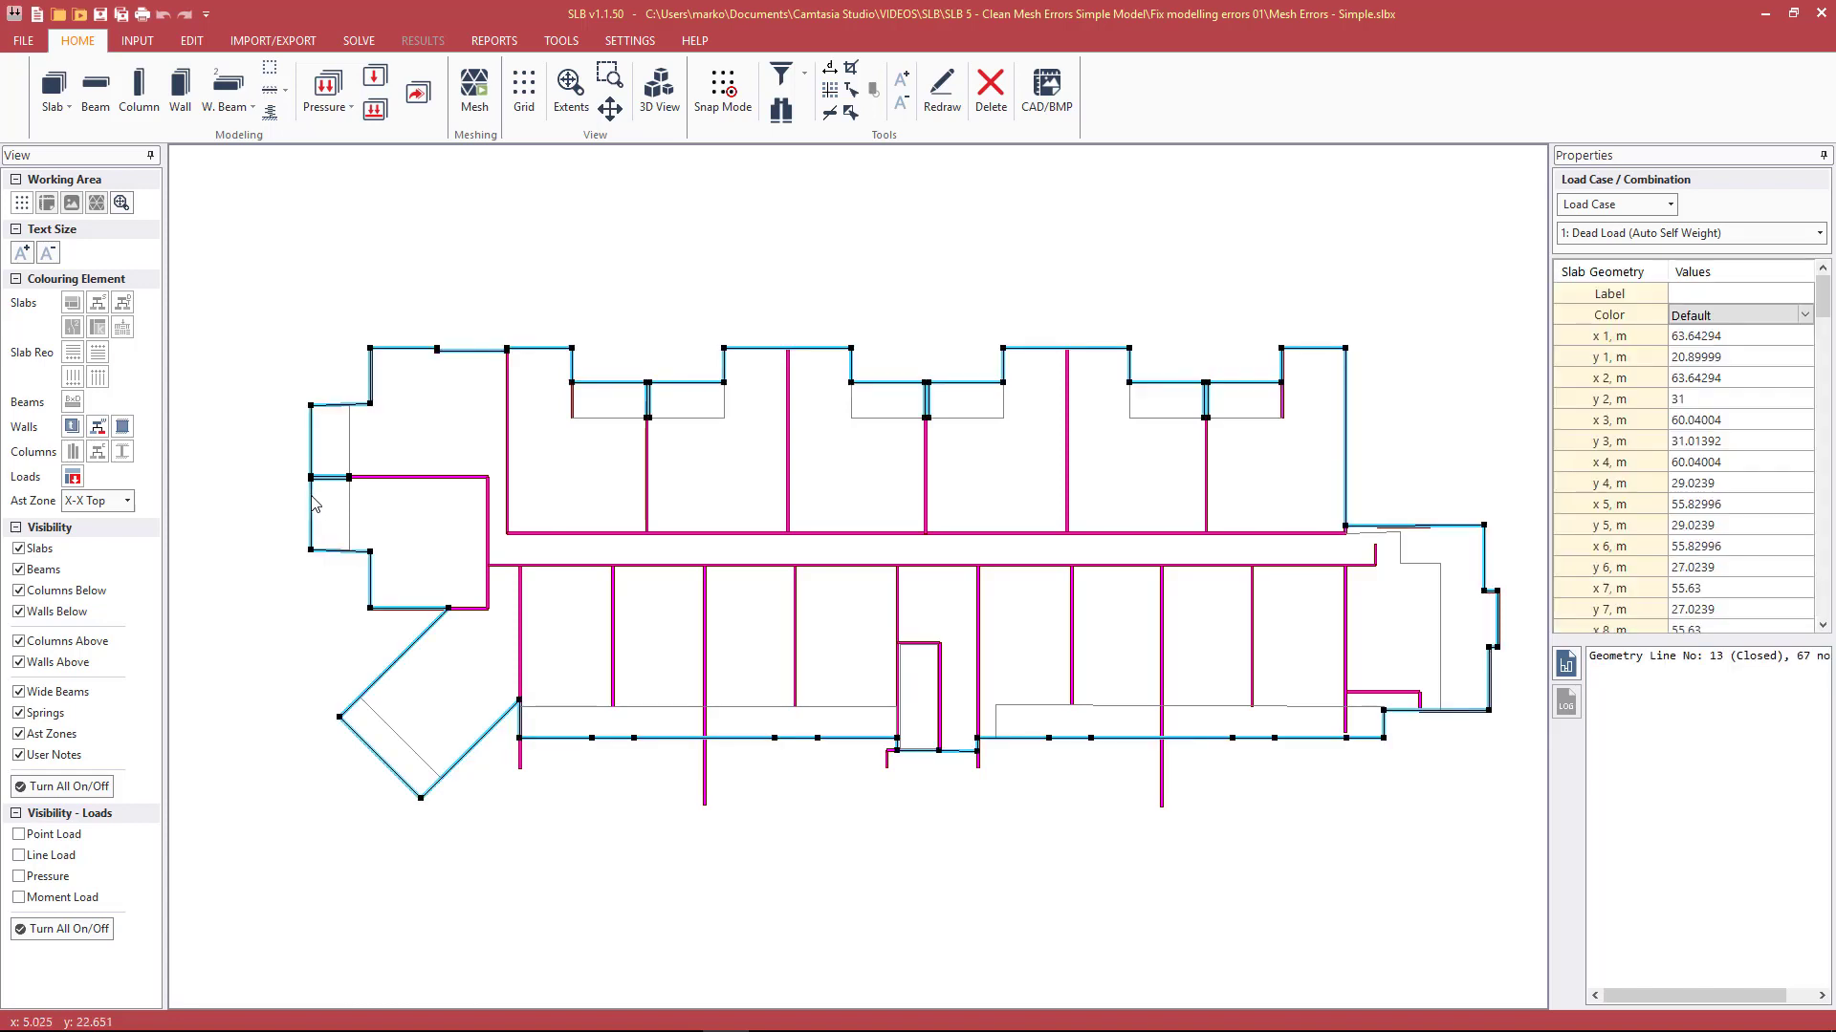
pyautogui.click(754, 191)
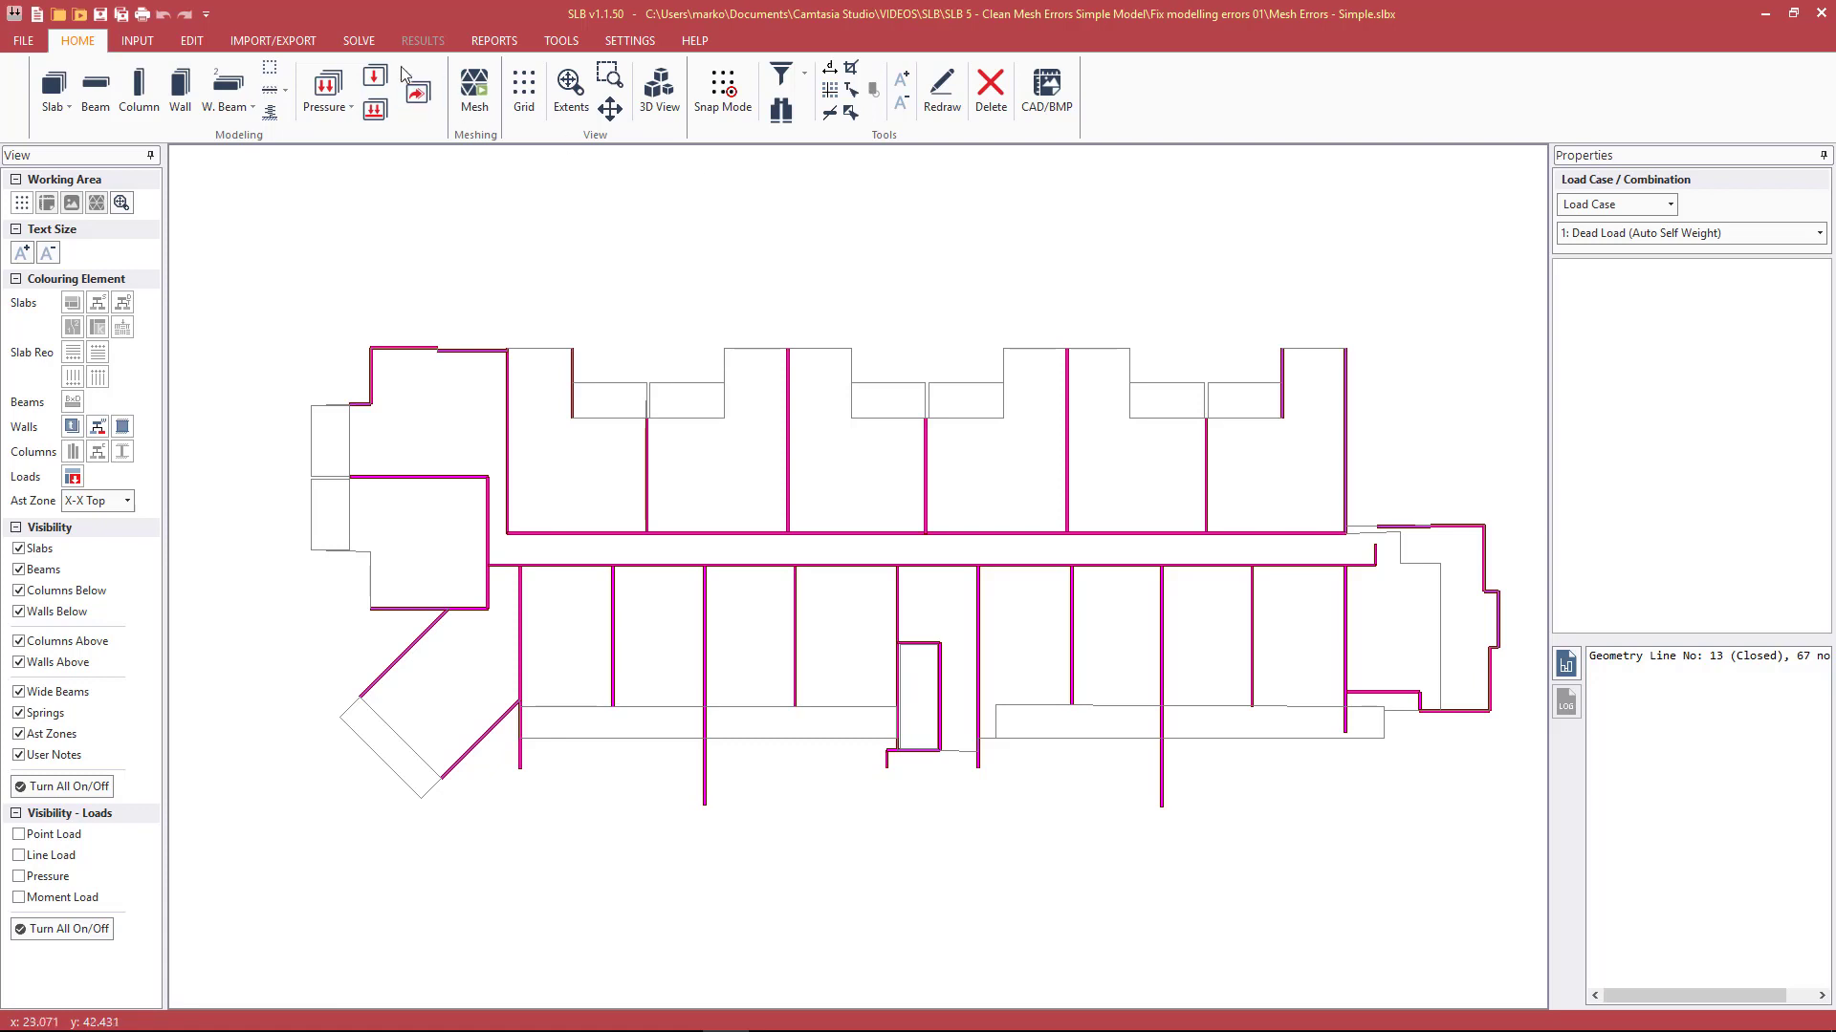
# Step: Generate the finite element mesh with a 1.0 m sub-division, continuing past the decimals warning, and close the mesh report after reviewing it
pyautogui.click(360, 40)
pyautogui.click(84, 90)
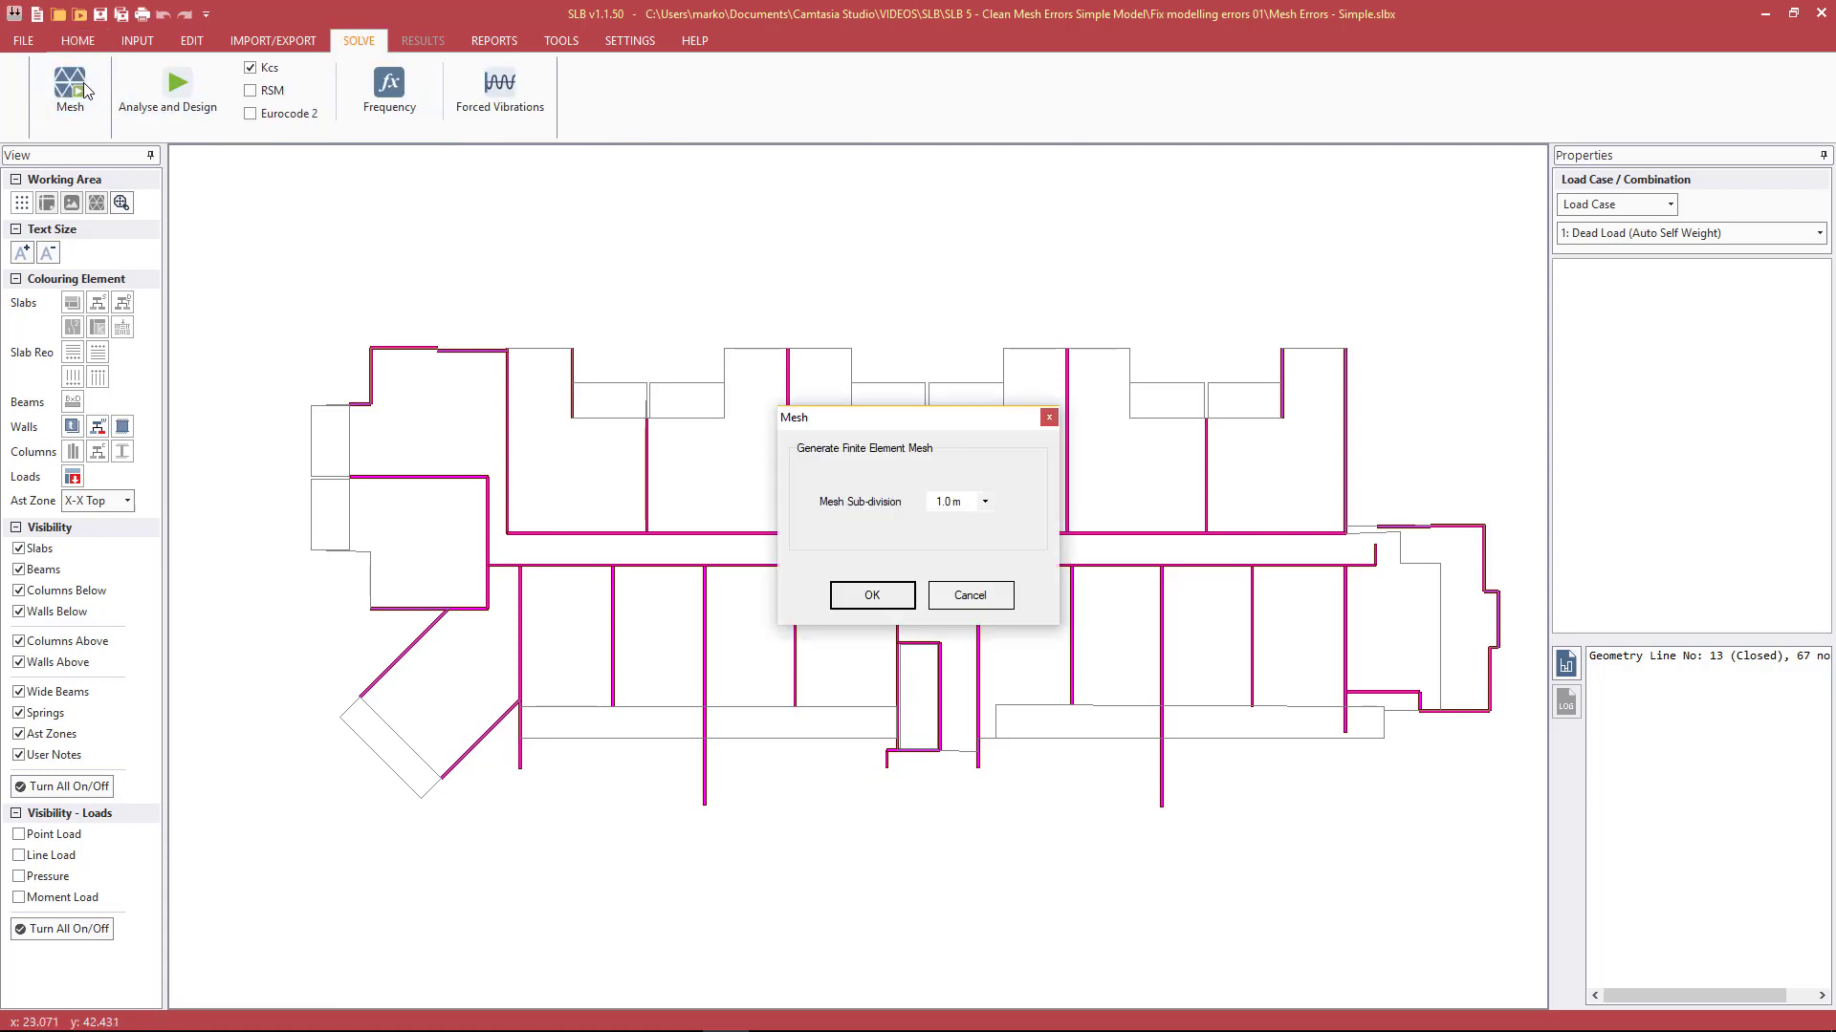
pyautogui.click(905, 597)
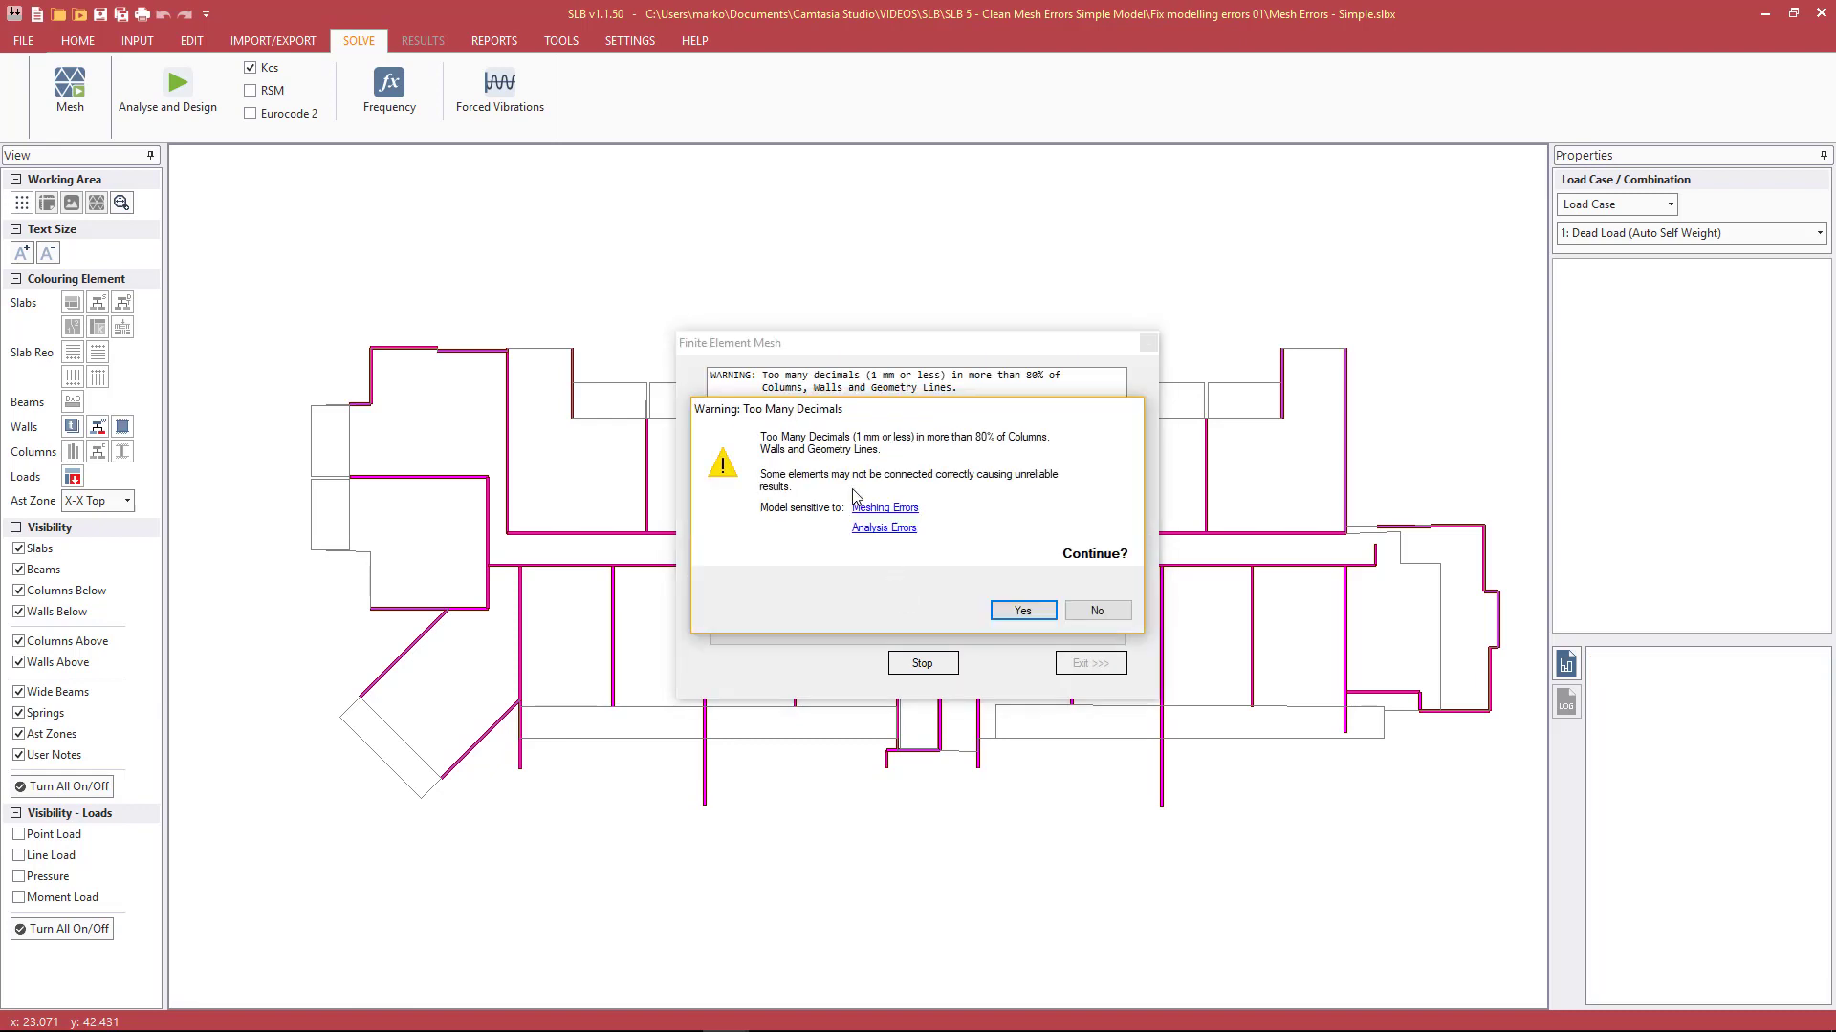
pyautogui.click(1021, 612)
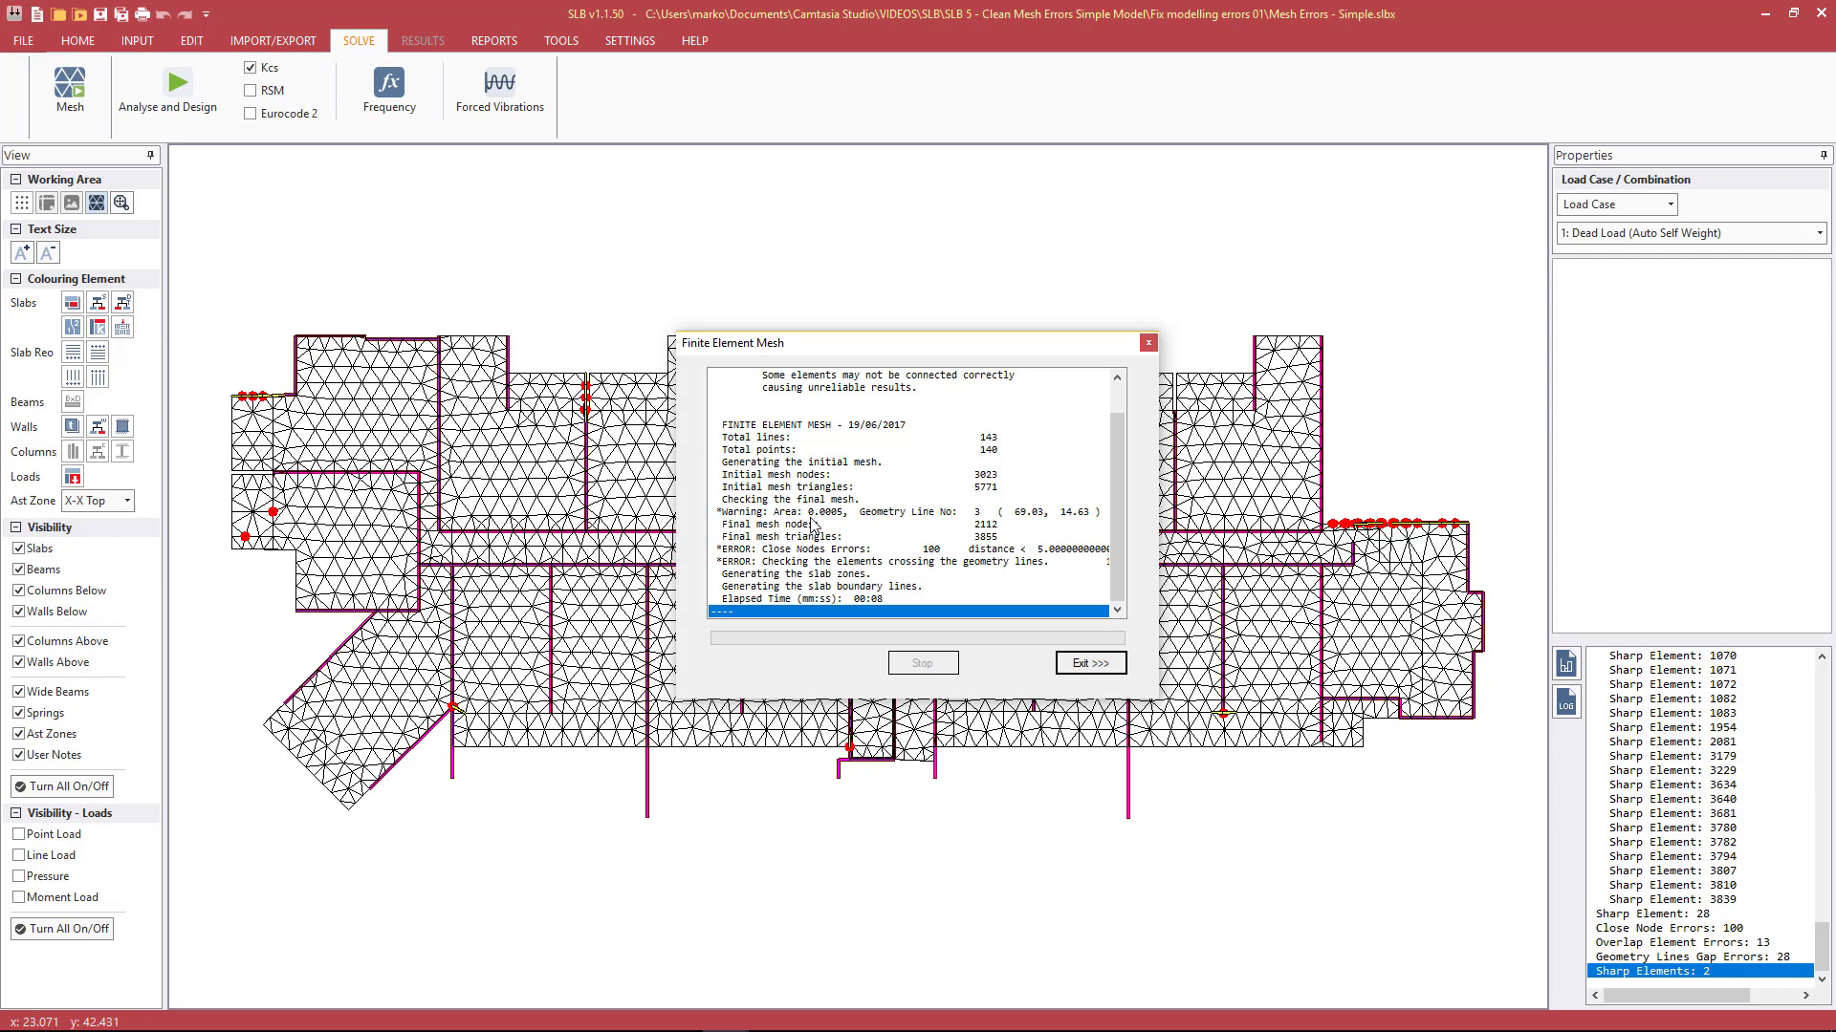
pyautogui.click(772, 517)
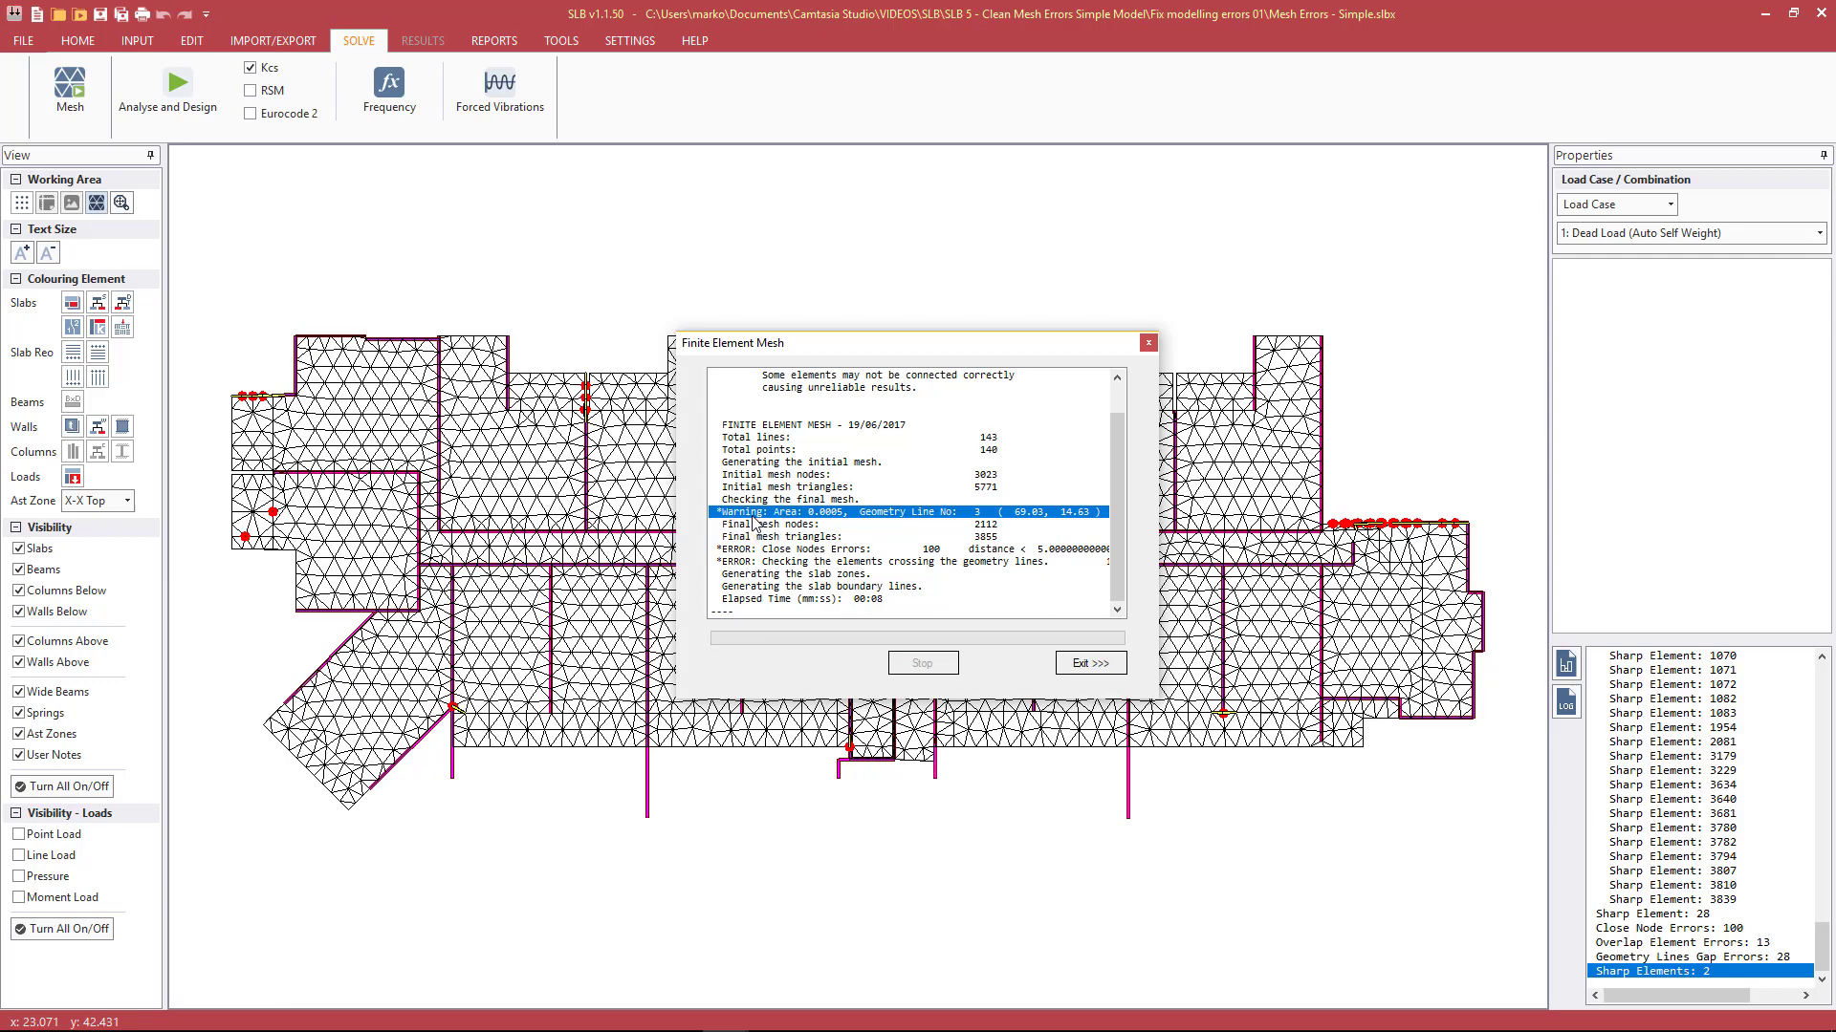
pyautogui.click(1109, 662)
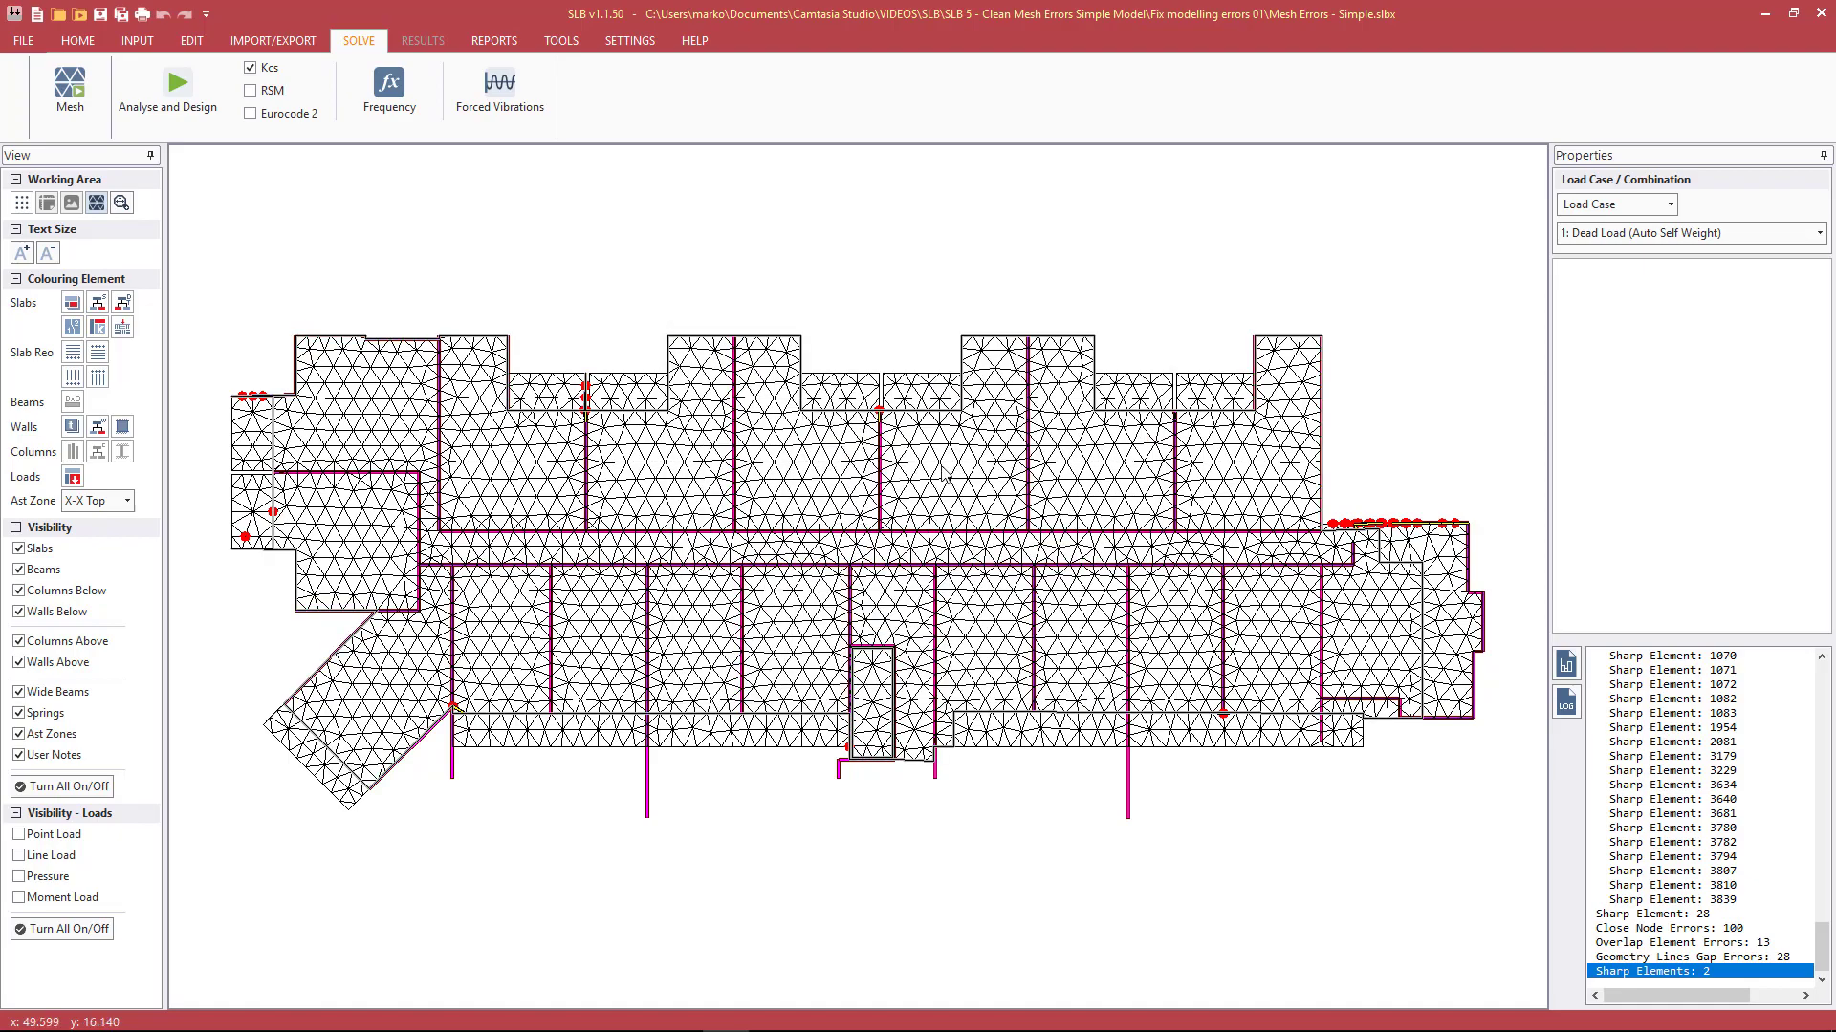
# Step: Examine the flagged mesh nodes along the upper edge of the right wing, comparing the slab outline with the wall there
pyautogui.scroll(1, 1087, 462)
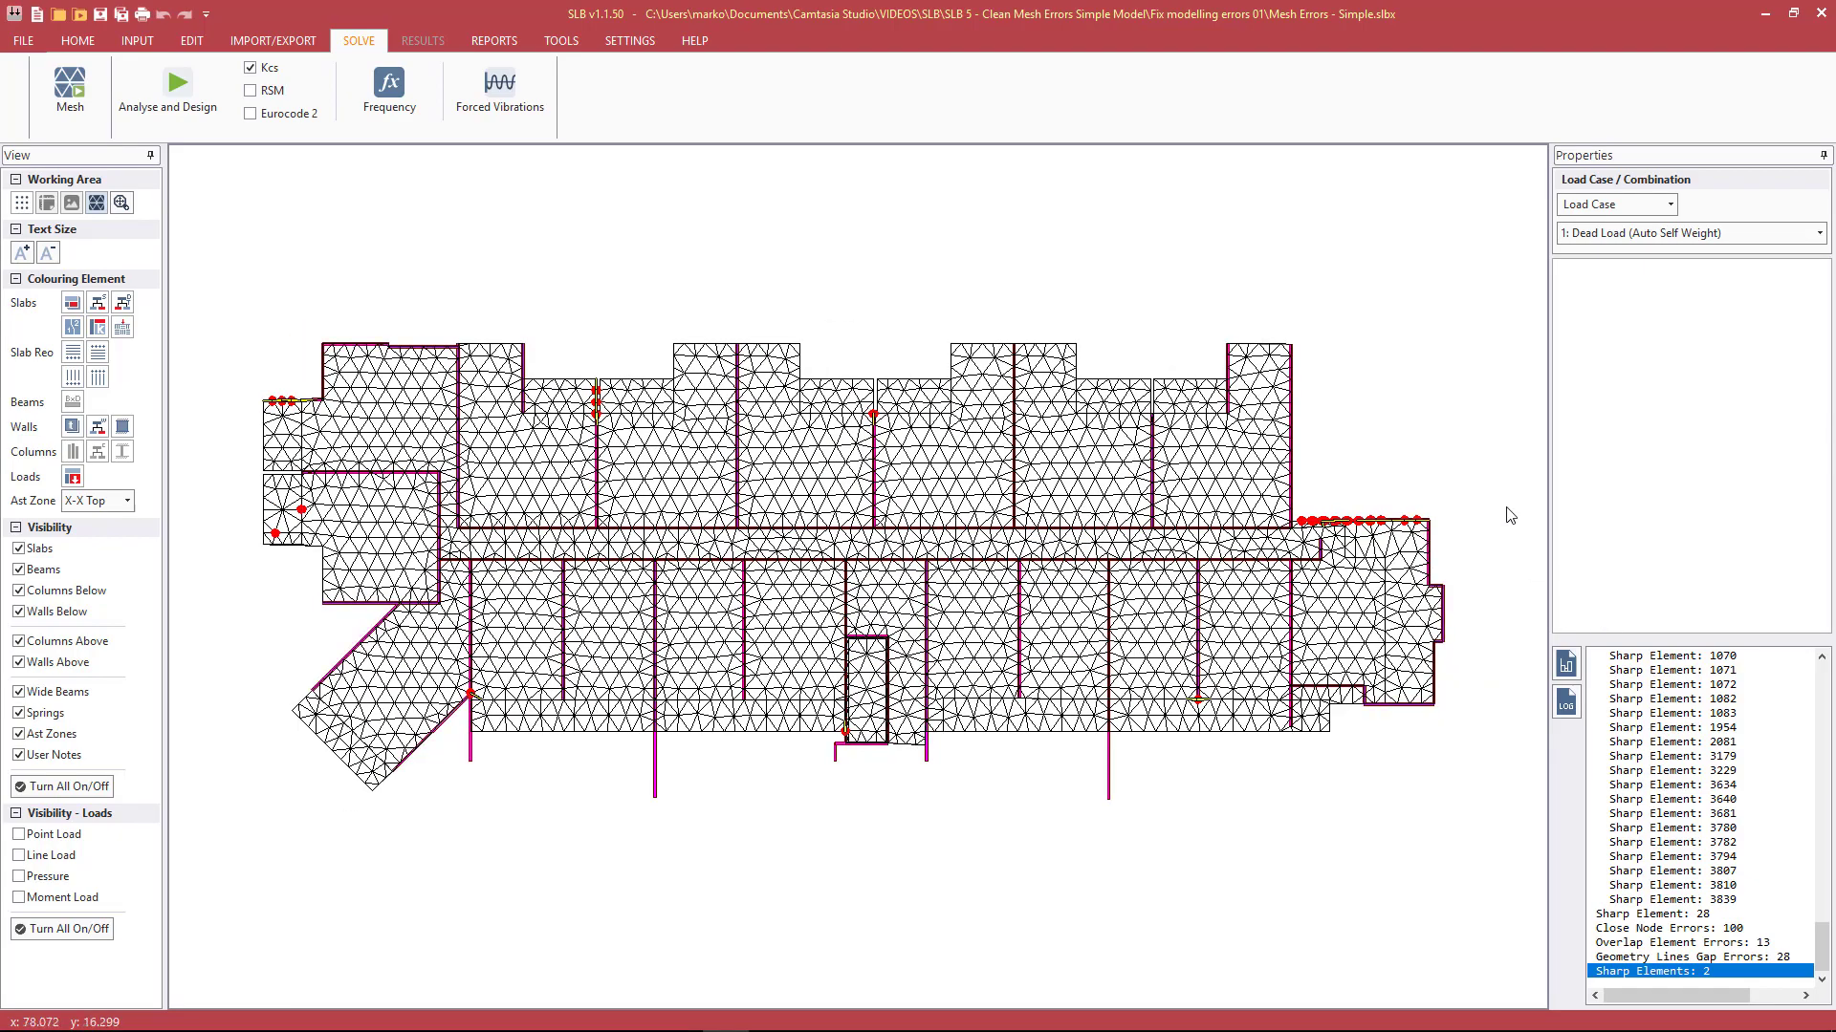
pyautogui.scroll(2, 1501, 526)
pyautogui.scroll(3, 1472, 535)
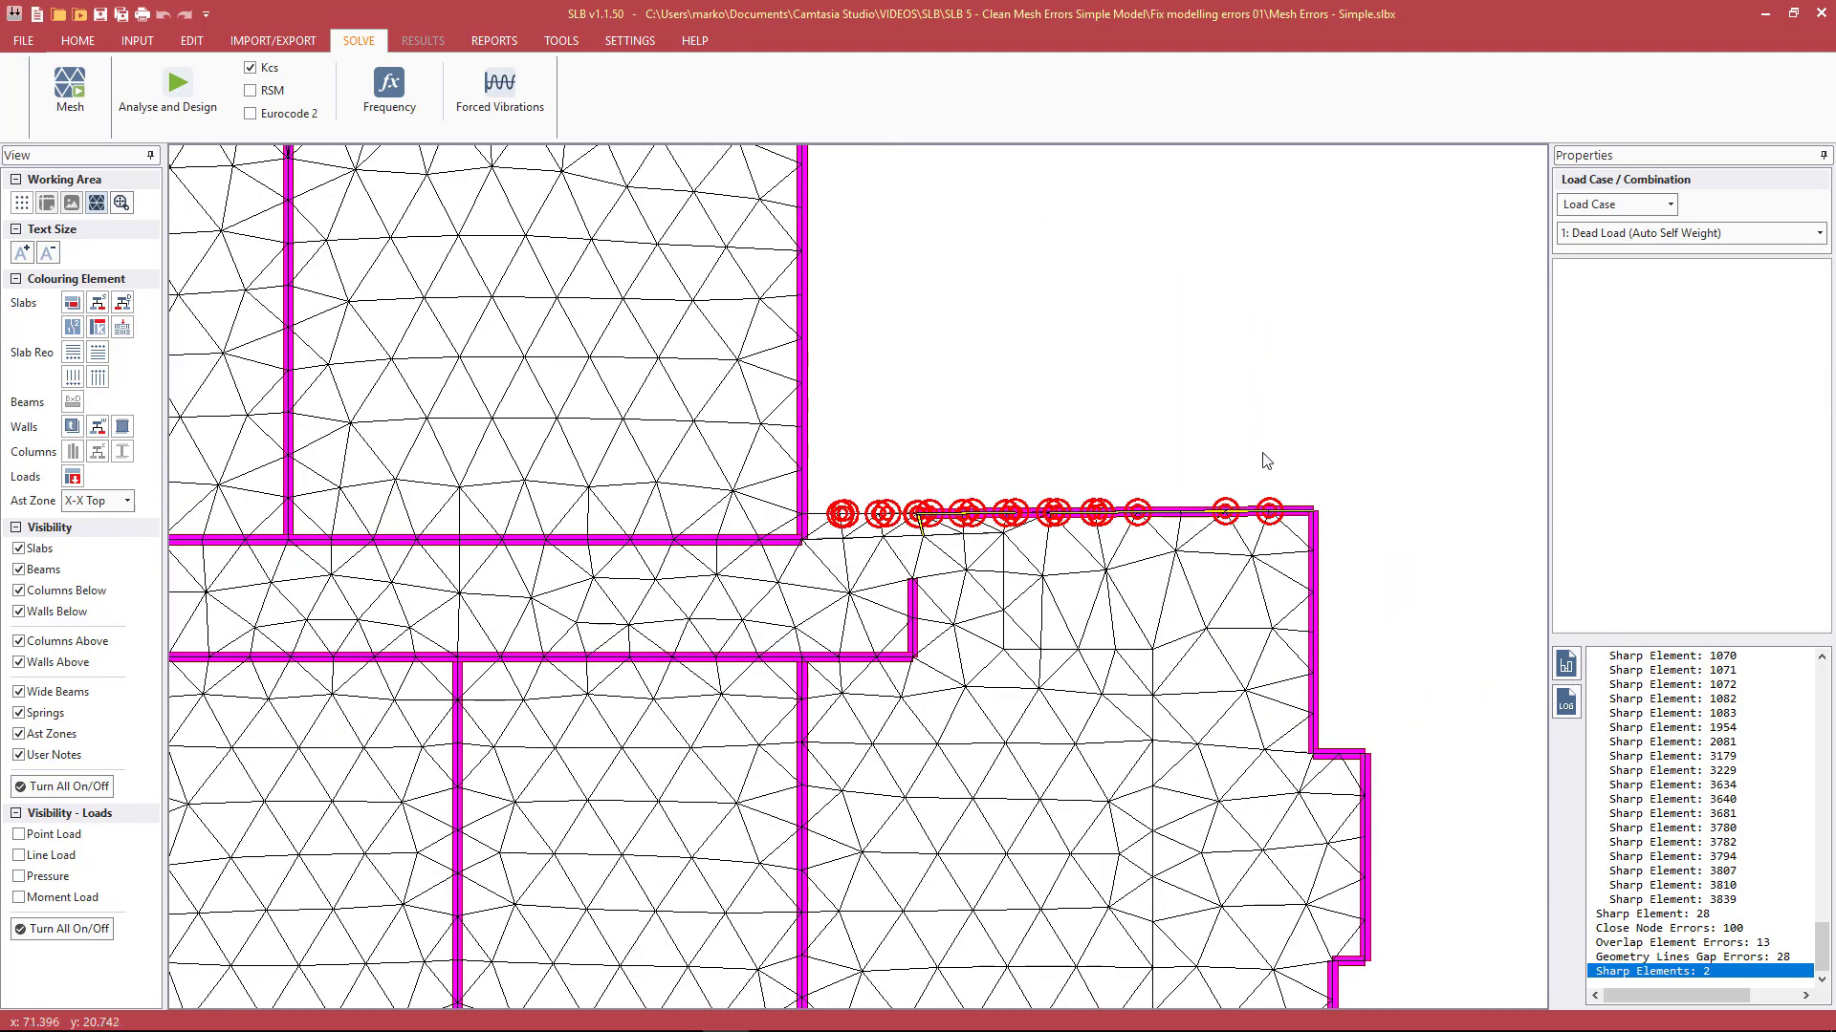
pyautogui.scroll(1, 1217, 517)
pyautogui.click(1189, 525)
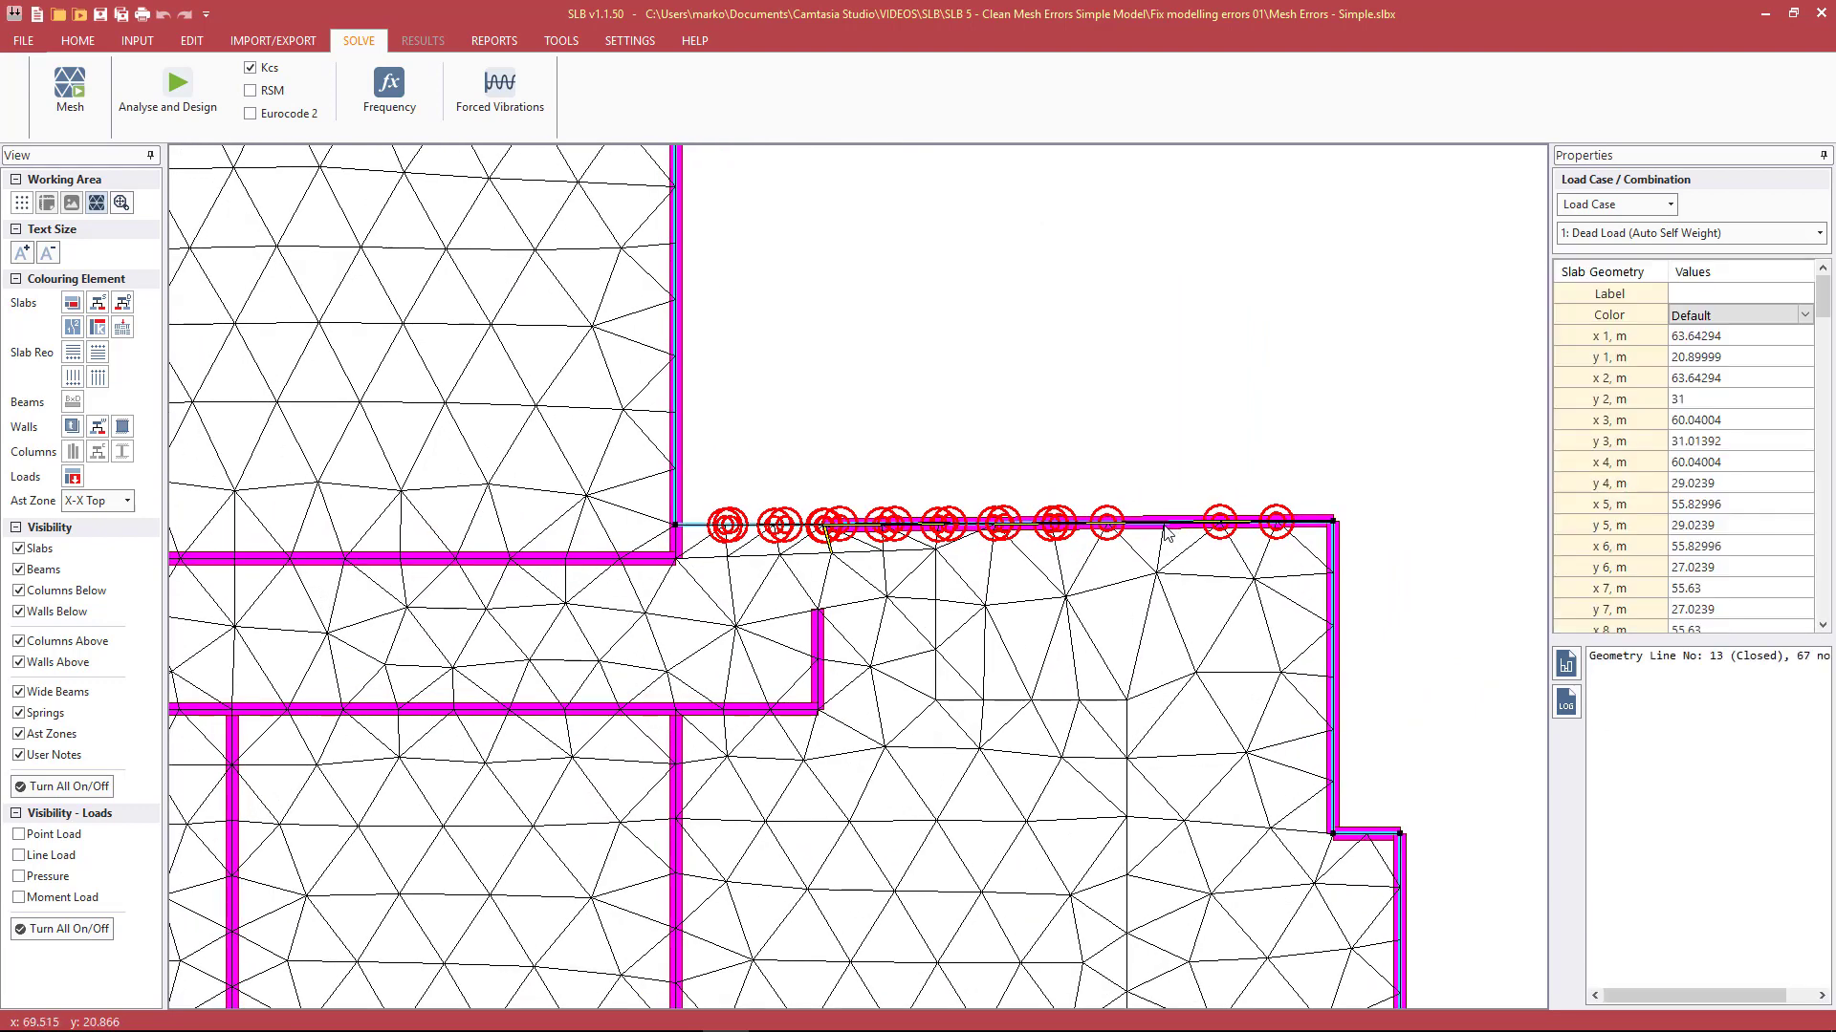
pyautogui.click(1134, 529)
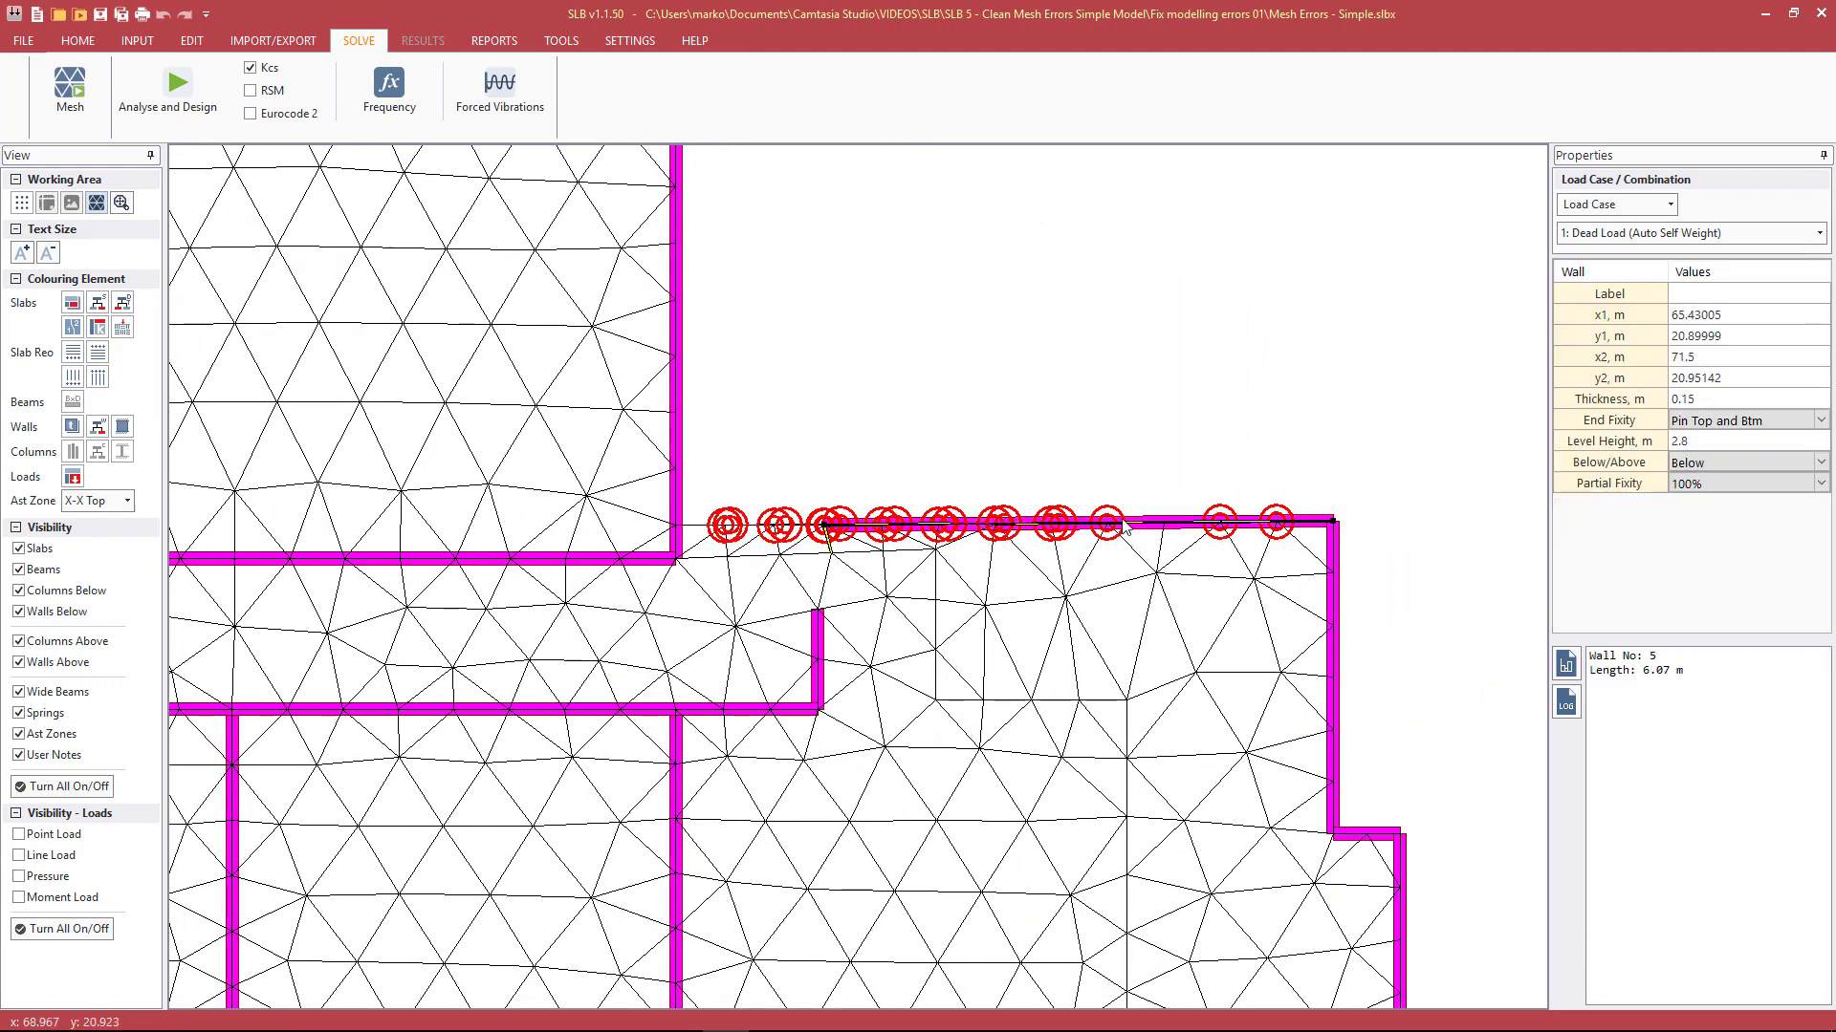
pyautogui.click(1124, 527)
# Step: Examine the flagged node where an internal wall ends at the edge of the lower-right slab strip
pyautogui.scroll(-3, 1125, 527)
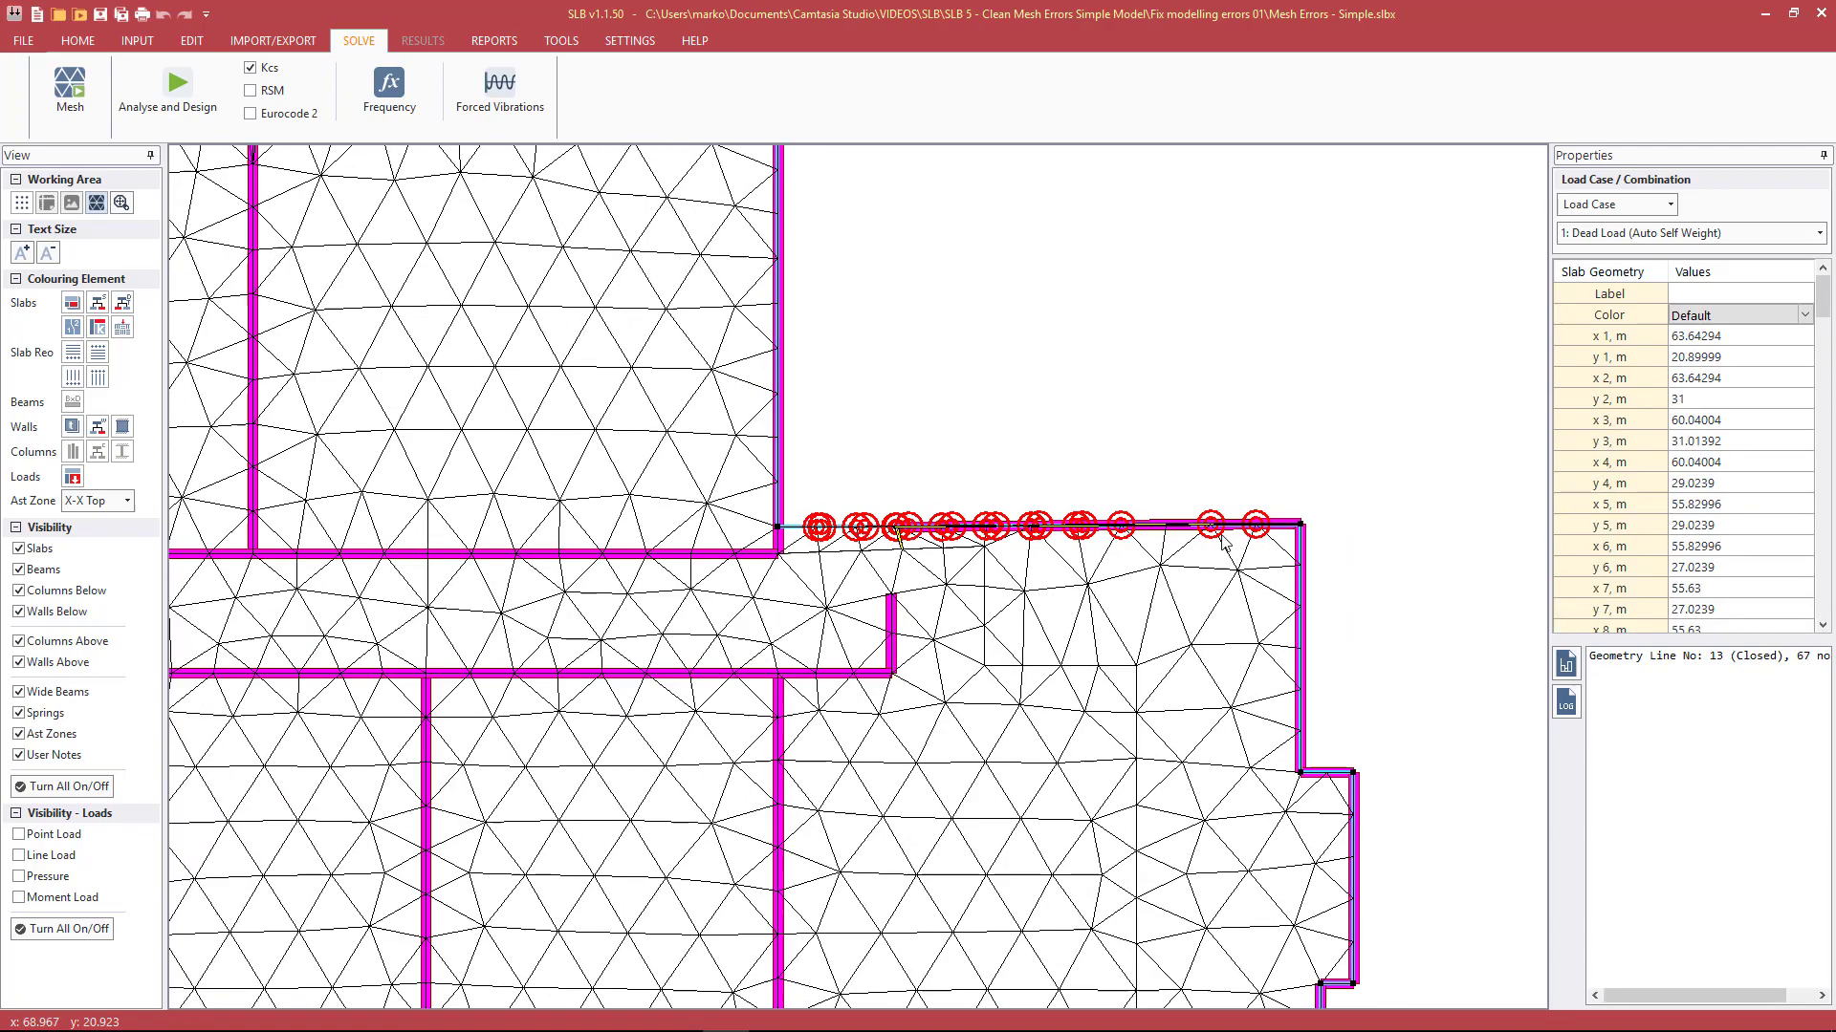
pyautogui.scroll(-2, 1273, 535)
pyautogui.scroll(4, 918, 810)
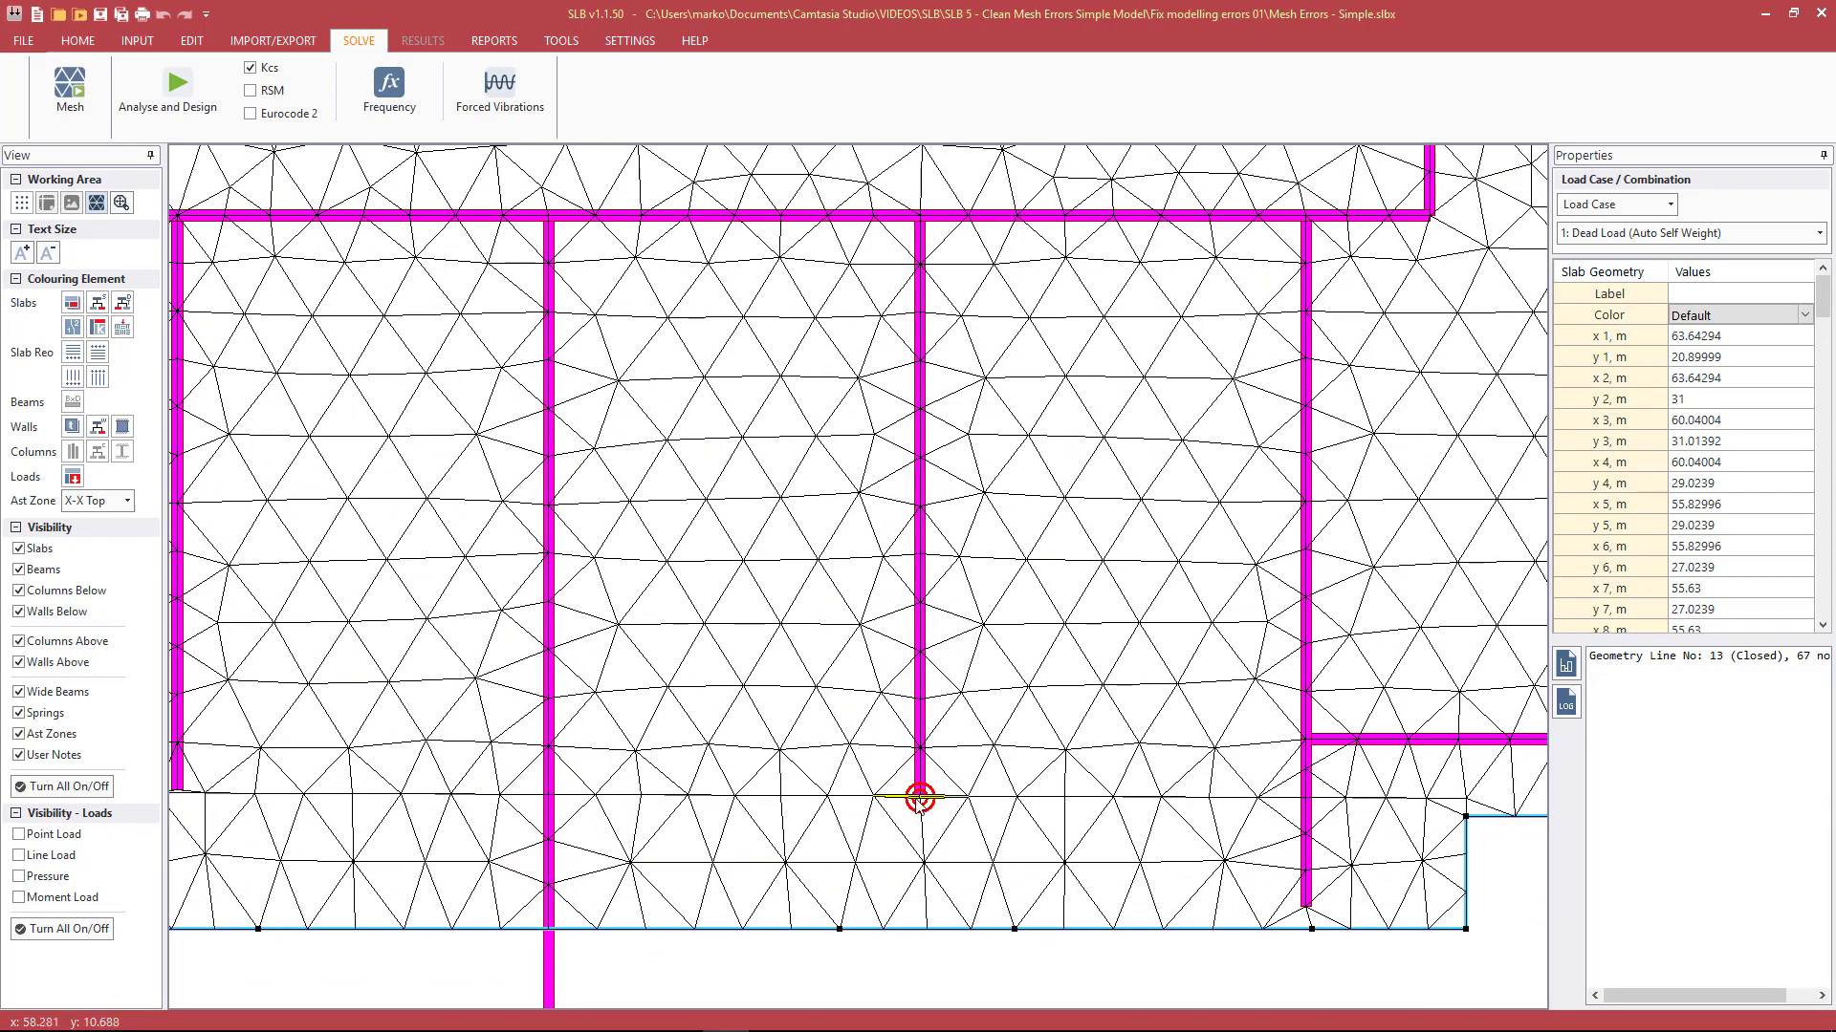
pyautogui.scroll(-1, 918, 808)
pyautogui.click(881, 797)
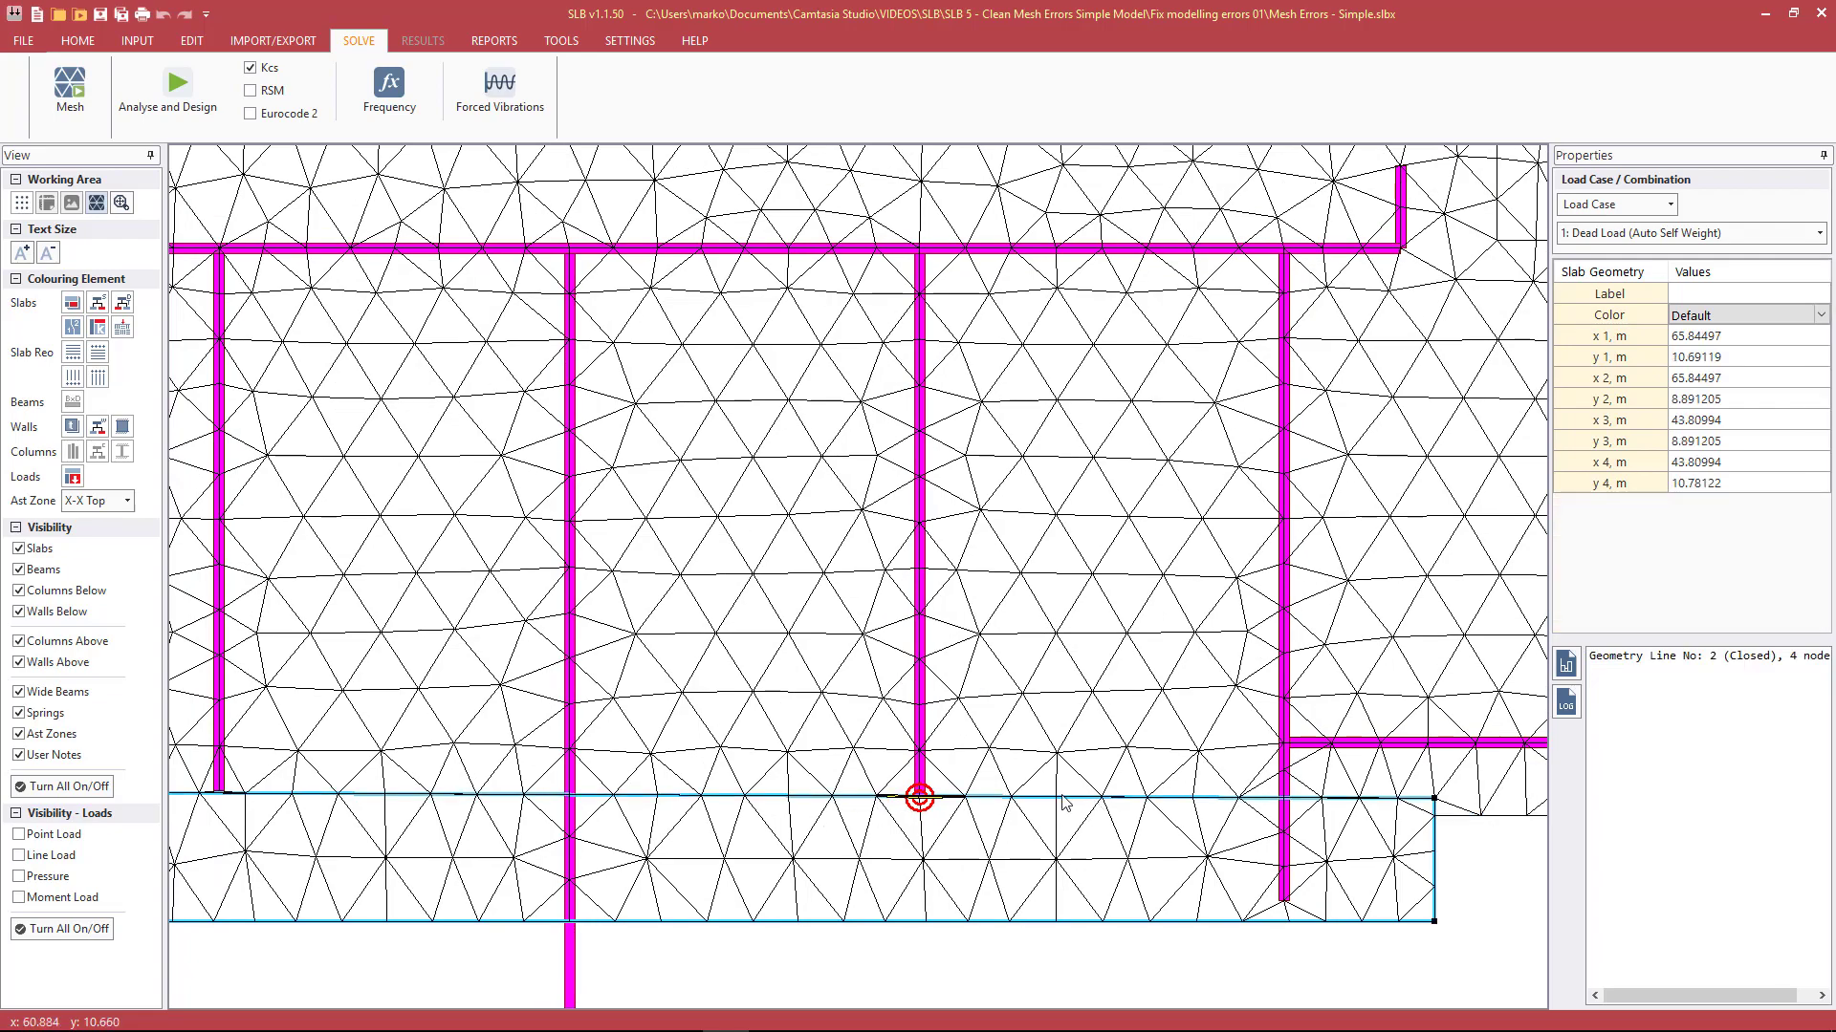
pyautogui.scroll(-4, 1069, 802)
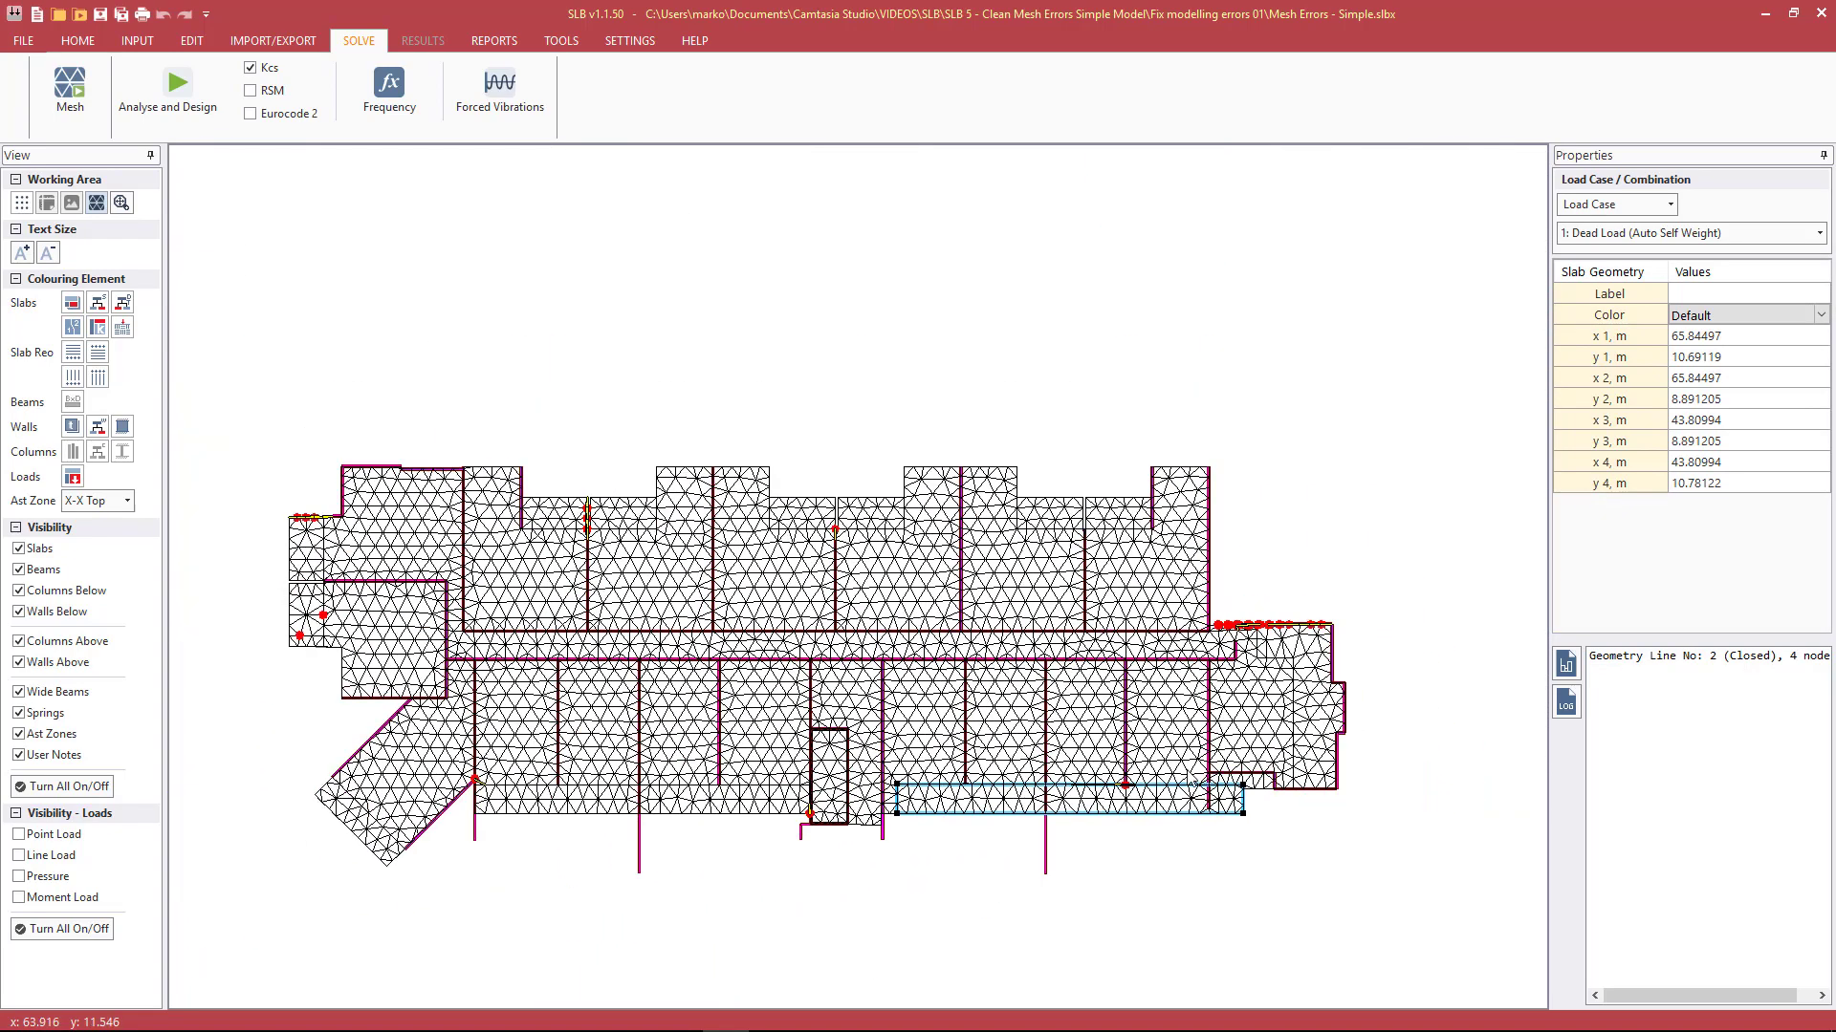
# Step: Examine the lower-left balcony's flagged nodes, comparing its rectangular slab with the outer slab outline along their shared lower edge
pyautogui.scroll(5, 319, 692)
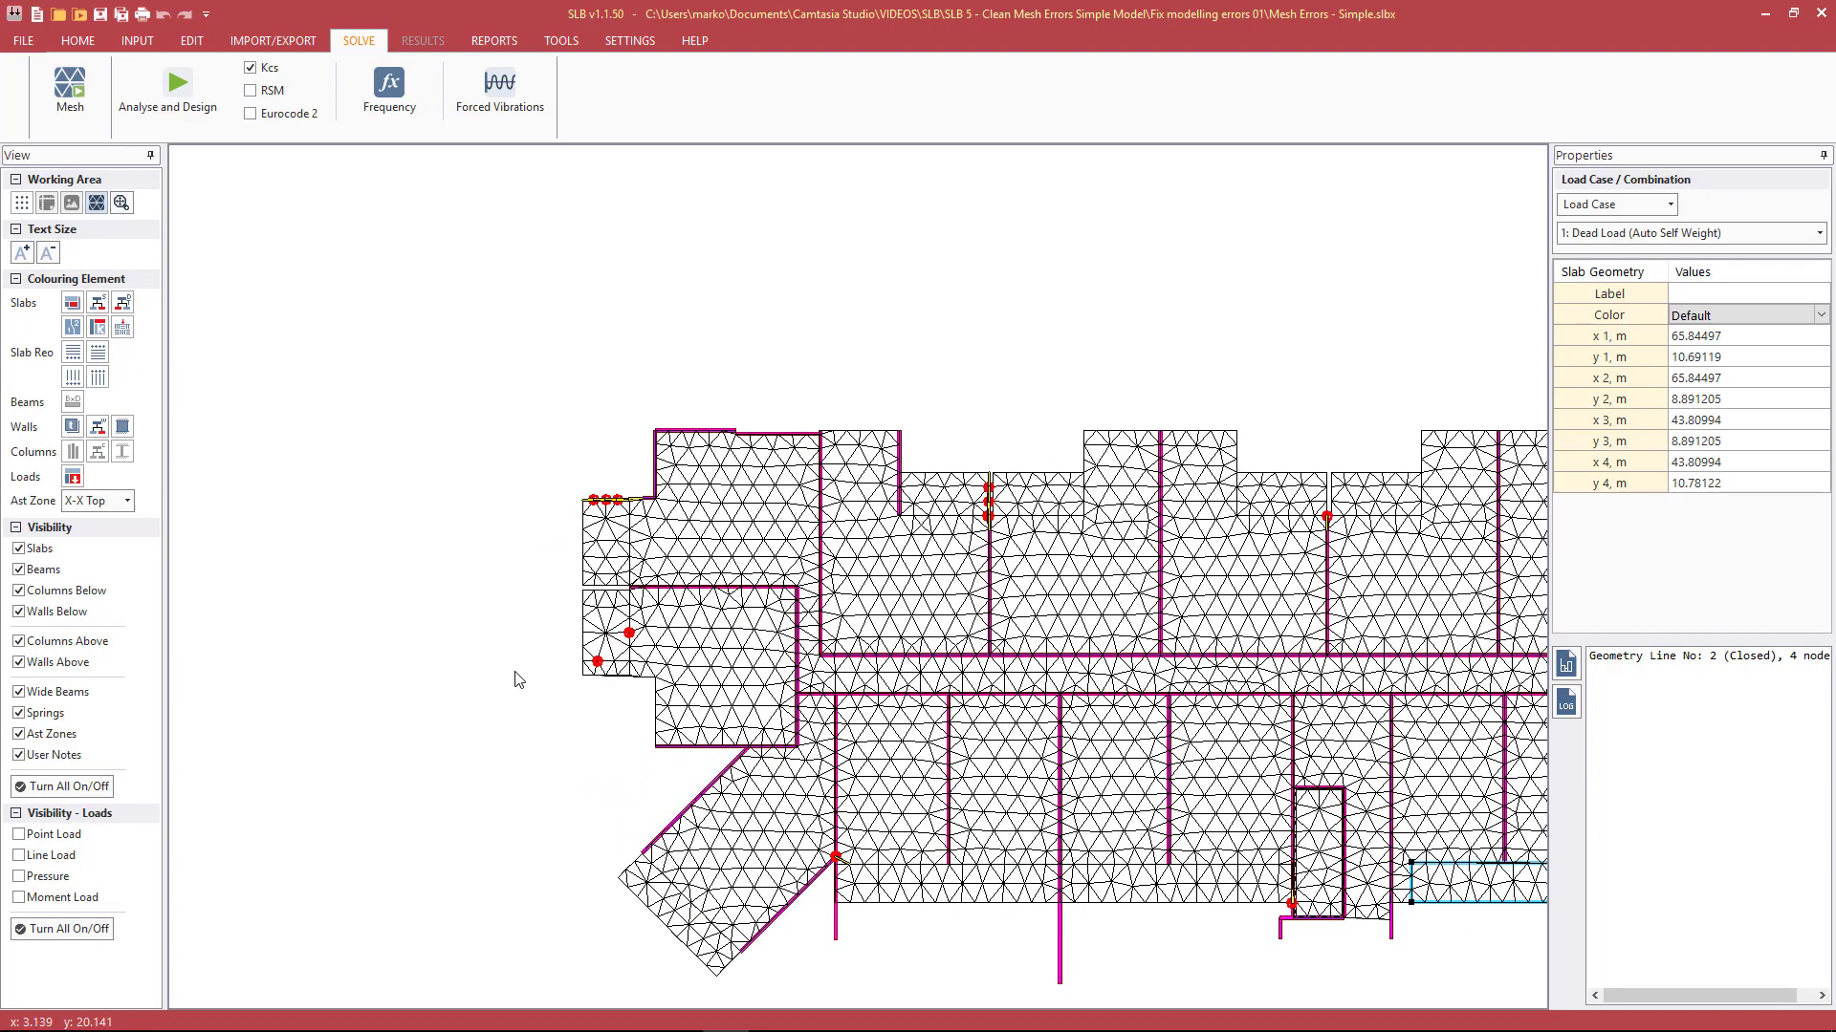
pyautogui.scroll(3, 583, 660)
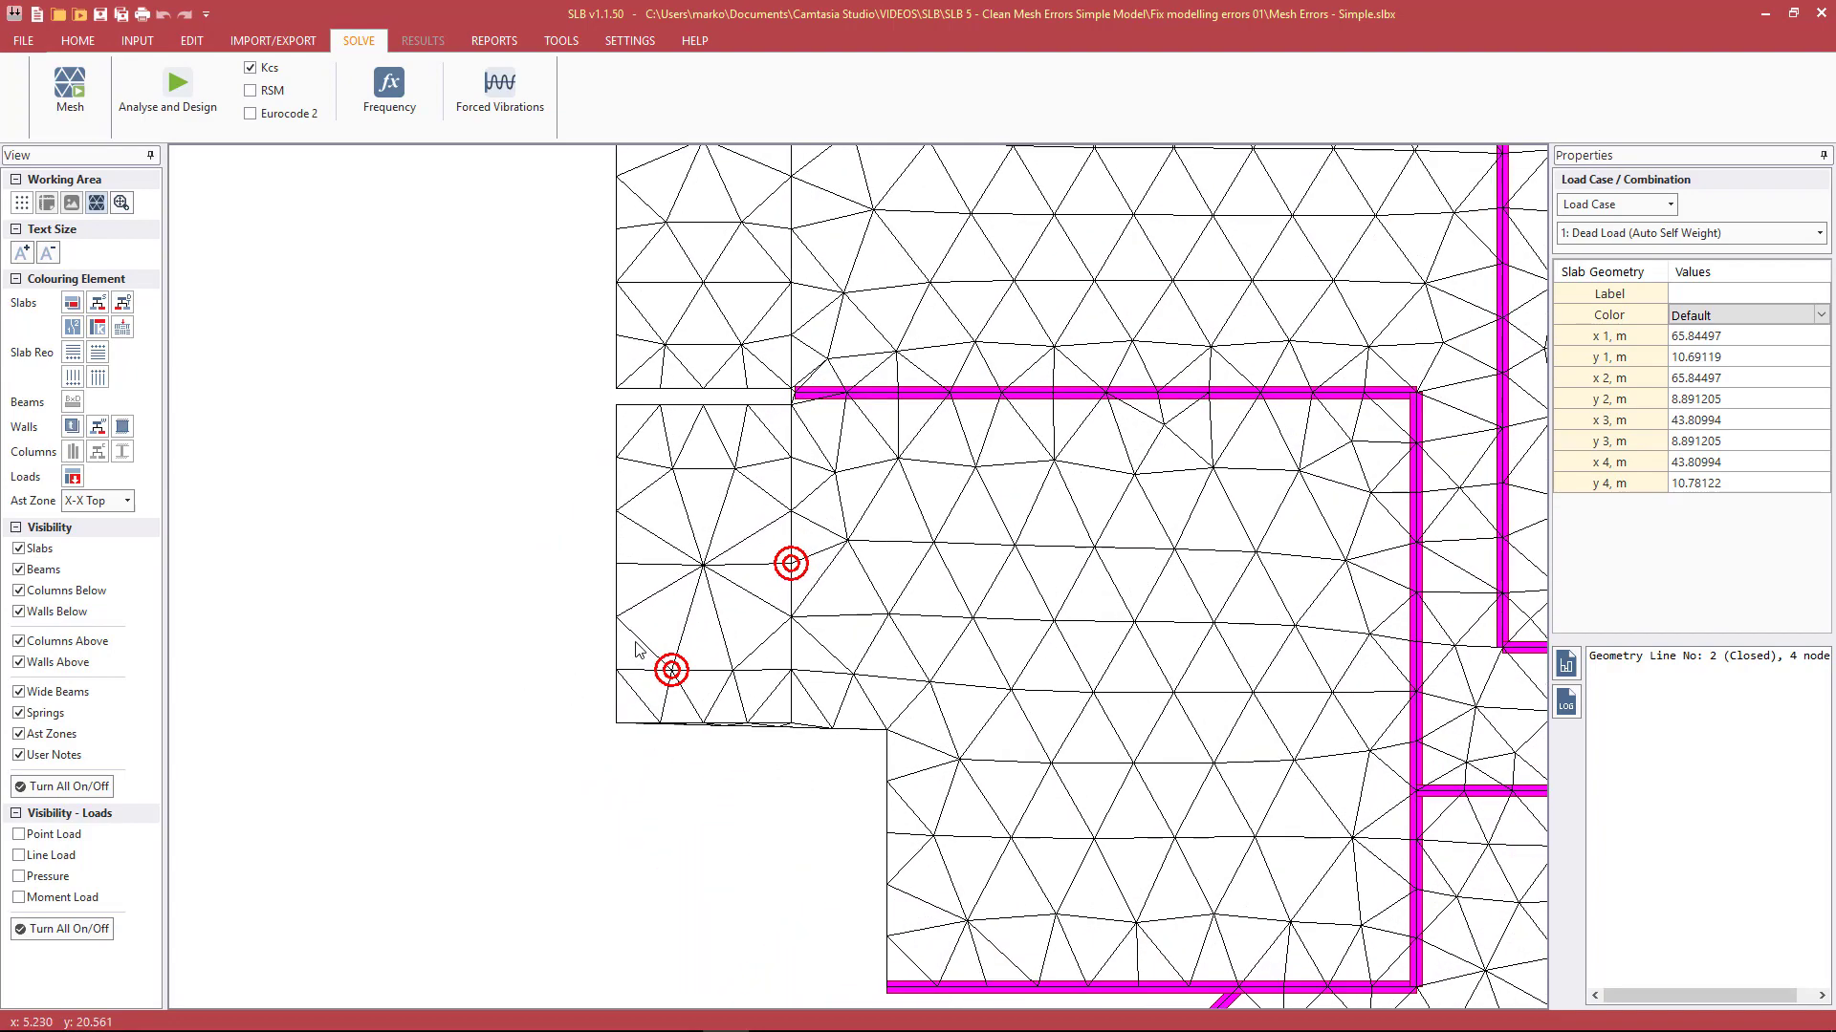
pyautogui.click(782, 728)
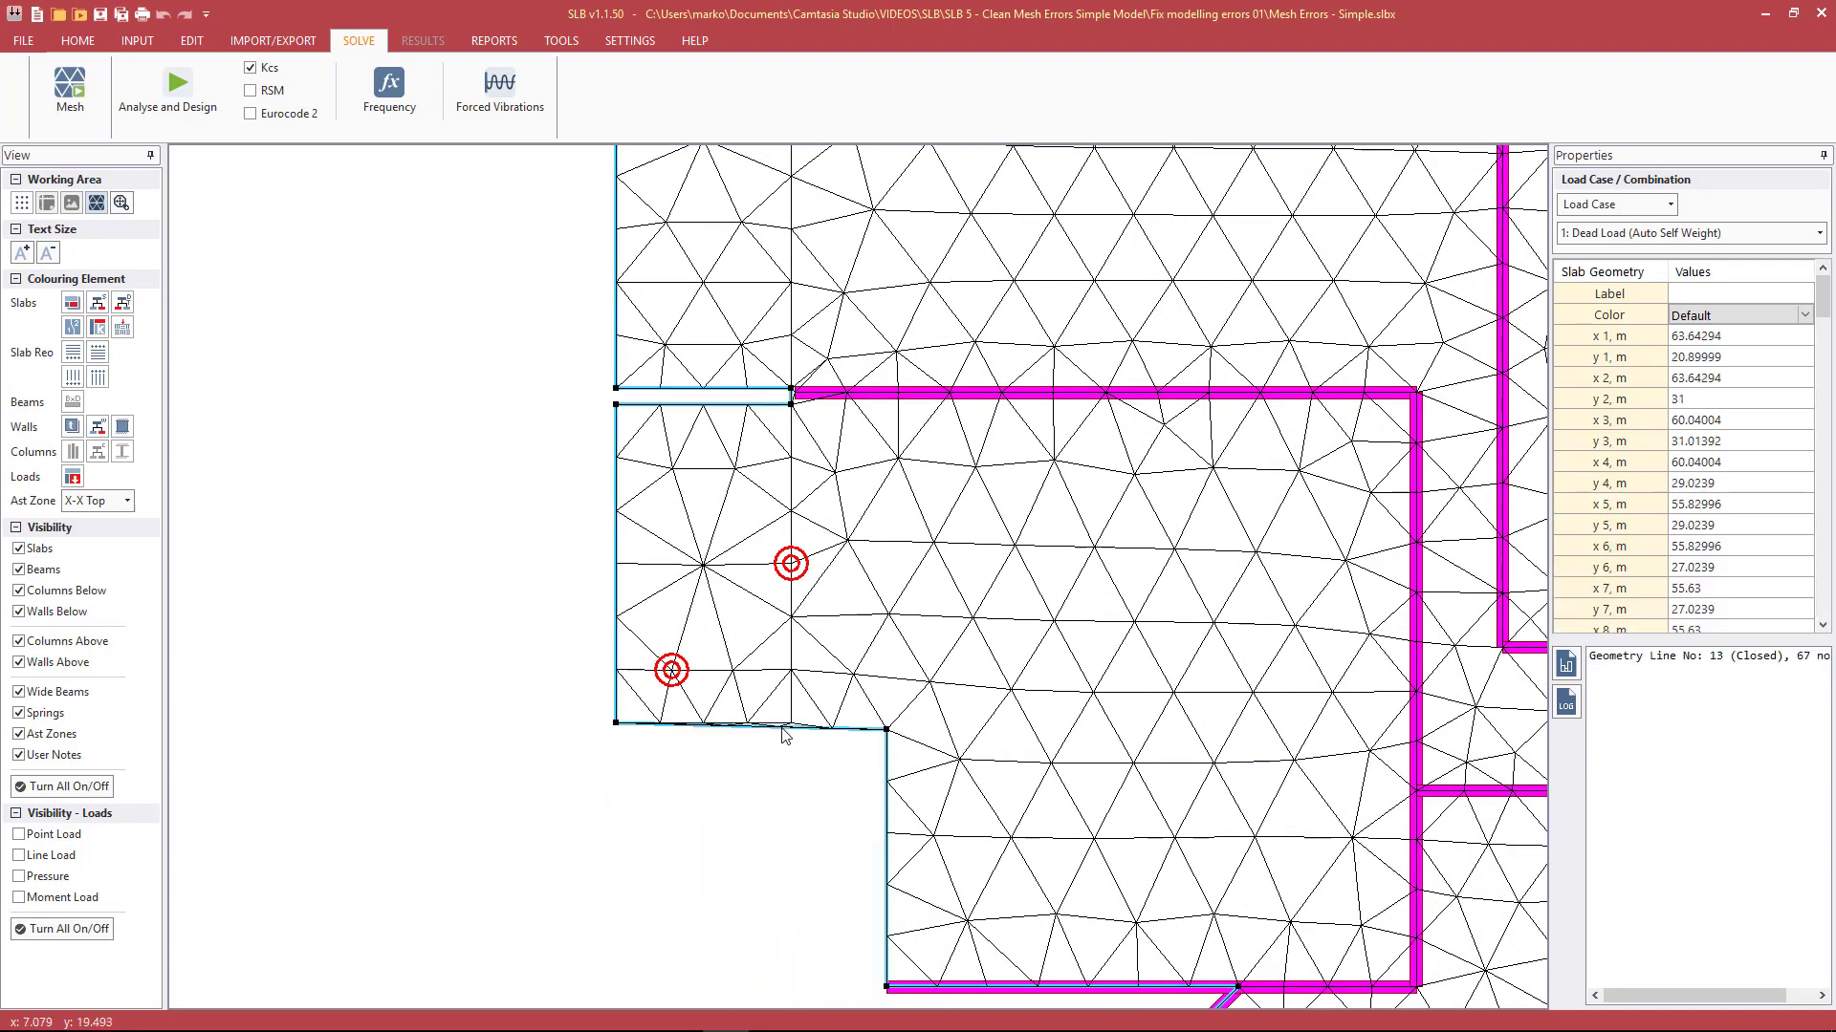
pyautogui.click(792, 543)
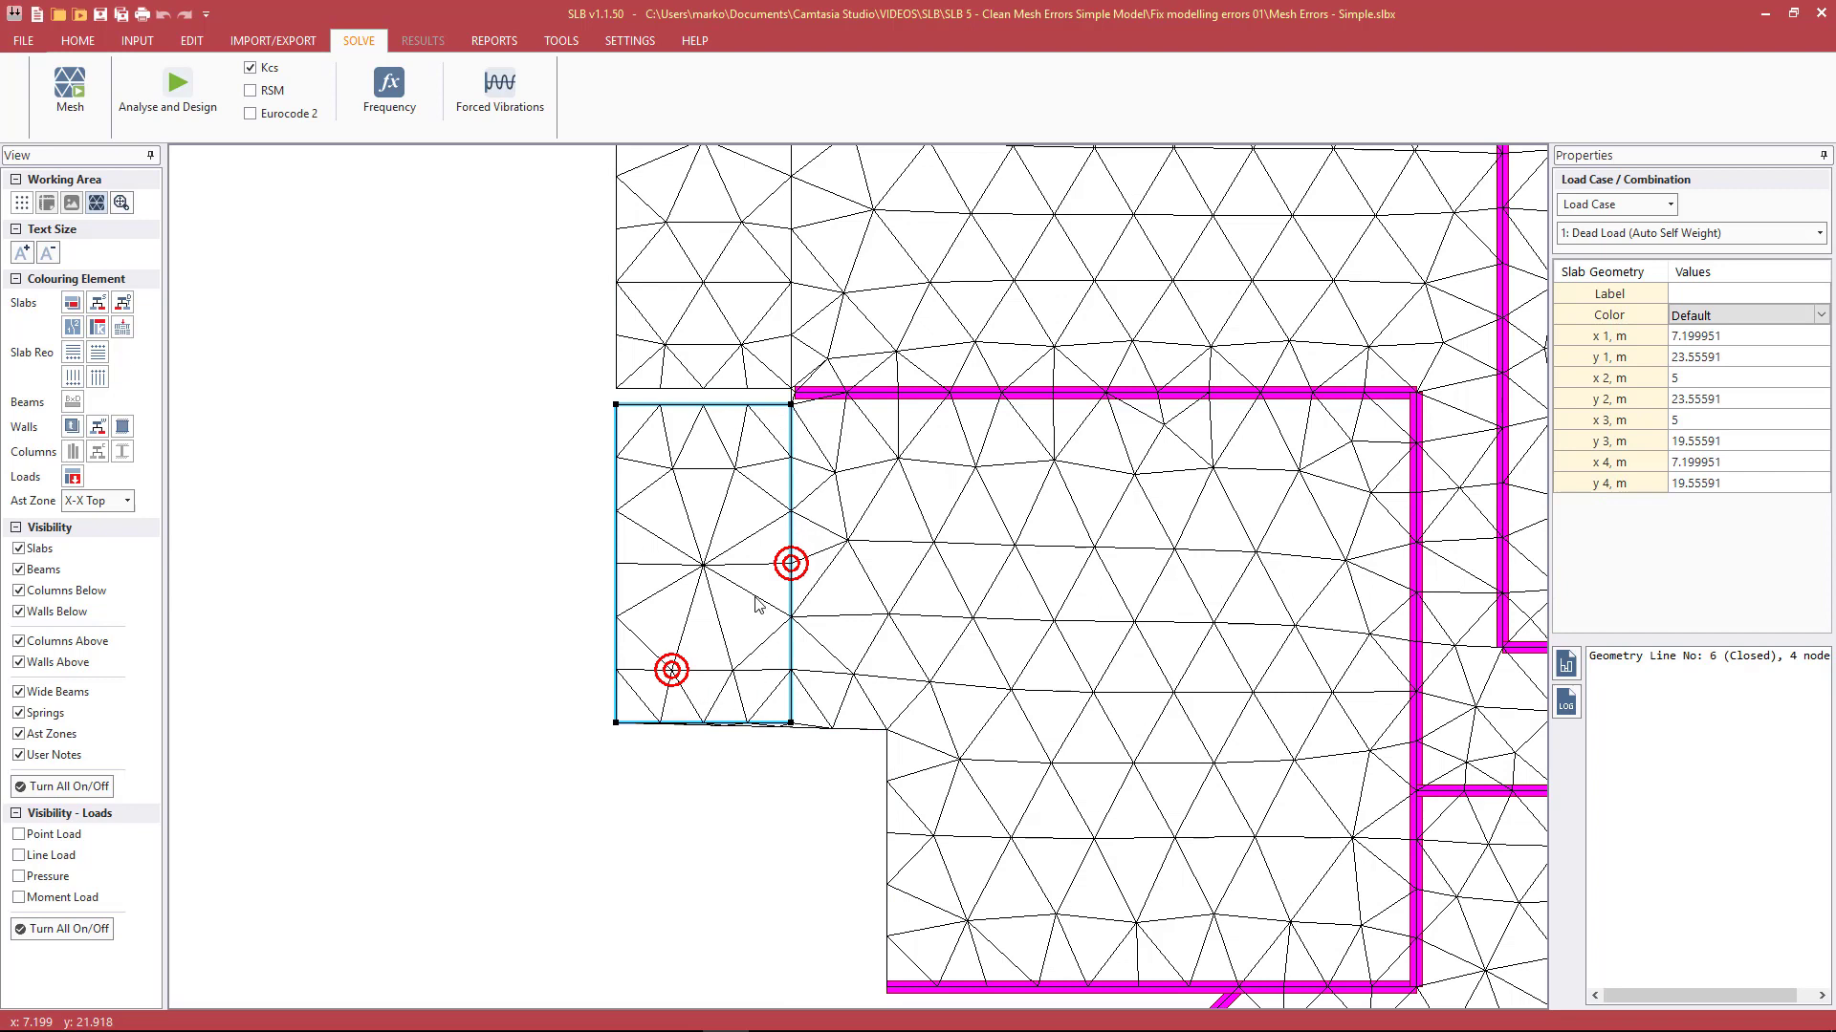
pyautogui.click(799, 724)
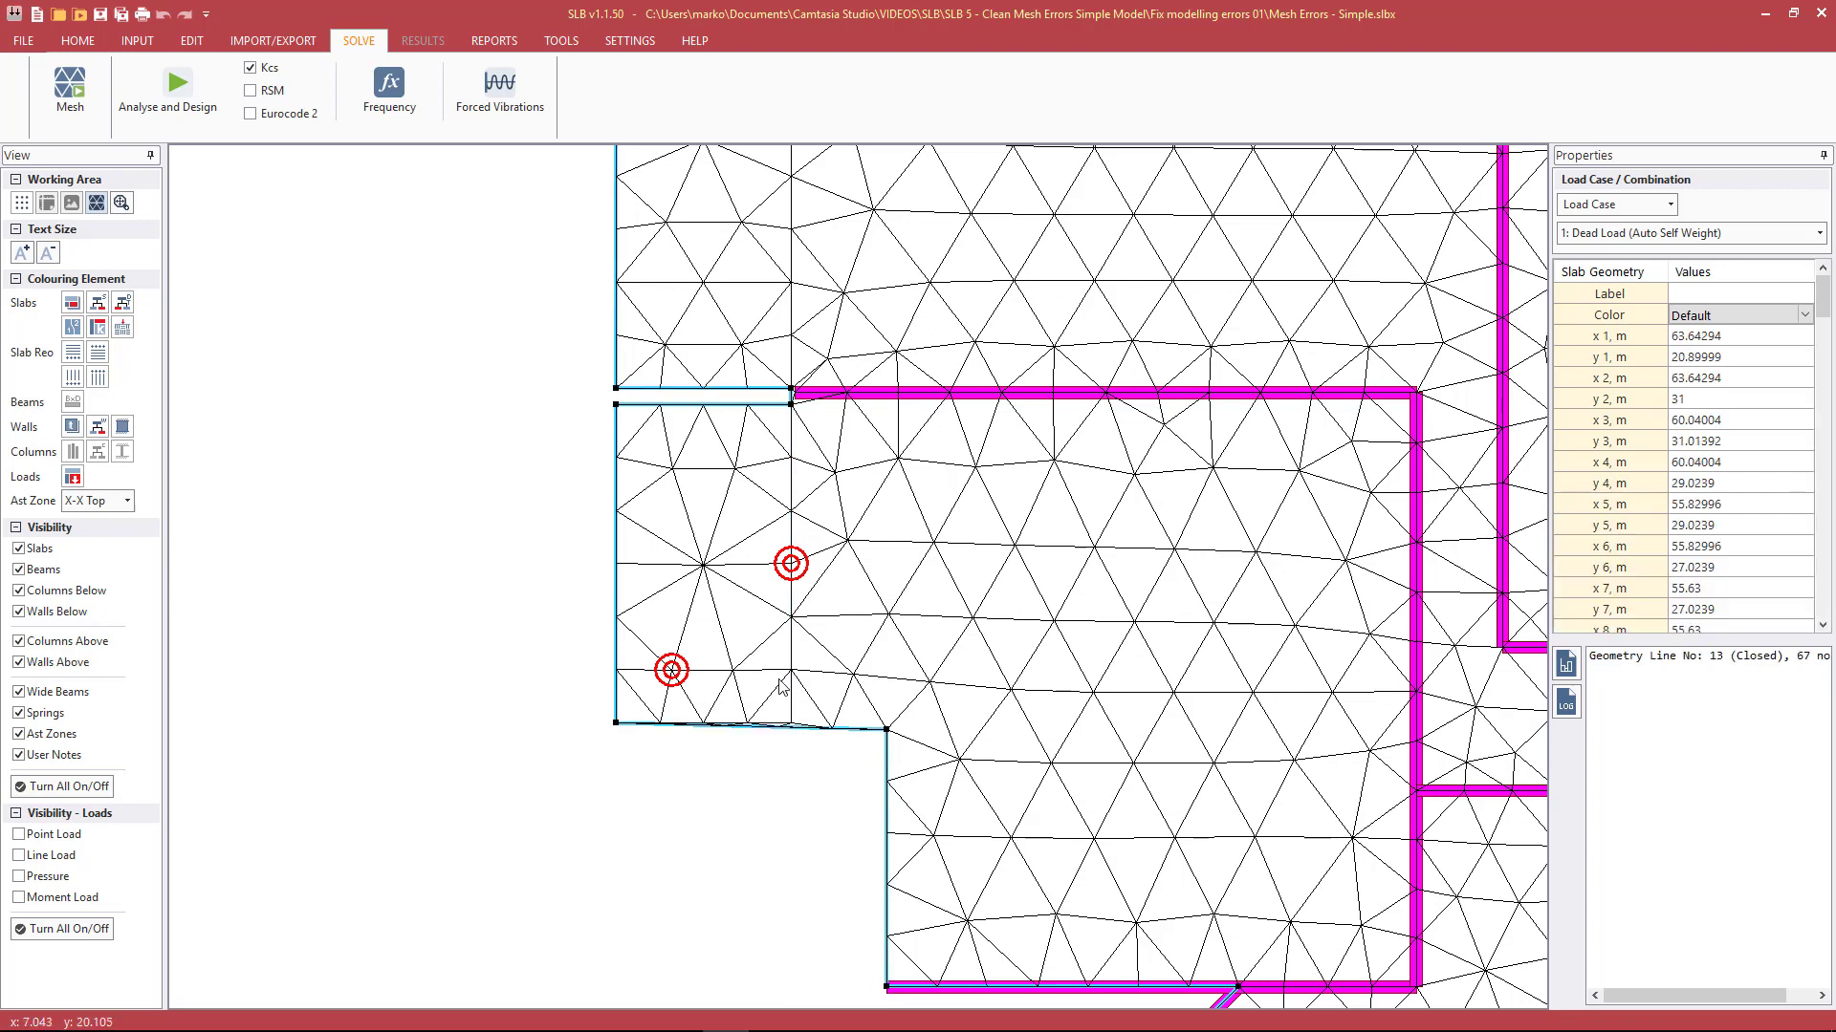
pyautogui.click(727, 581)
# Step: Hide the mesh to view the bare geometry at the left balcony, and show it again across the whole model
pyautogui.press('Escape')
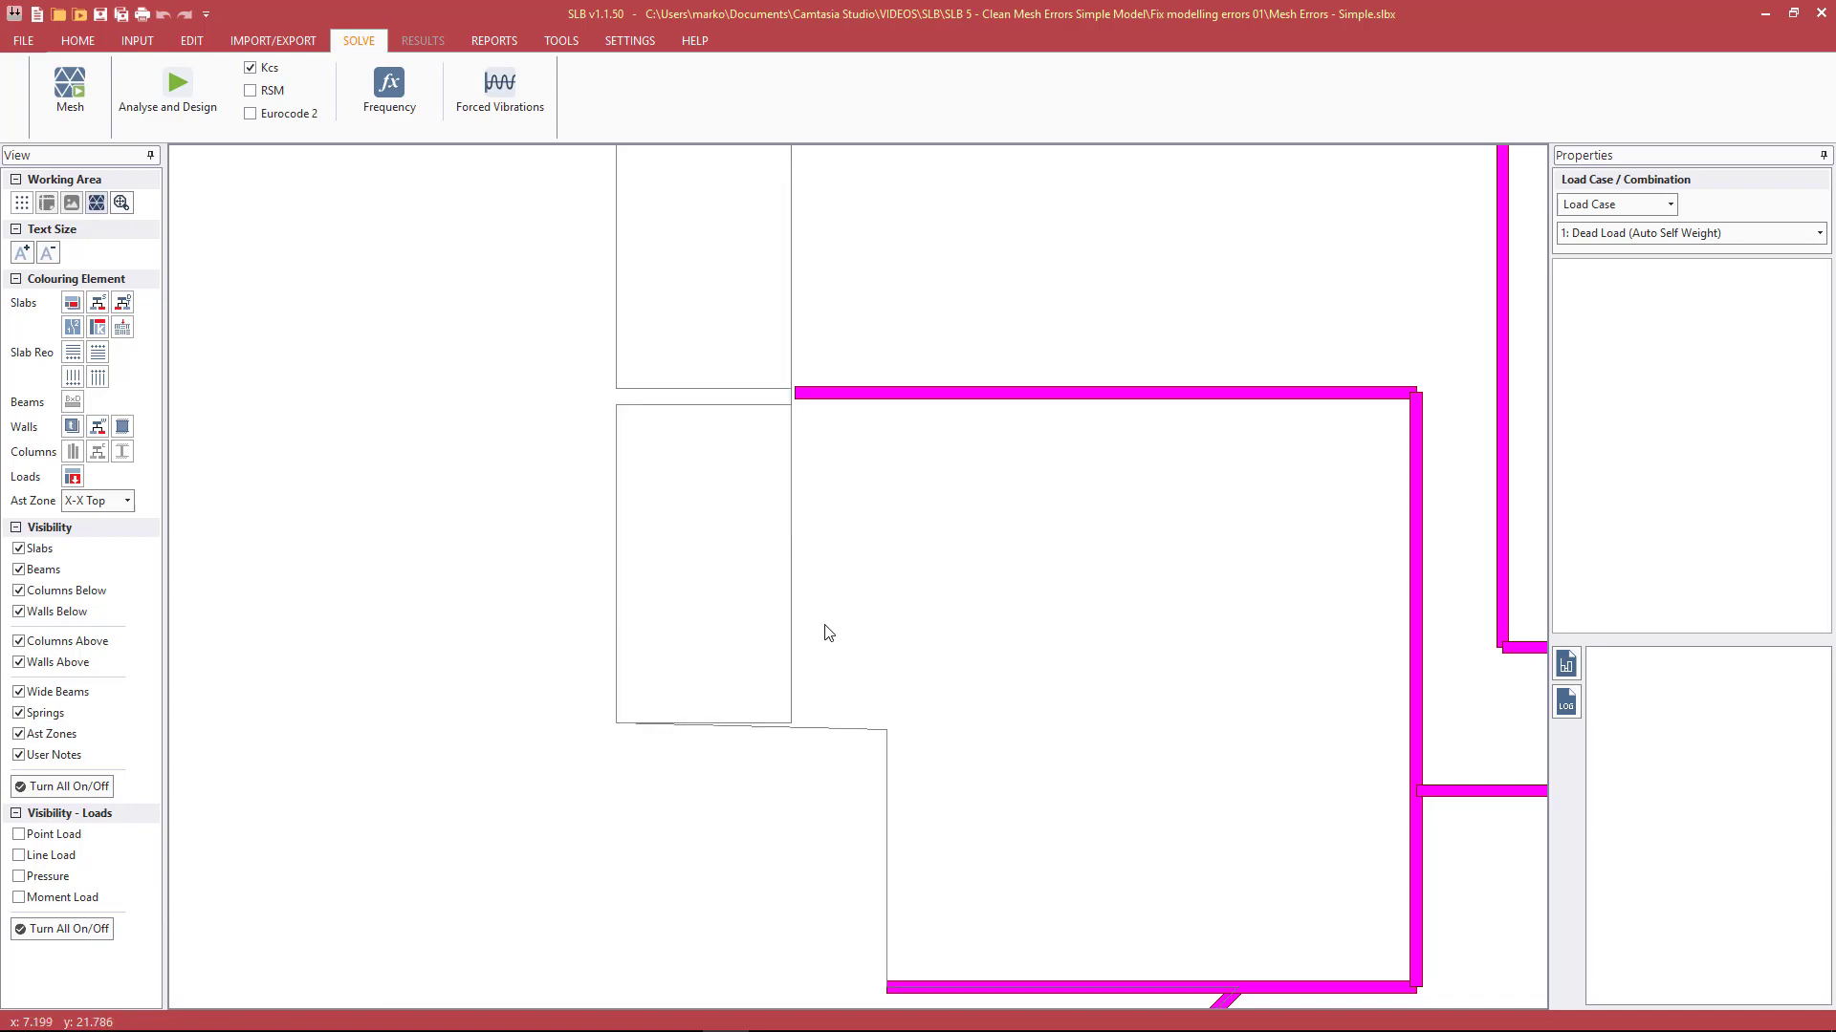
pyautogui.hotkey('shift', 'e')
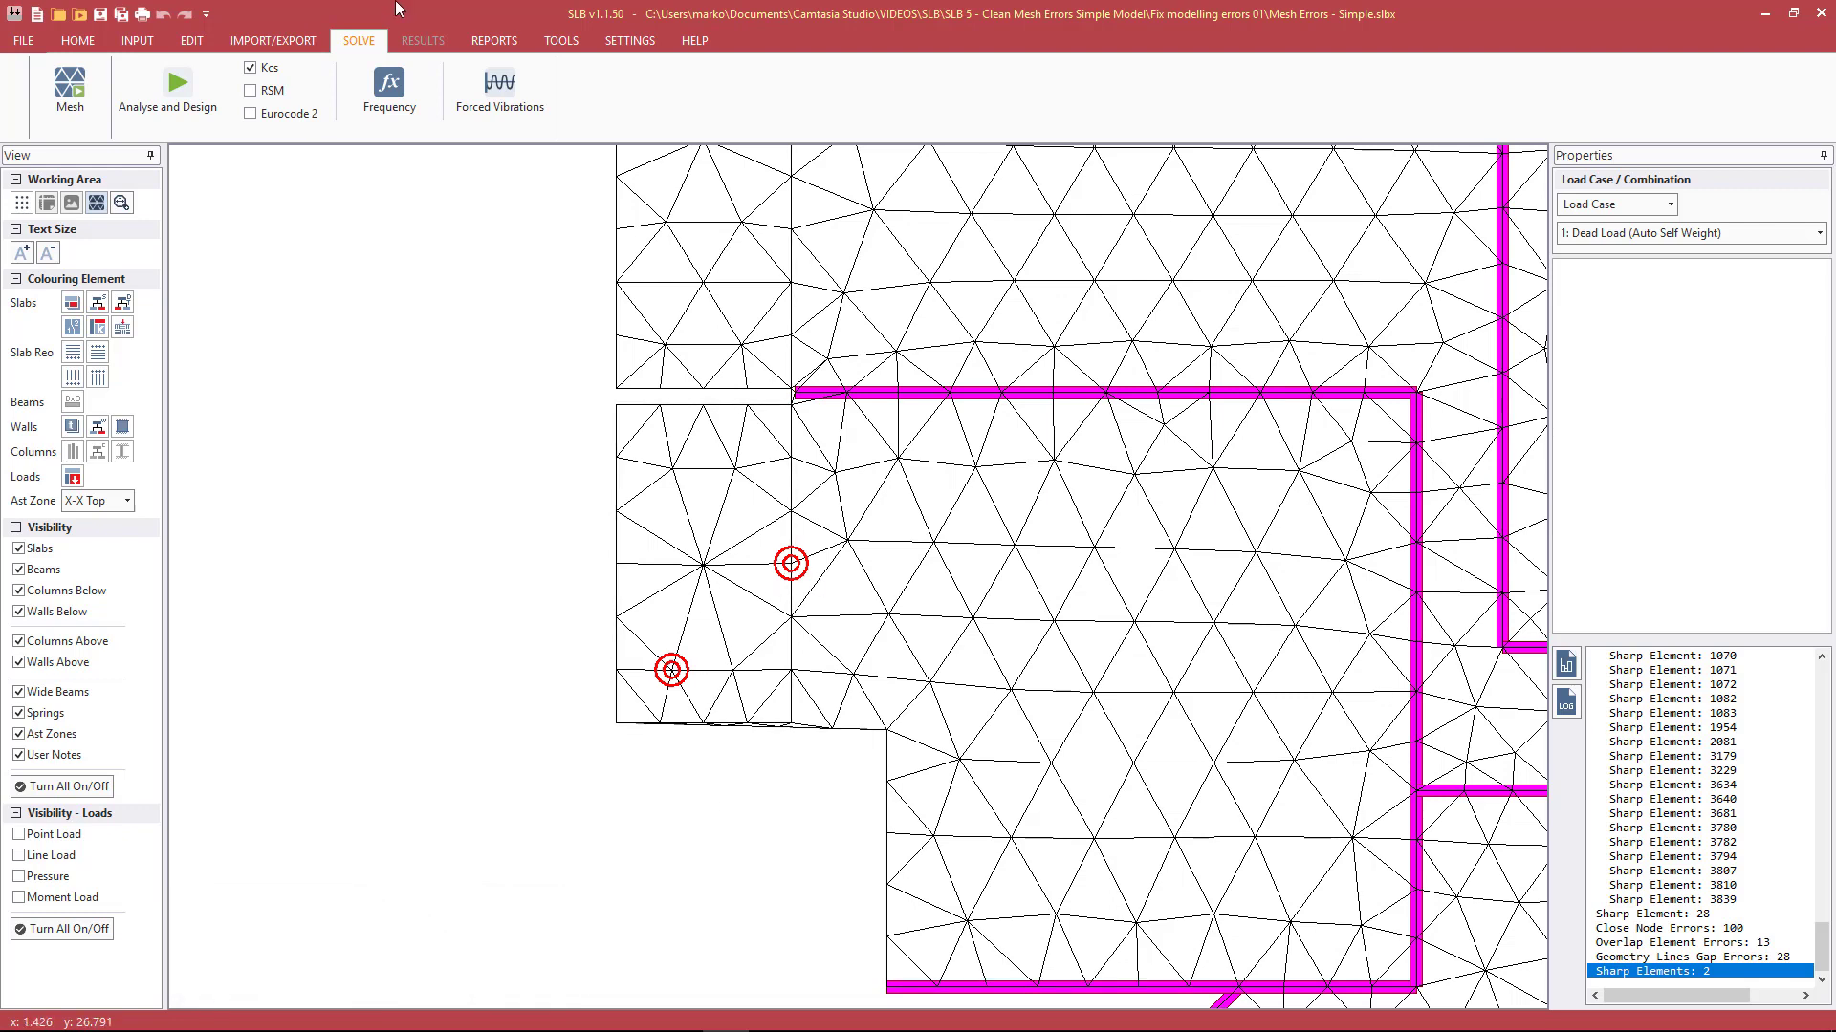
pyautogui.scroll(-5, 251, 398)
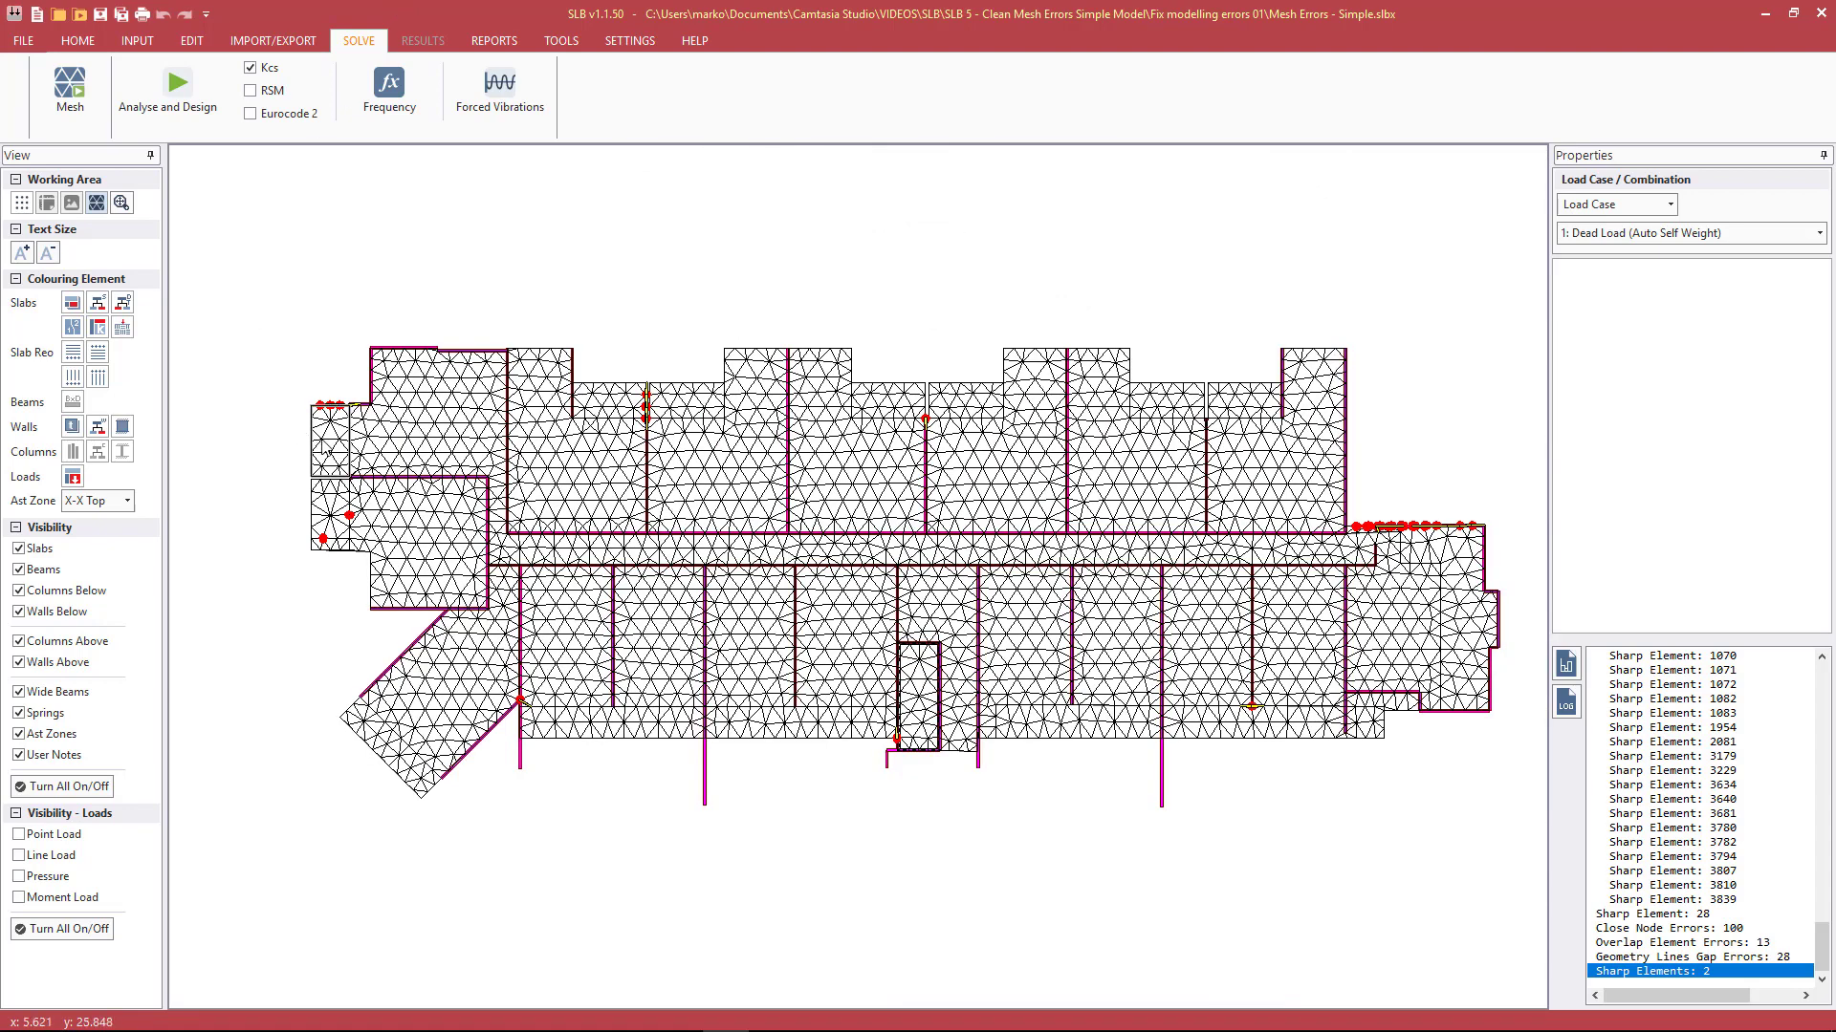
pyautogui.press('`')
# Step: Regenerate the finite element mesh with a 0.5 m sub-division, continuing past the decimals warning
pyautogui.click(77, 100)
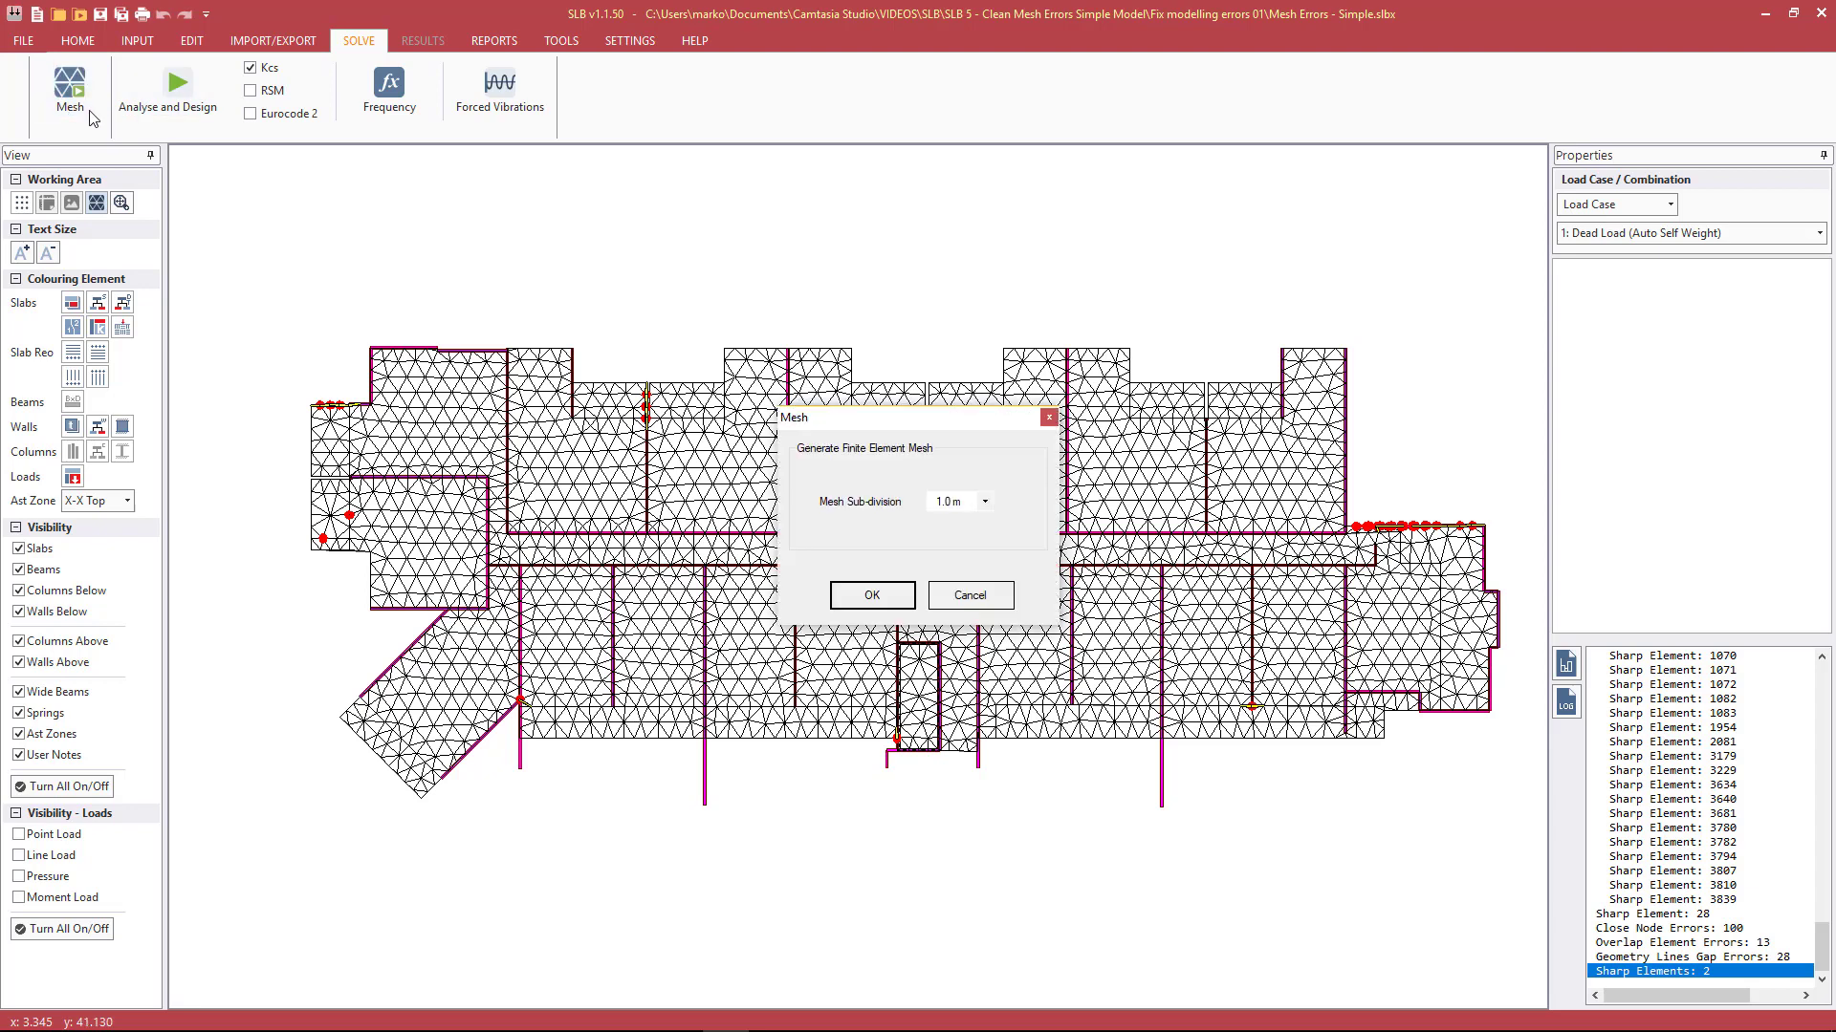
pyautogui.click(950, 502)
pyautogui.click(949, 531)
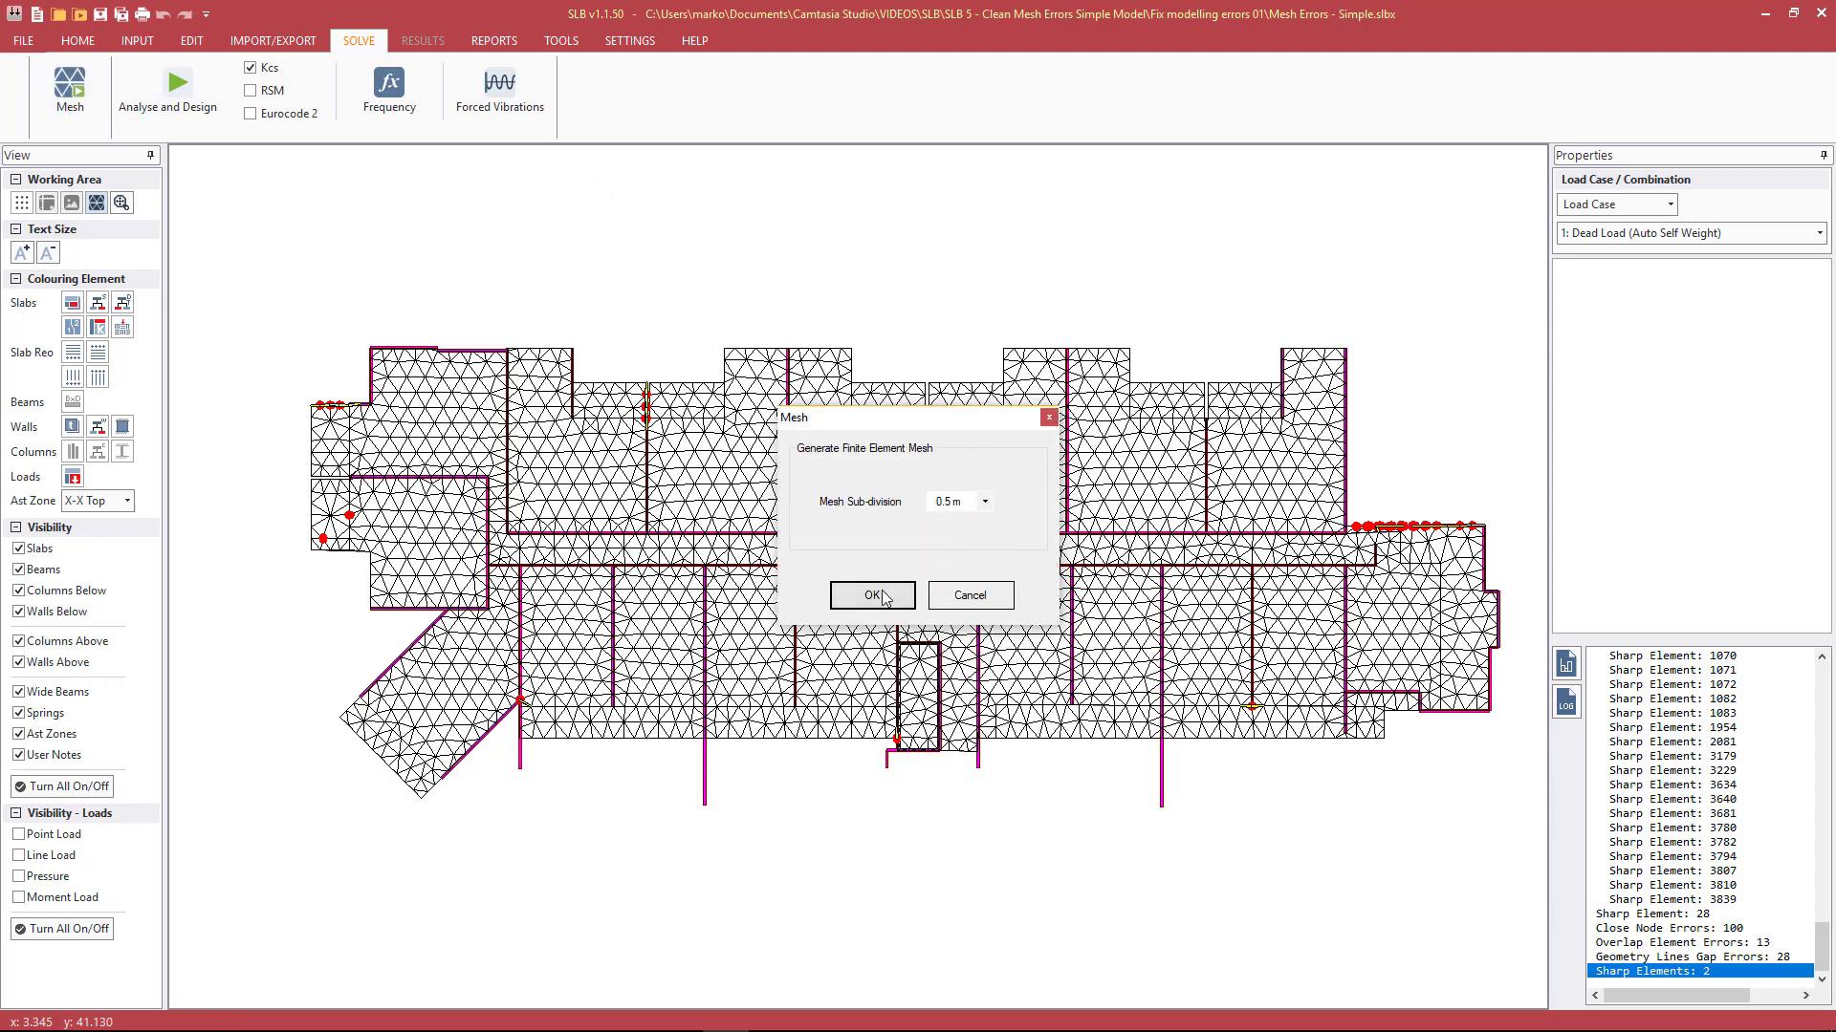
pyautogui.click(882, 594)
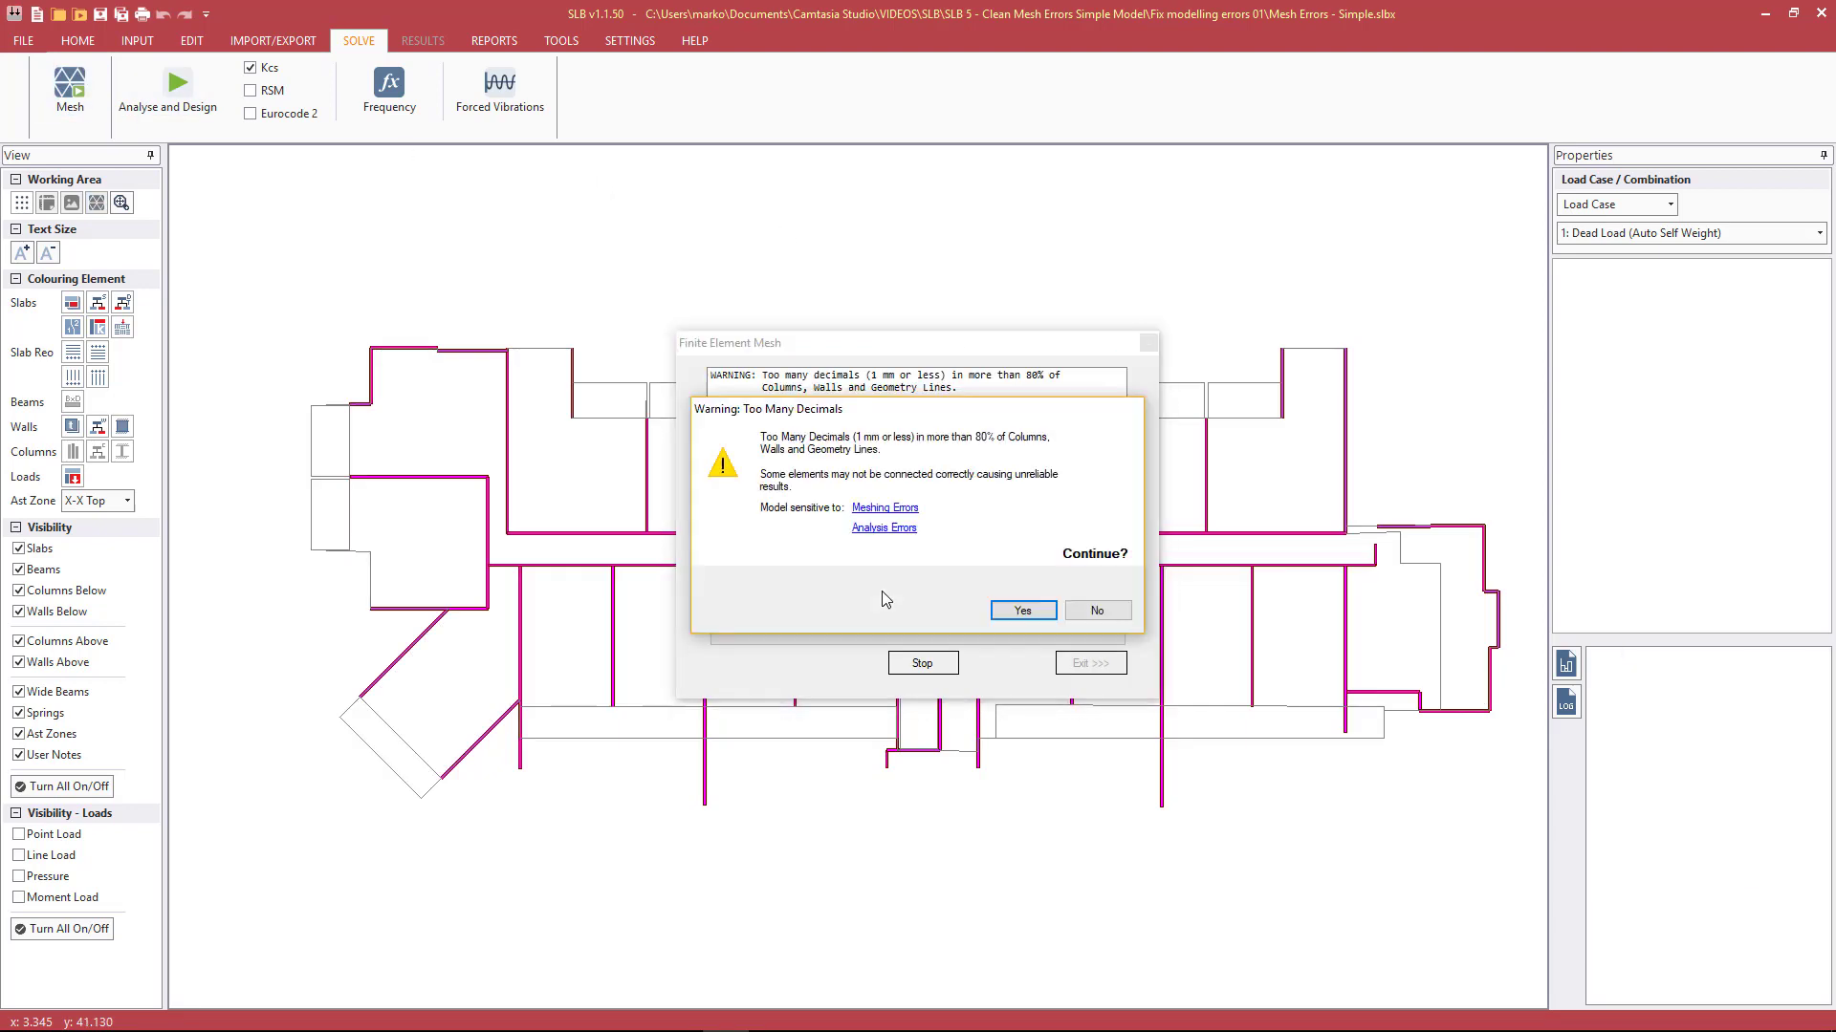
pyautogui.click(1023, 611)
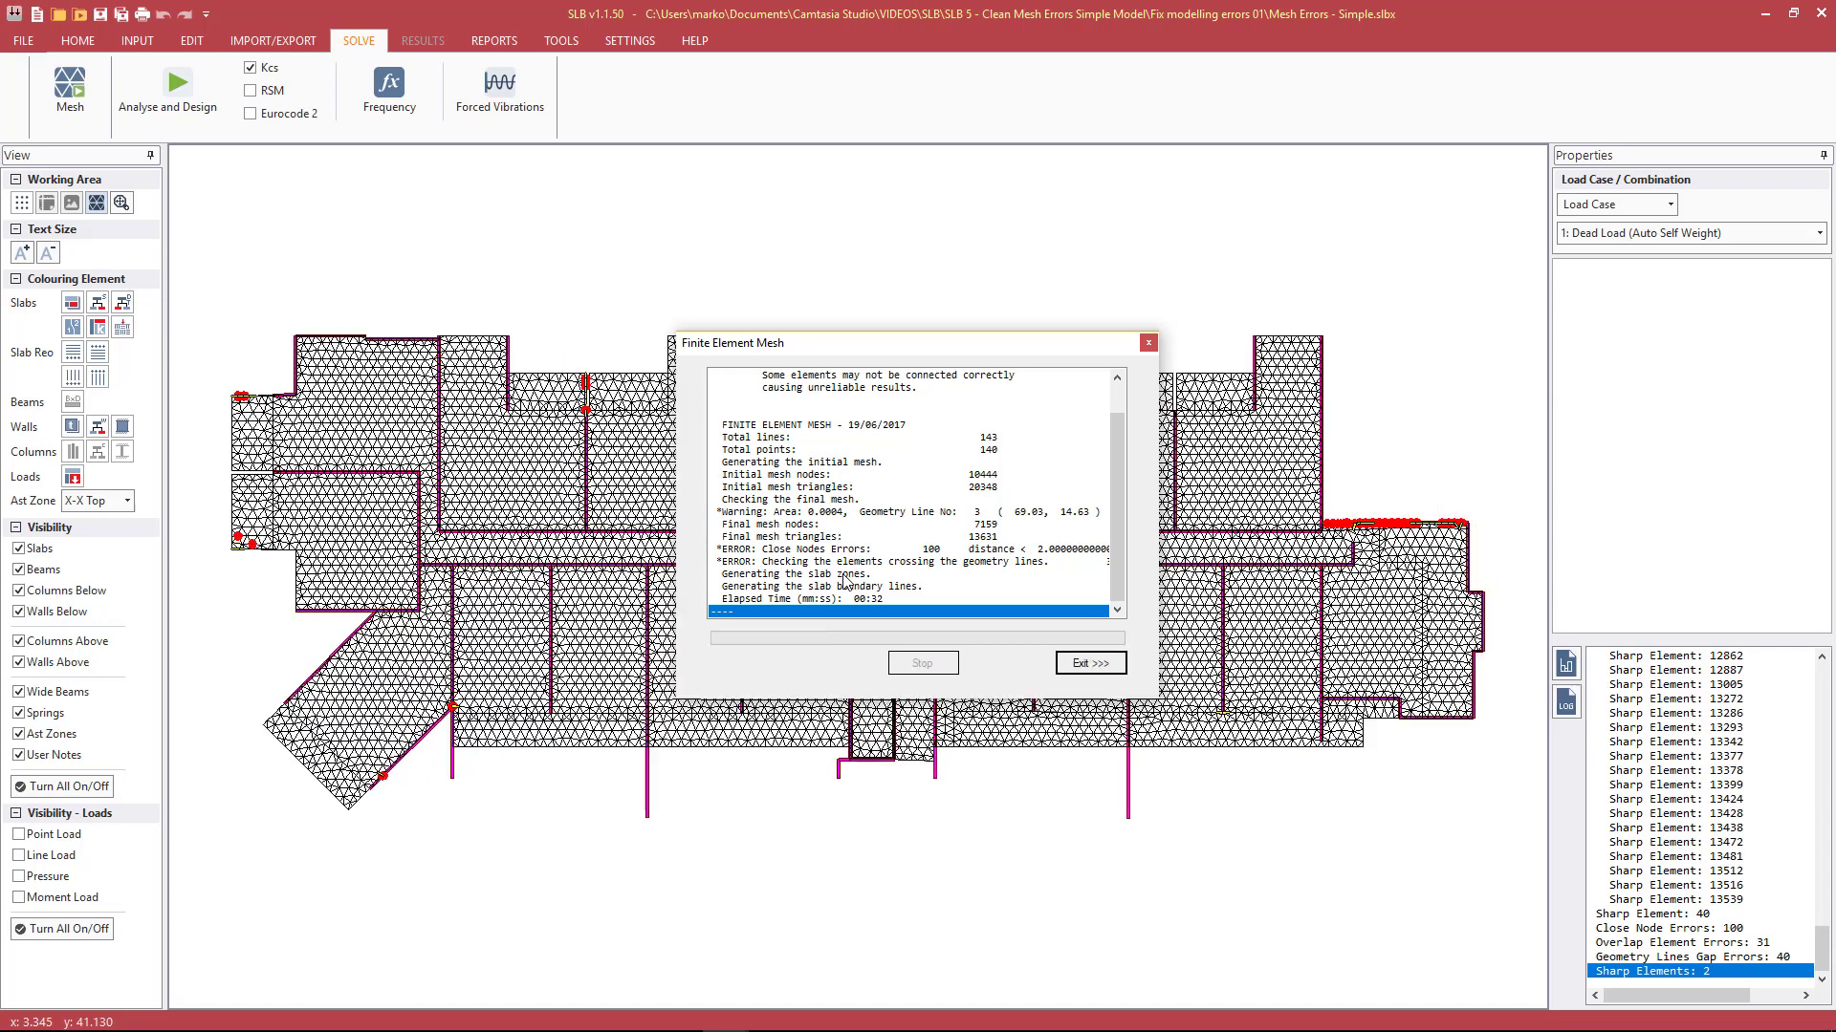
# Step: Close the mesh report and examine the wall ends along the lower-right slab strip in the 0.5 m mesh
pyautogui.click(1099, 669)
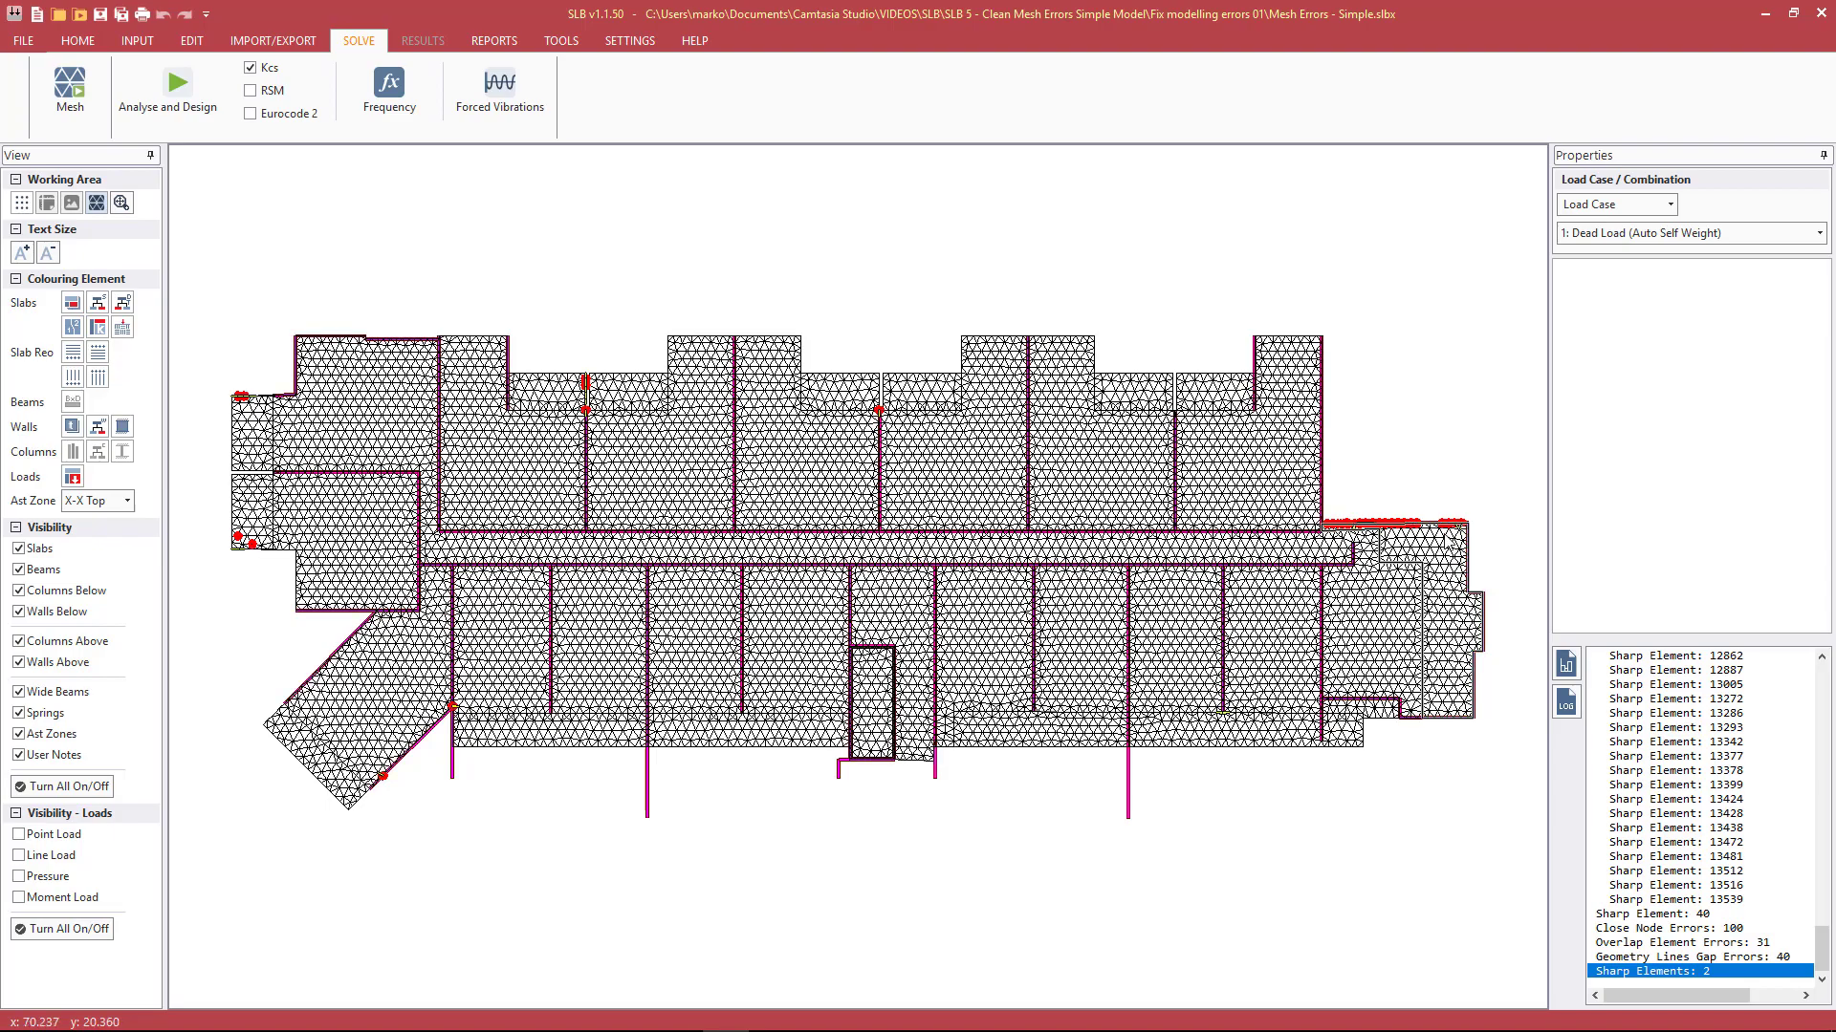
pyautogui.scroll(4, 1292, 705)
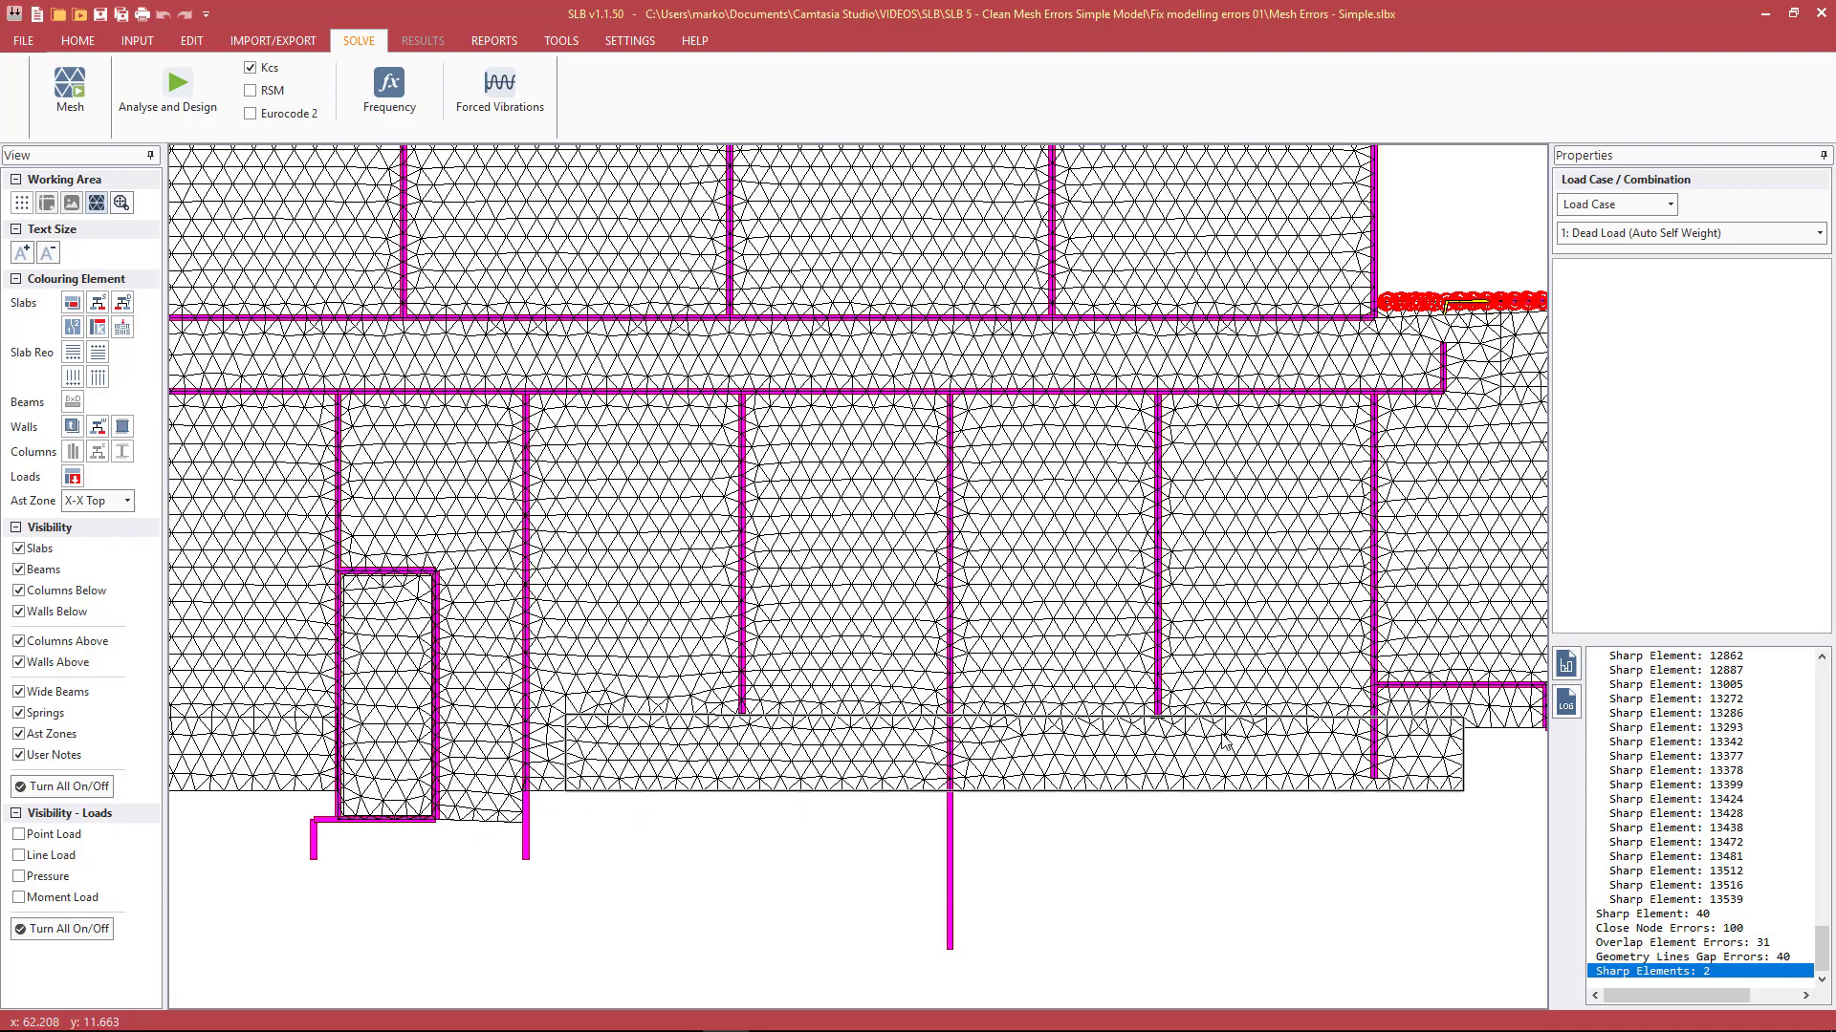
pyautogui.scroll(2, 1171, 728)
pyautogui.scroll(2, 1138, 719)
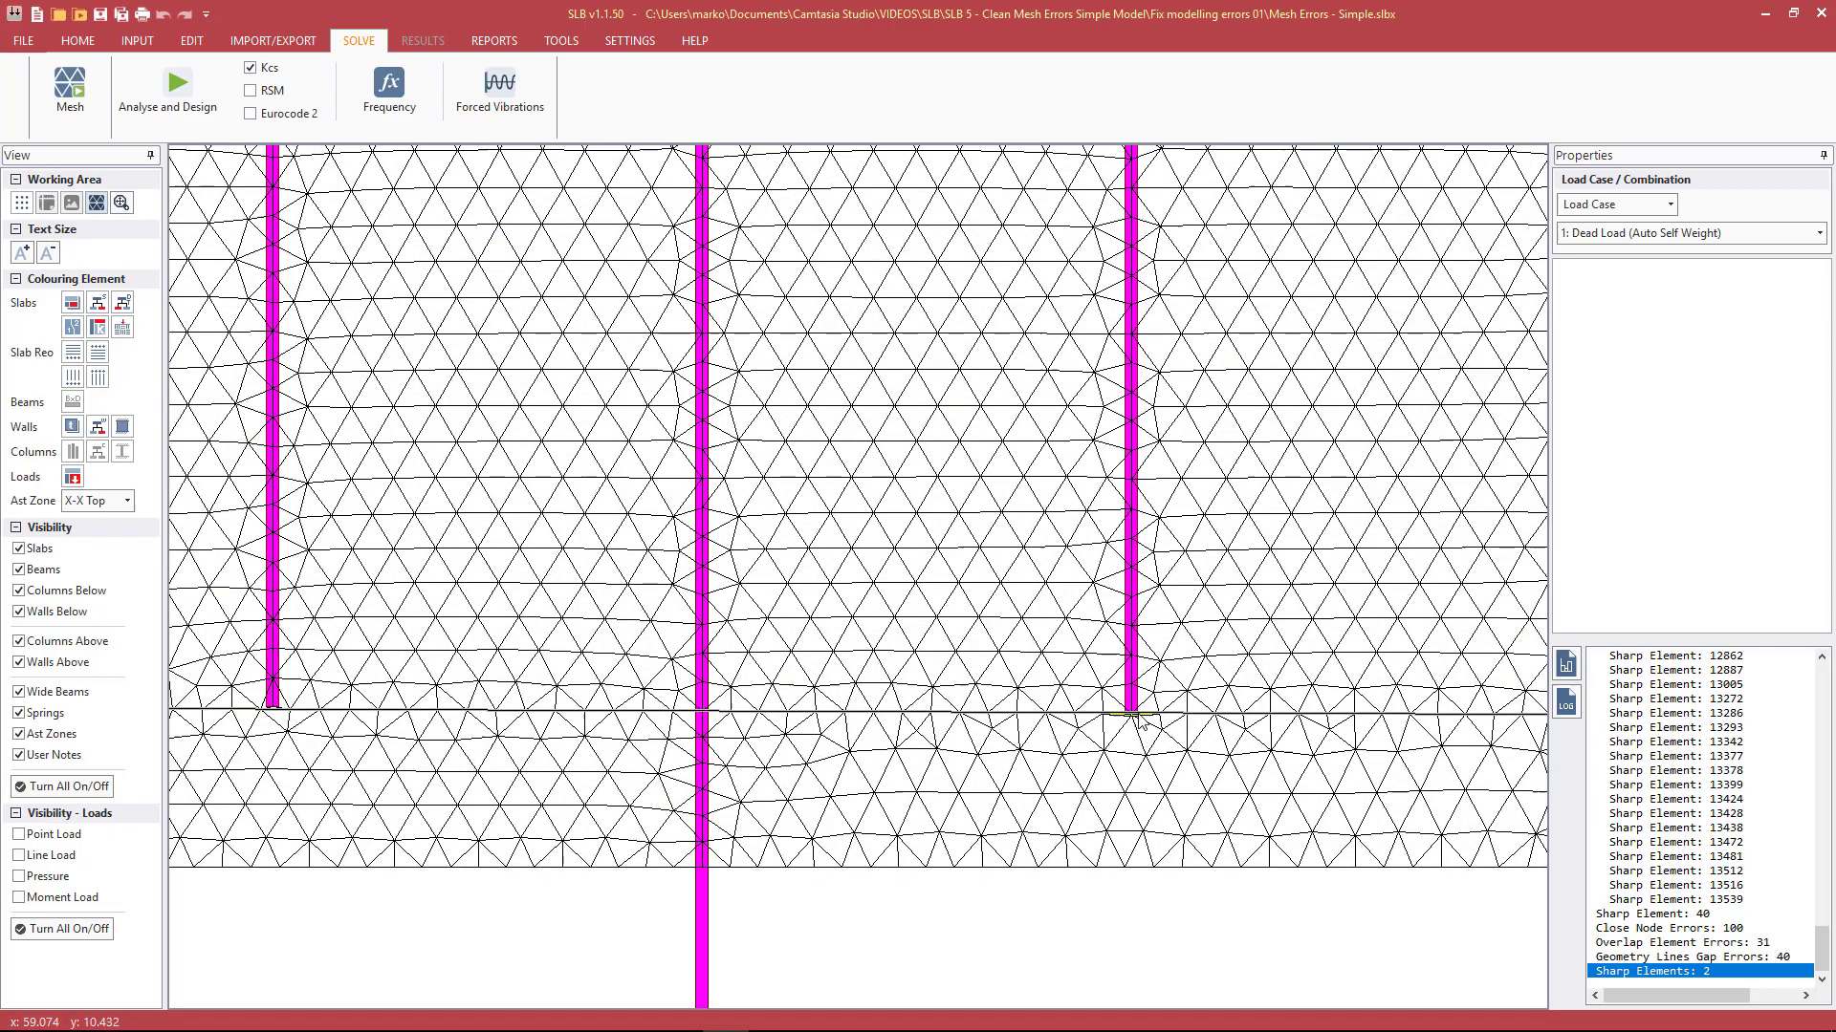
pyautogui.scroll(2, 1138, 719)
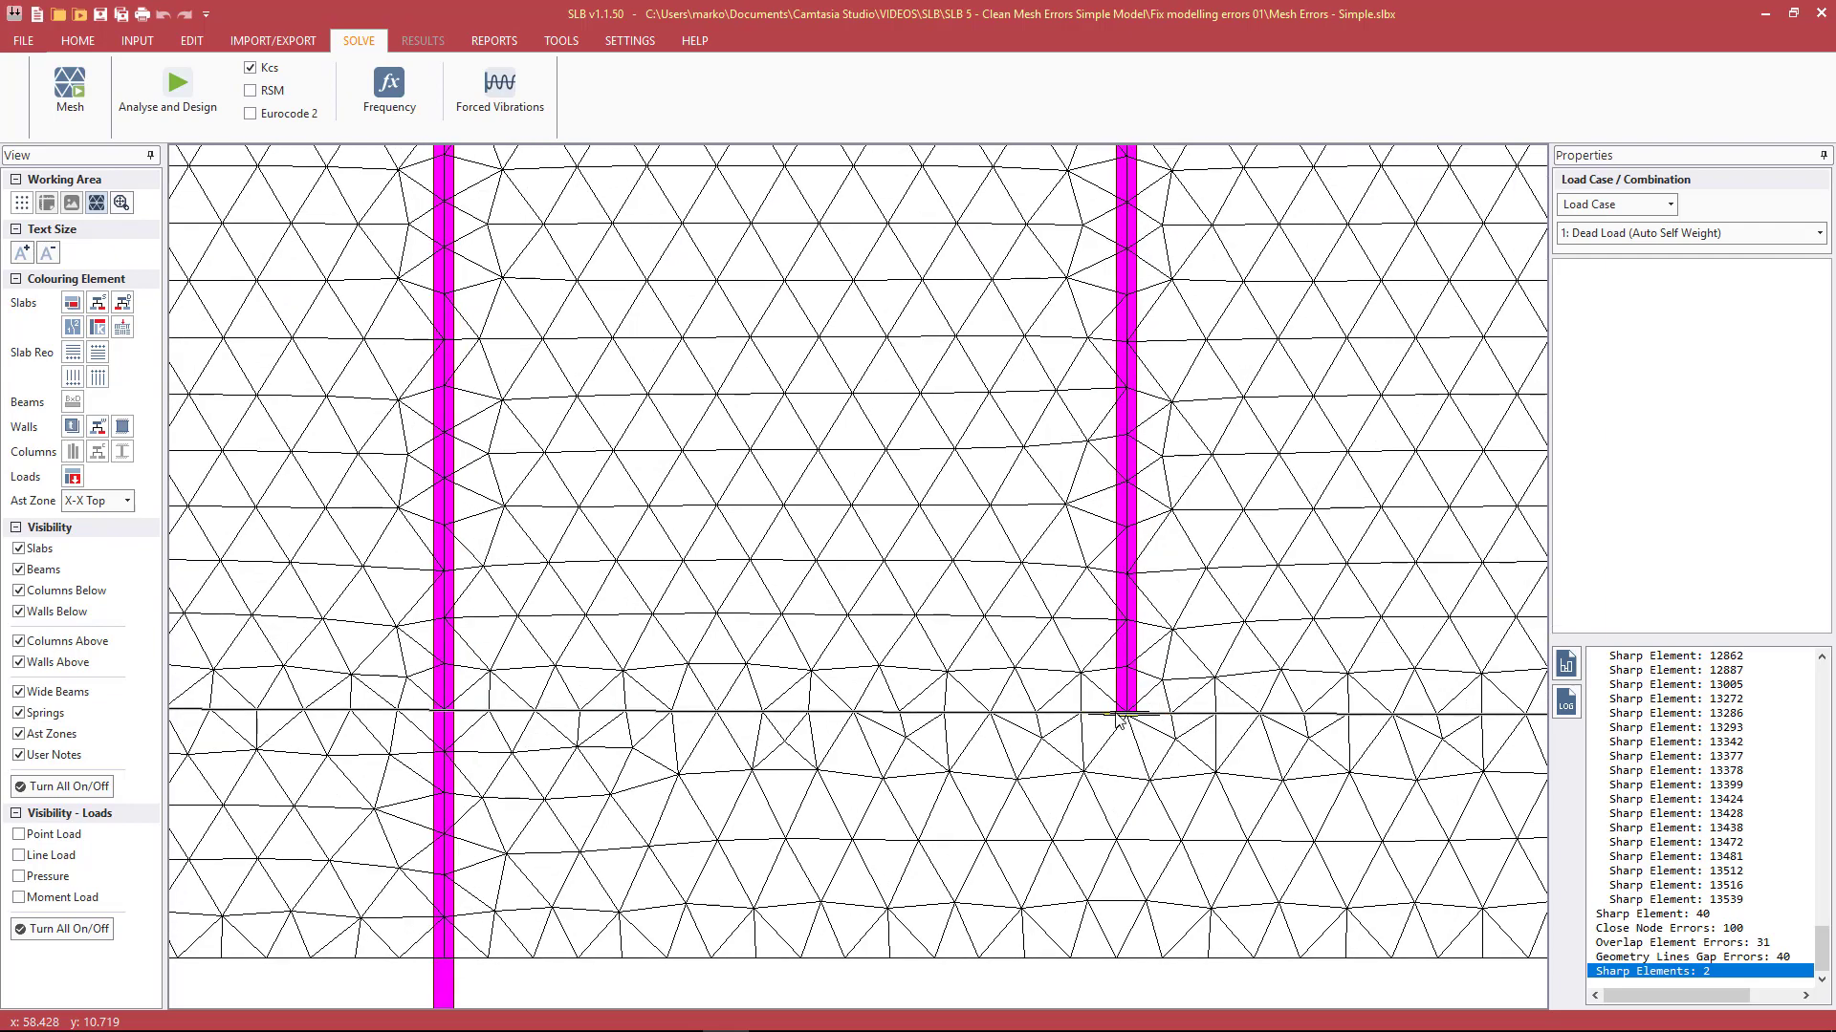
pyautogui.scroll(-4, 1119, 719)
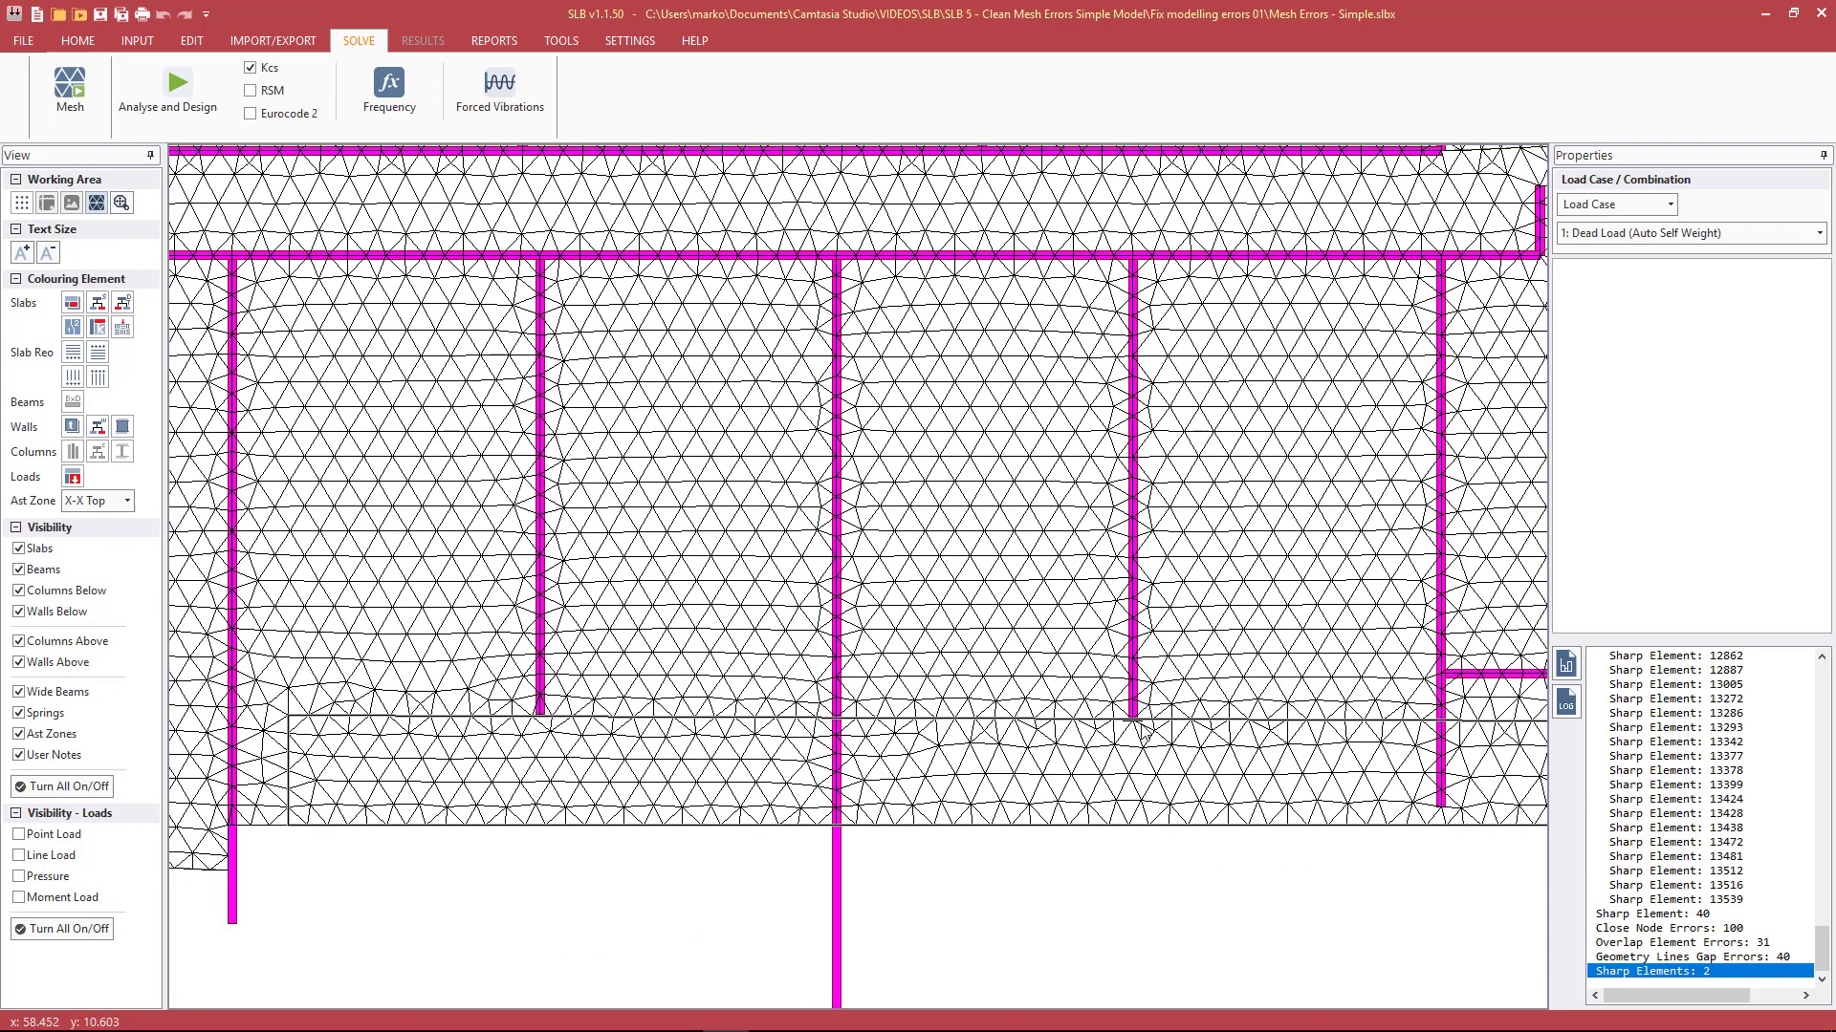
pyautogui.scroll(-1, 1140, 731)
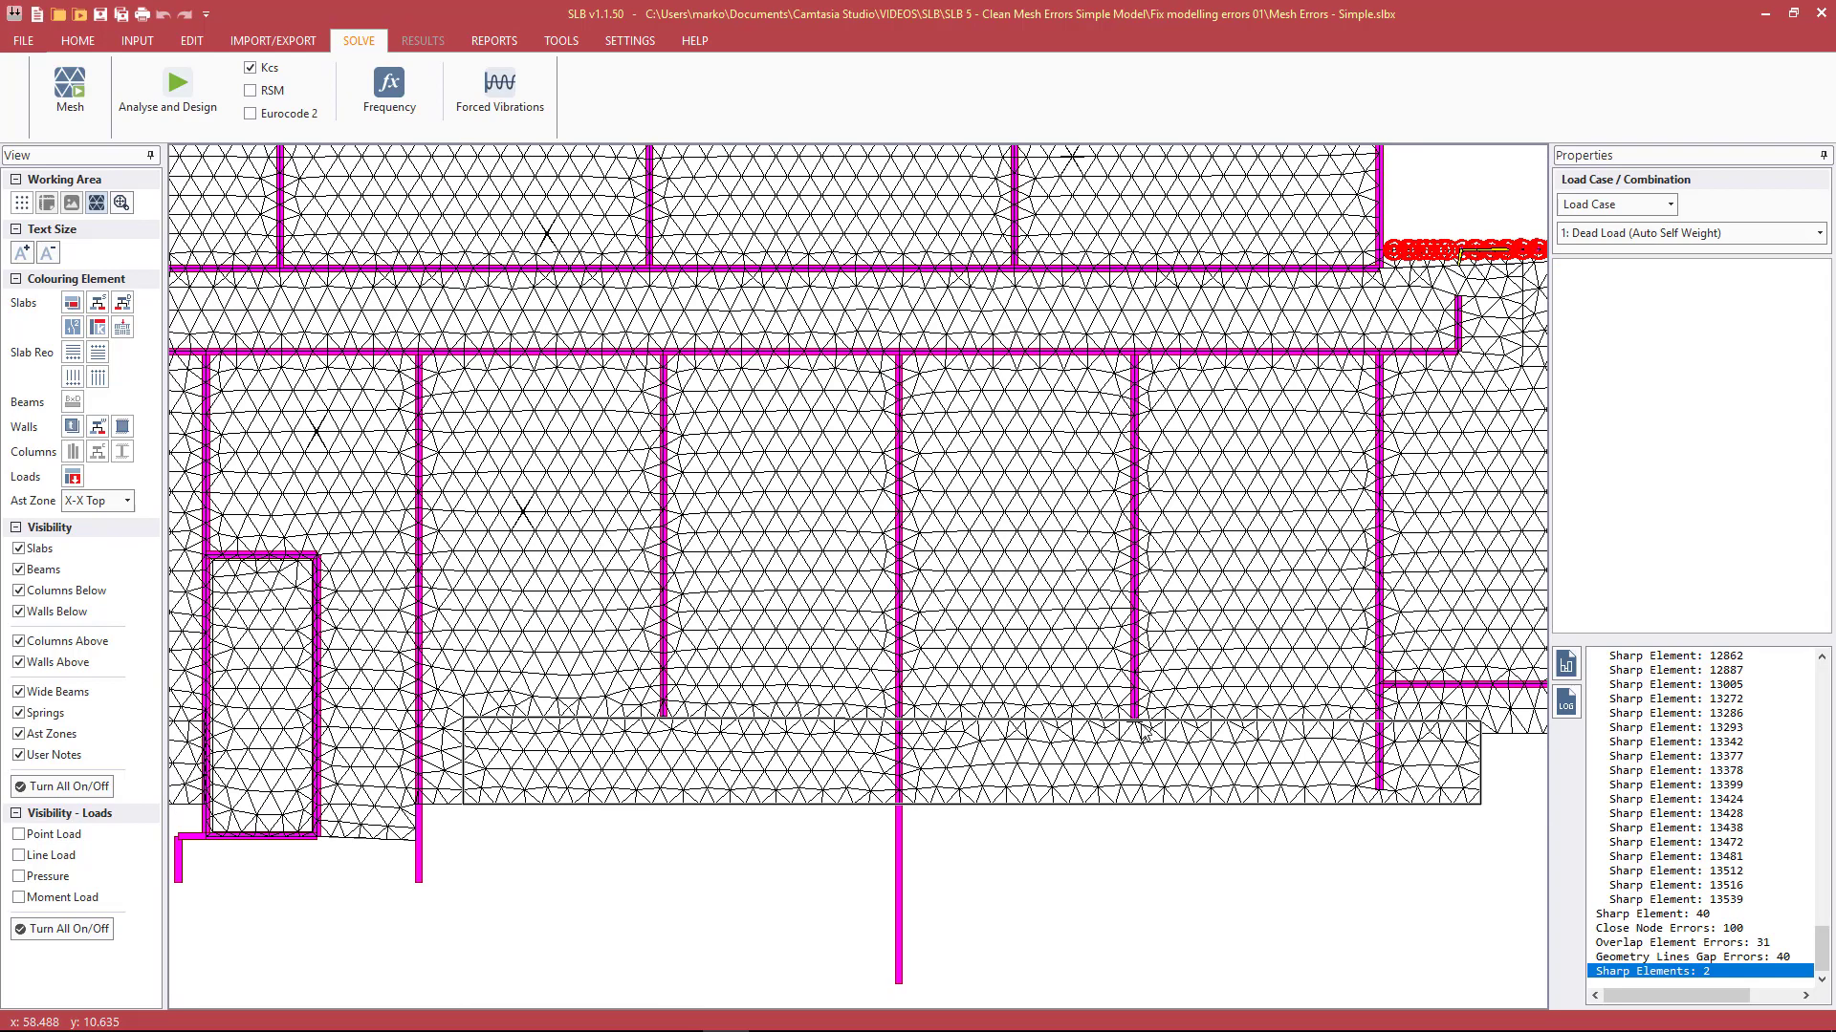
pyautogui.scroll(-3, 1142, 731)
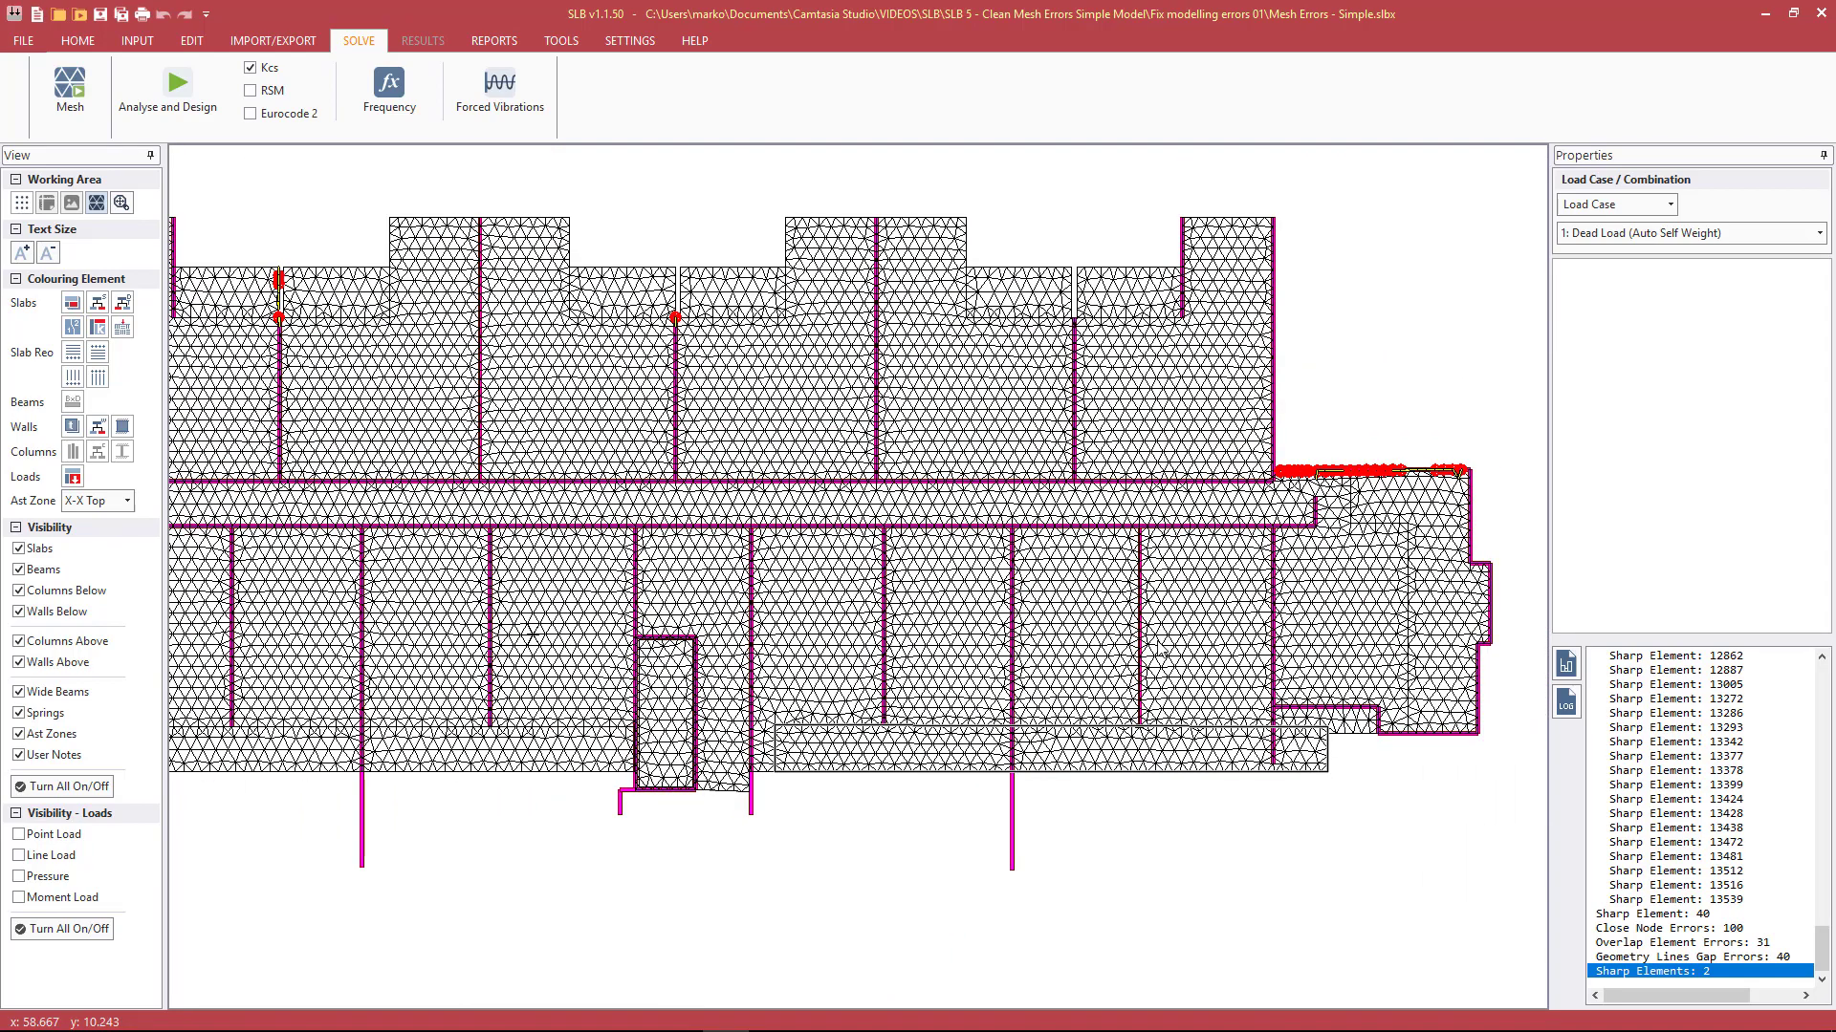
pyautogui.scroll(-1, 1208, 612)
pyautogui.scroll(-3, 1030, 545)
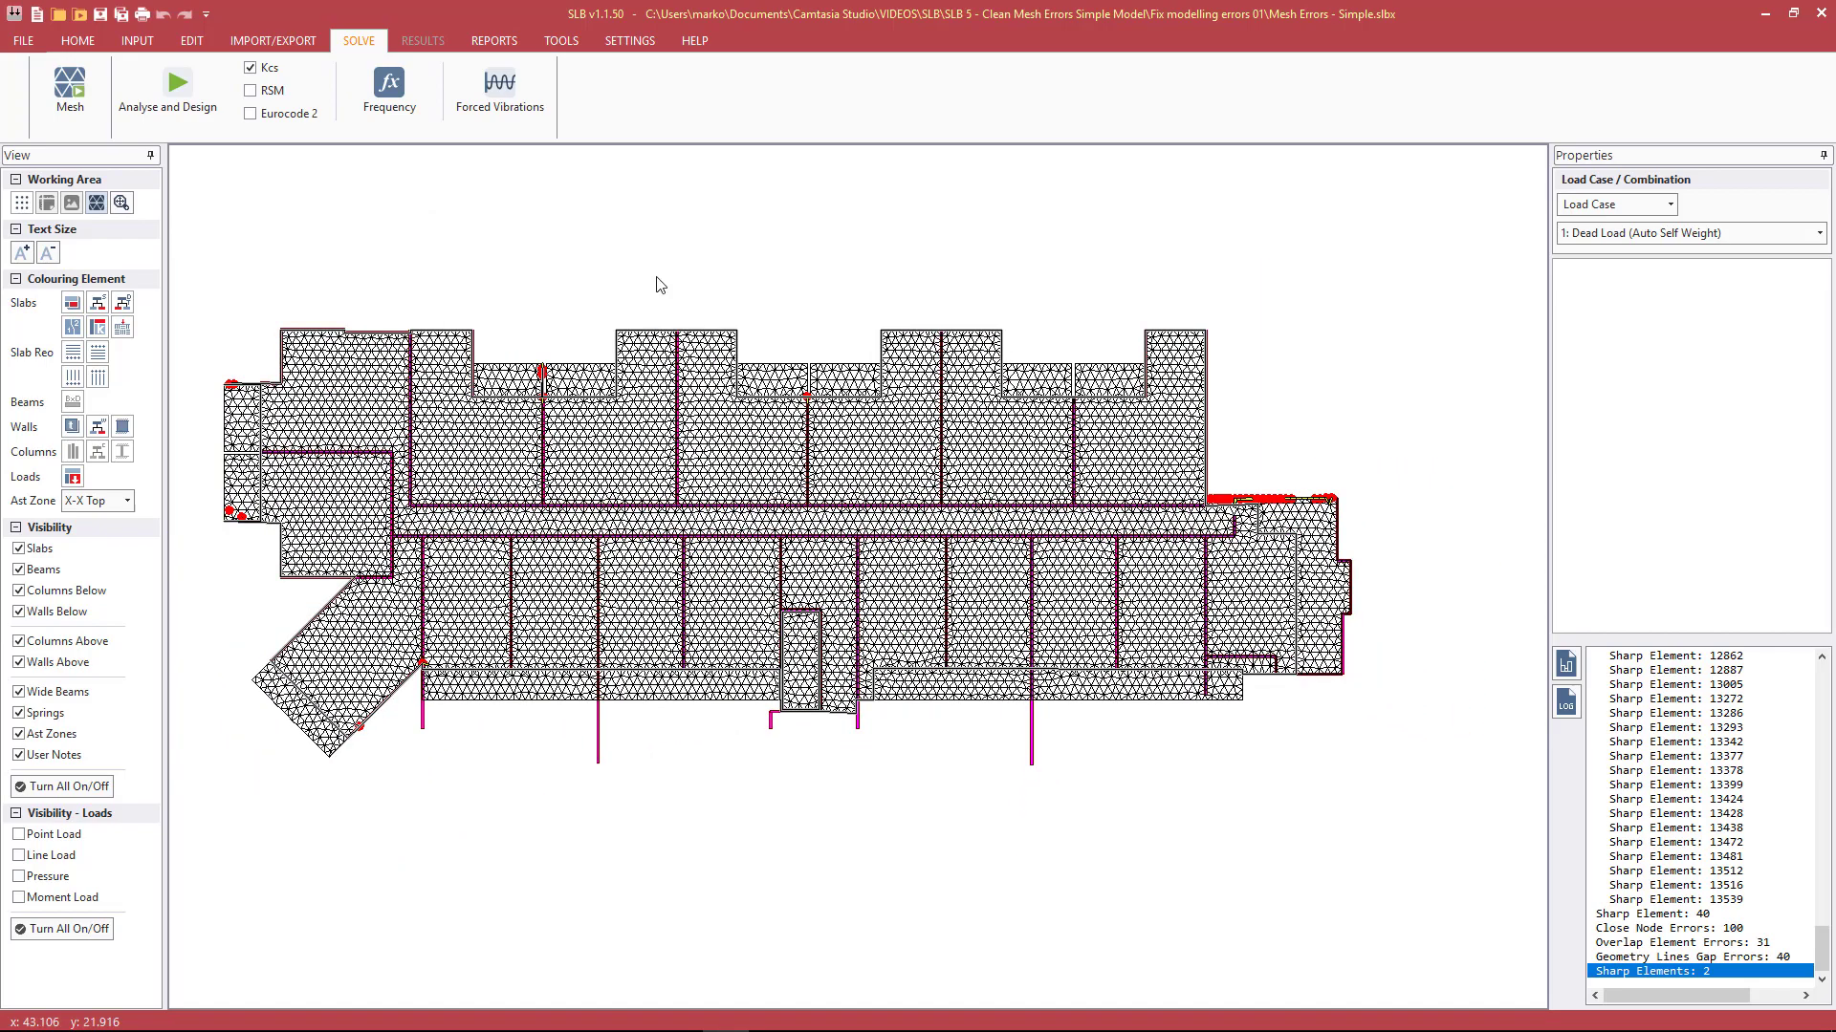
# Step: Hide the mesh across the whole model and select the outer slab outline to view its node coordinates
pyautogui.scroll(2, 643, 271)
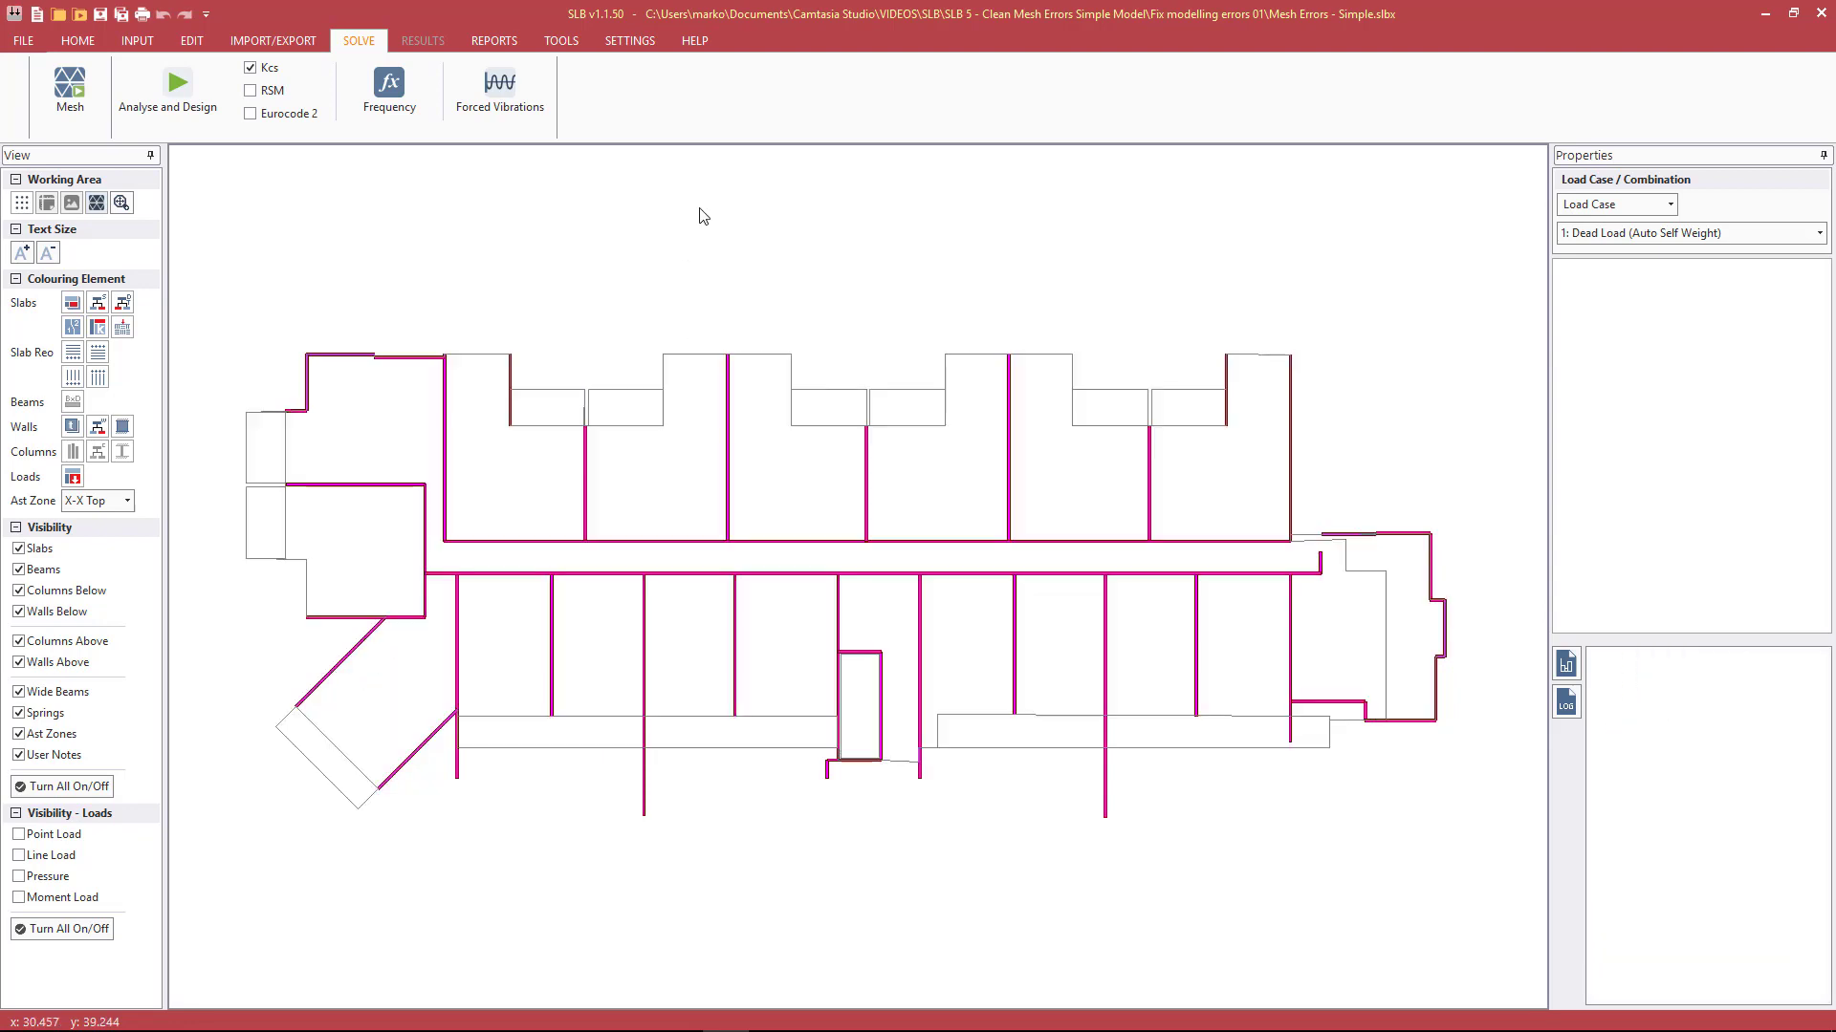
pyautogui.scroll(-1, 1084, 346)
pyautogui.scroll(1, 960, 397)
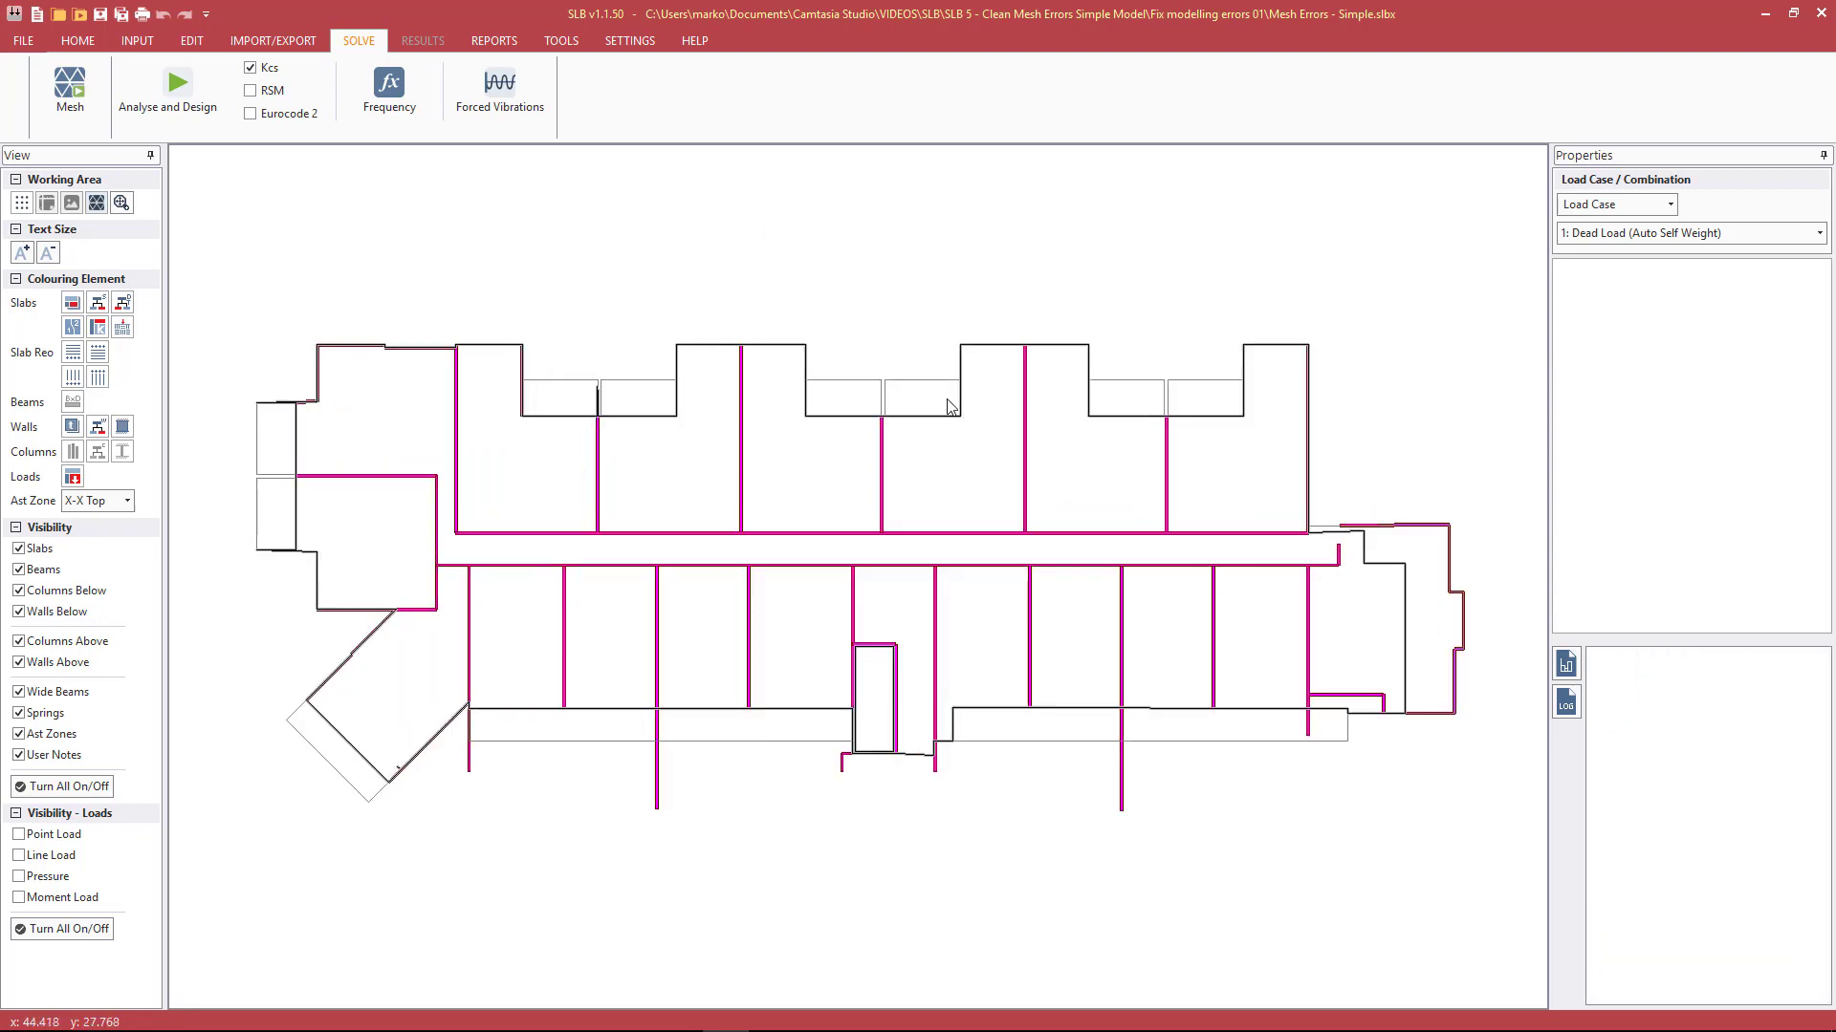
pyautogui.click(853, 387)
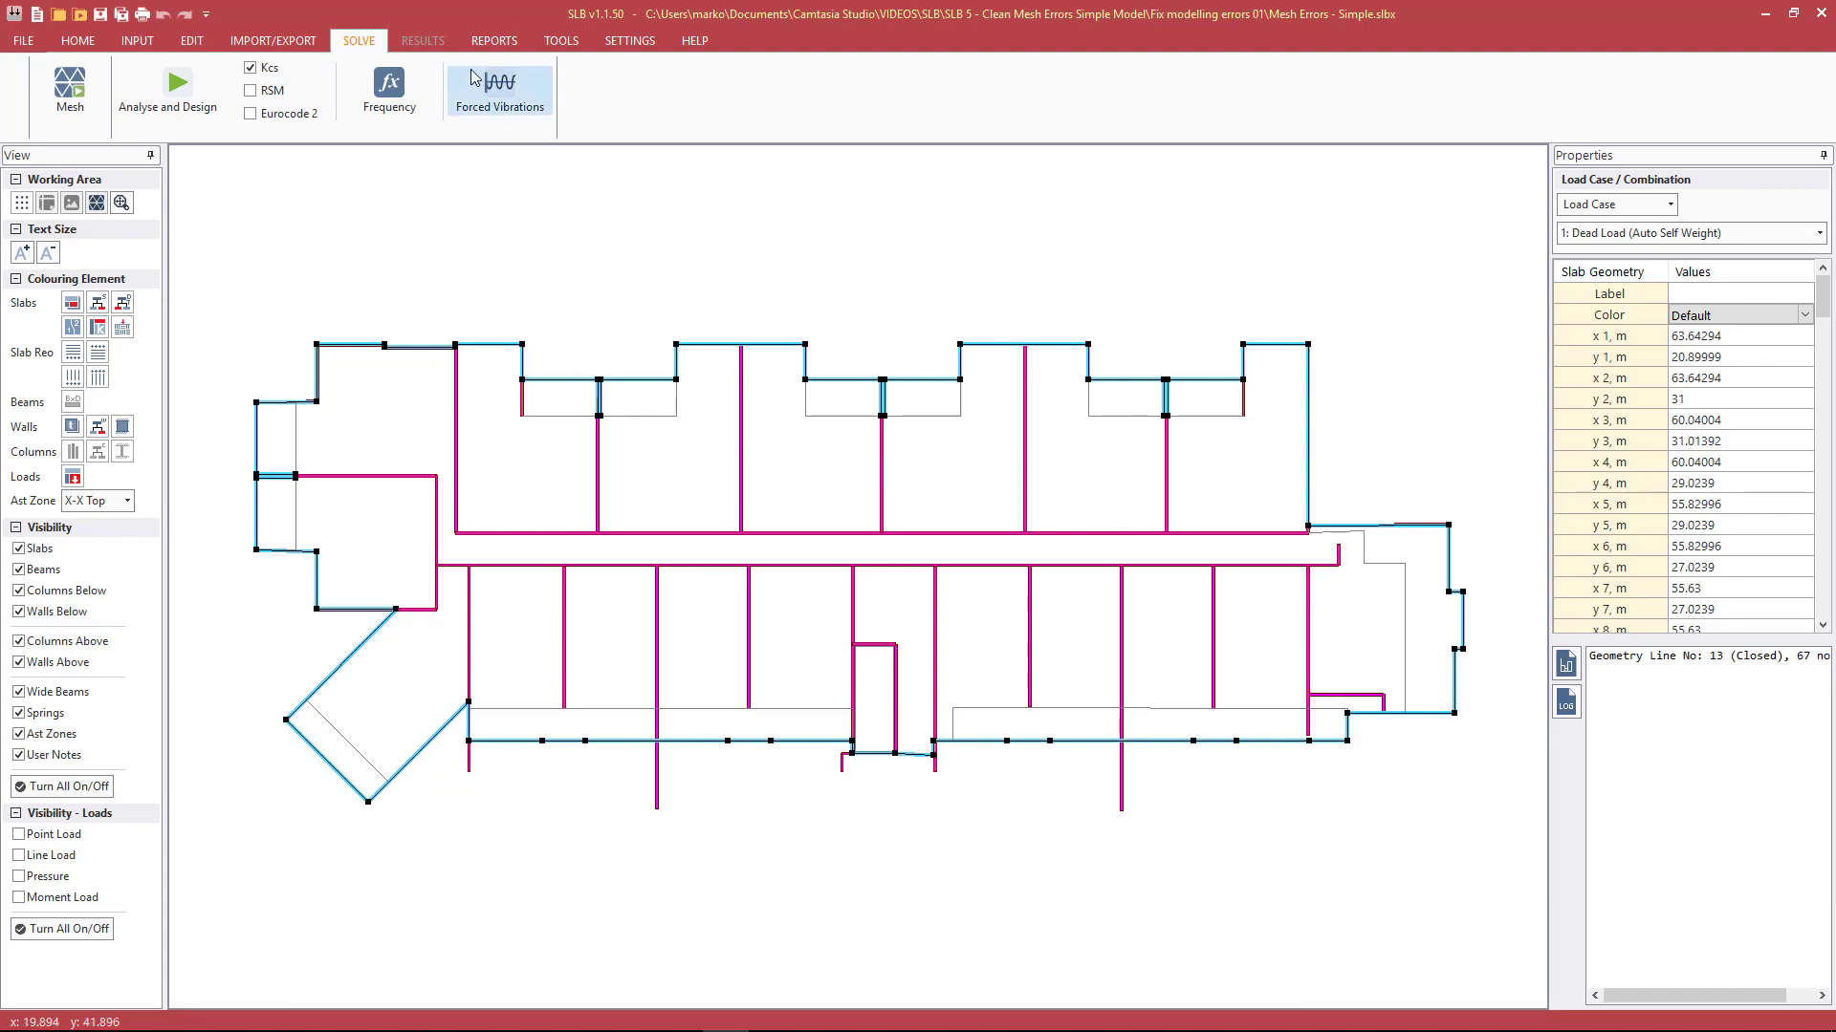
# Step: Round off the model's geometry to 10 mm and recheck the outer slab outline's node coordinates
pyautogui.click(564, 41)
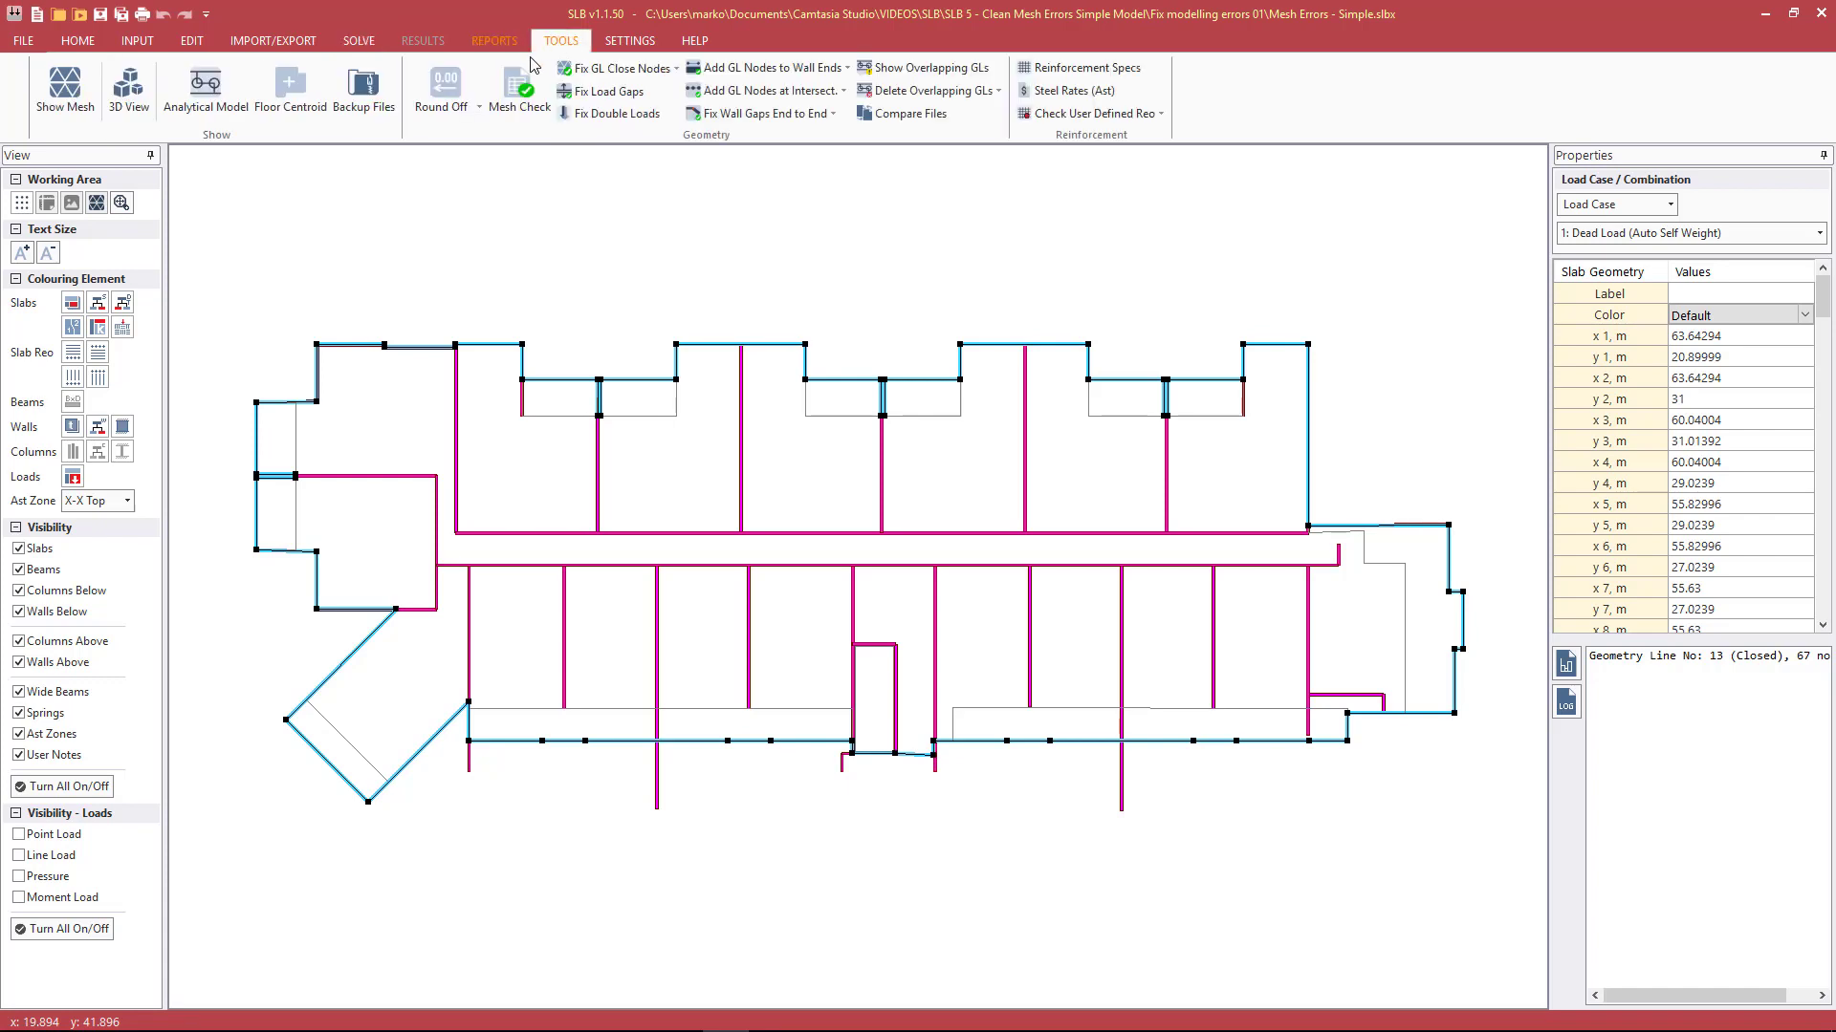
pyautogui.click(456, 108)
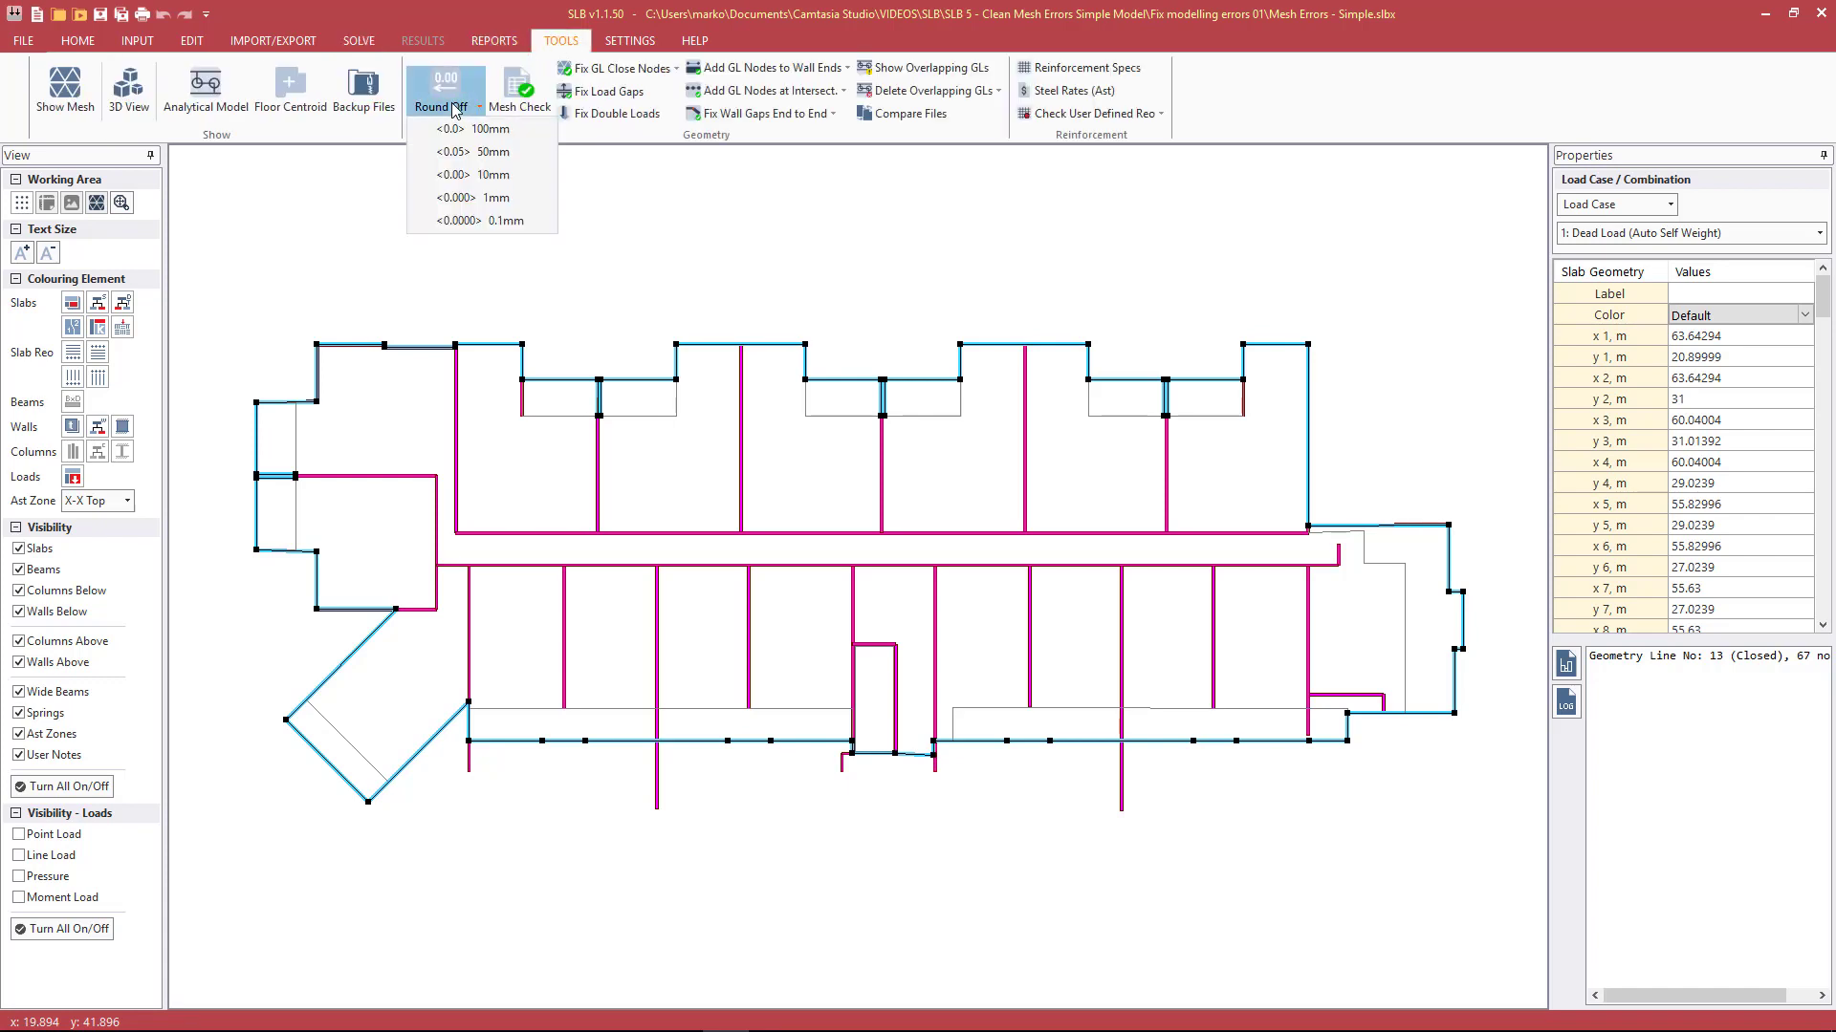
pyautogui.click(494, 177)
pyautogui.click(967, 599)
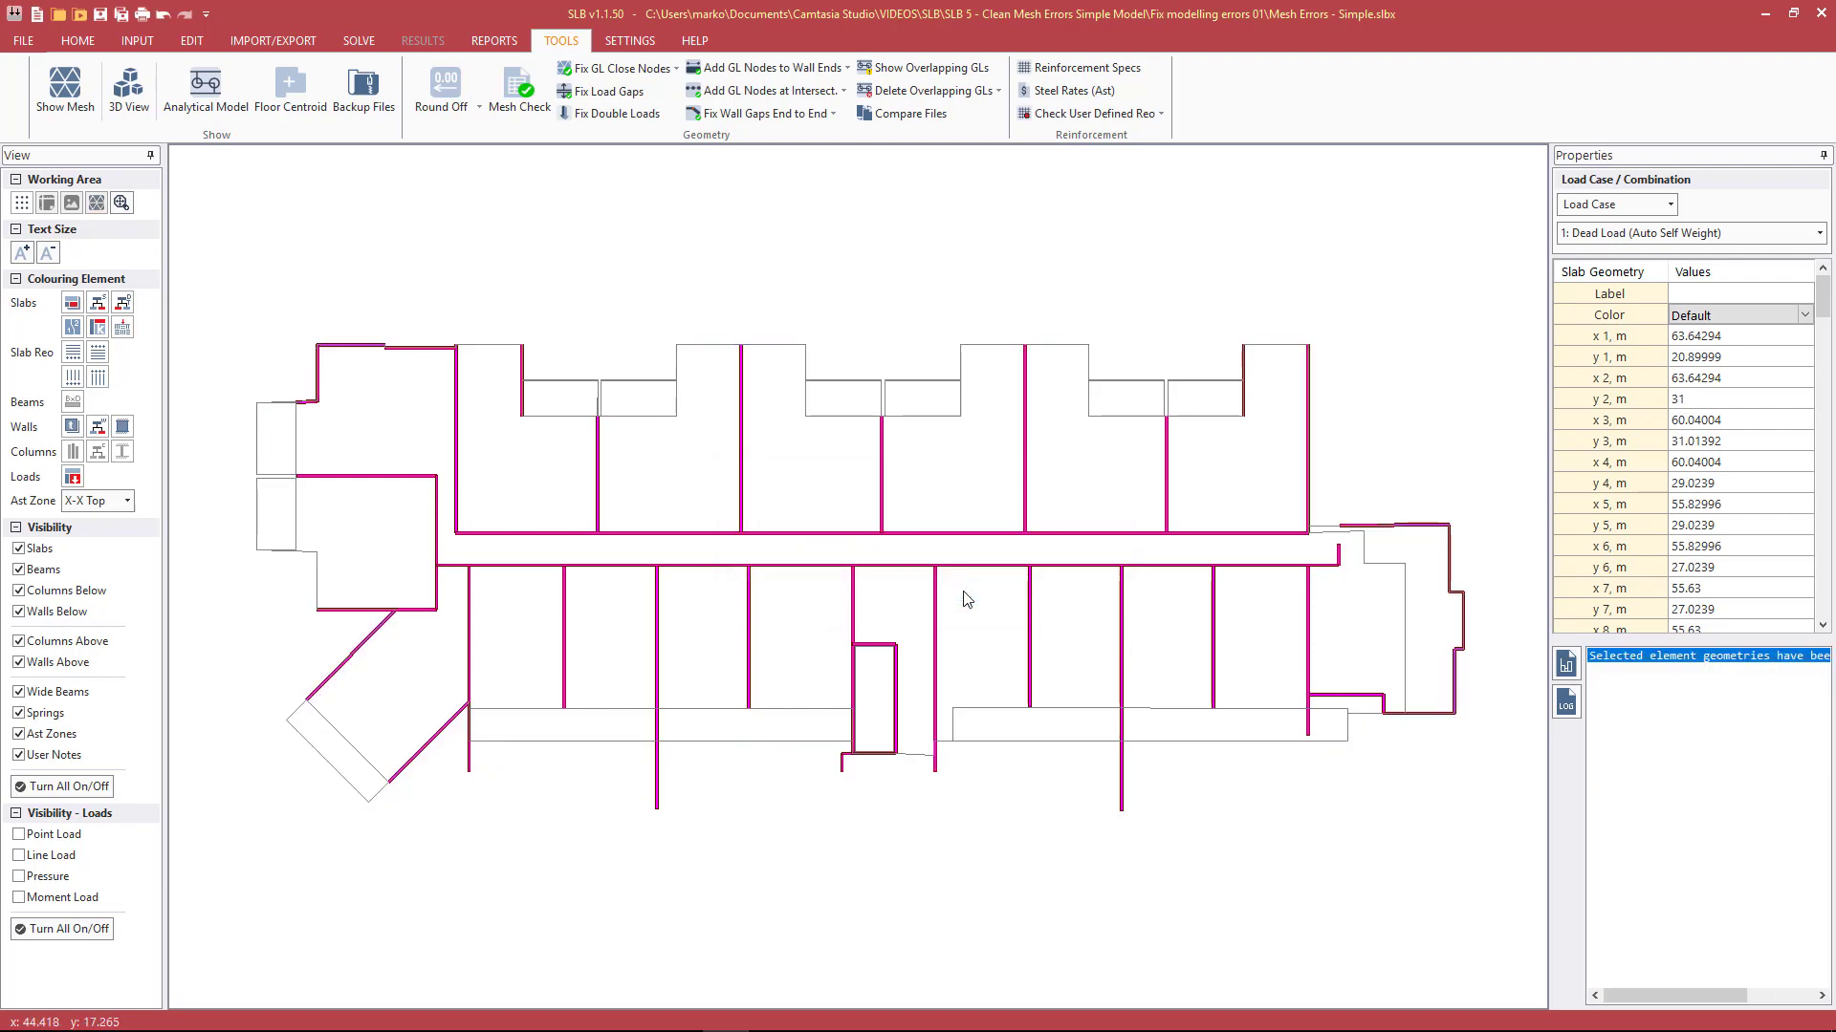
pyautogui.click(1334, 526)
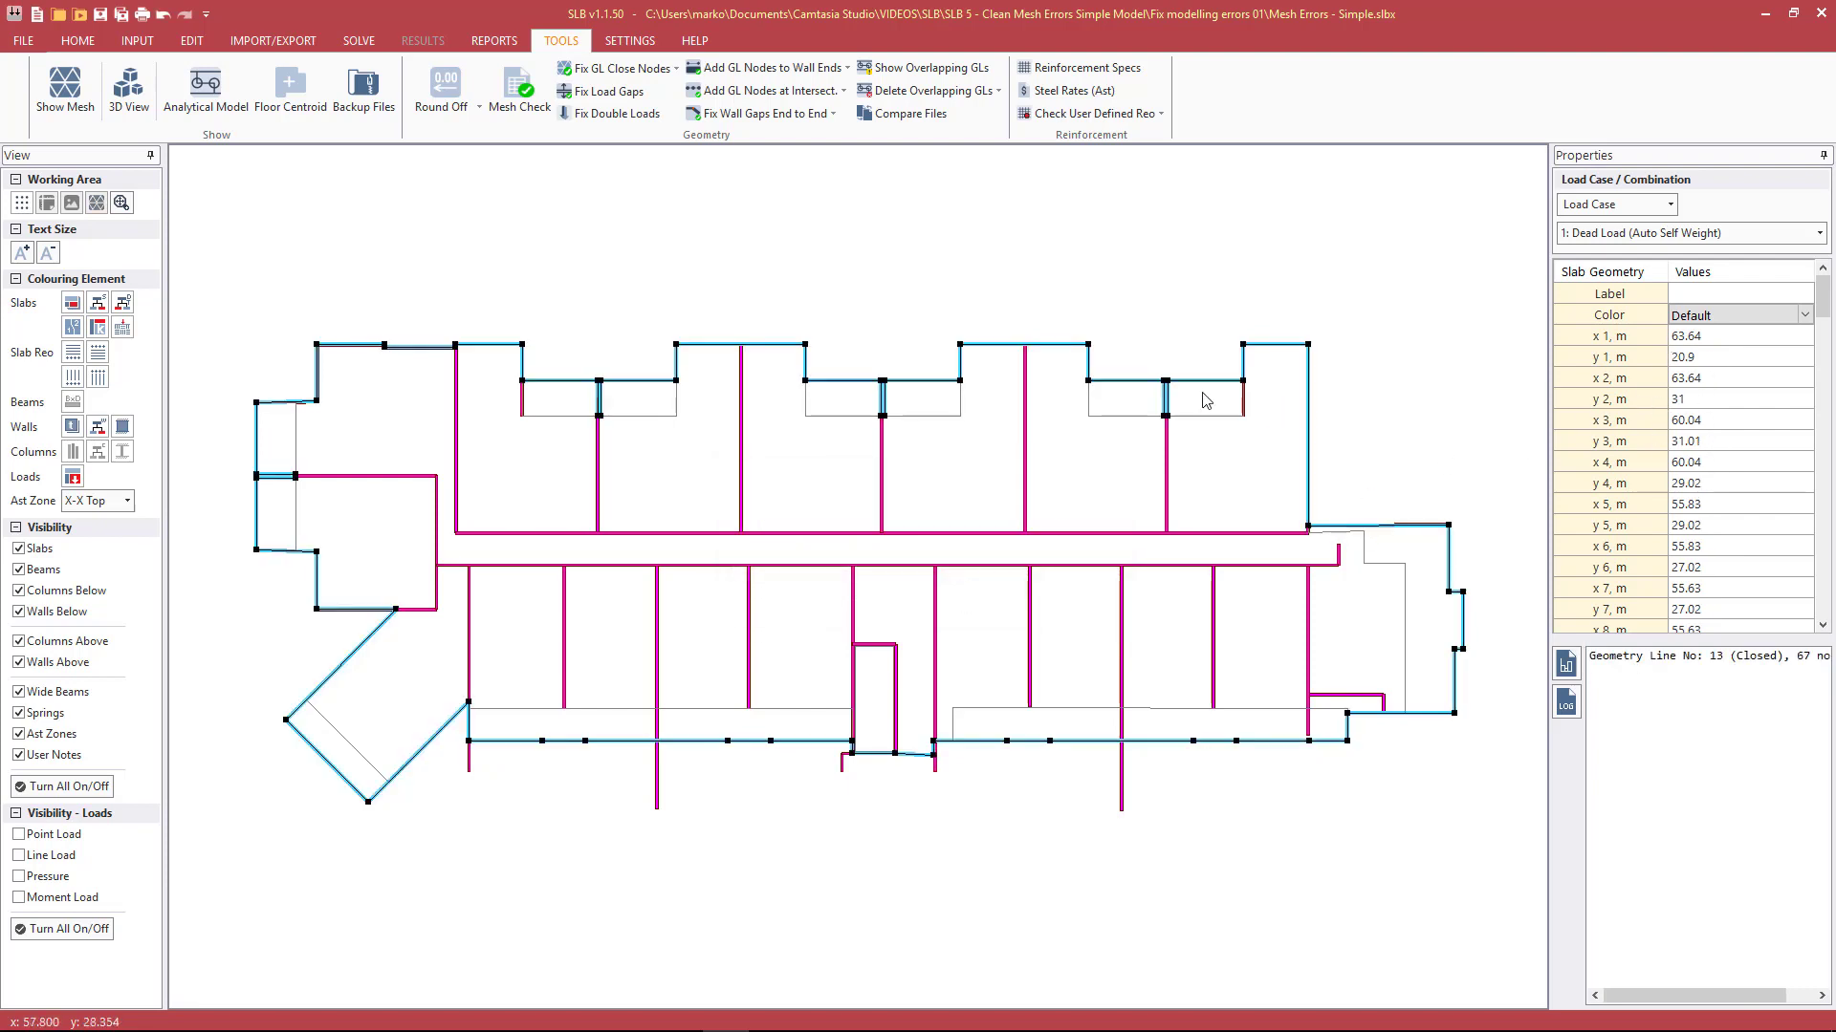
pyautogui.click(1425, 427)
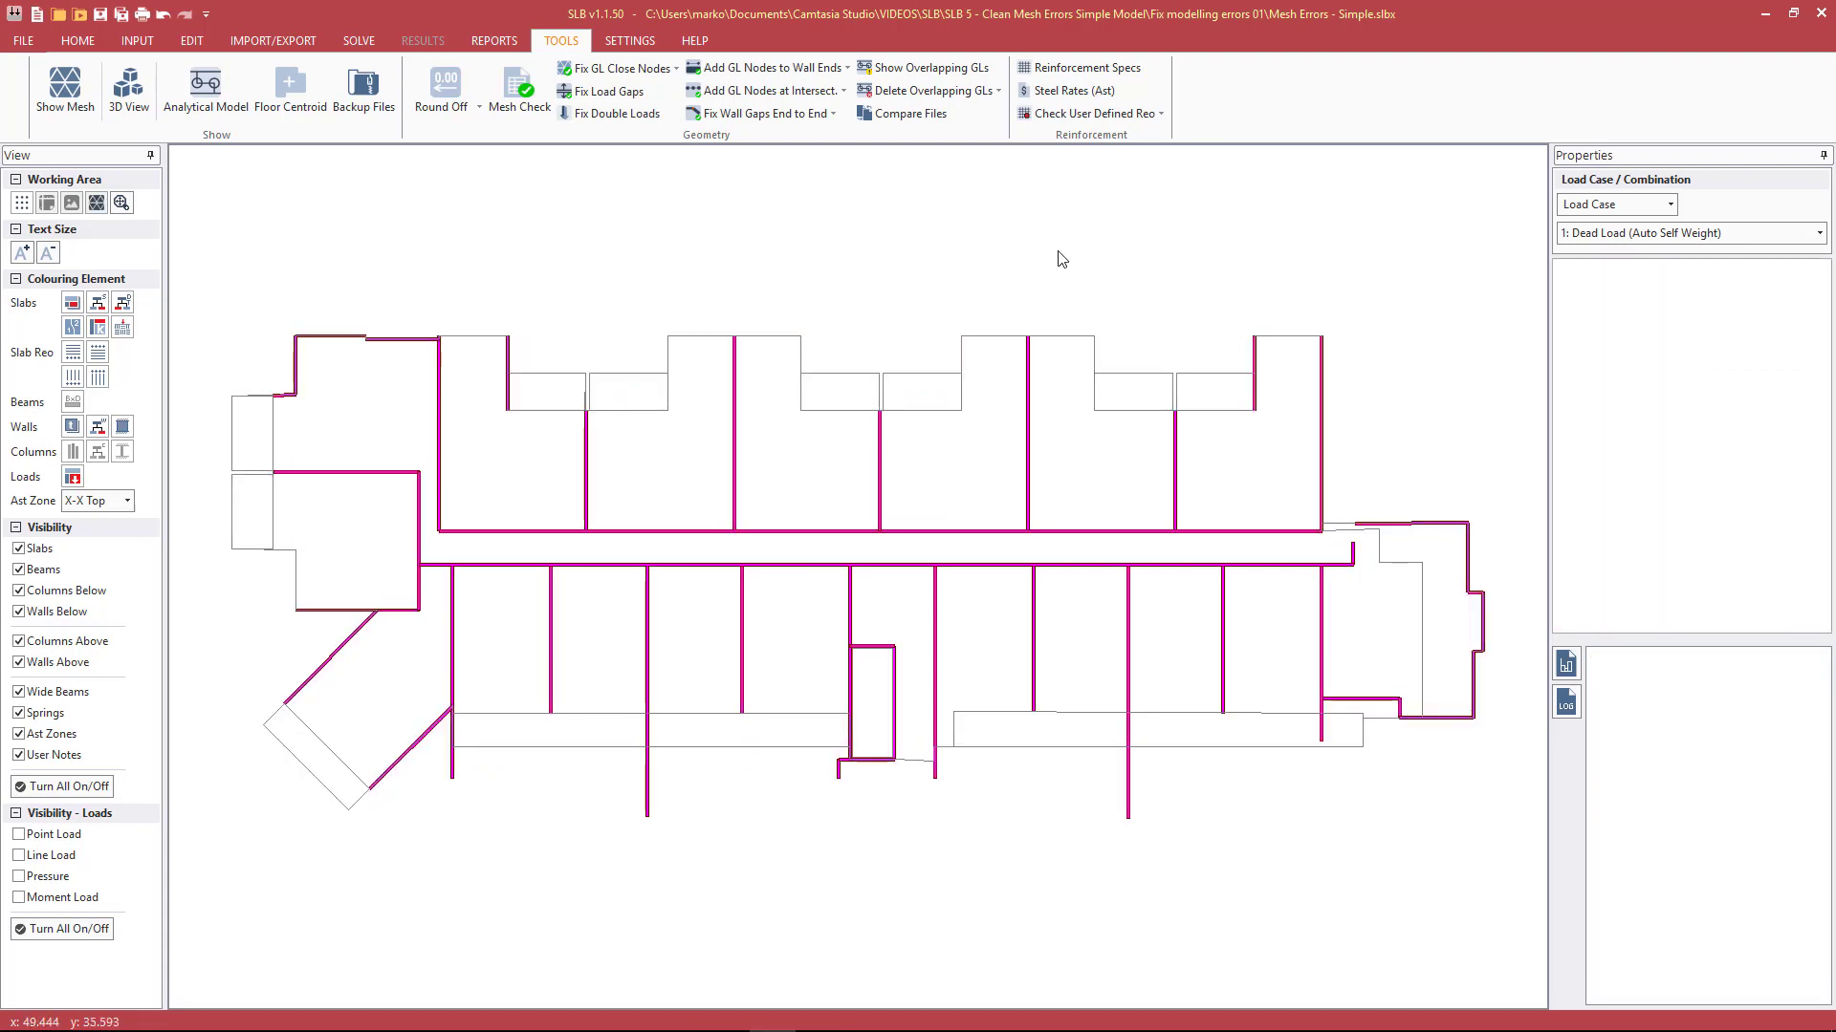
# Step: Regenerate the finite element mesh from the rounded geometry and close the mesh report
pyautogui.hotkey('ctrl', 'm')
pyautogui.click(882, 598)
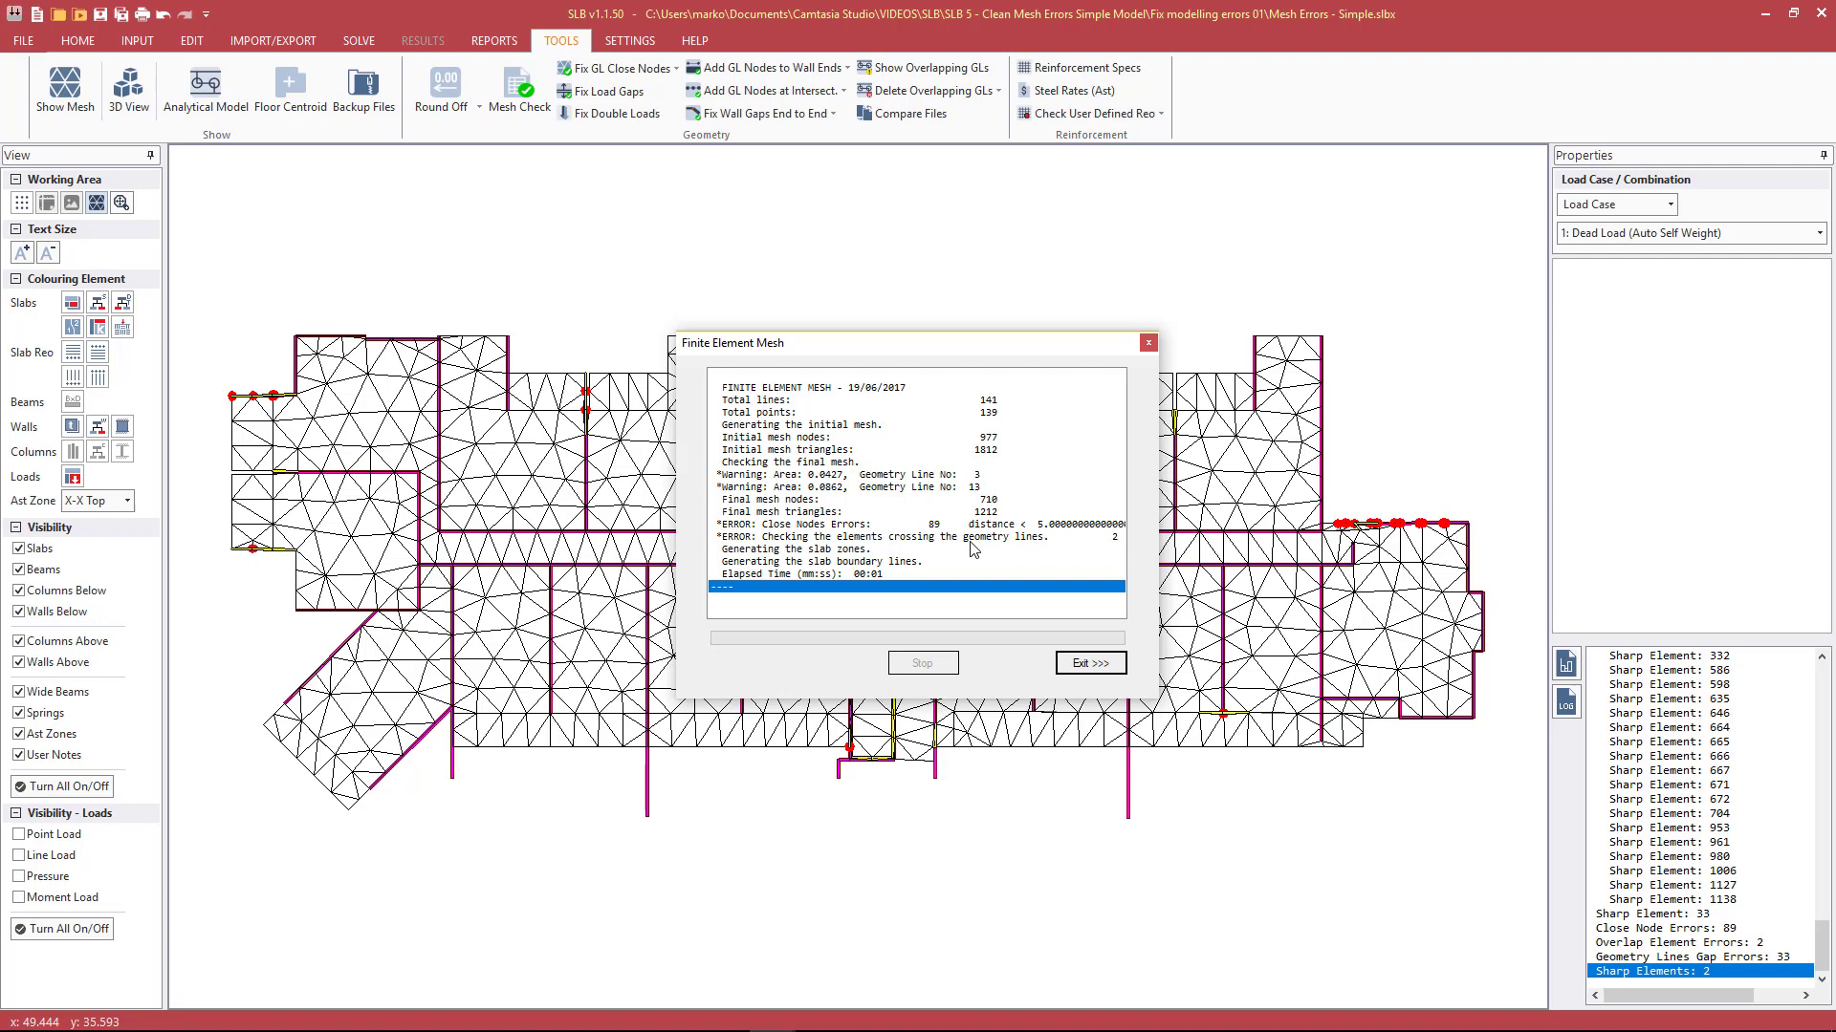
pyautogui.click(1090, 663)
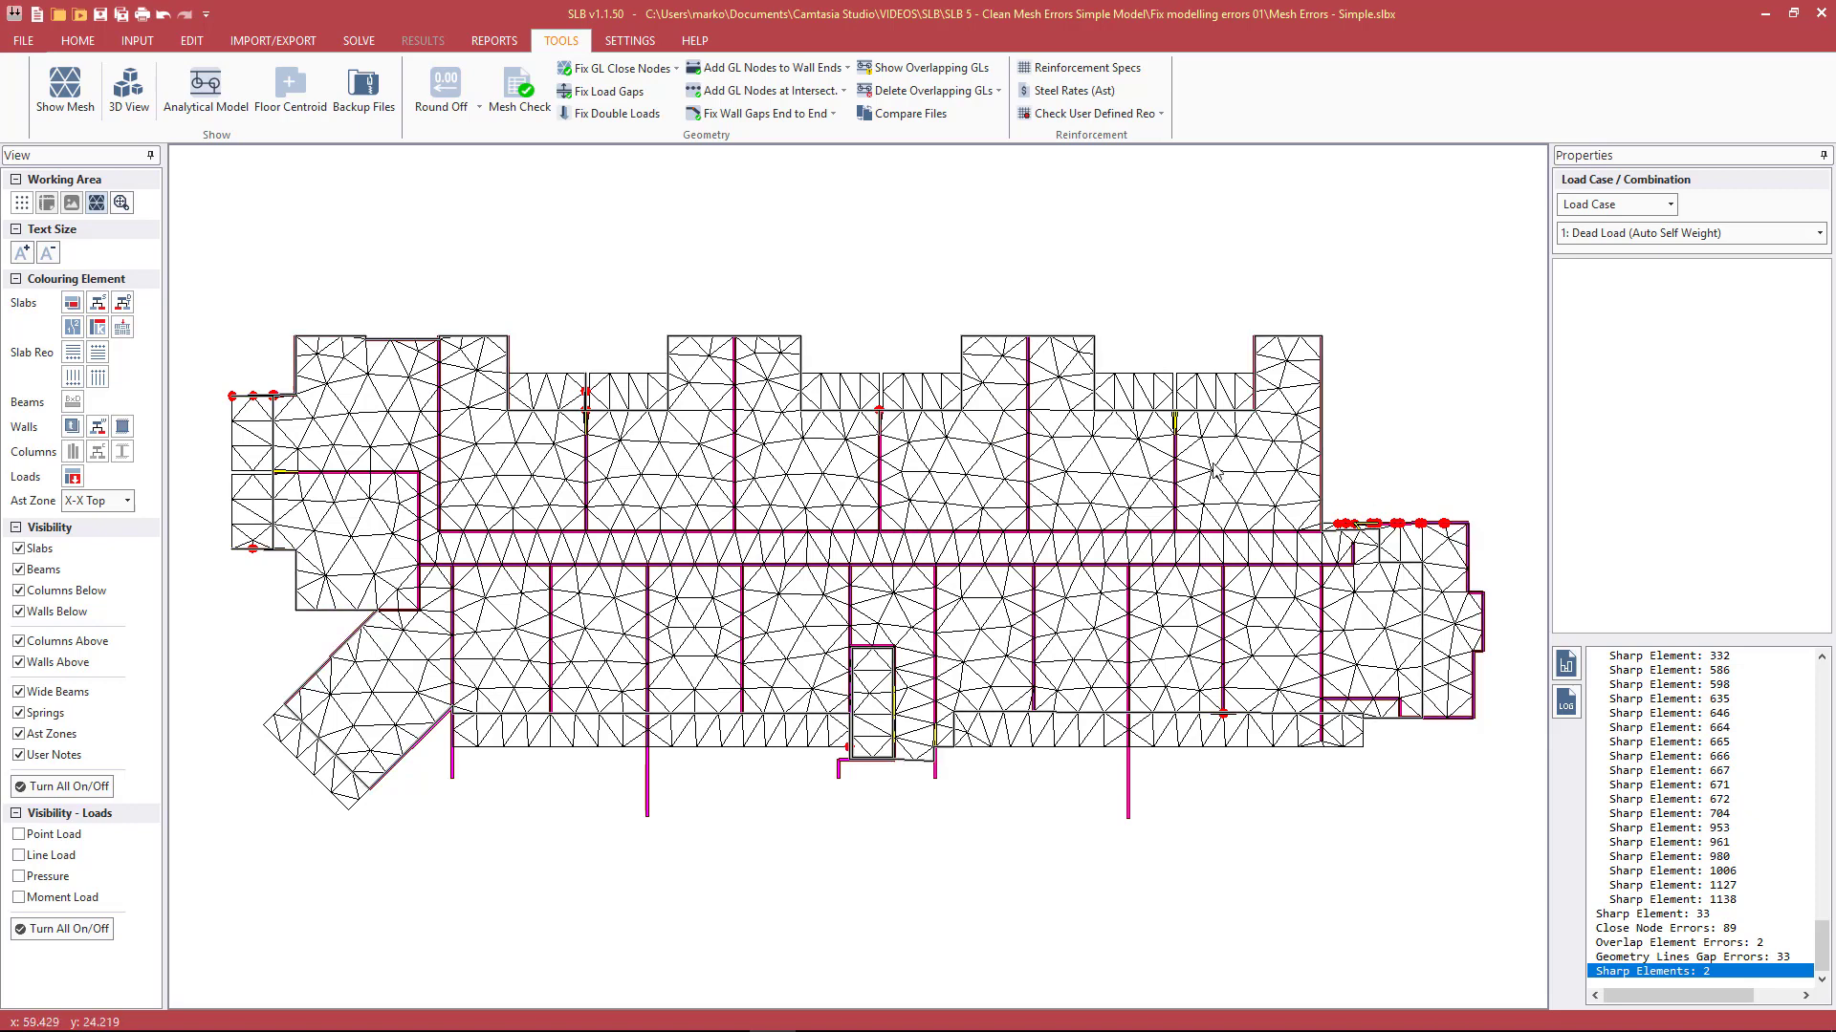
# Step: Examine the flagged nodes along the upper edge of the right wing, with the mesh shown and hidden
pyautogui.moveTo(1444, 442); pyautogui.dragTo(1094, 438, button='middle')
pyautogui.scroll(2, 1081, 511)
pyautogui.scroll(2, 1061, 512)
pyautogui.scroll(2, 1059, 514)
pyautogui.scroll(2, 965, 565)
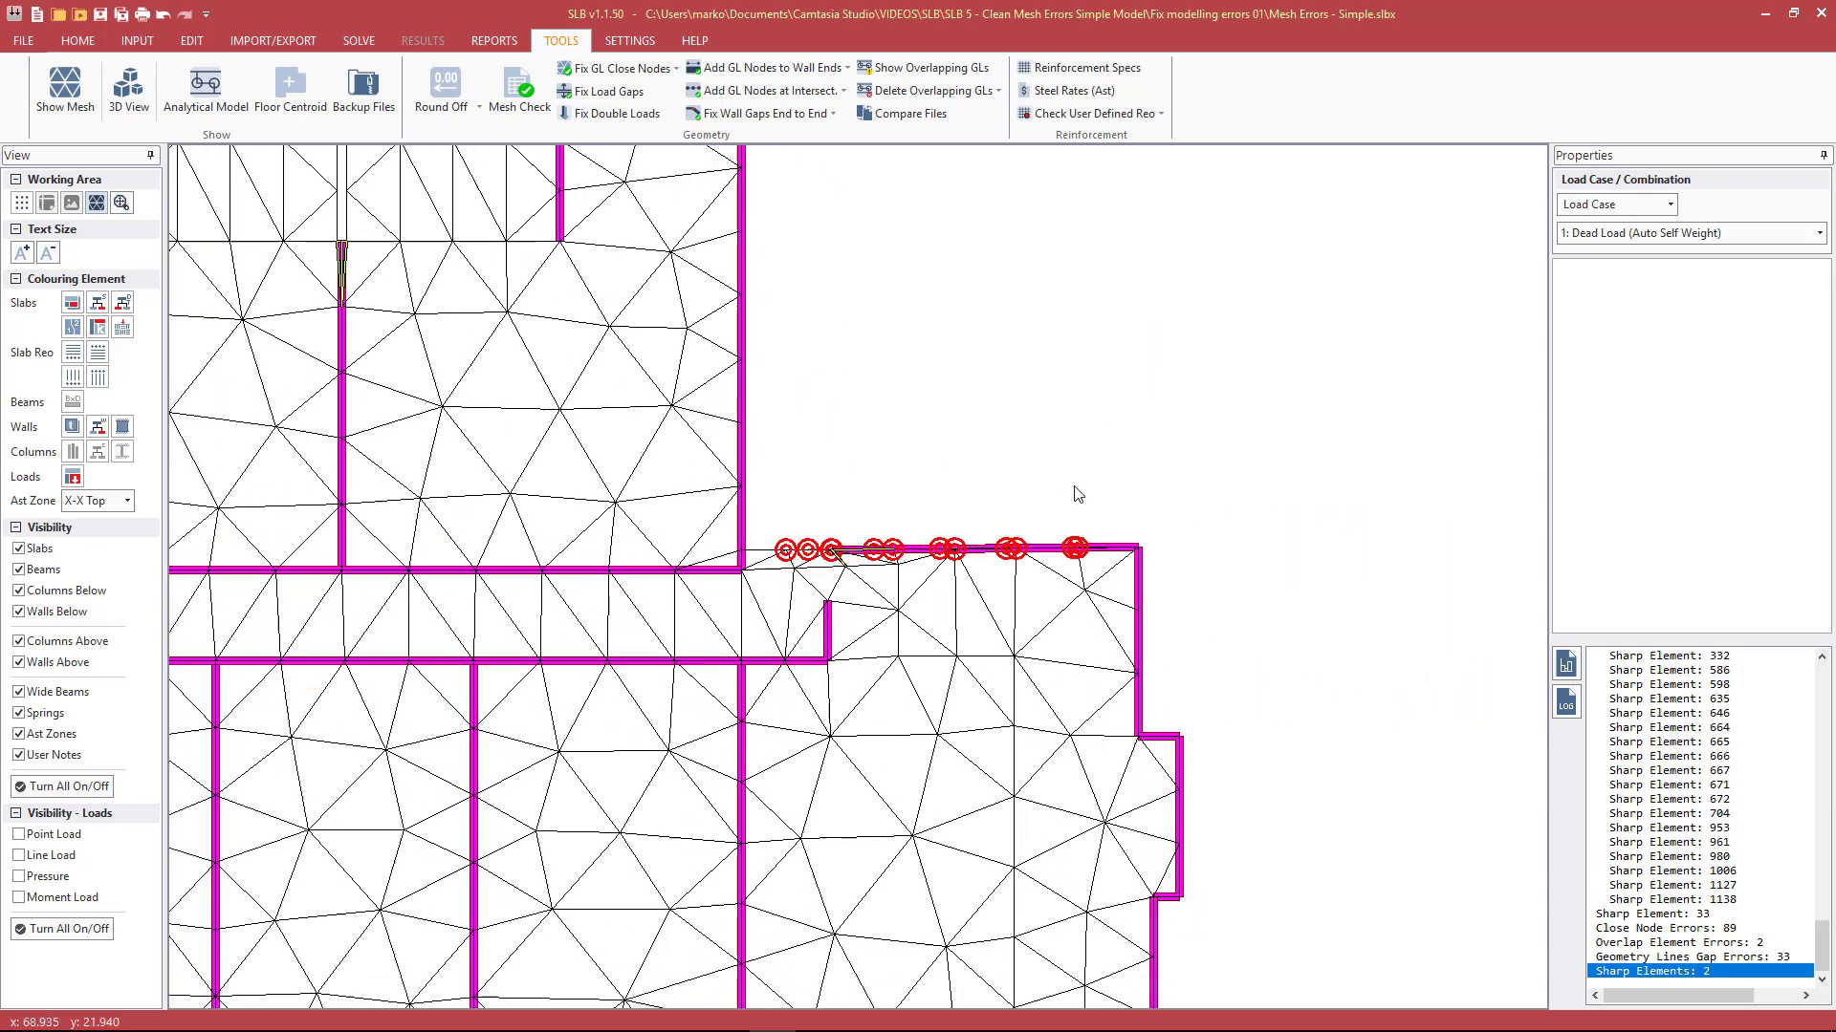
pyautogui.scroll(2, 966, 564)
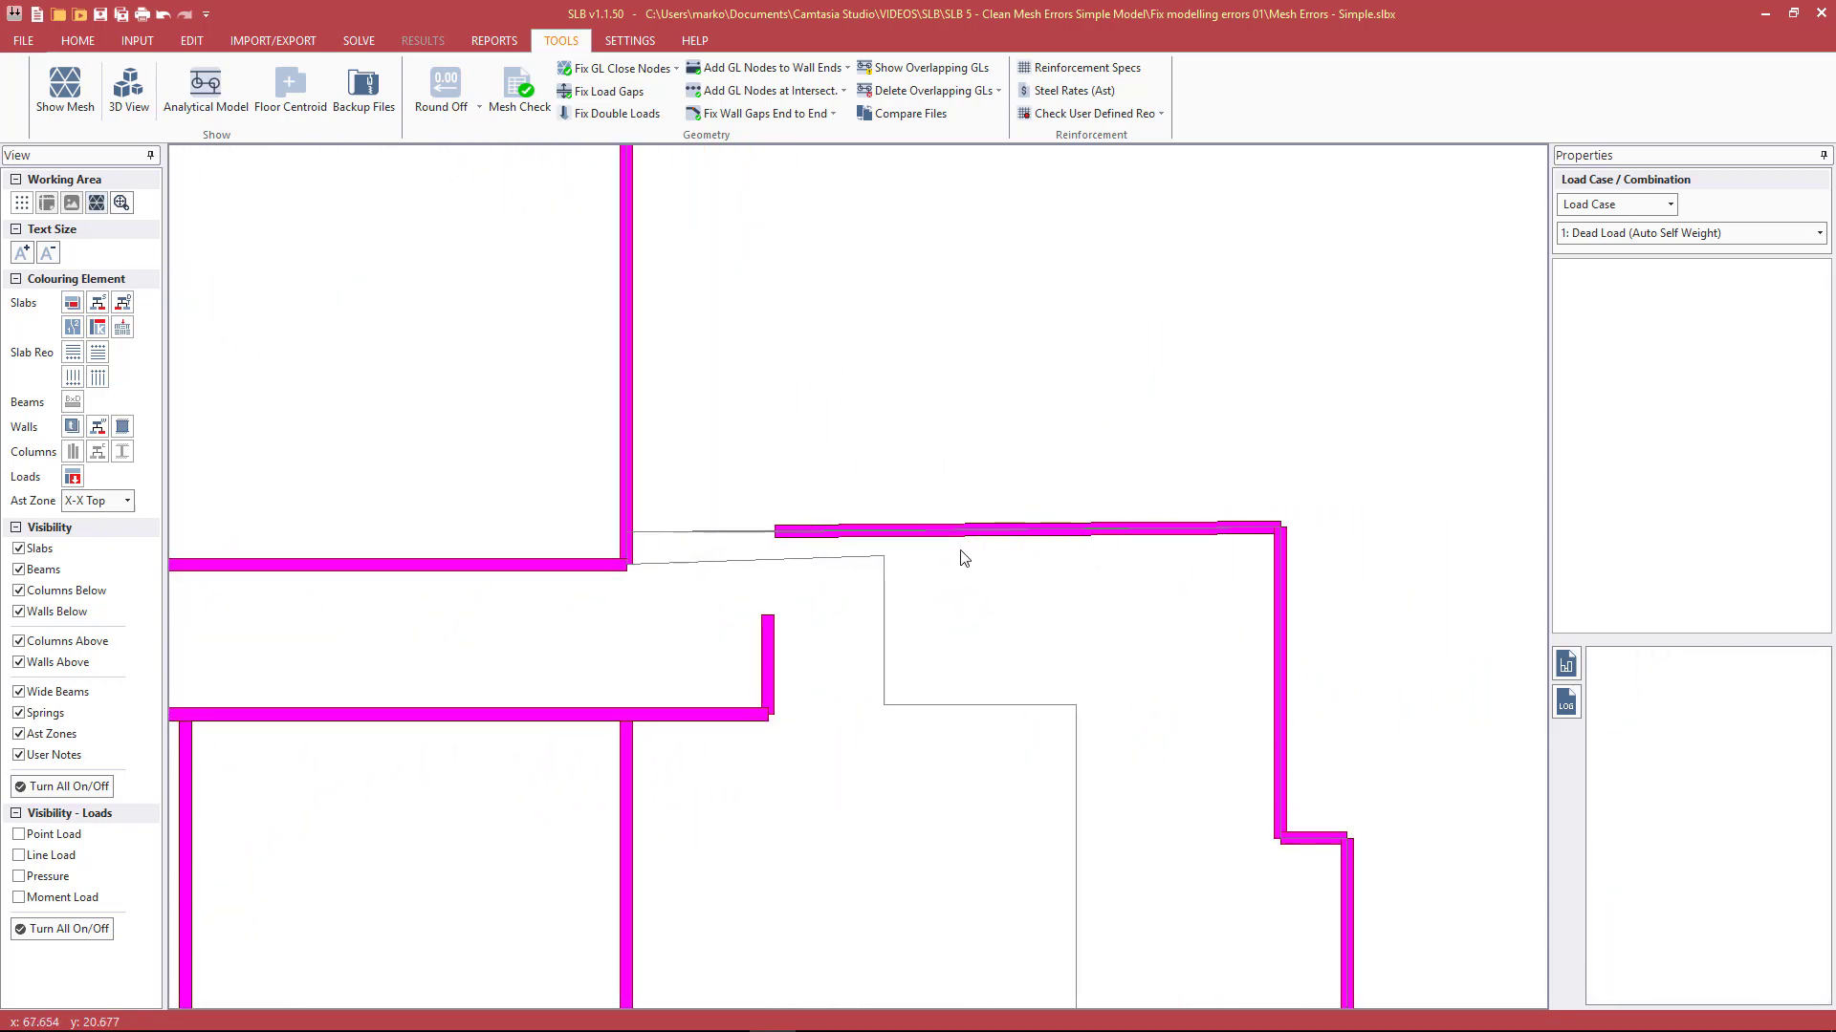
pyautogui.scroll(1, 1157, 506)
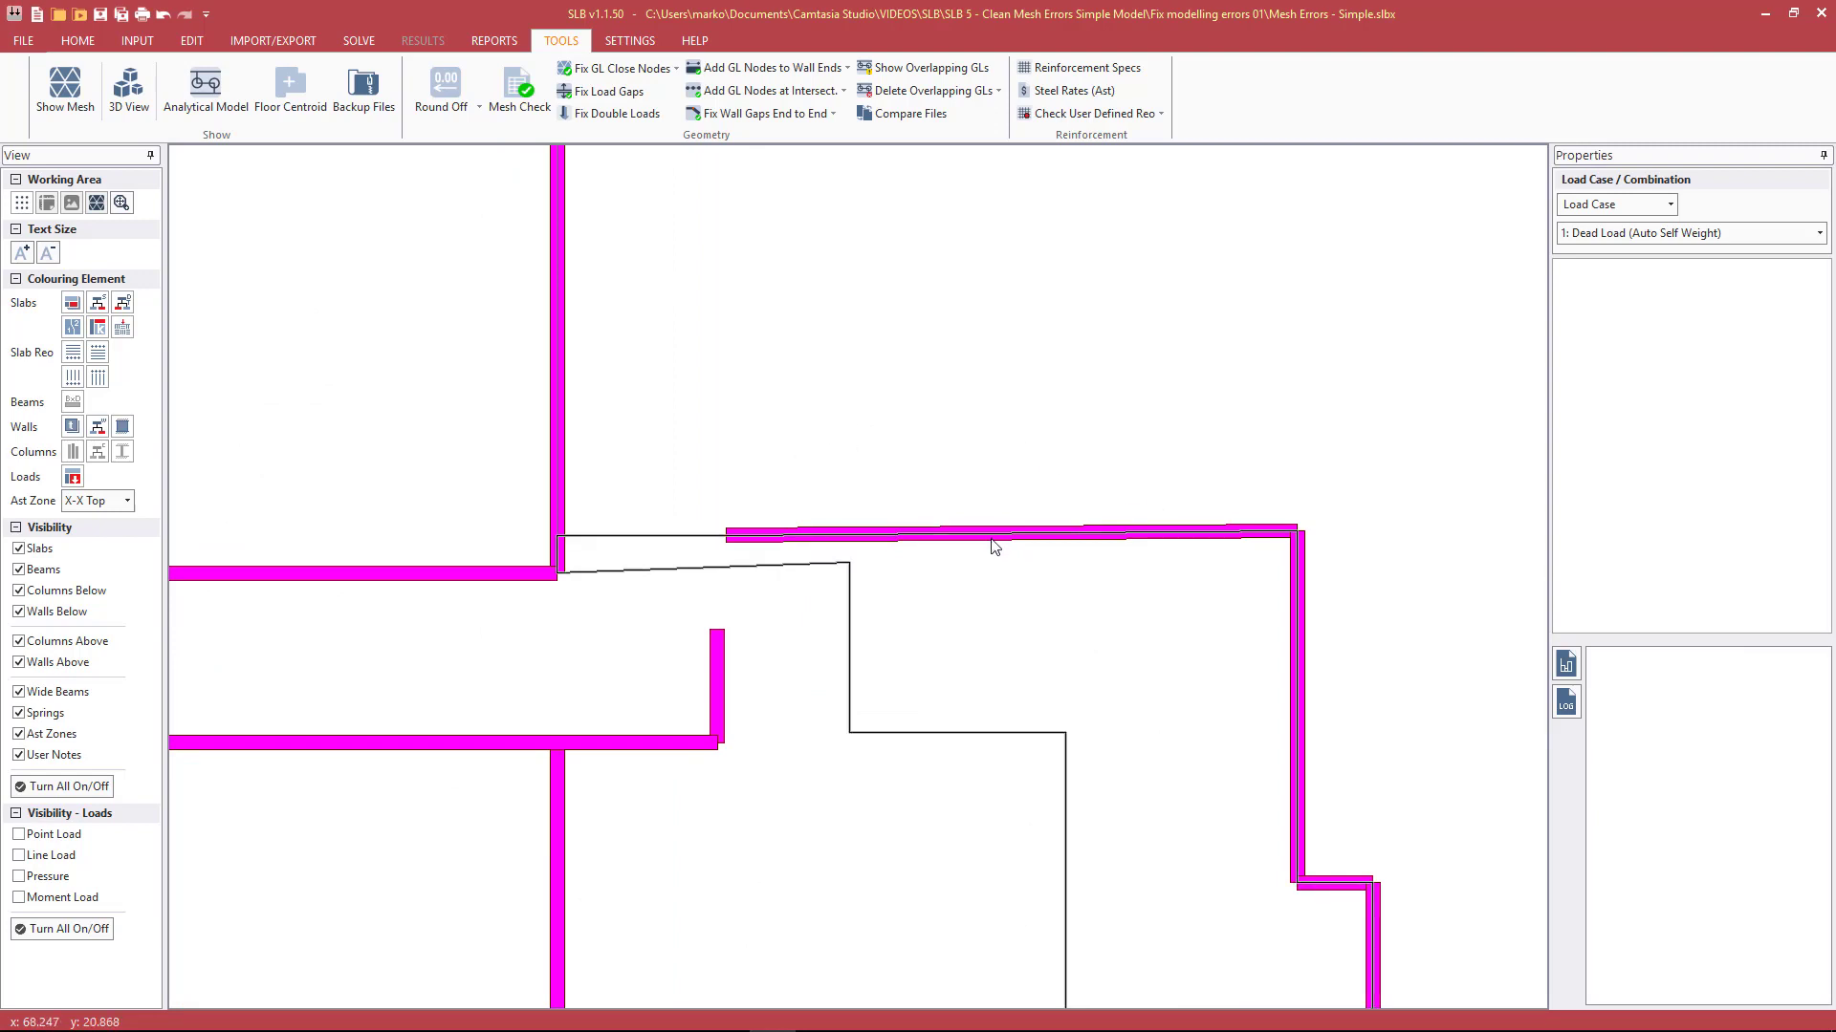
# Step: Set the right end of the right wing's upper wall as master and align the wall's left end to it in Y
pyautogui.click(1304, 540)
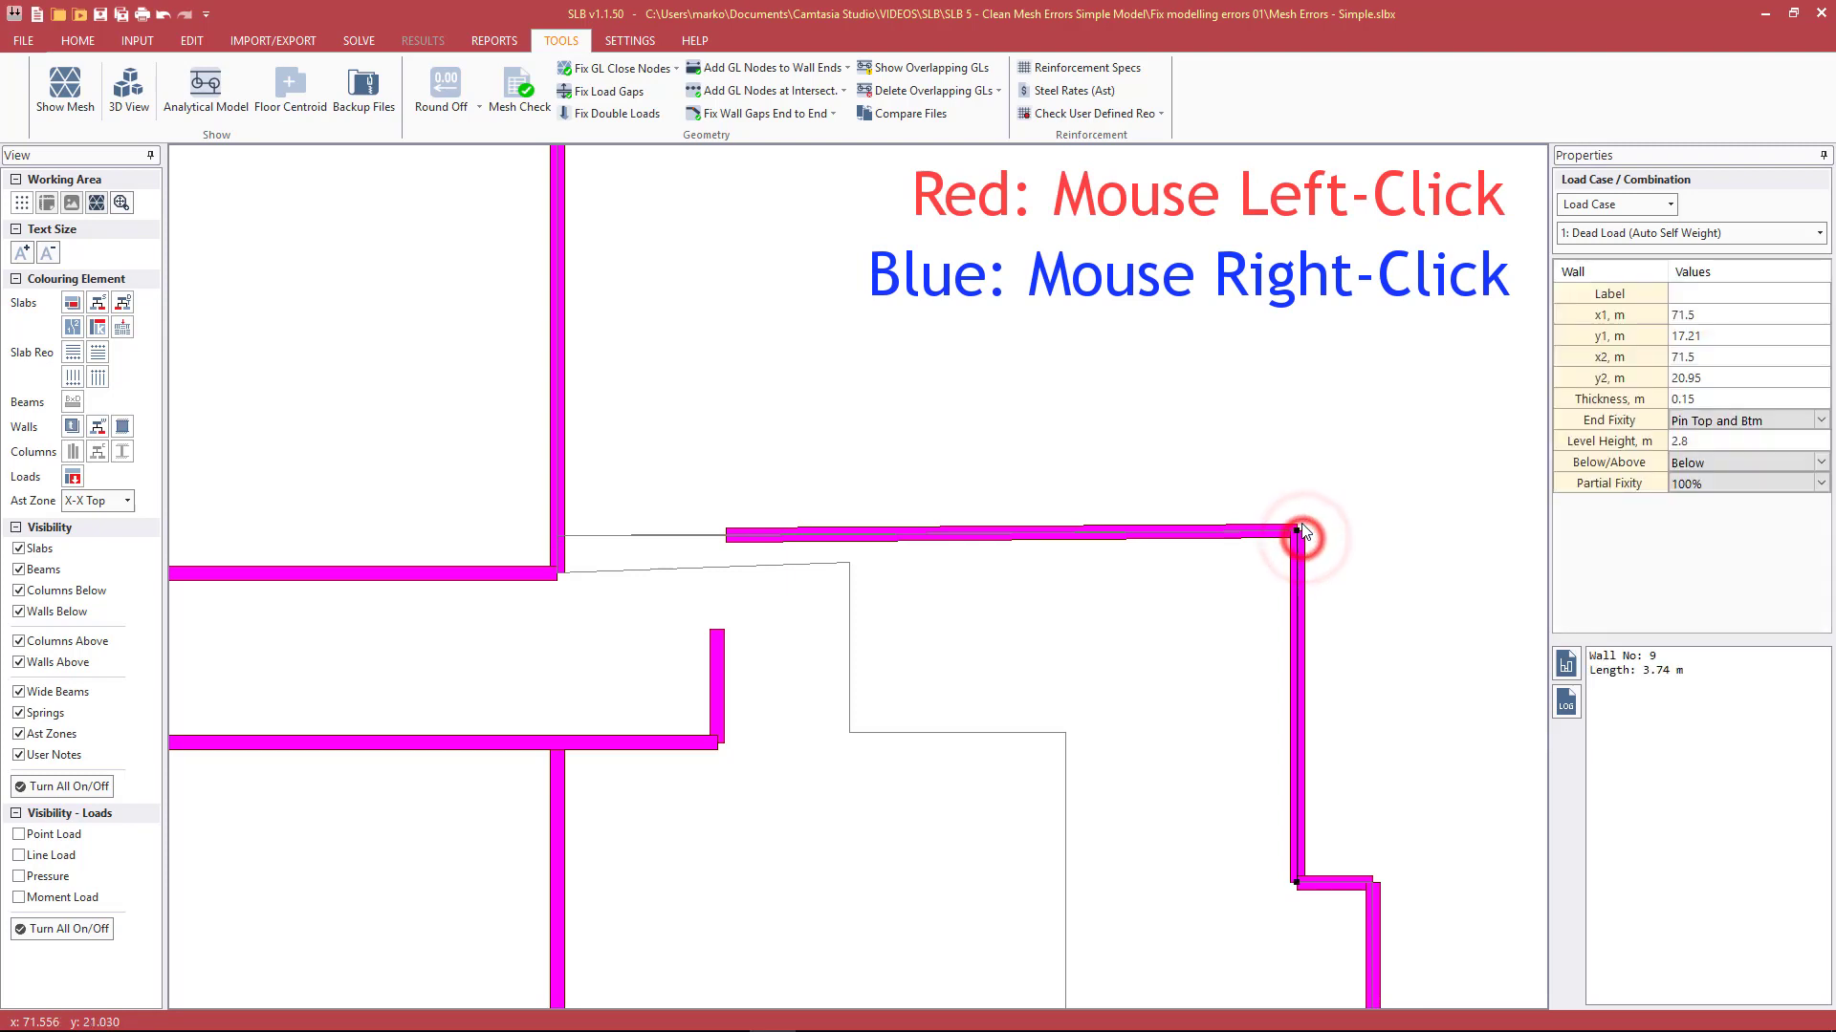
pyautogui.click(1240, 537)
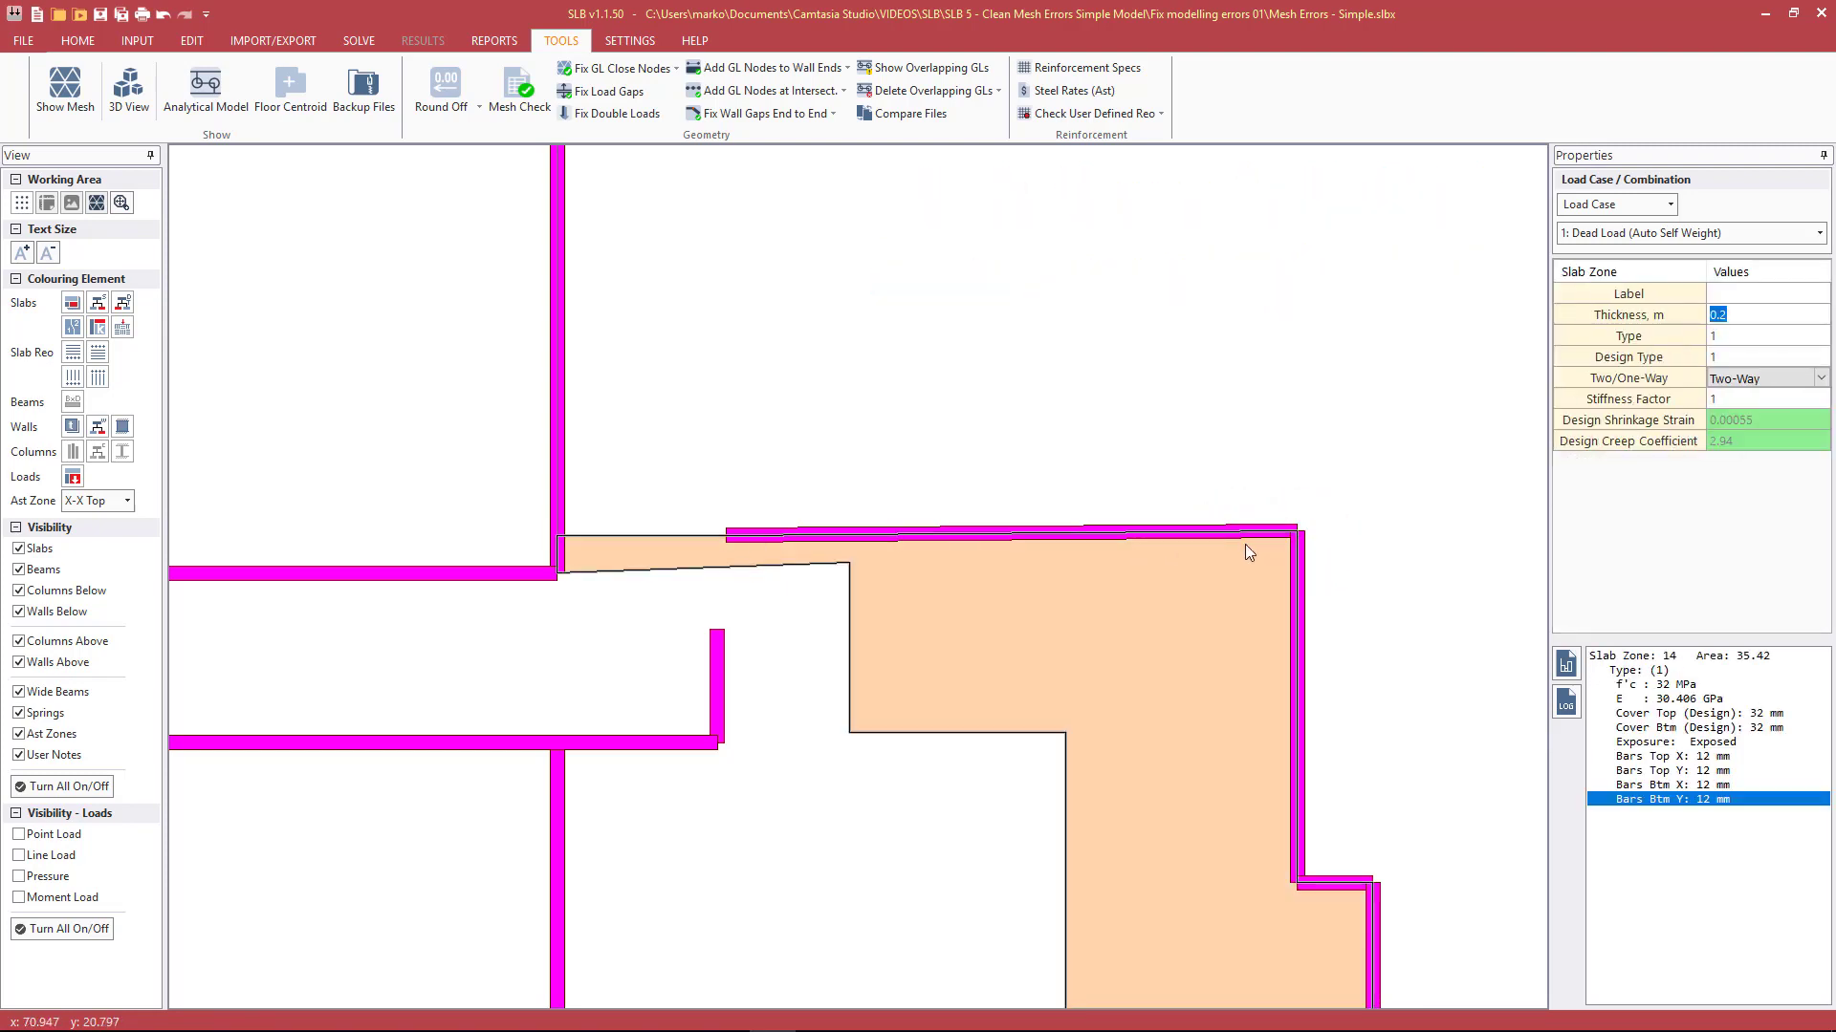
pyautogui.click(1217, 535)
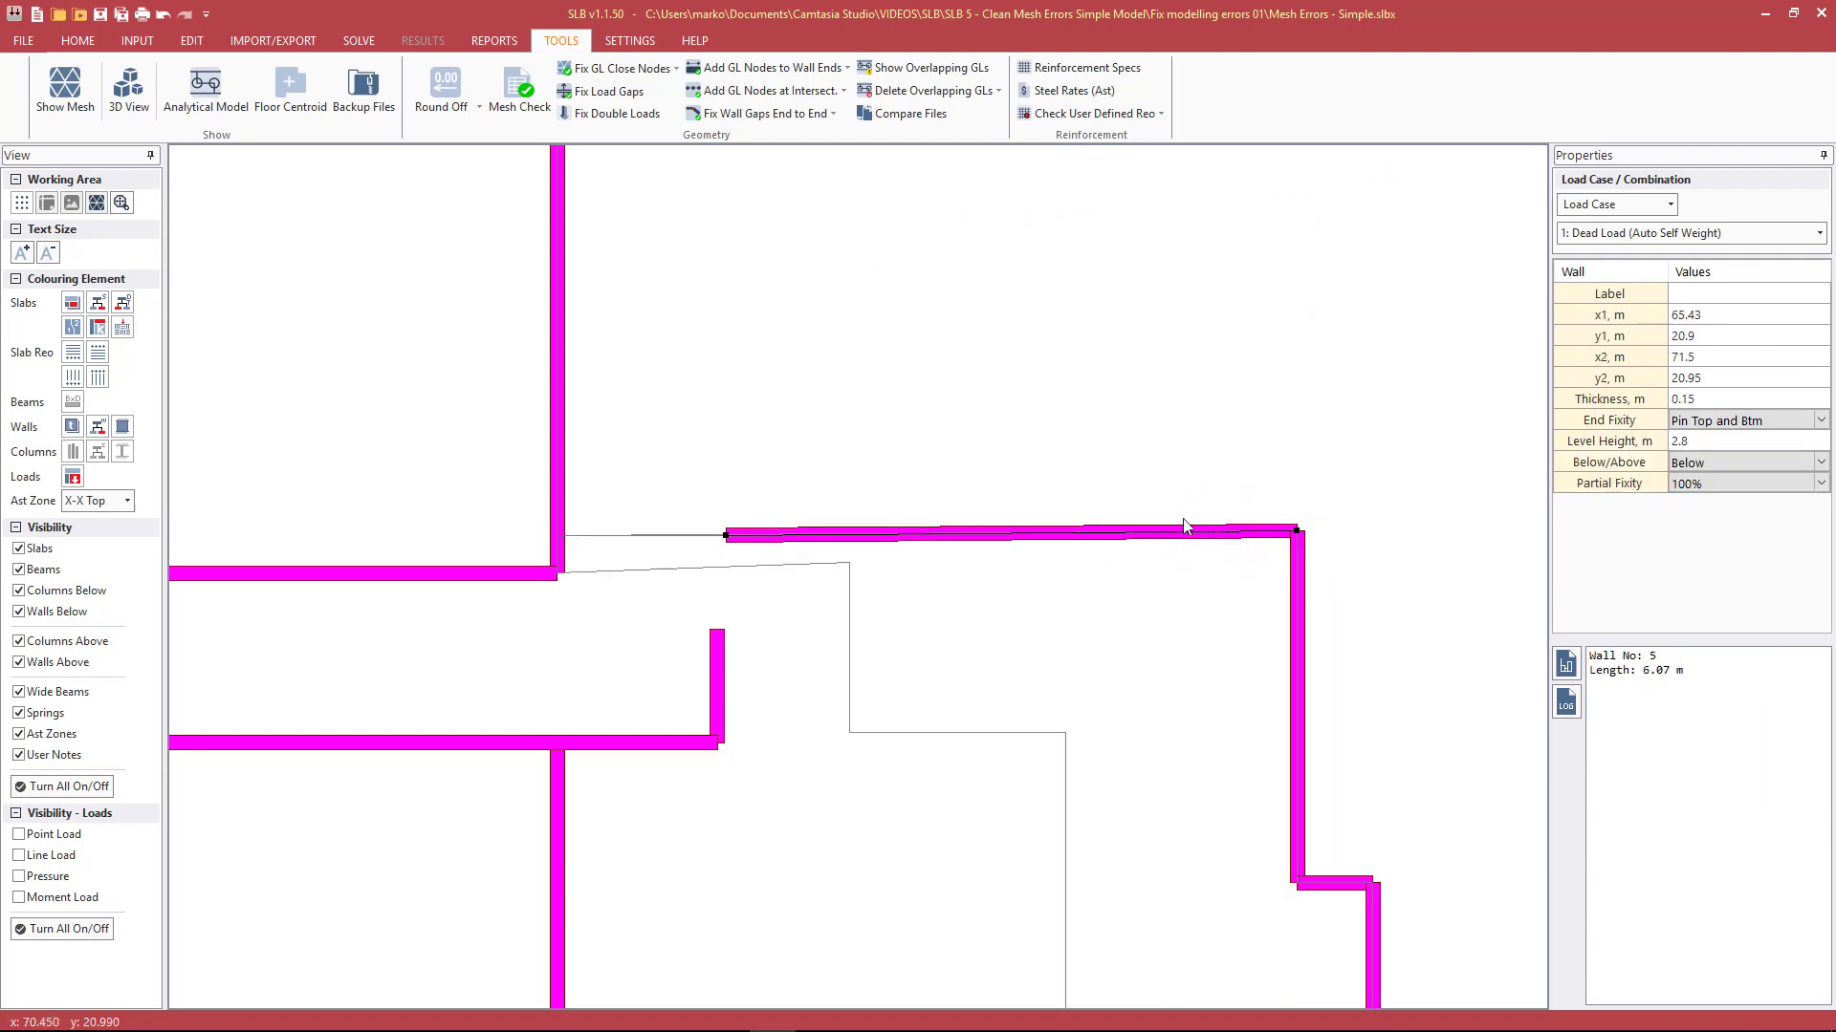
pyautogui.rightClick(1296, 532)
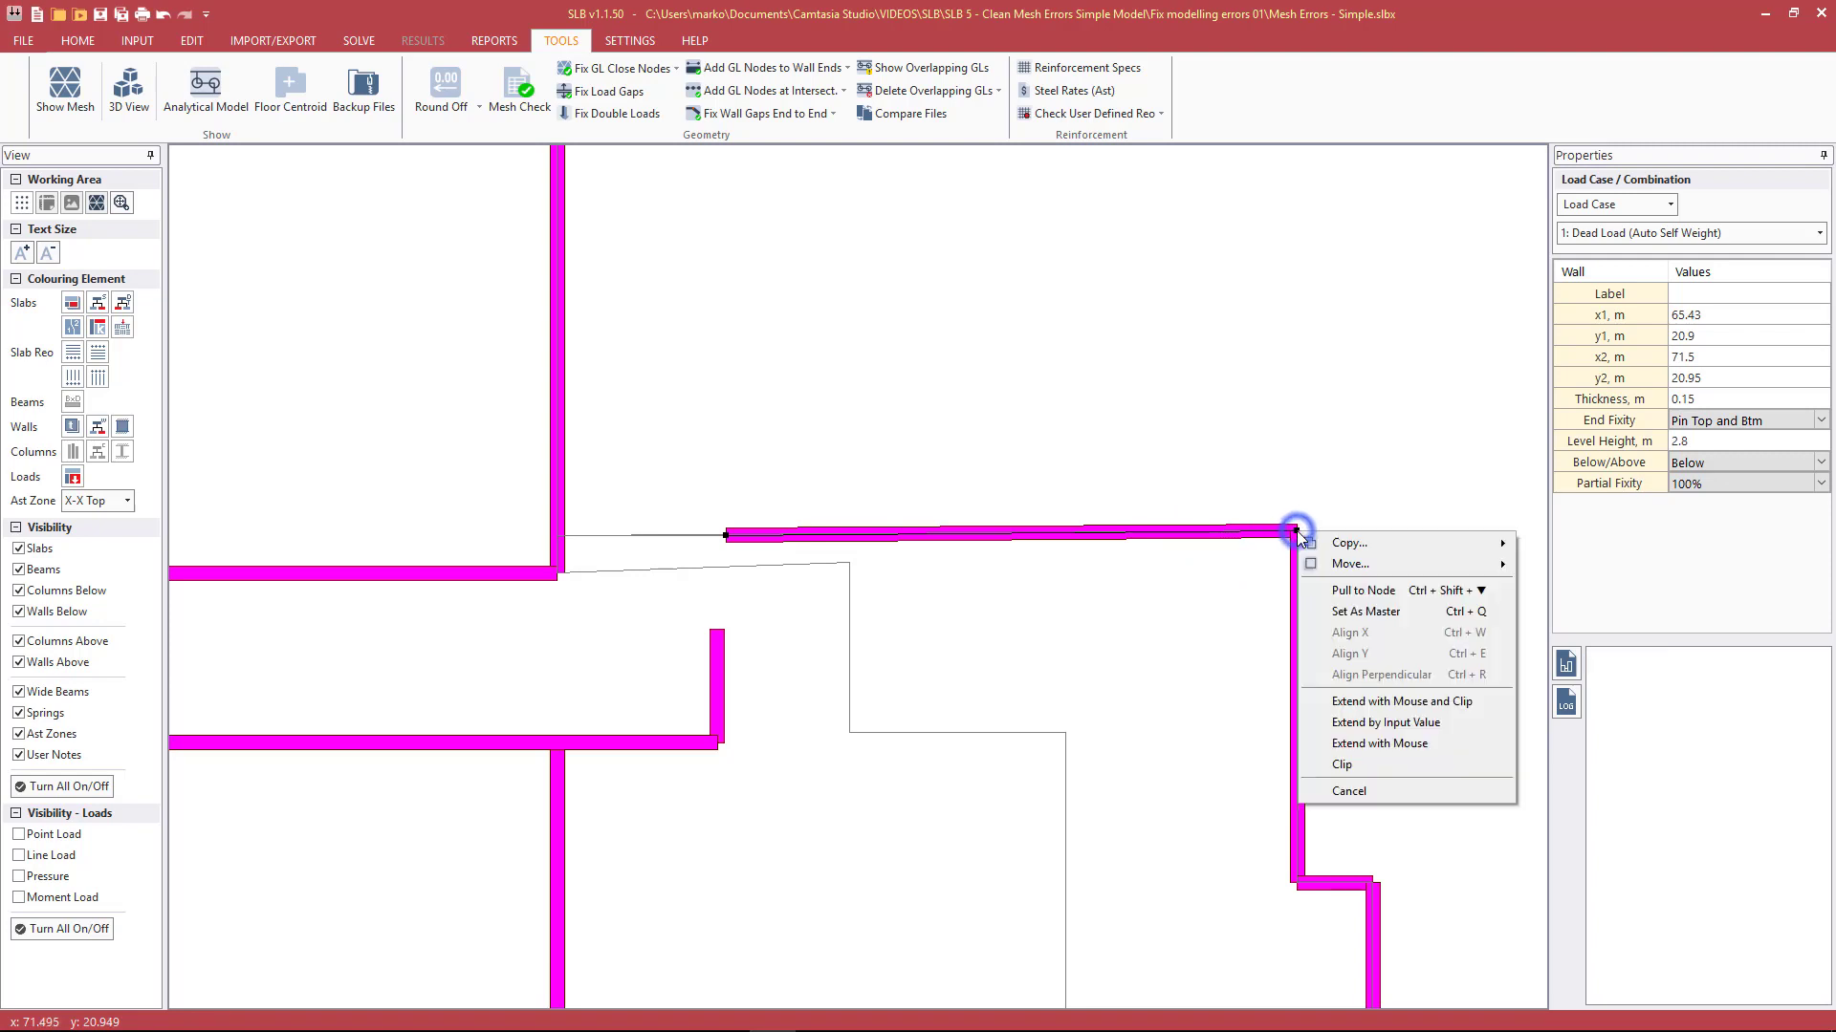
pyautogui.click(1371, 610)
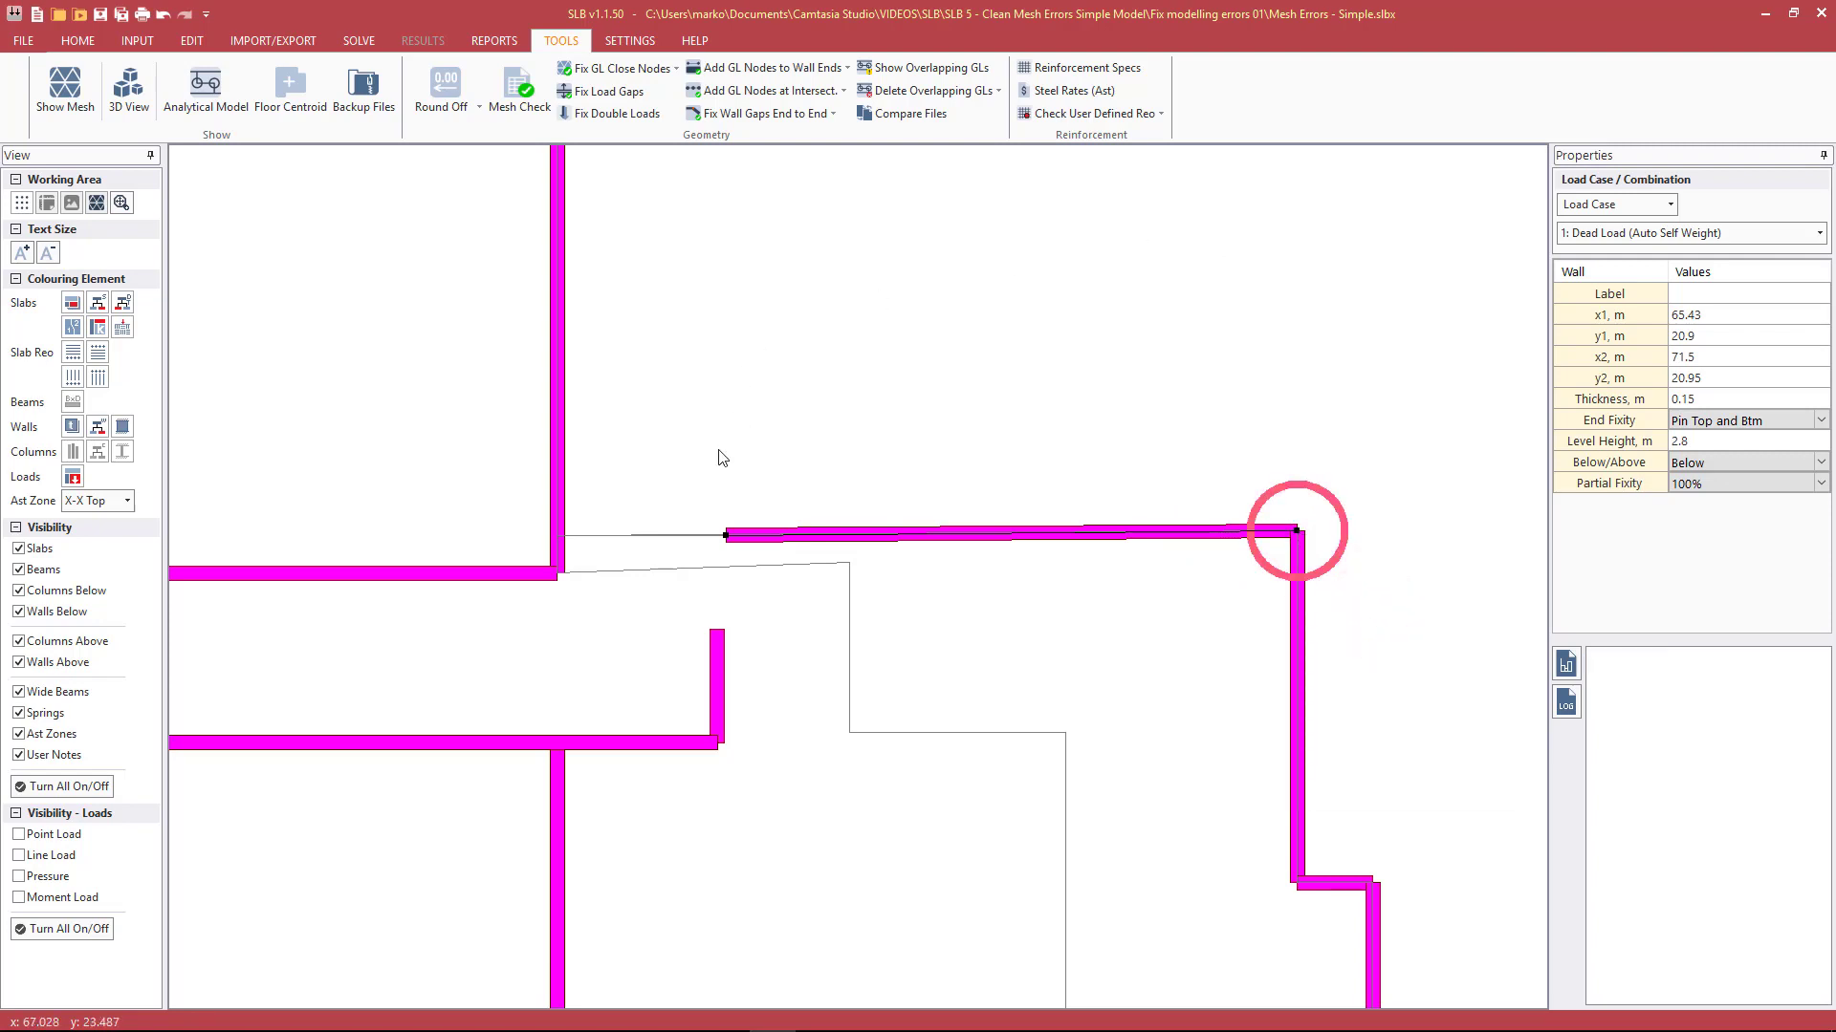
pyautogui.rightClick(724, 535)
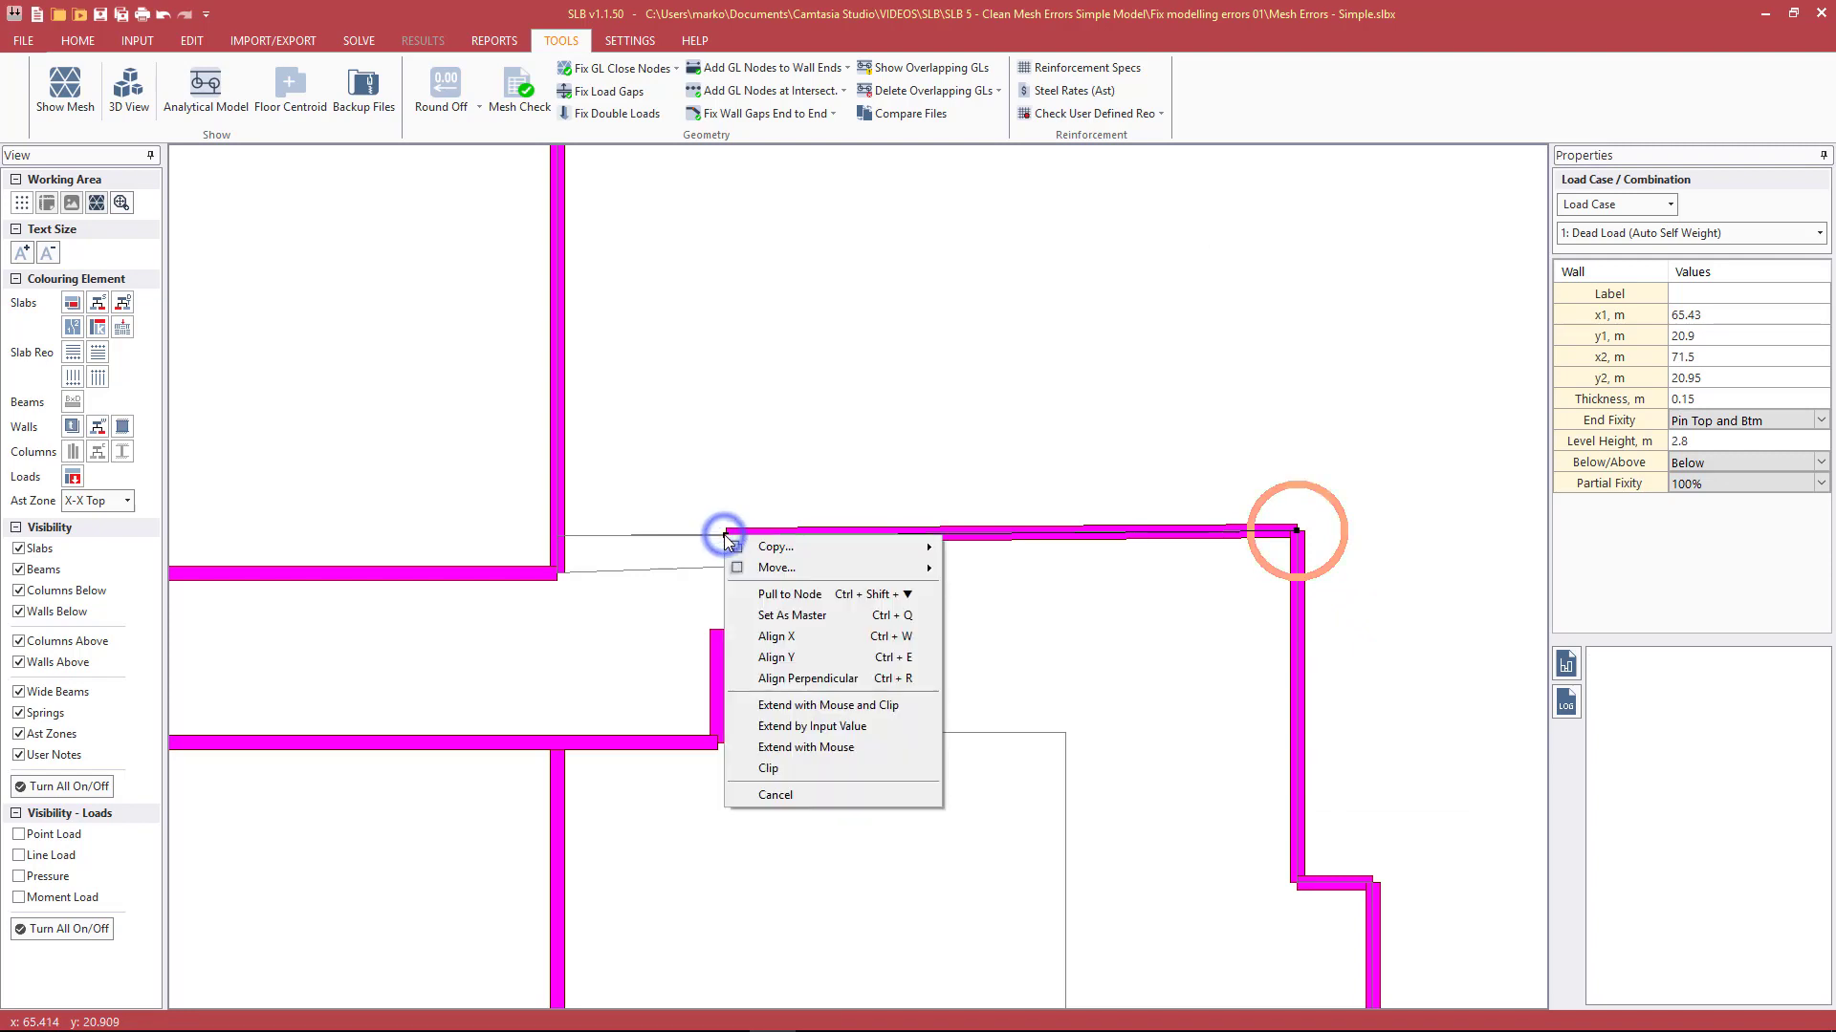
pyautogui.click(776, 658)
# Step: Align the outer slab outline's node at the left end of the right wing's upper edge to the master in Y
pyautogui.click(660, 534)
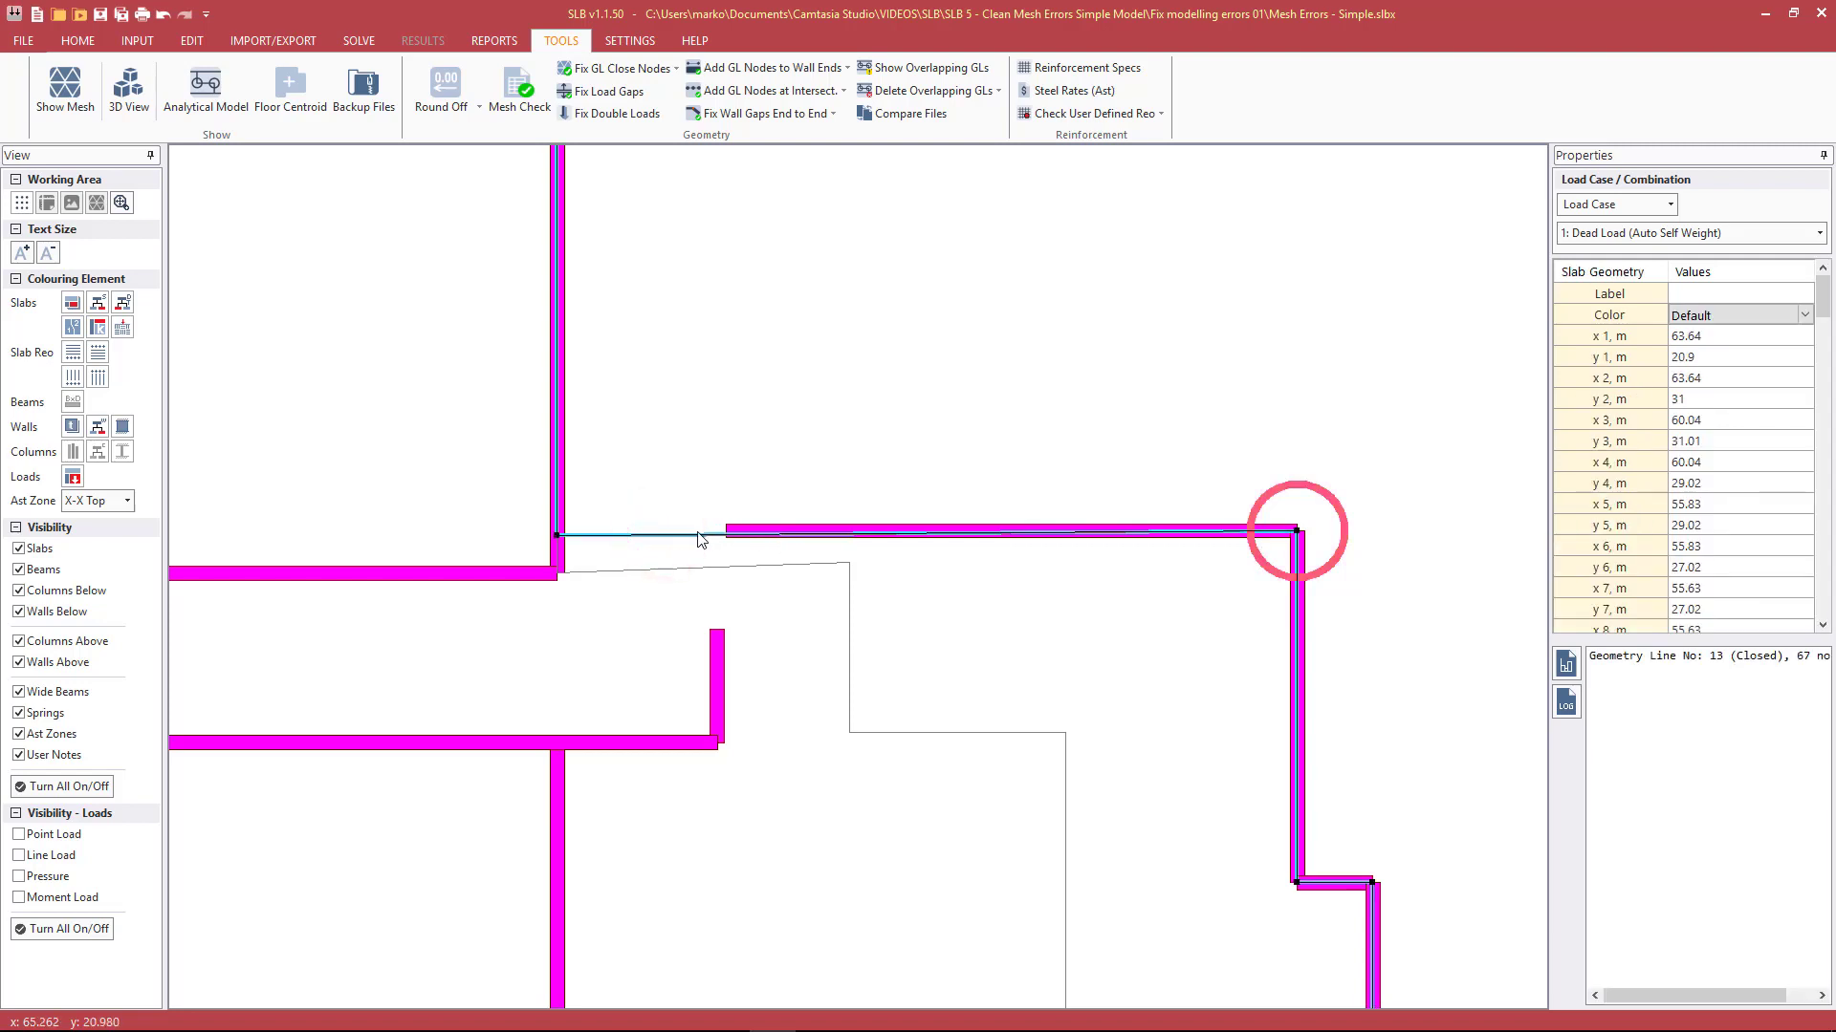
pyautogui.rightClick(558, 536)
pyautogui.click(621, 773)
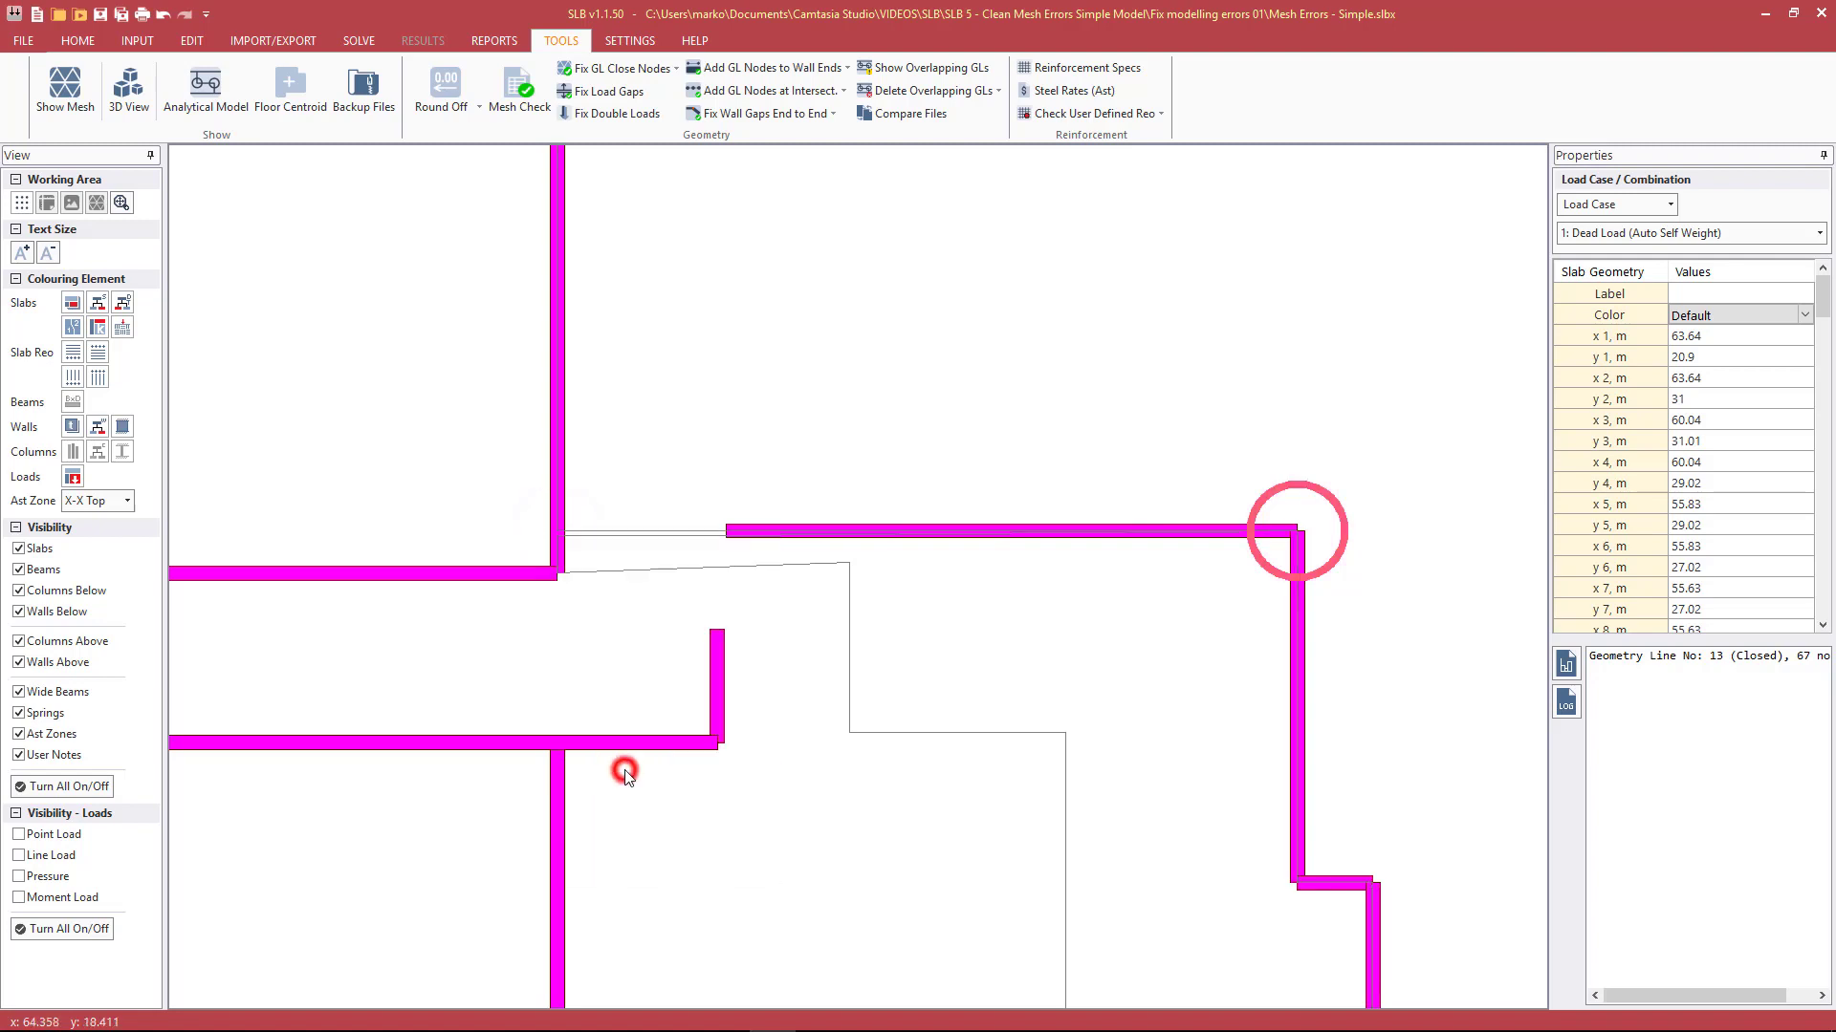
# Step: Delete the right wing slab outline's extra node at the upper wall's left end and align its upper edge to the master in Y
pyautogui.click(663, 537)
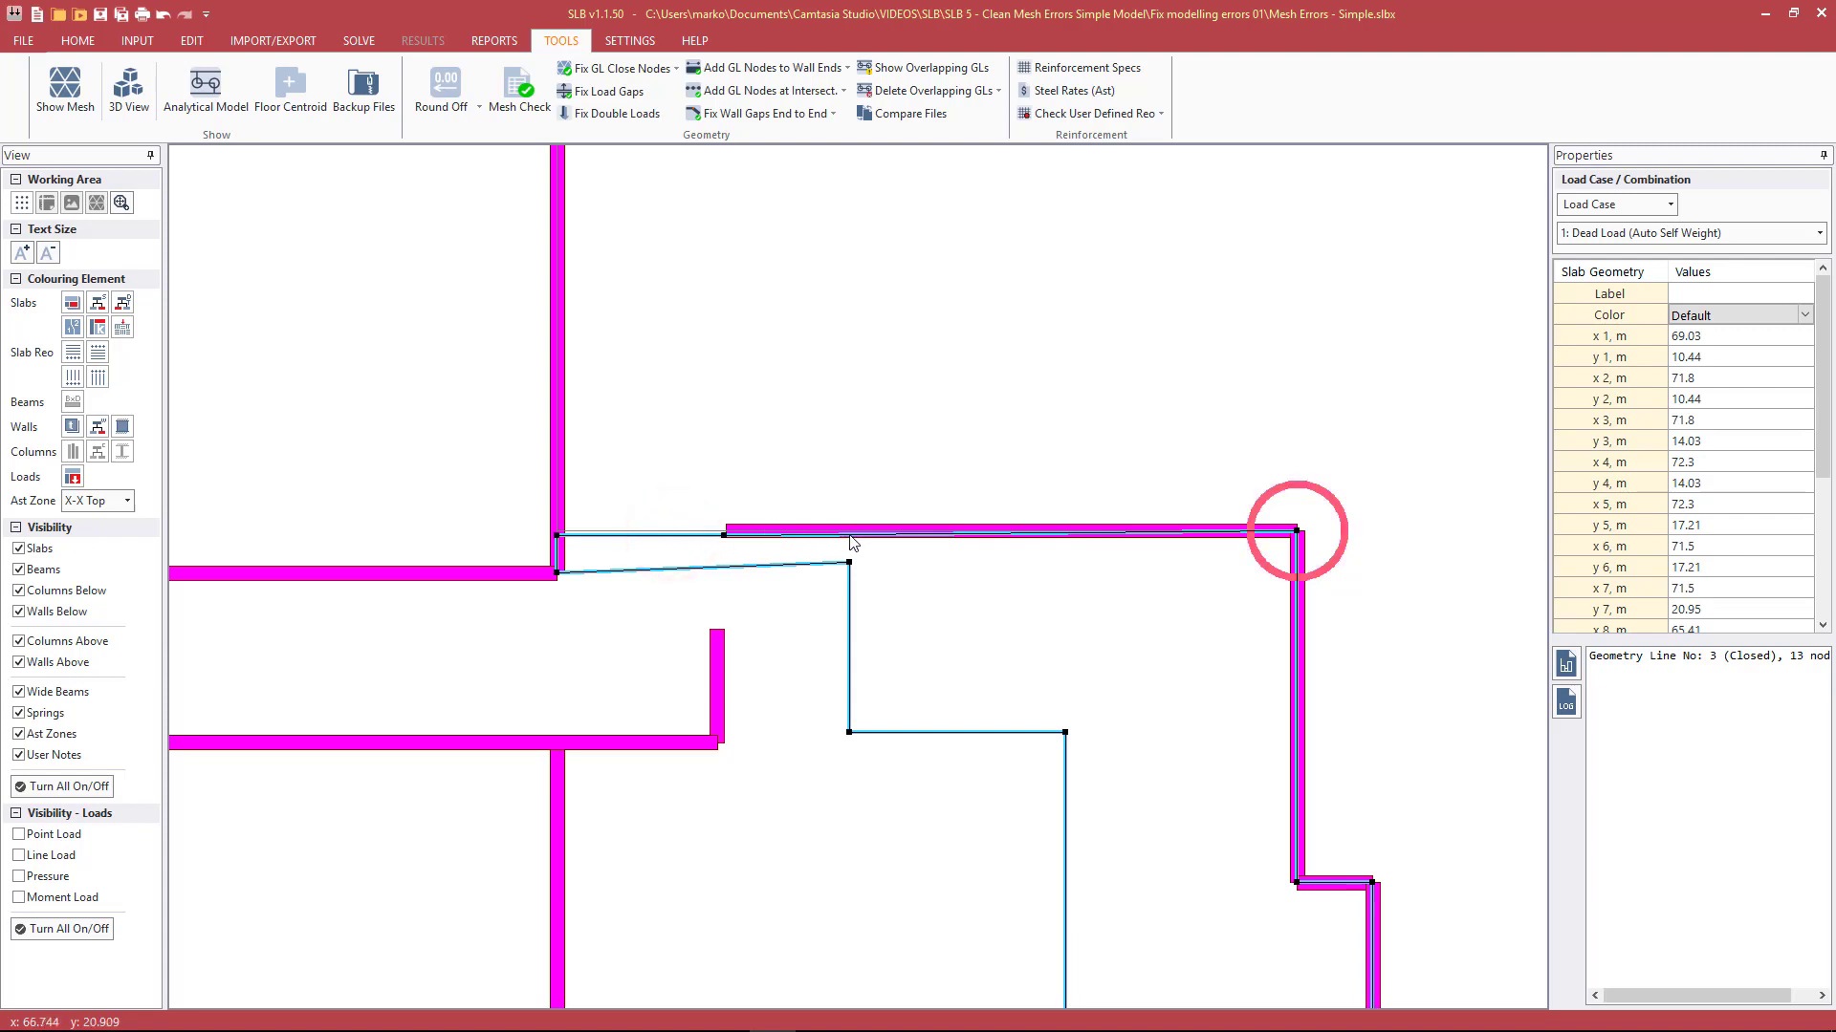
pyautogui.rightClick(724, 537)
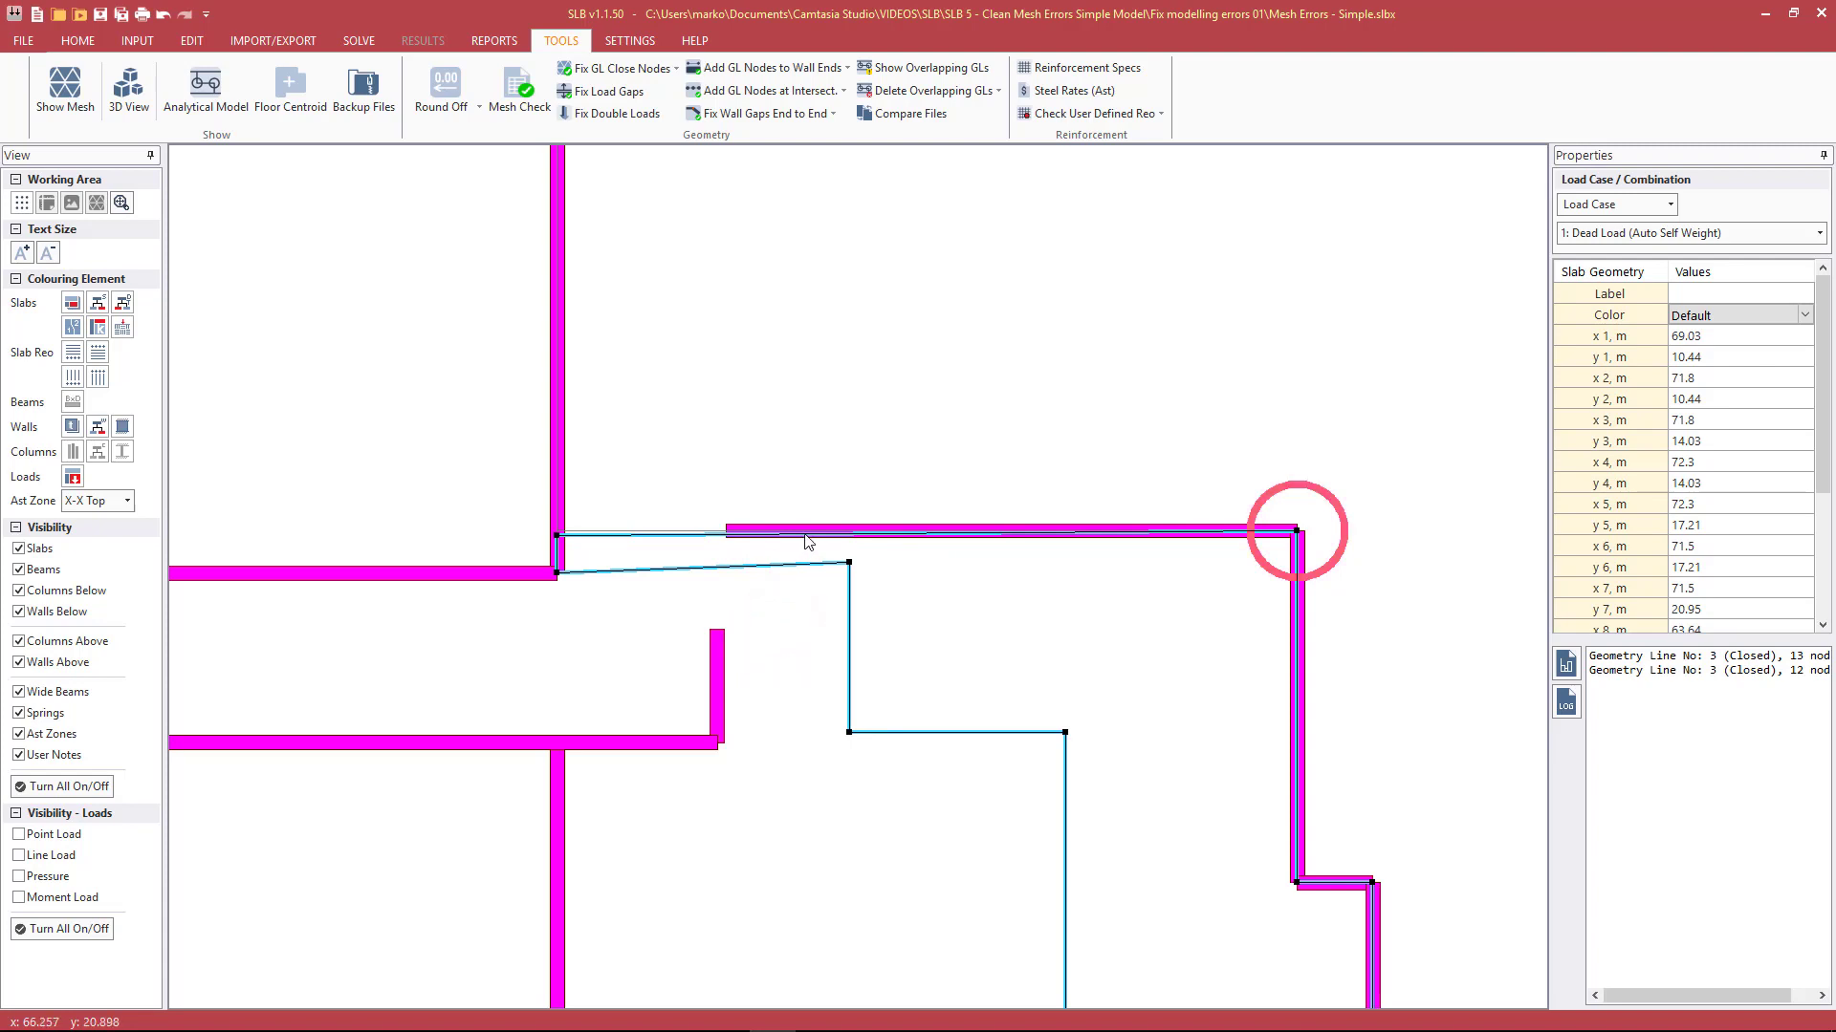
pyautogui.rightClick(806, 534)
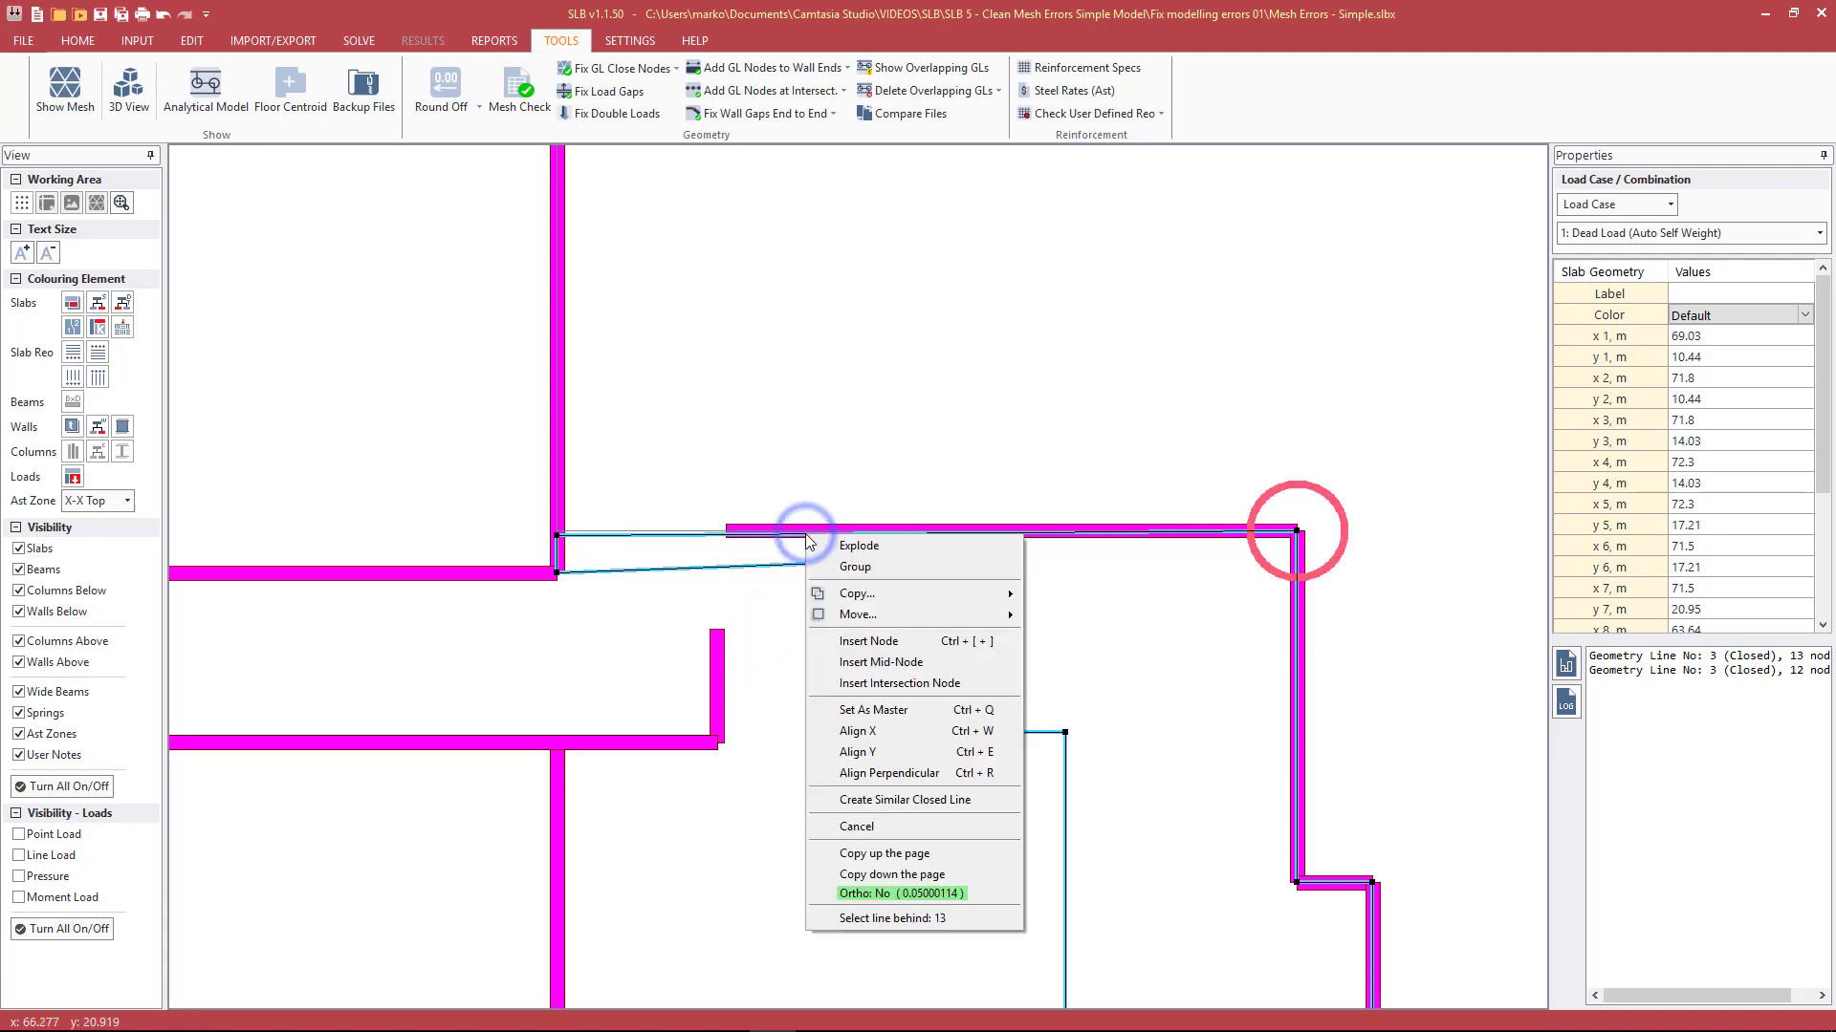
pyautogui.click(847, 753)
pyautogui.click(775, 418)
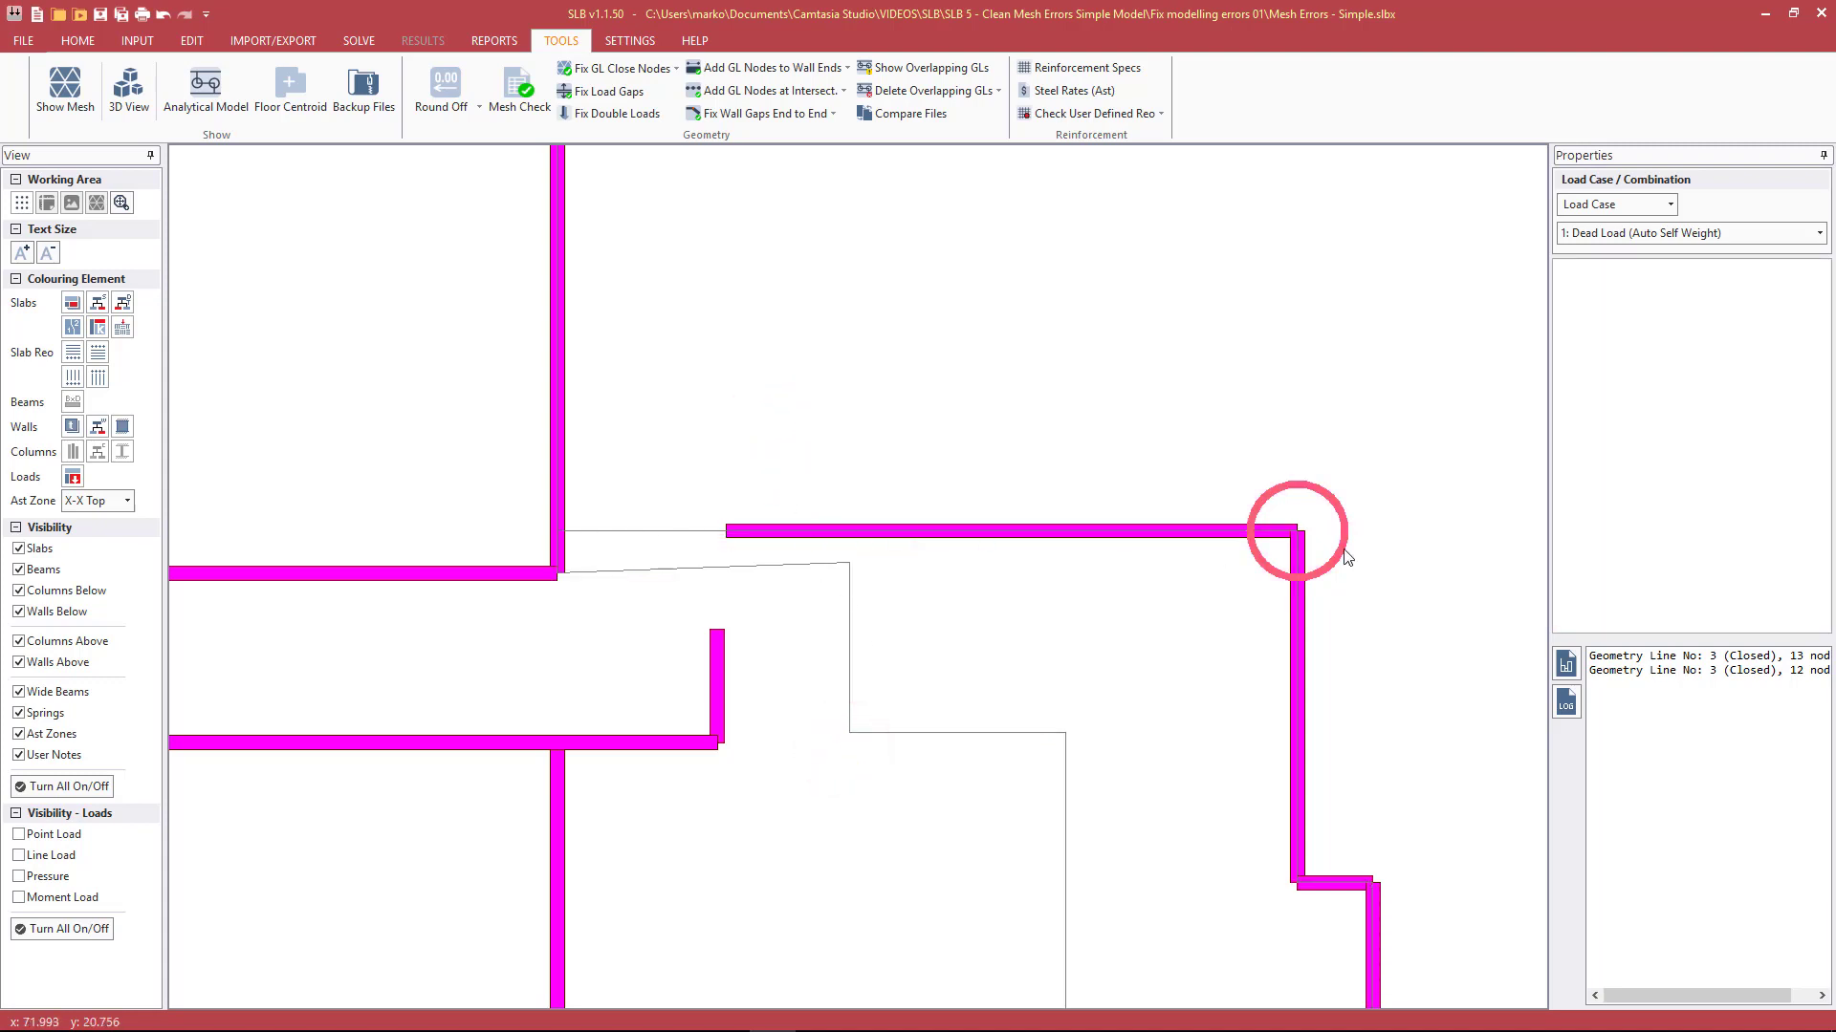
pyautogui.click(1127, 475)
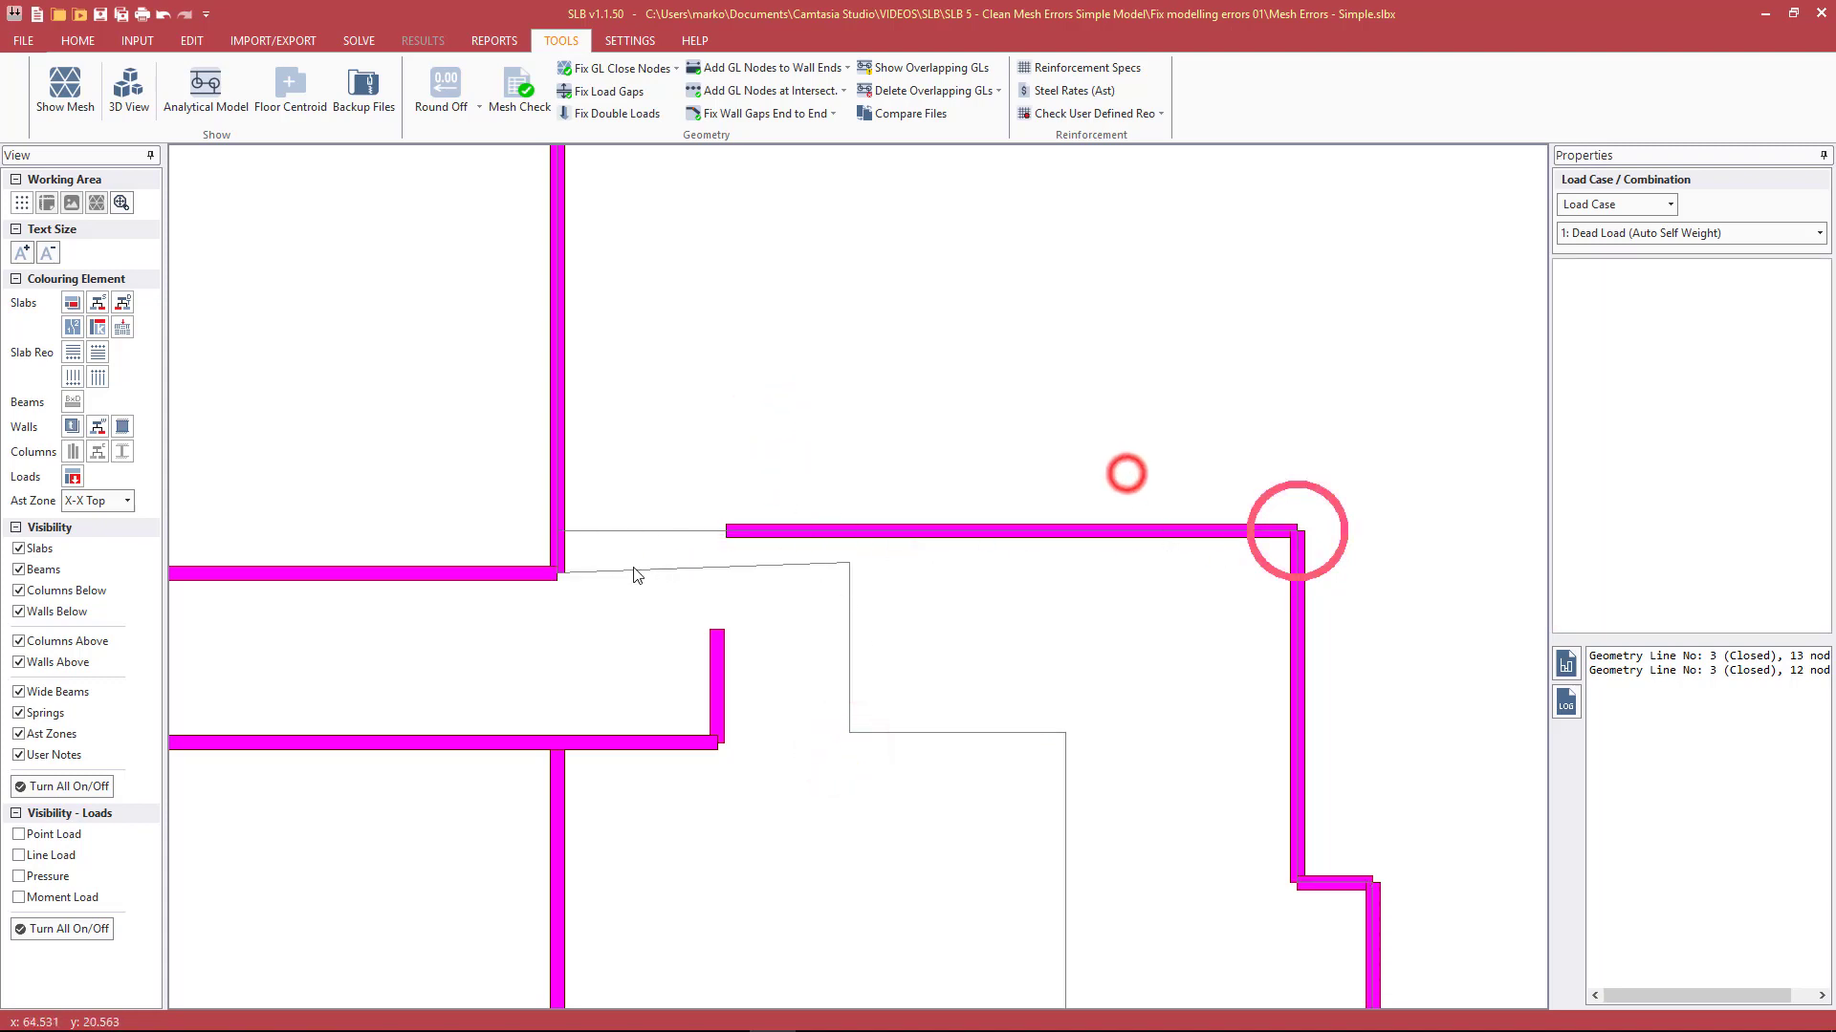
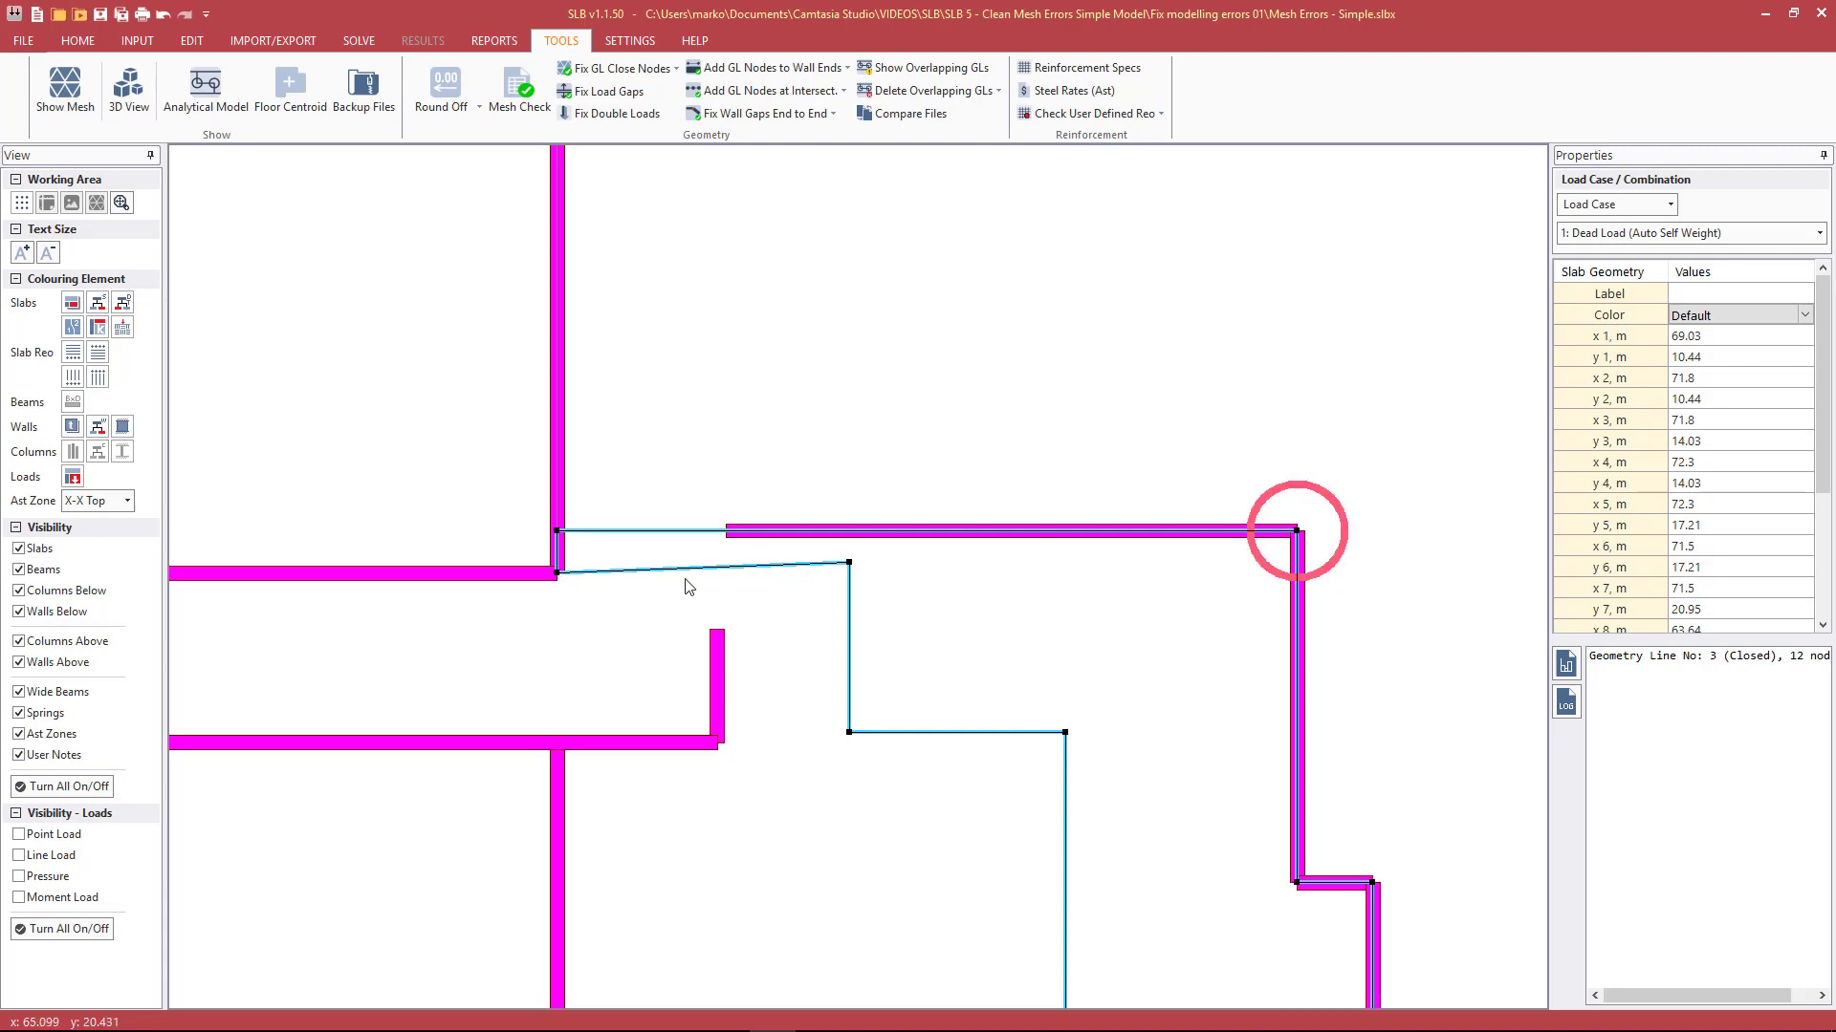
# Step: Set the right wing slab outline's inner left corner node as master and align the adjacent node on its sloping edge to it in Y
pyautogui.rightClick(558, 574)
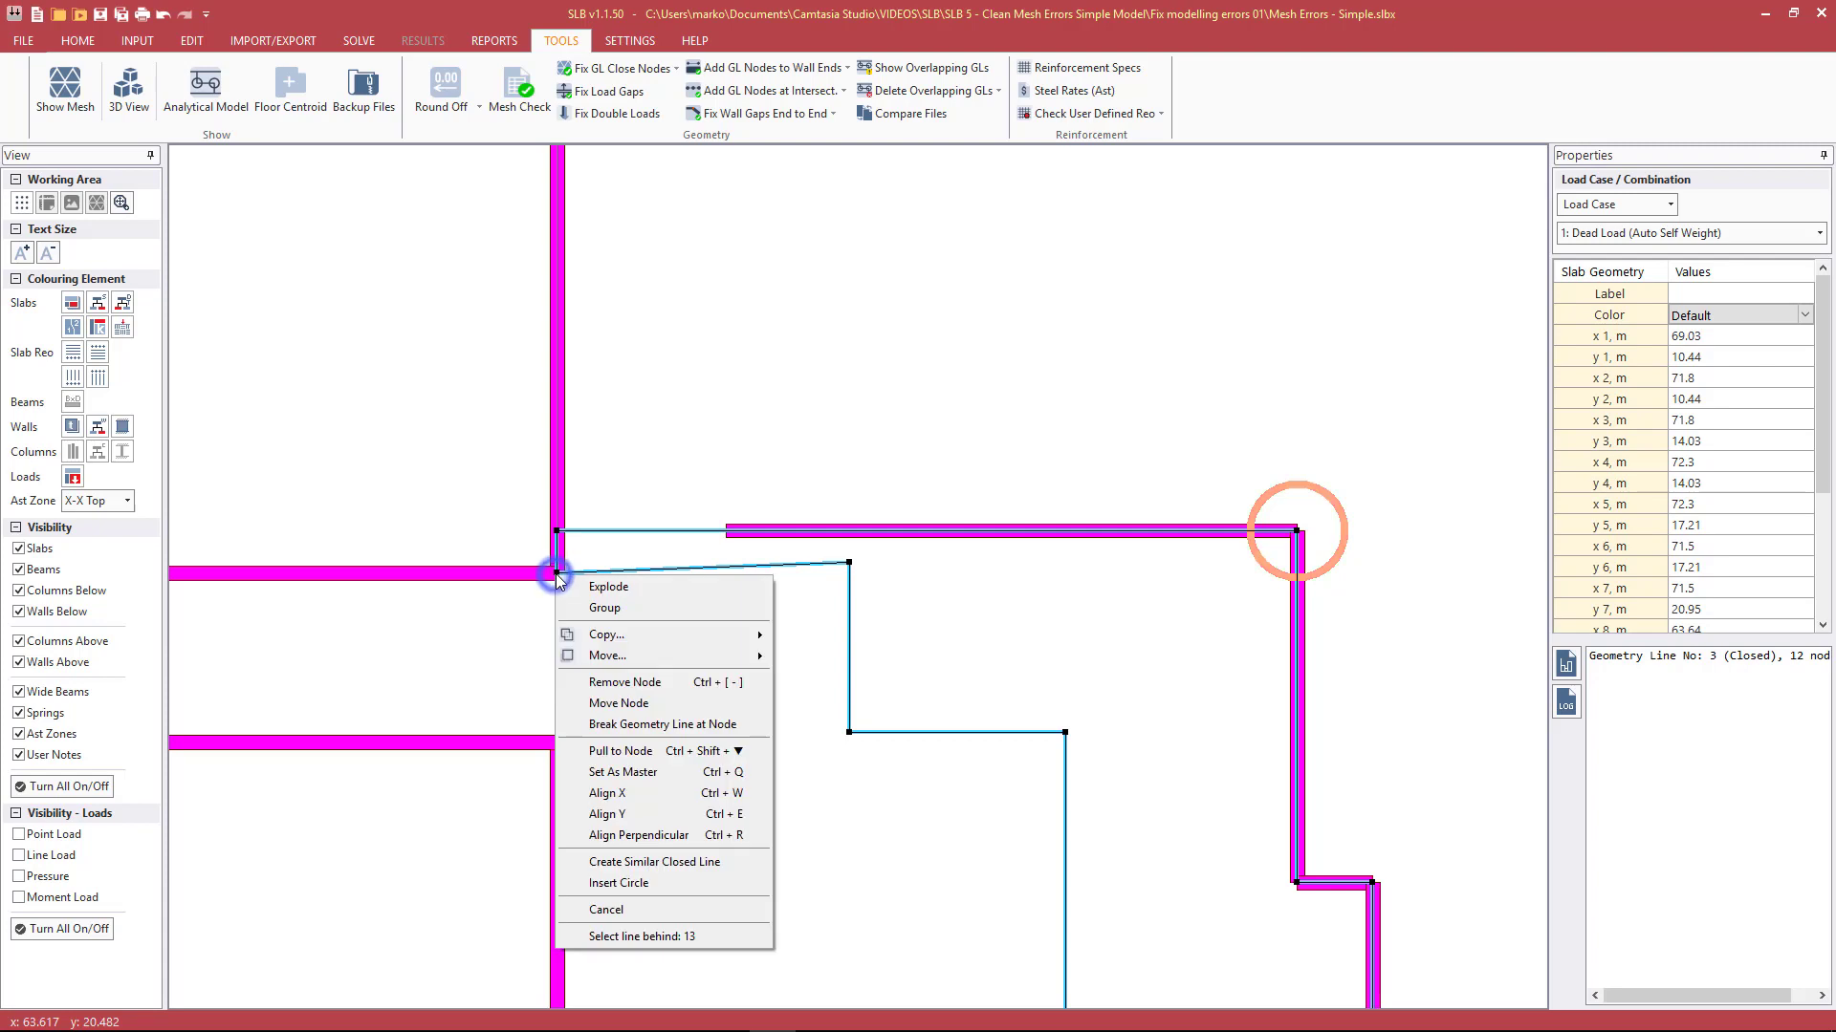
pyautogui.click(612, 769)
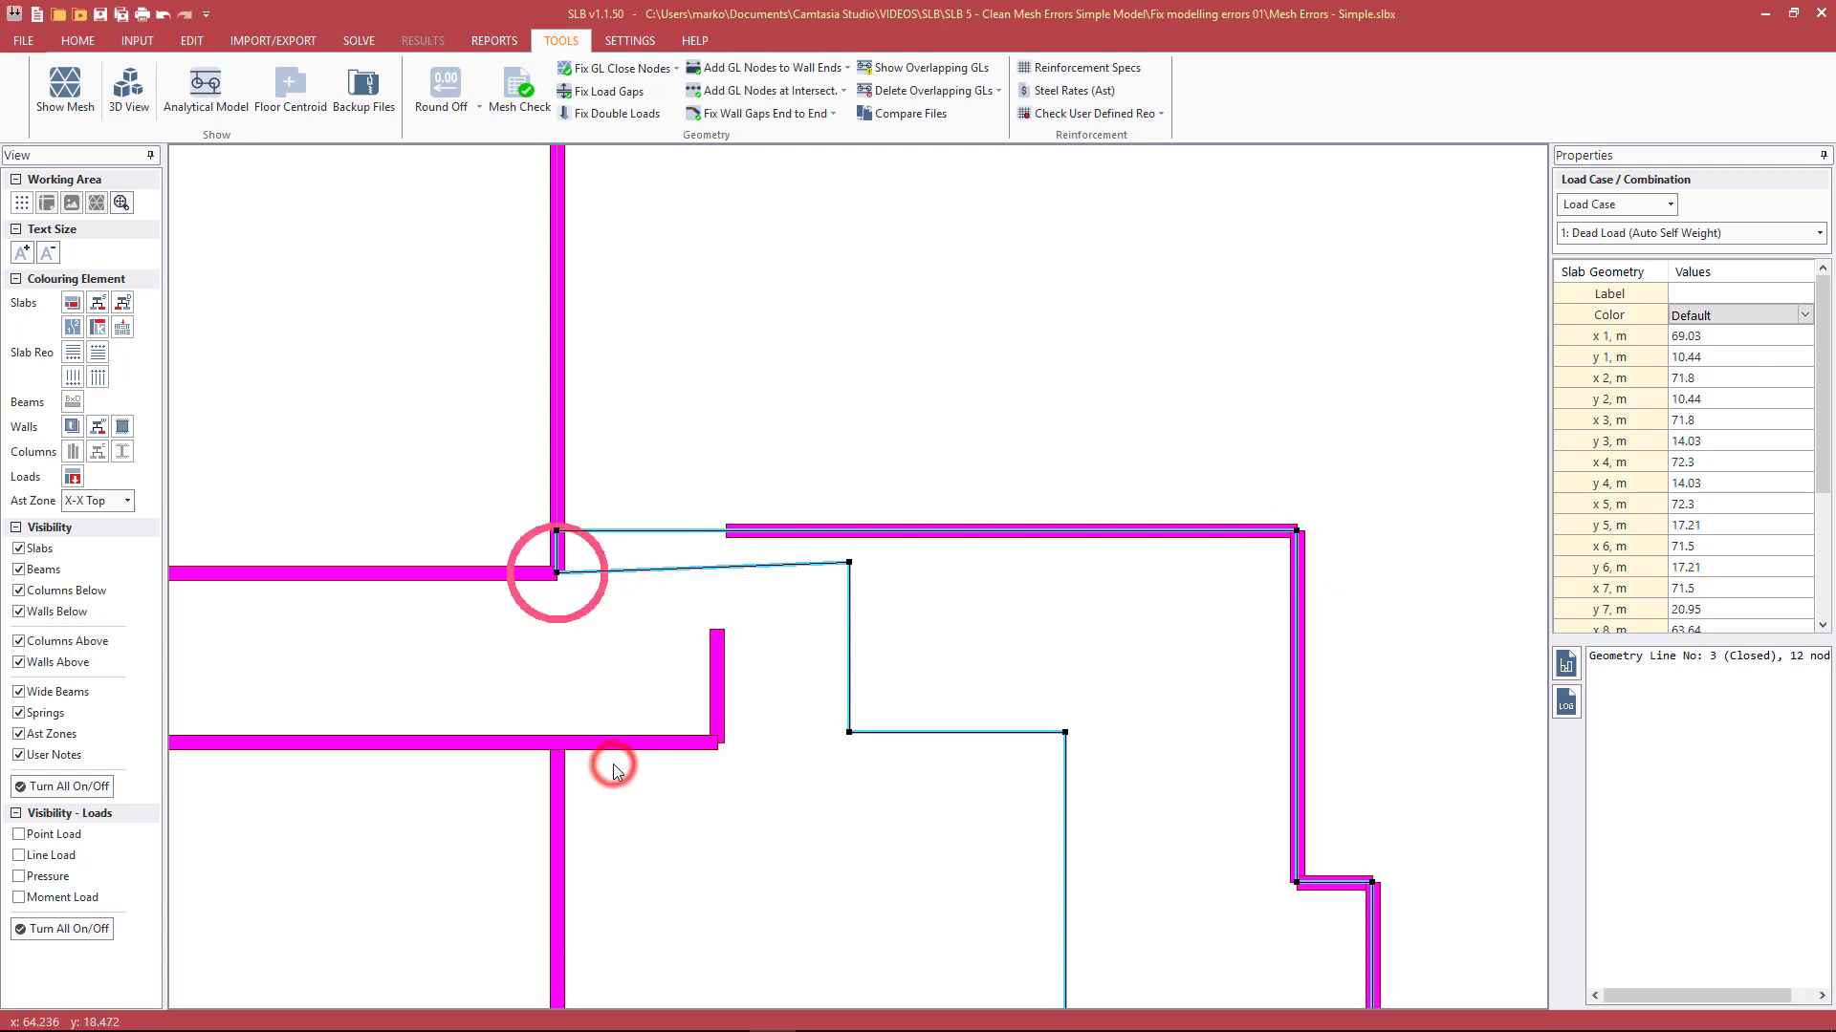
pyautogui.rightClick(848, 562)
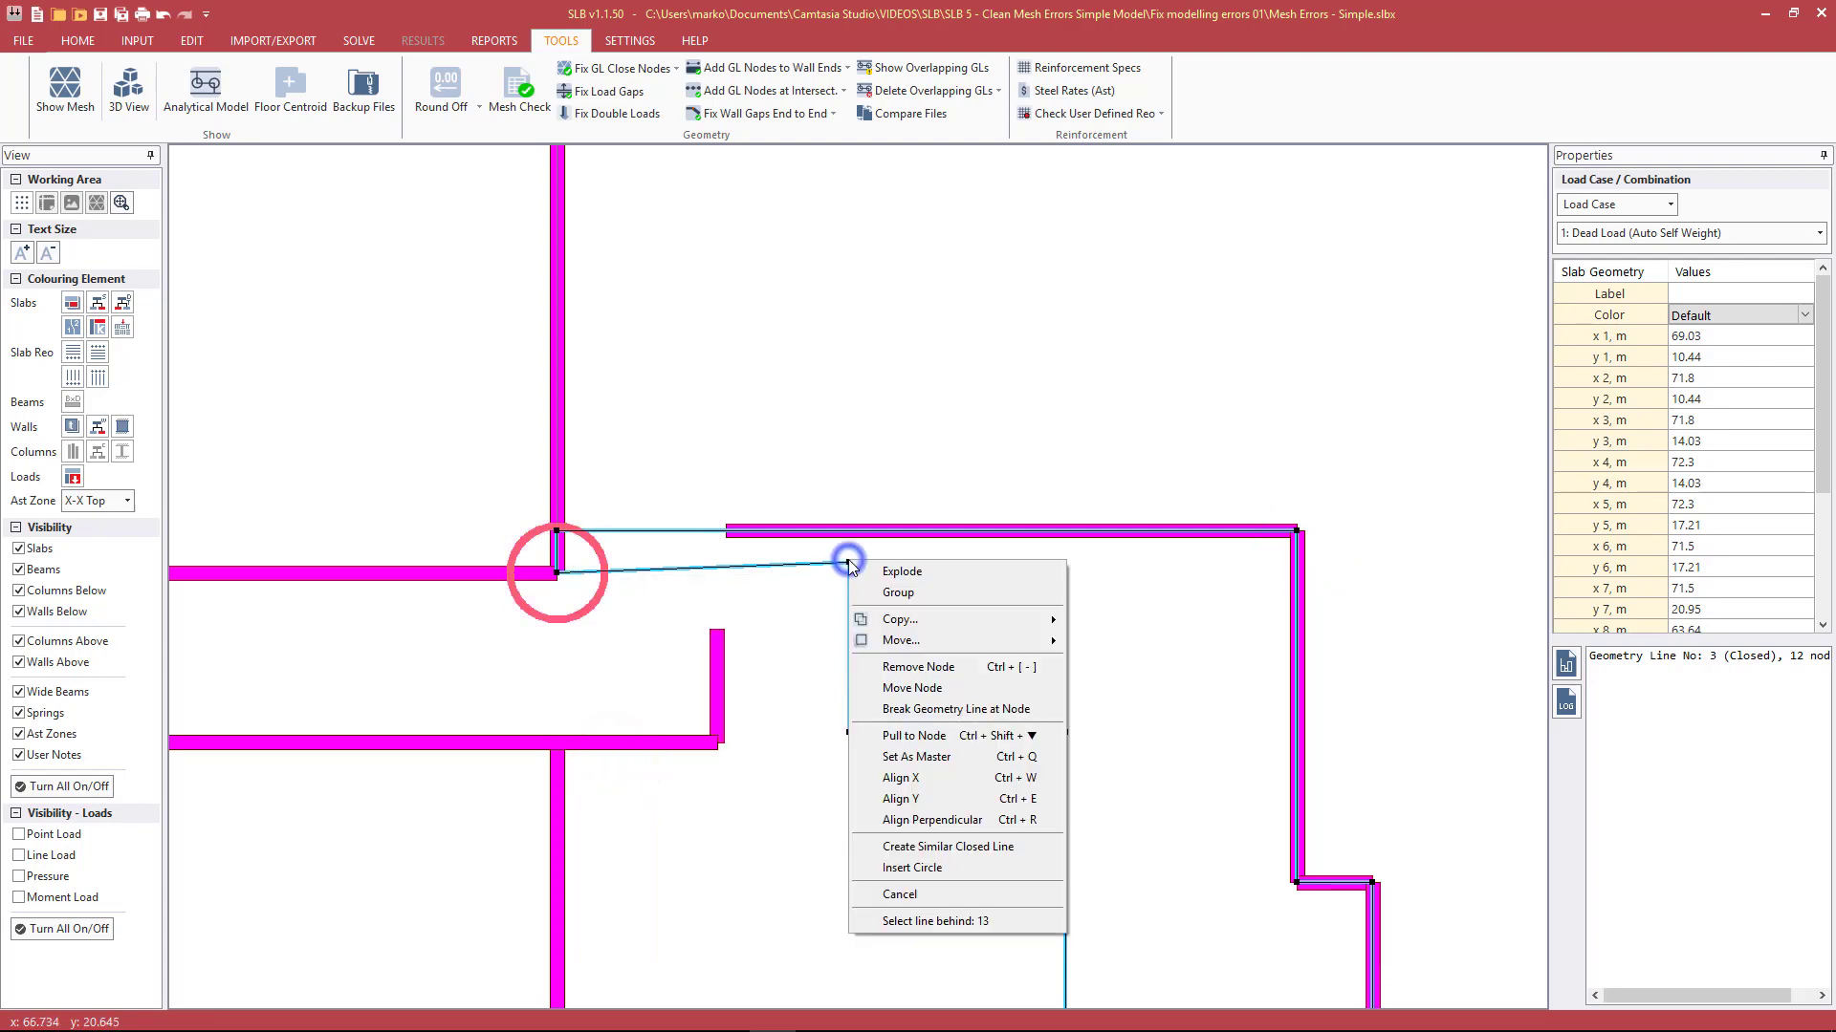
pyautogui.click(889, 799)
pyautogui.click(944, 411)
pyautogui.scroll(-1, 951, 311)
pyautogui.scroll(-2, 1004, 267)
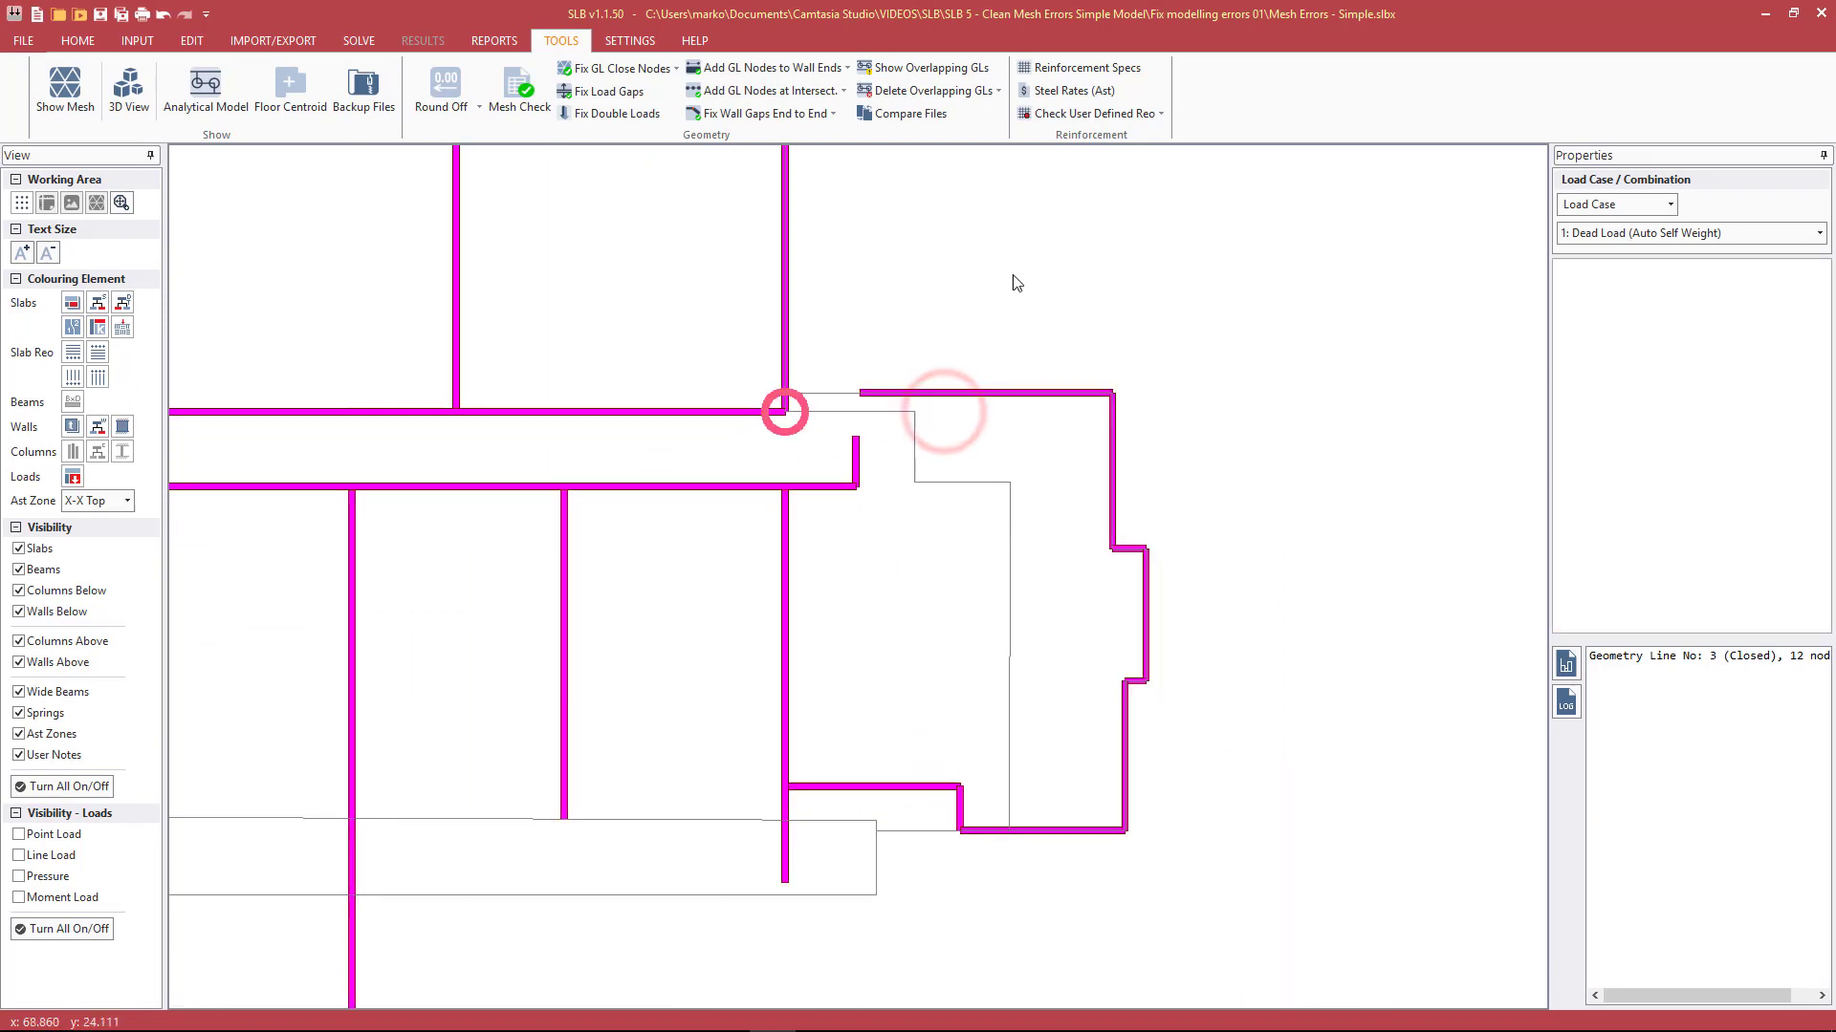
# Step: Compare the x coordinates of the end nodes of the right wing slab outline's long inner vertical edge
pyautogui.scroll(2, 1042, 779)
pyautogui.scroll(-1, 1023, 601)
pyautogui.scroll(1, 989, 578)
pyautogui.scroll(-1, 997, 569)
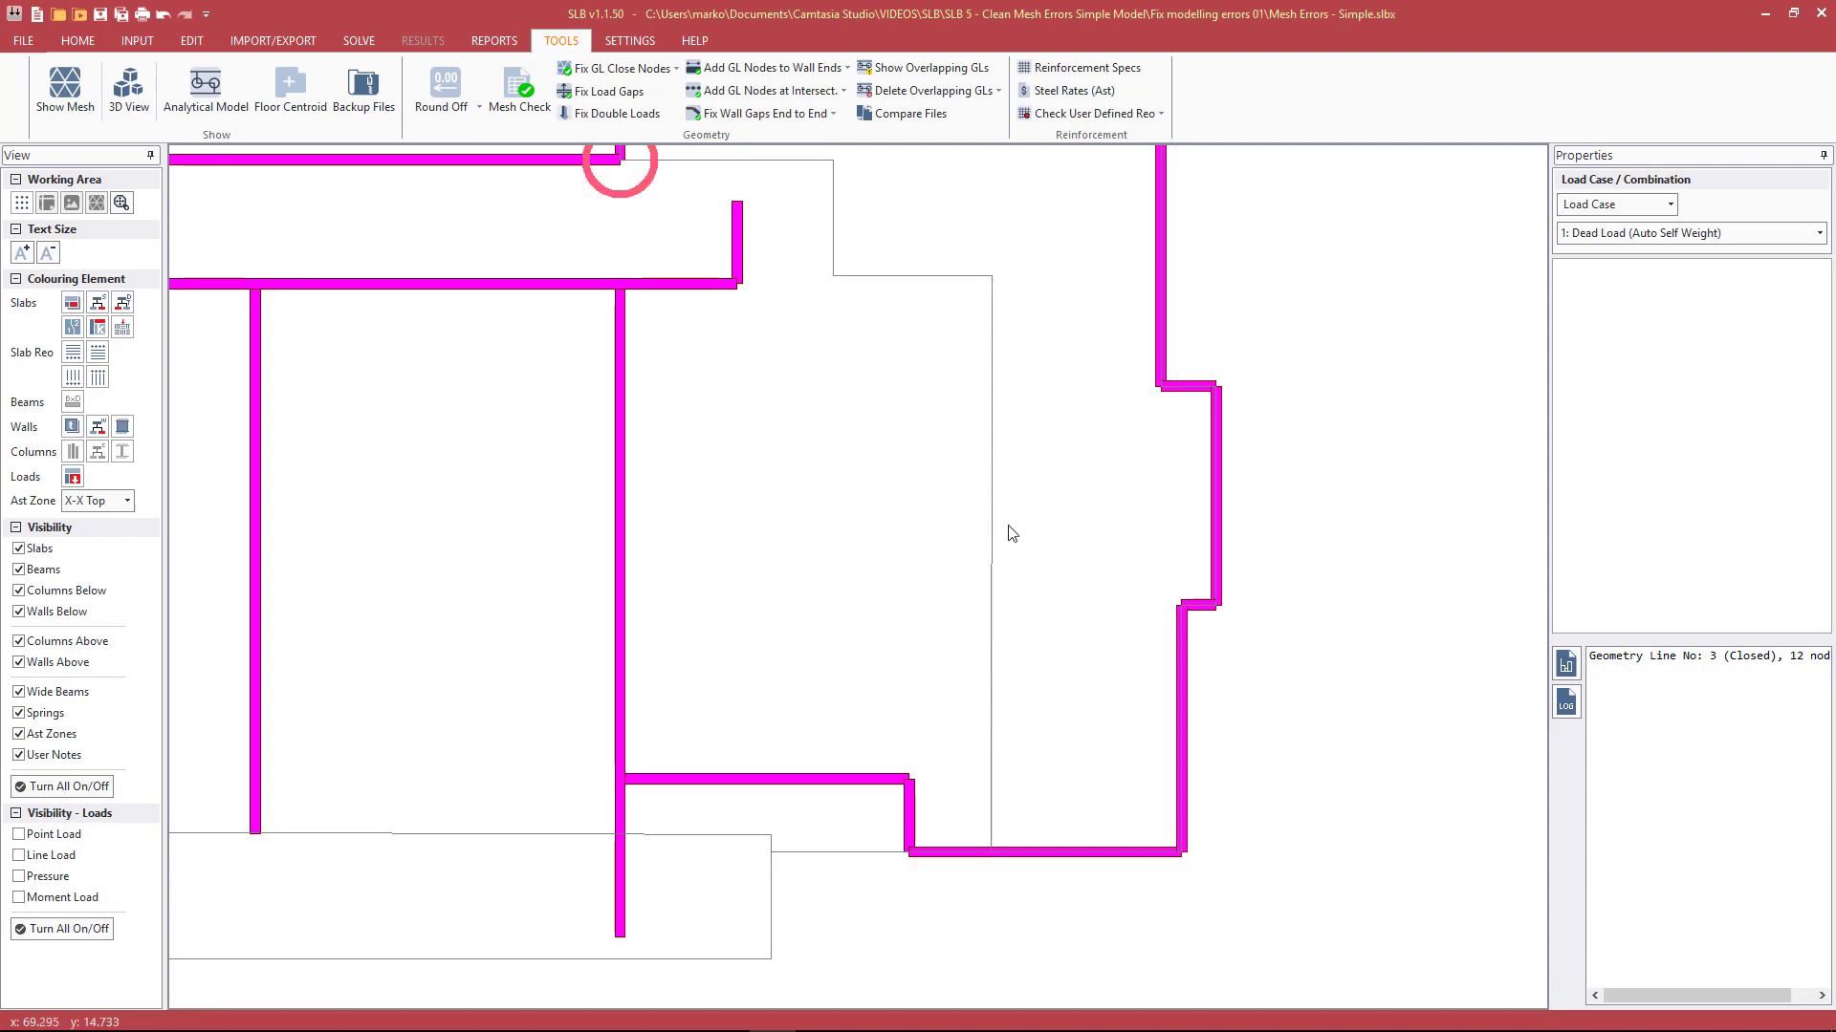
pyautogui.click(992, 323)
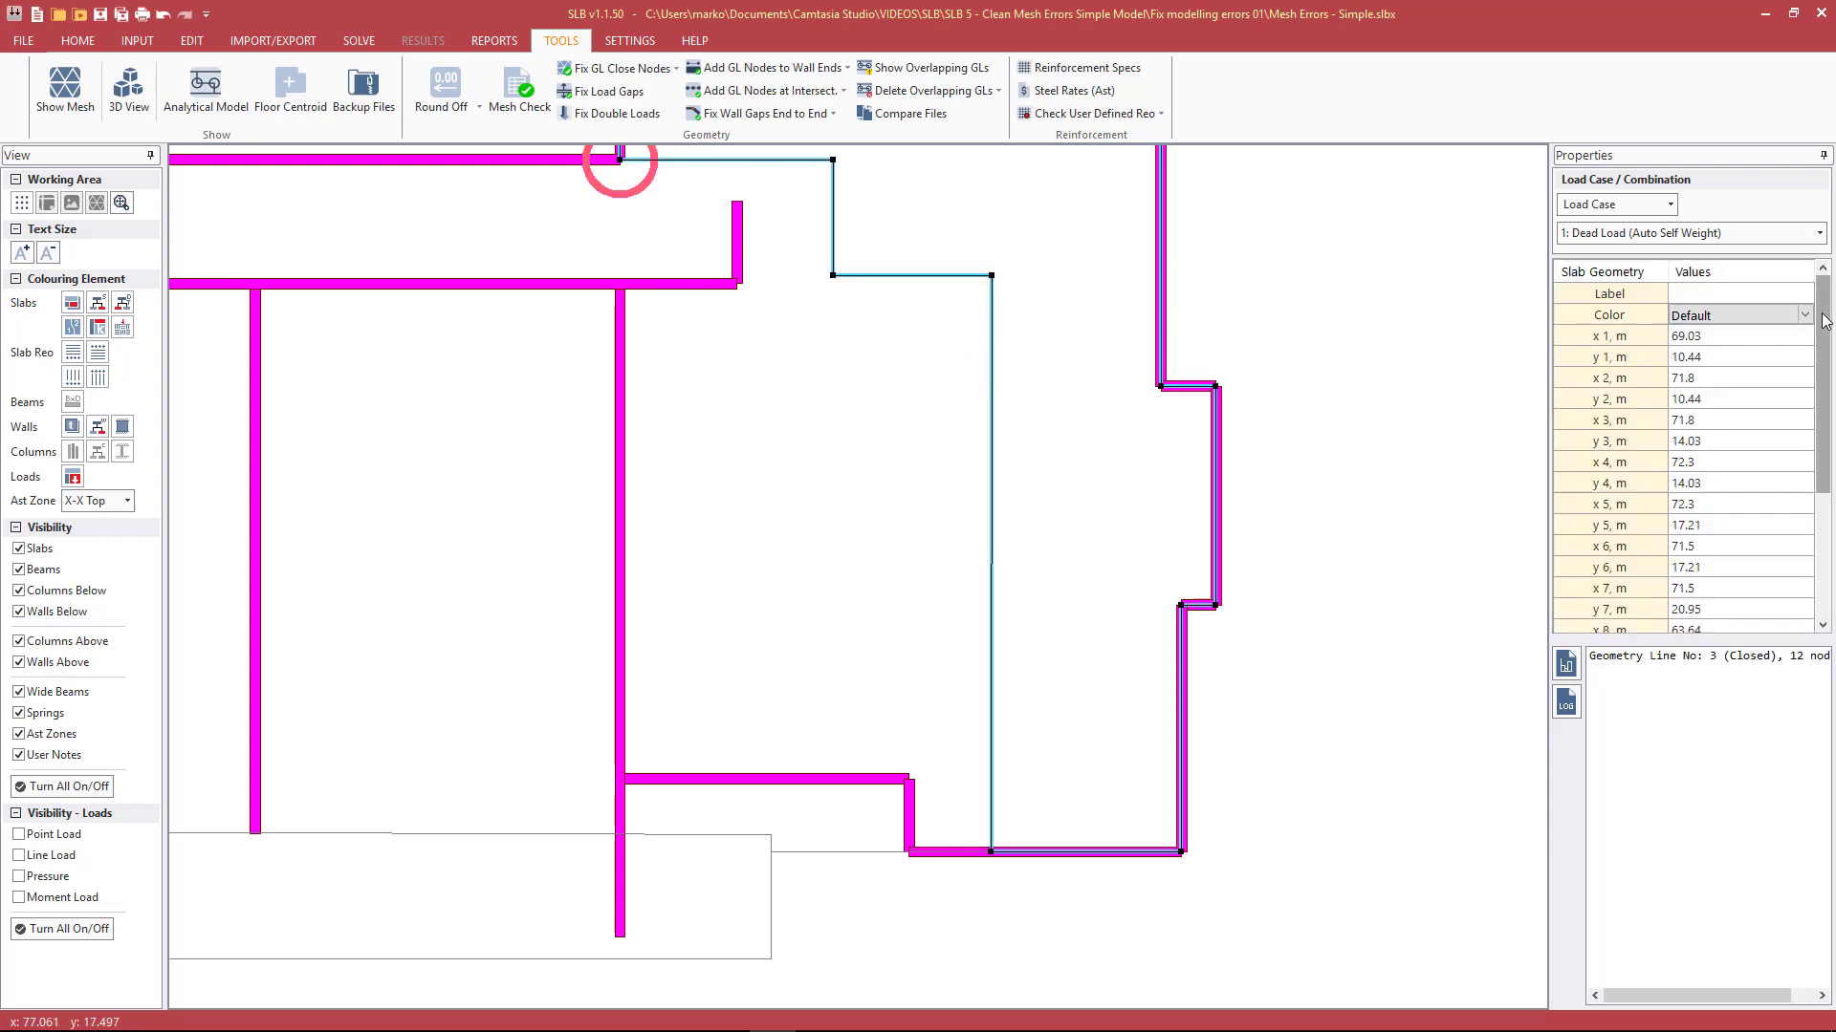
pyautogui.click(1738, 340)
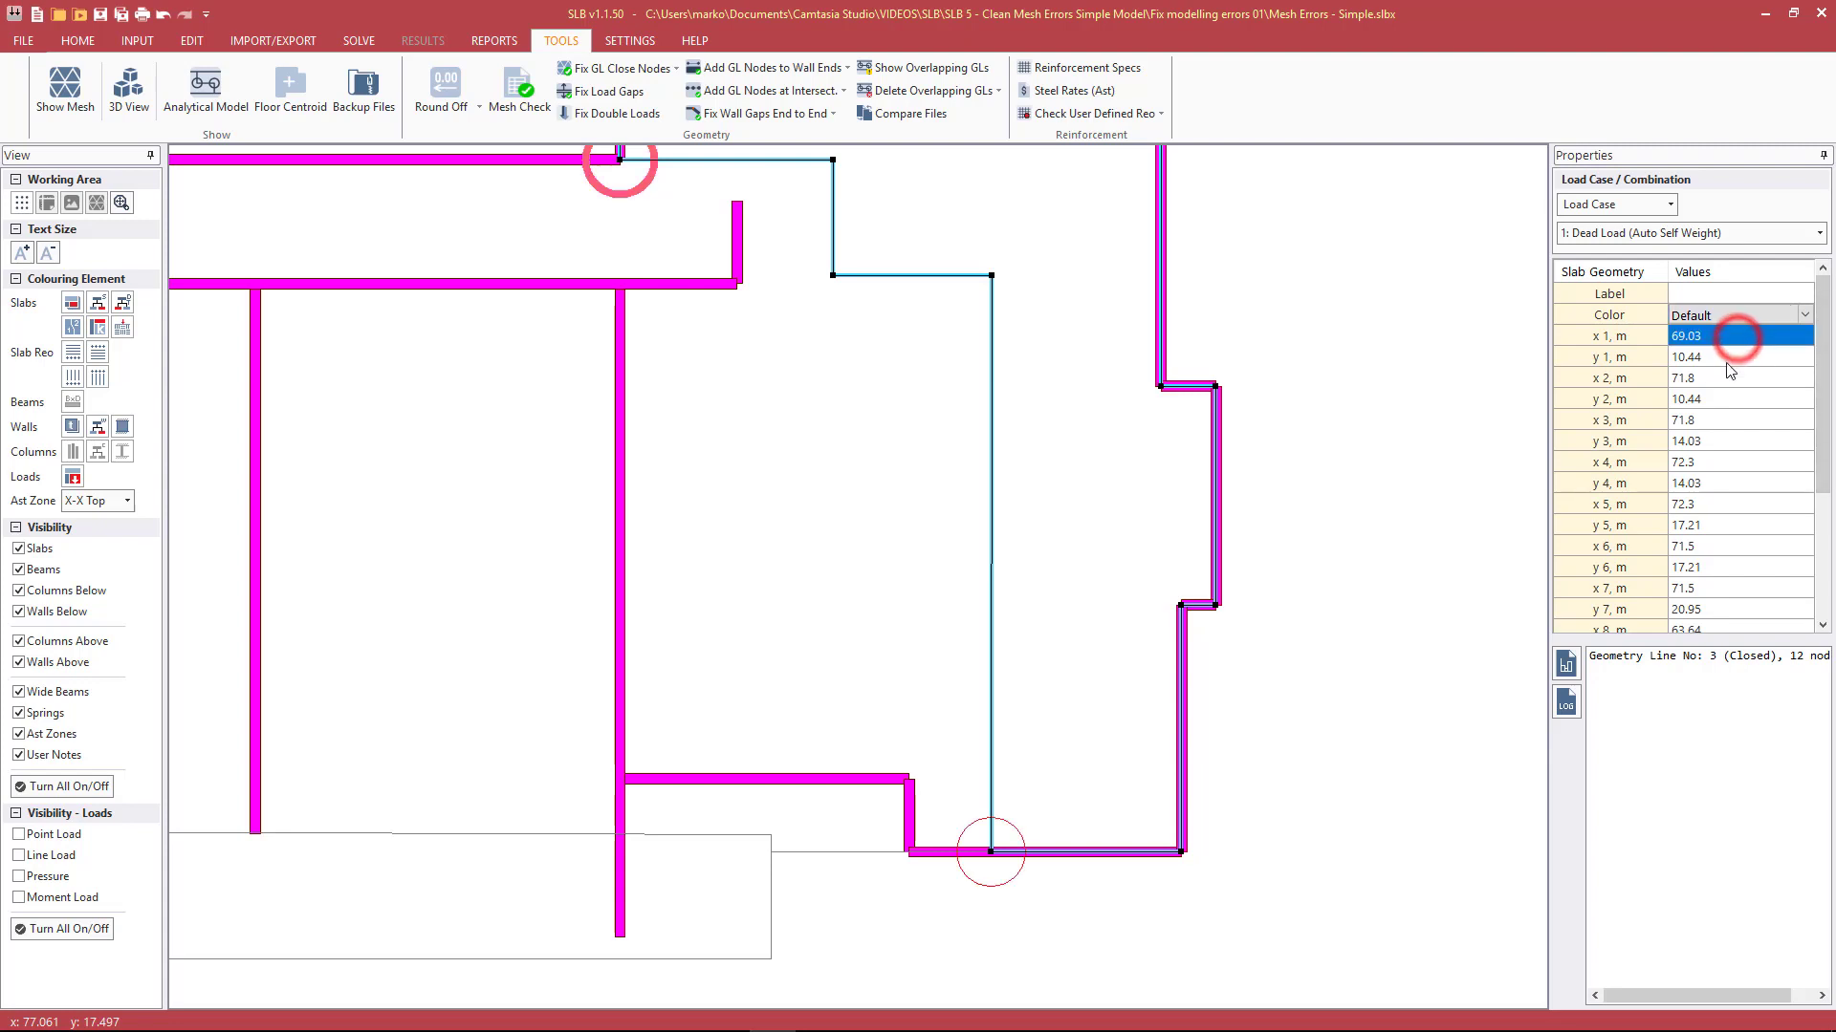
pyautogui.click(1695, 336)
pyautogui.click(1712, 335)
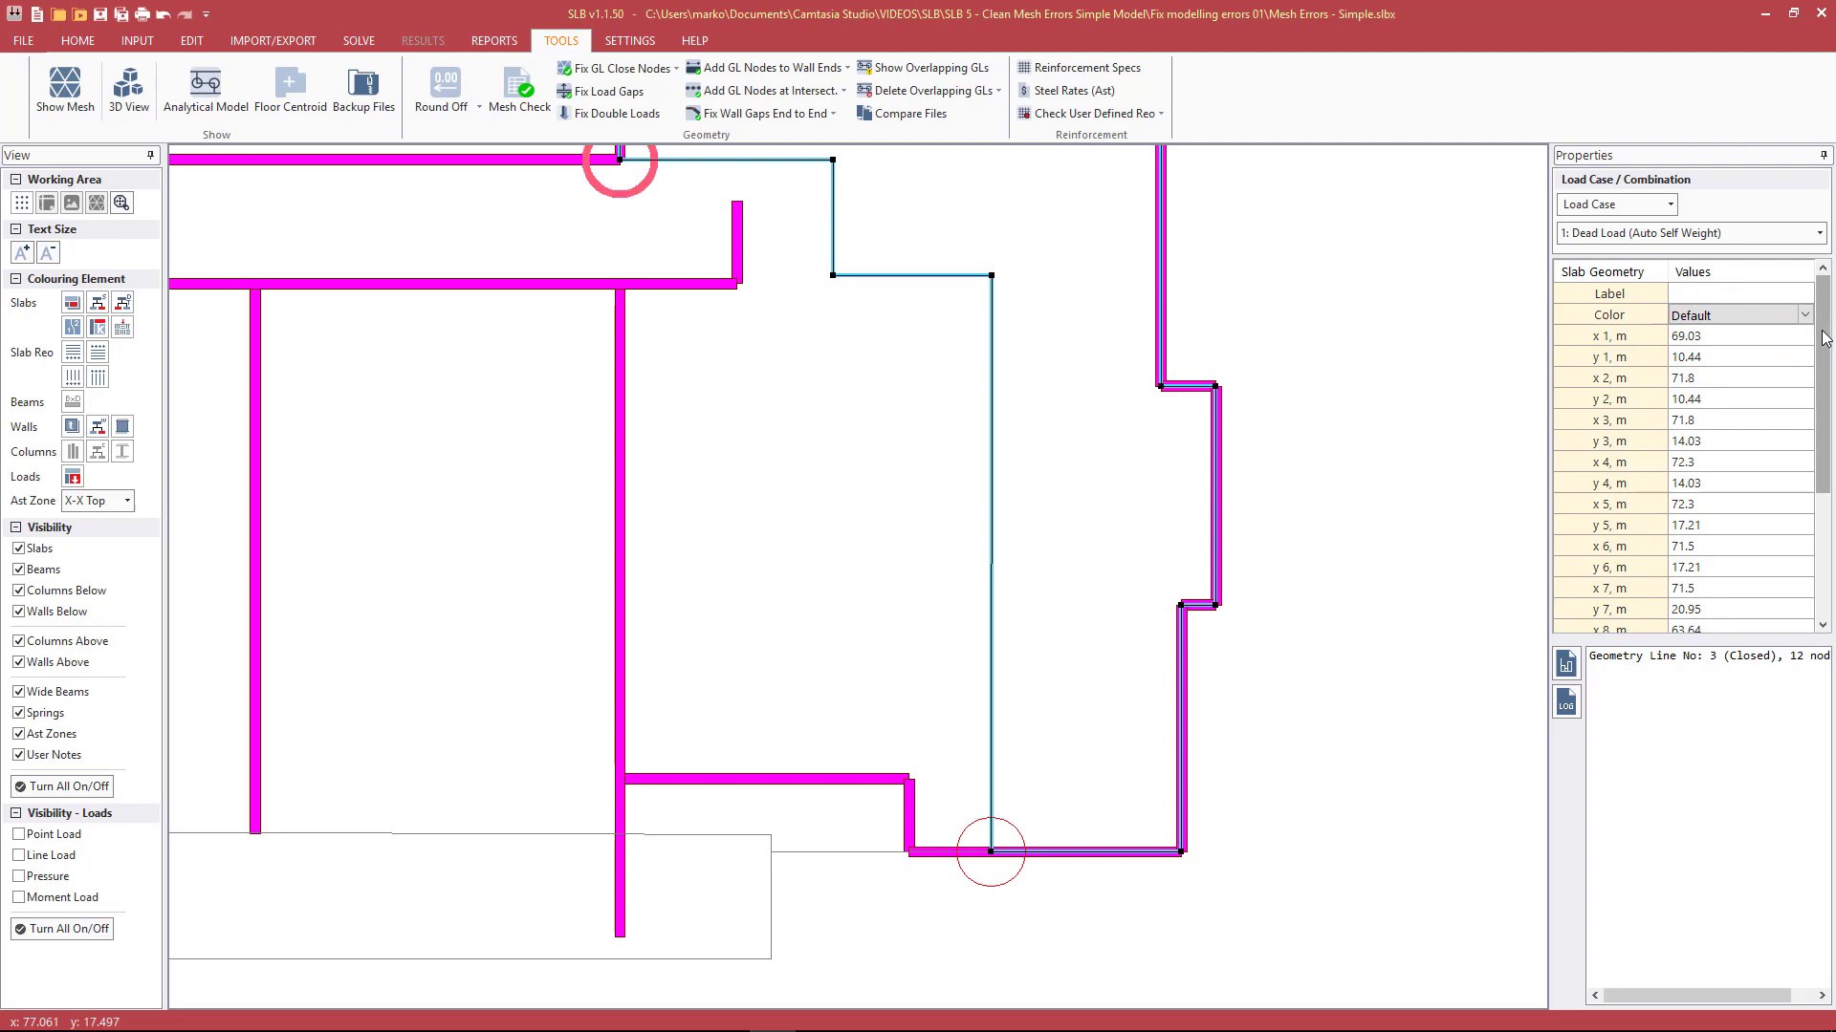
pyautogui.moveTo(1823, 328); pyautogui.dragTo(1823, 454)
pyautogui.click(1694, 588)
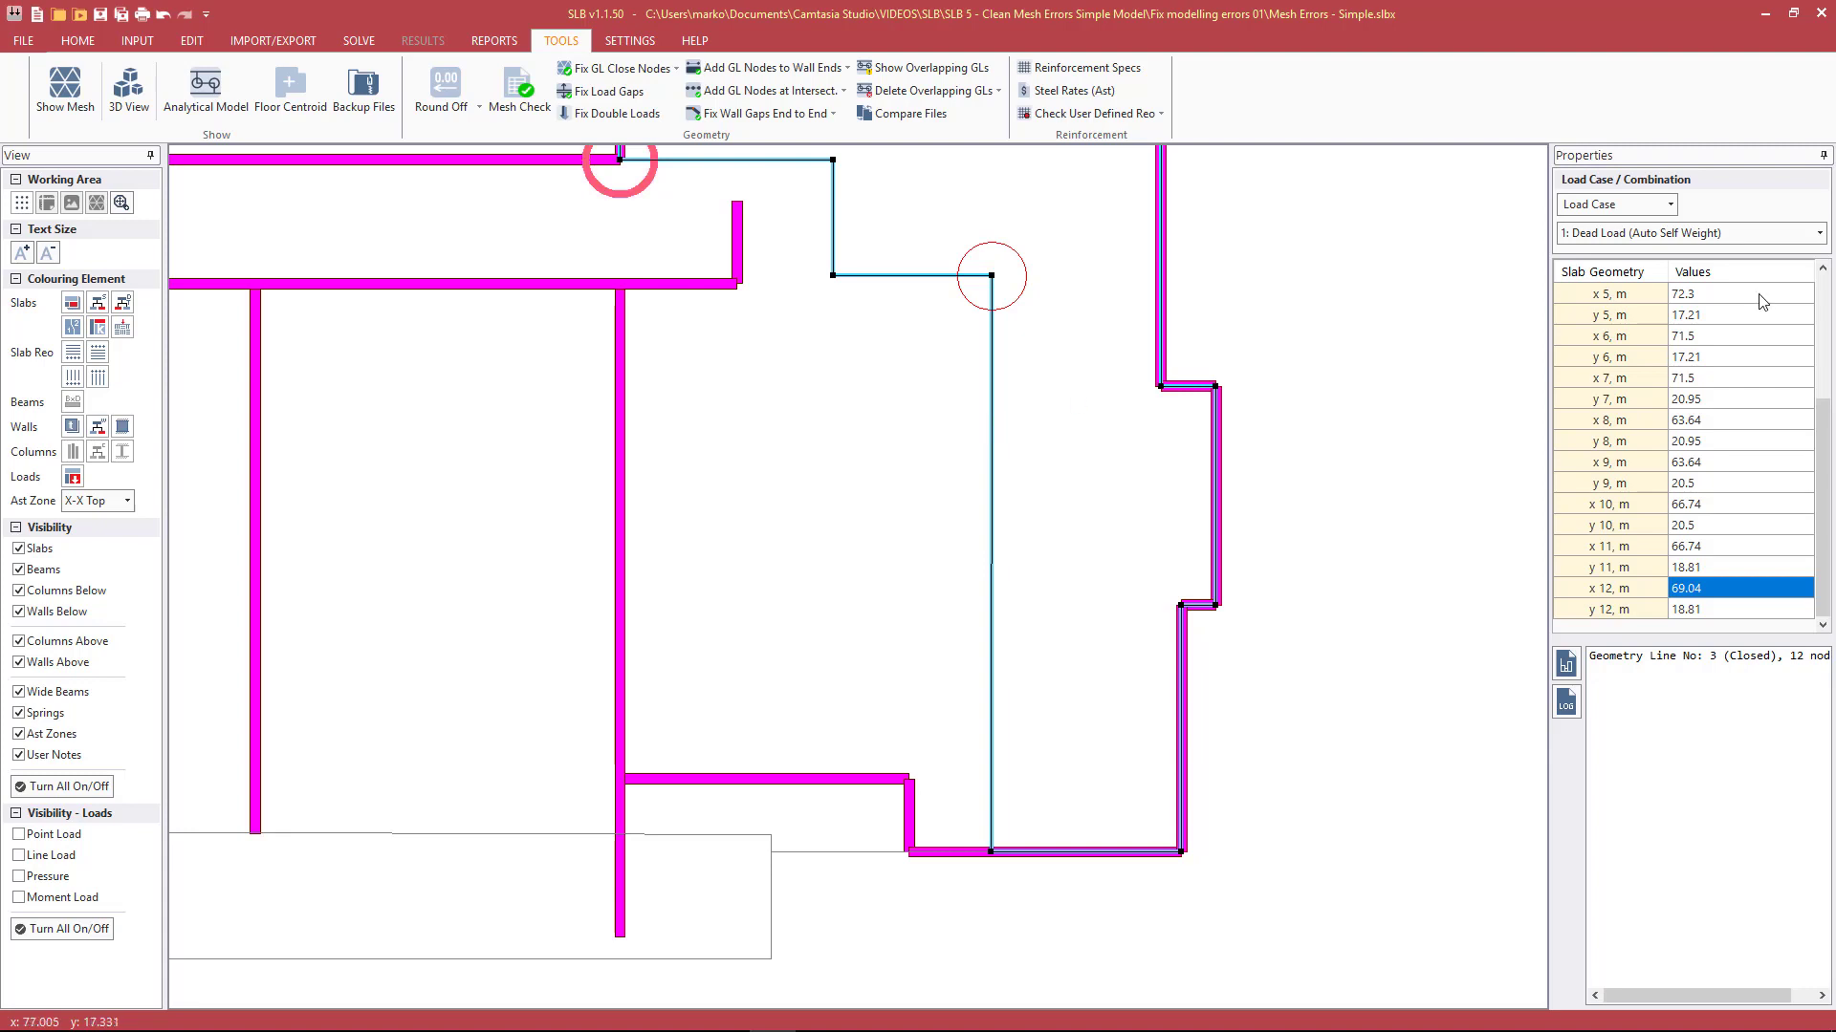
pyautogui.moveTo(1826, 415); pyautogui.dragTo(1826, 296)
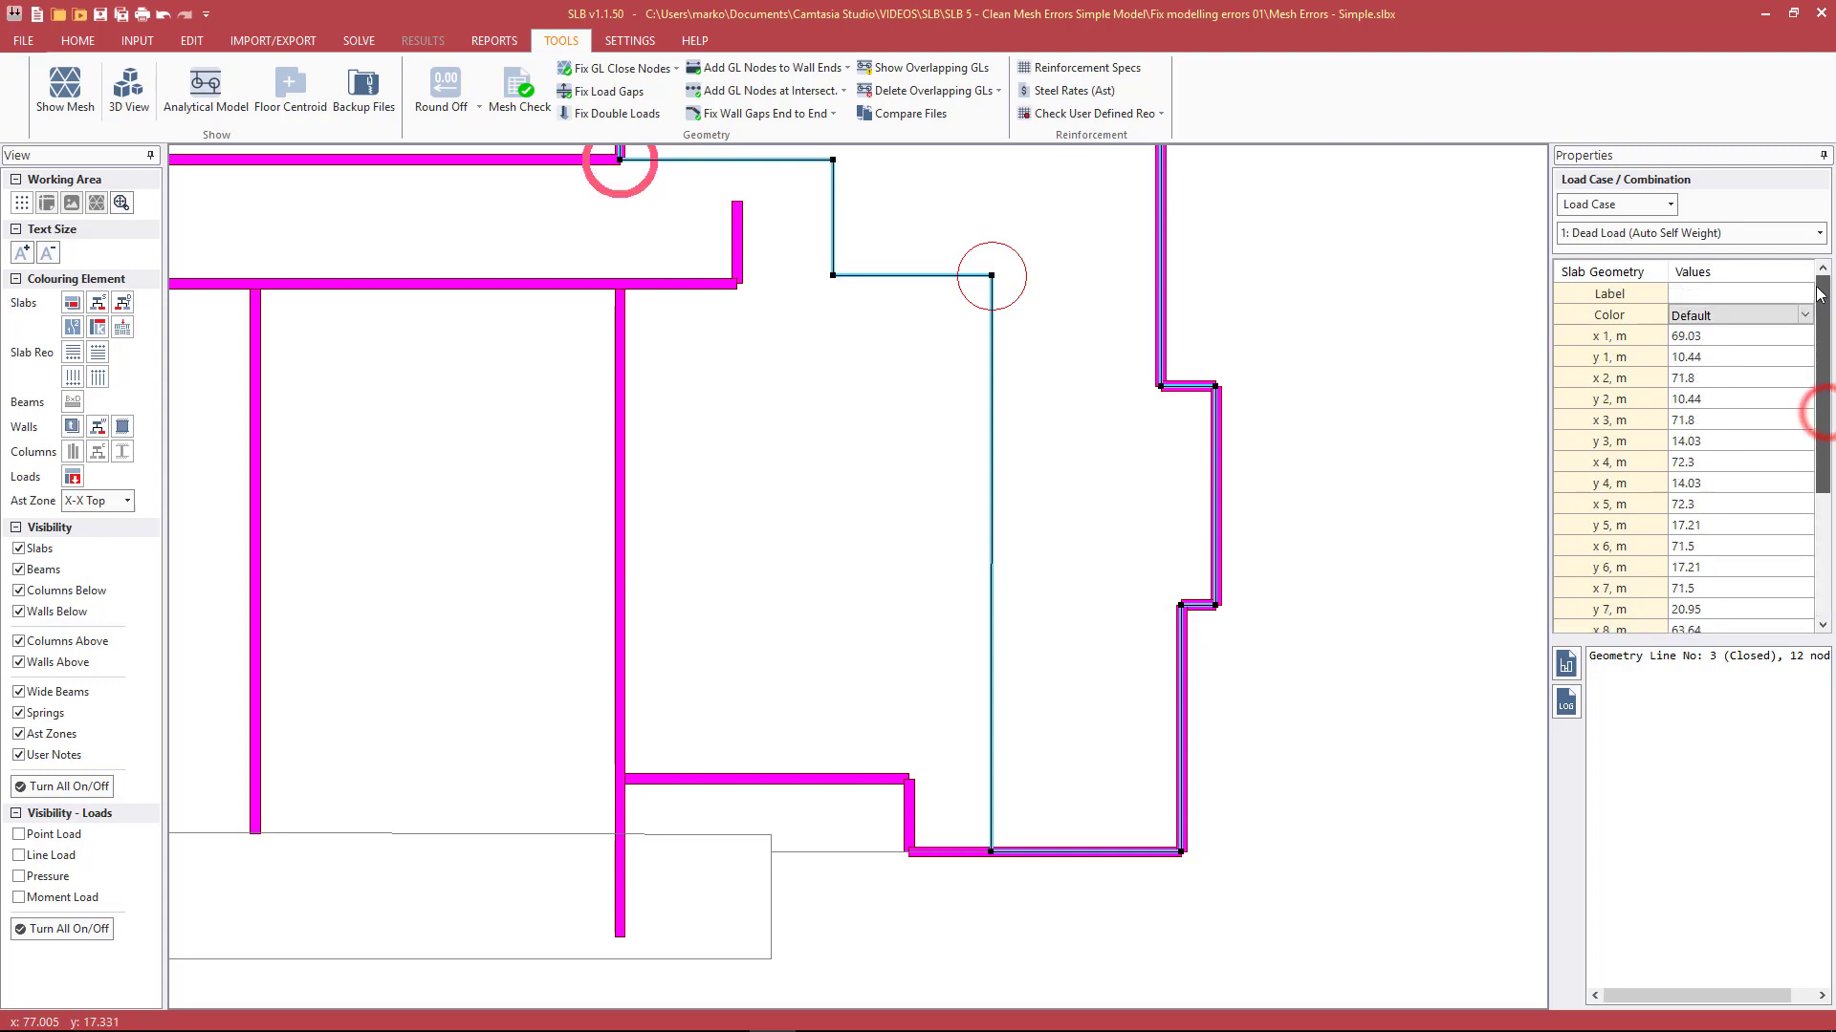
# Step: Set the x 1 coordinate of the right wing slab outline to 69.04 m to straighten its inner vertical edge
pyautogui.click(1729, 338)
pyautogui.click(1725, 336)
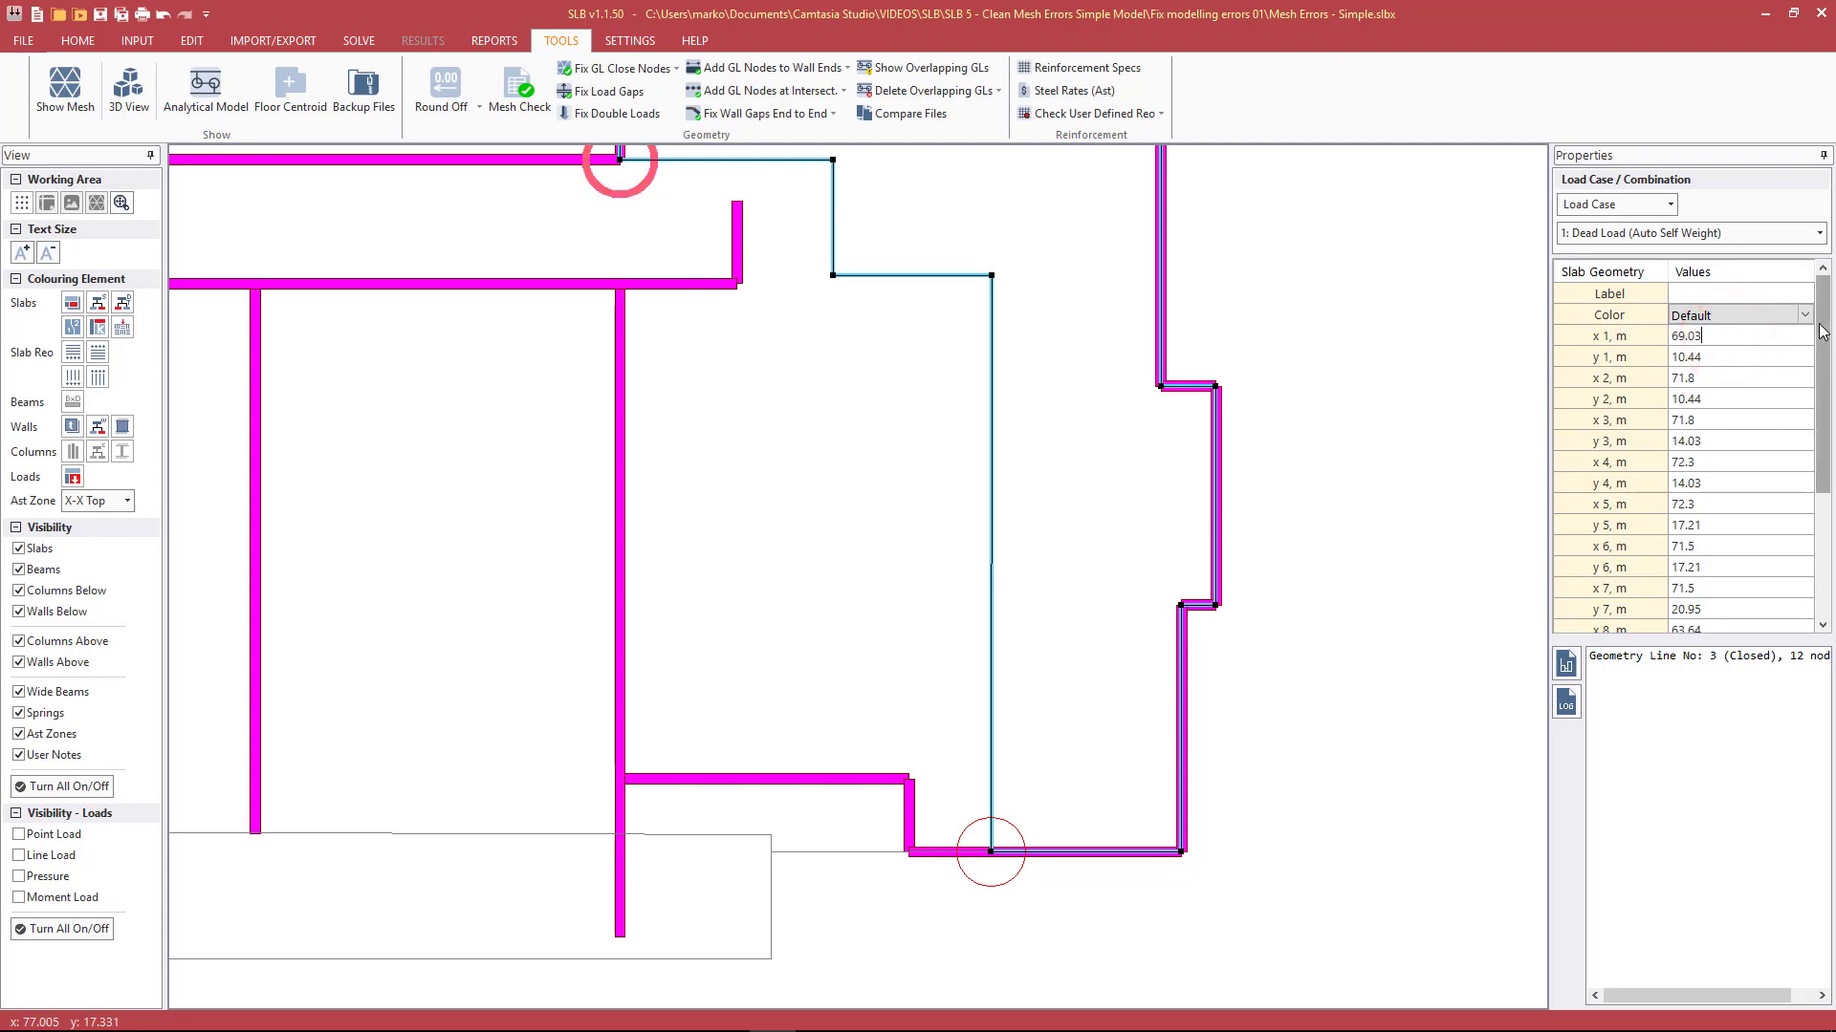
pyautogui.press('BackSpace')
pyautogui.write('4')
pyautogui.press('Return')
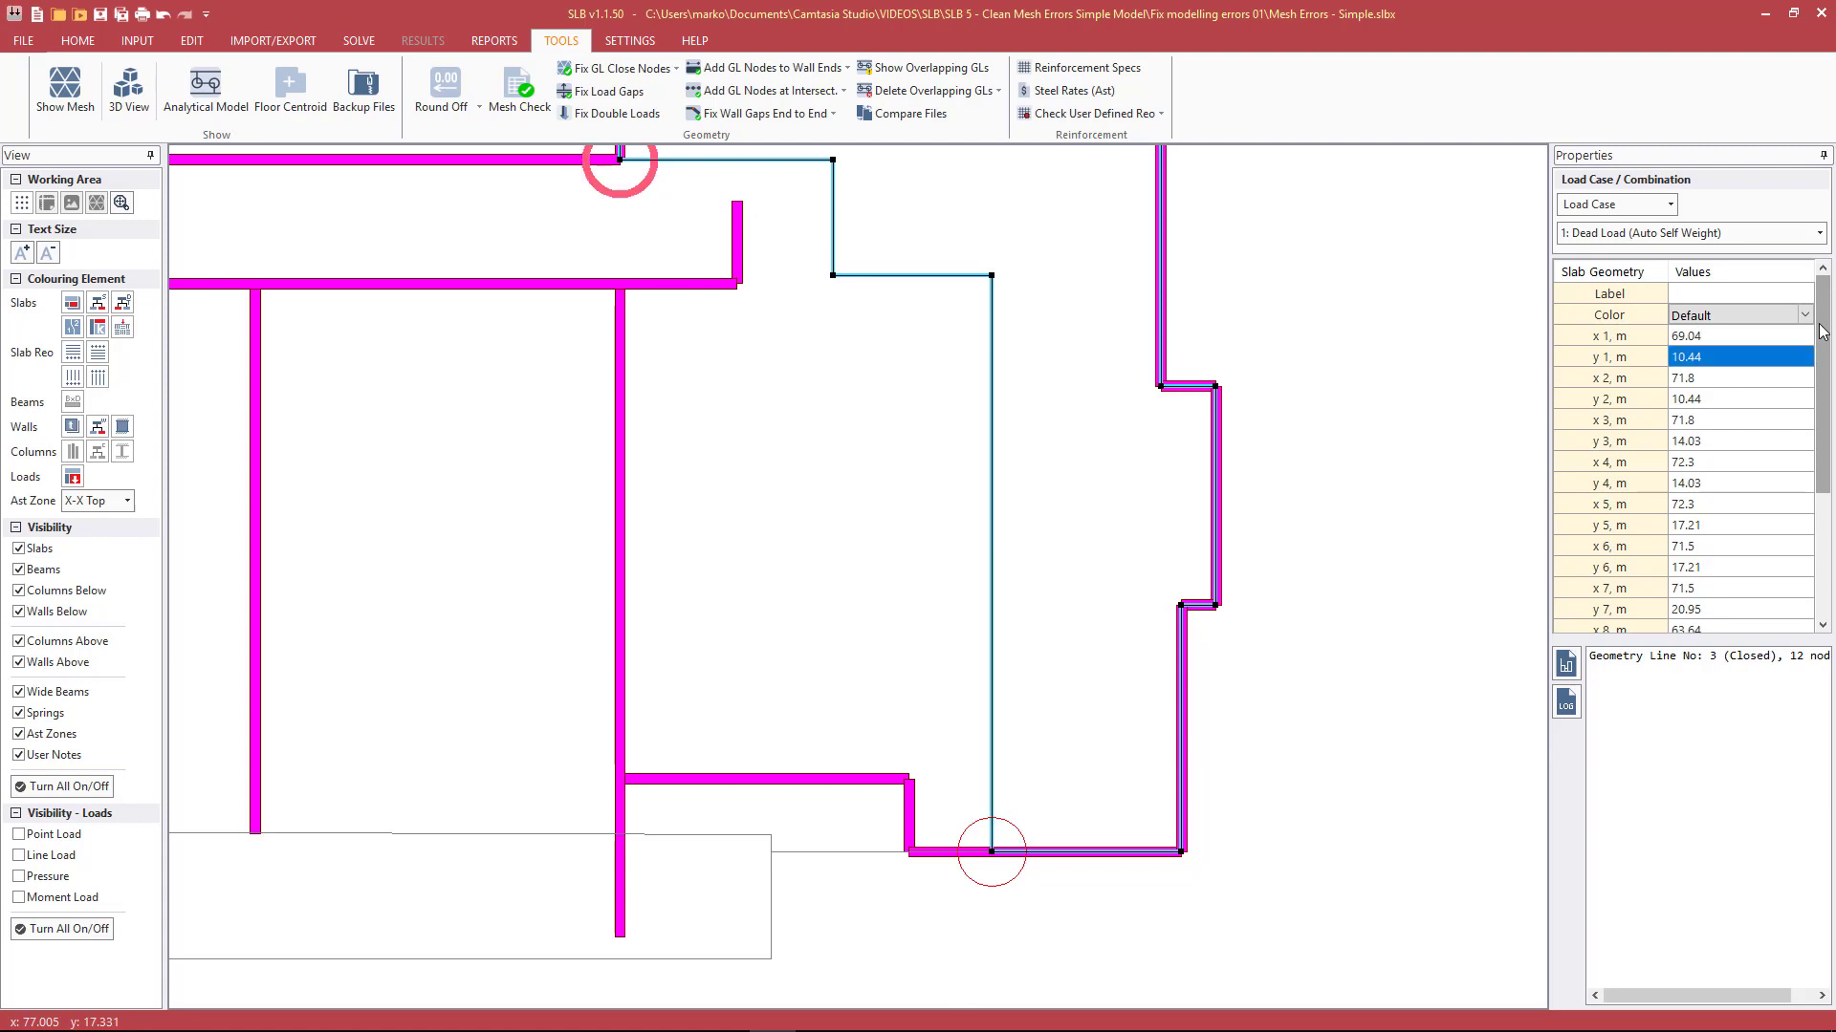
pyautogui.click(1256, 350)
# Step: Show the mesh error markers and examine those along the upper edge of the long rectangular slab outline below the walls
pyautogui.scroll(-1, 1387, 525)
pyautogui.scroll(-1, 1339, 574)
pyautogui.scroll(-2, 1364, 709)
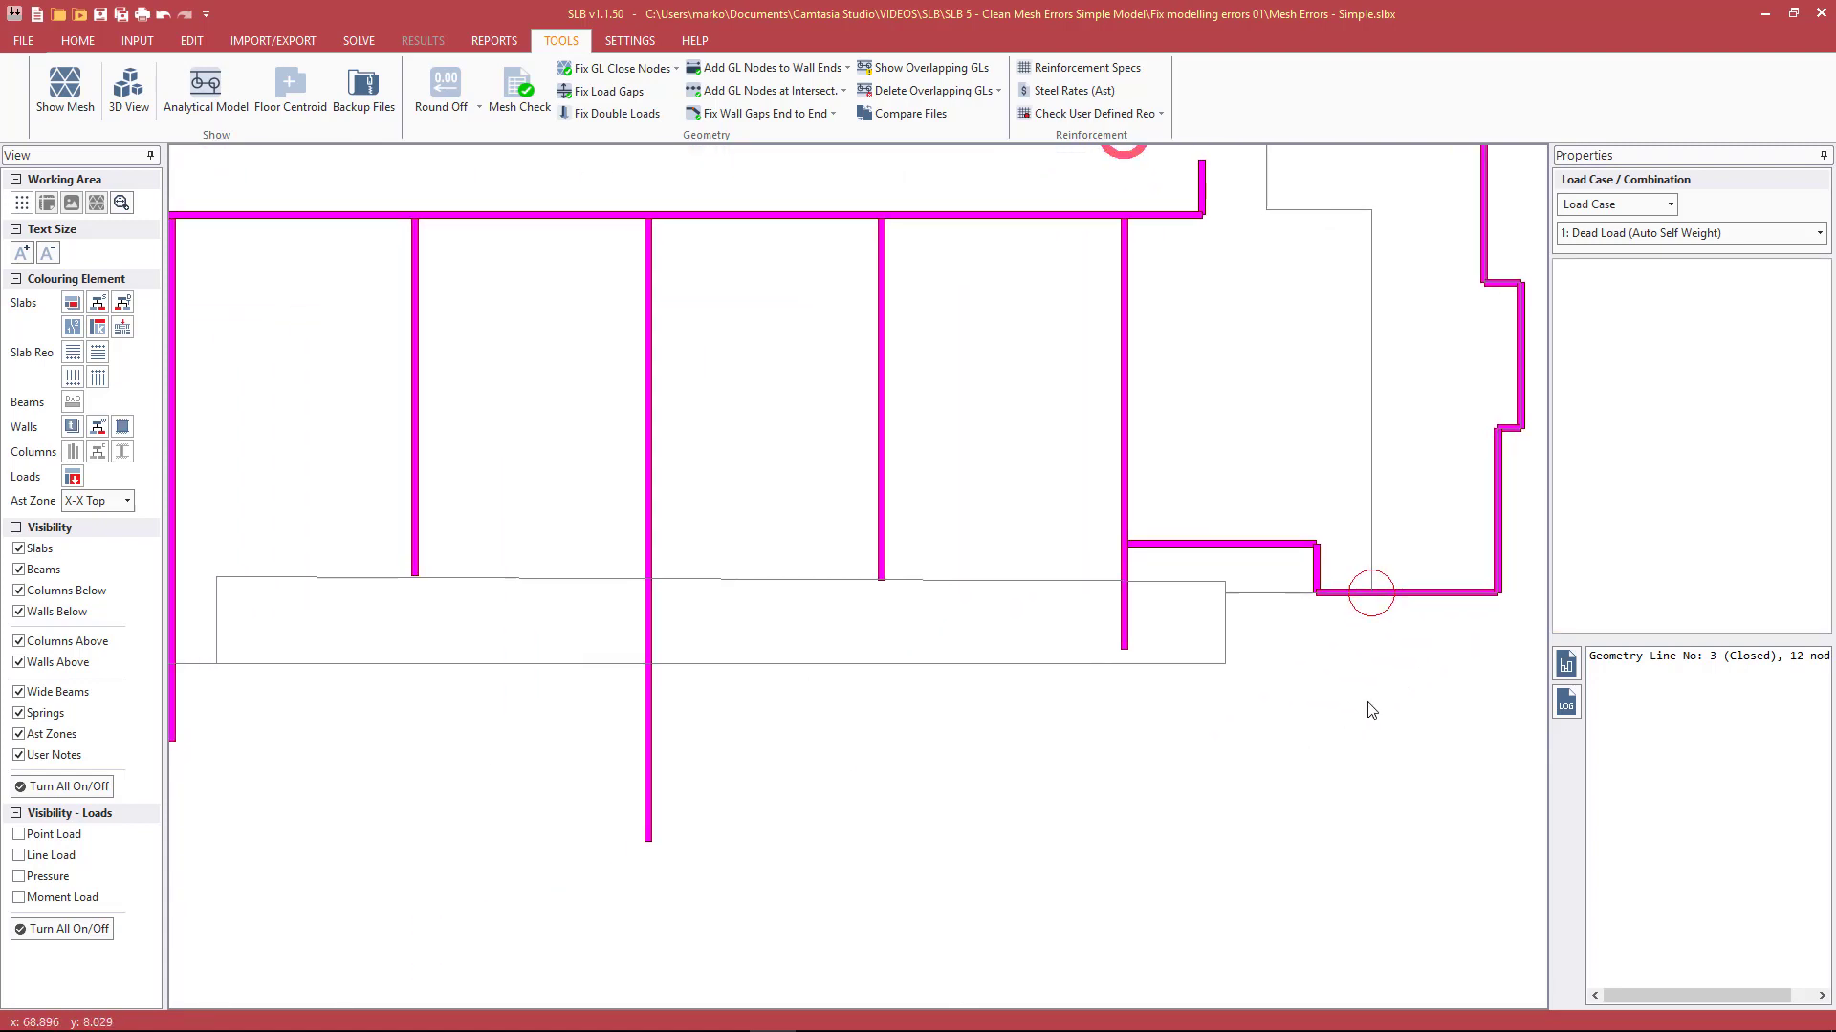
pyautogui.hscroll(-2, 1075, 799)
pyautogui.click(1007, 775)
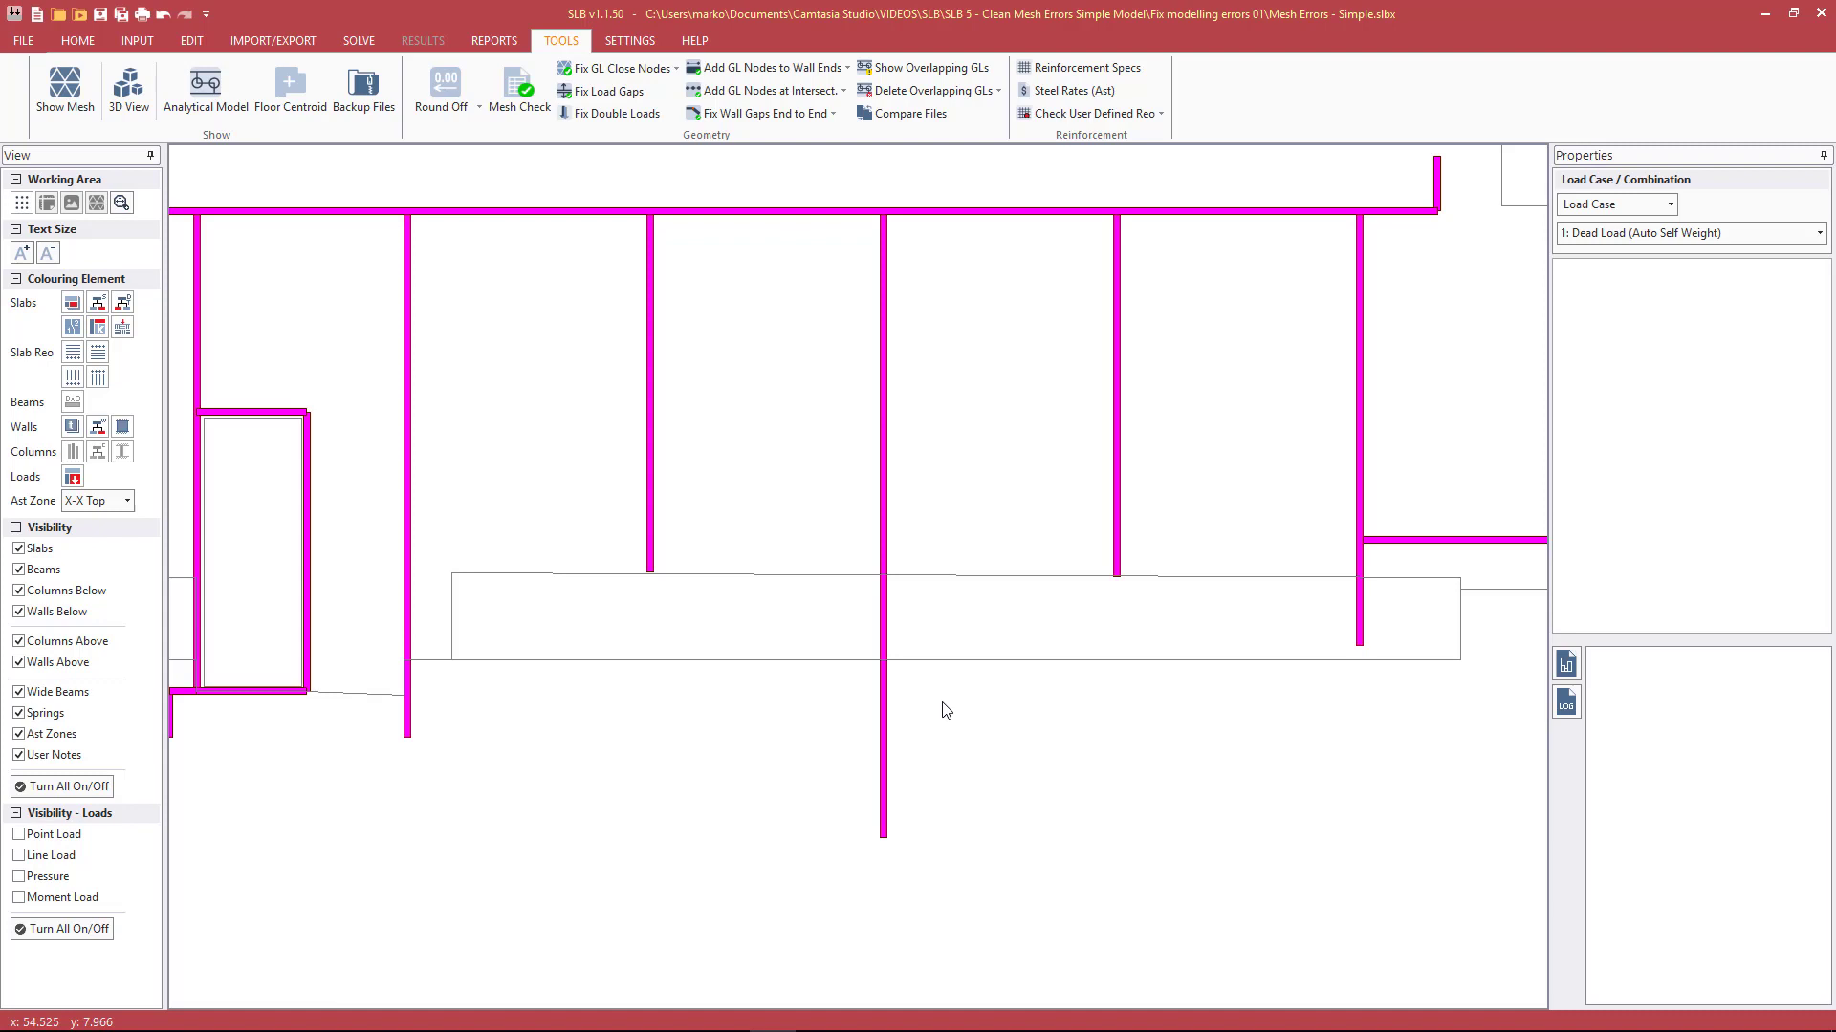
pyautogui.hotkey('shift', 'e')
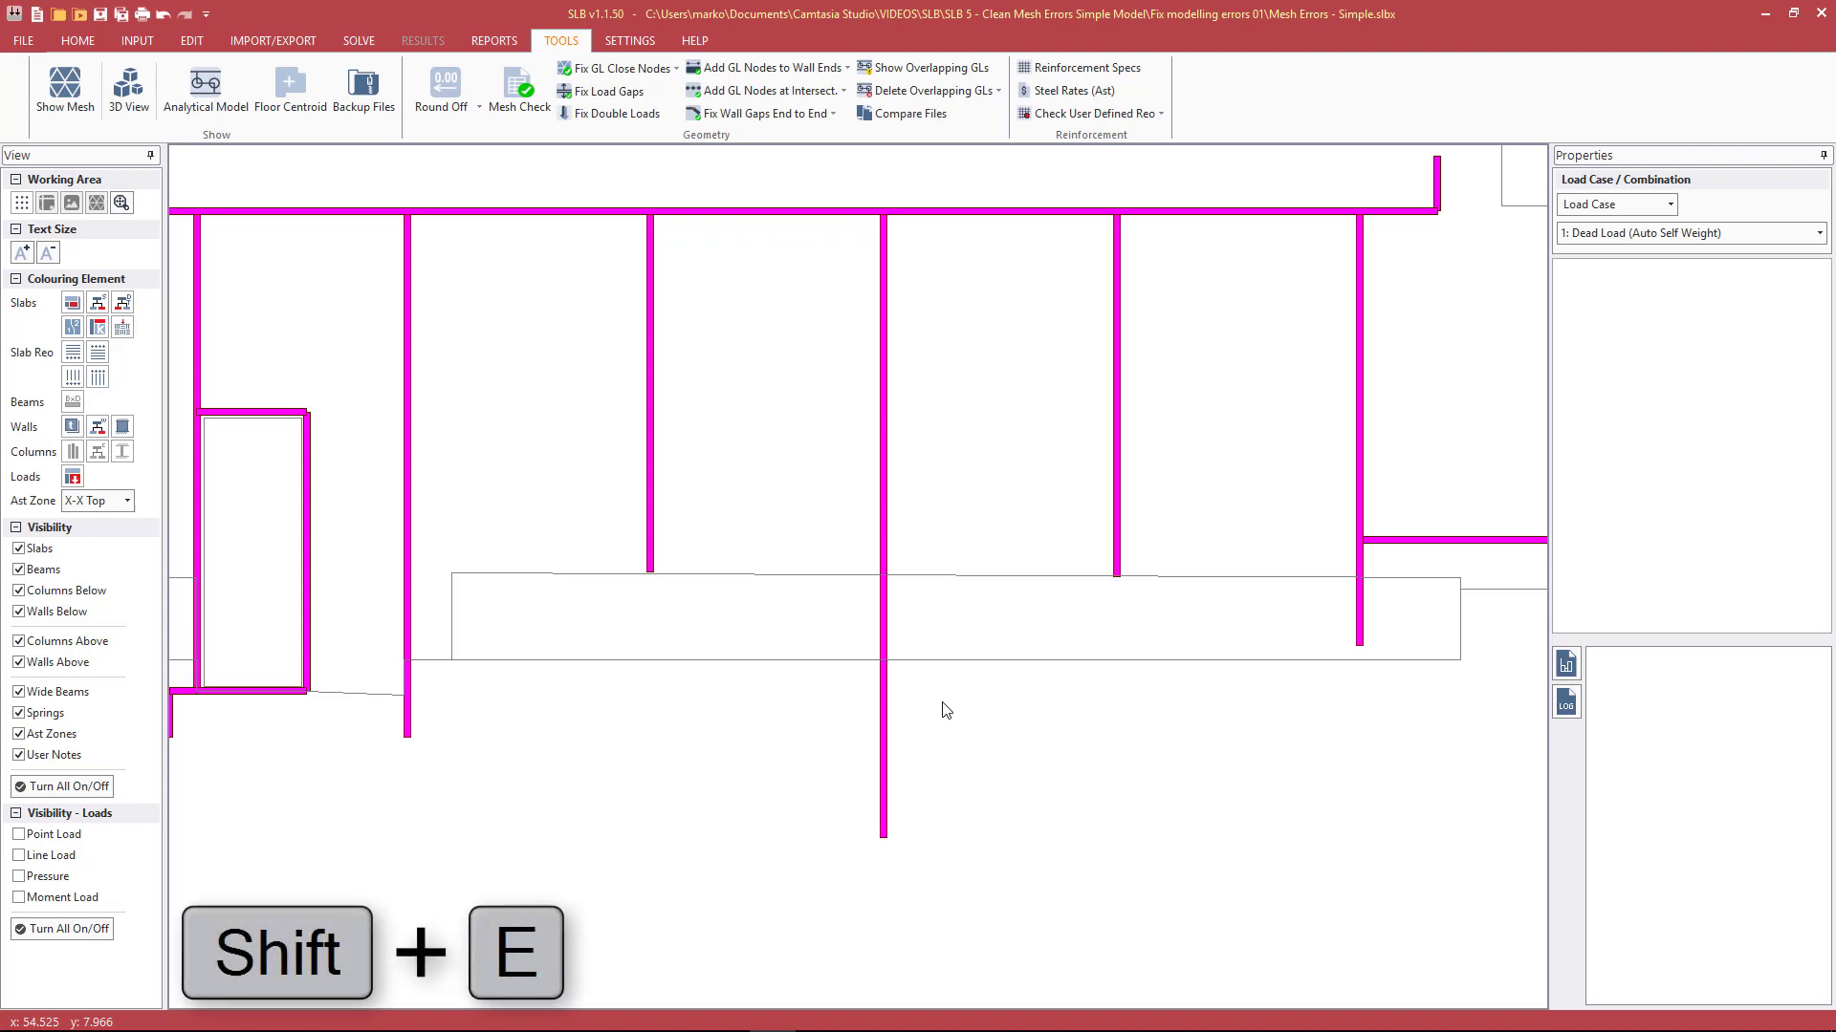
pyautogui.click(956, 584)
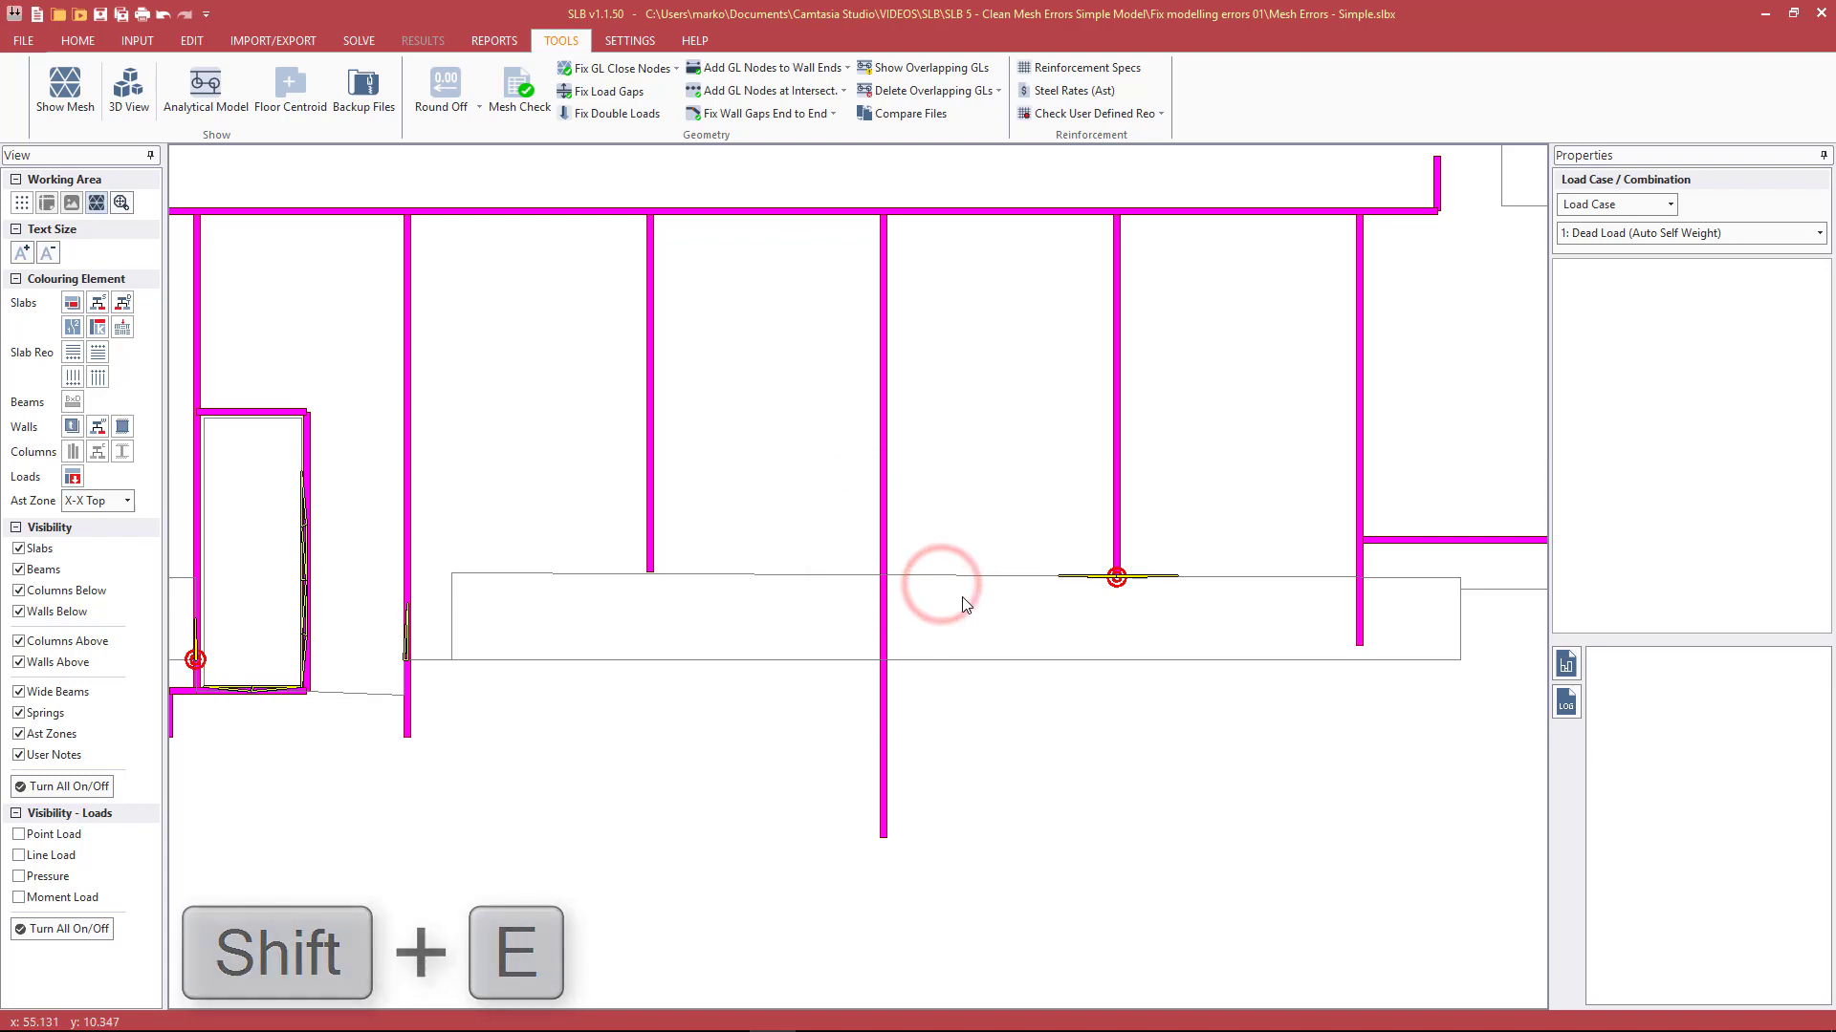
pyautogui.scroll(-1, 932, 600)
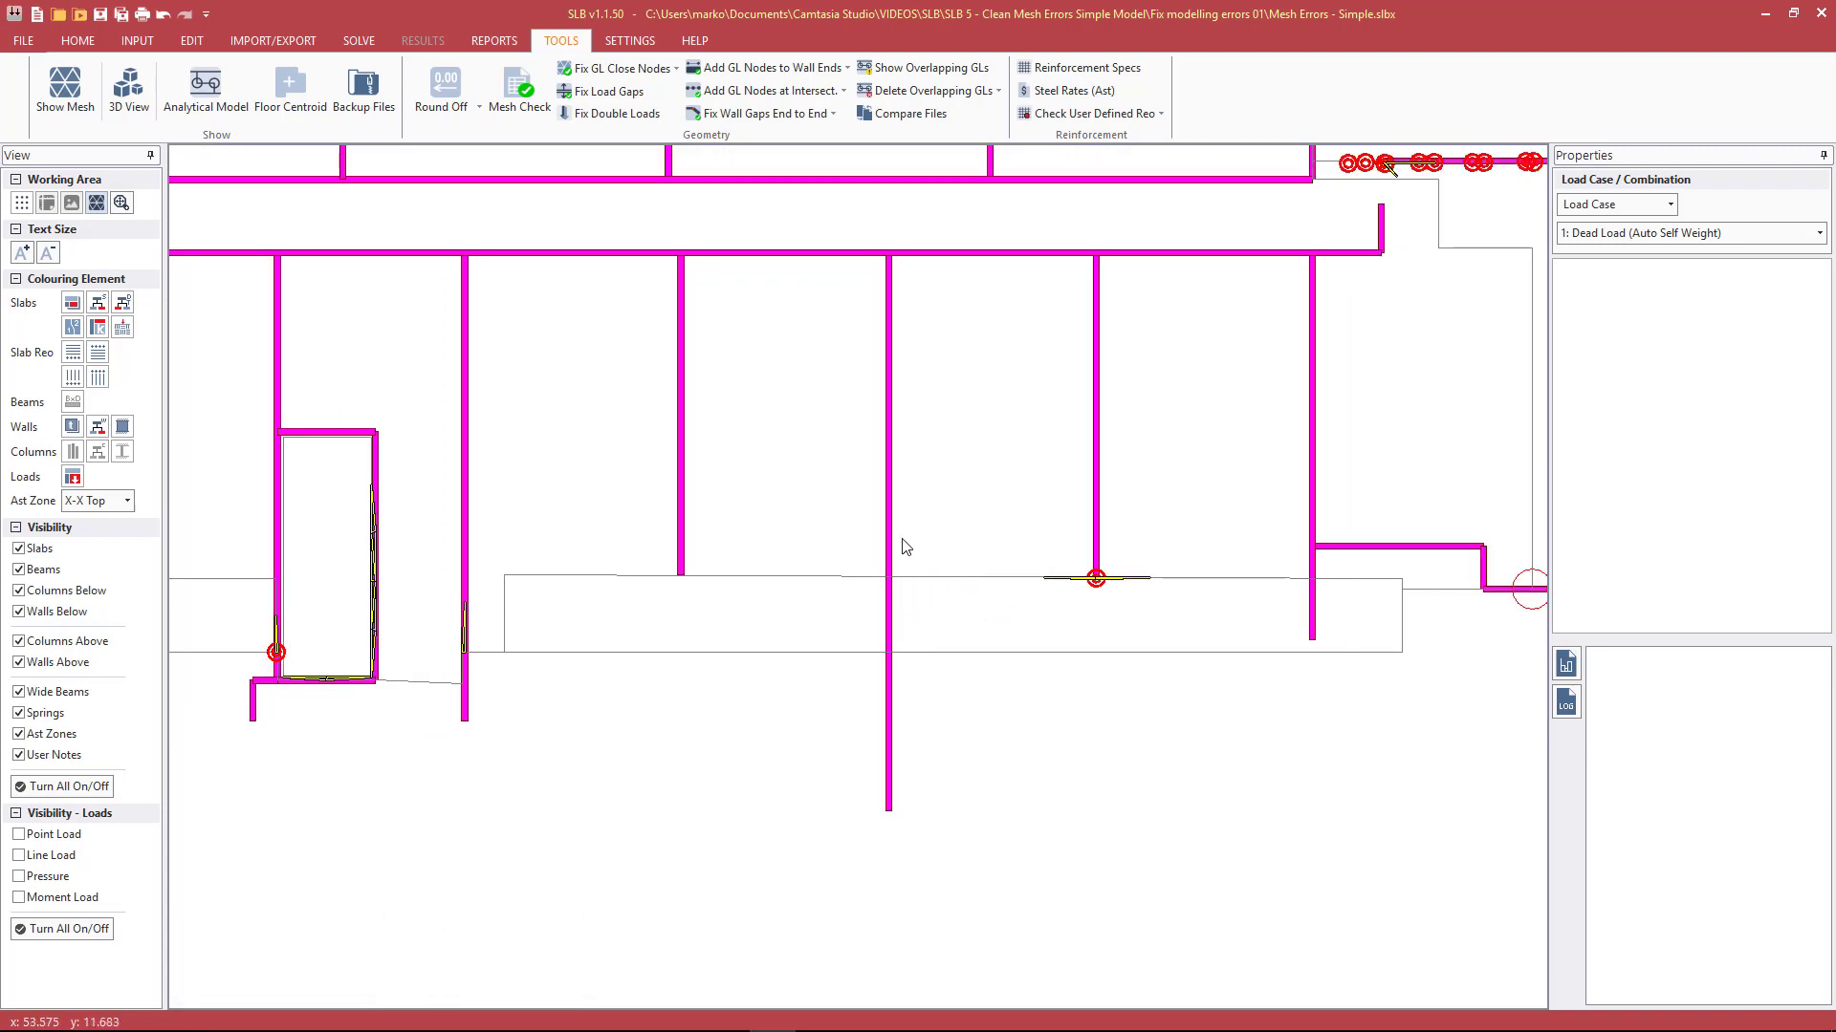
pyautogui.scroll(1, 906, 547)
pyautogui.scroll(1, 1018, 602)
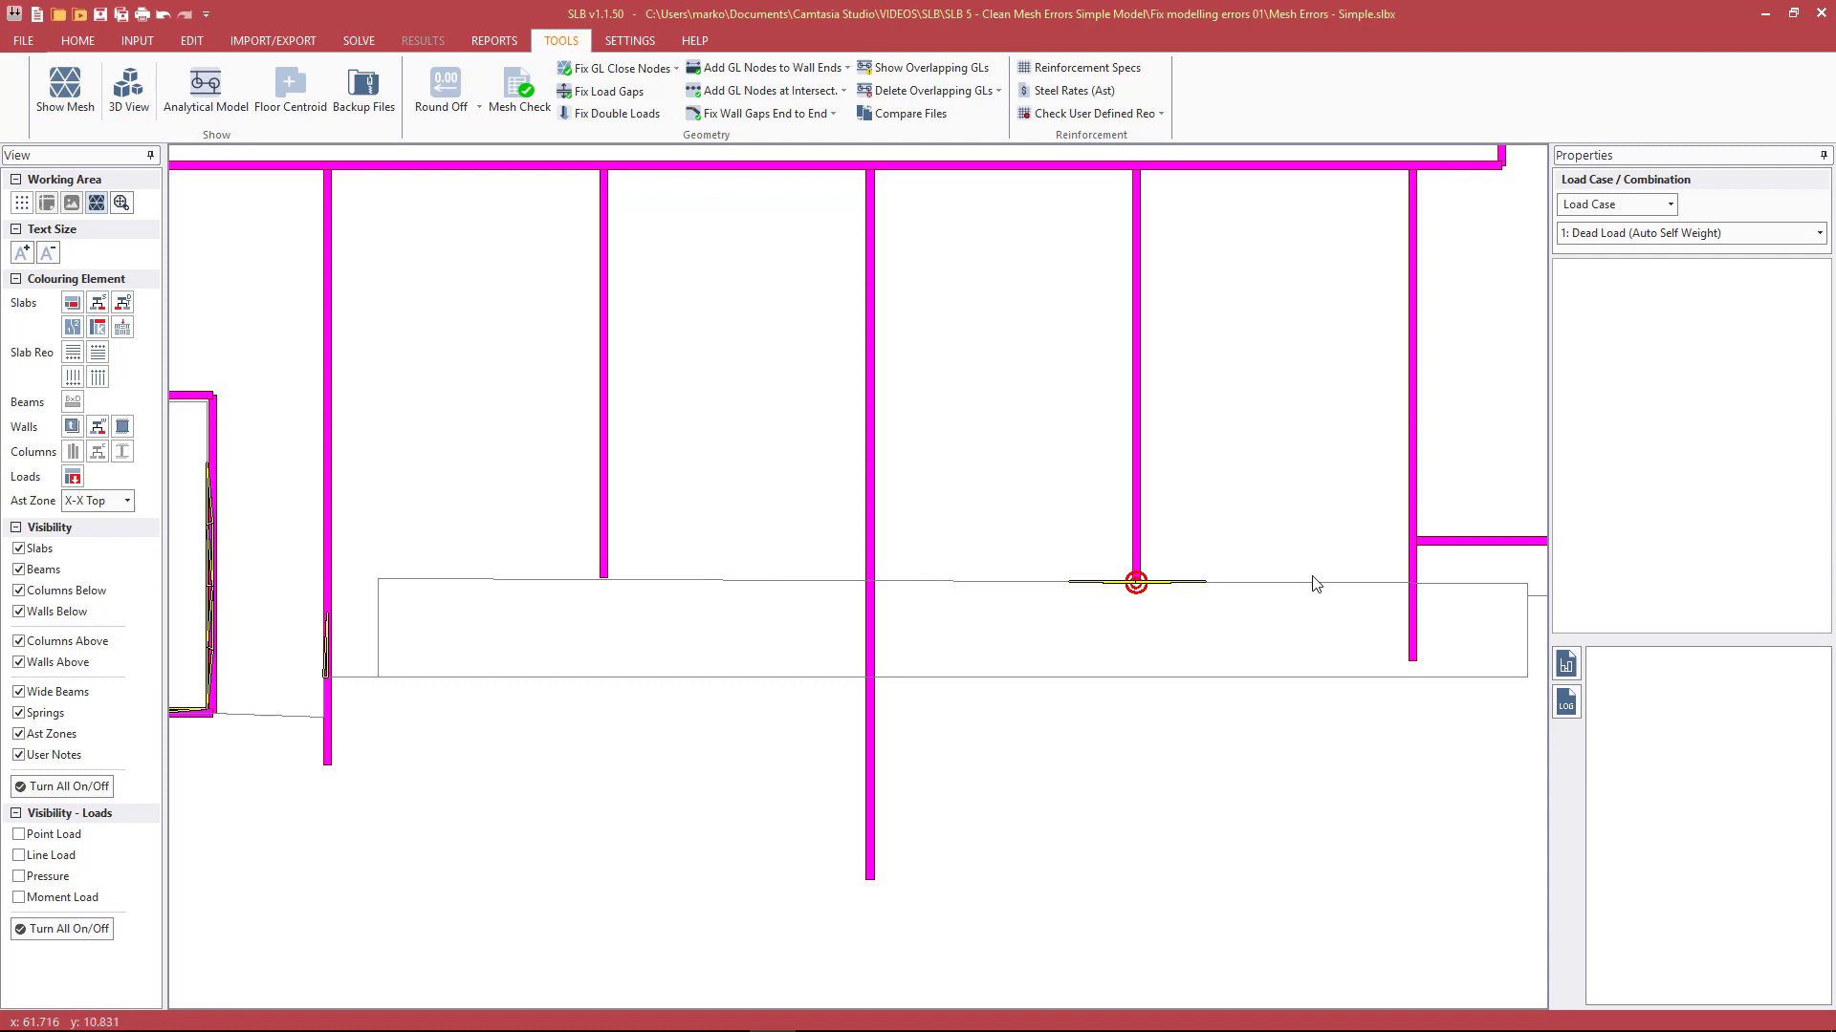
# Step: Set the lower end of the short wall near the rectangular slab outline's left end as master and align the outline's upper edge to it in Y
pyautogui.click(604, 553)
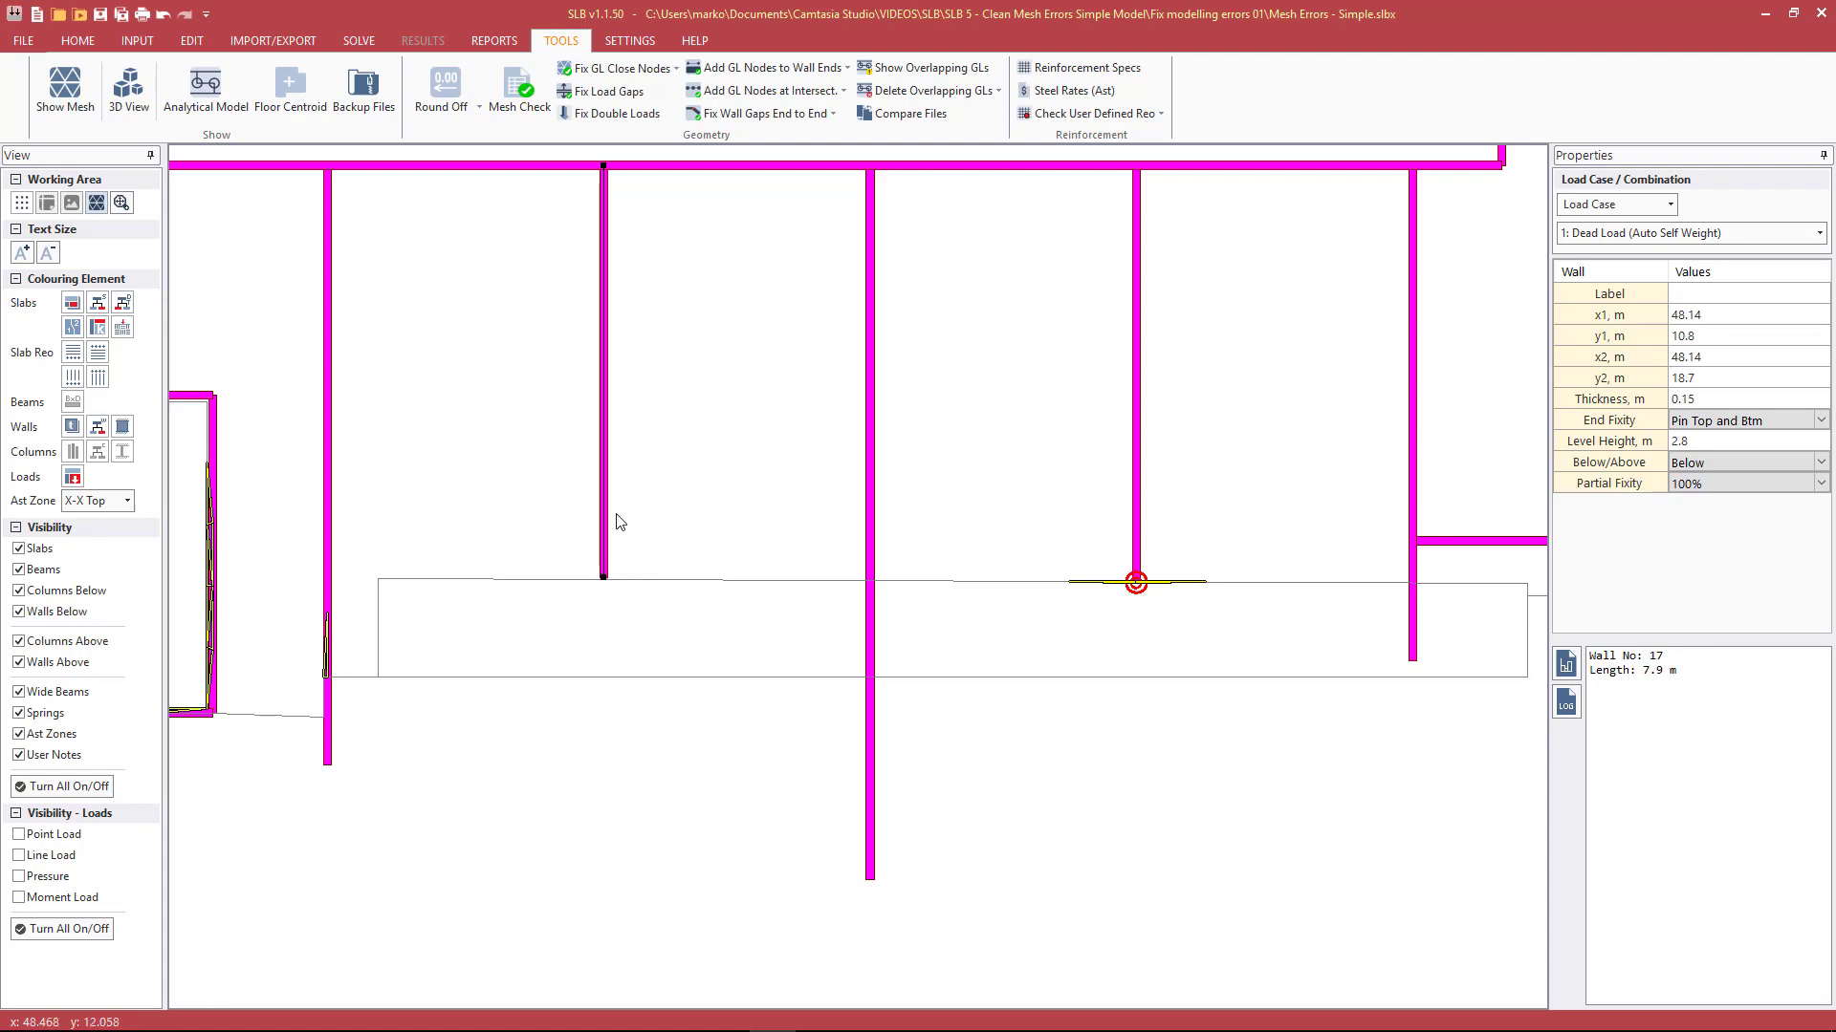
pyautogui.rightClick(604, 579)
pyautogui.click(645, 663)
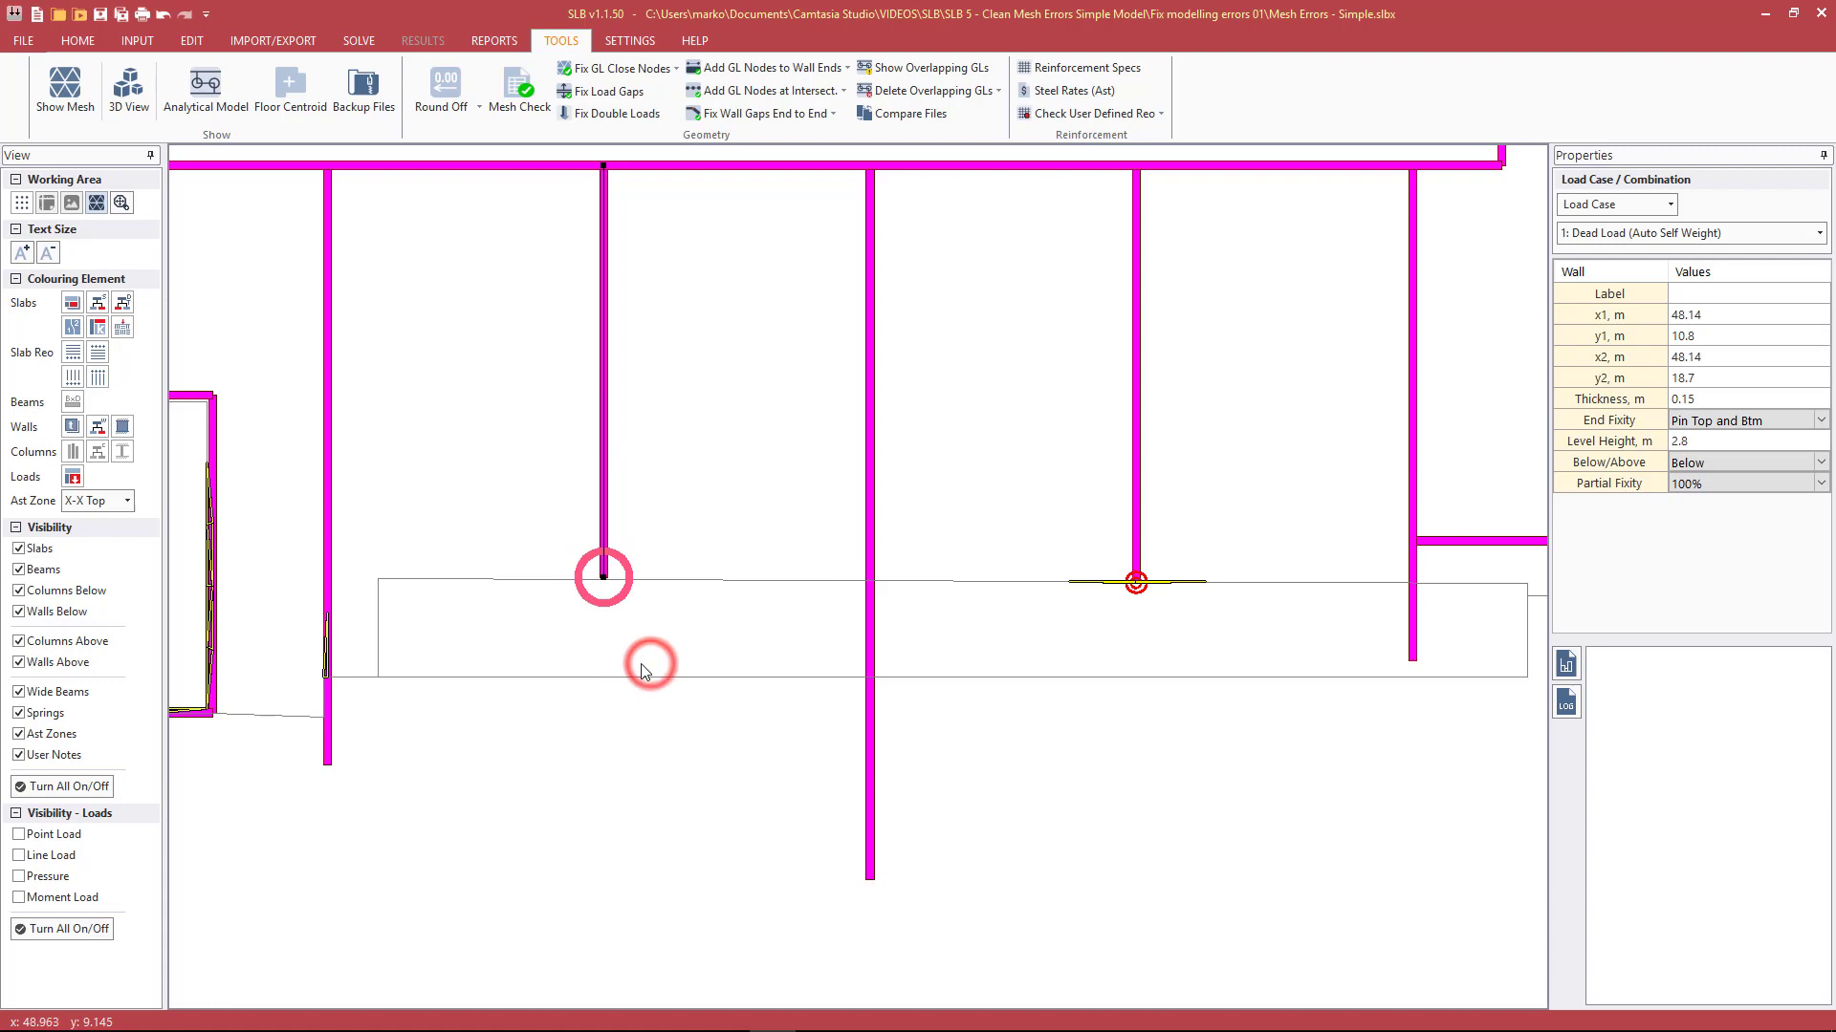
pyautogui.click(895, 580)
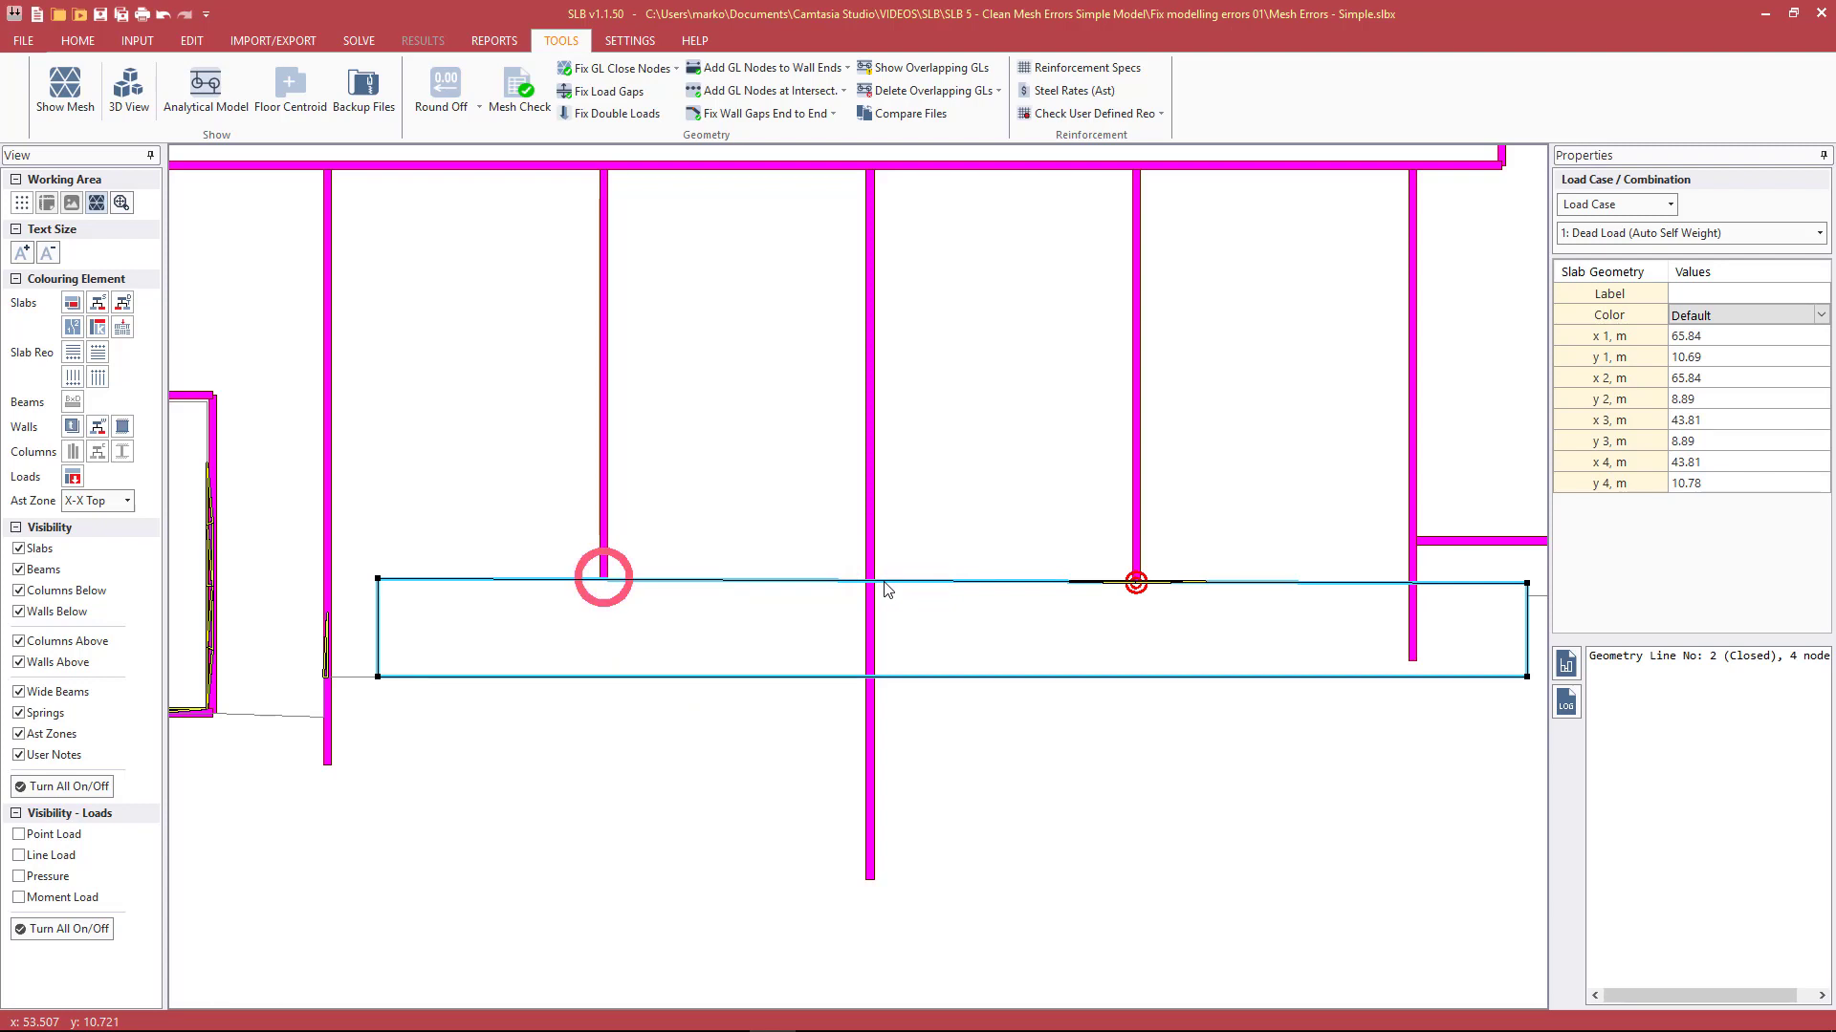
pyautogui.rightClick(885, 587)
pyautogui.click(944, 799)
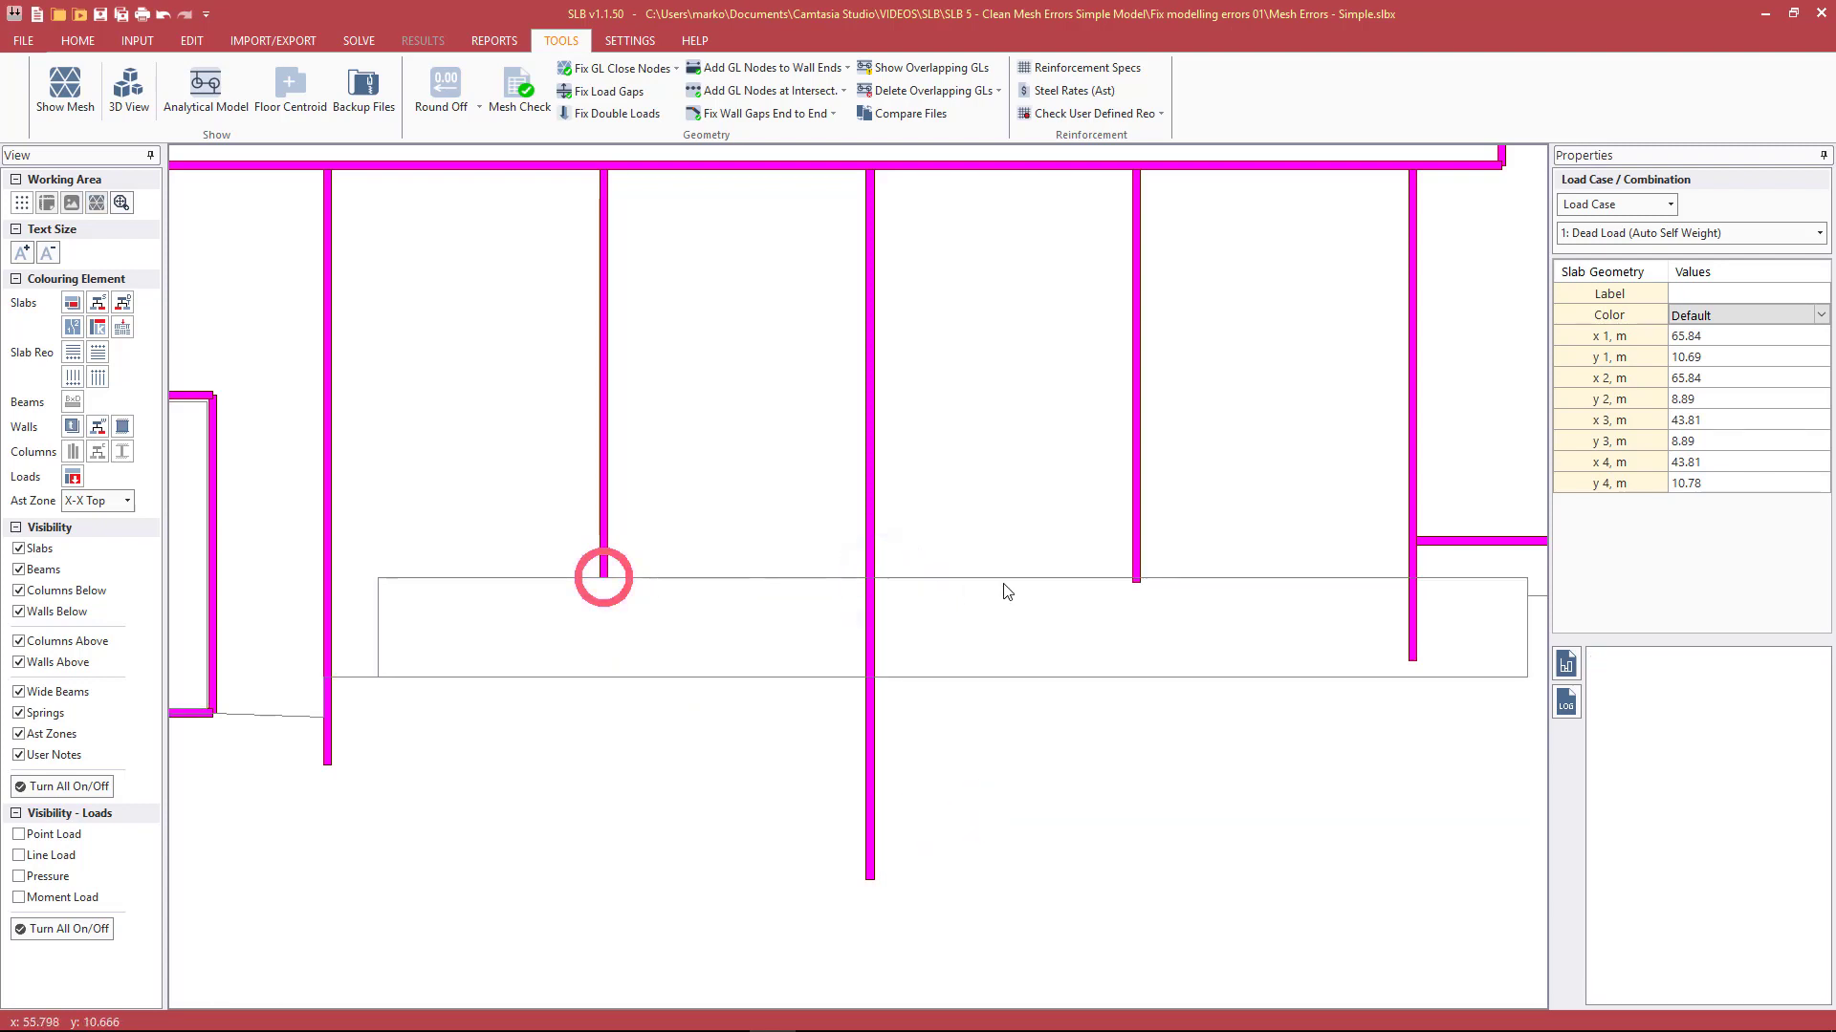
# Step: Extend the lower end of the 8 m wall past the rectangular slab outline's upper edge with Extend with Mouse and Clip
pyautogui.click(1135, 524)
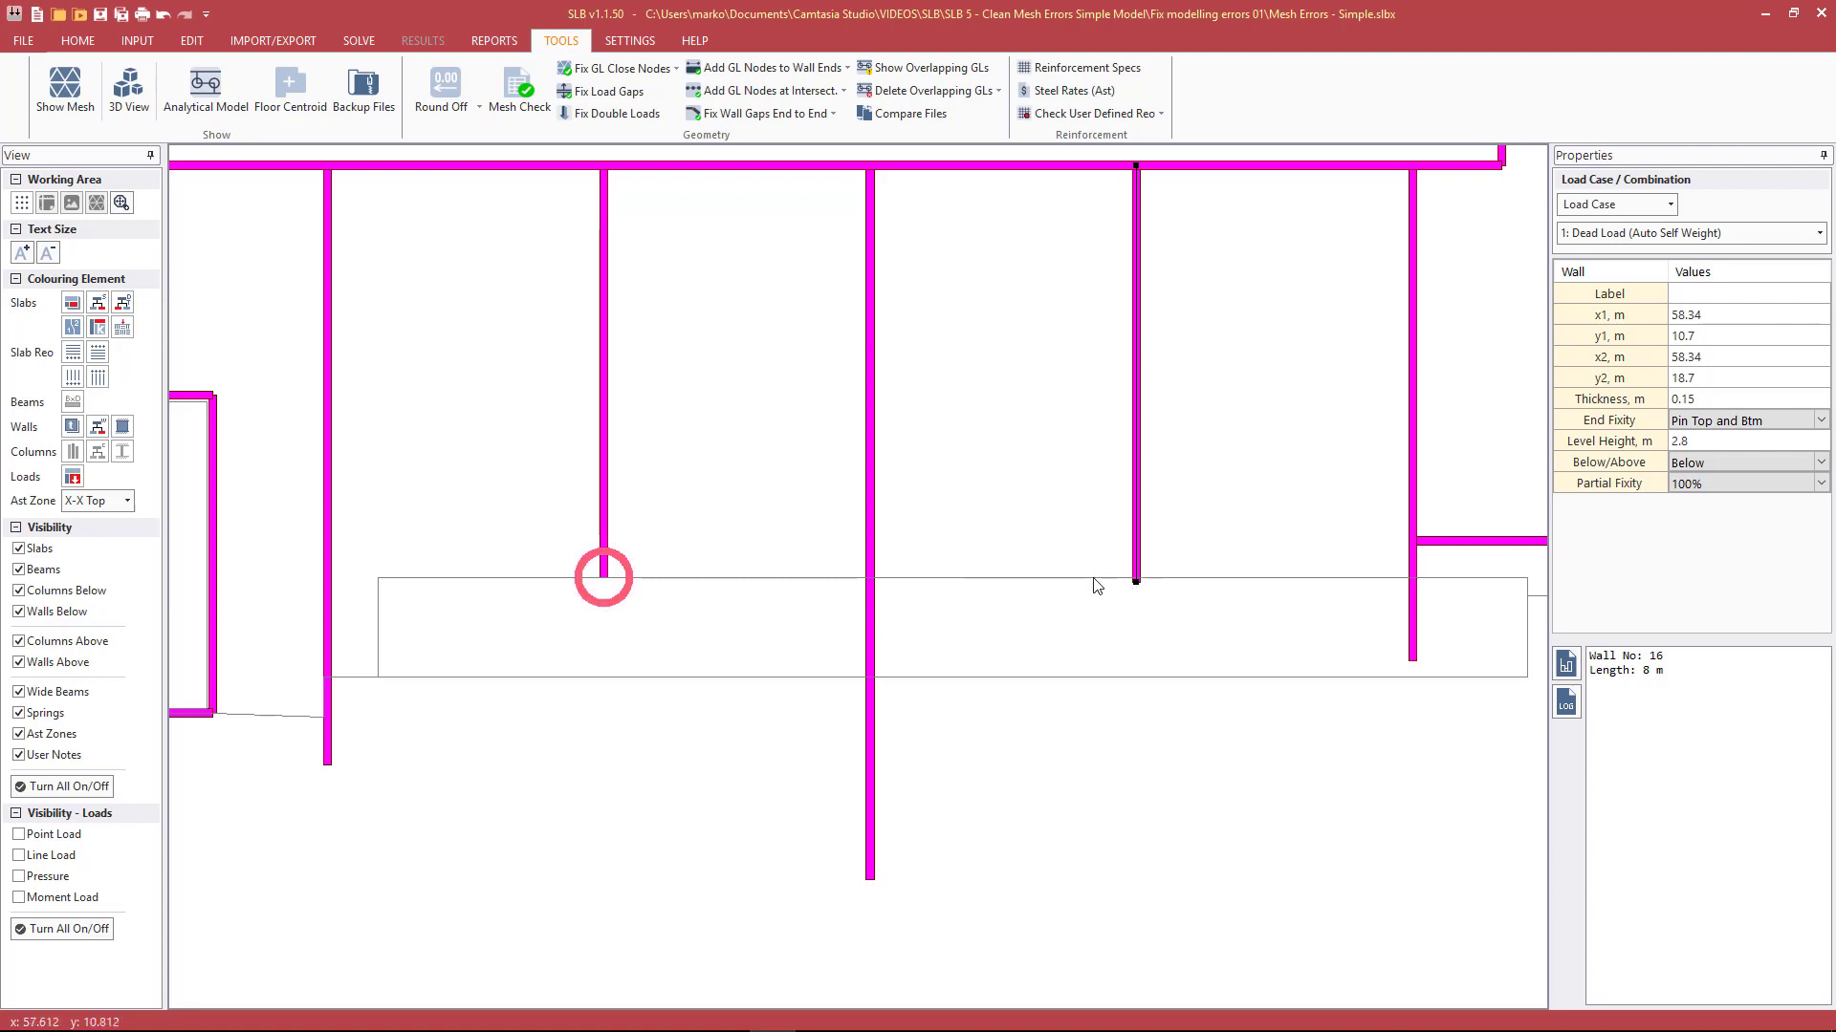
pyautogui.rightClick(1135, 582)
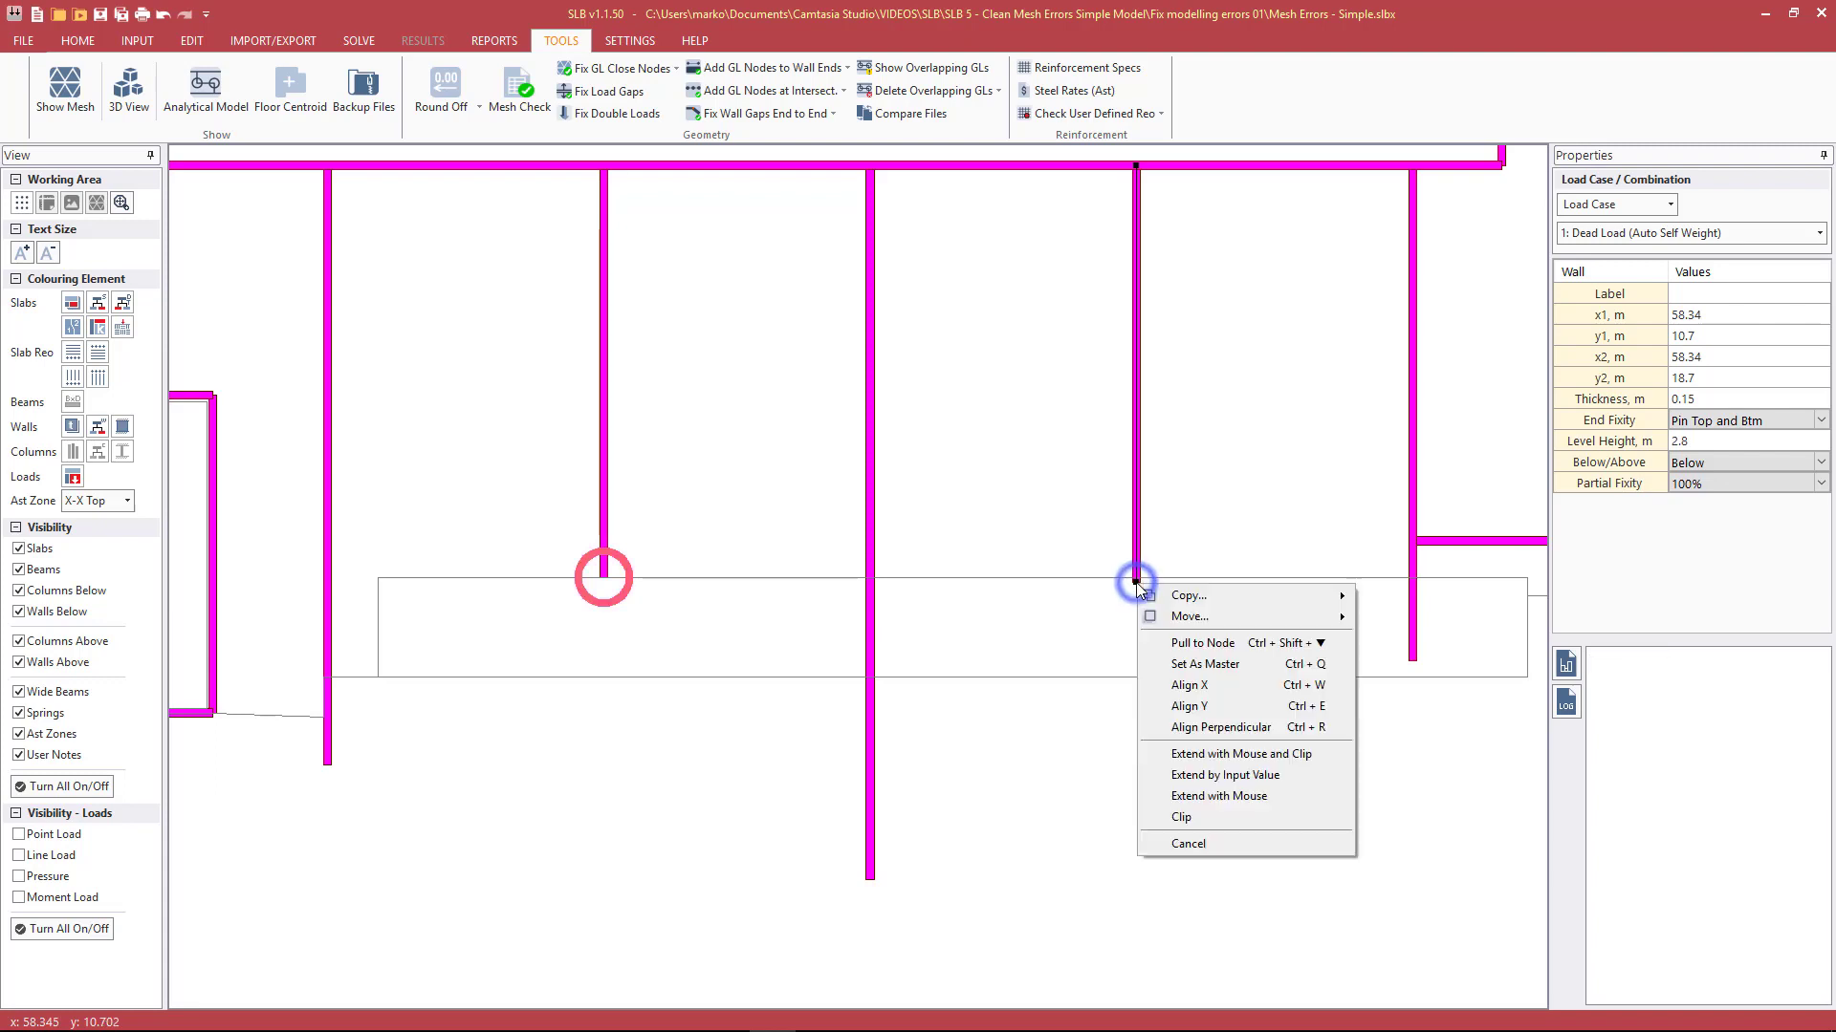
pyautogui.click(1210, 755)
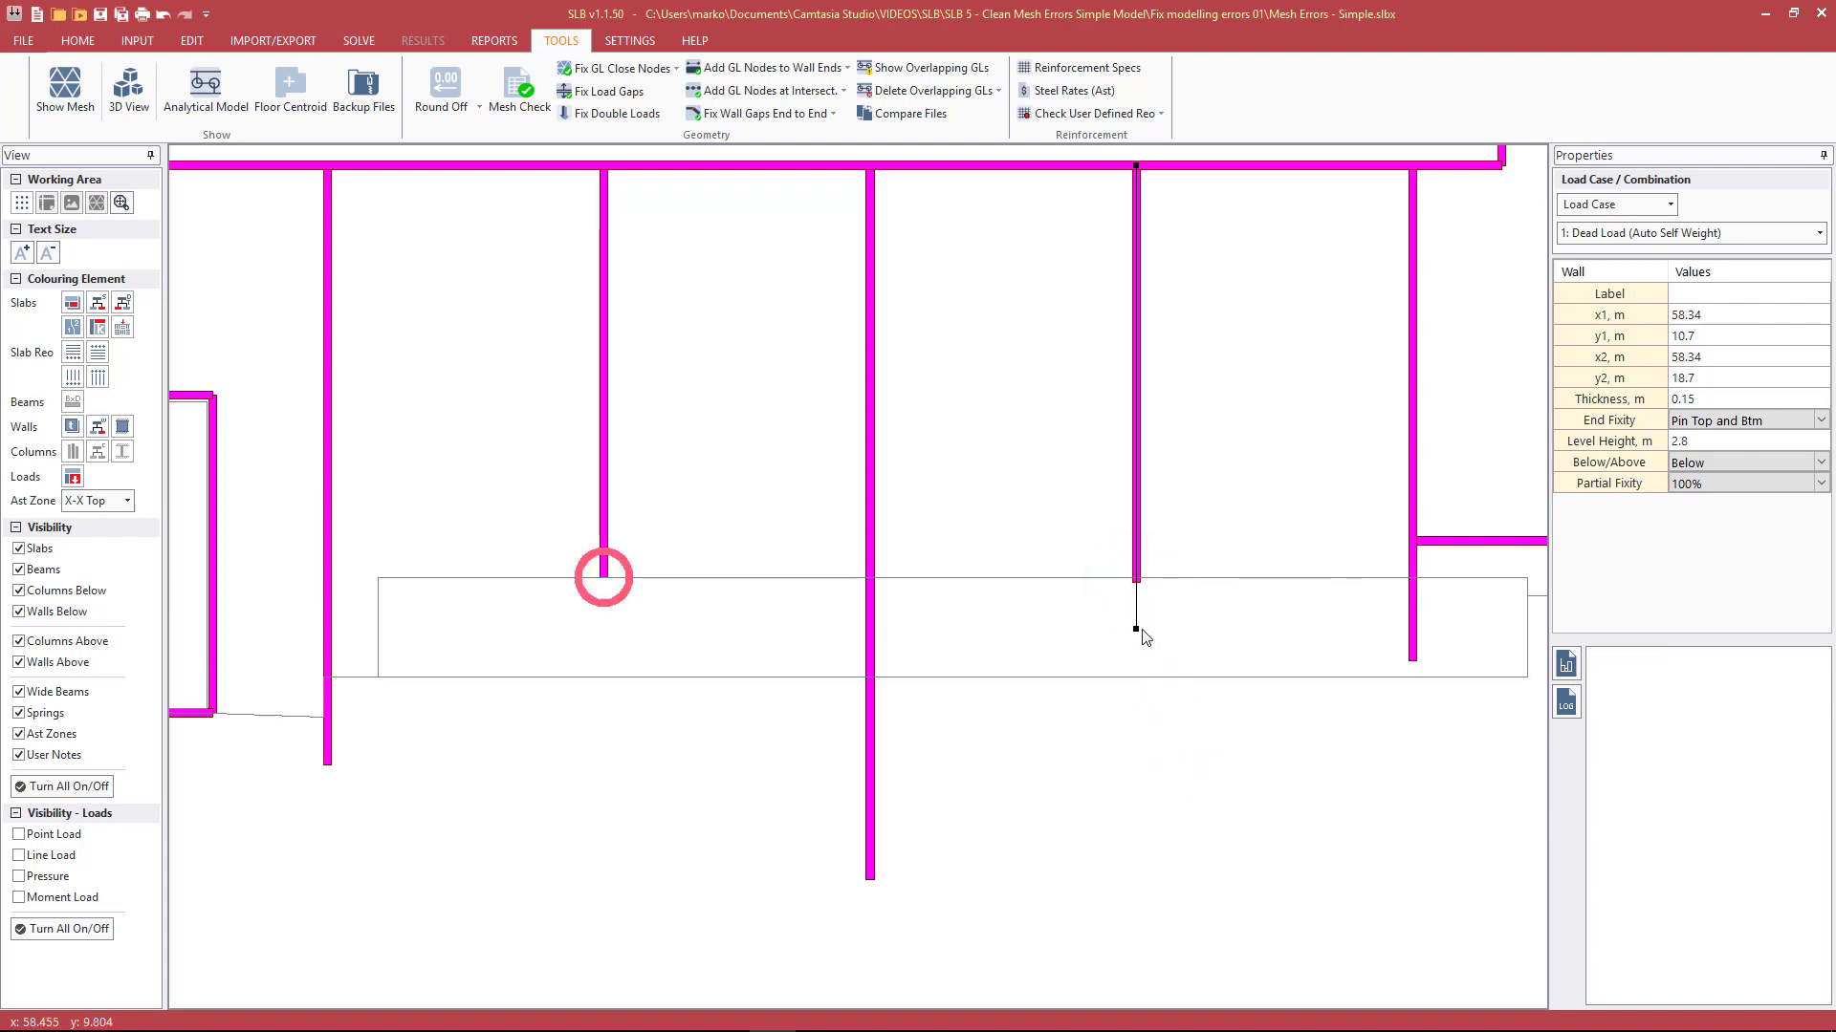
pyautogui.click(1142, 629)
pyautogui.click(1286, 504)
pyautogui.scroll(-1, 1285, 509)
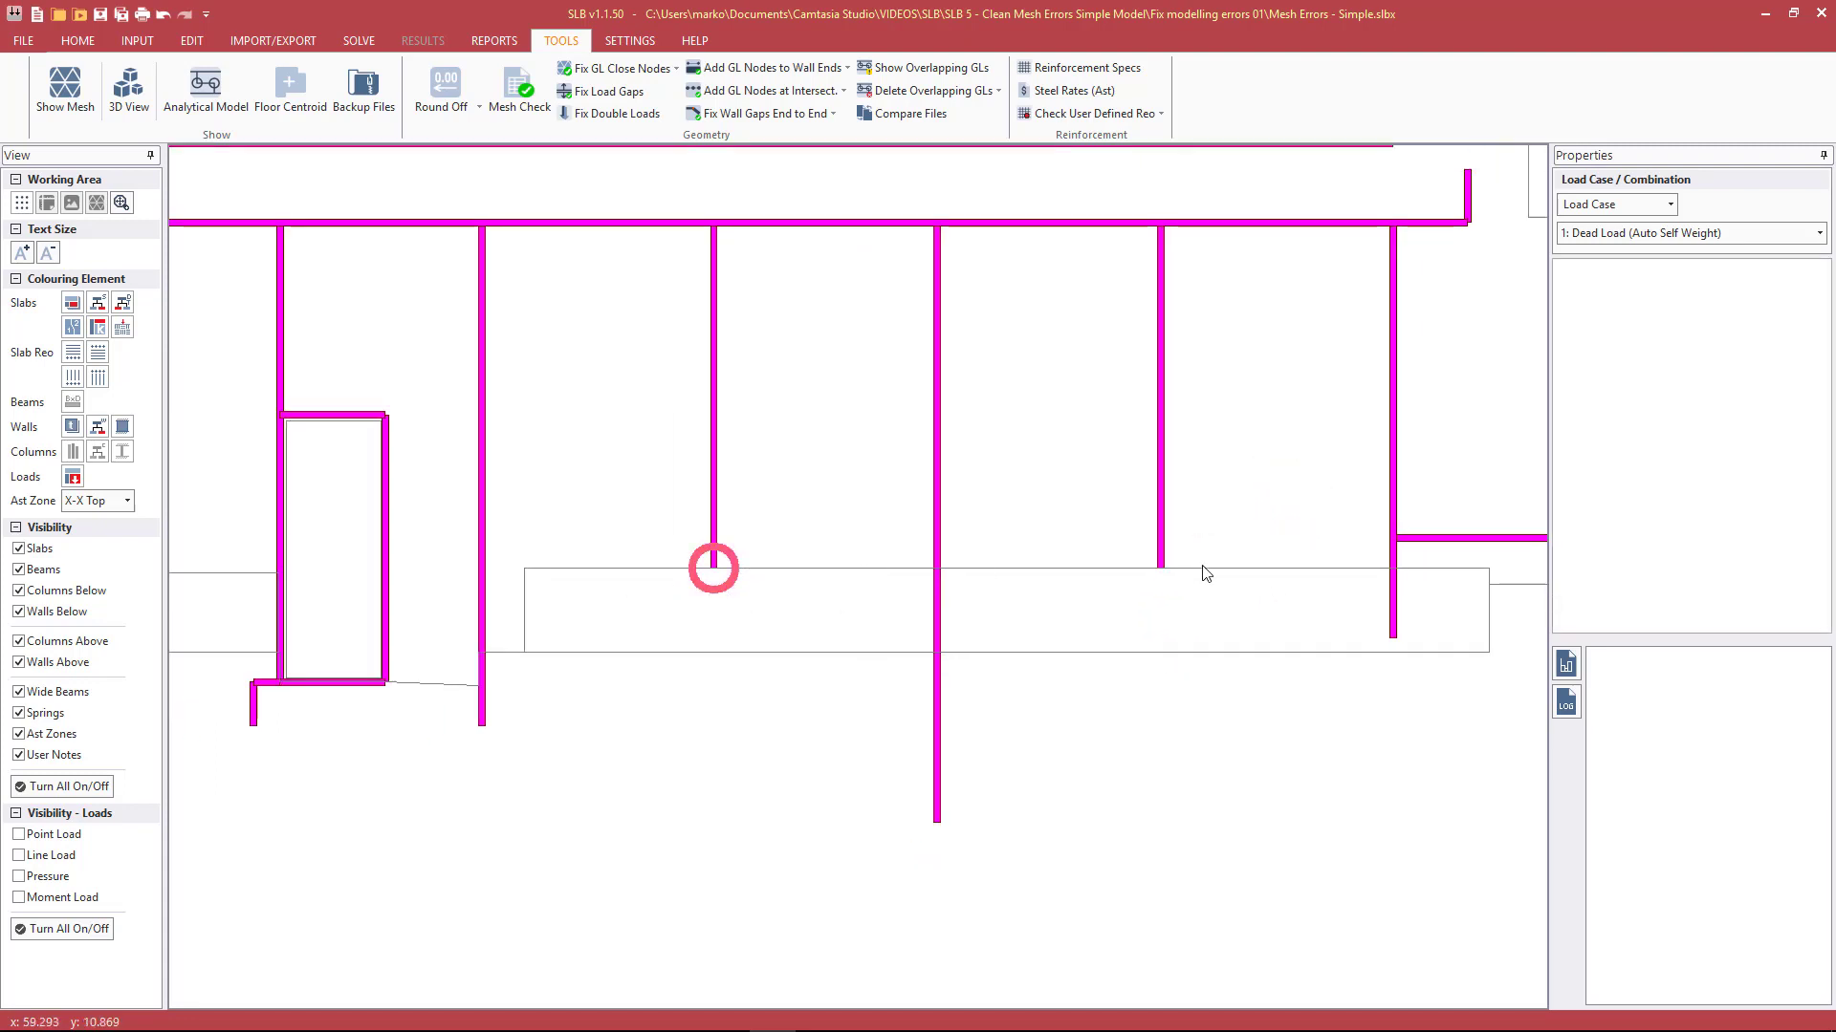
# Step: Show the mesh error markers around the narrow rectangular opening and the walls on both sides of it
pyautogui.scroll(-1, 586, 697)
pyautogui.moveTo(652, 692)
pyautogui.mouseDown(button='middle')
pyautogui.moveTo(688, 705)
pyautogui.moveTo(1115, 650)
pyautogui.mouseUp(button='middle')
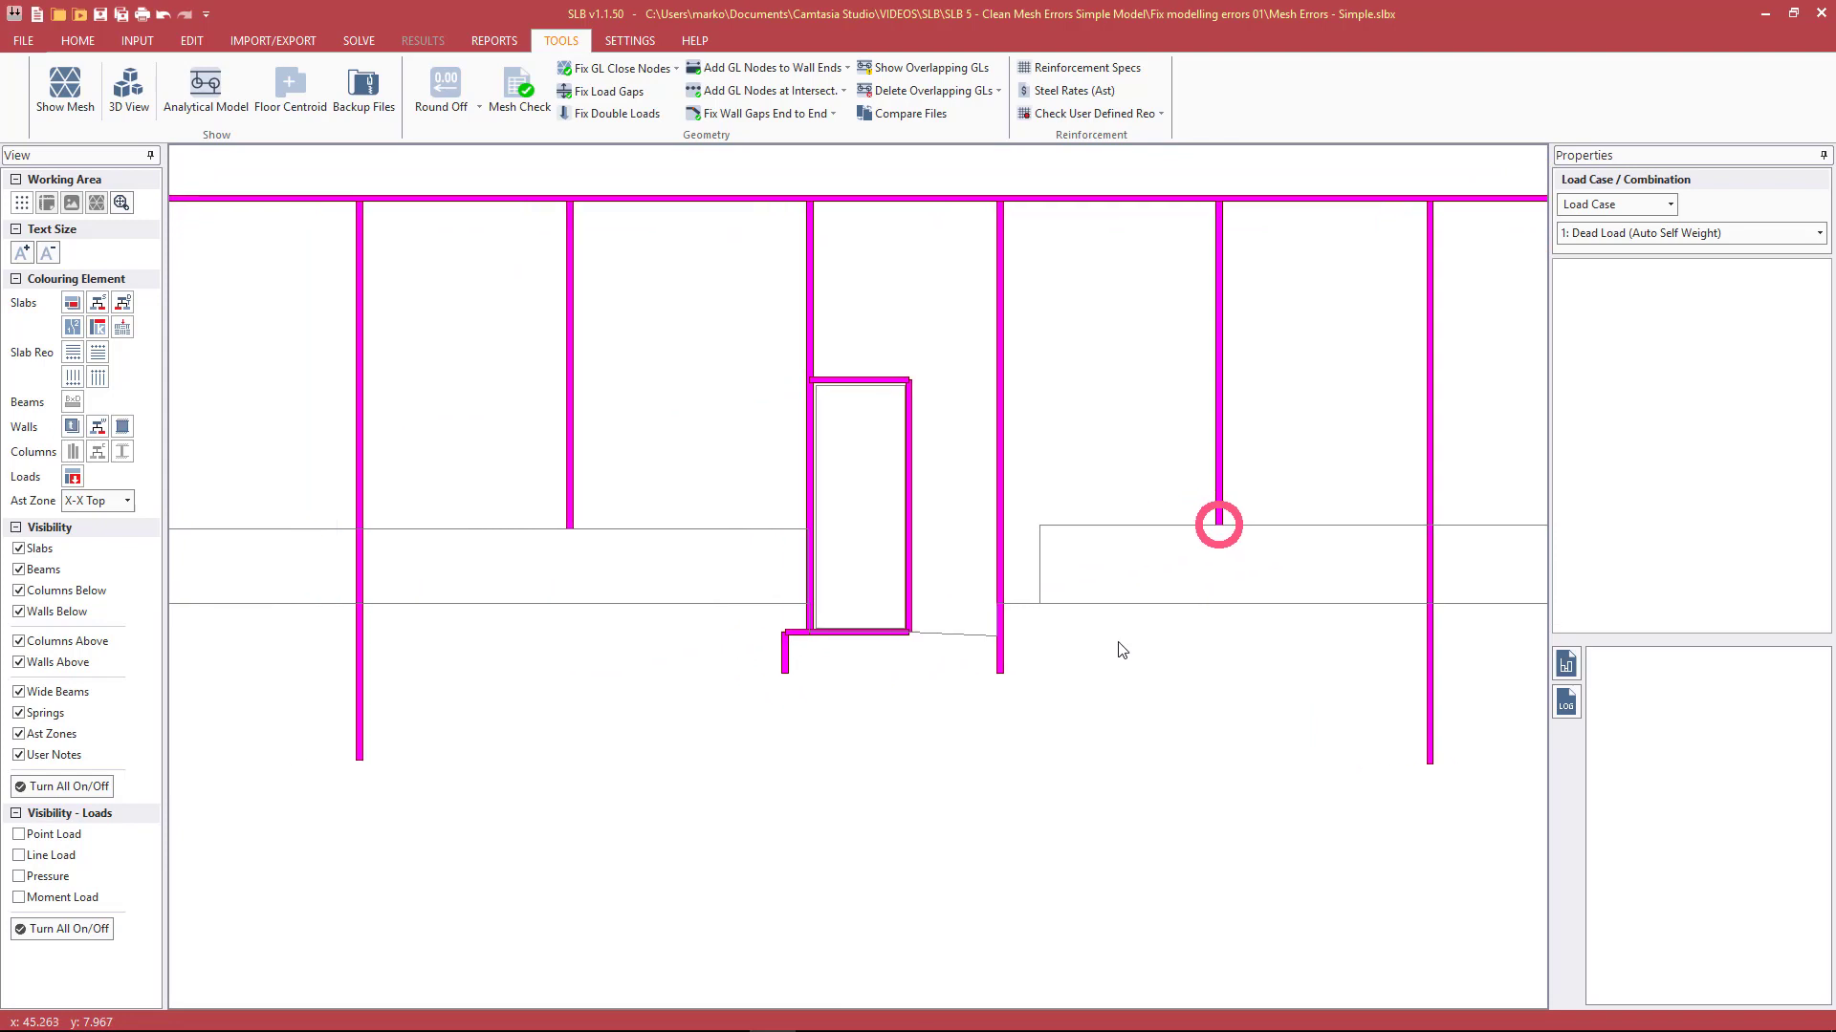
pyautogui.click(957, 585)
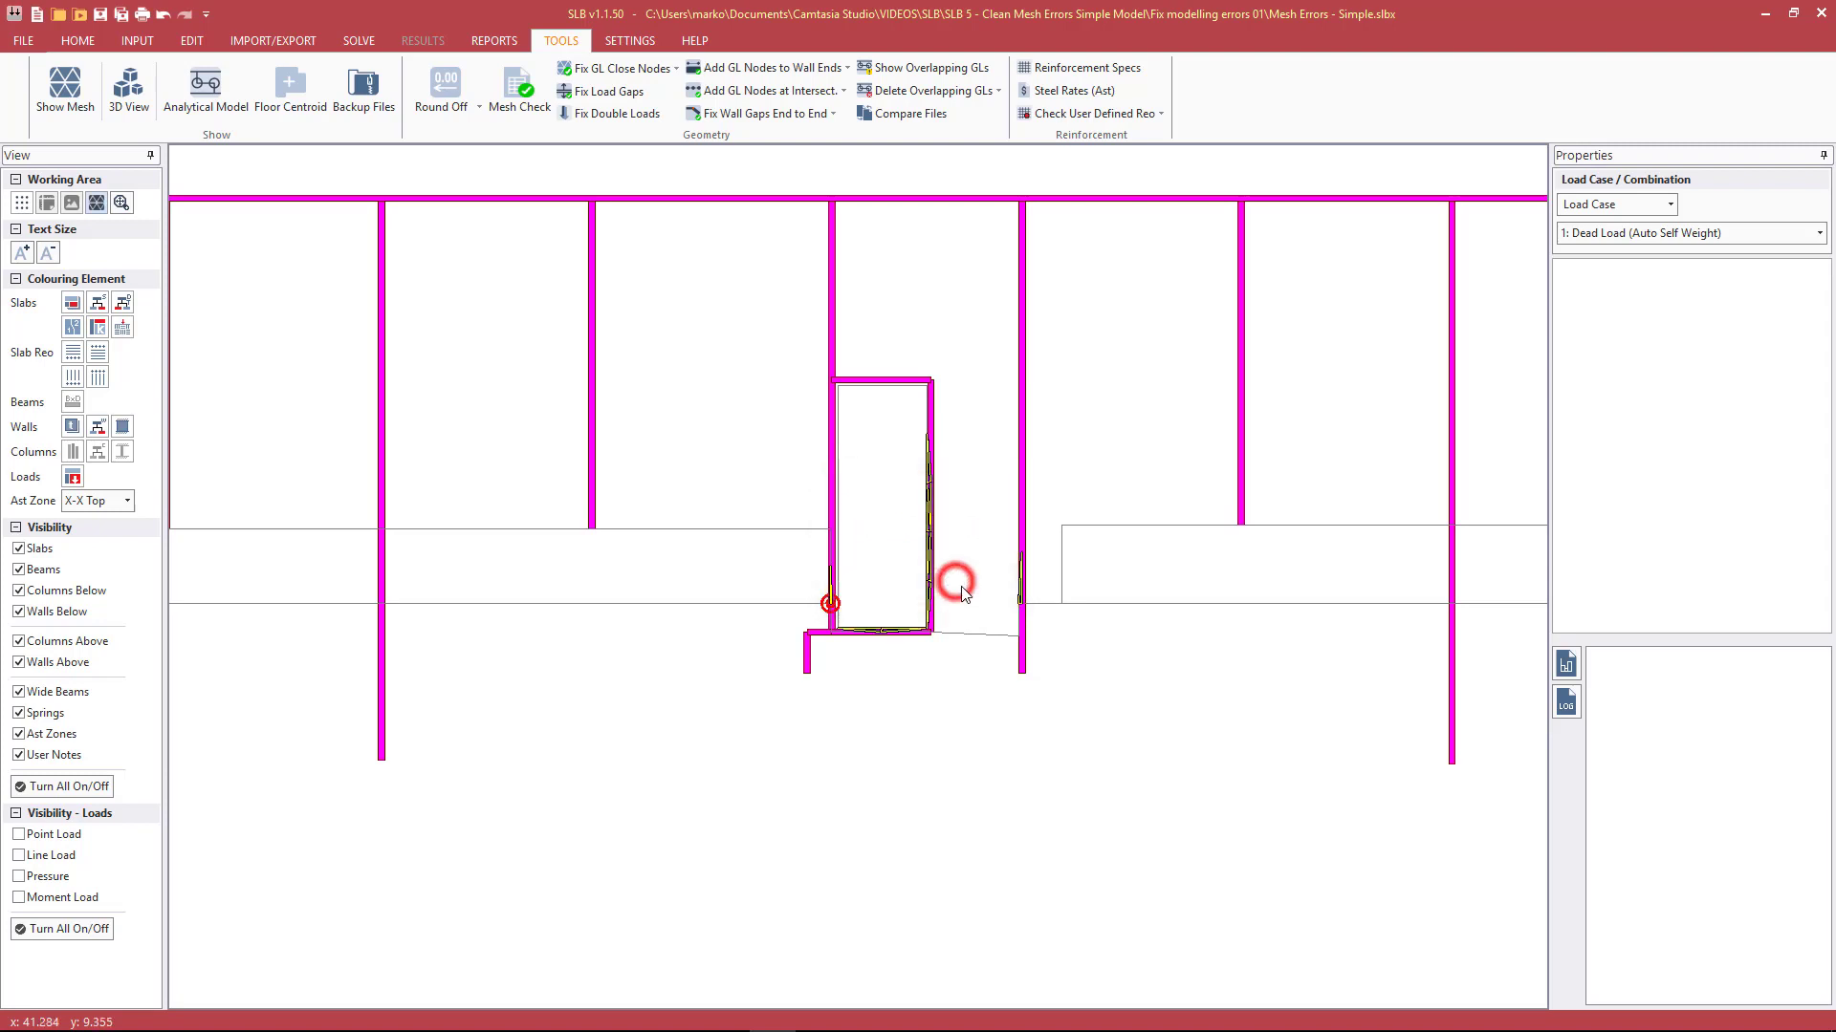
pyautogui.scroll(3, 954, 585)
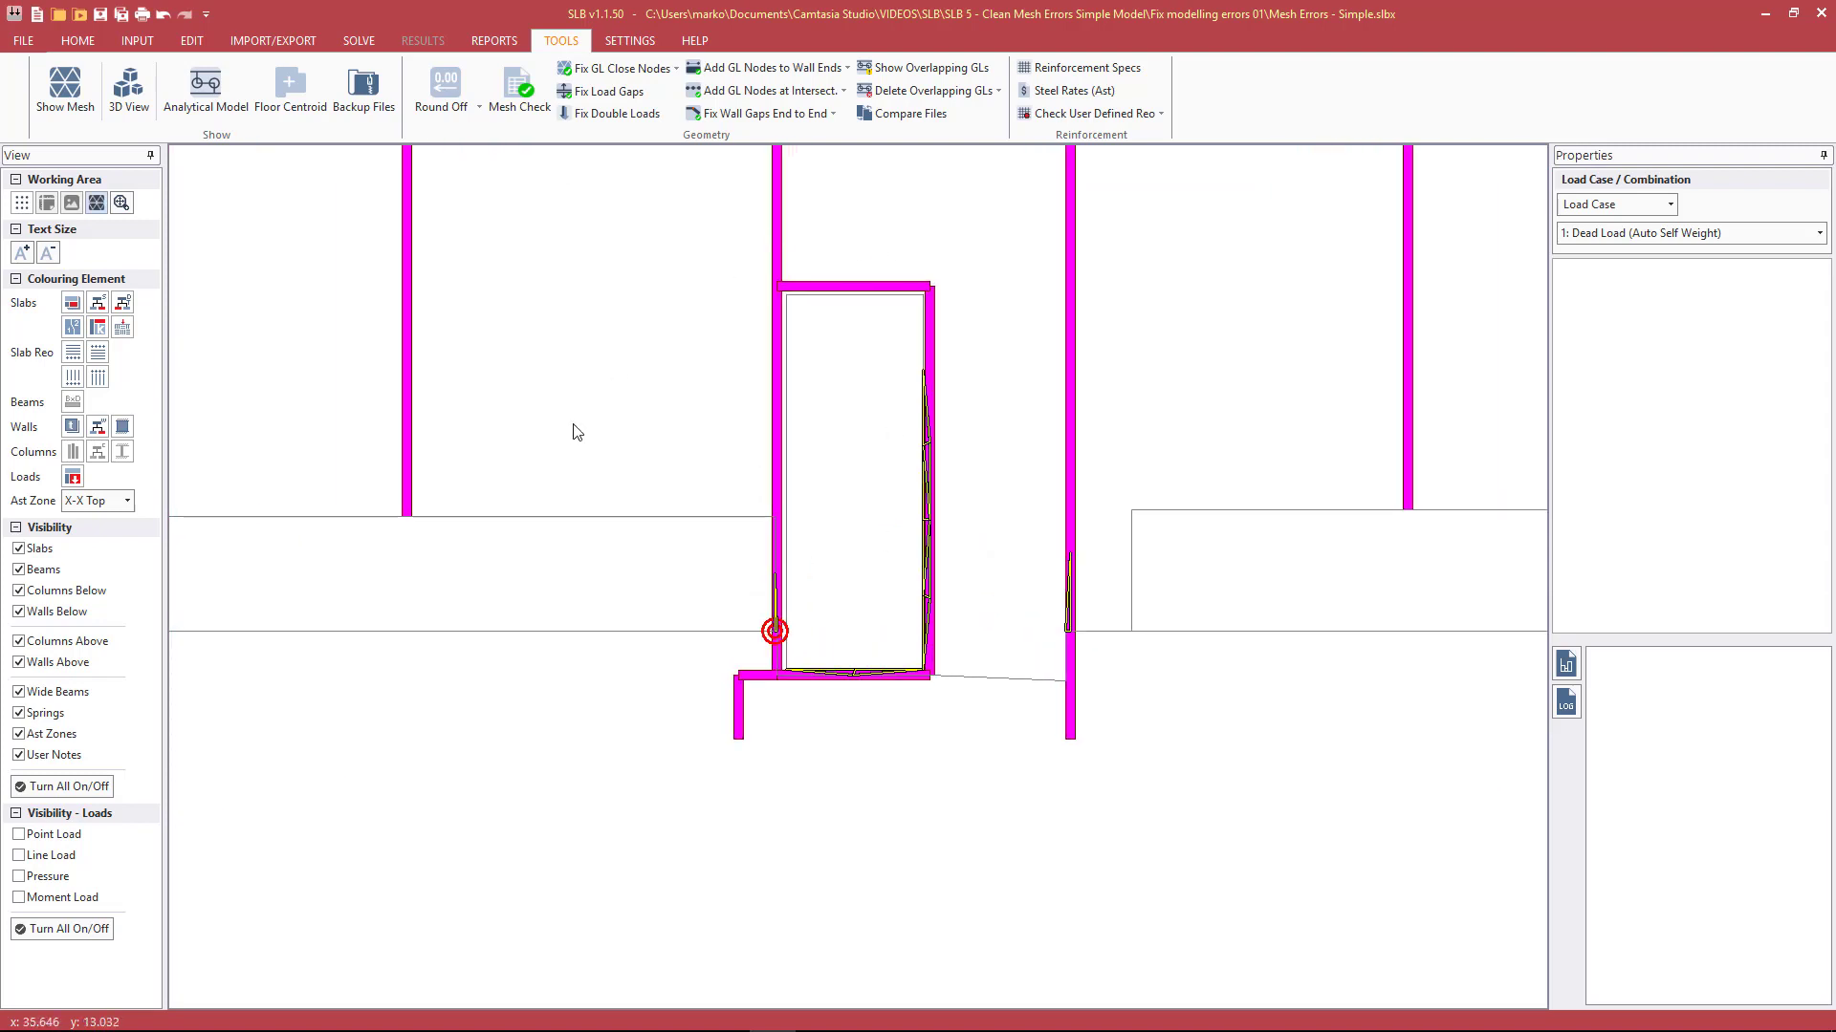
pyautogui.scroll(1, 876, 755)
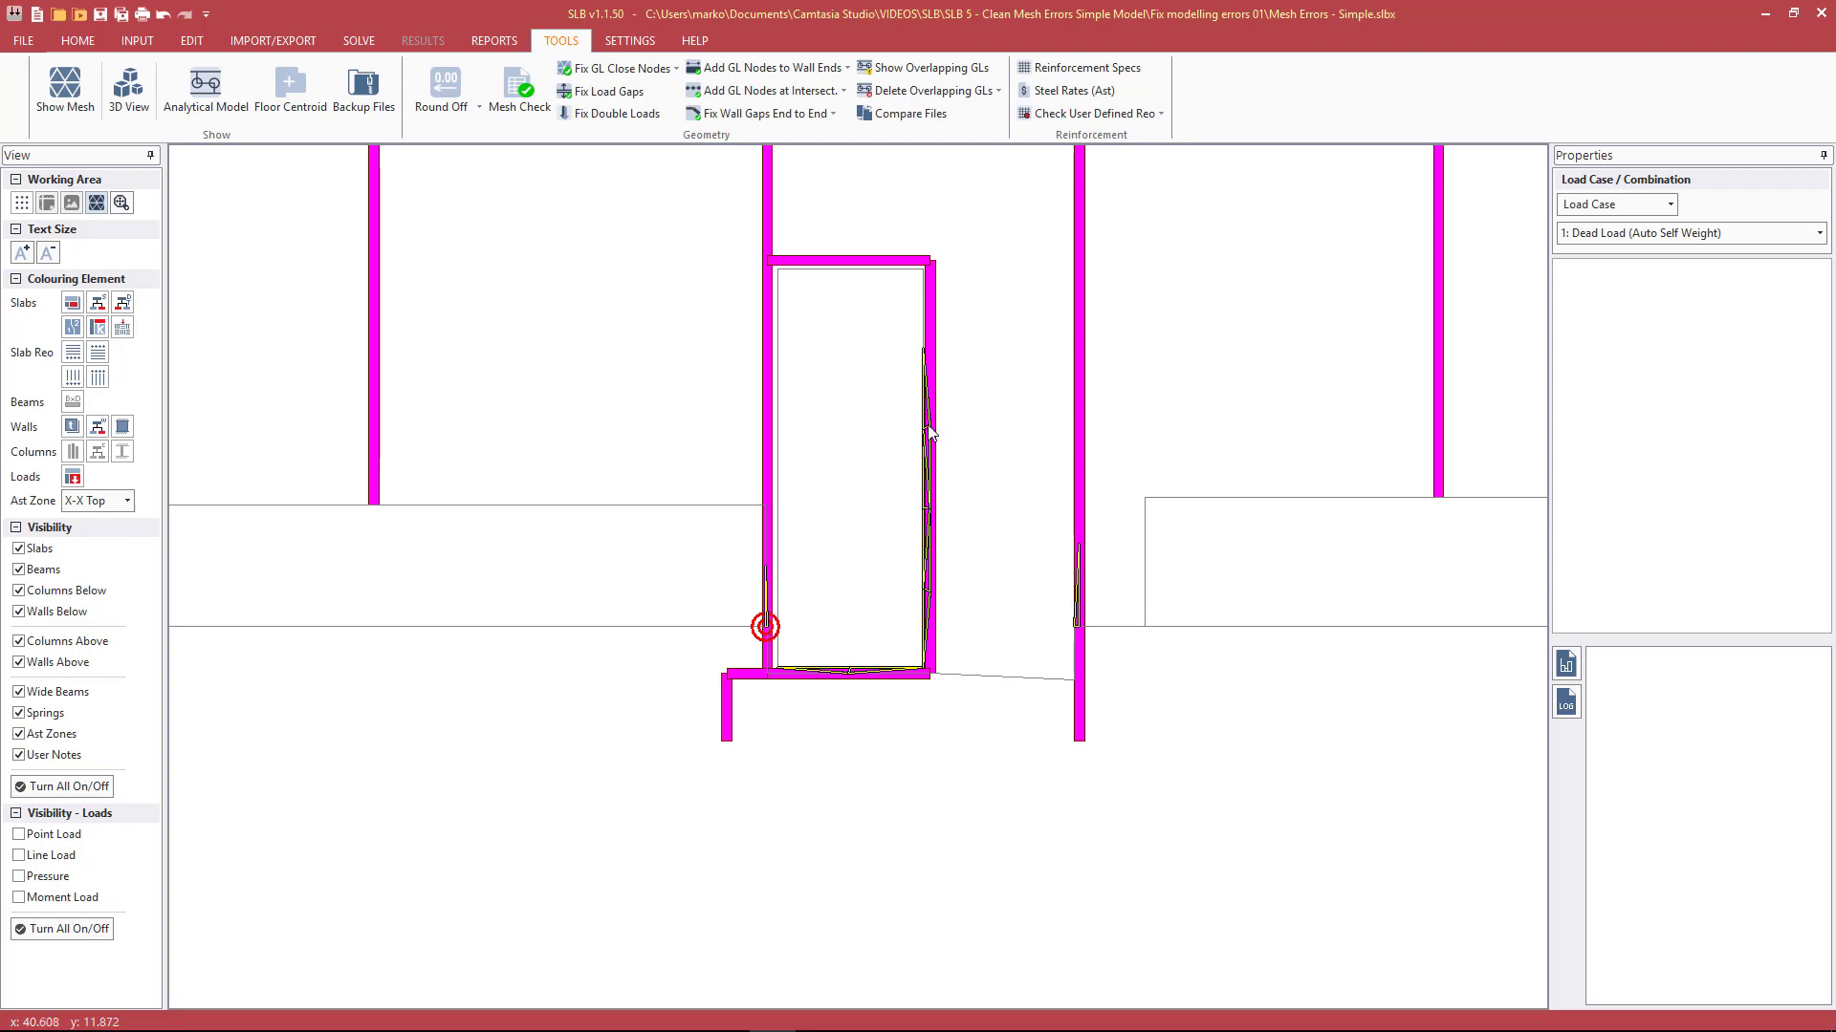
pyautogui.scroll(1, 1086, 658)
# Step: Set the long vertical wall to the right of the narrow rectangular opening as the alignment master
pyautogui.click(1071, 643)
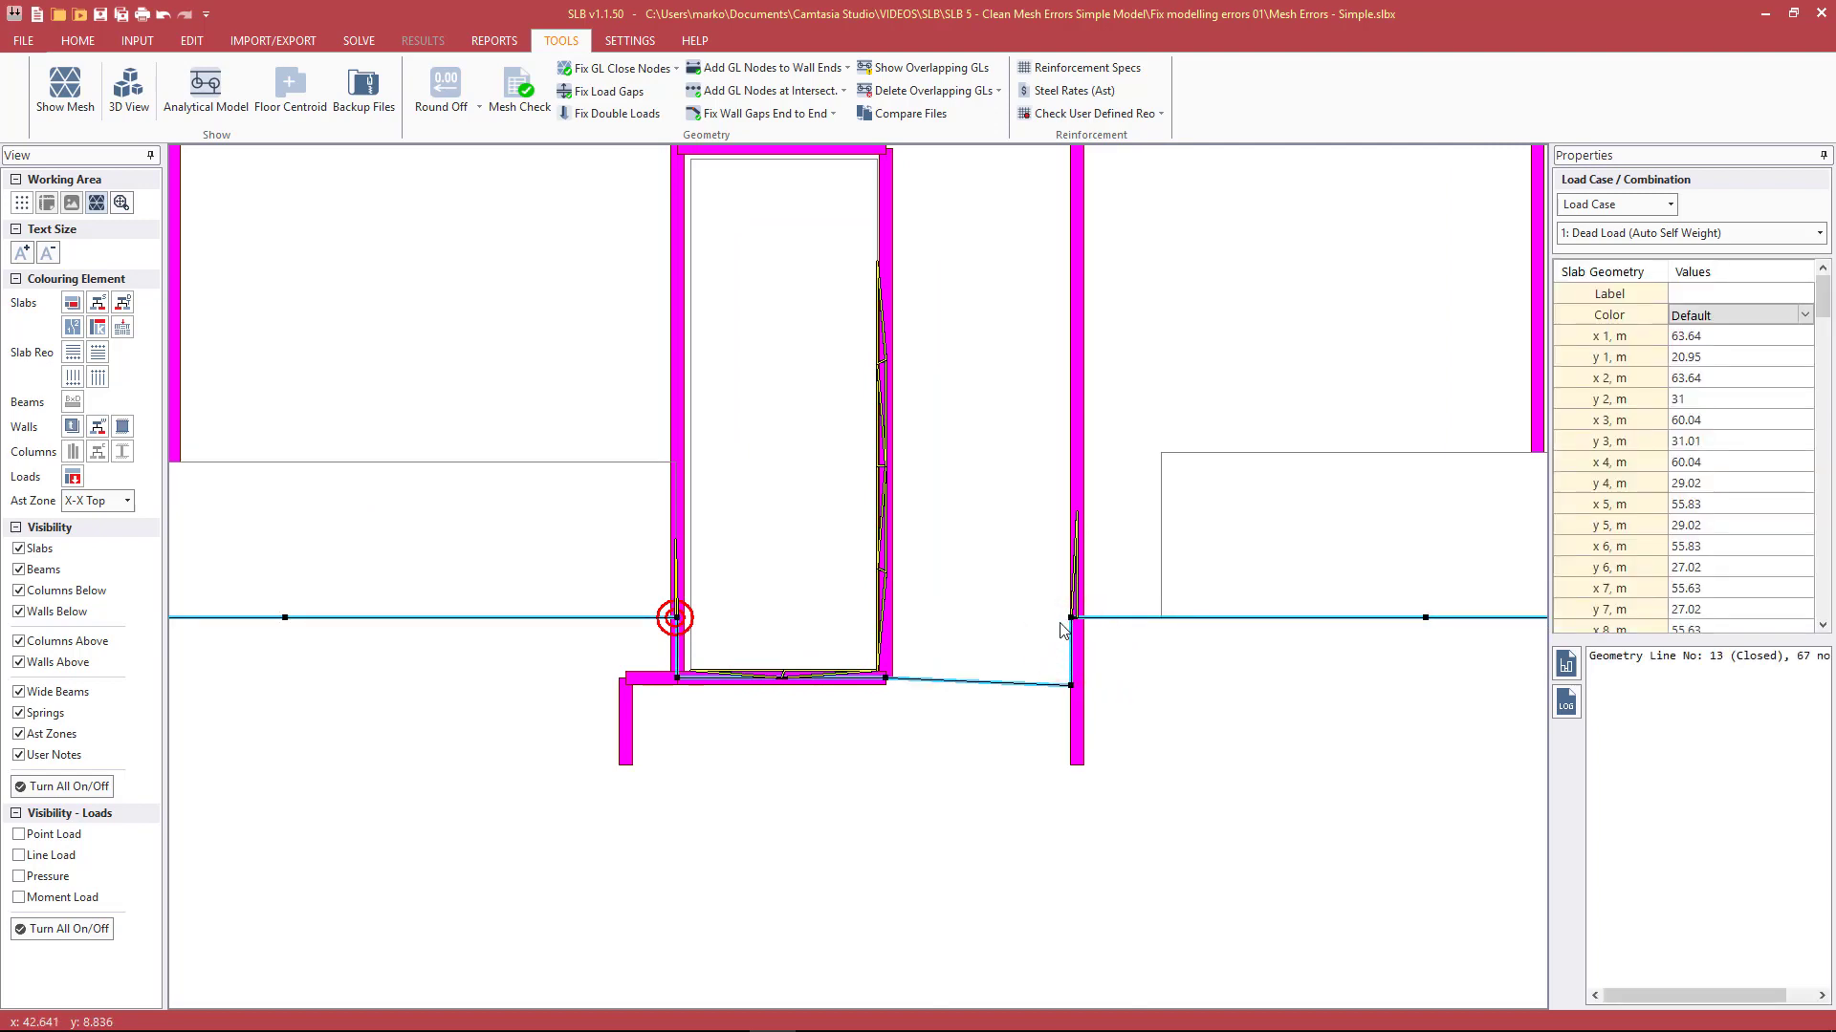
pyautogui.scroll(2, 1077, 626)
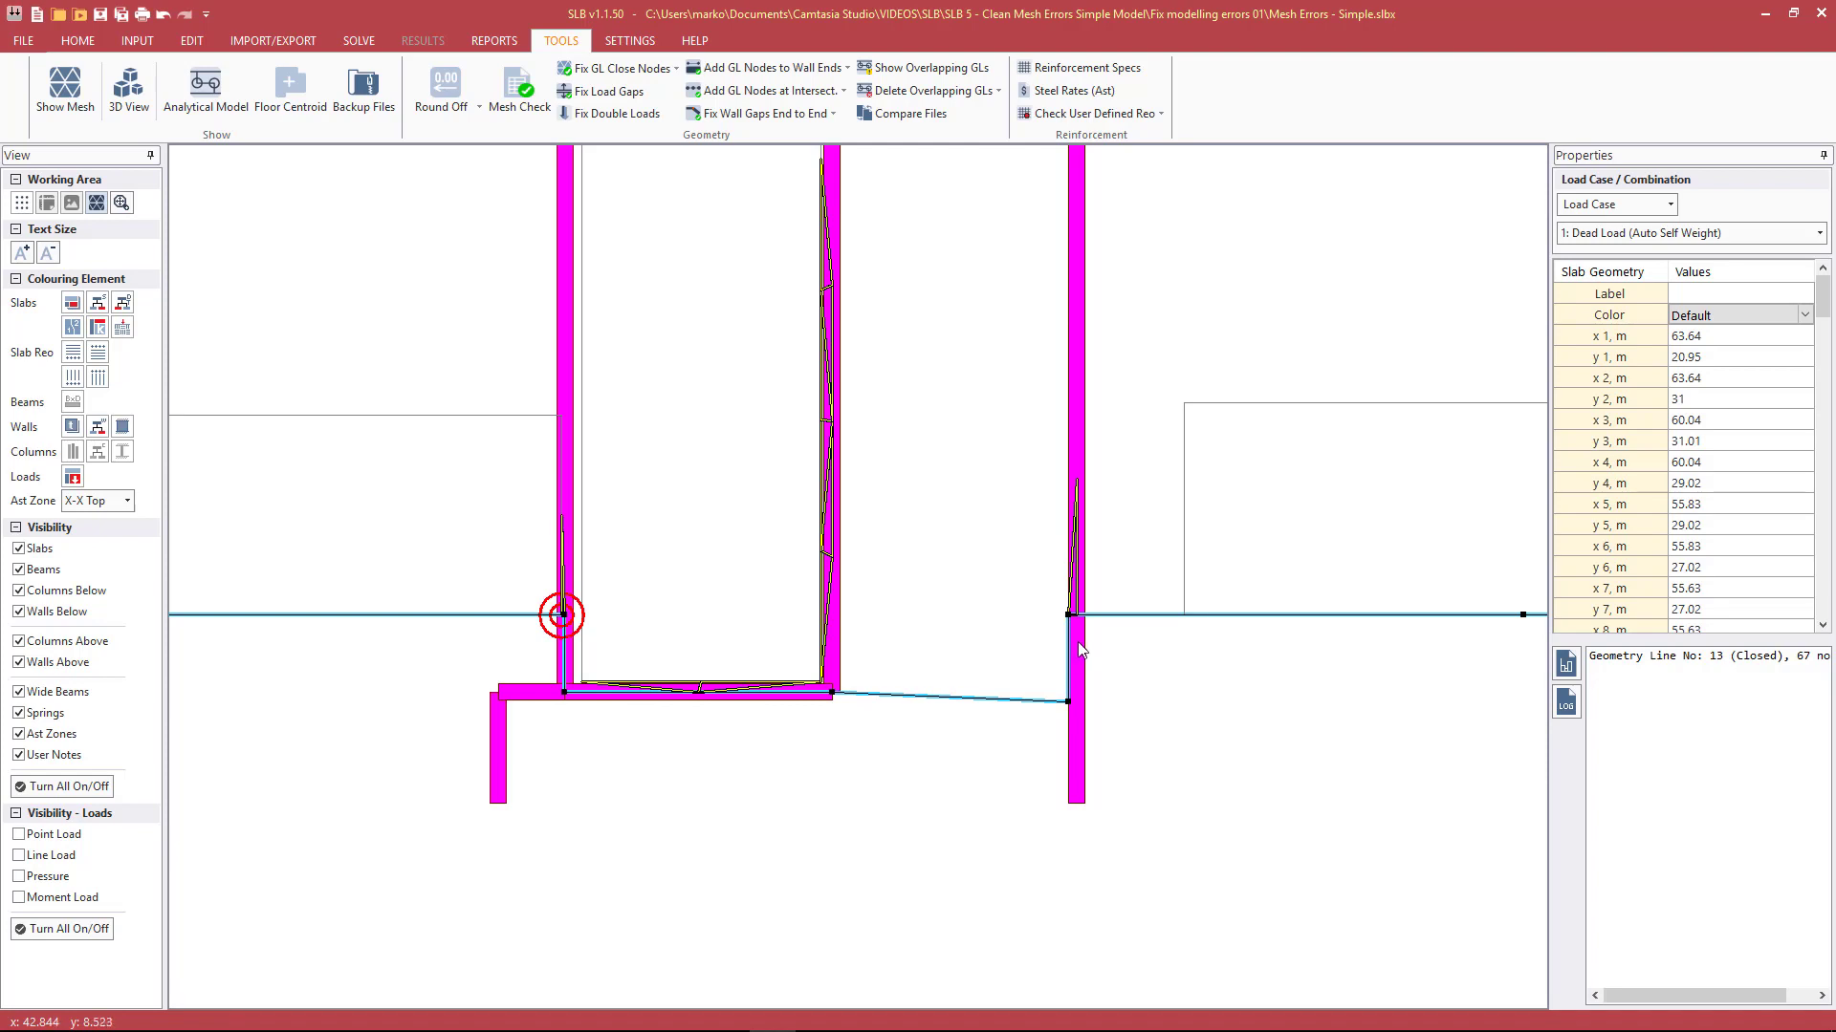
pyautogui.click(1078, 453)
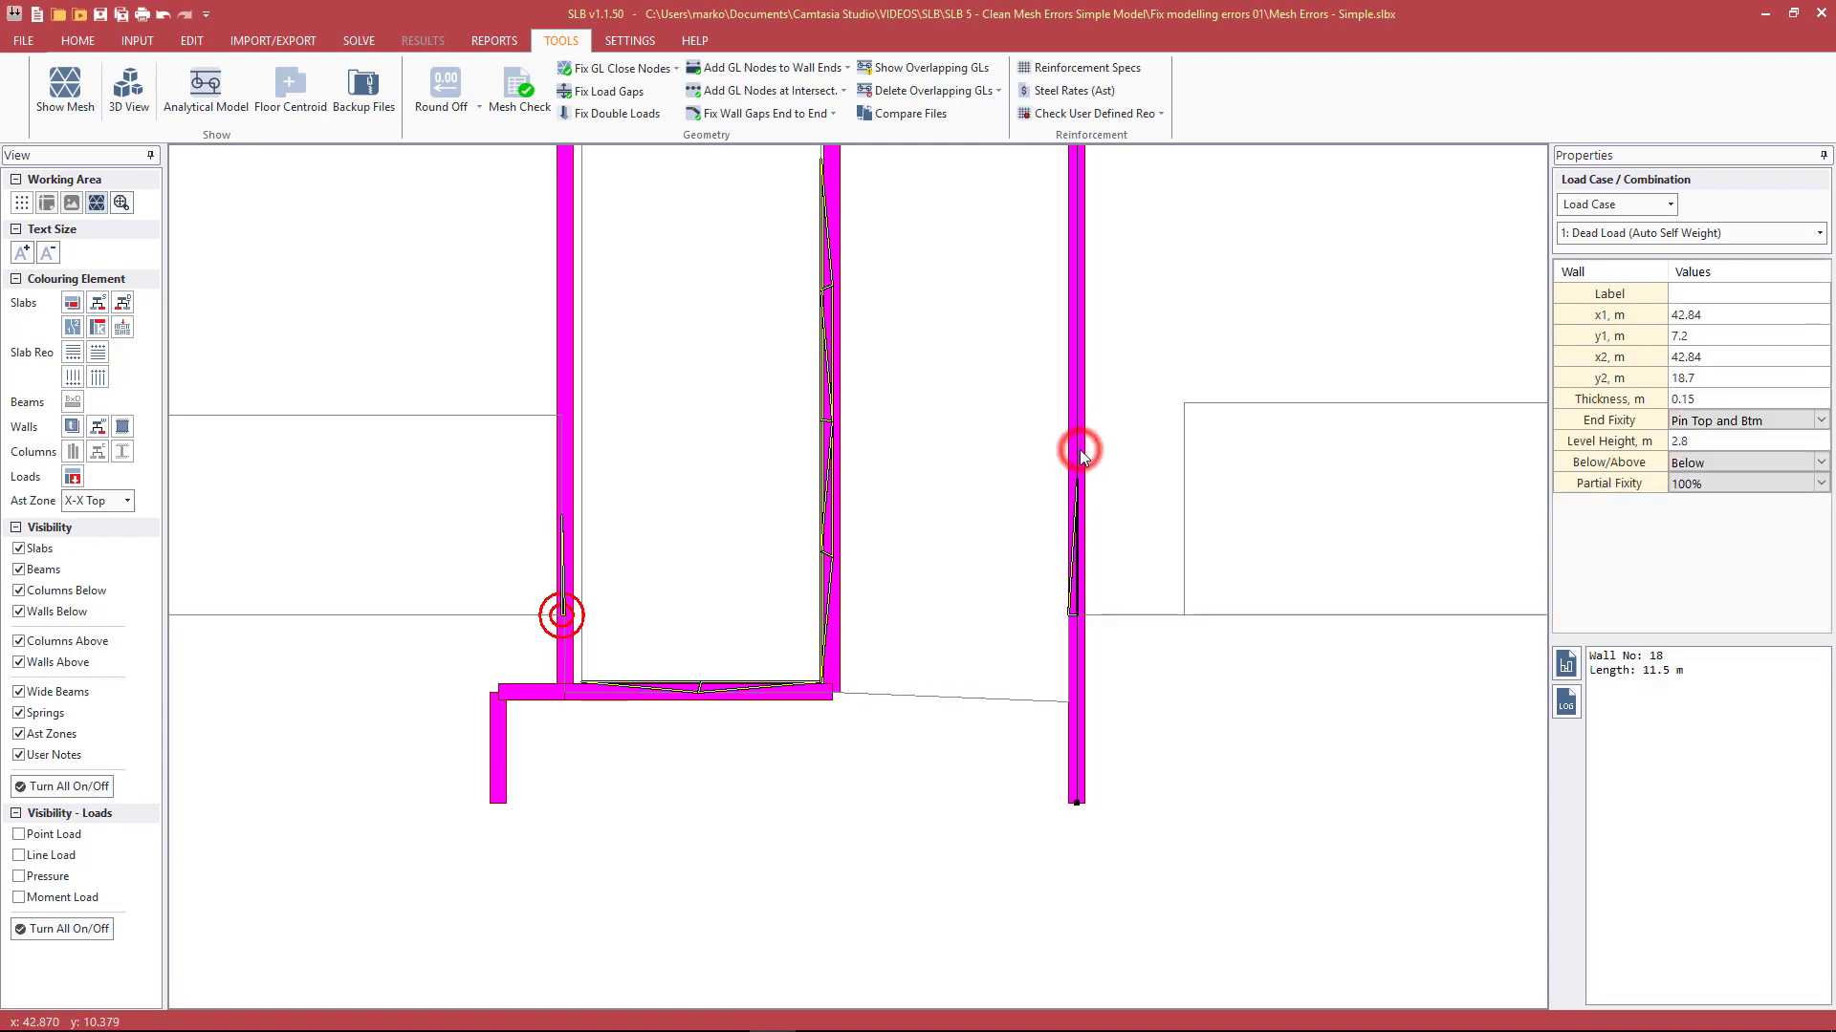
pyautogui.scroll(-1, 1079, 469)
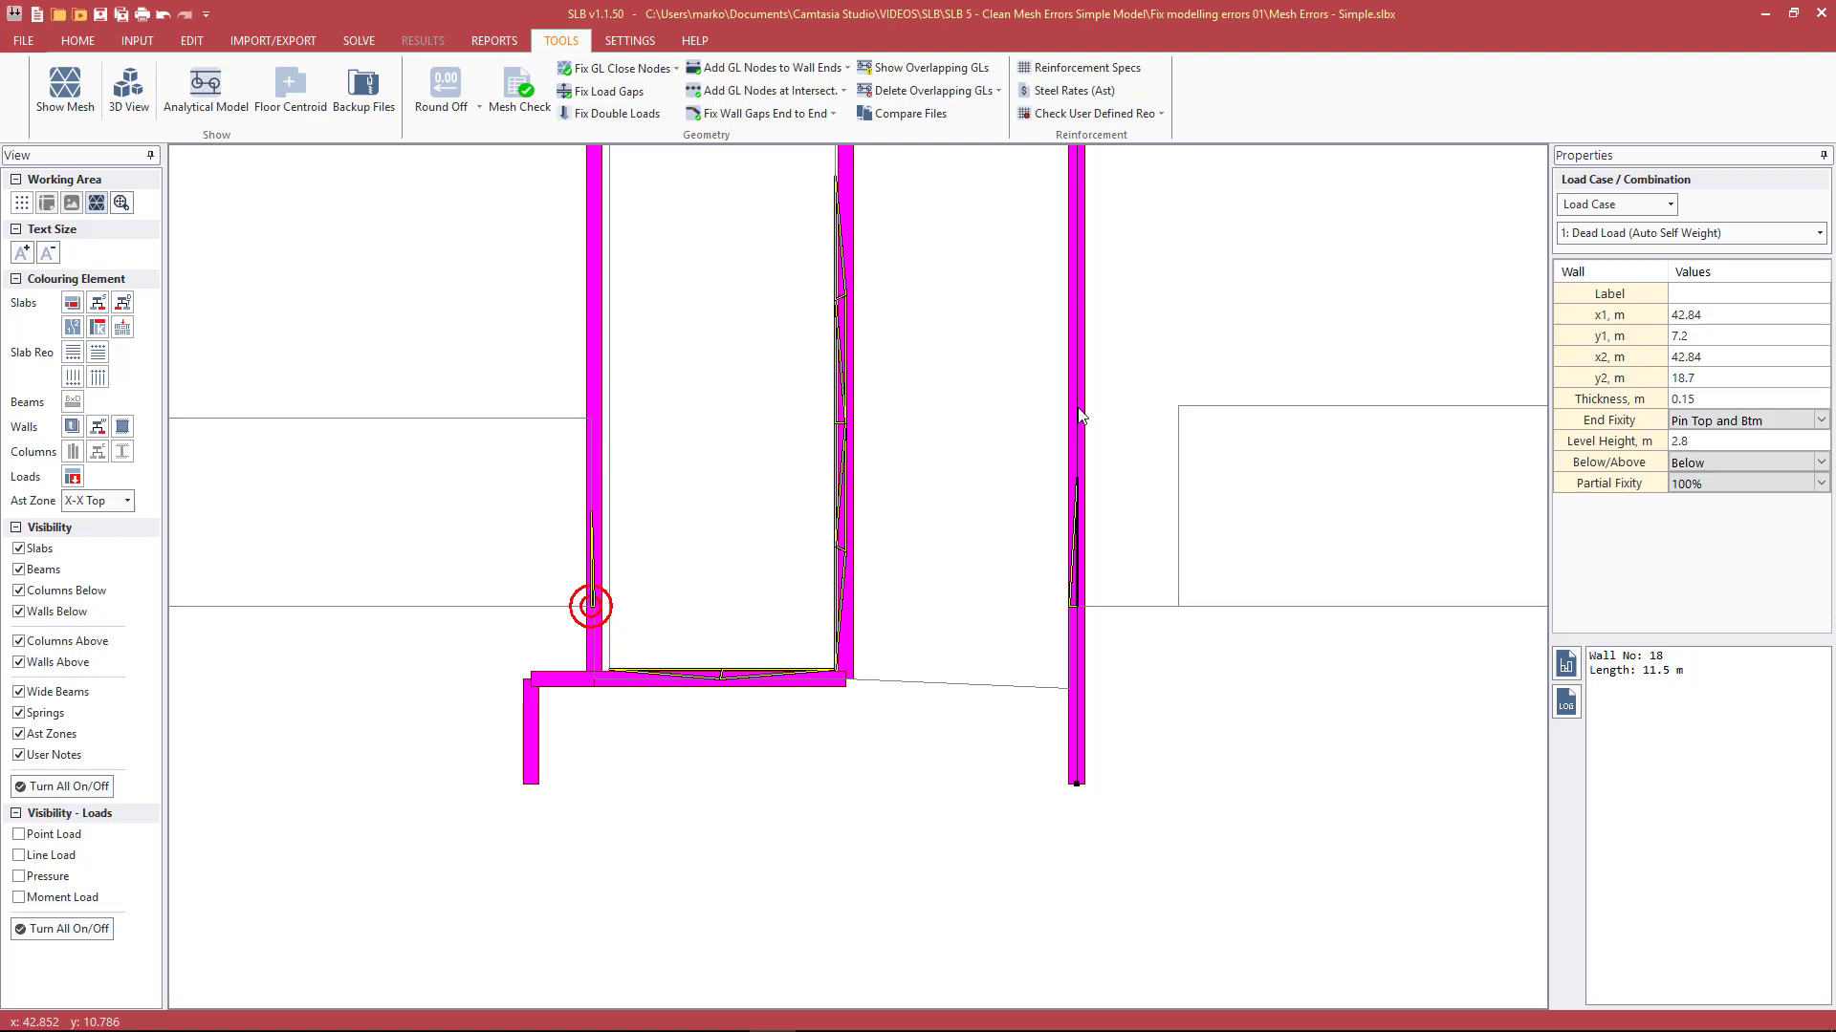
pyautogui.scroll(-1, 1079, 415)
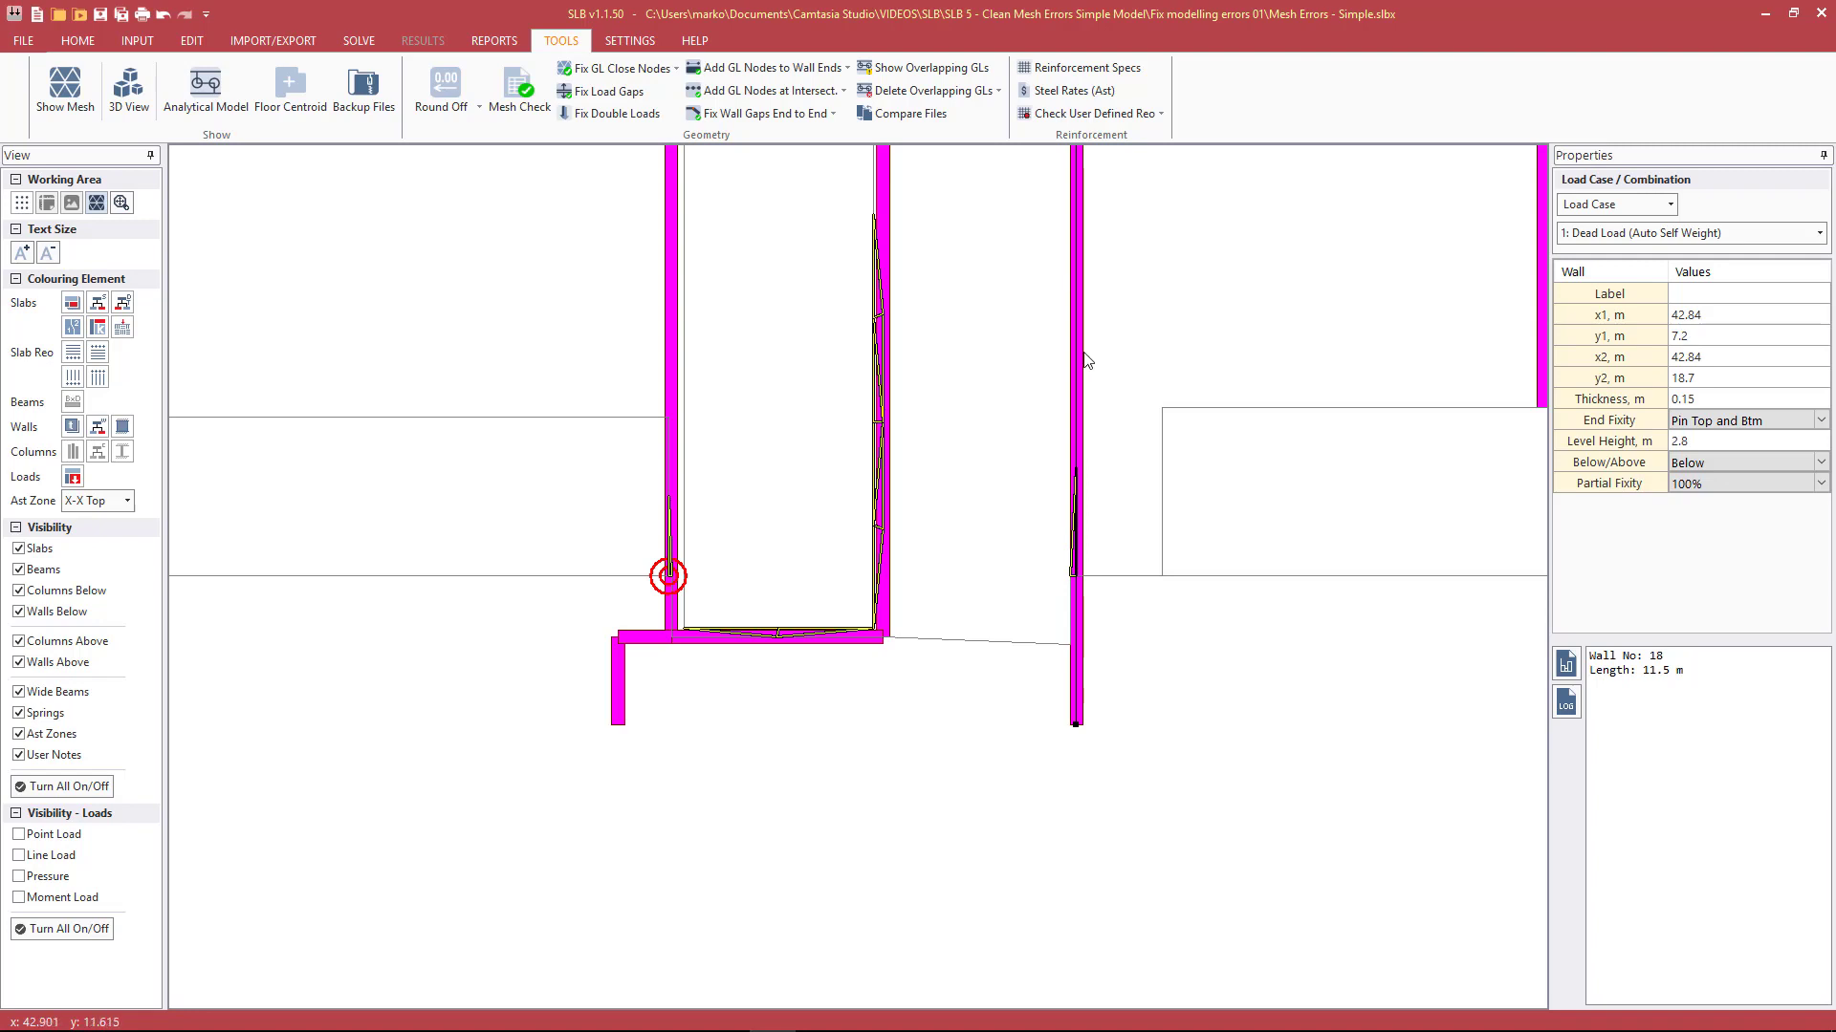
pyautogui.rightClick(1076, 380)
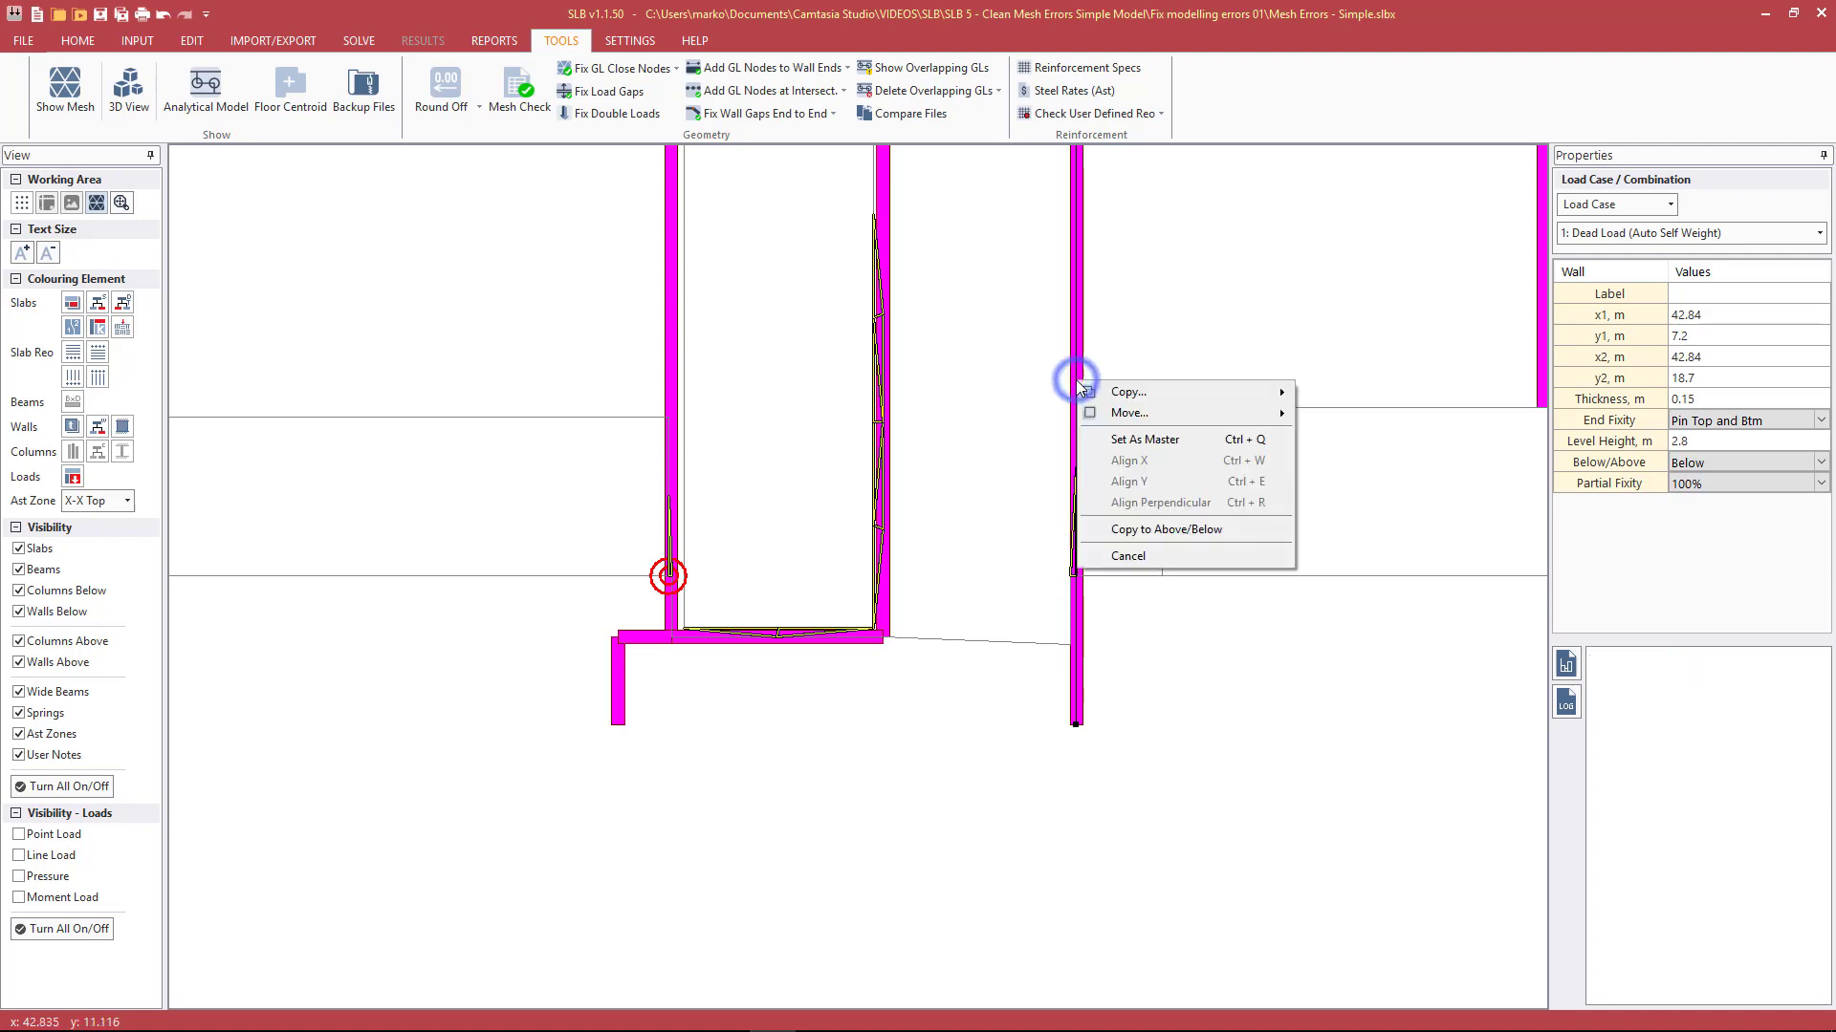
pyautogui.click(1132, 442)
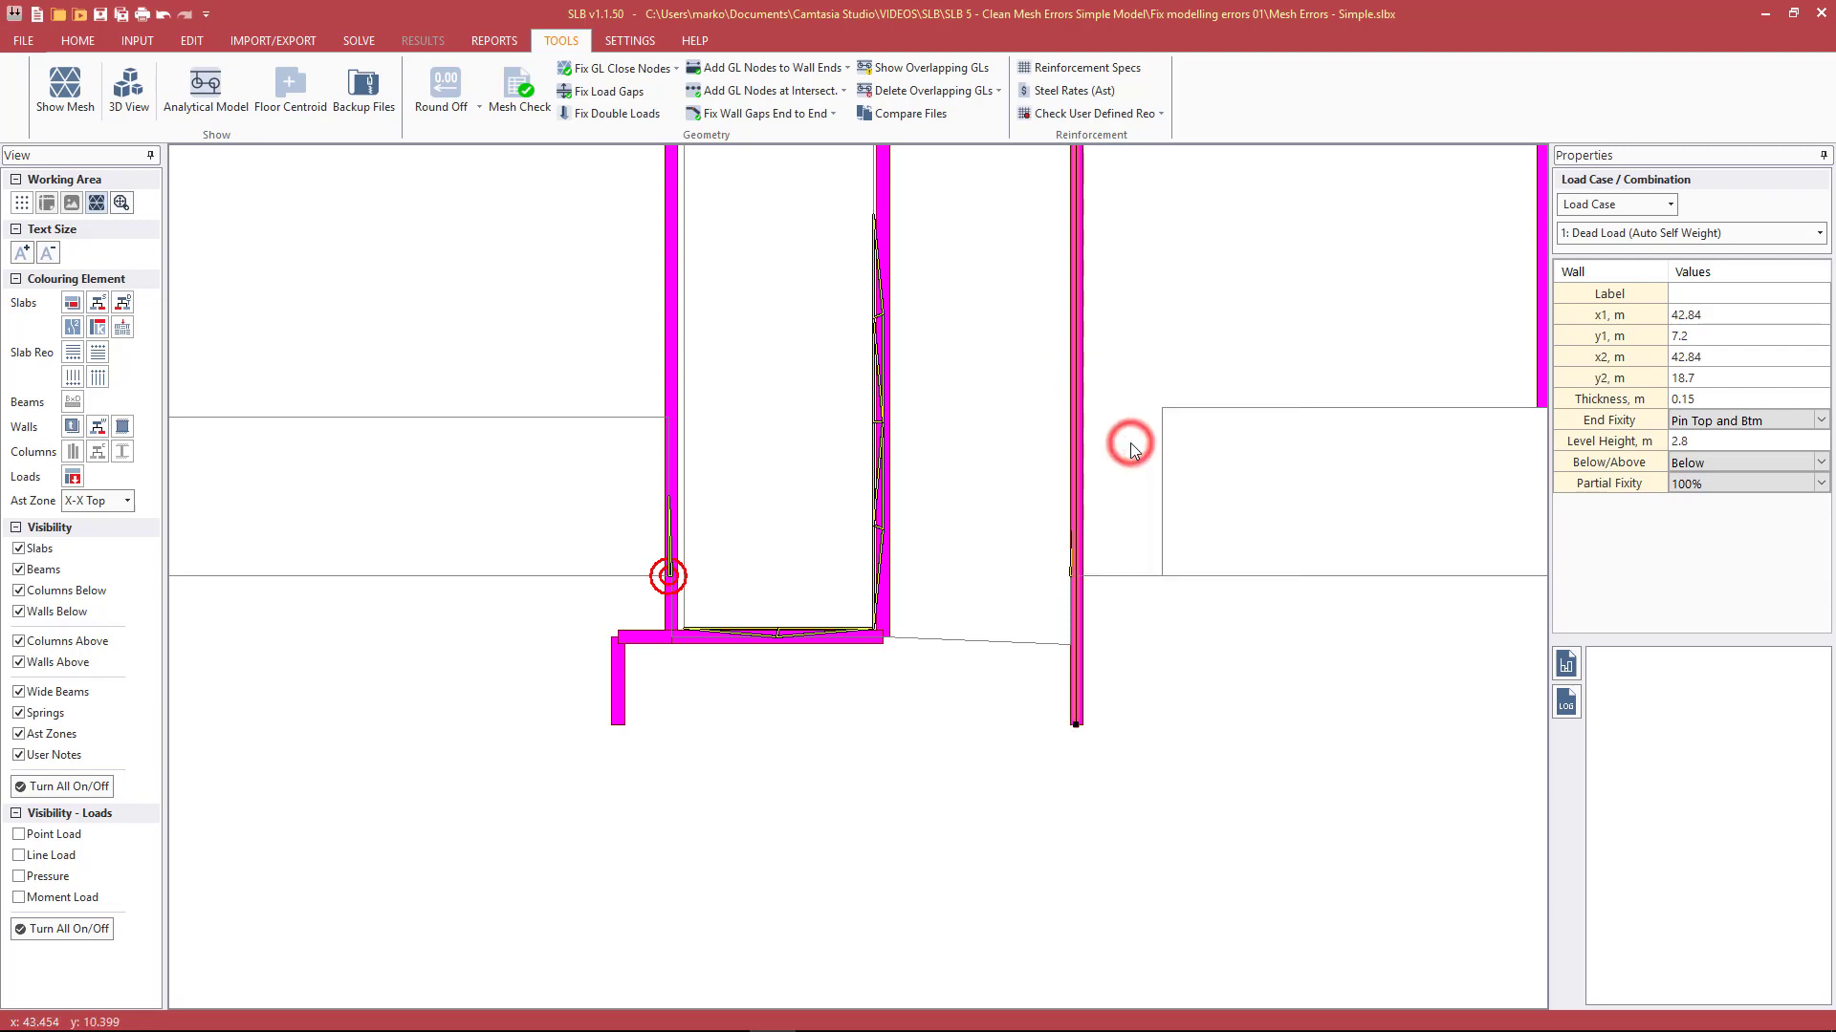
# Step: Align the main slab outline's short vertical edge beside the master wall to that wall in X
pyautogui.scroll(2, 1098, 564)
pyautogui.scroll(1, 1096, 573)
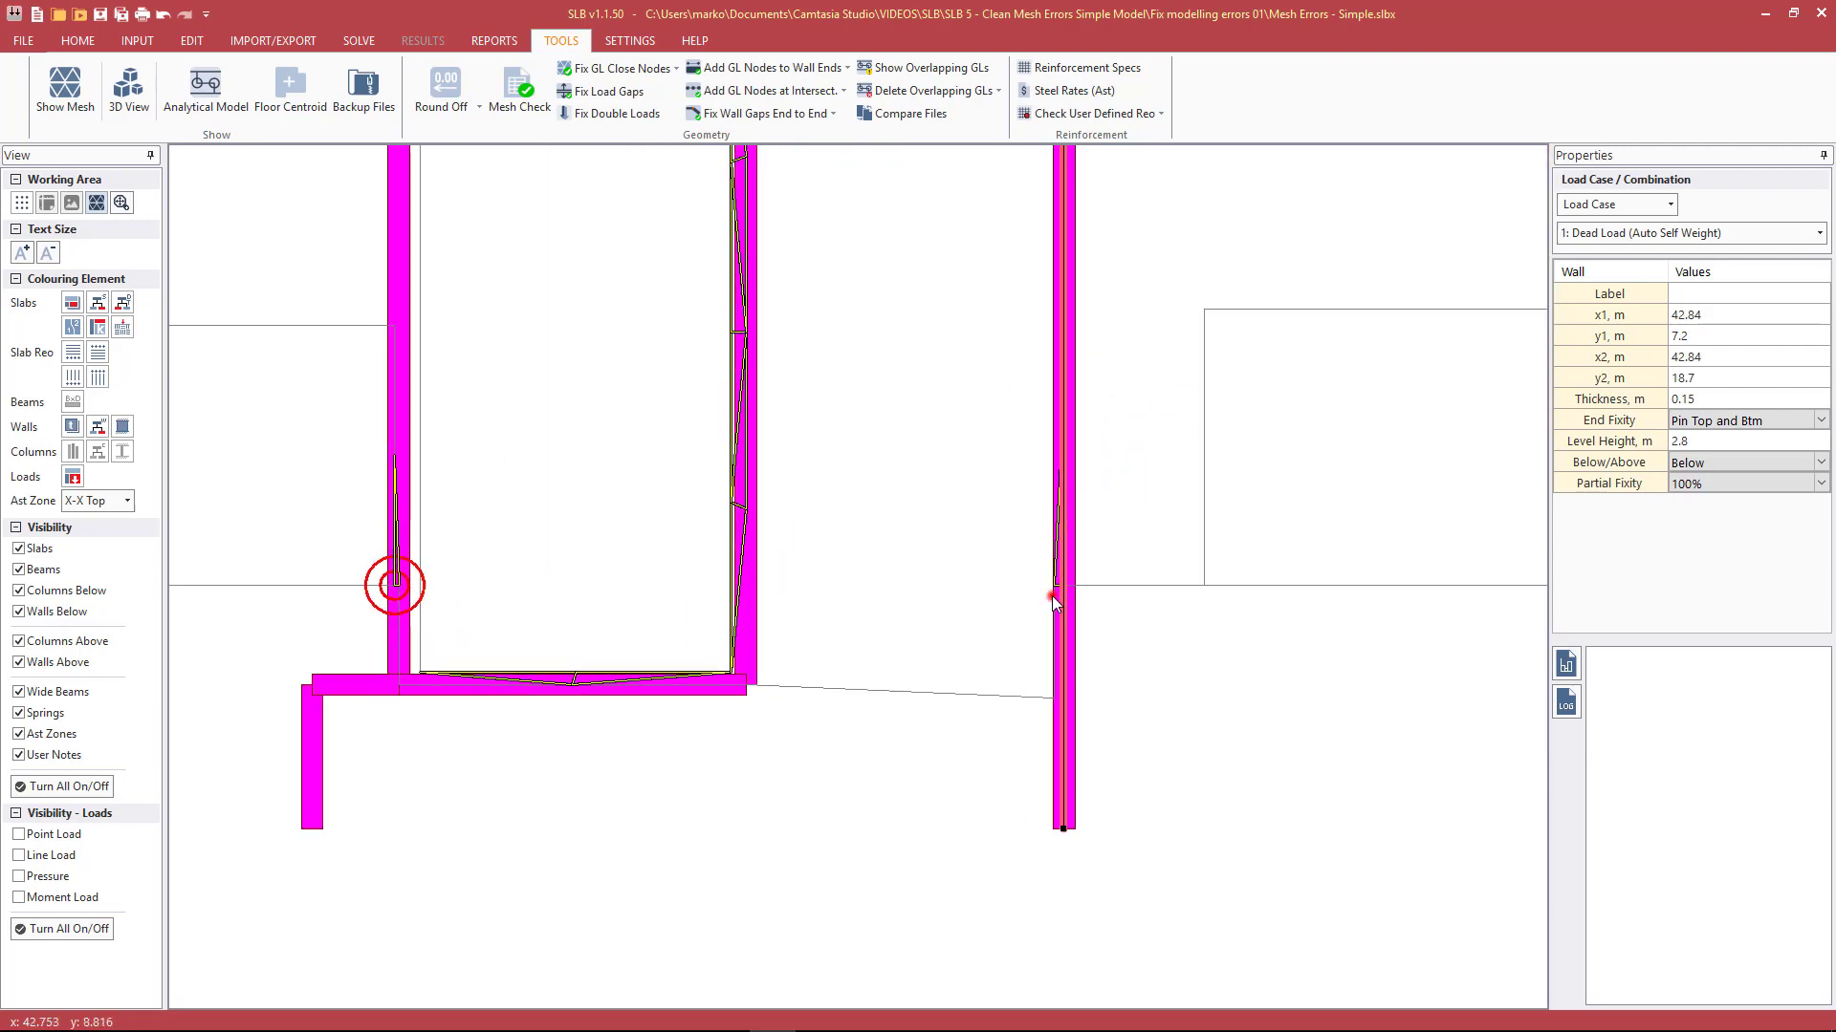
pyautogui.click(1053, 593)
pyautogui.scroll(1, 1054, 598)
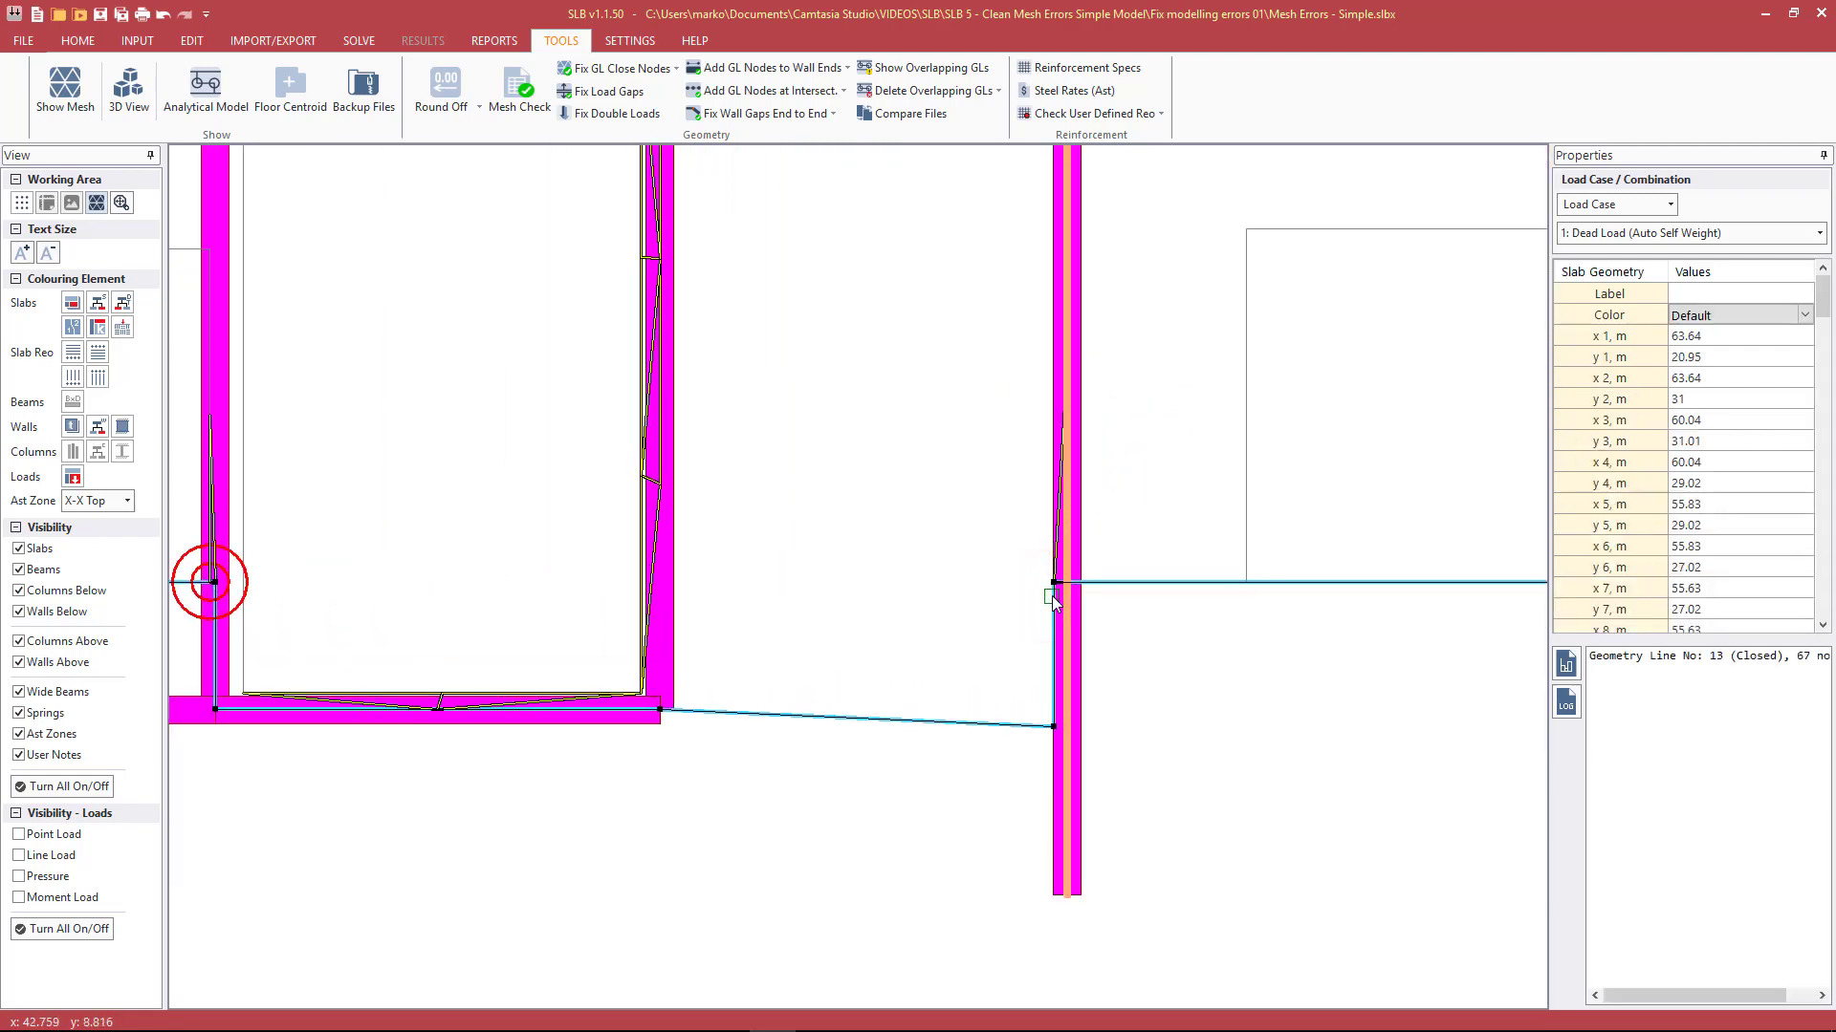
pyautogui.rightClick(1052, 651)
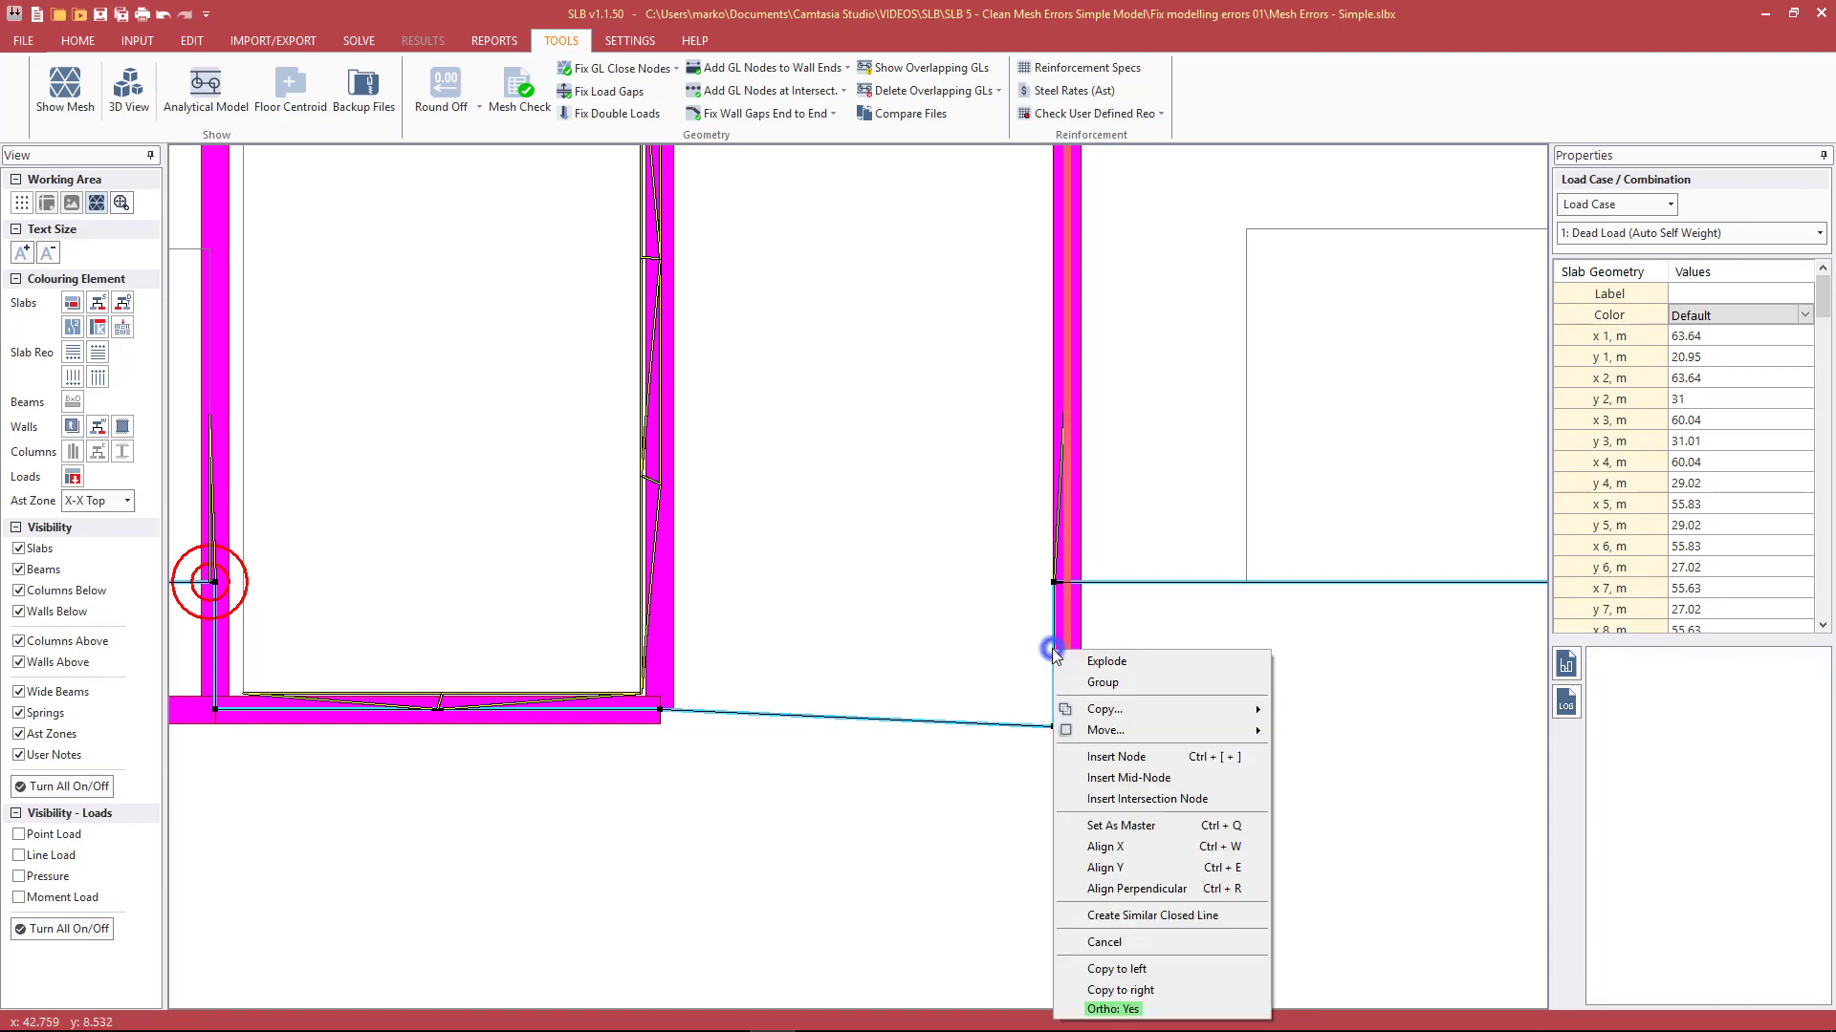
pyautogui.click(1099, 847)
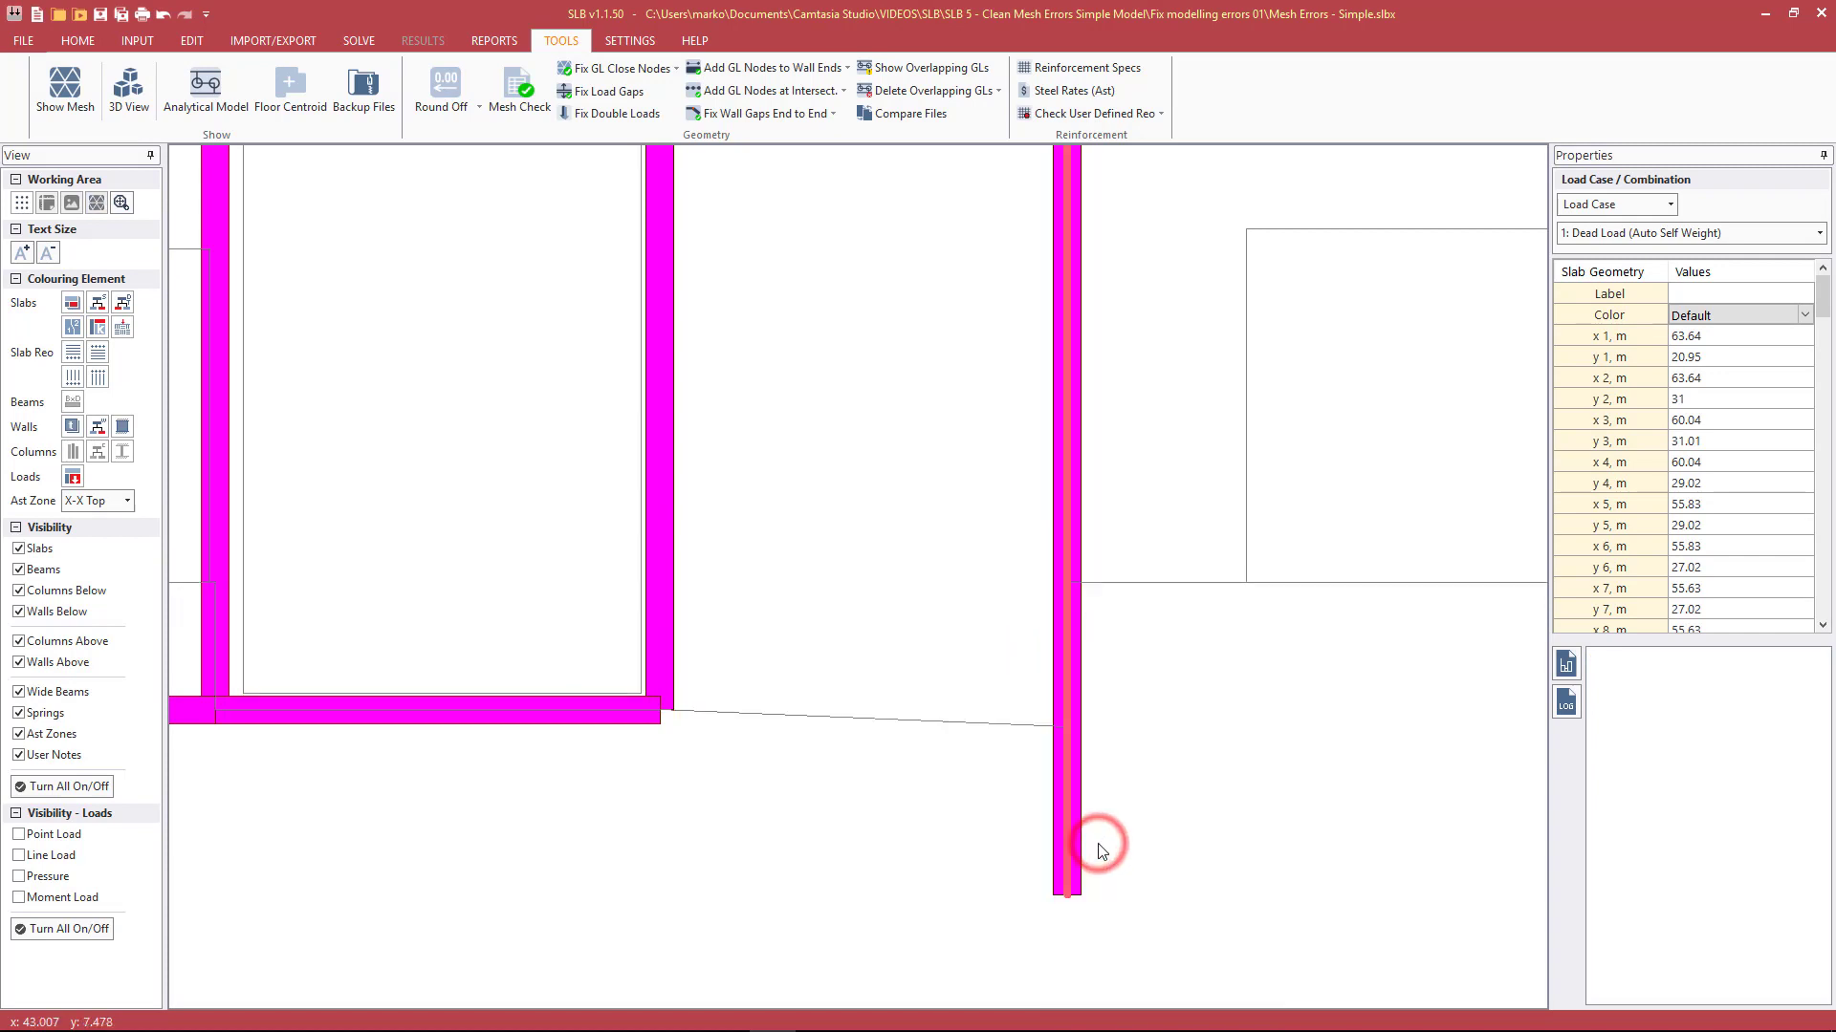
pyautogui.click(1046, 726)
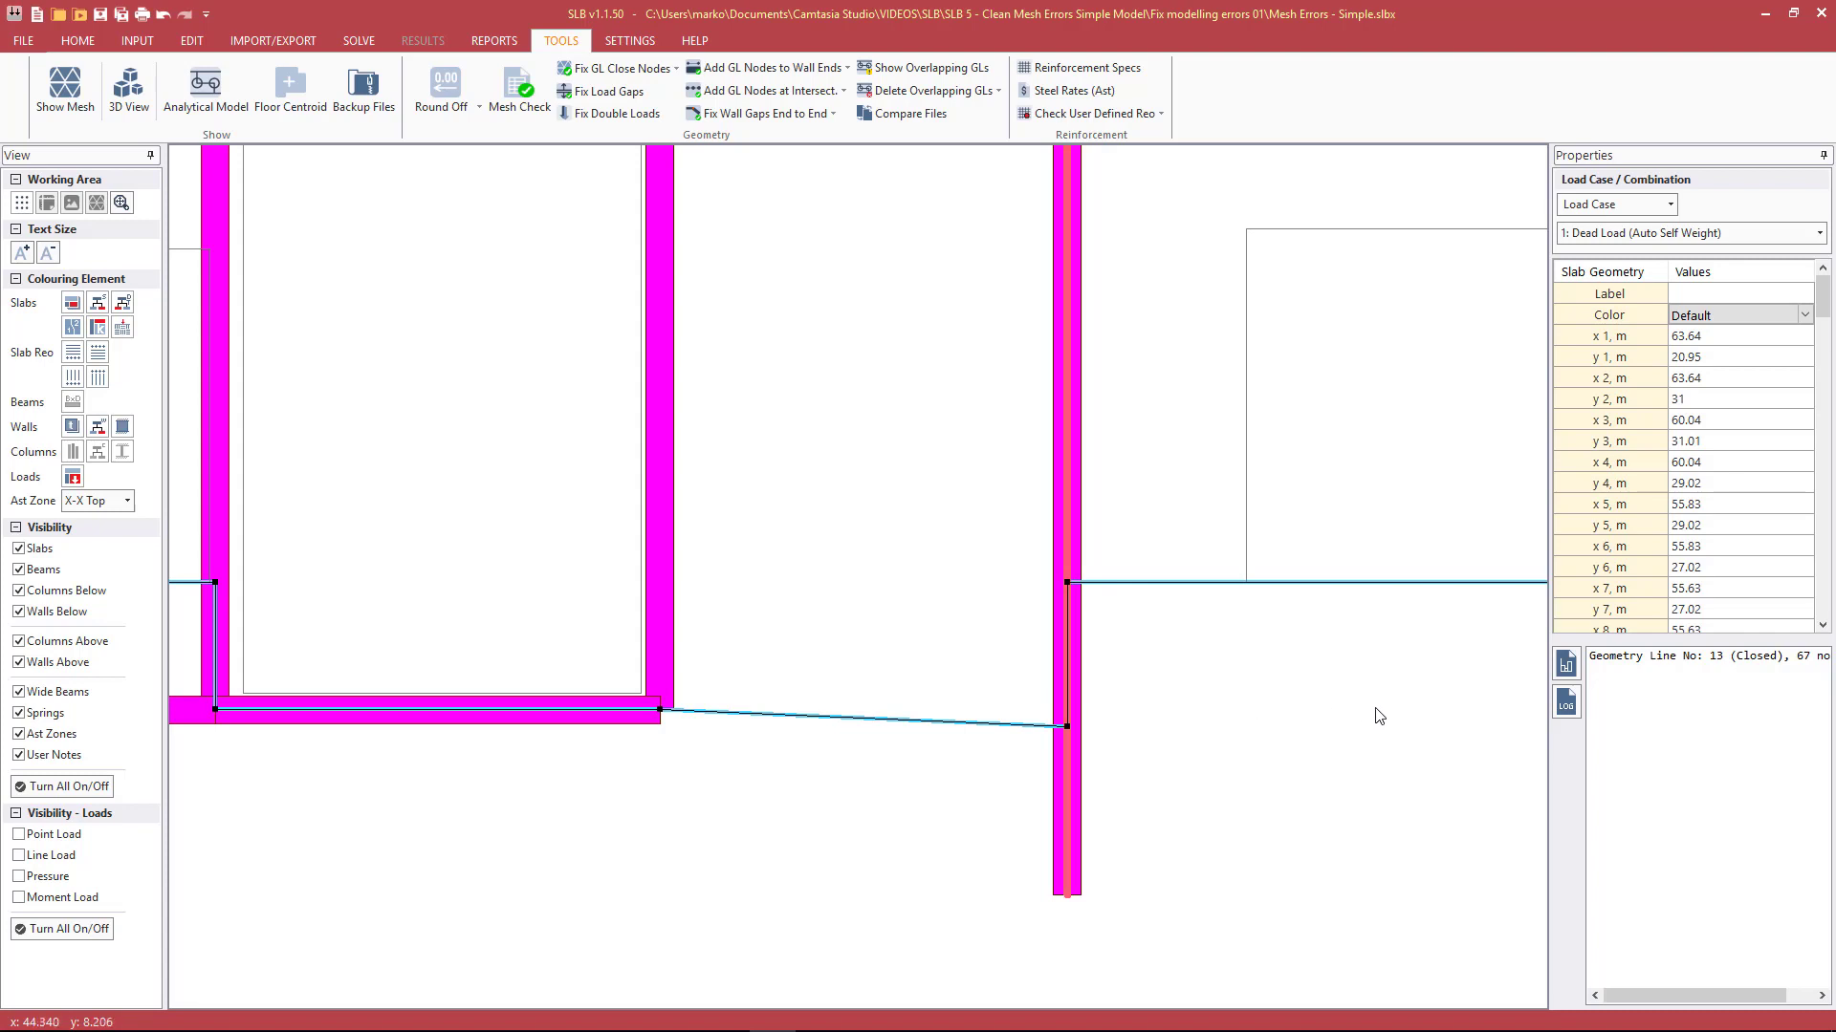
pyautogui.scroll(-1, 1352, 717)
pyautogui.click(925, 762)
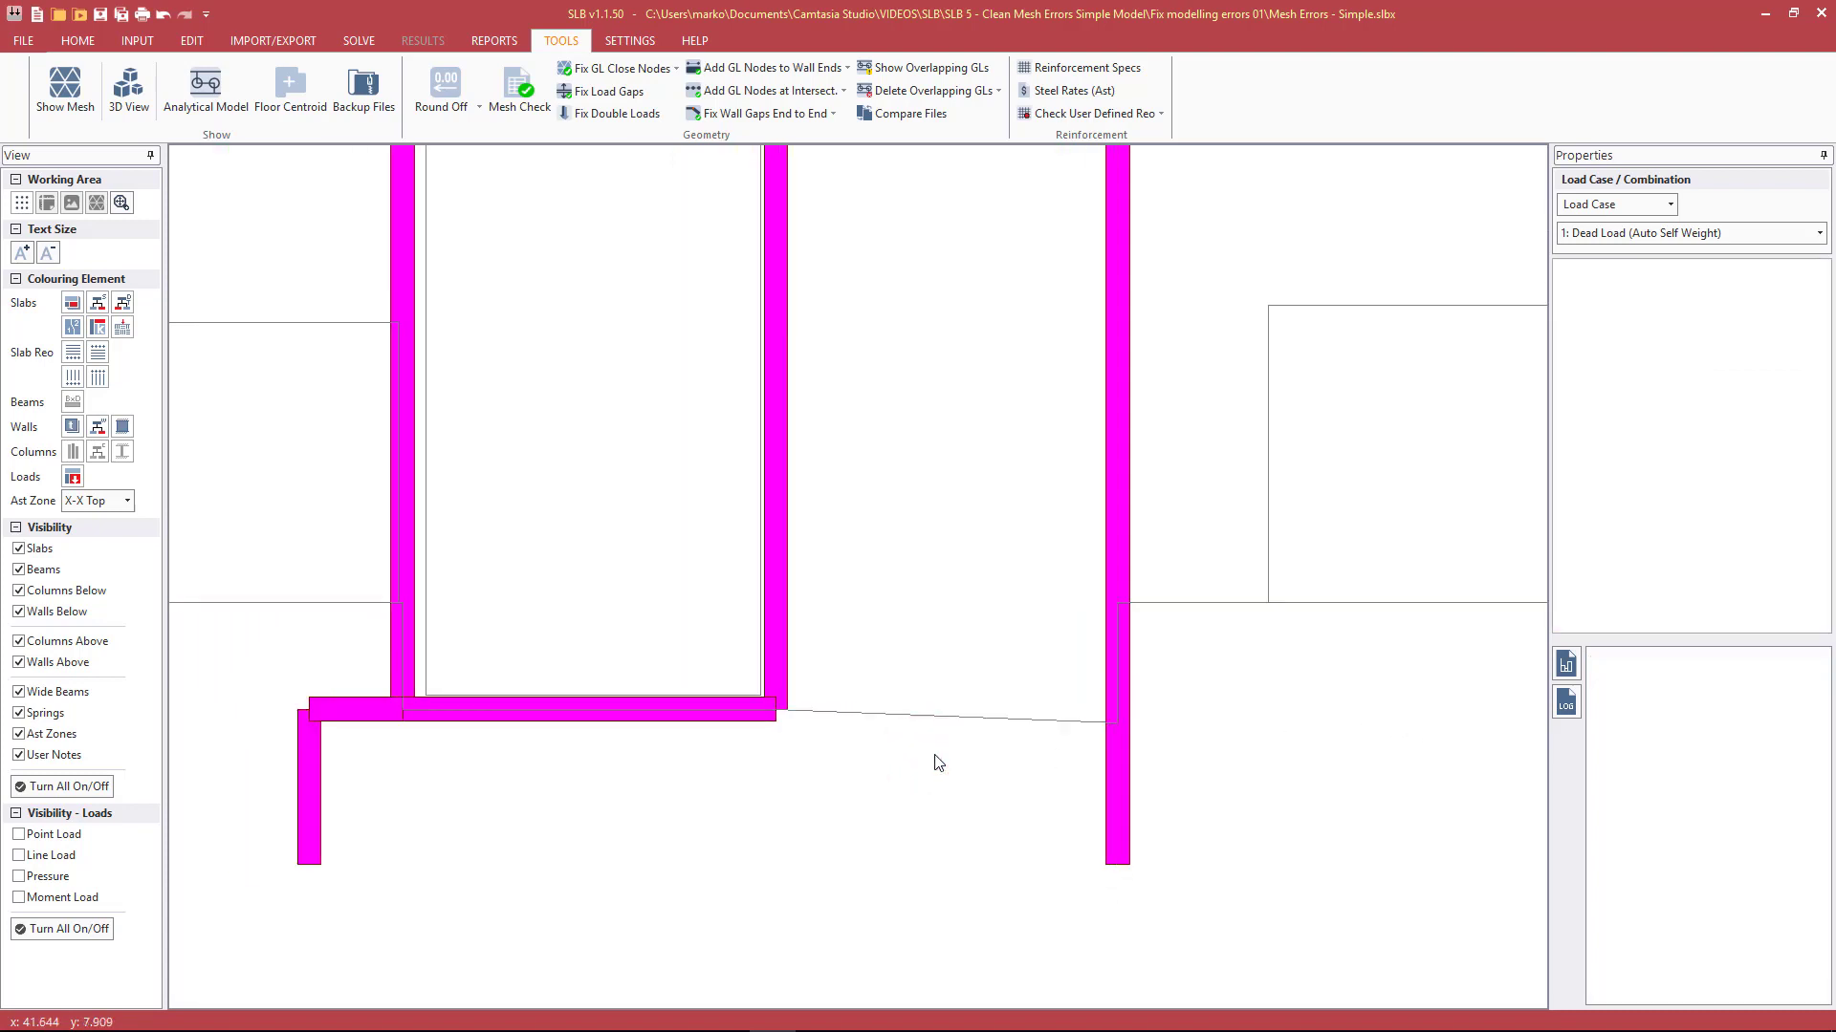
# Step: Set the outline node at the opening walls' lower-right corner as master and align the sloping edge's other end node to it in Y
pyautogui.click(891, 716)
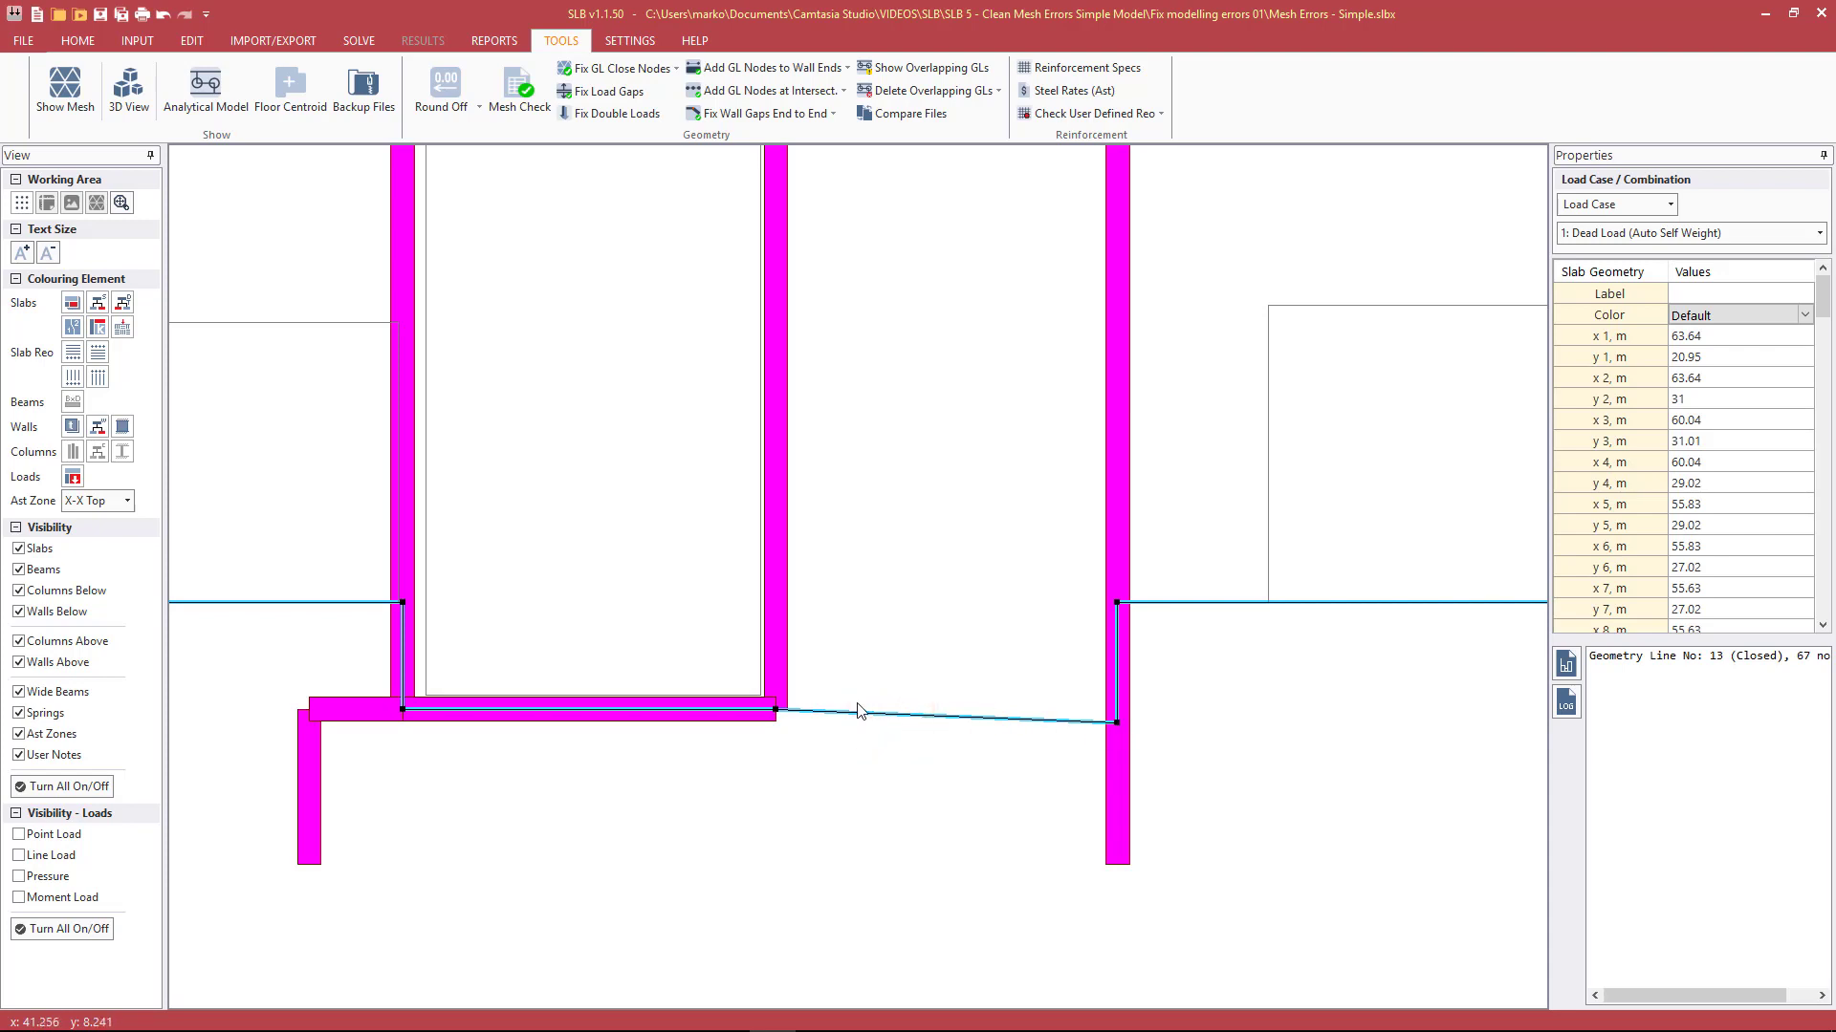
pyautogui.rightClick(775, 710)
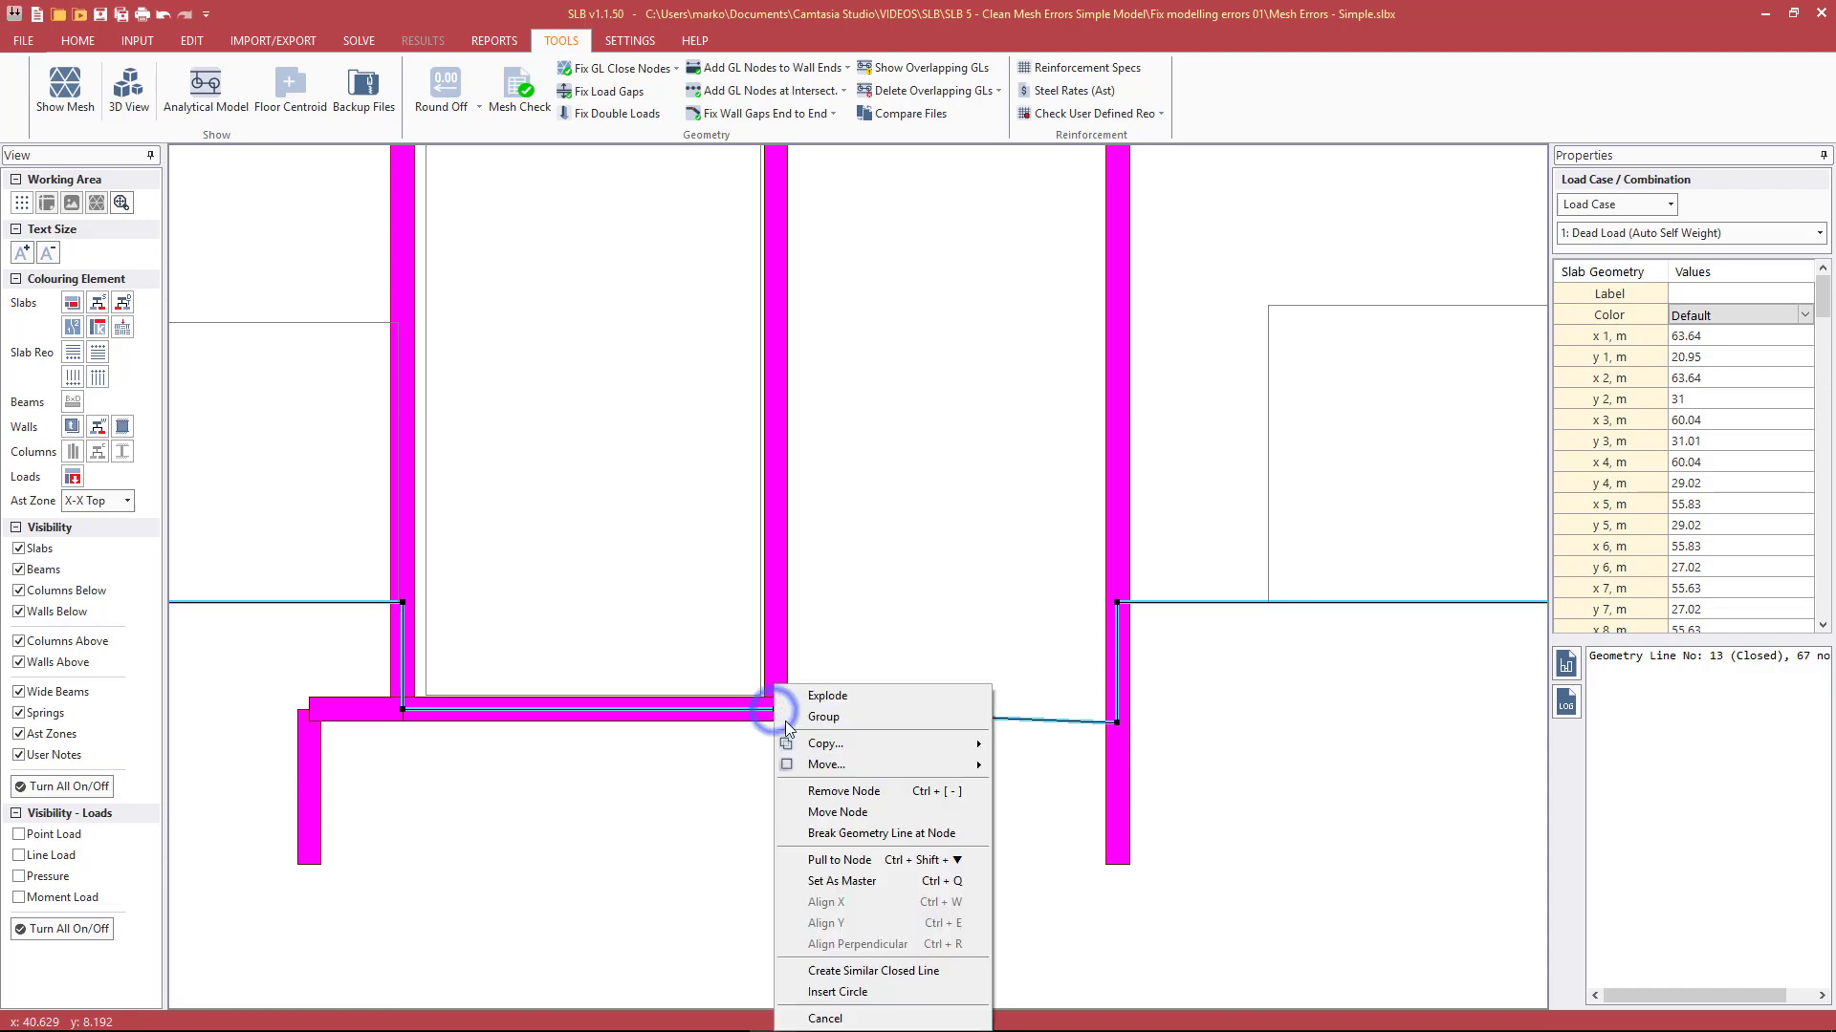
pyautogui.click(816, 874)
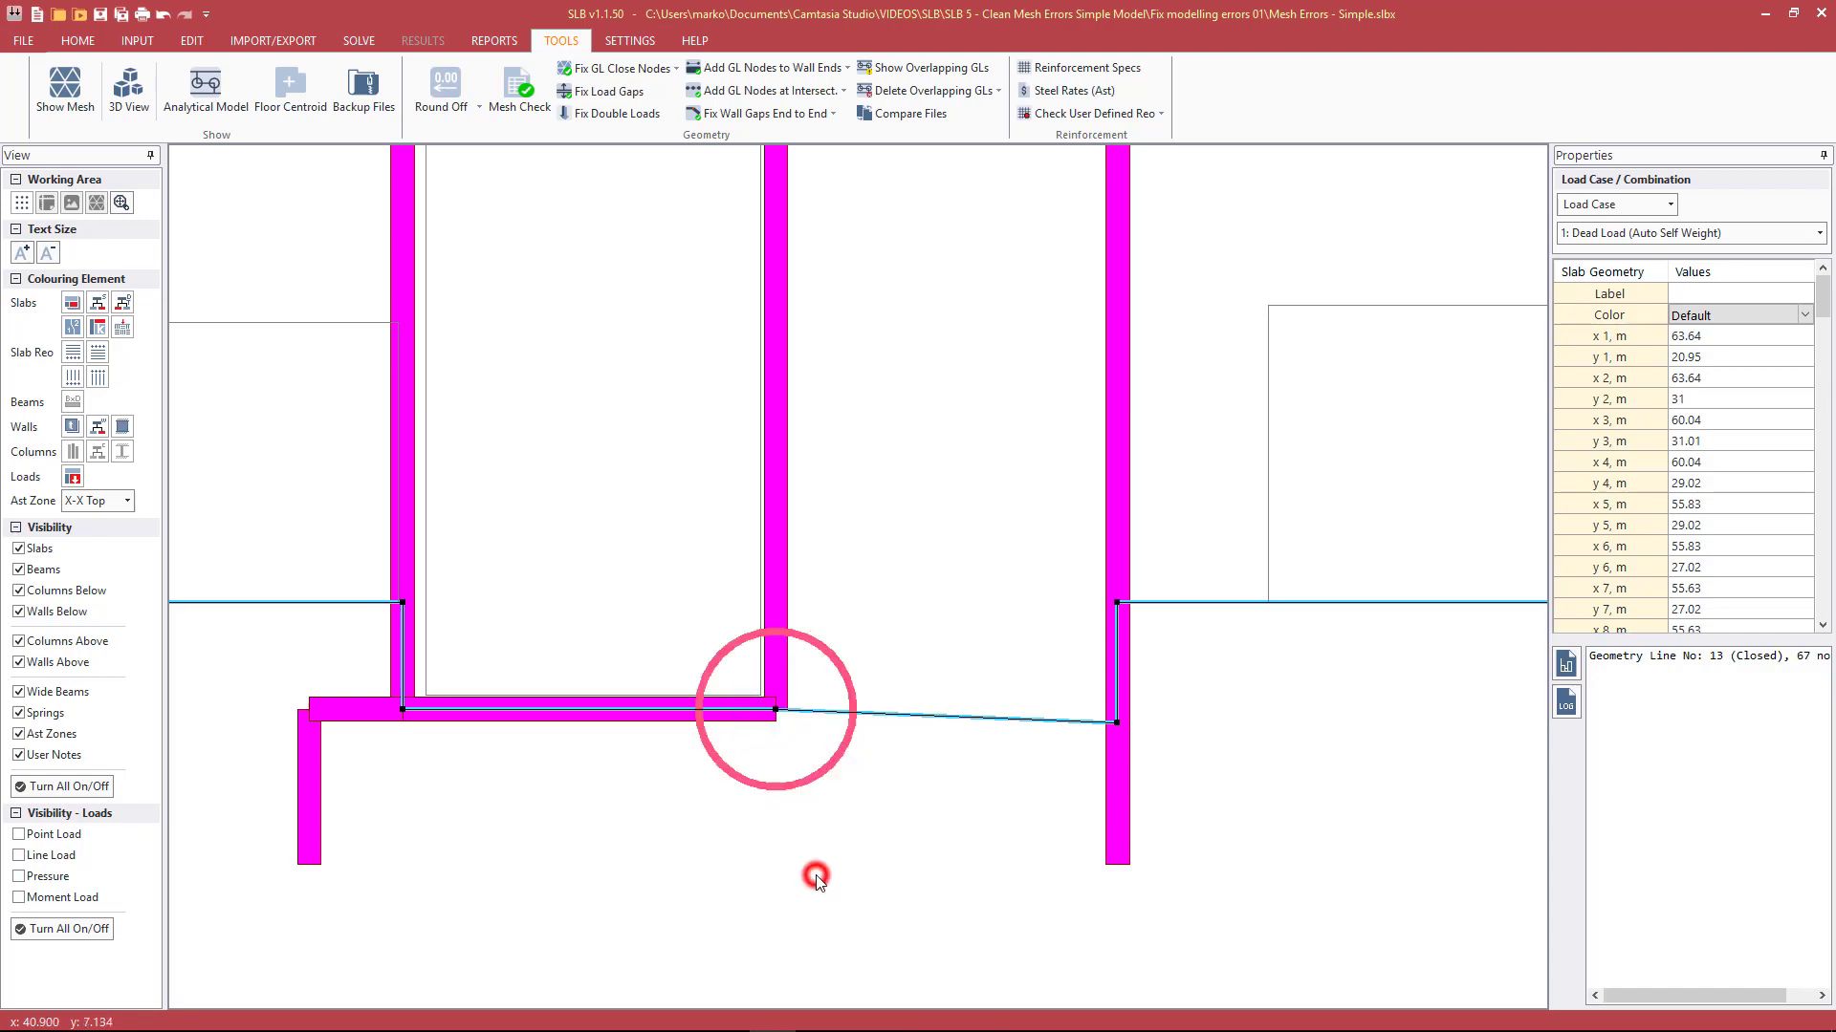
pyautogui.rightClick(1116, 722)
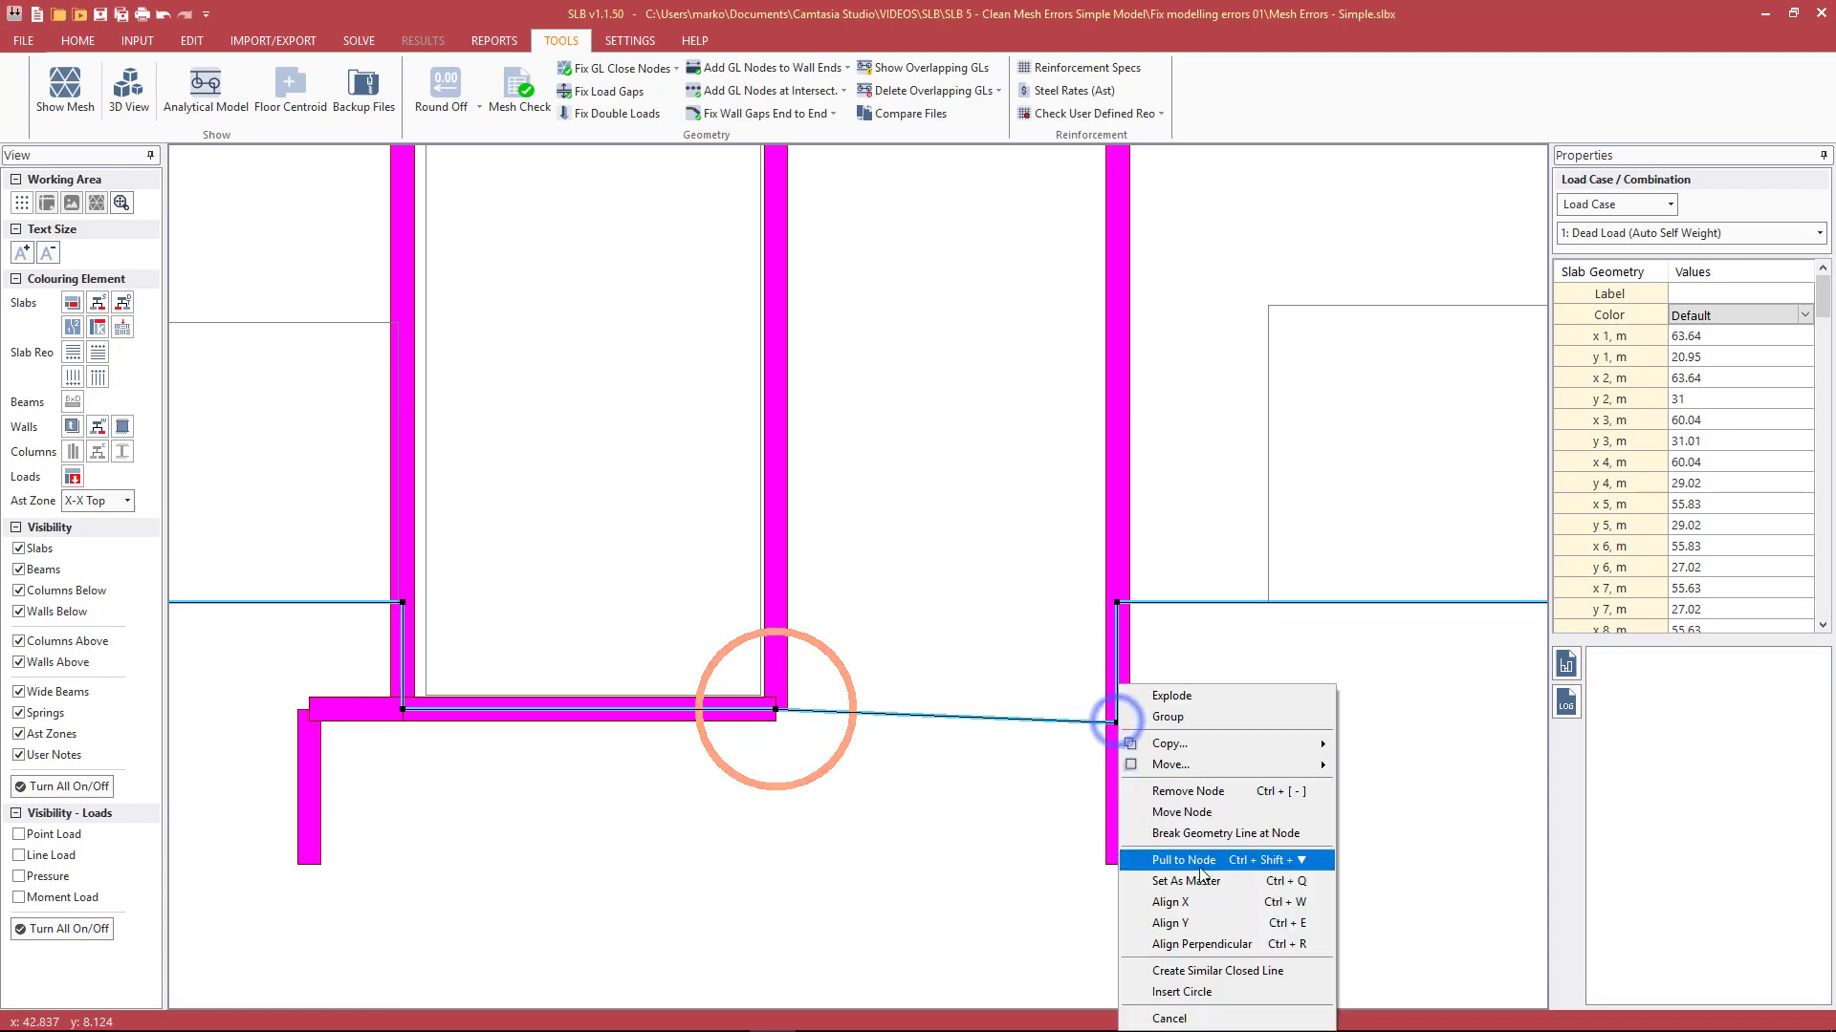
pyautogui.click(1183, 930)
pyautogui.click(972, 836)
# Step: Show the mesh error markers around the wall on the left side of the rectangular opening
pyautogui.scroll(-2, 1368, 717)
pyautogui.scroll(-1, 749, 554)
pyautogui.moveTo(750, 553); pyautogui.dragTo(1021, 554, button='middle')
pyautogui.scroll(1, 973, 513)
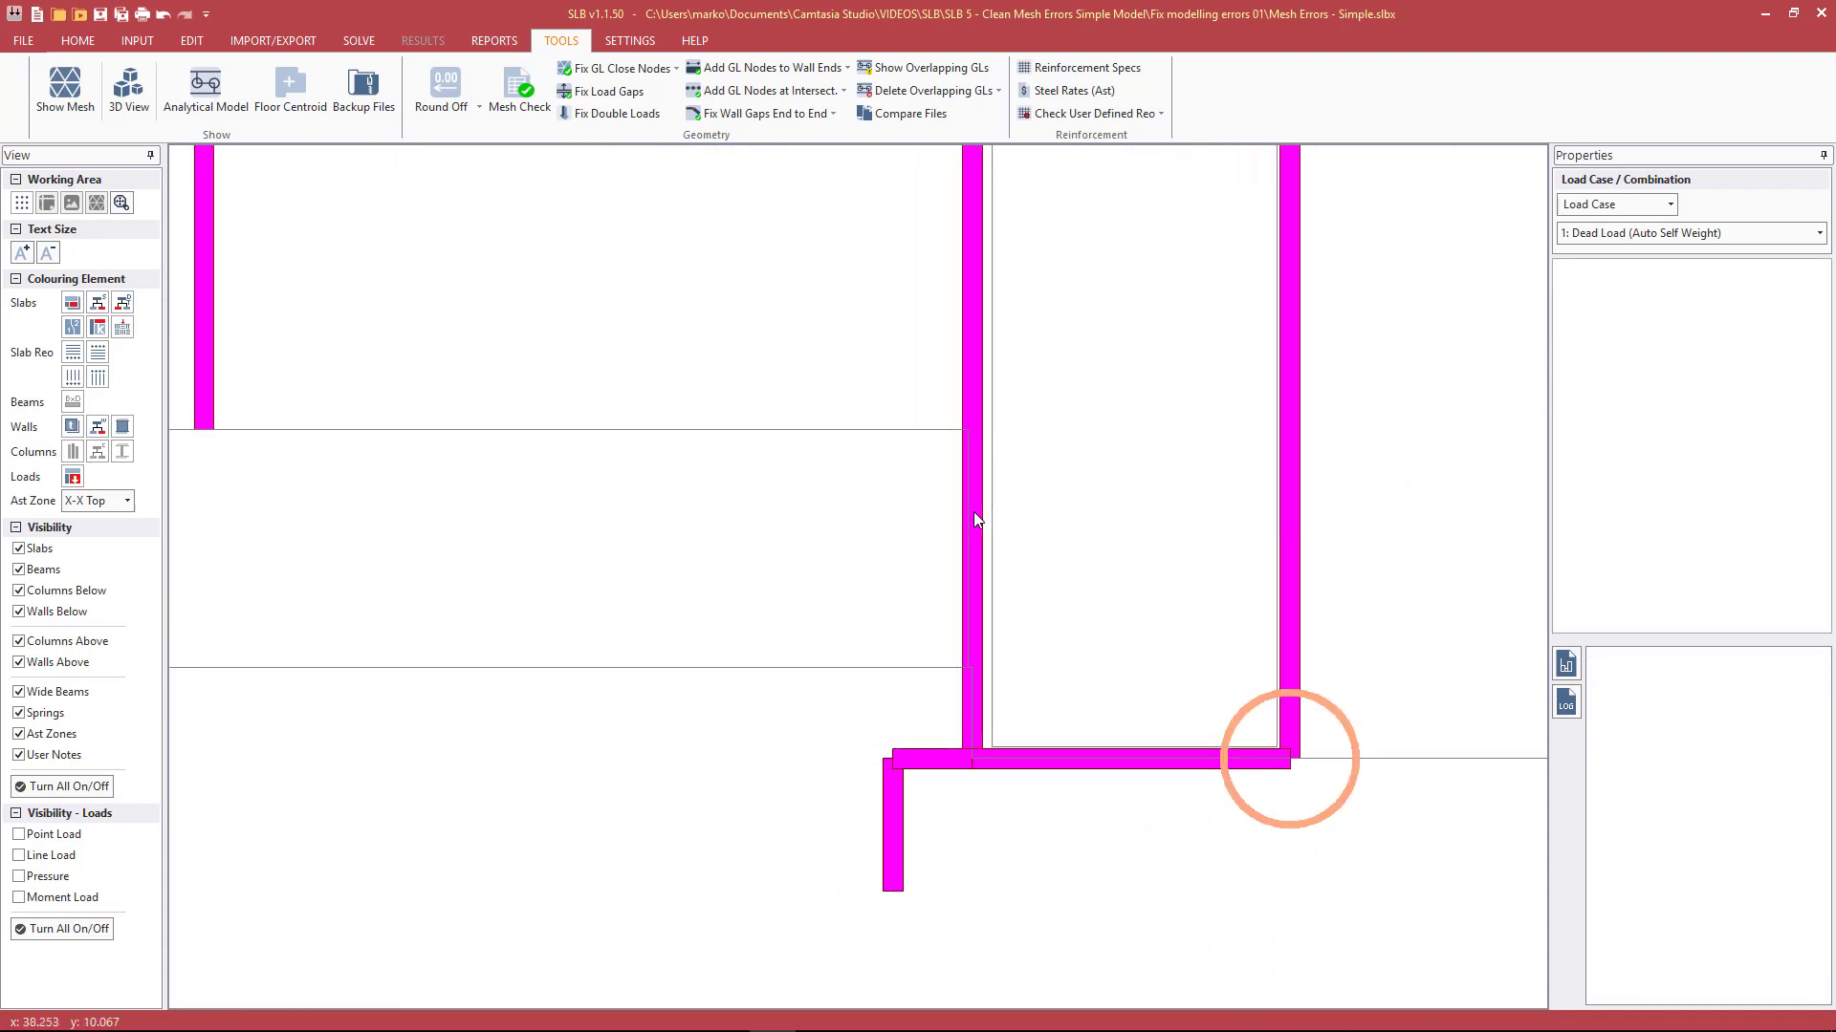
pyautogui.click(1040, 905)
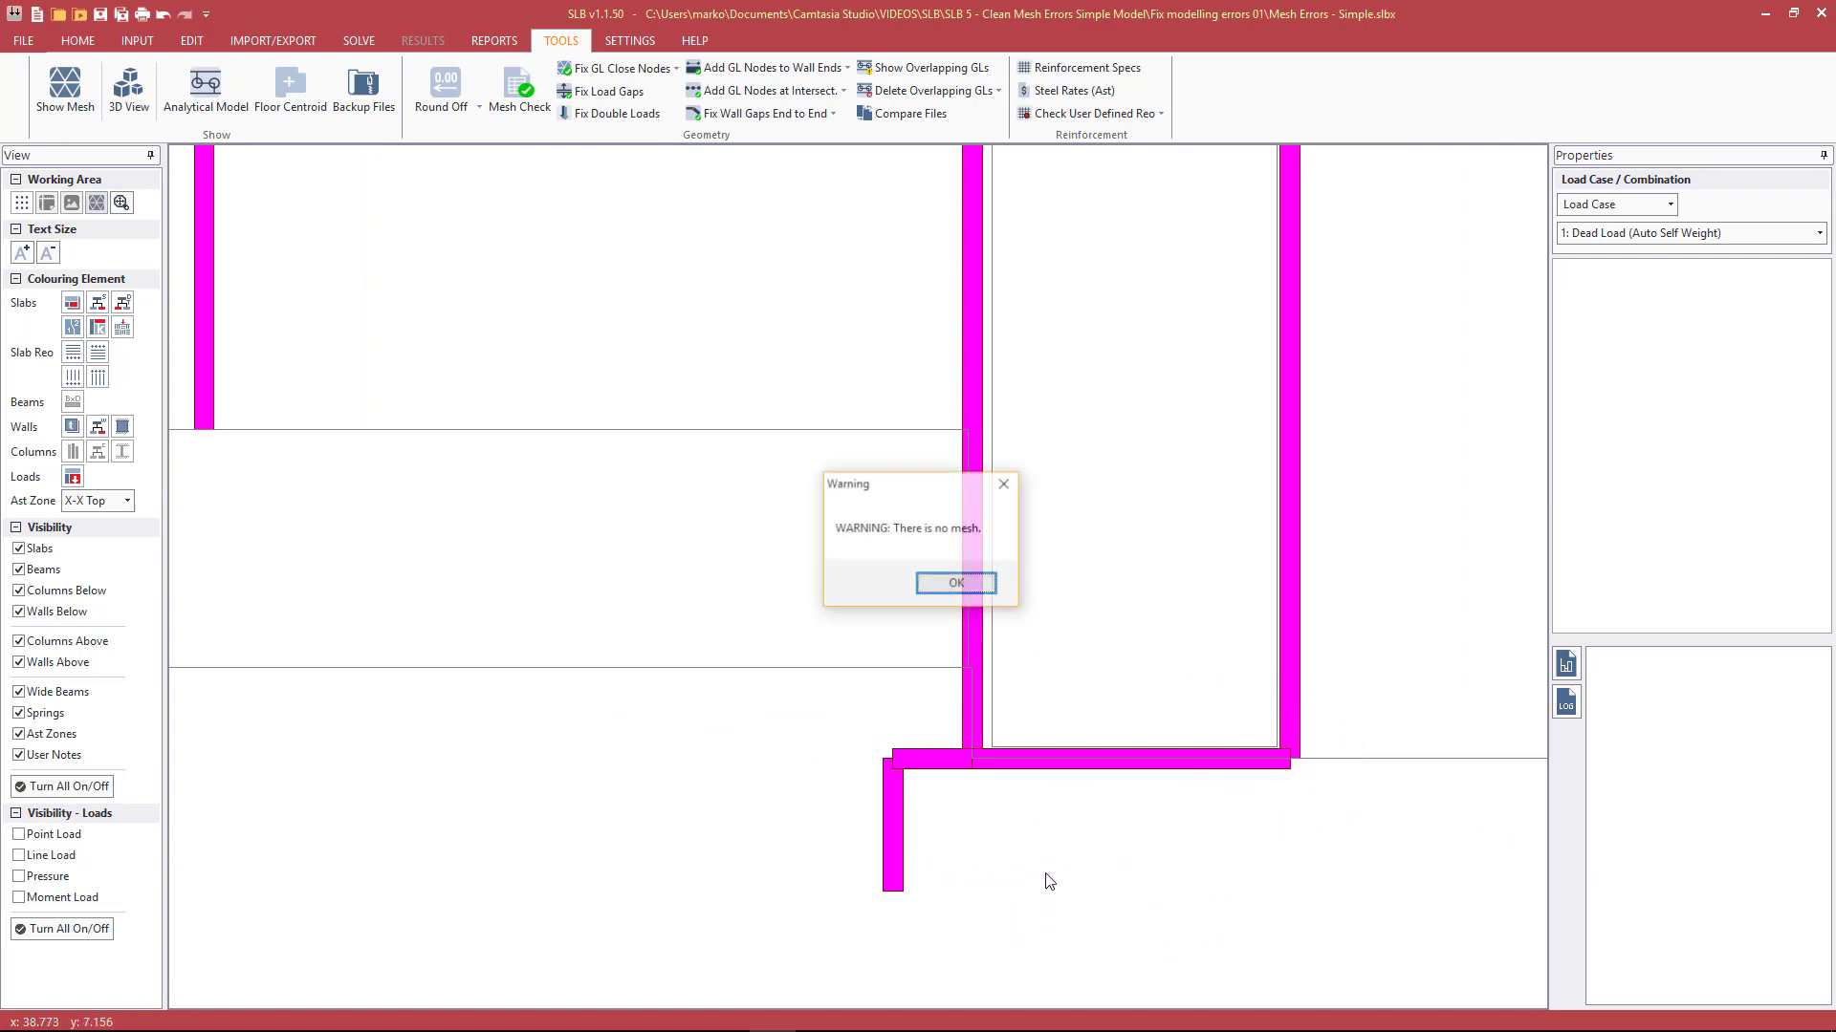
pyautogui.click(968, 667)
pyautogui.click(965, 588)
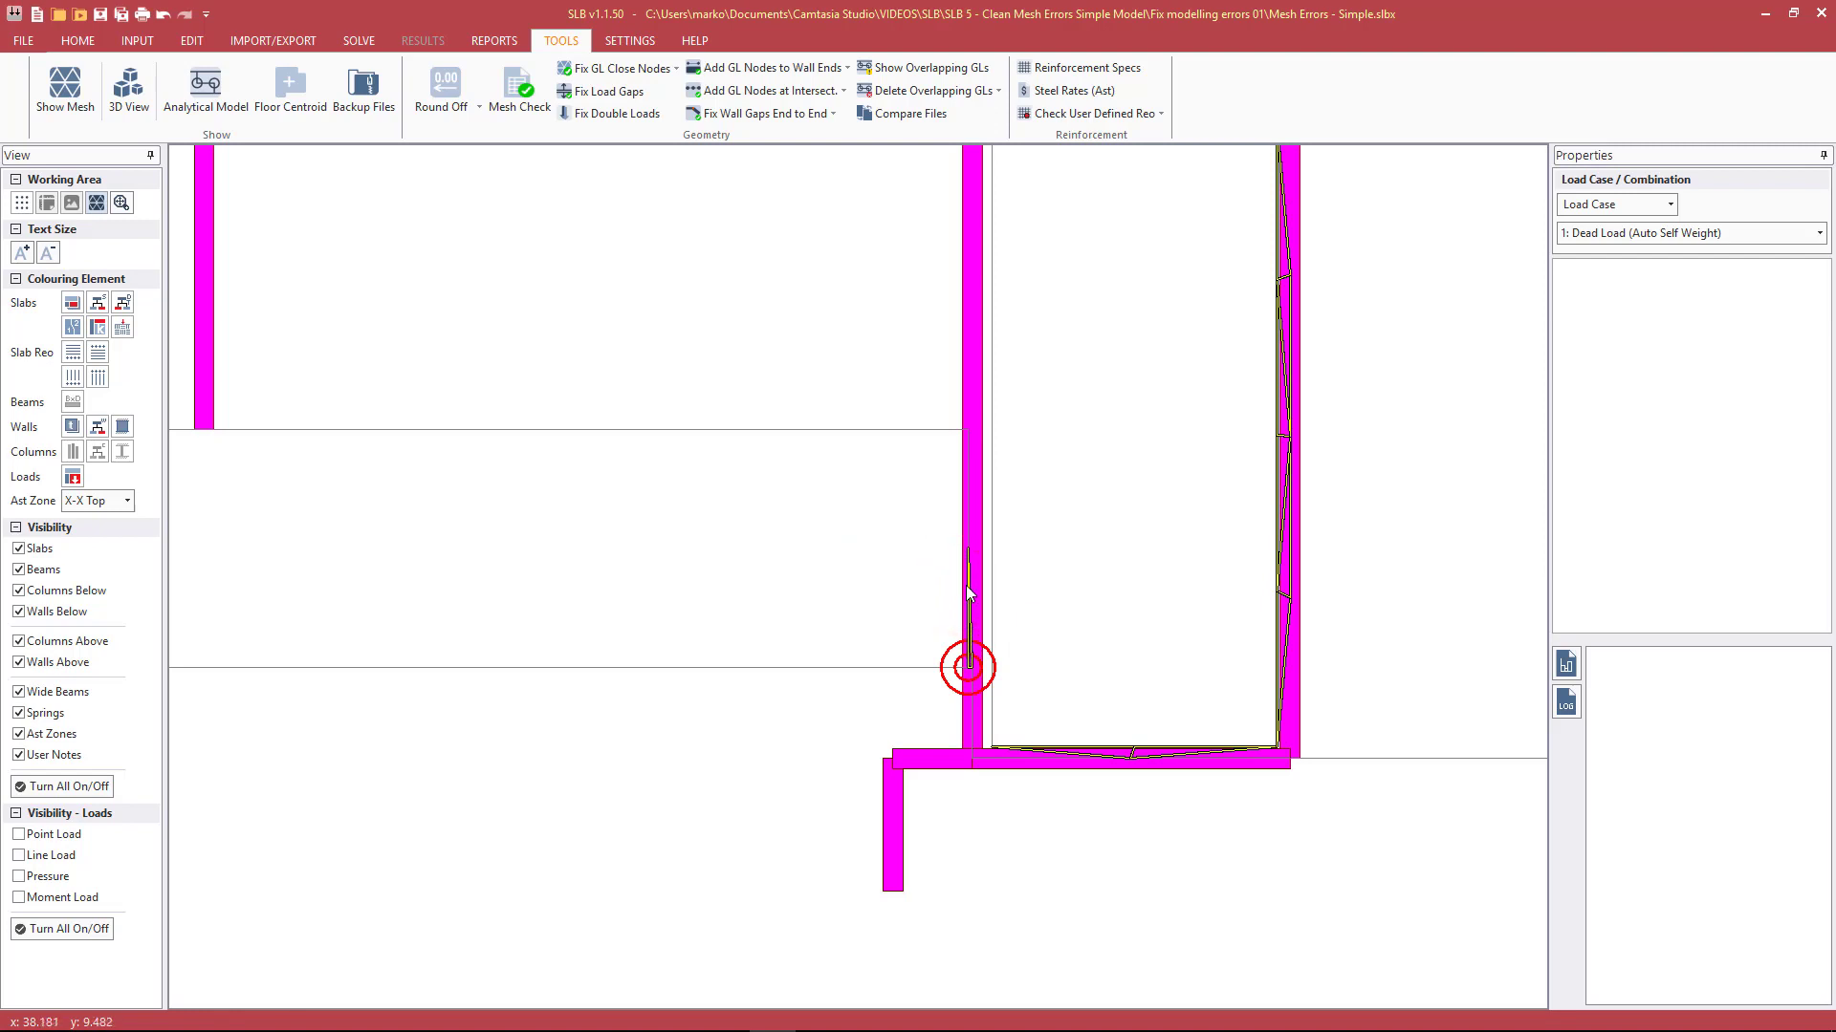
# Step: Examine the main slab outline and the long rectangular slab outline where they meet the wall left of the opening
pyautogui.scroll(1, 998, 653)
pyautogui.click(963, 675)
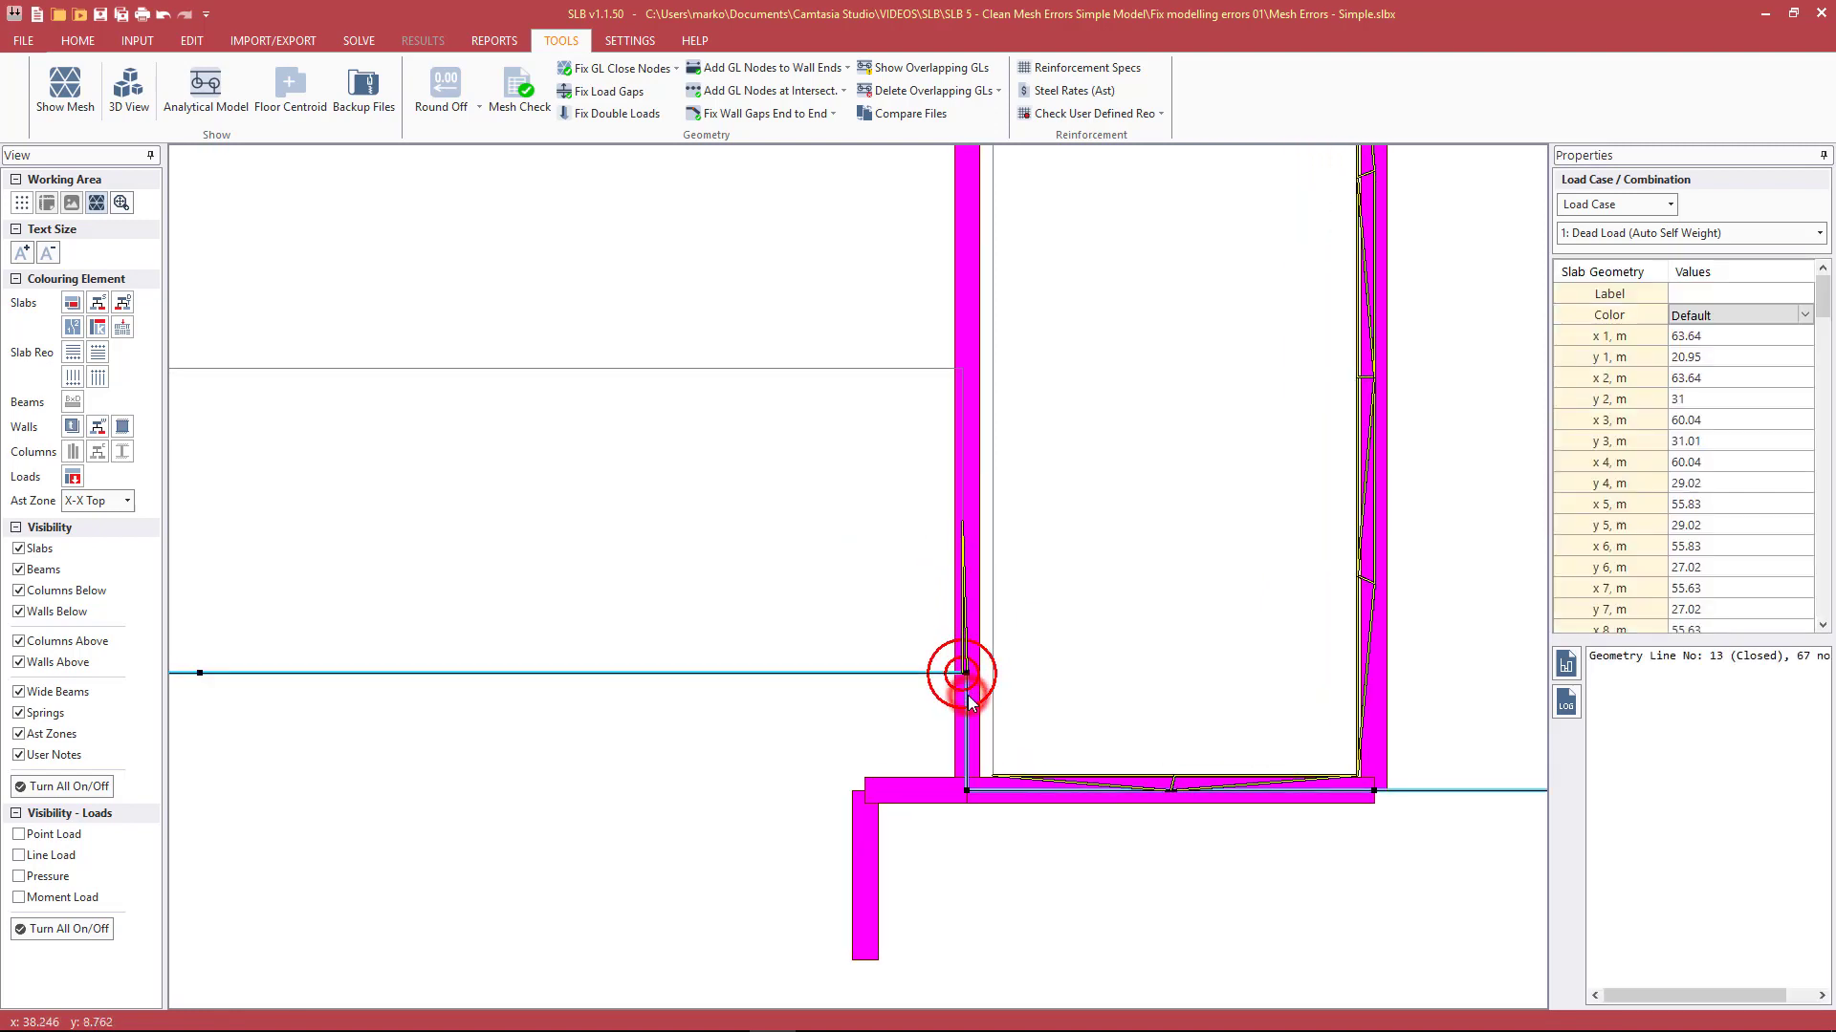
pyautogui.click(965, 683)
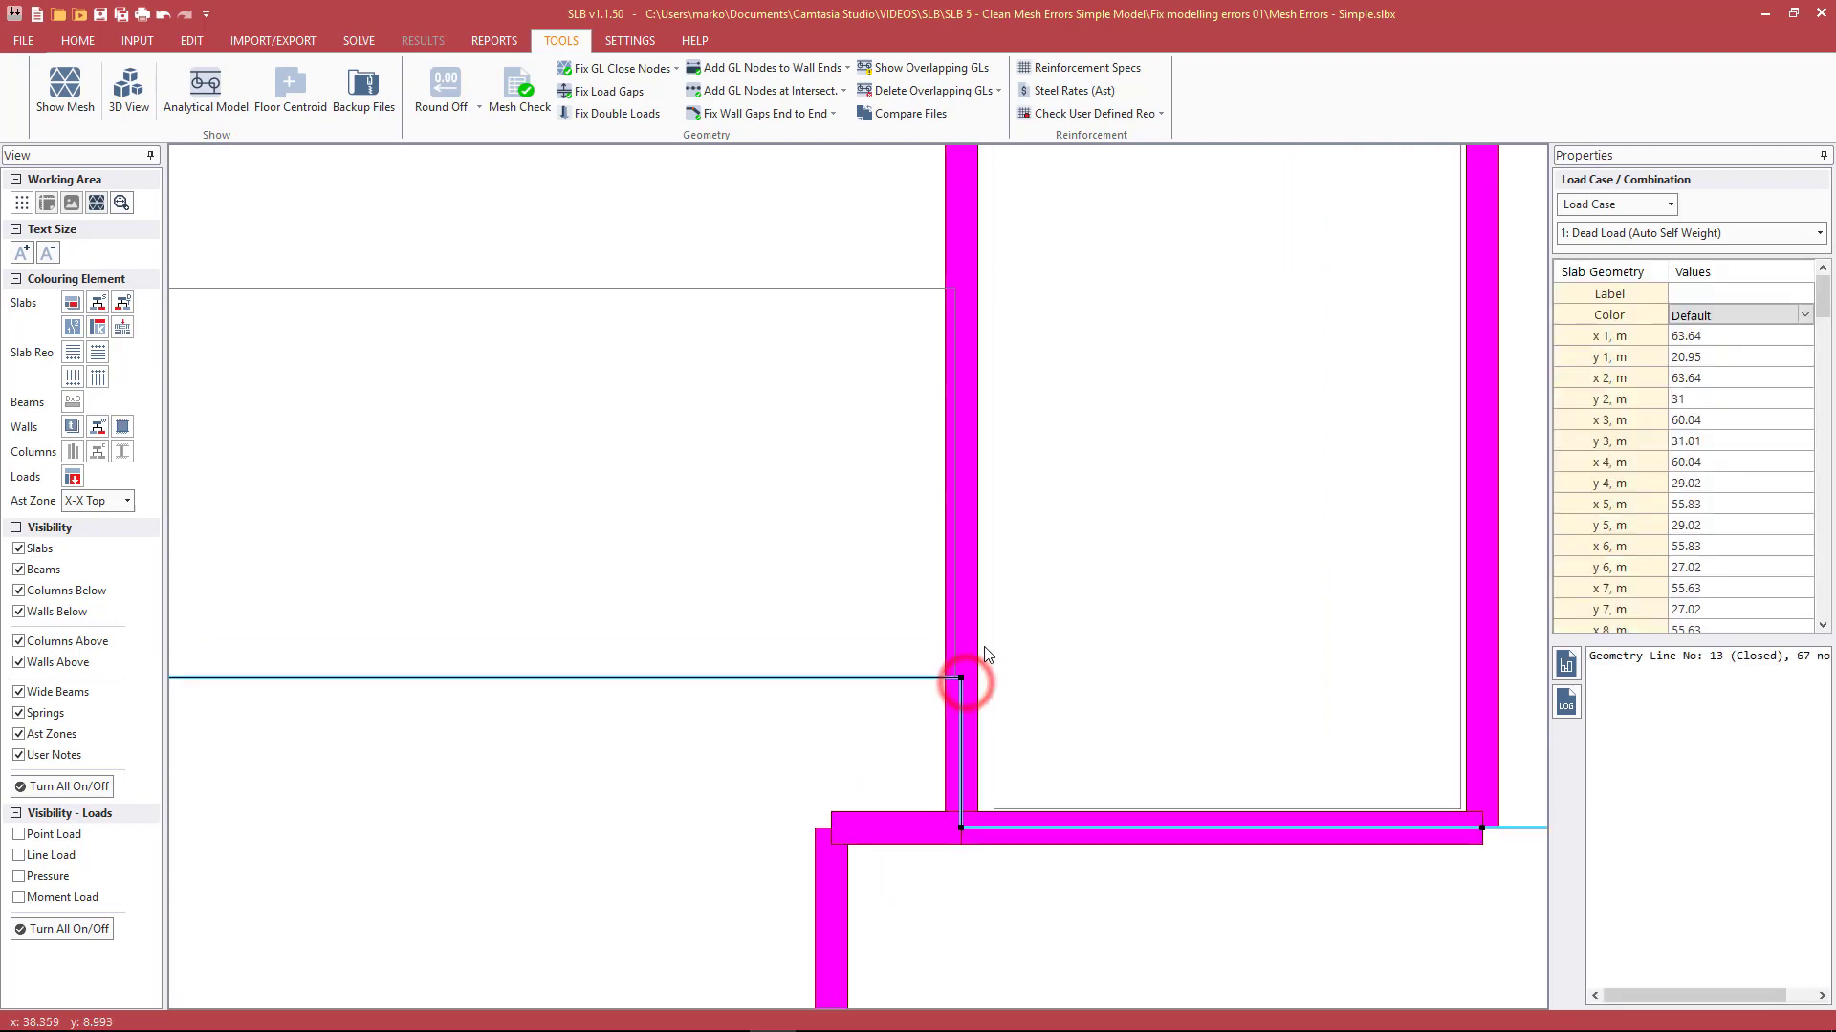
pyautogui.scroll(1, 952, 597)
pyautogui.click(954, 594)
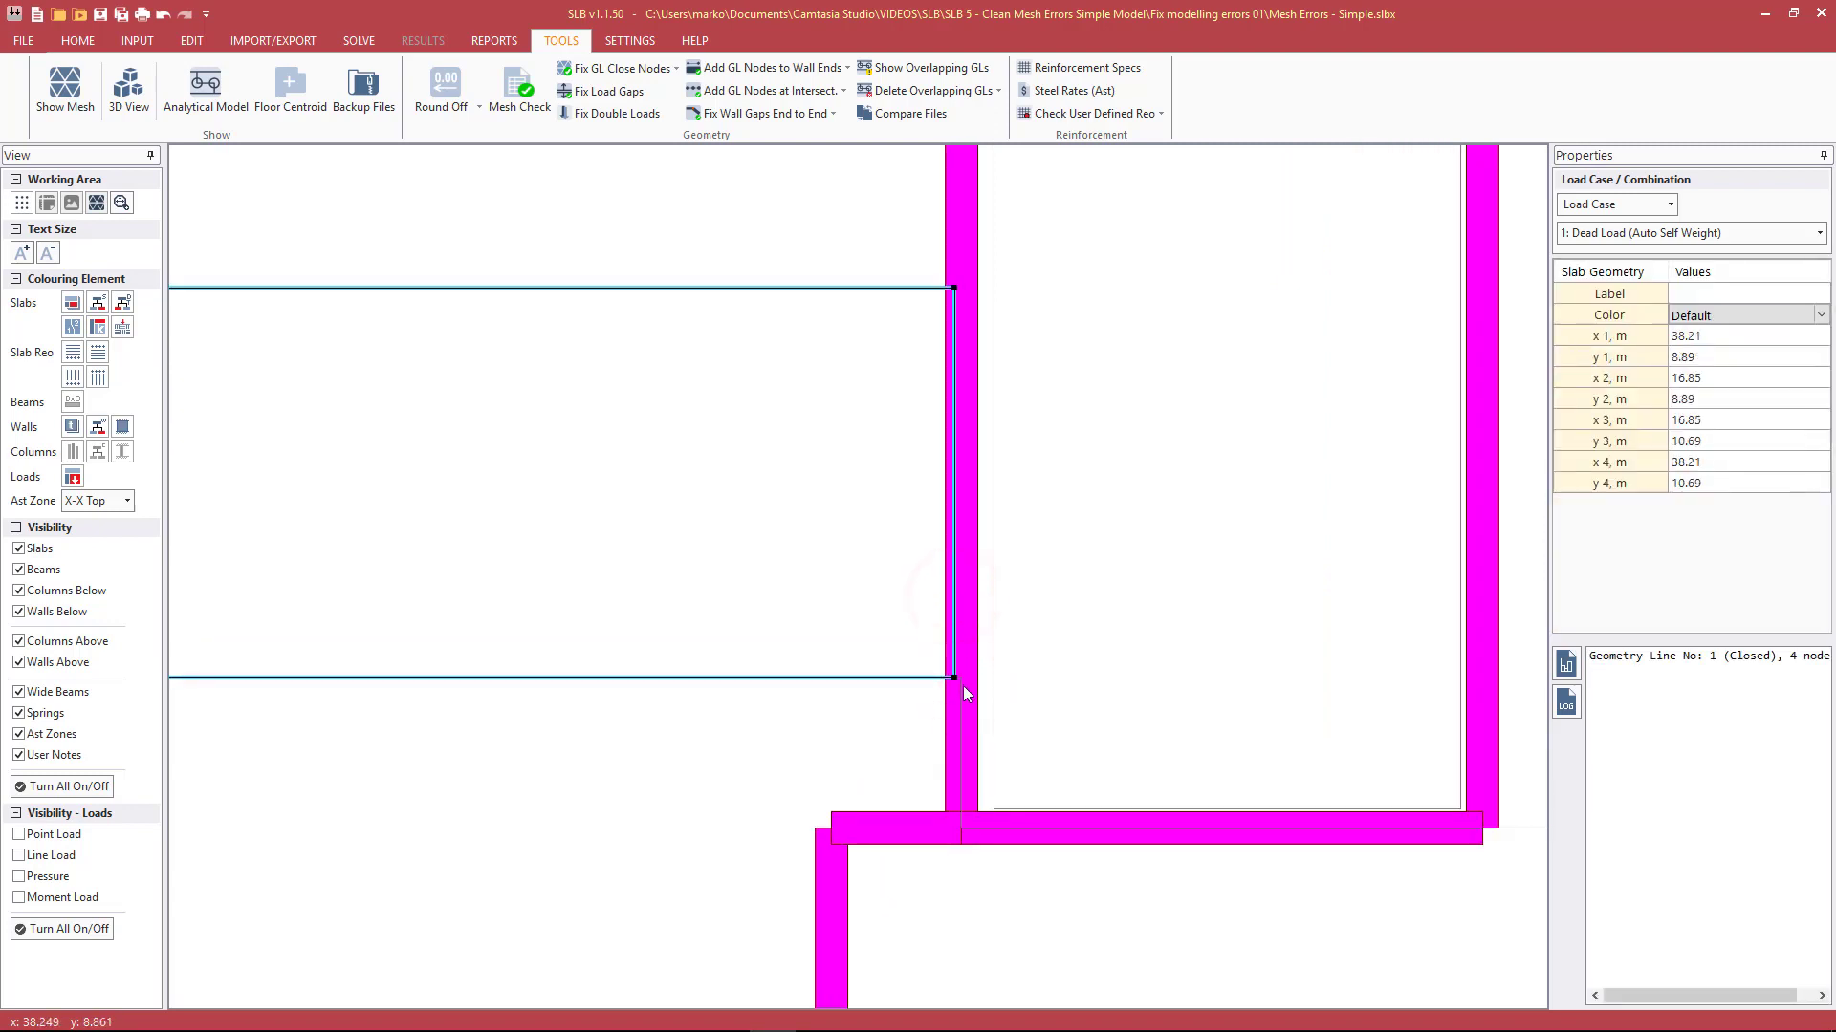
pyautogui.click(961, 685)
pyautogui.click(955, 608)
pyautogui.scroll(-1, 1001, 434)
# Step: Set the wall left of the opening as master and align the long rectangular slab outline's right end edge to it in X
pyautogui.click(967, 234)
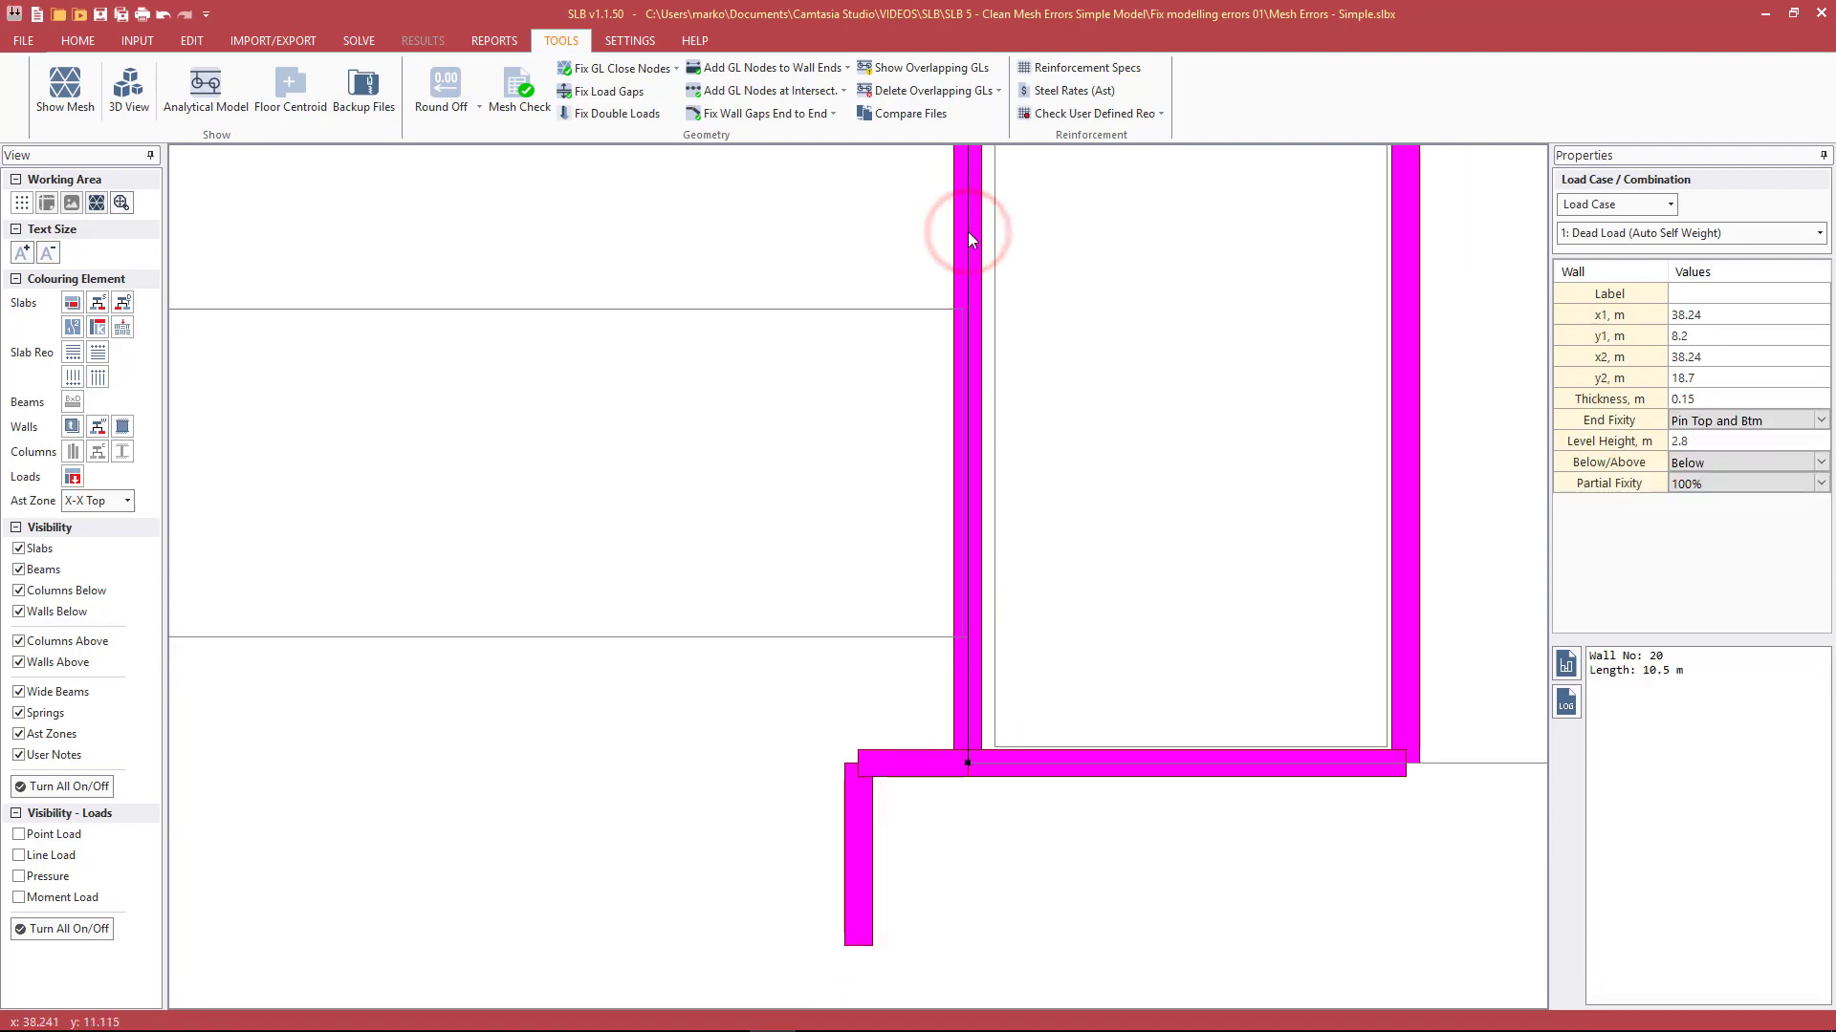
pyautogui.rightClick(967, 233)
pyautogui.click(1045, 290)
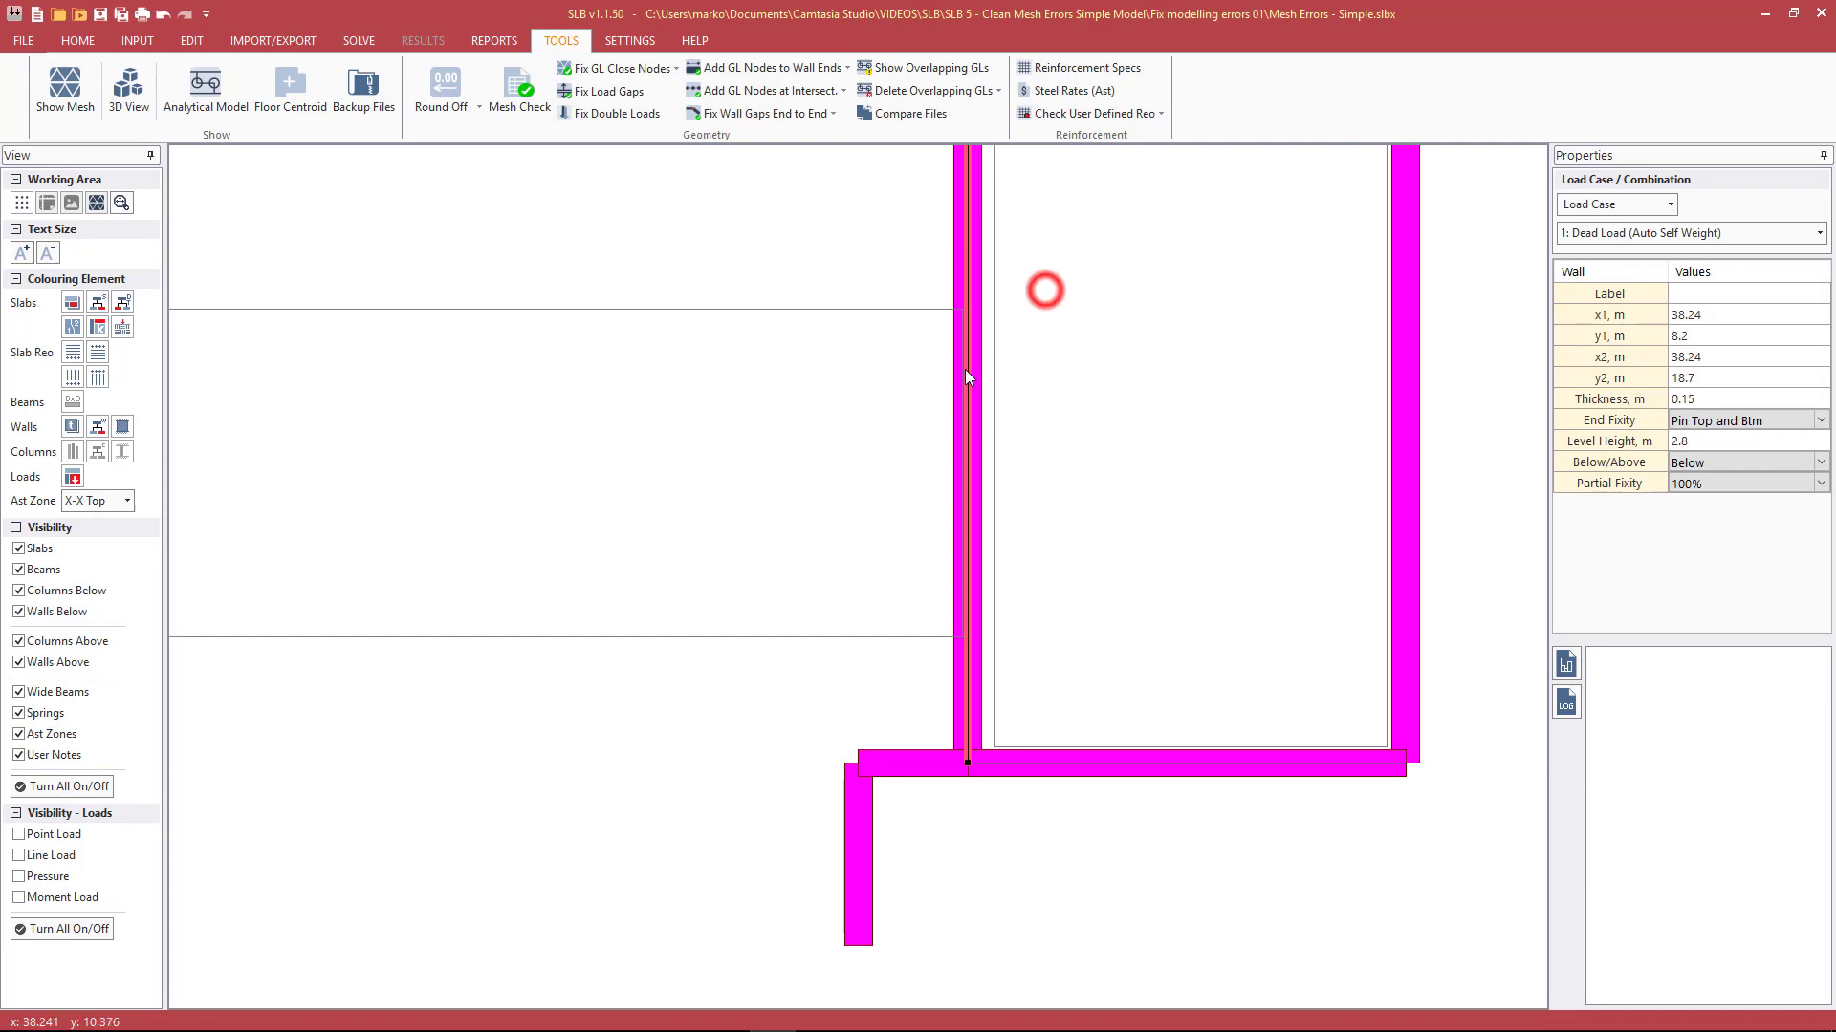
pyautogui.click(960, 373)
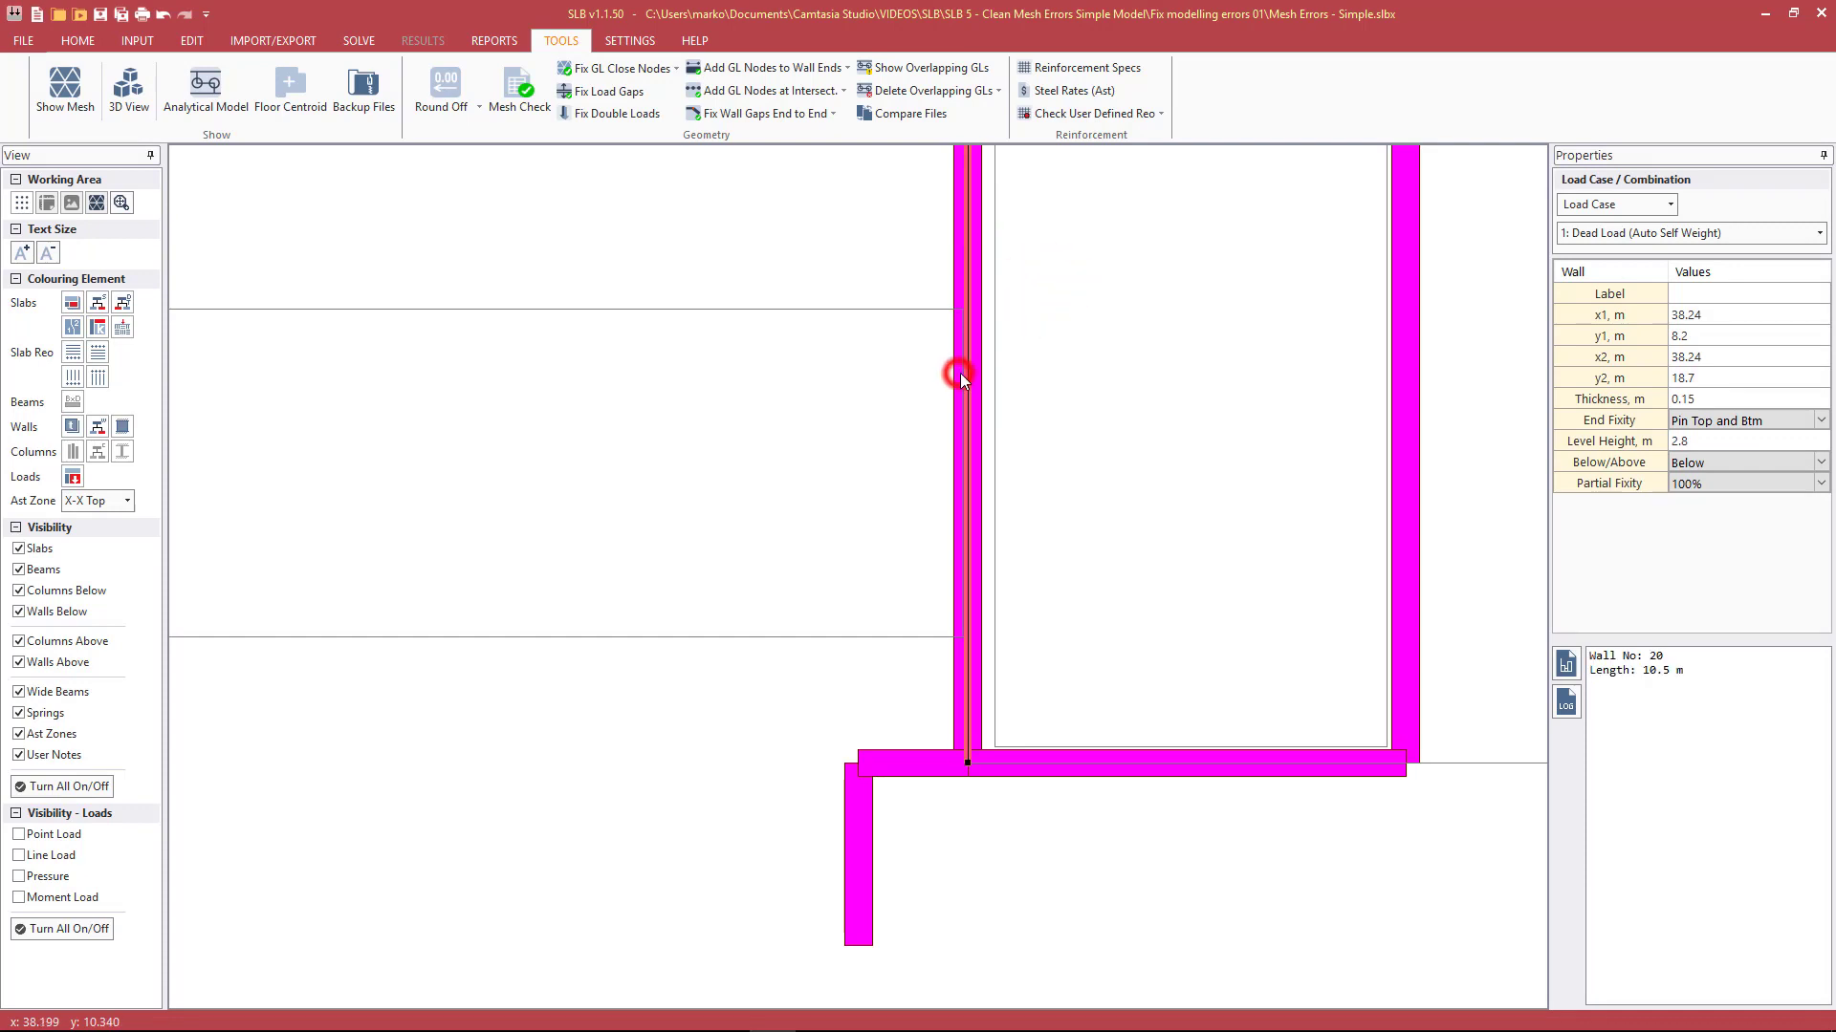
pyautogui.rightClick(959, 444)
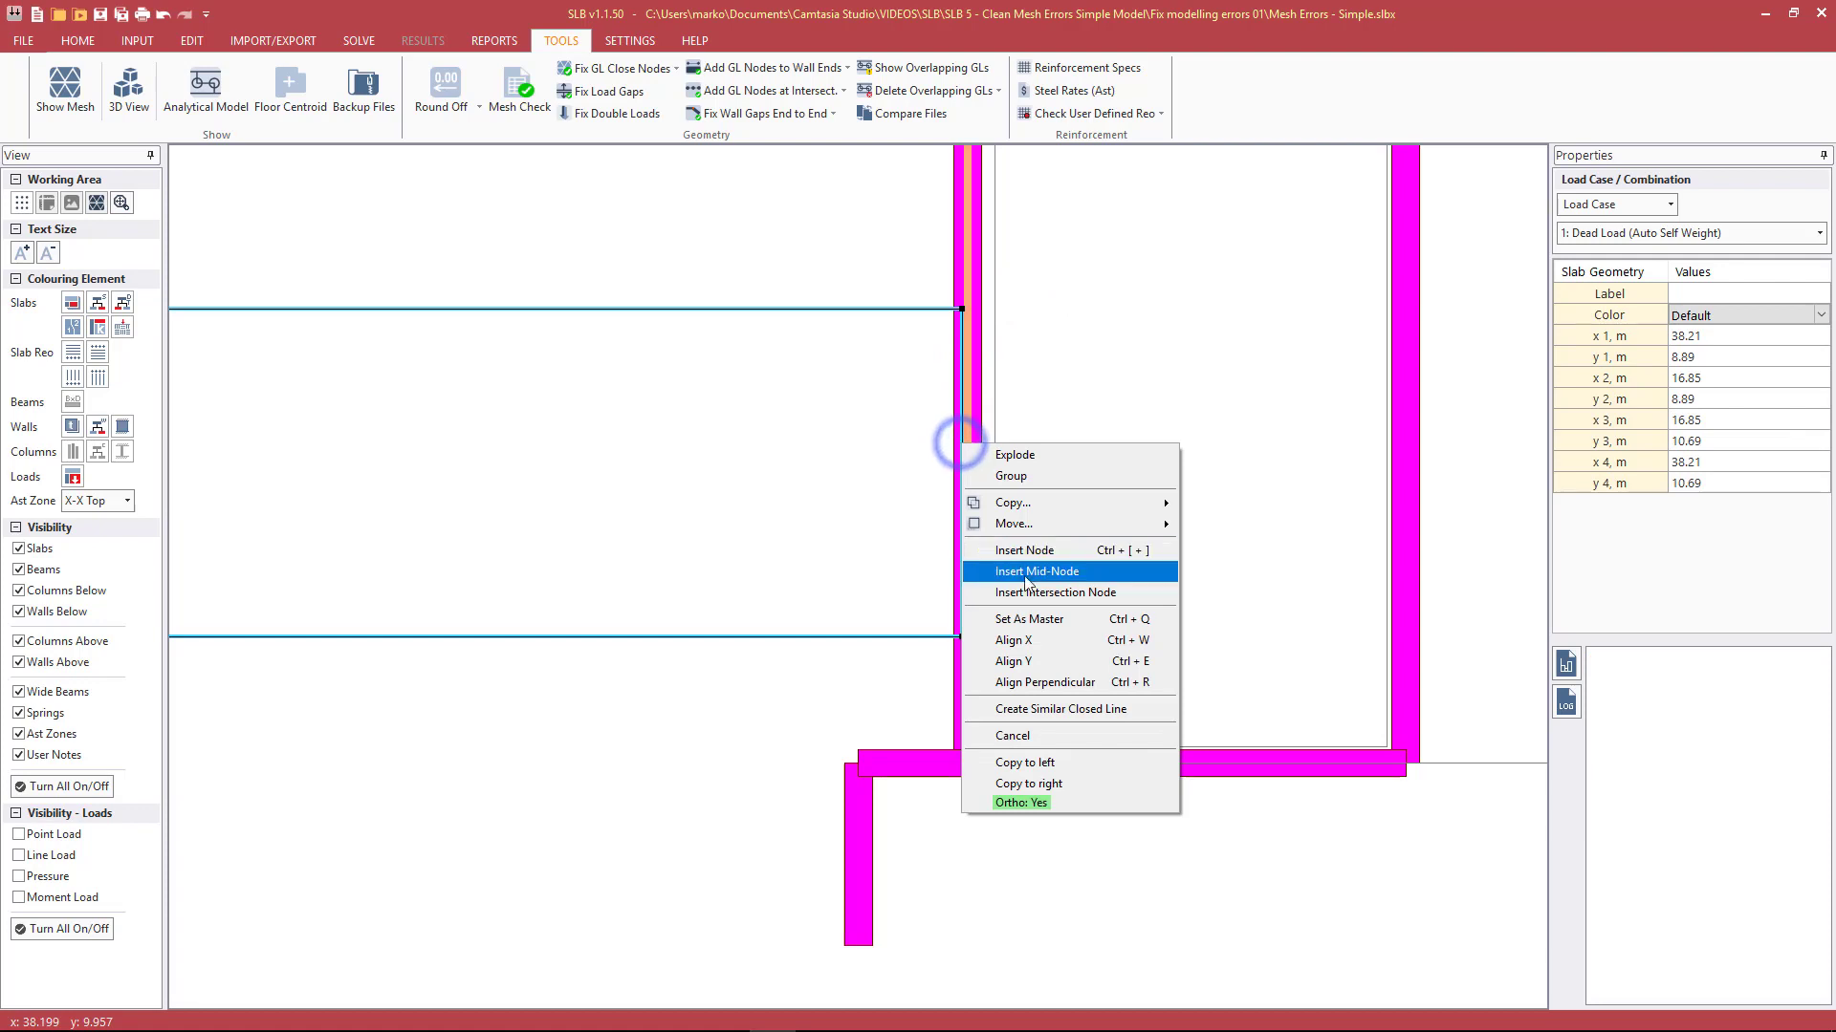
pyautogui.click(1028, 641)
pyautogui.click(1025, 818)
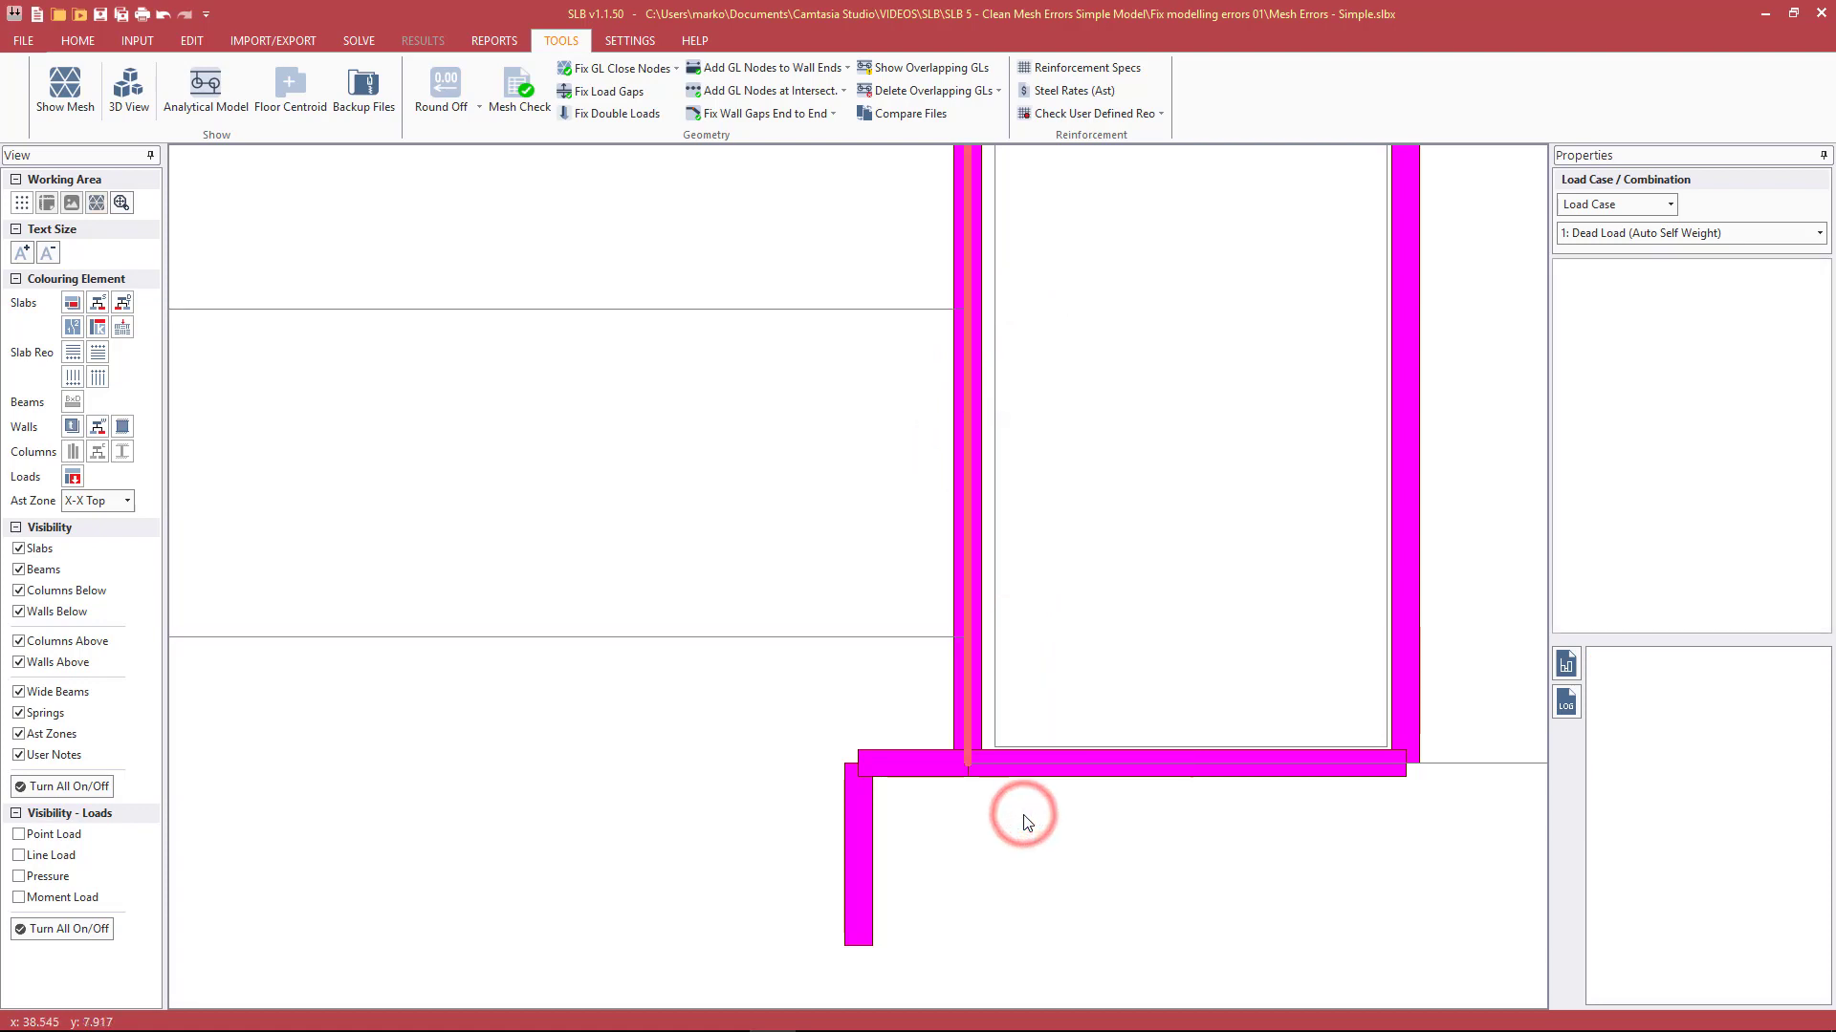
# Step: Show the mesh error markers again around the rectangular opening and its surrounding walls
pyautogui.scroll(-3, 1014, 881)
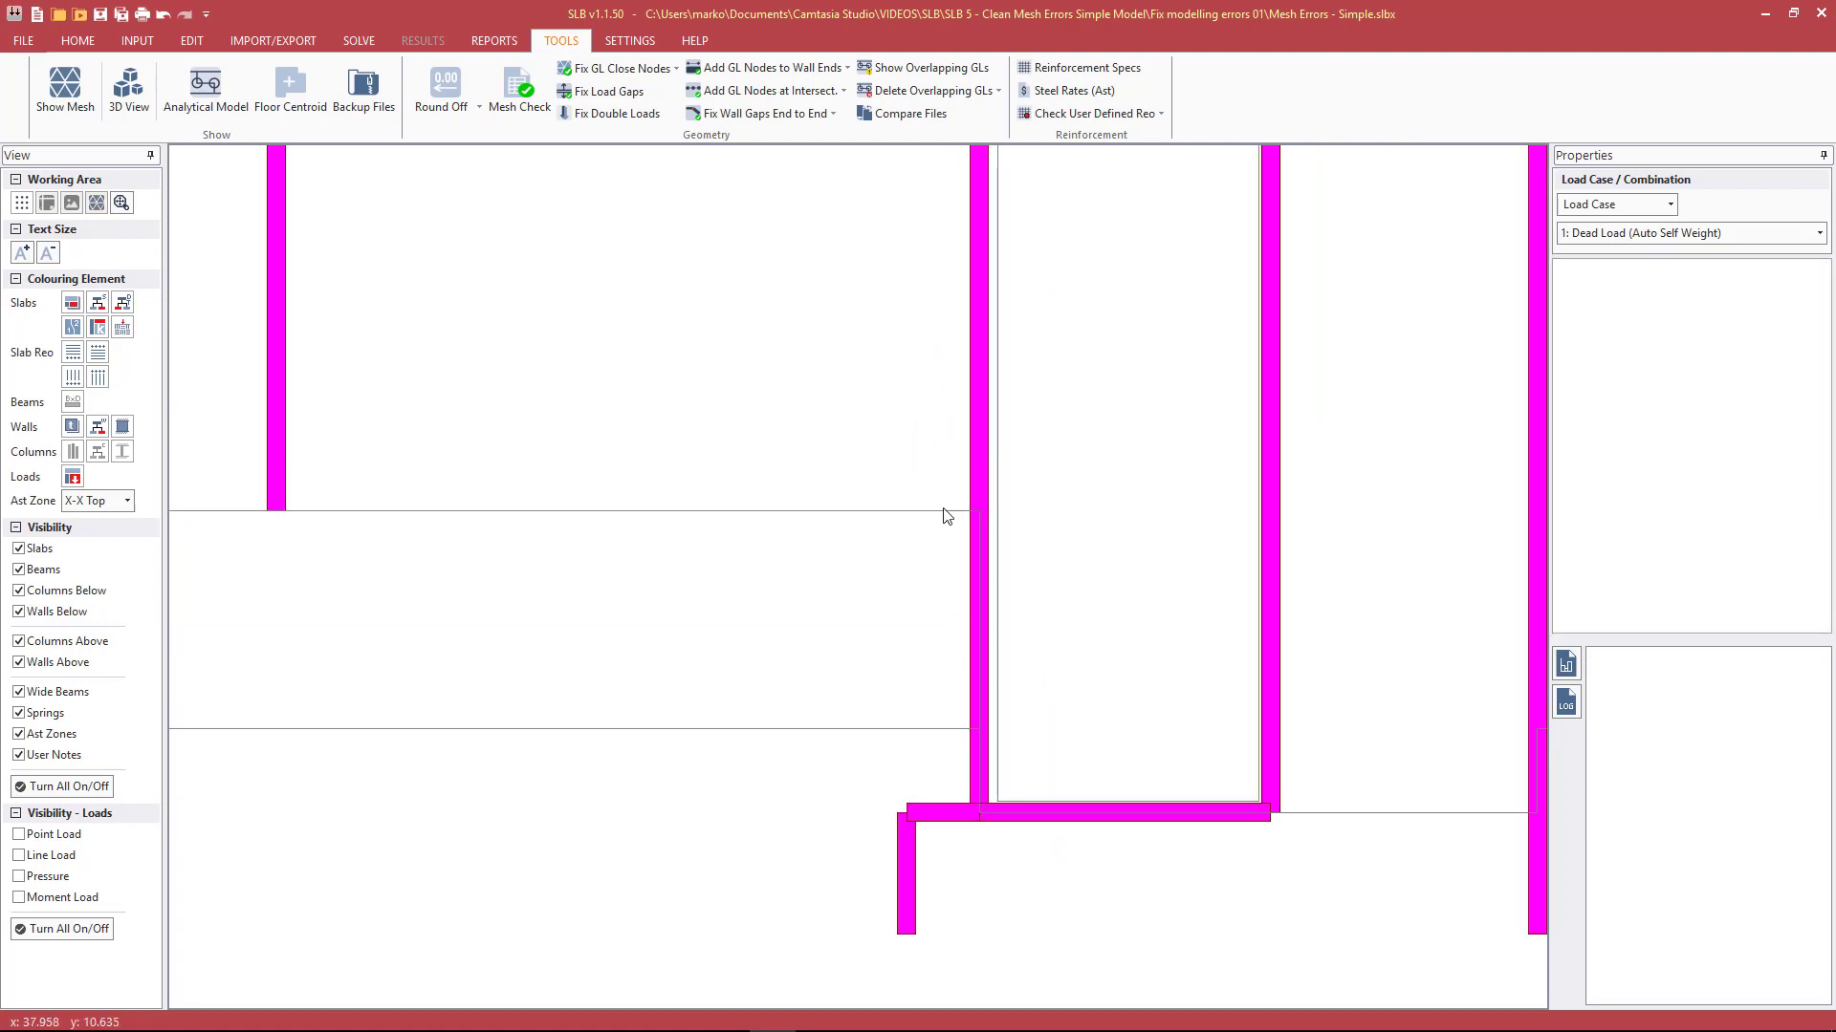
pyautogui.scroll(-1, 966, 820)
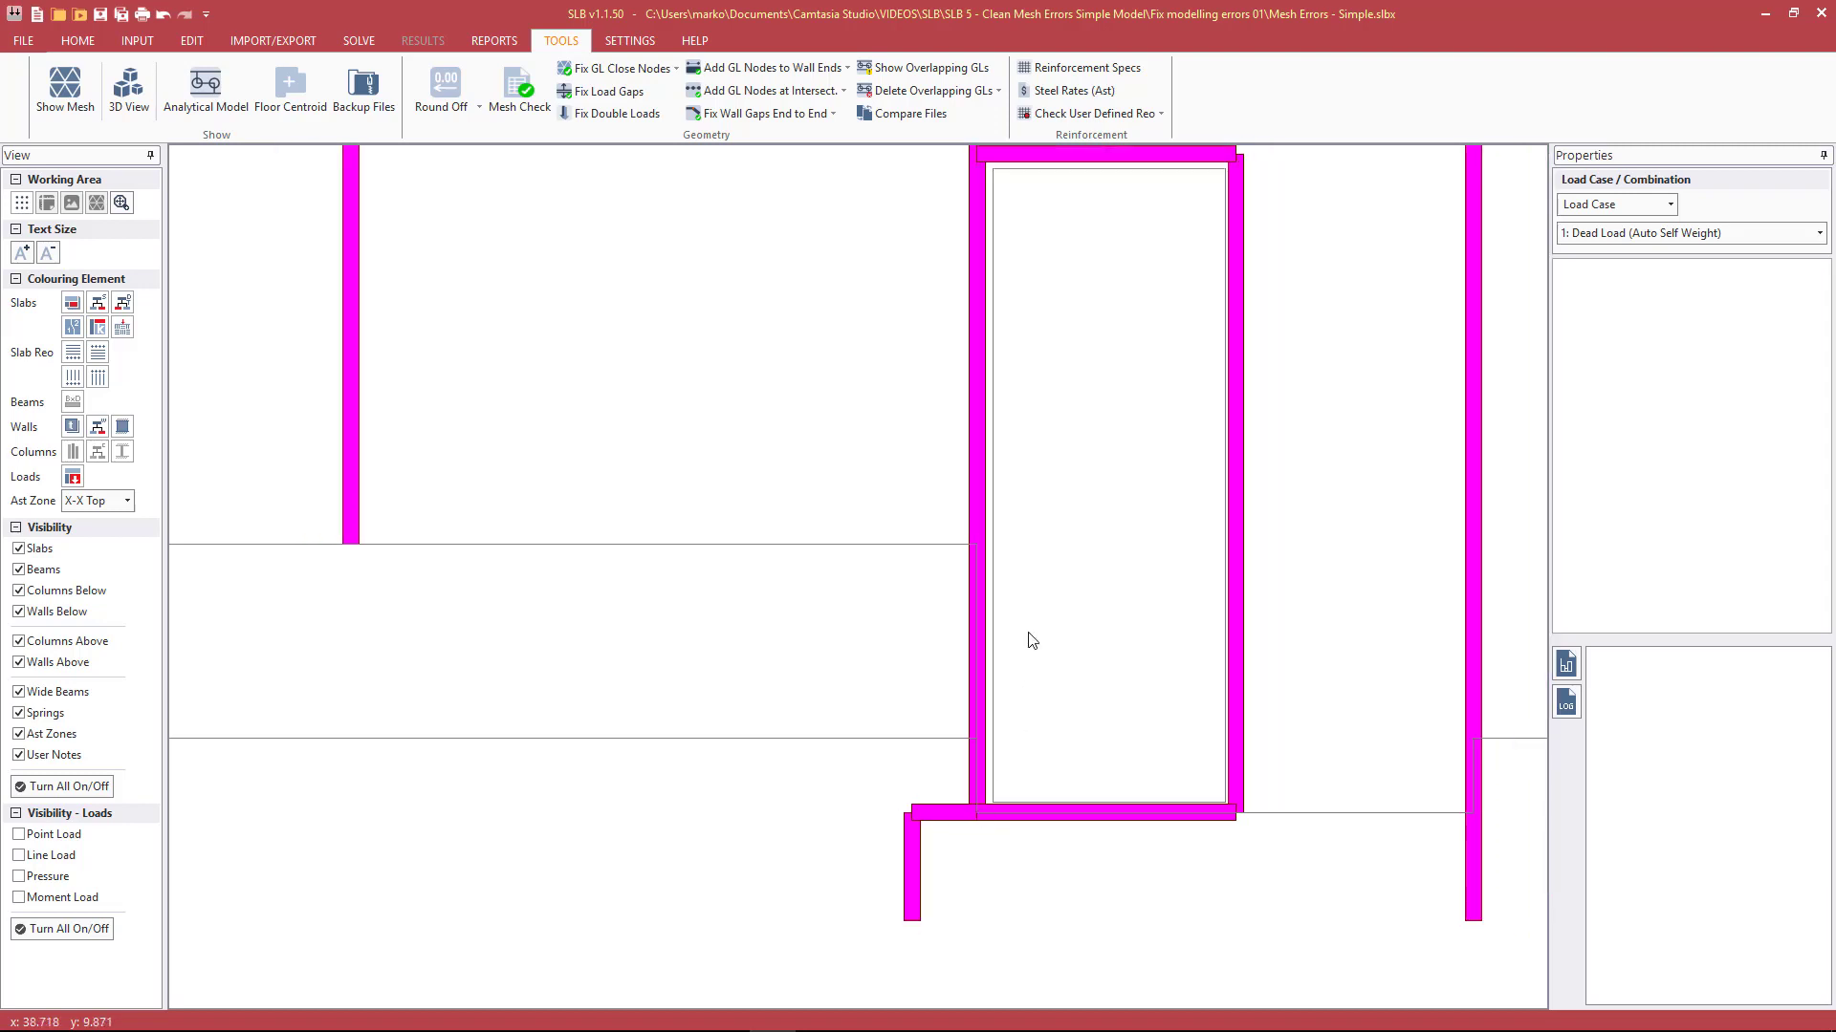
pyautogui.click(944, 578)
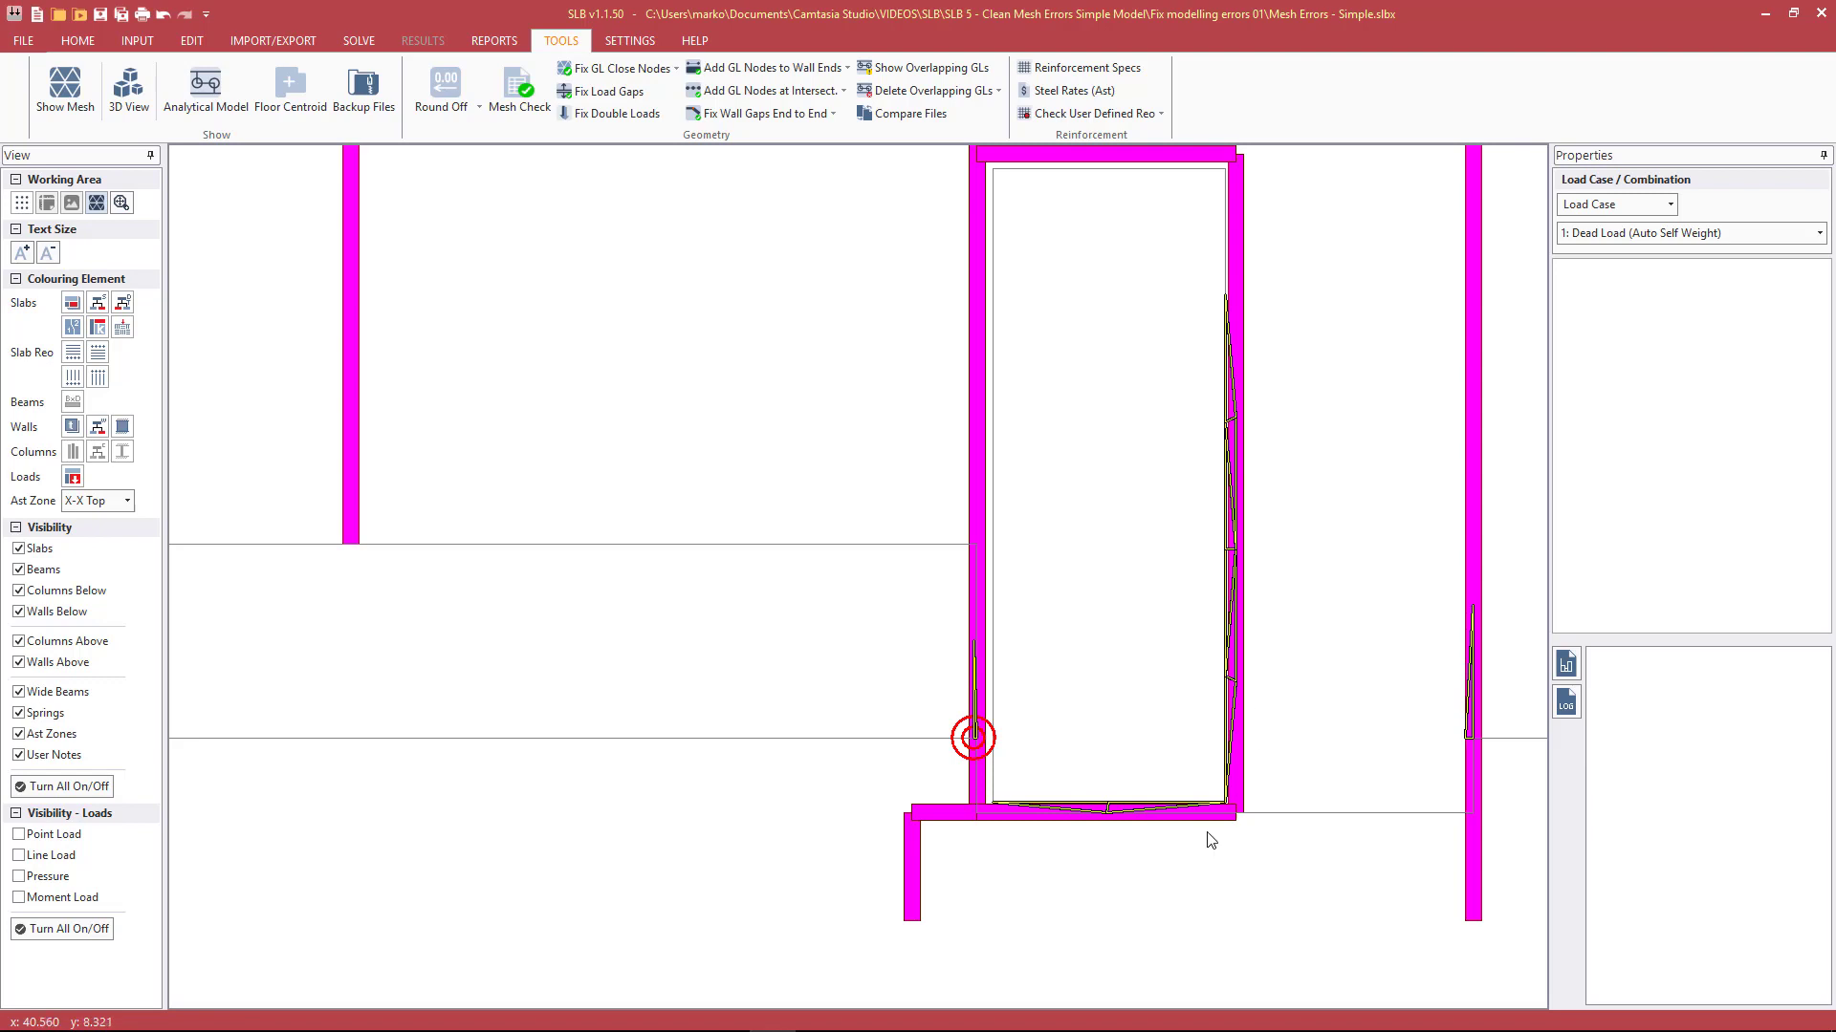
pyautogui.click(1145, 897)
# Step: With Snap Mode, move the four corners of the rectangular opening's outline onto the centreline intersections of its surrounding walls
pyautogui.click(1062, 803)
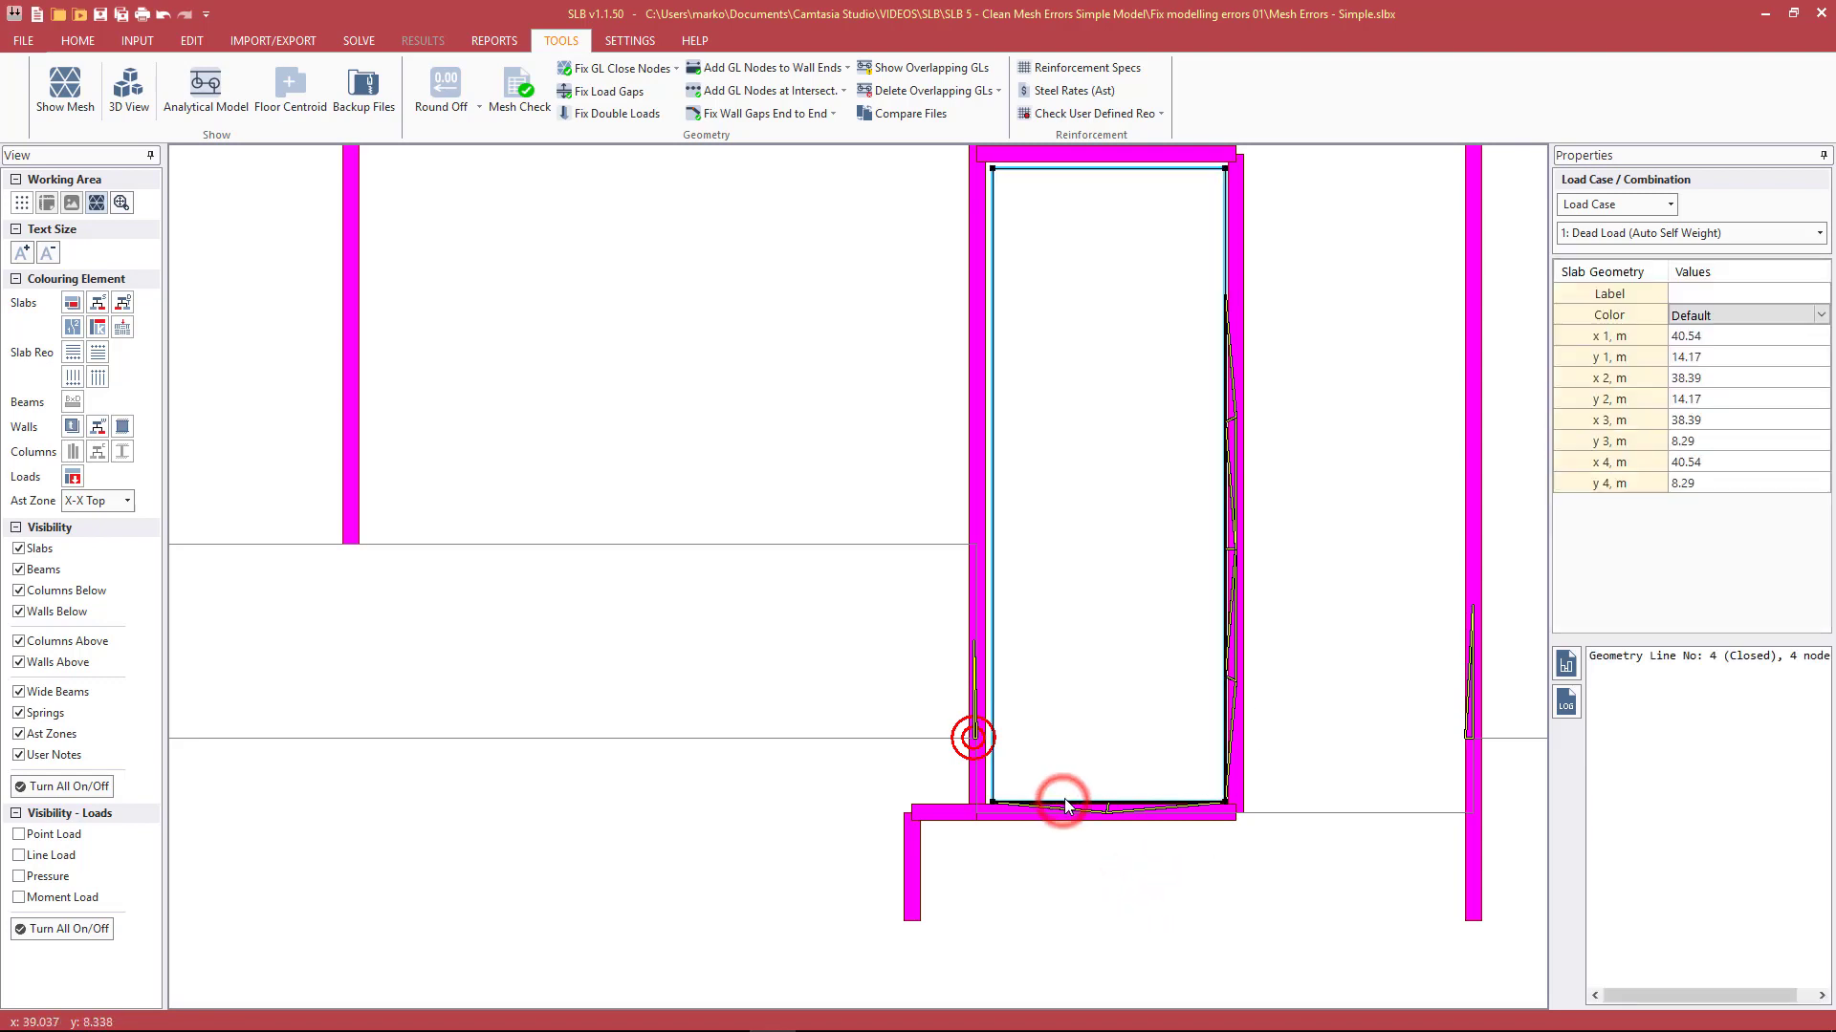
pyautogui.scroll(-1, 1104, 577)
pyautogui.scroll(2, 1133, 271)
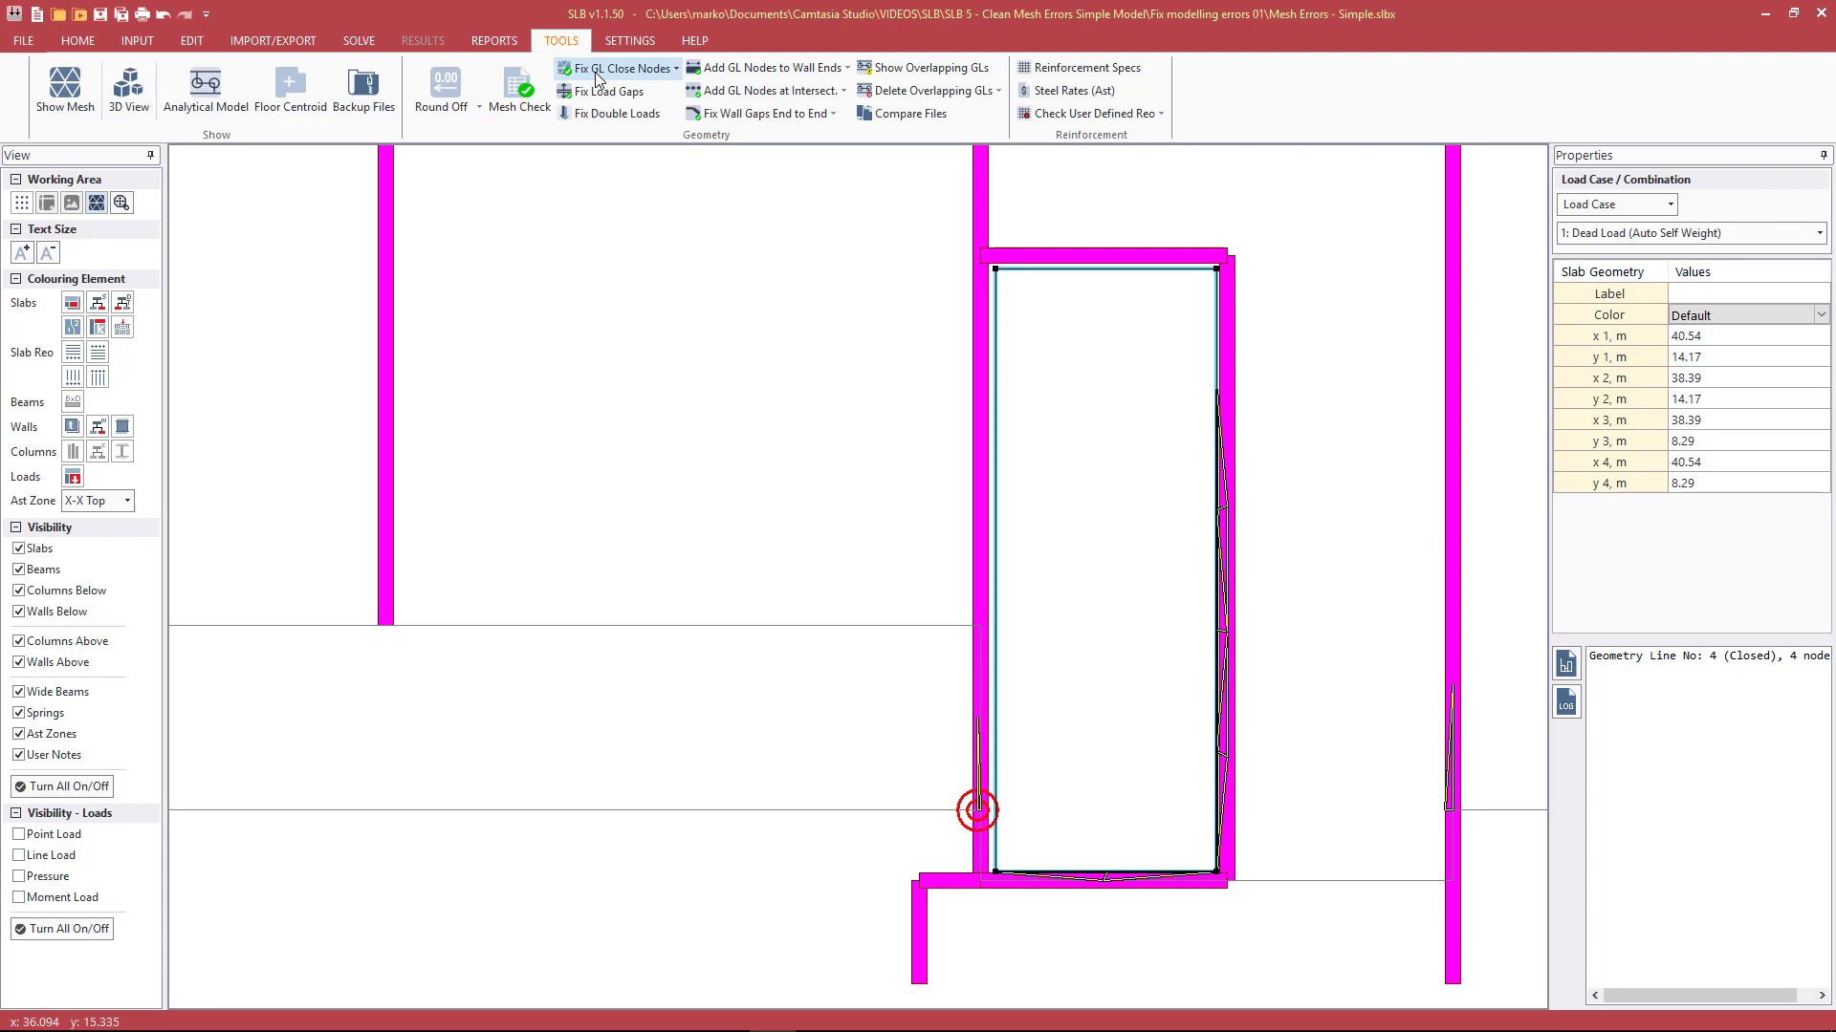
pyautogui.click(78, 40)
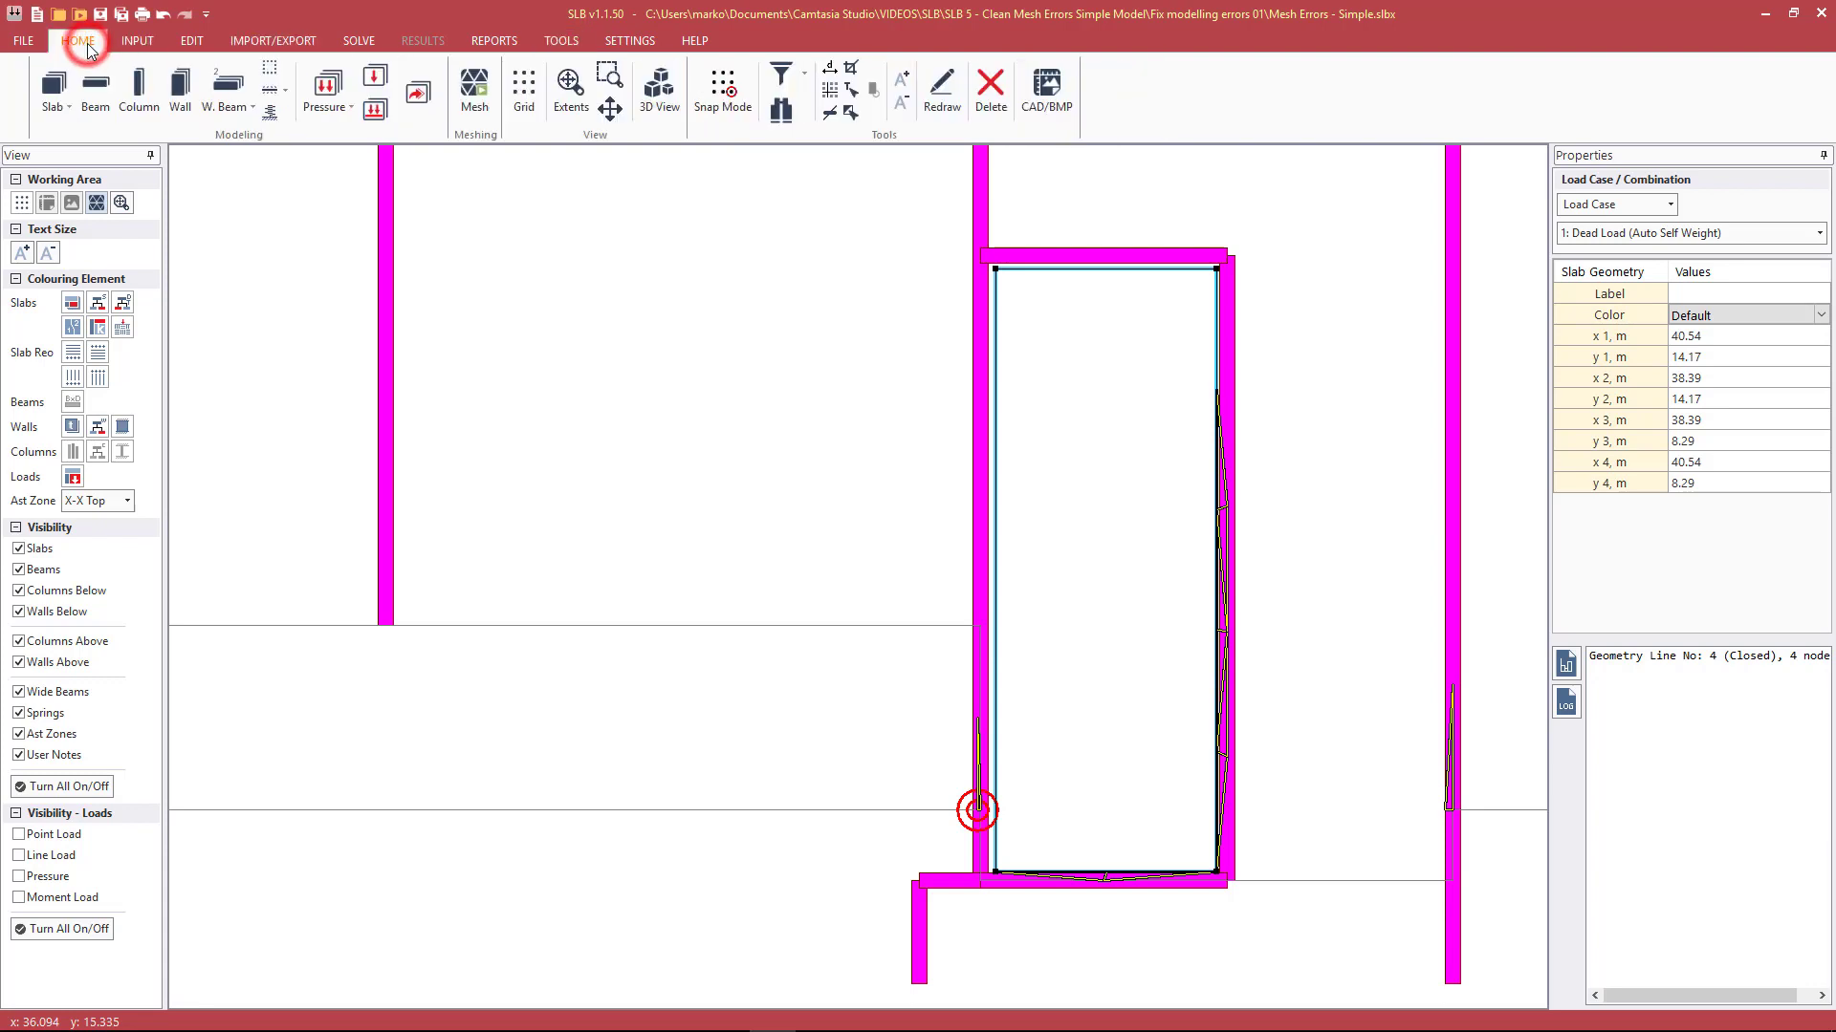
pyautogui.click(723, 84)
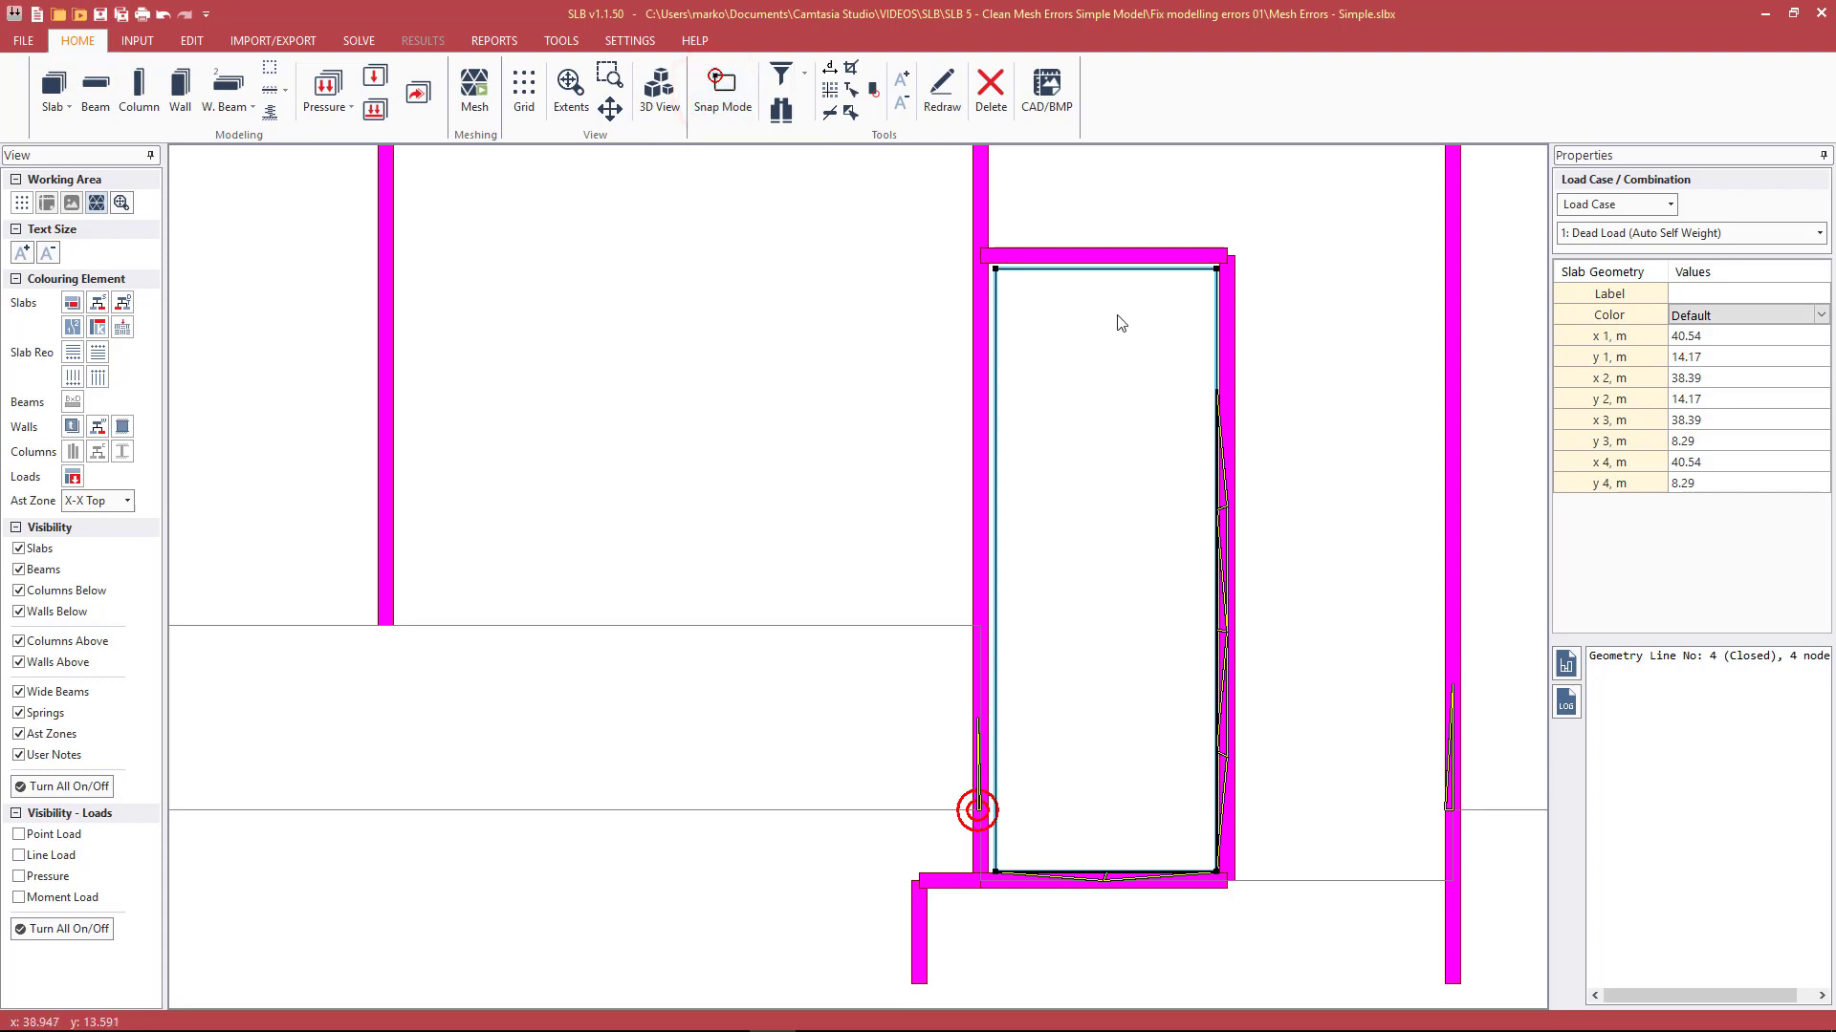
pyautogui.moveTo(995, 270); pyautogui.dragTo(981, 255)
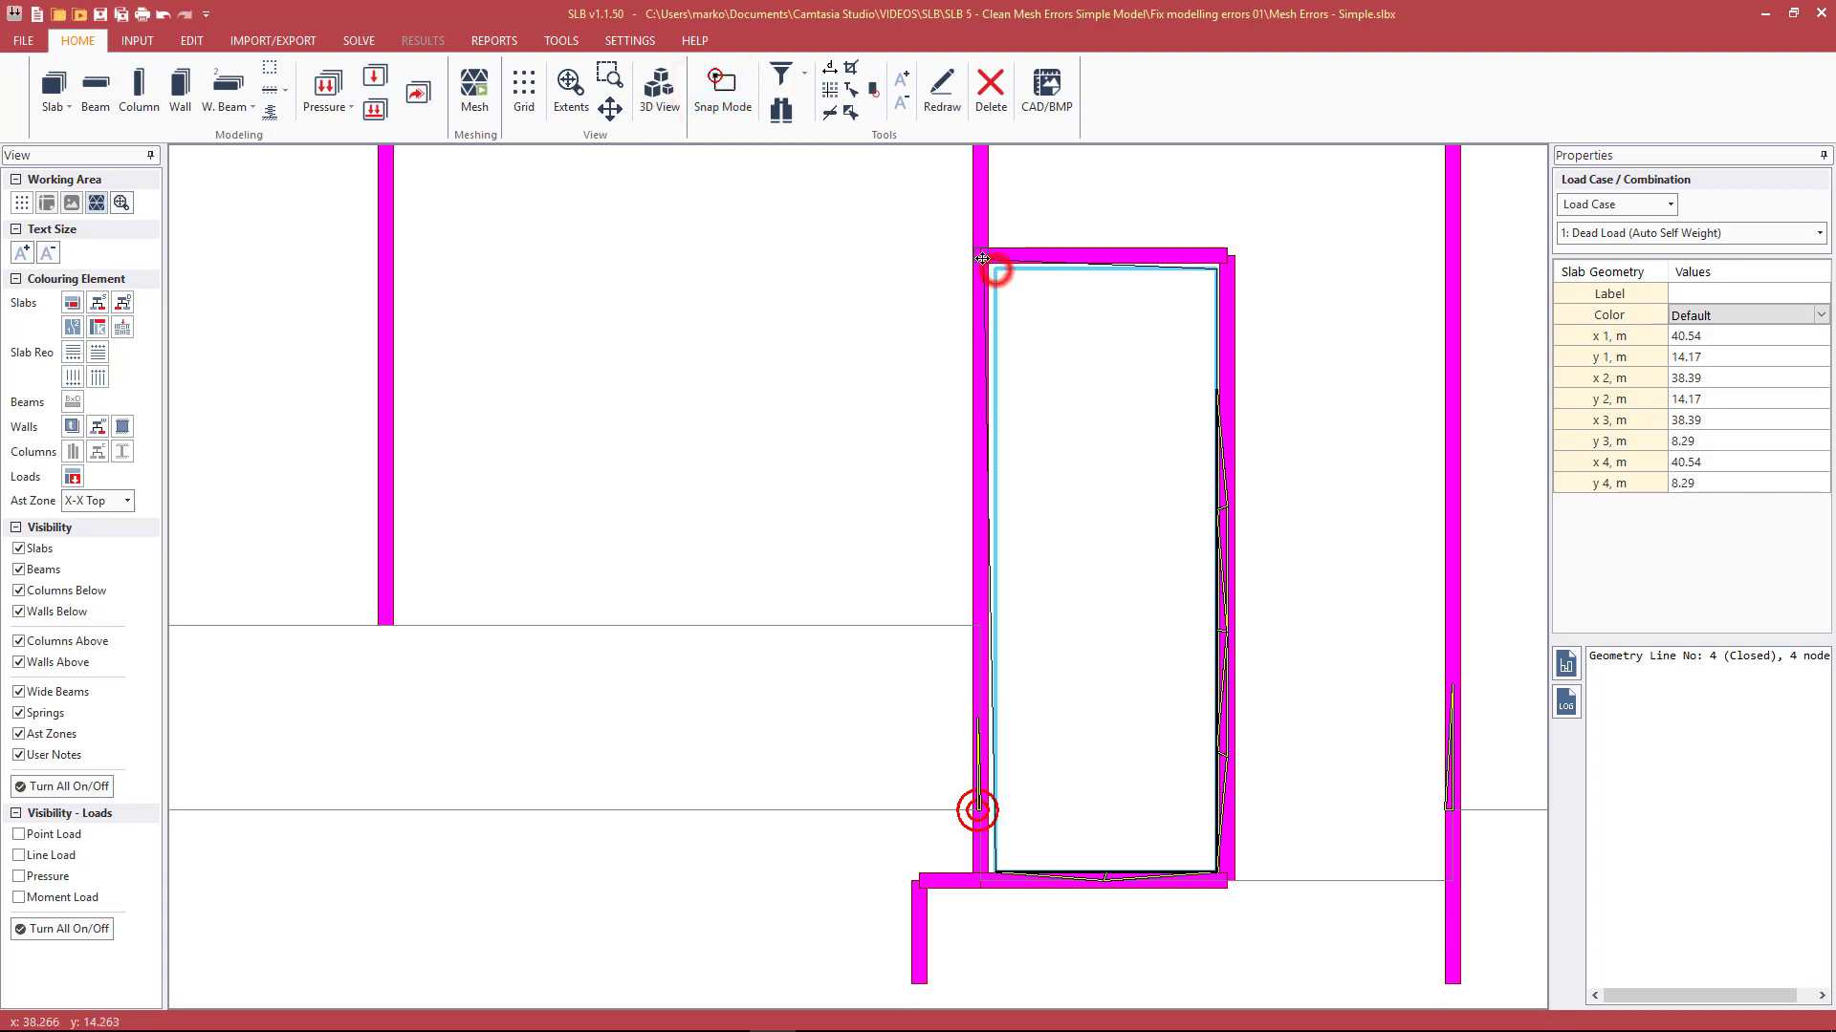
pyautogui.moveTo(1213, 268); pyautogui.dragTo(1227, 255)
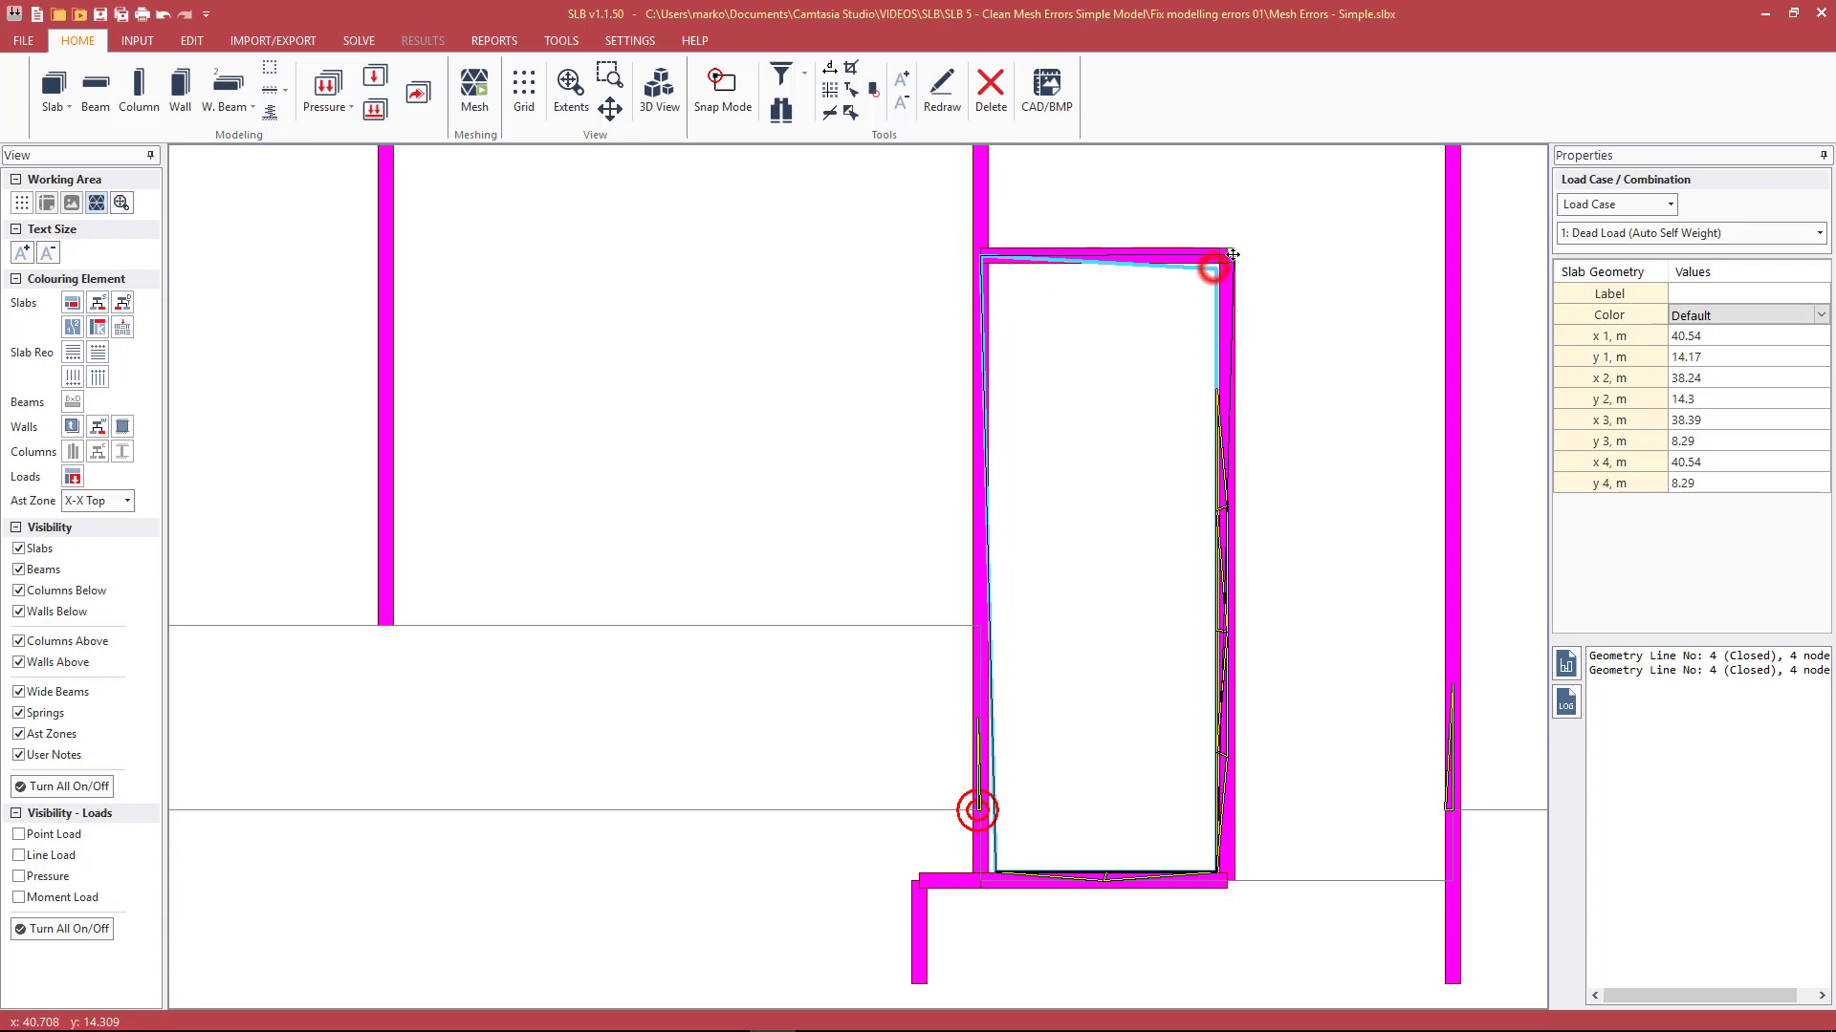
pyautogui.moveTo(995, 871); pyautogui.dragTo(977, 880)
pyautogui.moveTo(1217, 878); pyautogui.dragTo(1227, 880)
pyautogui.click(1116, 728)
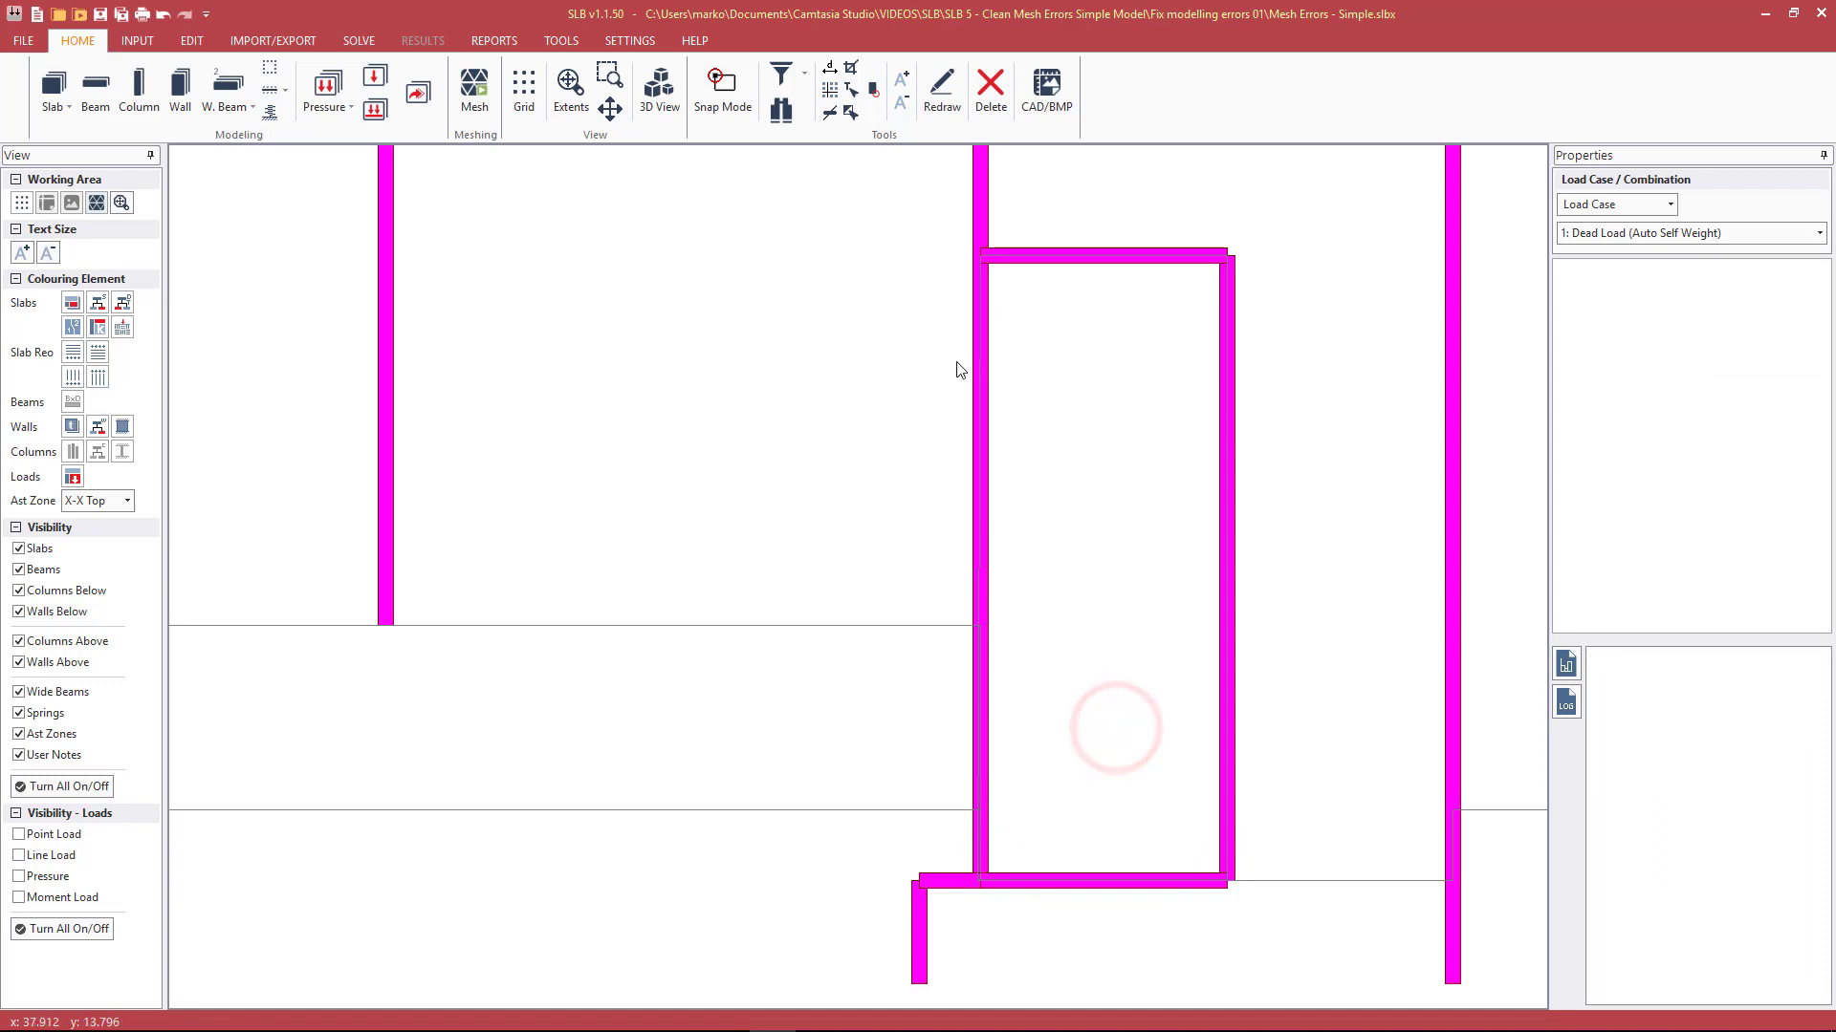
# Step: Adjust the rectangular opening's lower-left corner to snap to the wall centreline junction
pyautogui.scroll(3, 979, 774)
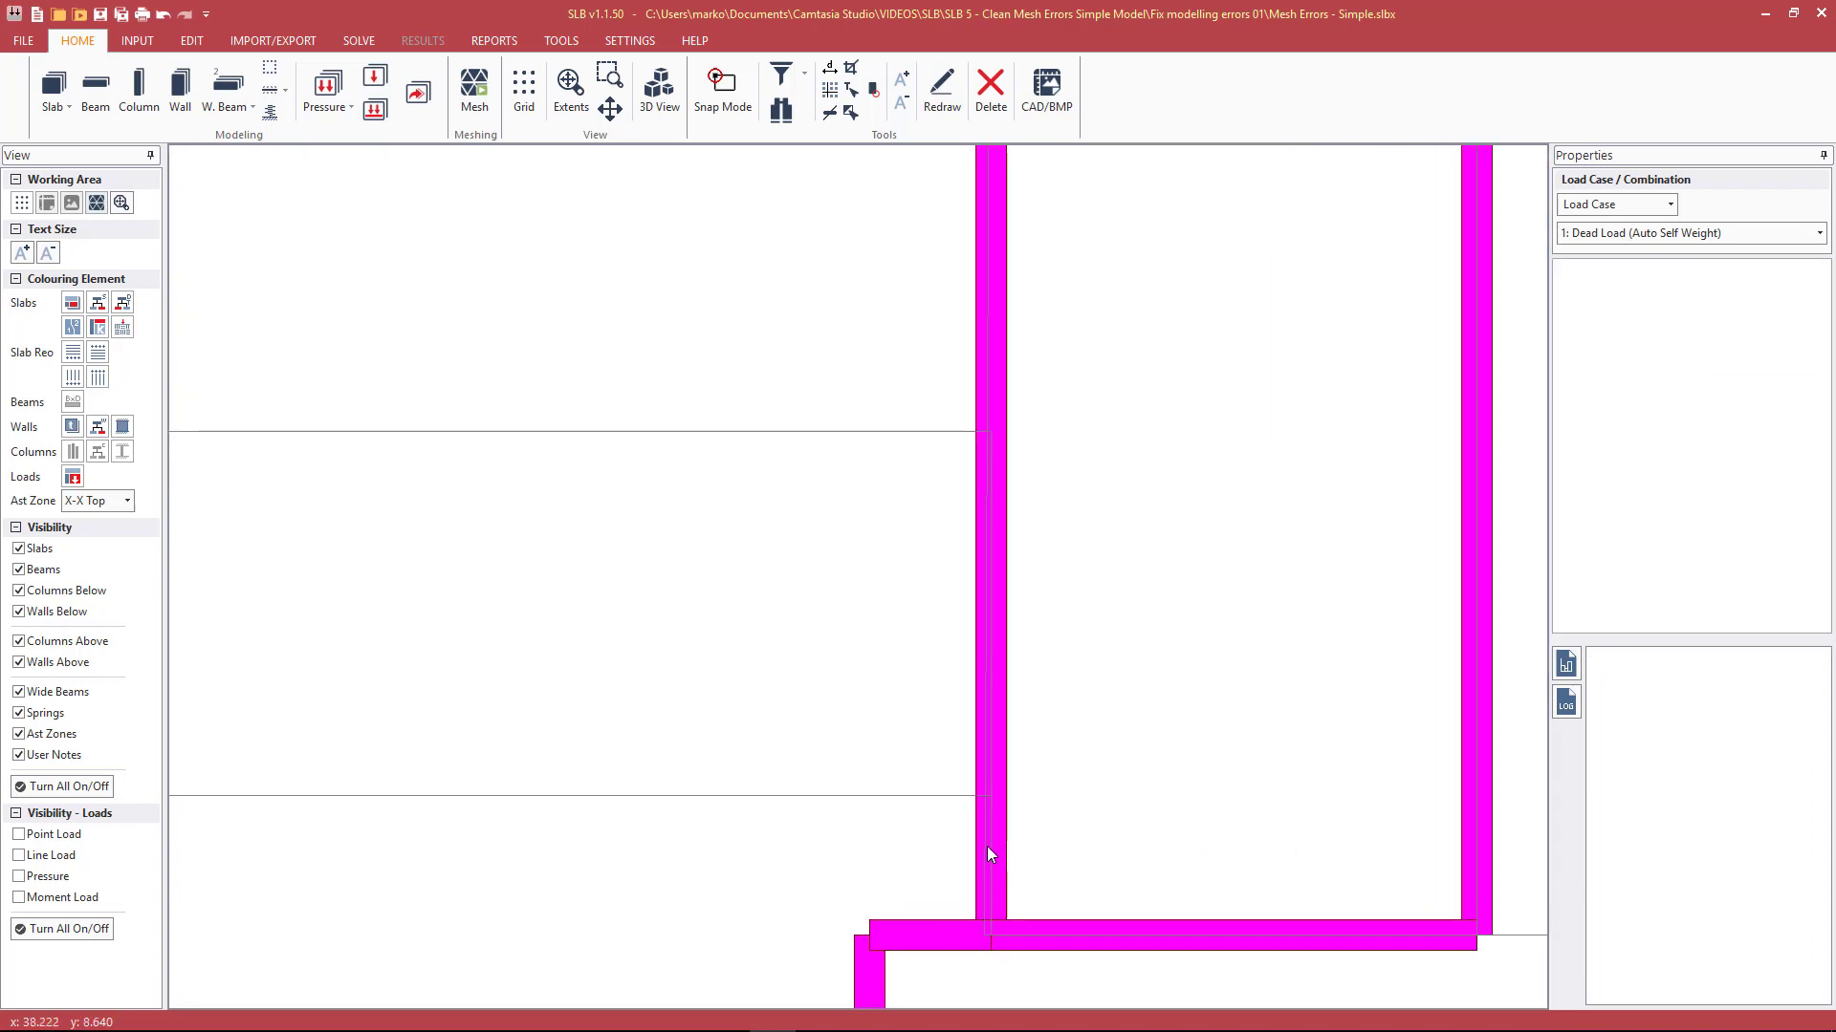
pyautogui.click(986, 846)
pyautogui.moveTo(982, 937); pyautogui.dragTo(984, 930)
pyautogui.click(1063, 848)
# Step: Show the mesh error markers for the whole model and inspect those around the two balcony slabs at the plan's left end
pyautogui.scroll(-1, 1032, 846)
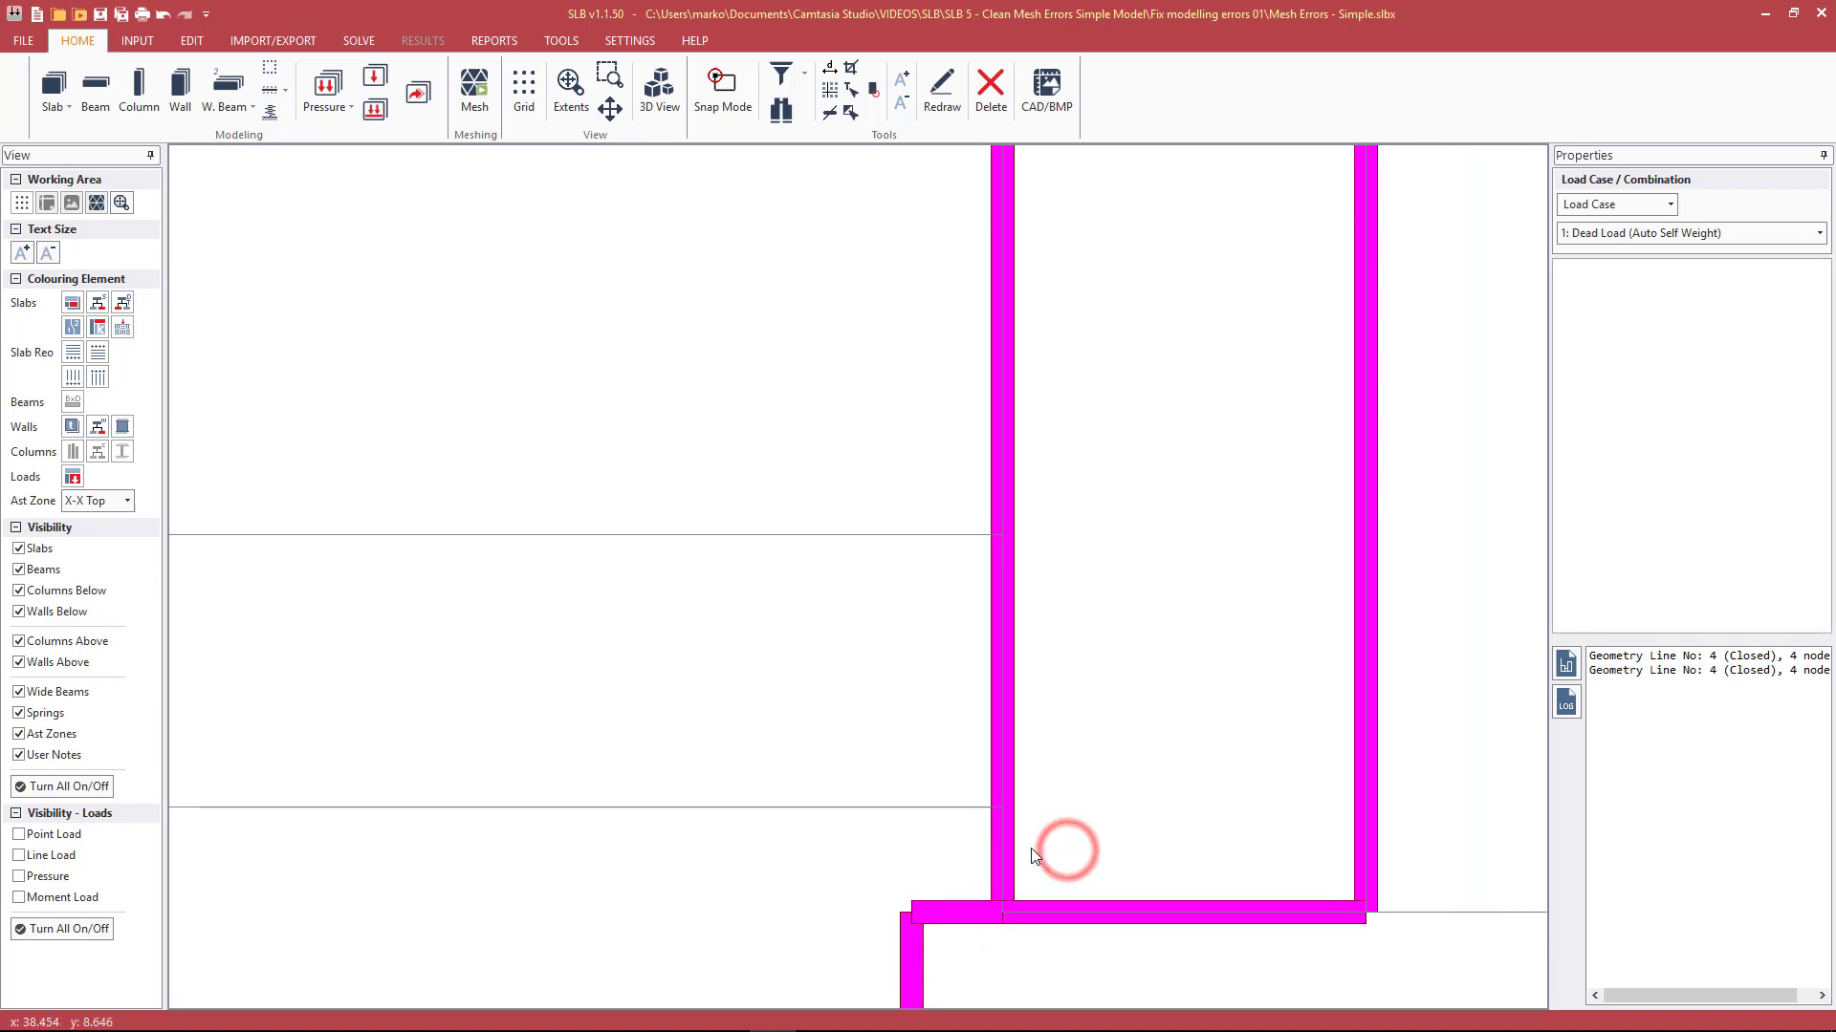
pyautogui.scroll(-2, 1013, 870)
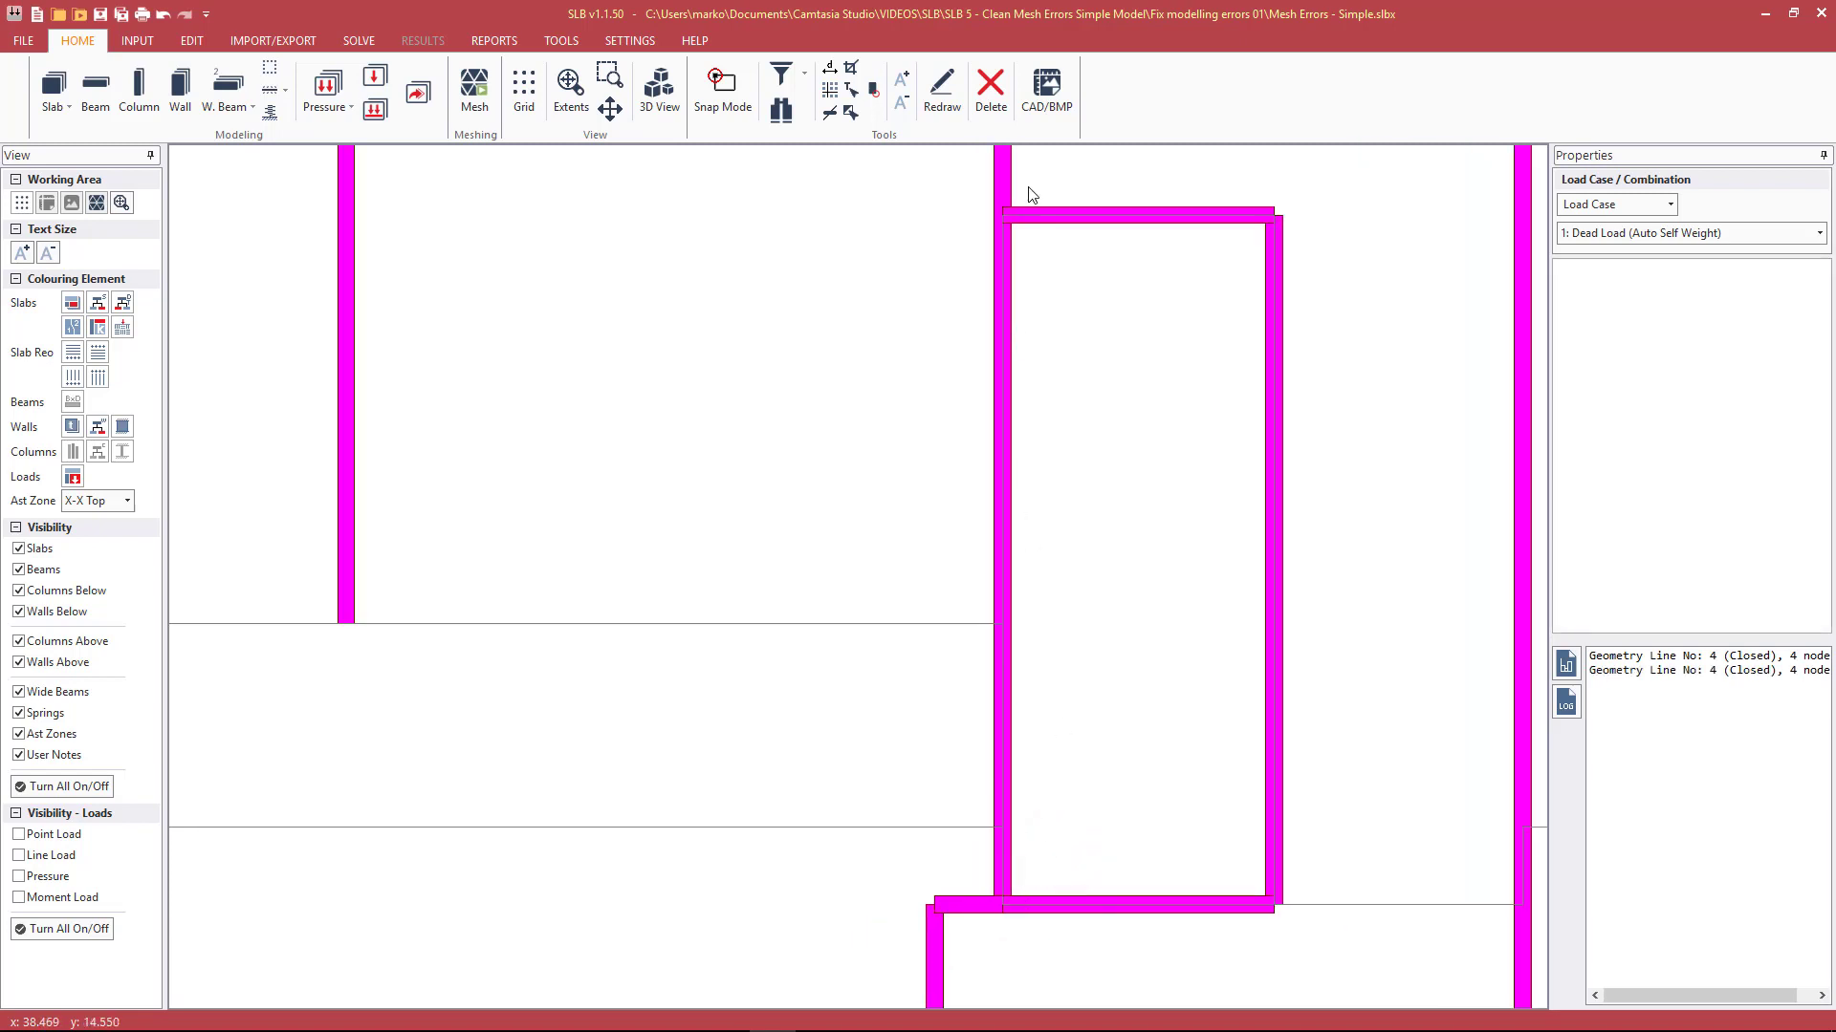
pyautogui.scroll(-1, 1078, 511)
pyautogui.scroll(-1, 1155, 713)
pyautogui.scroll(-1, 1143, 698)
pyautogui.scroll(-2, 1115, 623)
pyautogui.scroll(-1, 1061, 604)
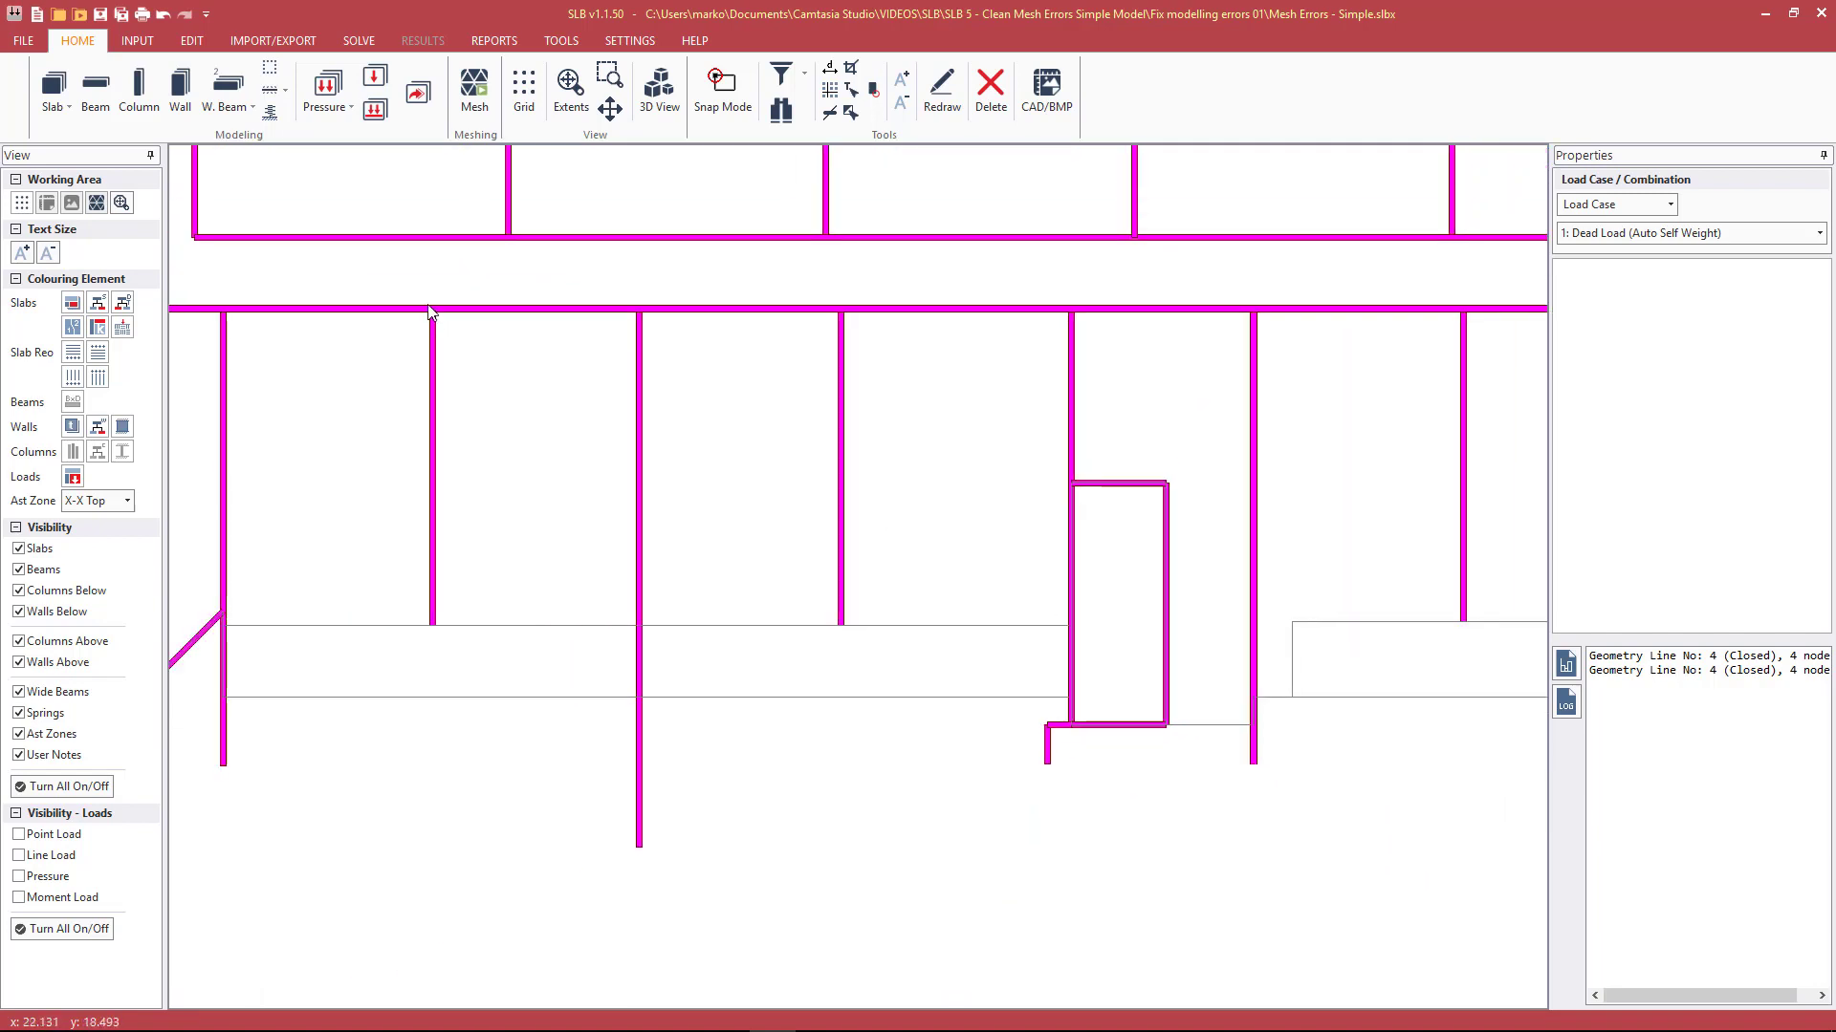
pyautogui.click(434, 266)
pyautogui.click(564, 101)
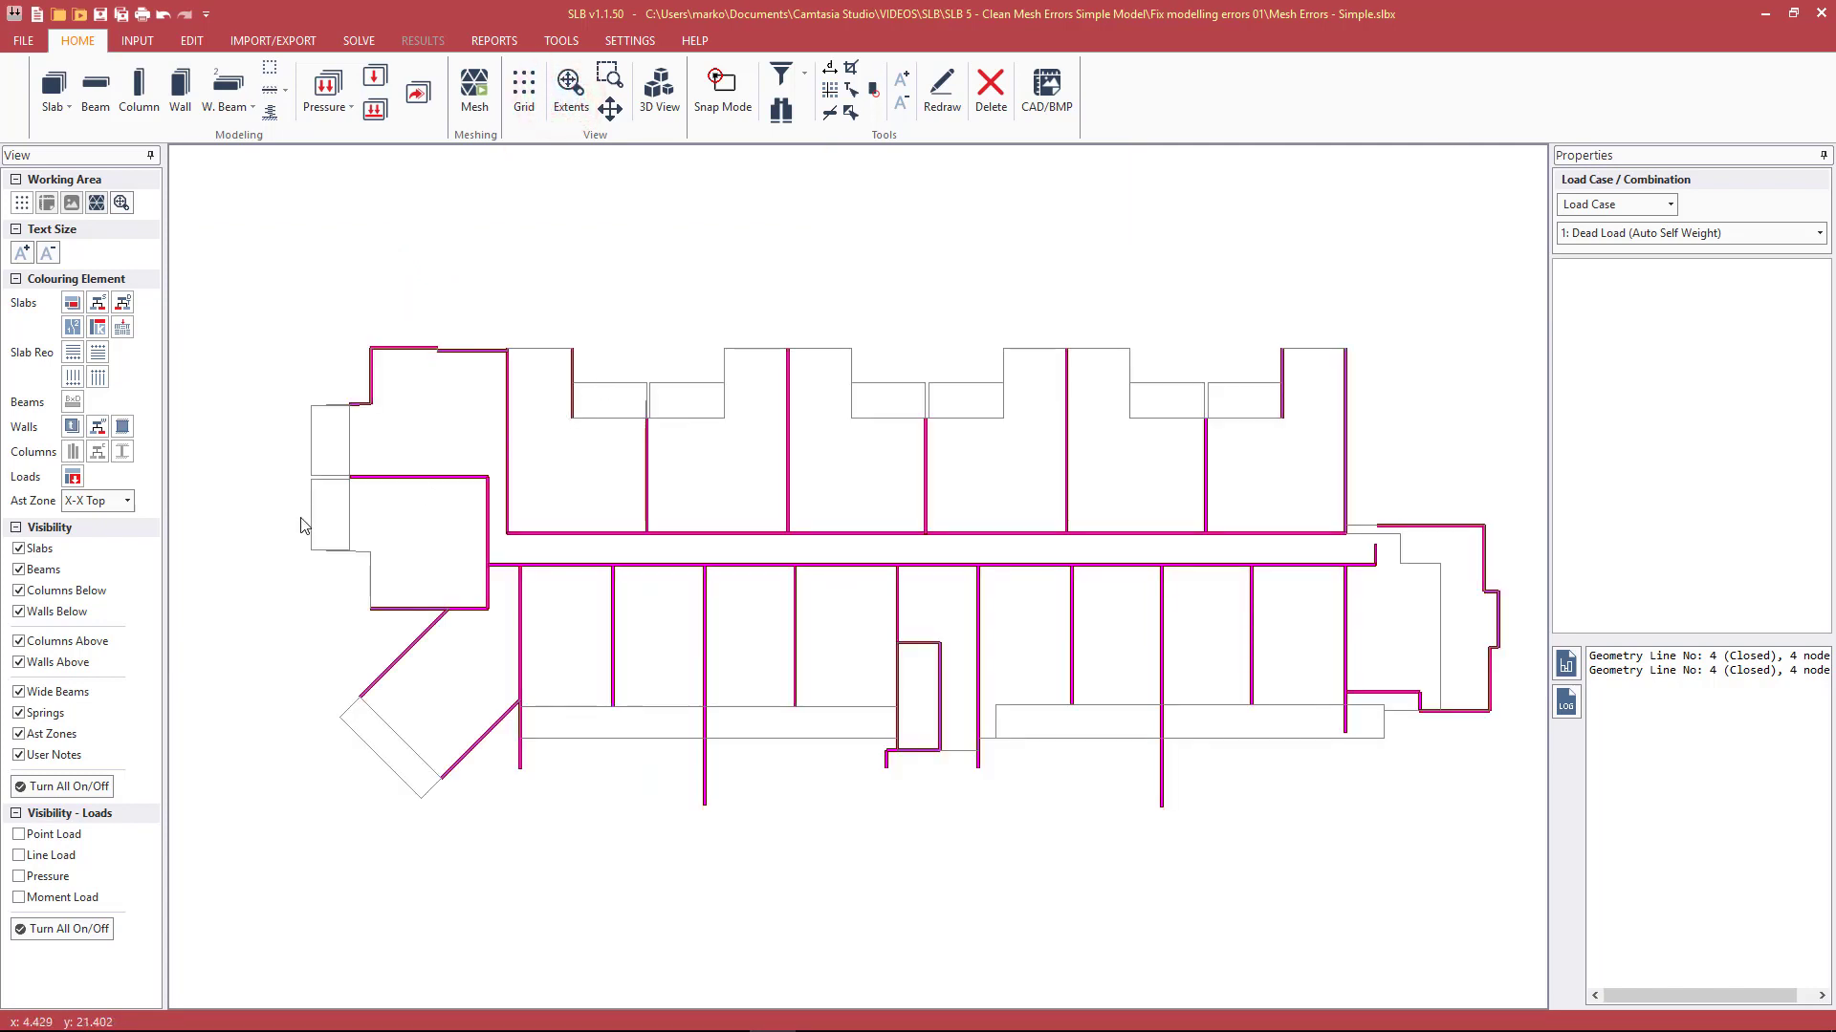
pyautogui.click(950, 580)
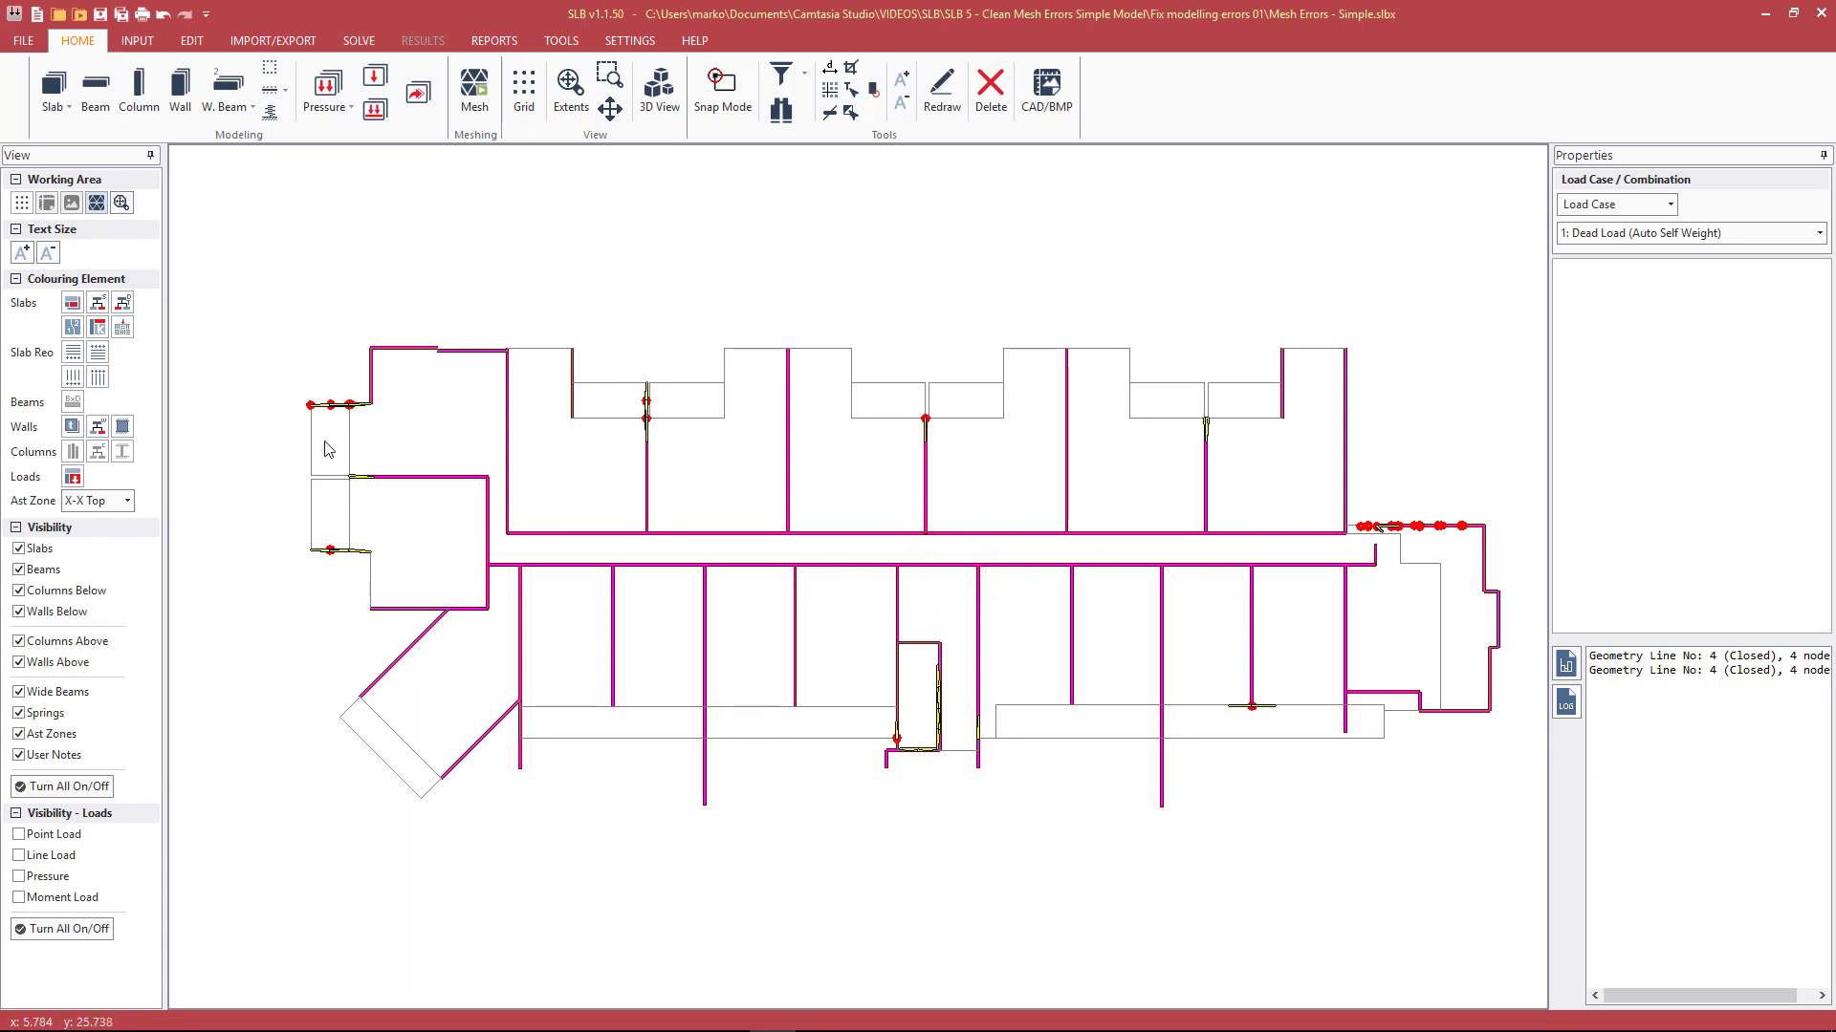
pyautogui.scroll(3, 330, 451)
pyautogui.scroll(1, 574, 531)
pyautogui.scroll(4, 638, 593)
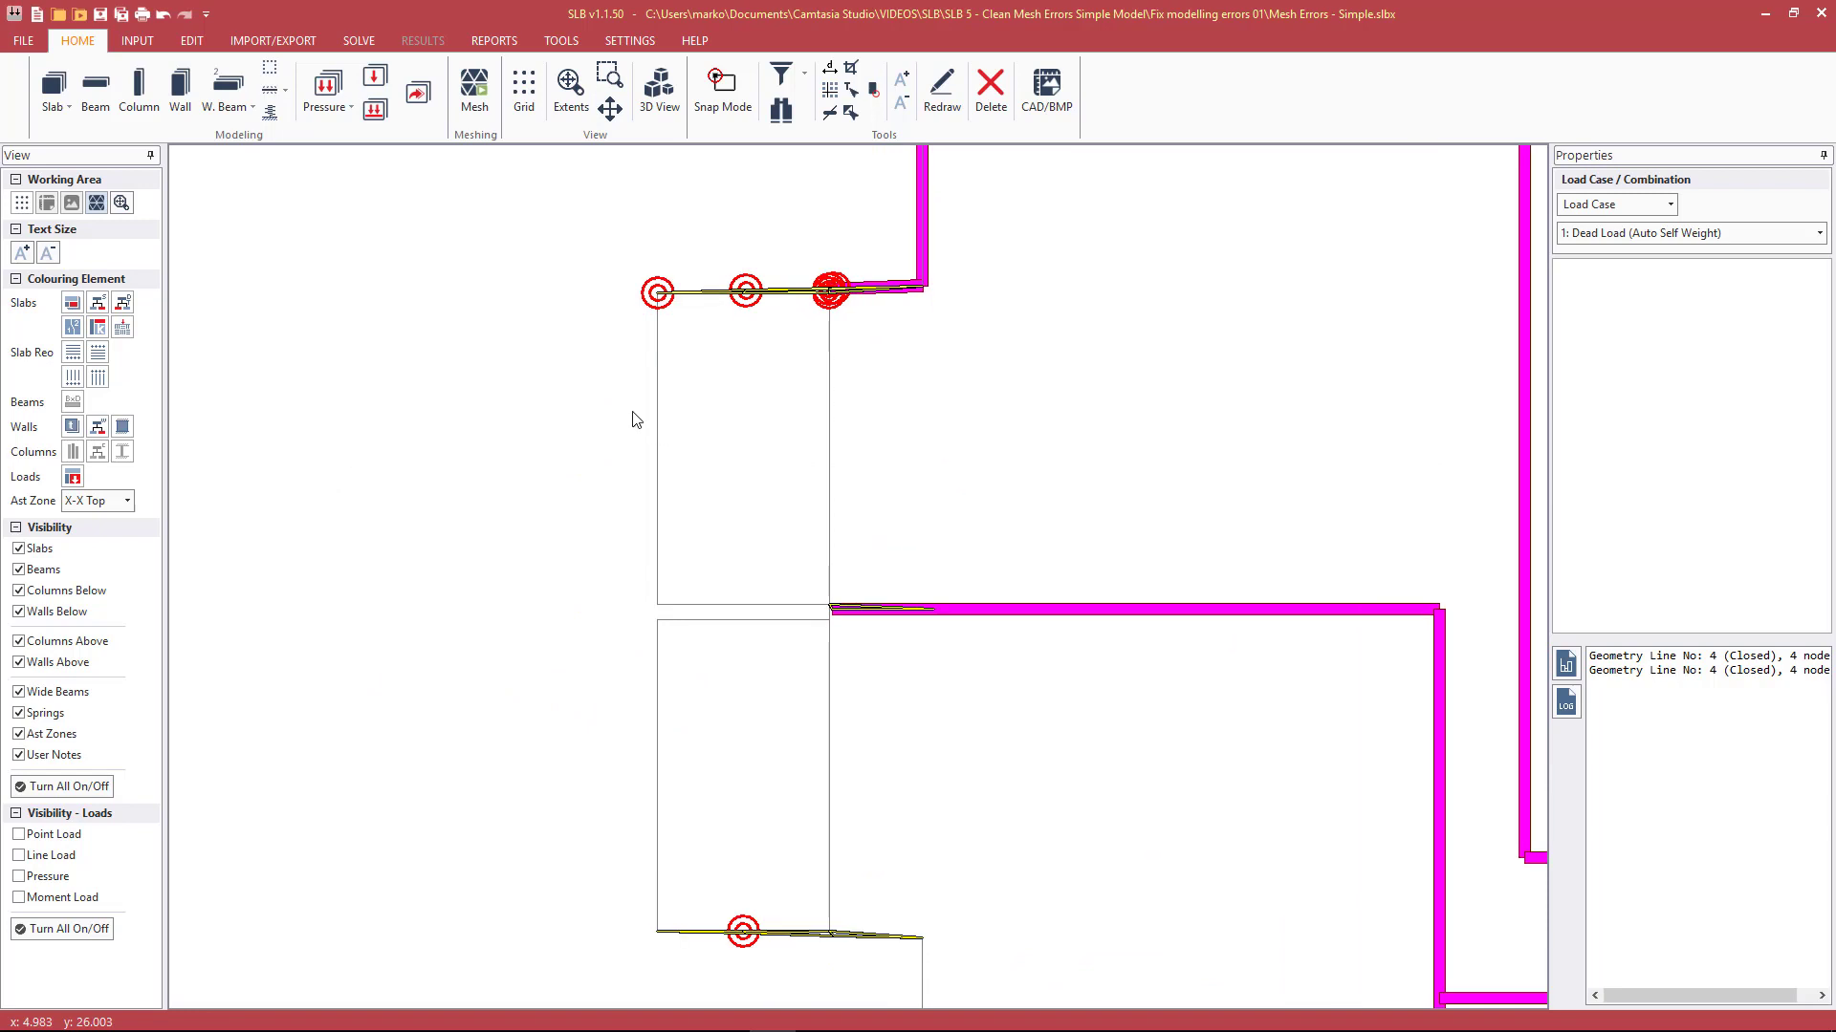
# Step: Set the right end node of the short wall beside the upper left balcony as master and align its left end in Y
pyautogui.scroll(3, 786, 299)
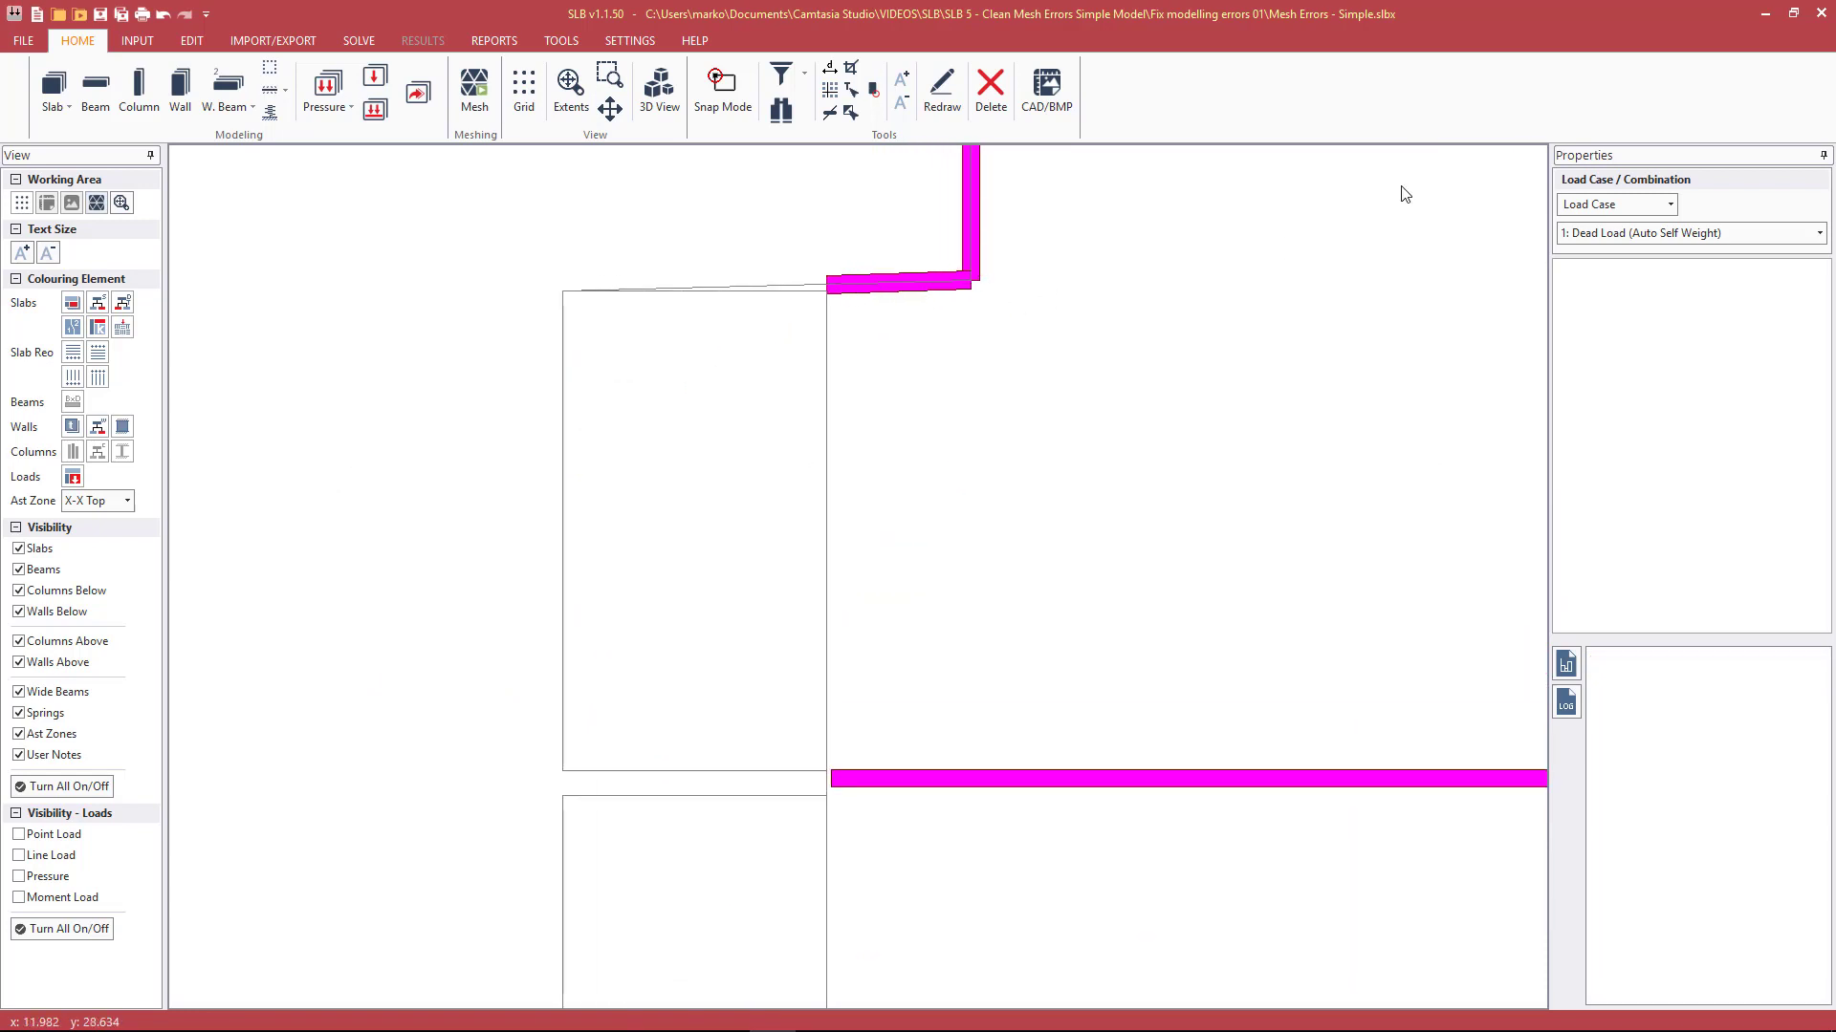
pyautogui.click(886, 287)
pyautogui.scroll(1, 881, 287)
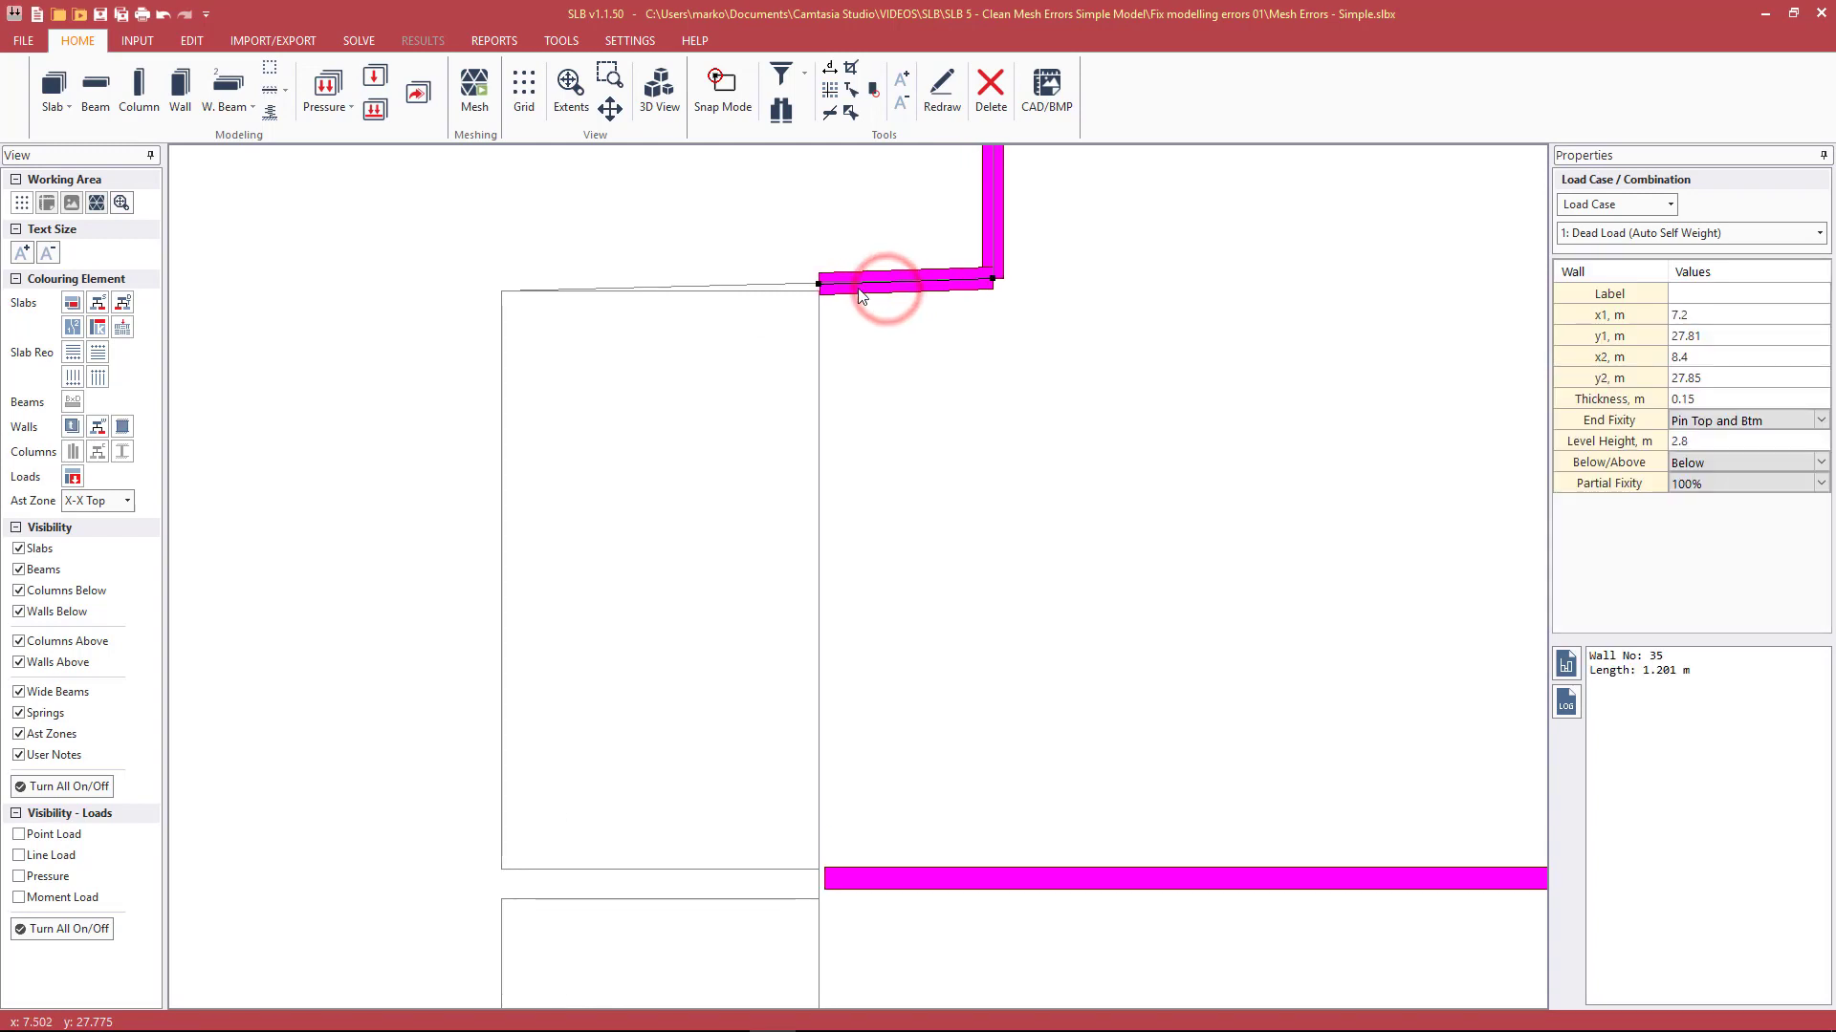
pyautogui.click(772, 285)
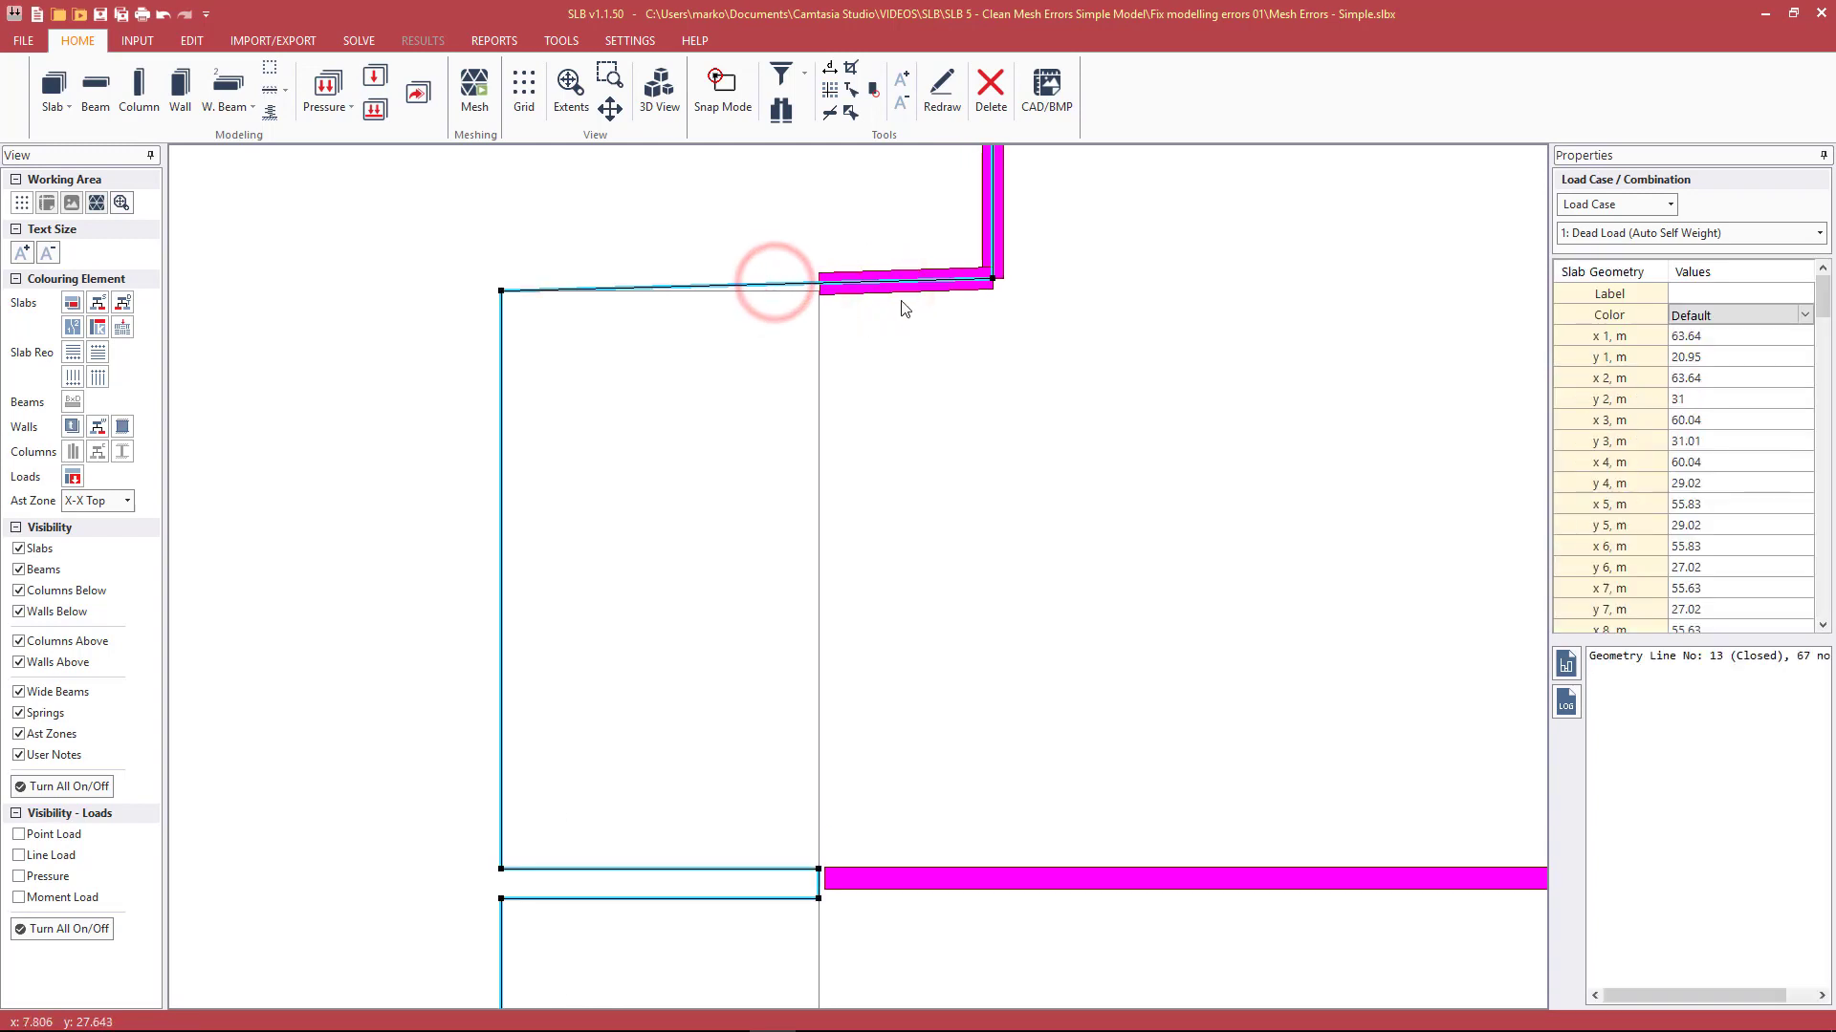
pyautogui.click(879, 296)
pyautogui.rightClick(993, 277)
pyautogui.click(1037, 361)
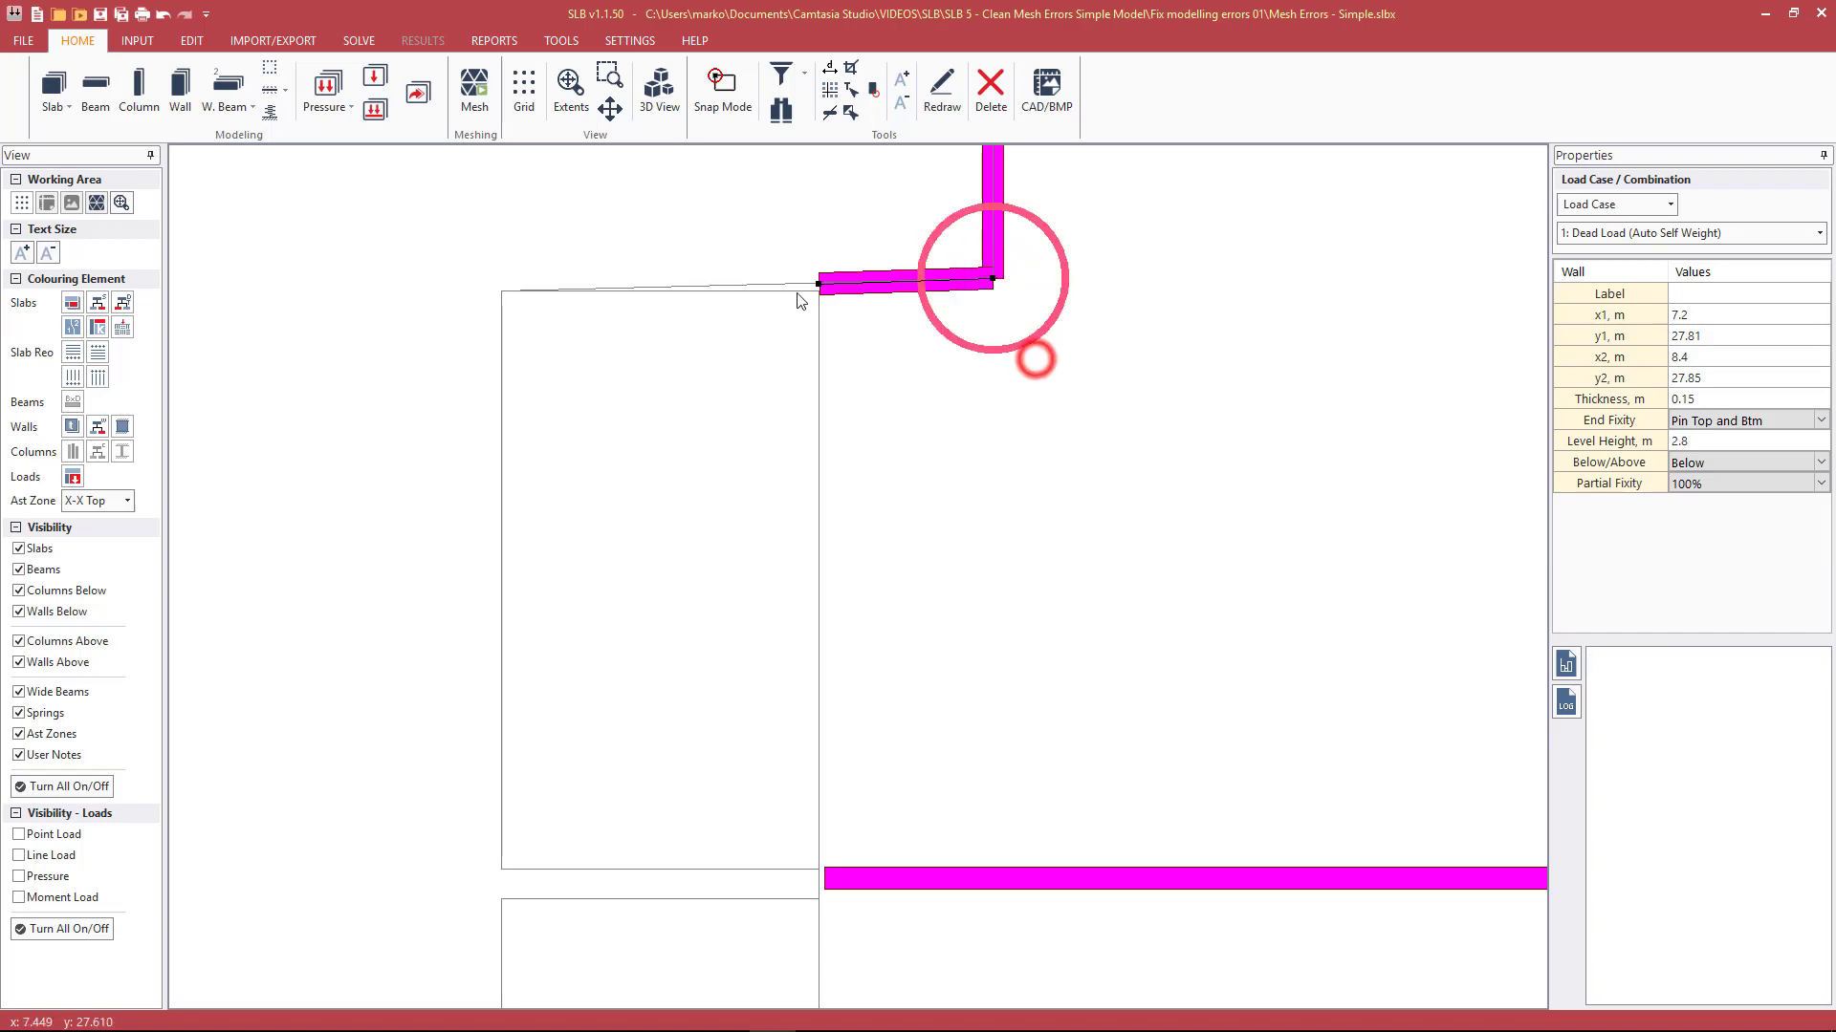
pyautogui.rightClick(818, 284)
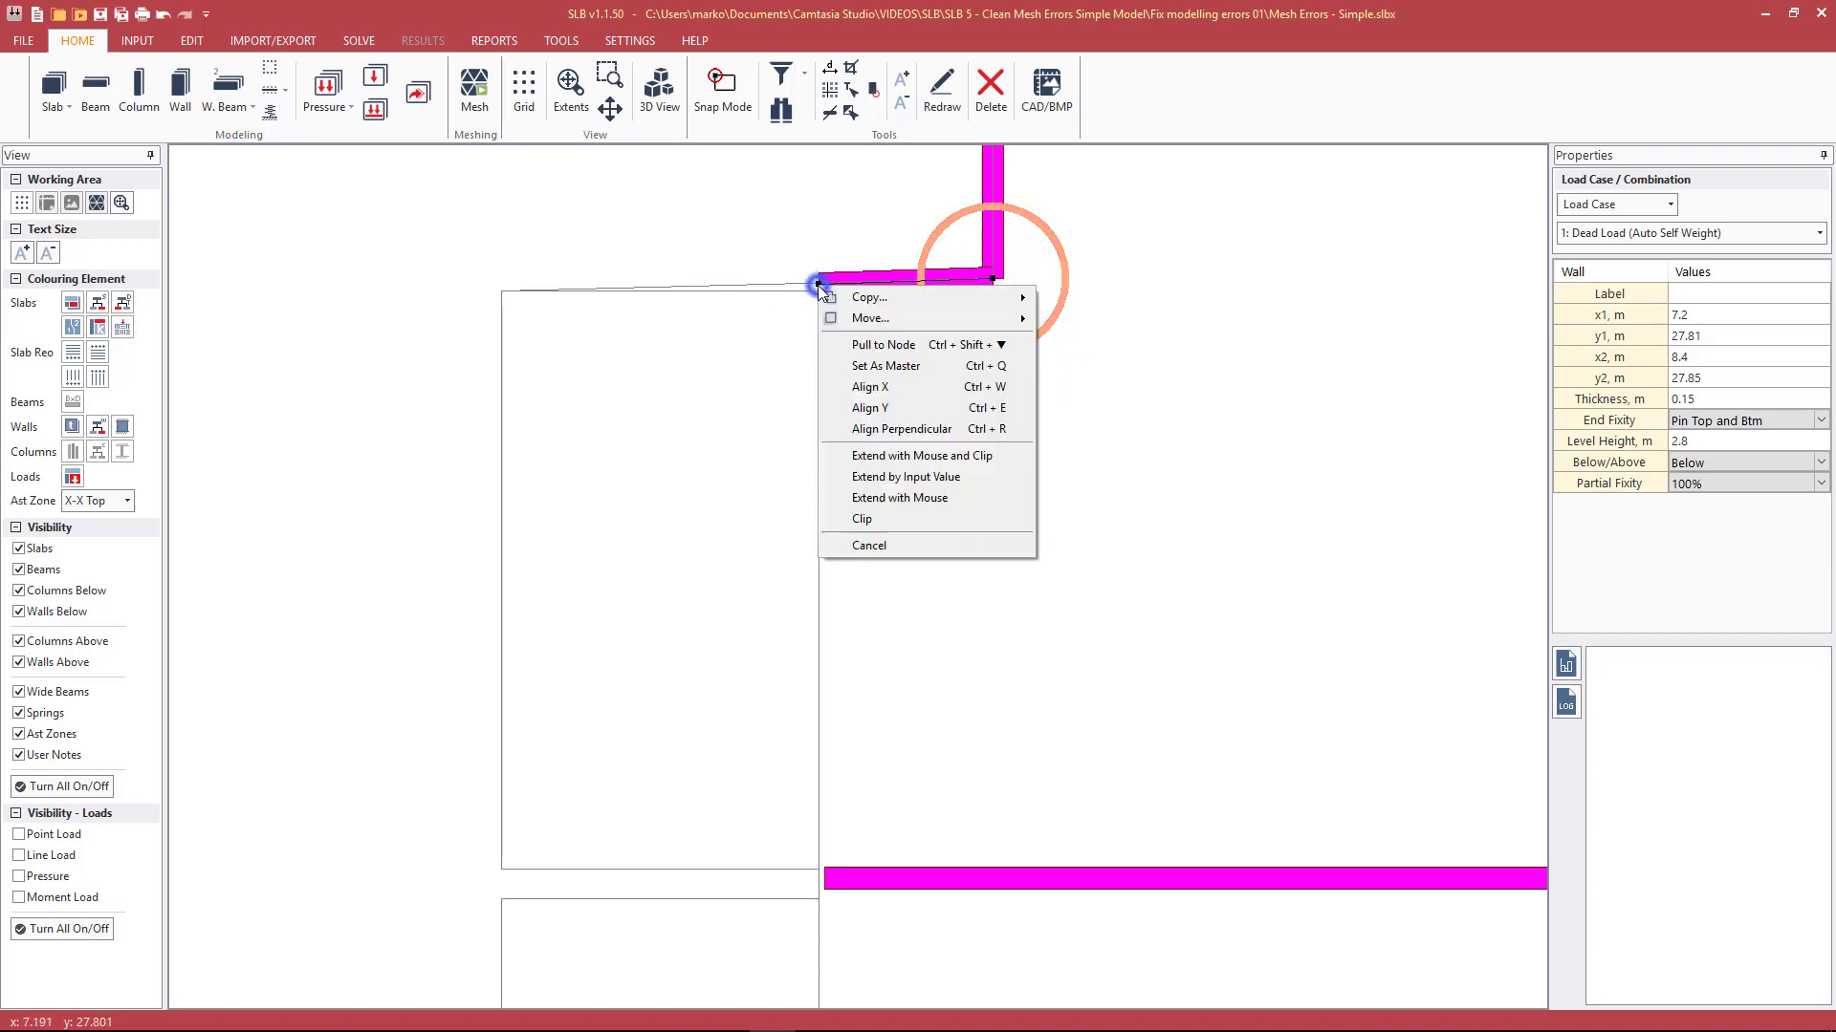
pyautogui.click(865, 407)
# Step: Align the main slab outline's sloping edge and the upper left balcony outline's top edge in Y to the short wall's master node
pyautogui.click(740, 287)
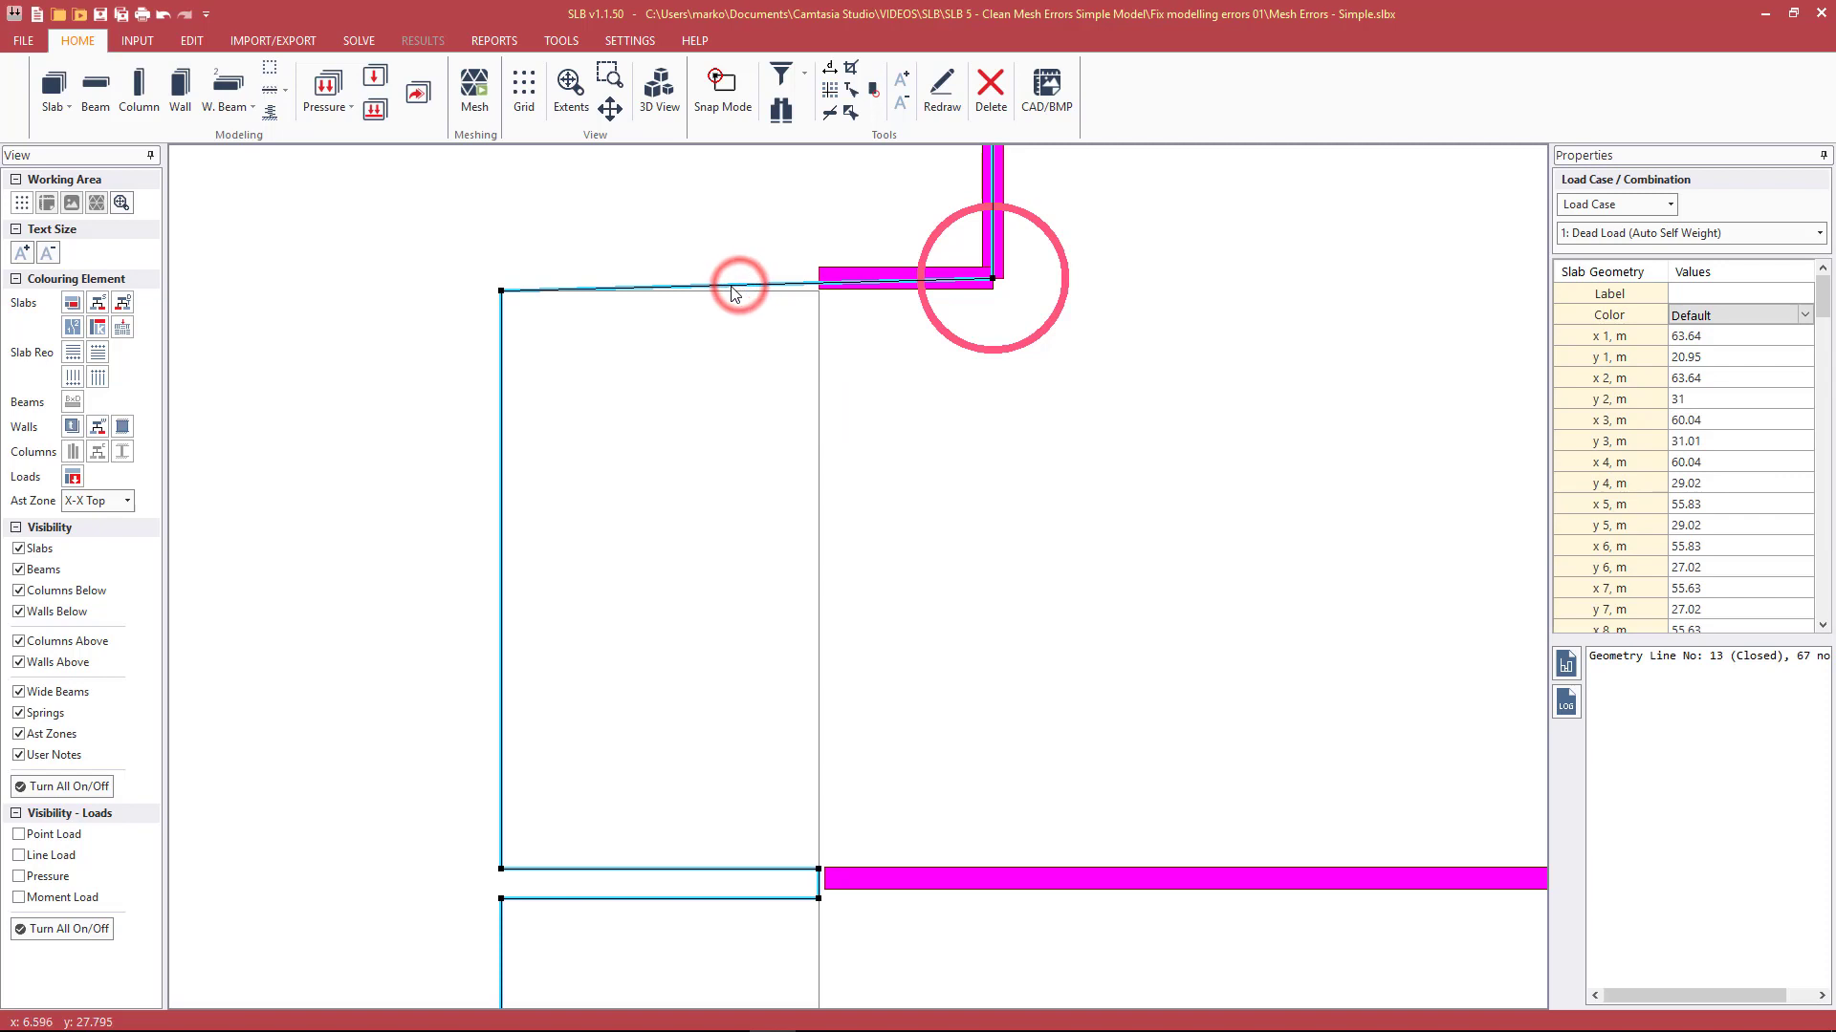
pyautogui.rightClick(736, 287)
pyautogui.click(781, 498)
pyautogui.click(670, 291)
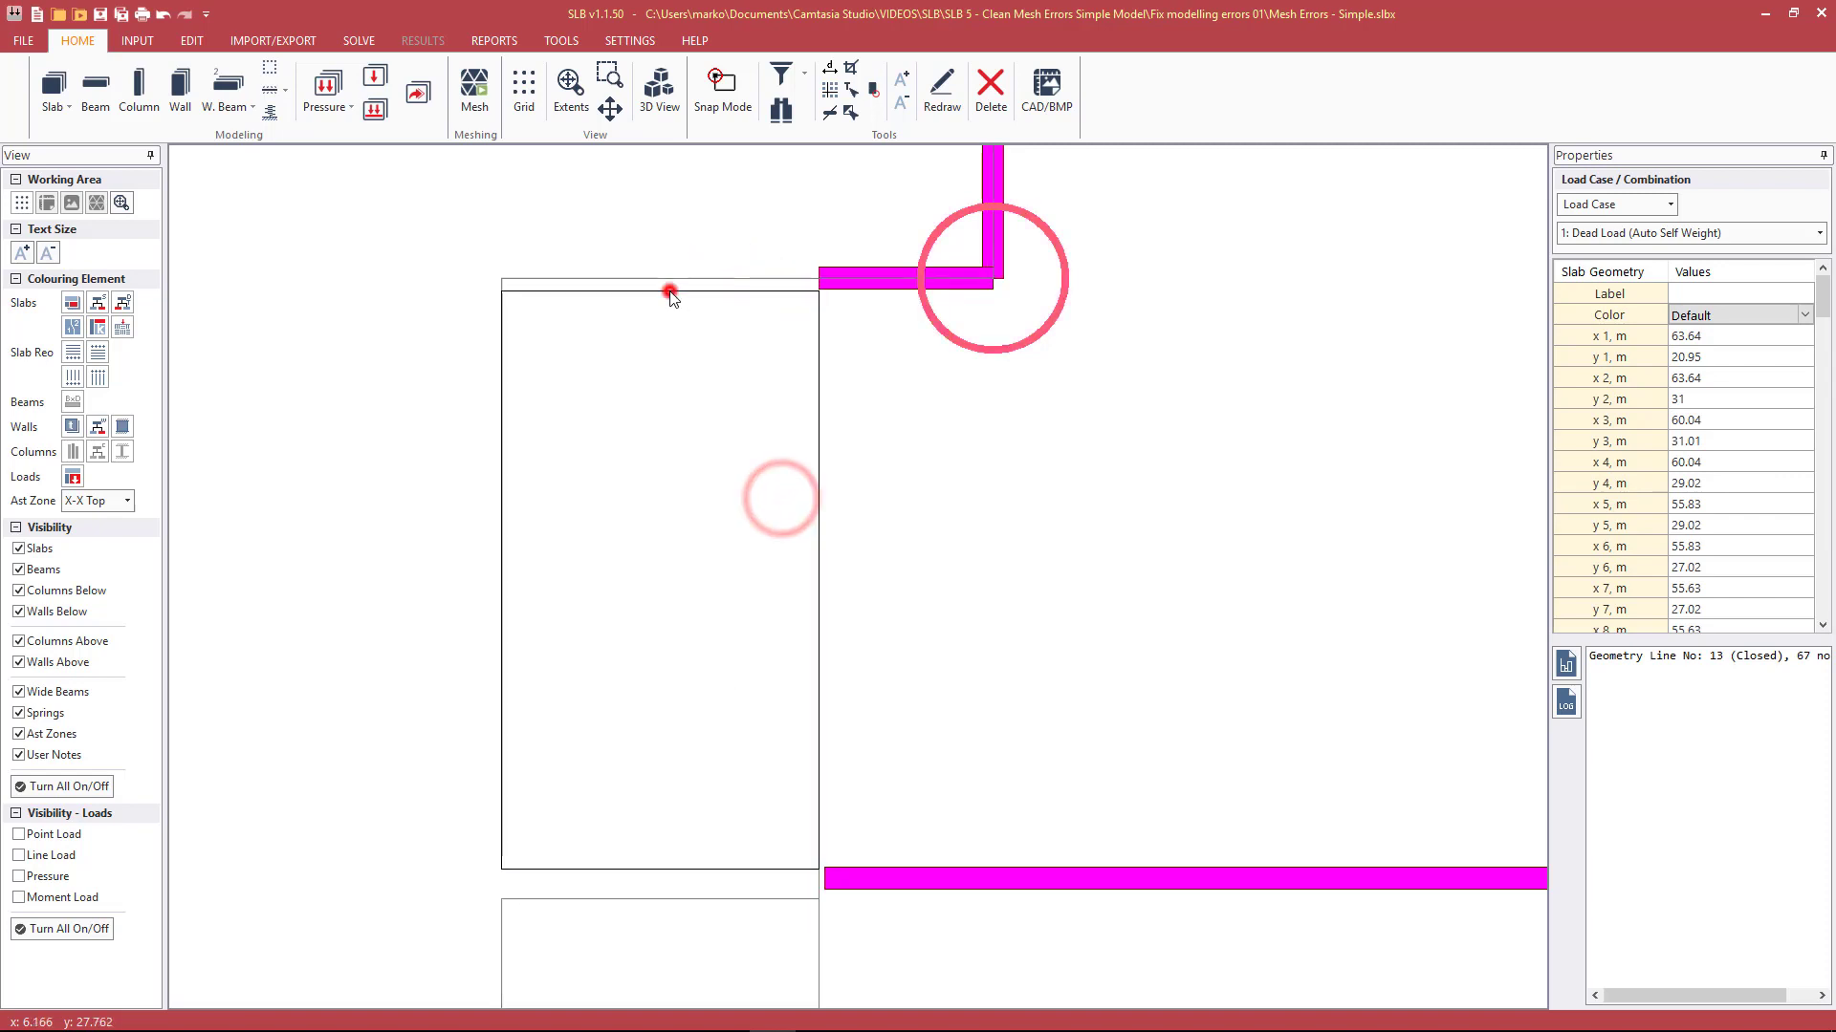
pyautogui.rightClick(669, 290)
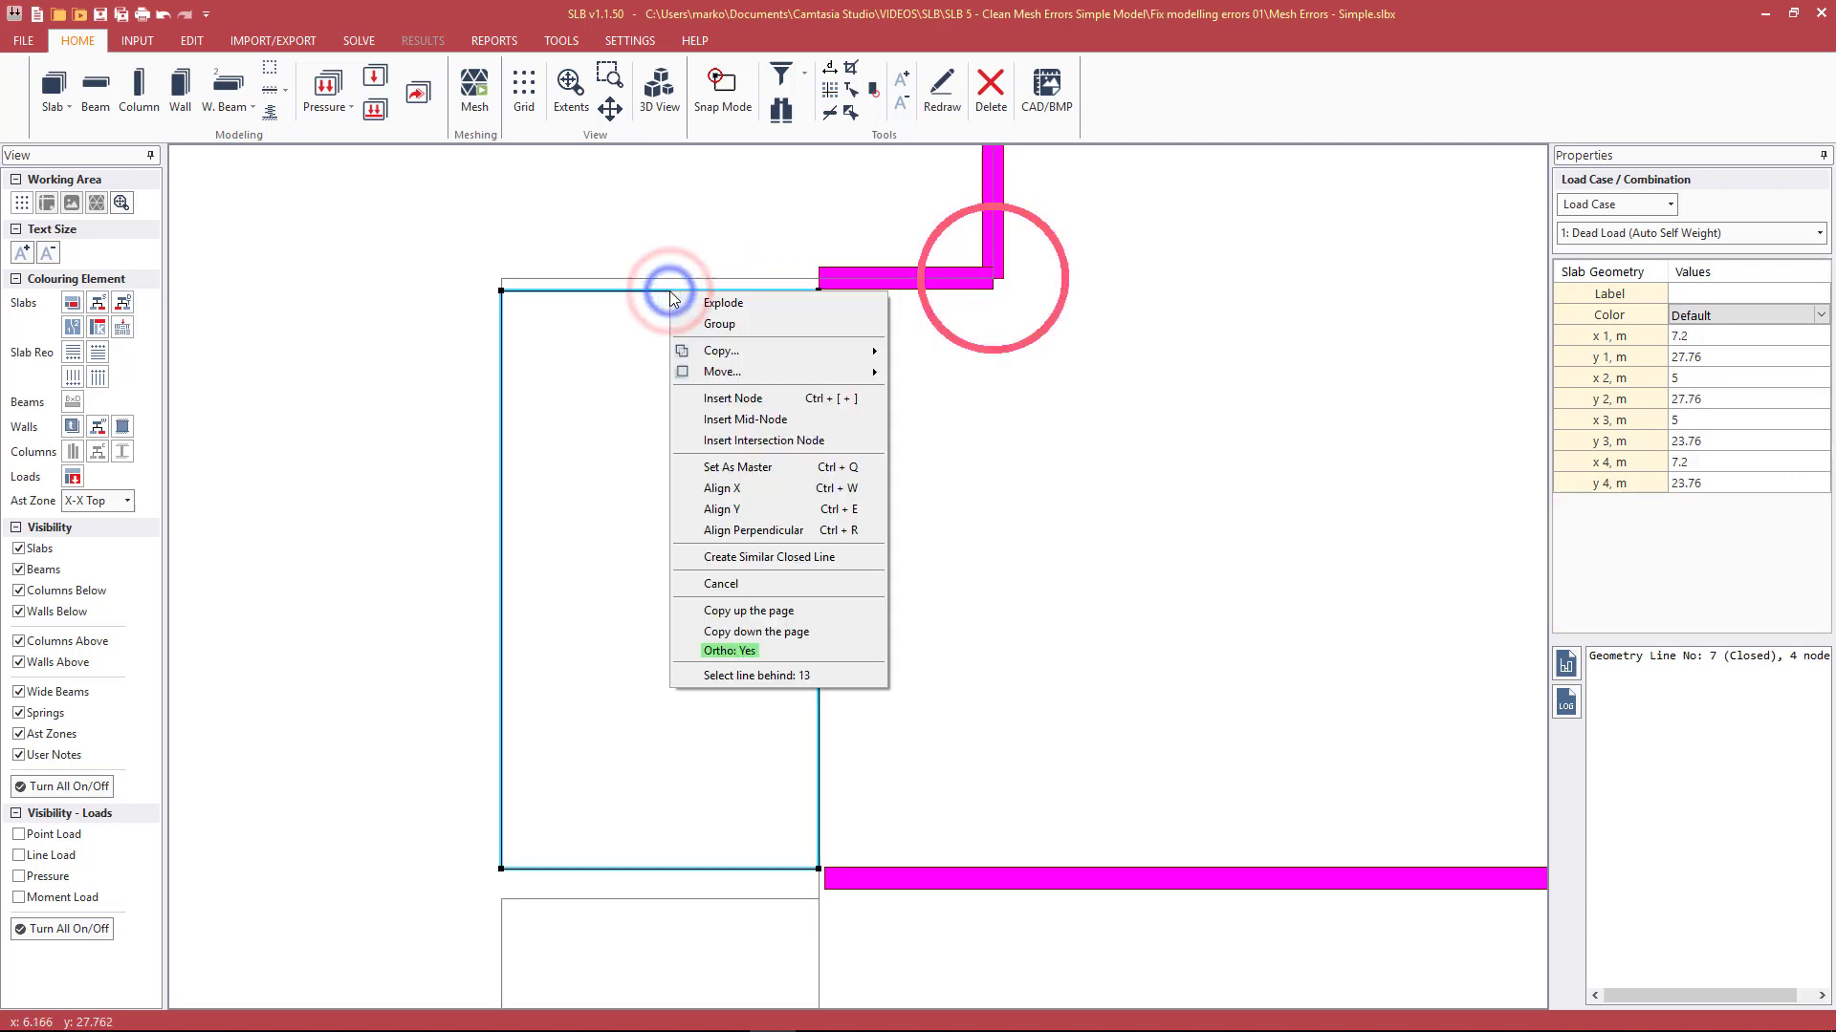
pyautogui.click(733, 511)
pyautogui.click(383, 400)
# Step: Set the lower left balcony outline's bottom edge as master and align the main slab outline's sloping edge to it in Y
pyautogui.scroll(-1, 552, 260)
pyautogui.scroll(-1, 551, 260)
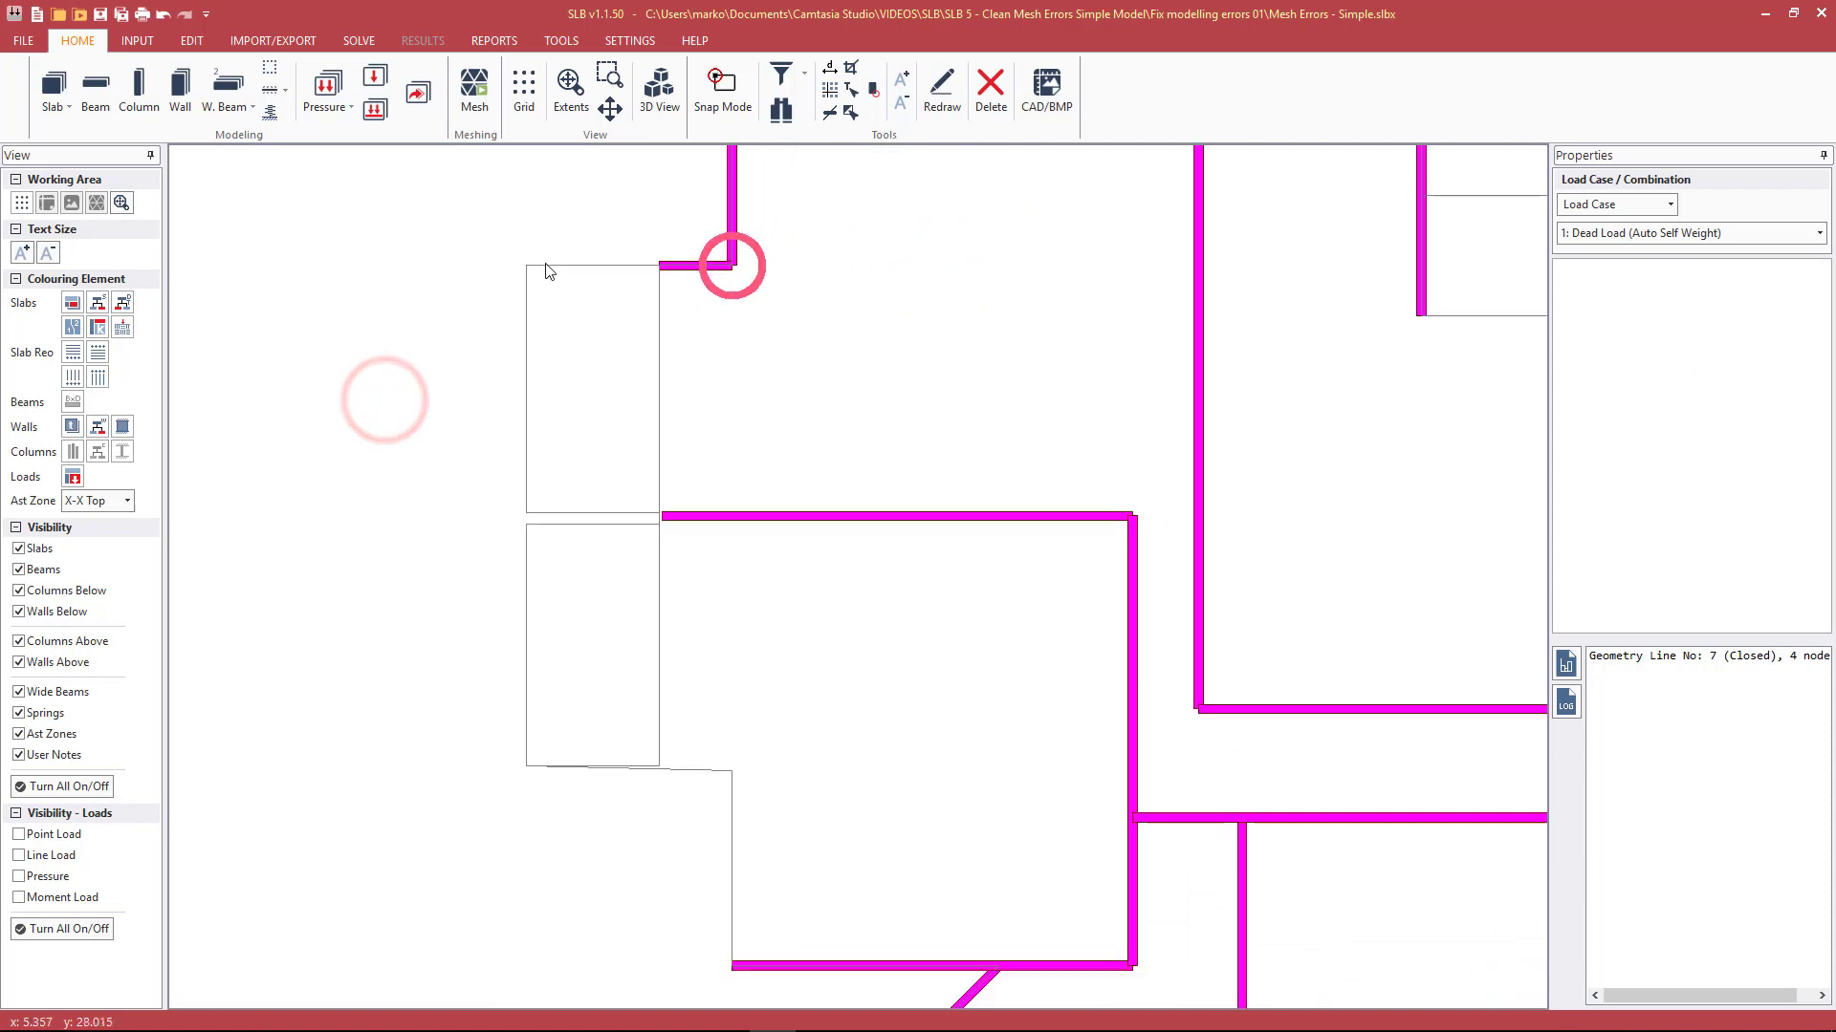
pyautogui.scroll(-1, 586, 893)
pyautogui.scroll(3, 695, 604)
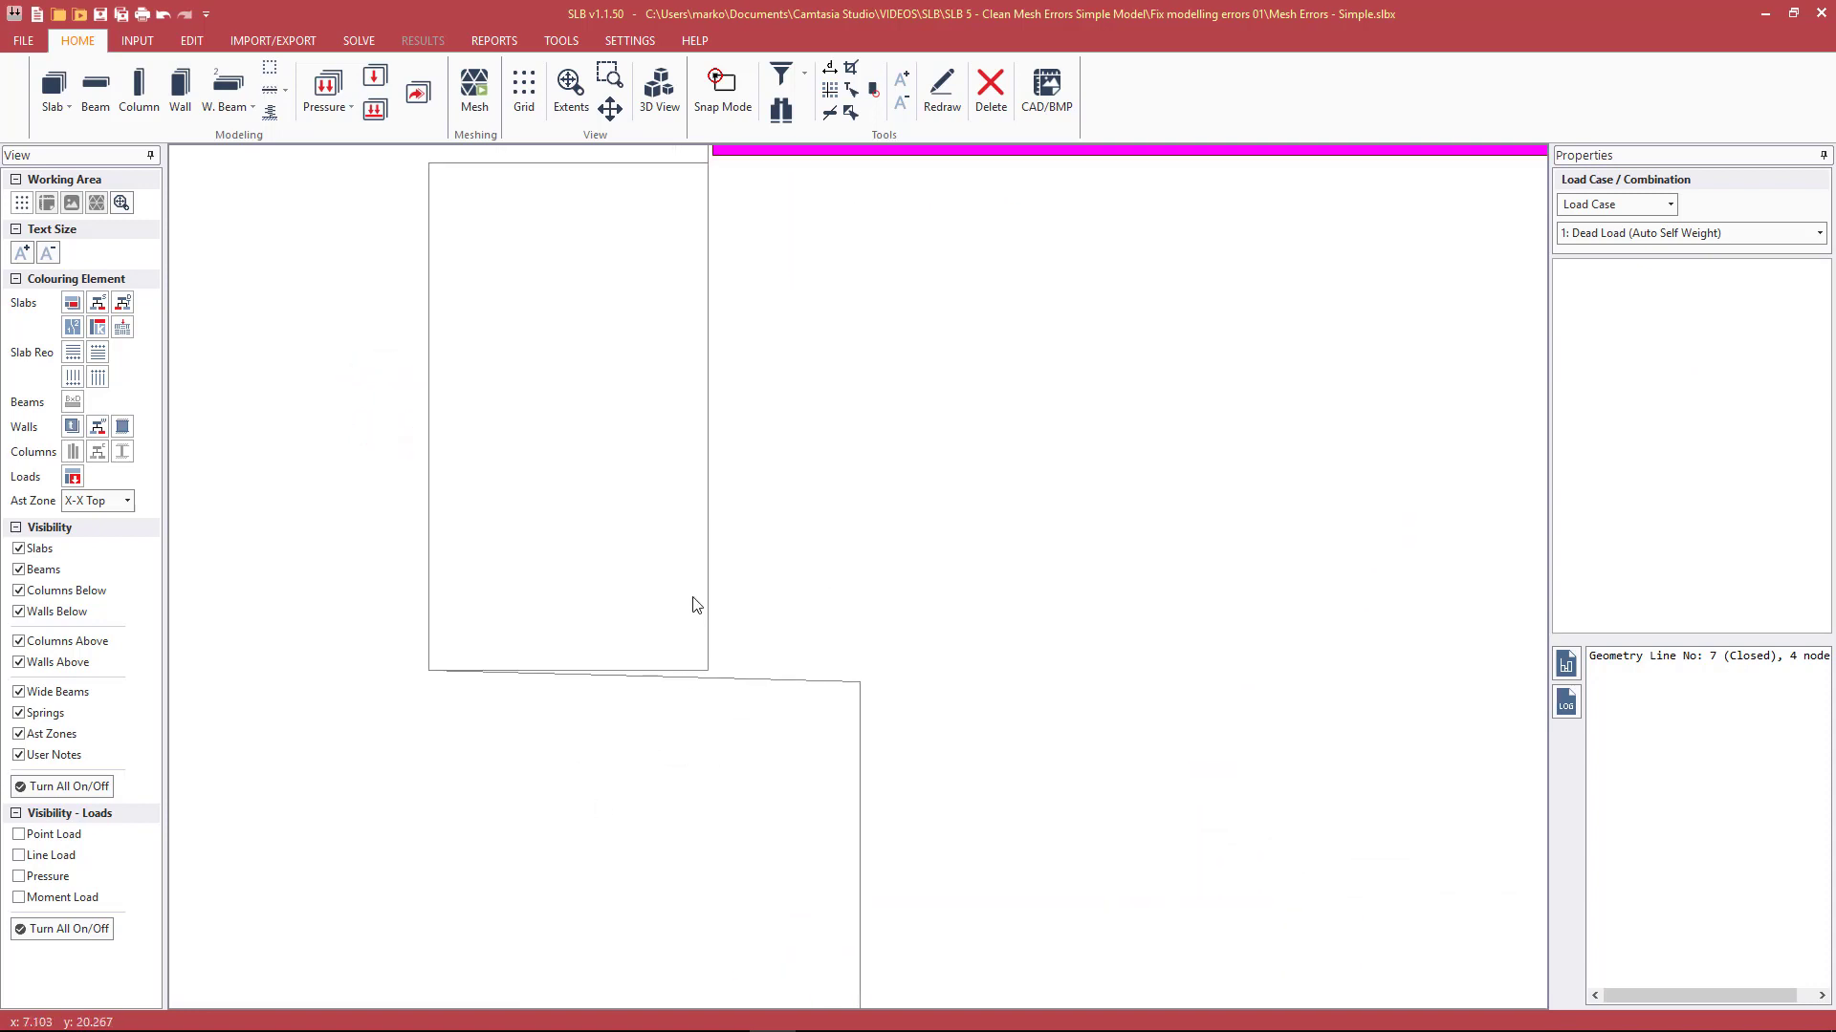
pyautogui.click(668, 670)
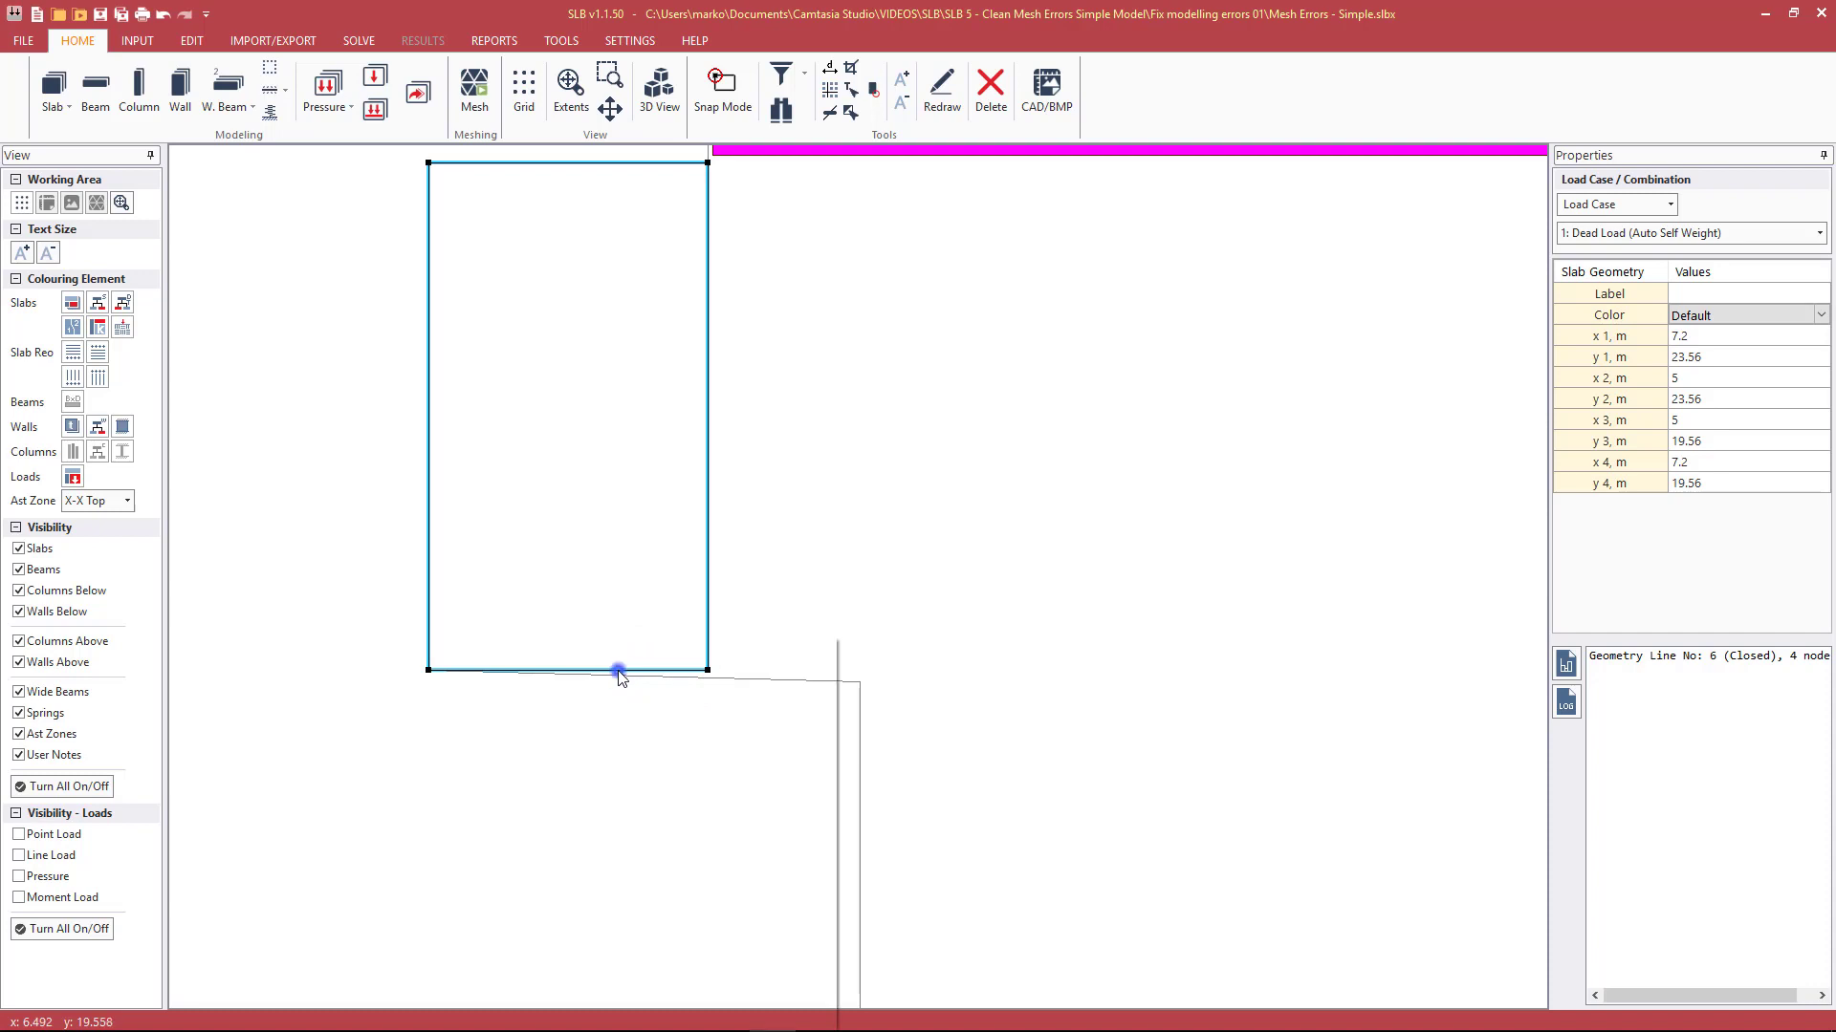
pyautogui.rightClick(621, 672)
pyautogui.click(673, 816)
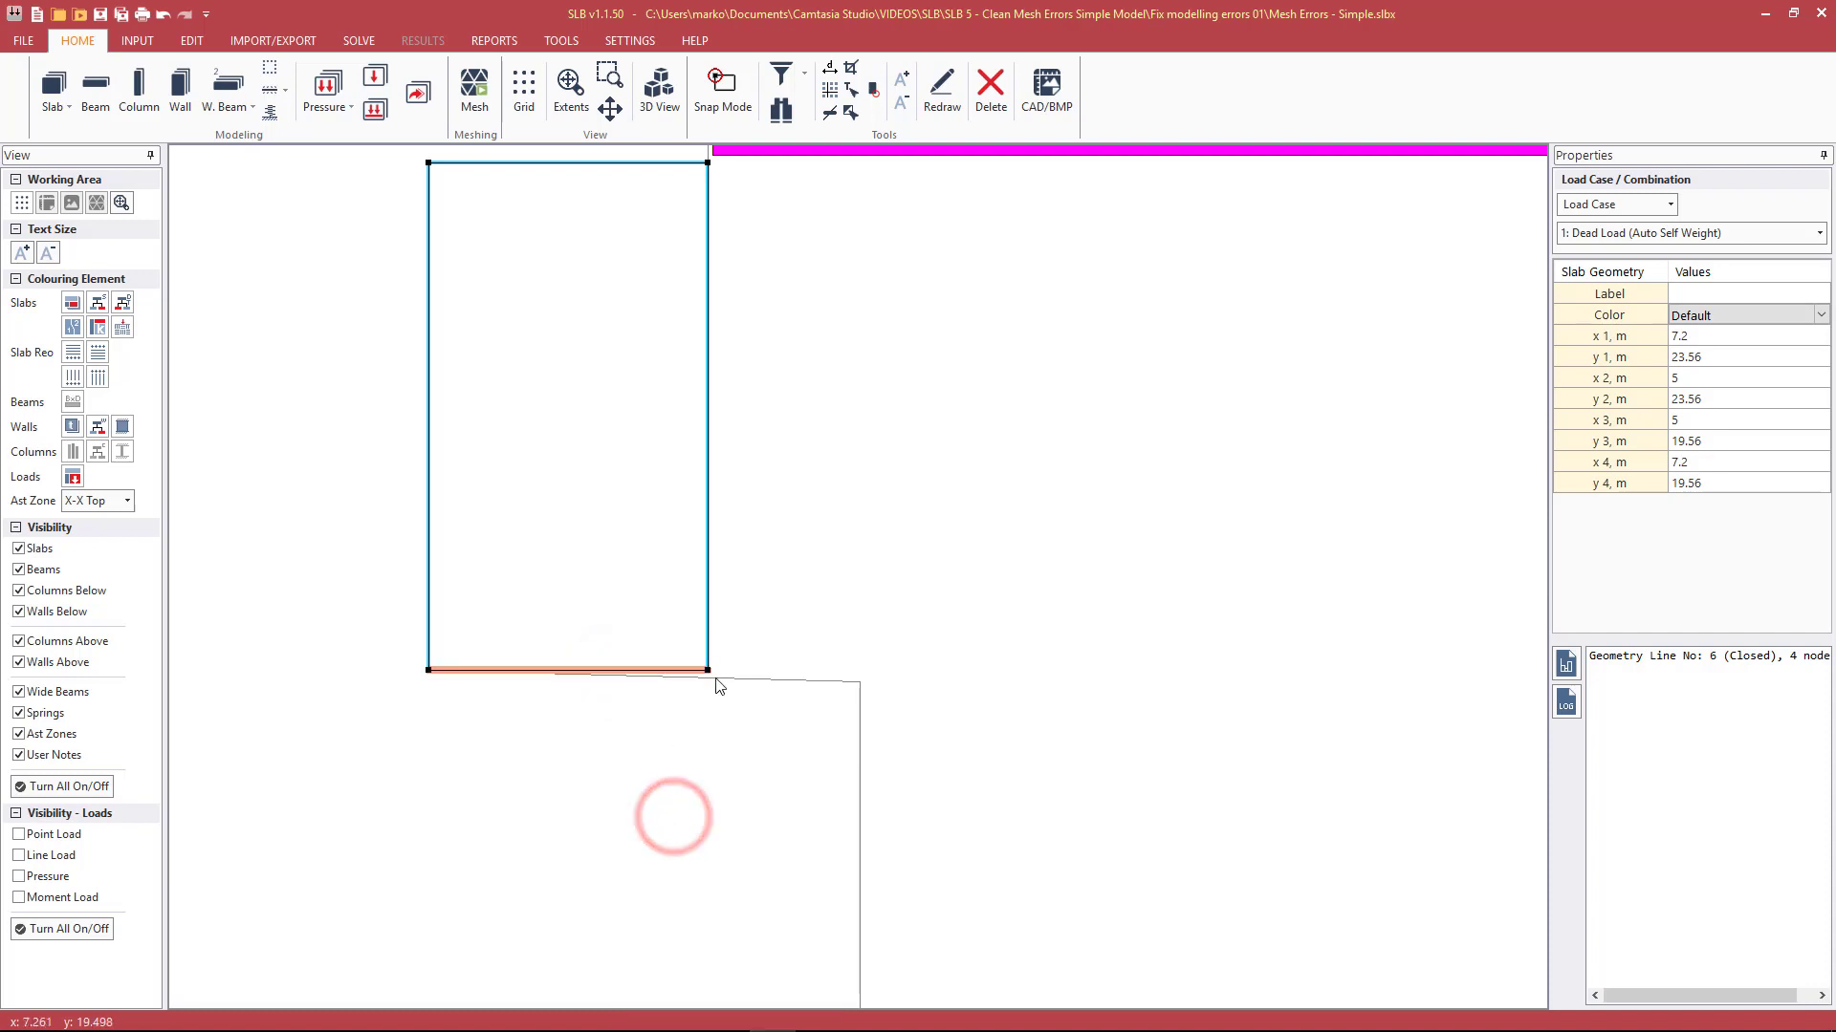
pyautogui.click(716, 680)
pyautogui.rightClick(717, 682)
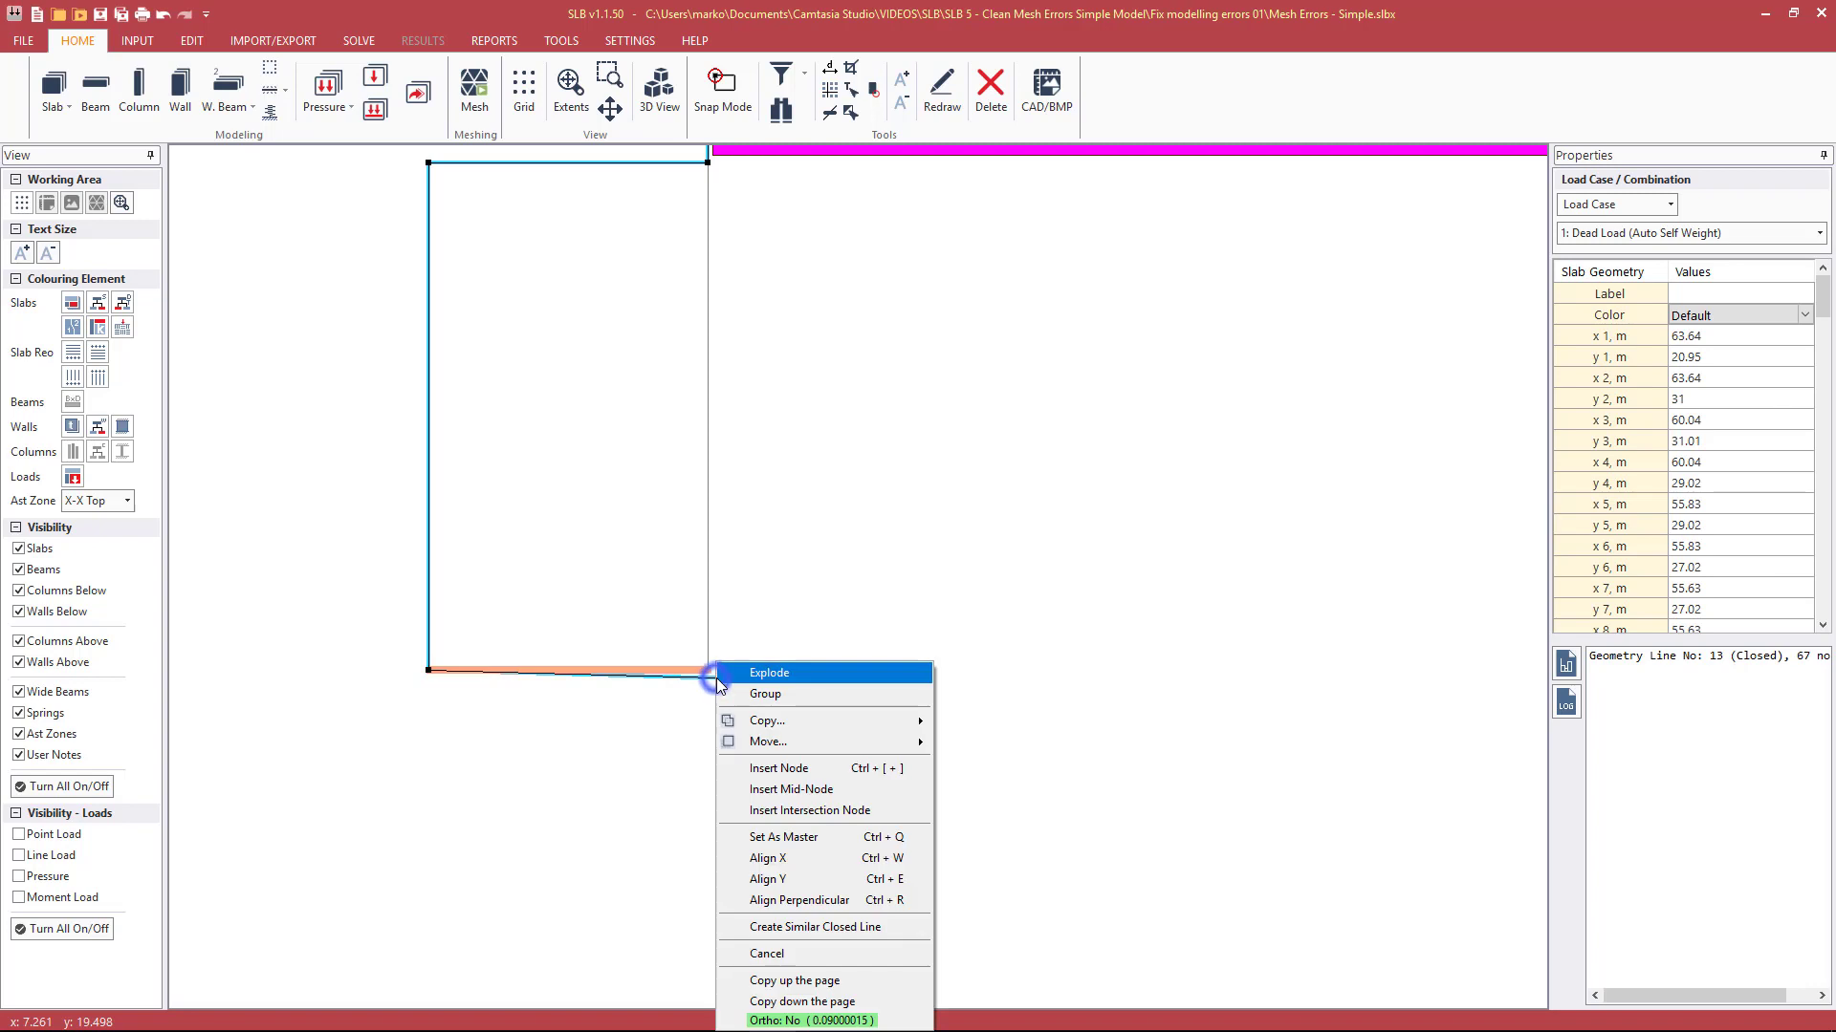
pyautogui.click(773, 883)
pyautogui.scroll(-5, 773, 883)
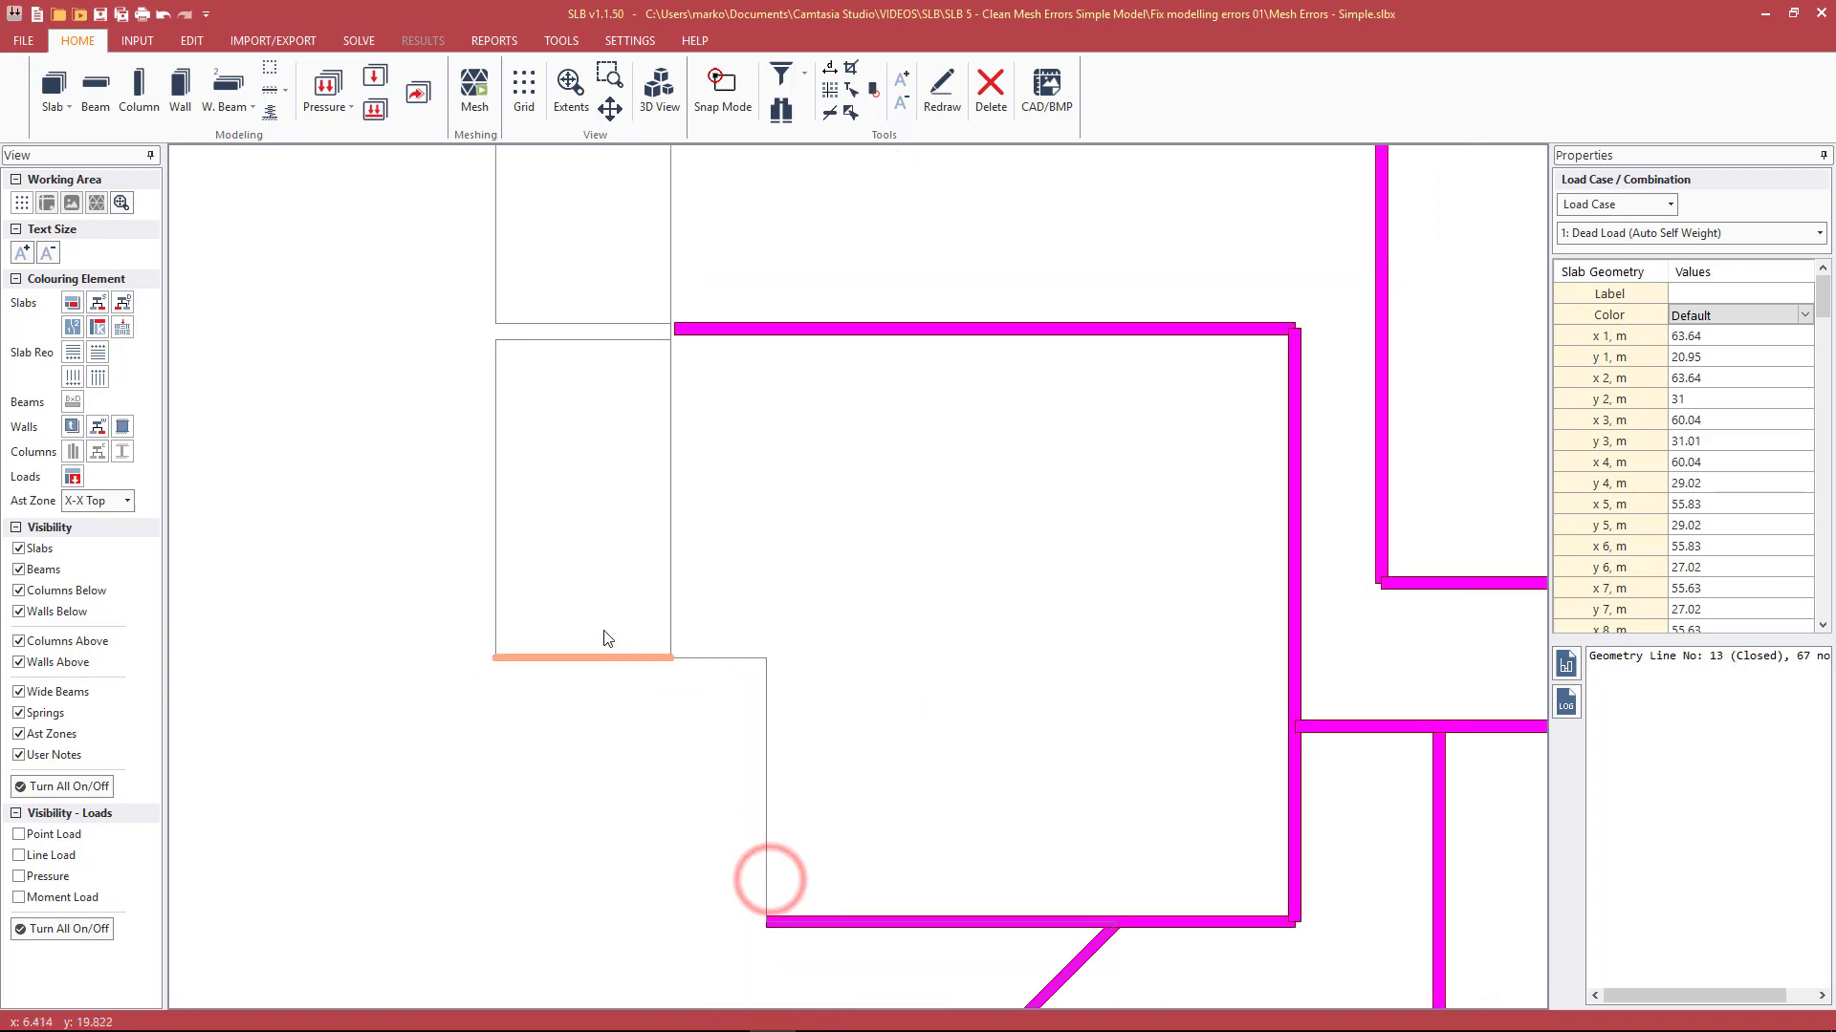
# Step: Show the mesh error markers at the wall end between the first pair of balcony slabs along the plan's upper side
pyautogui.click(1002, 346)
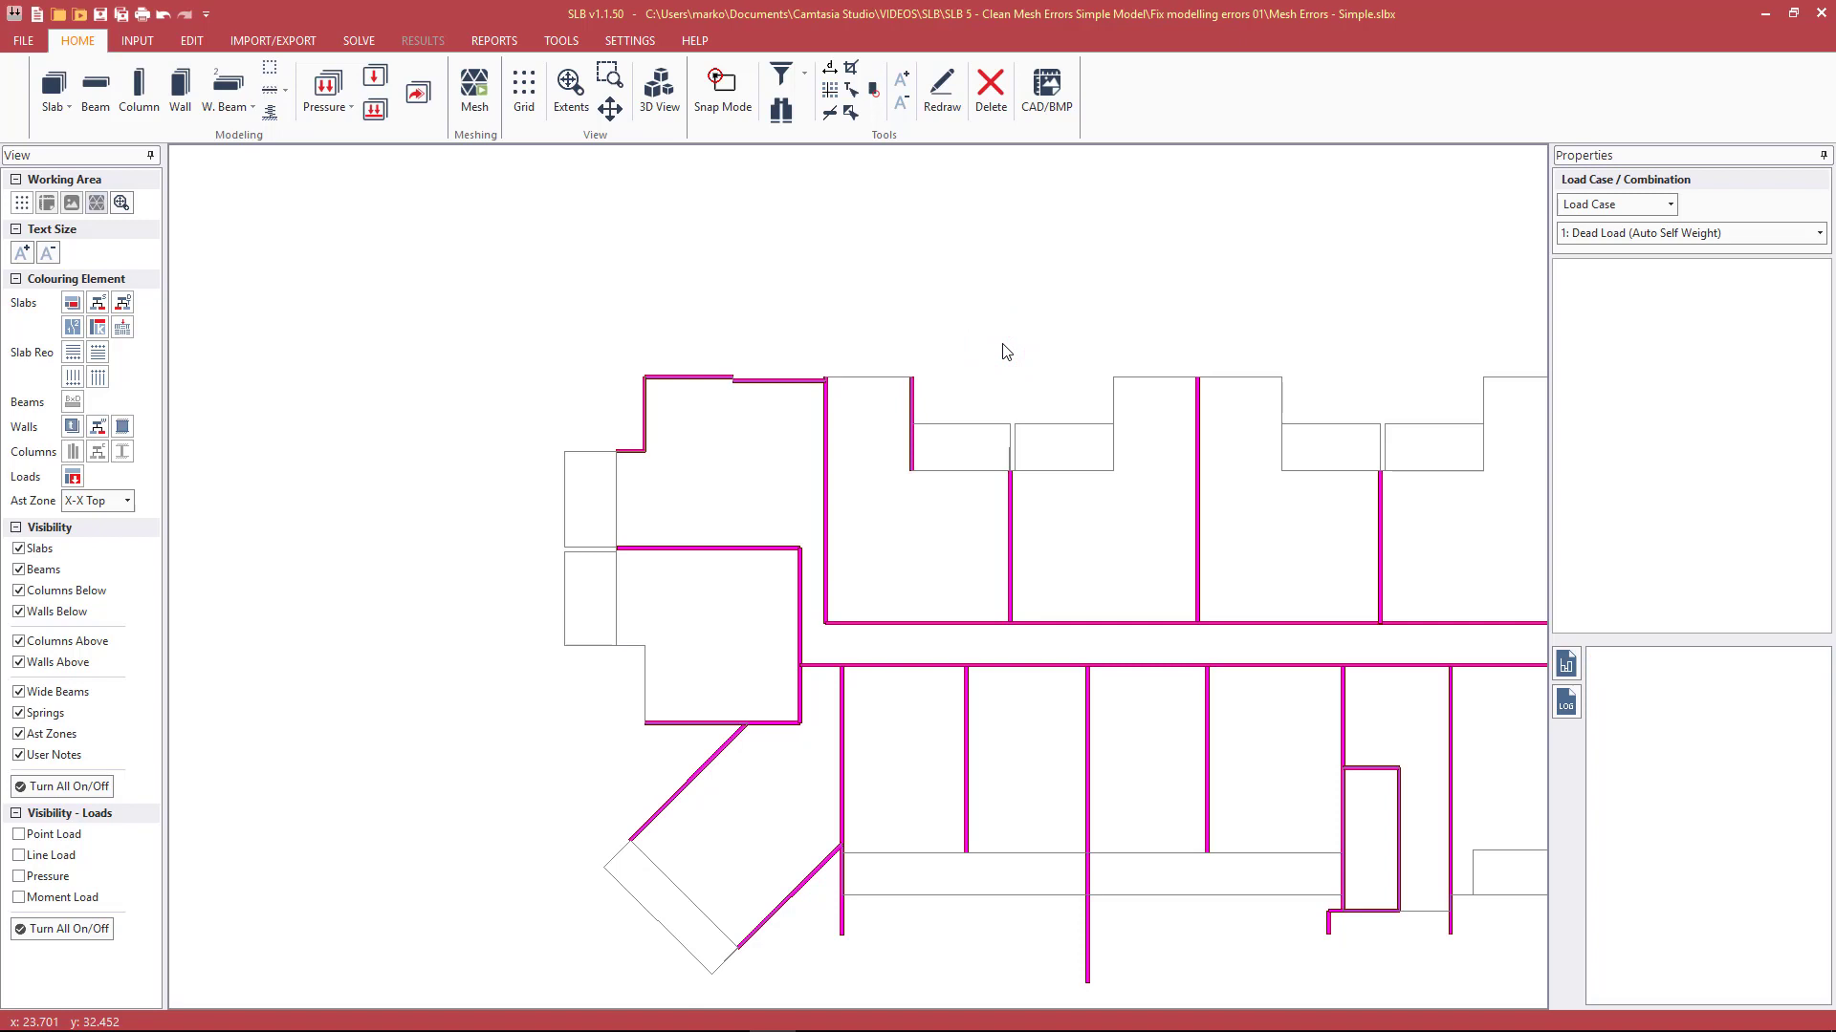
pyautogui.click(954, 580)
pyautogui.scroll(6, 1011, 457)
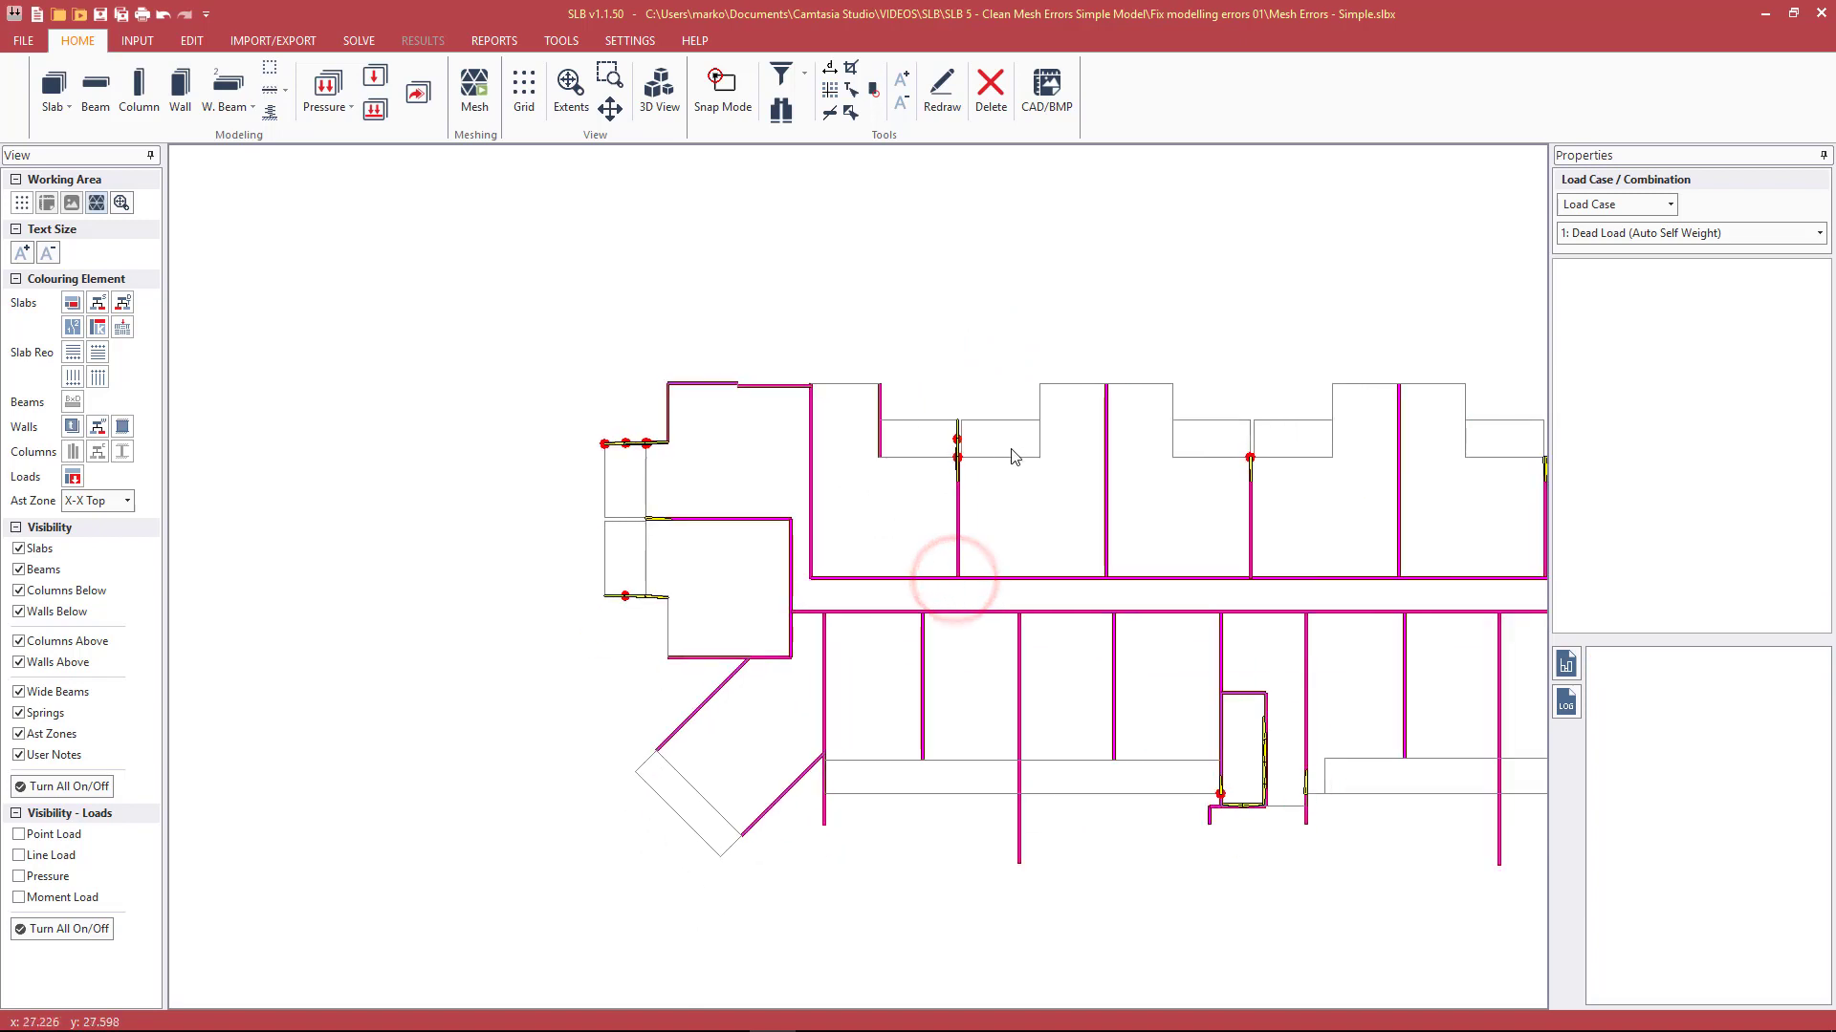
pyautogui.scroll(2, 952, 468)
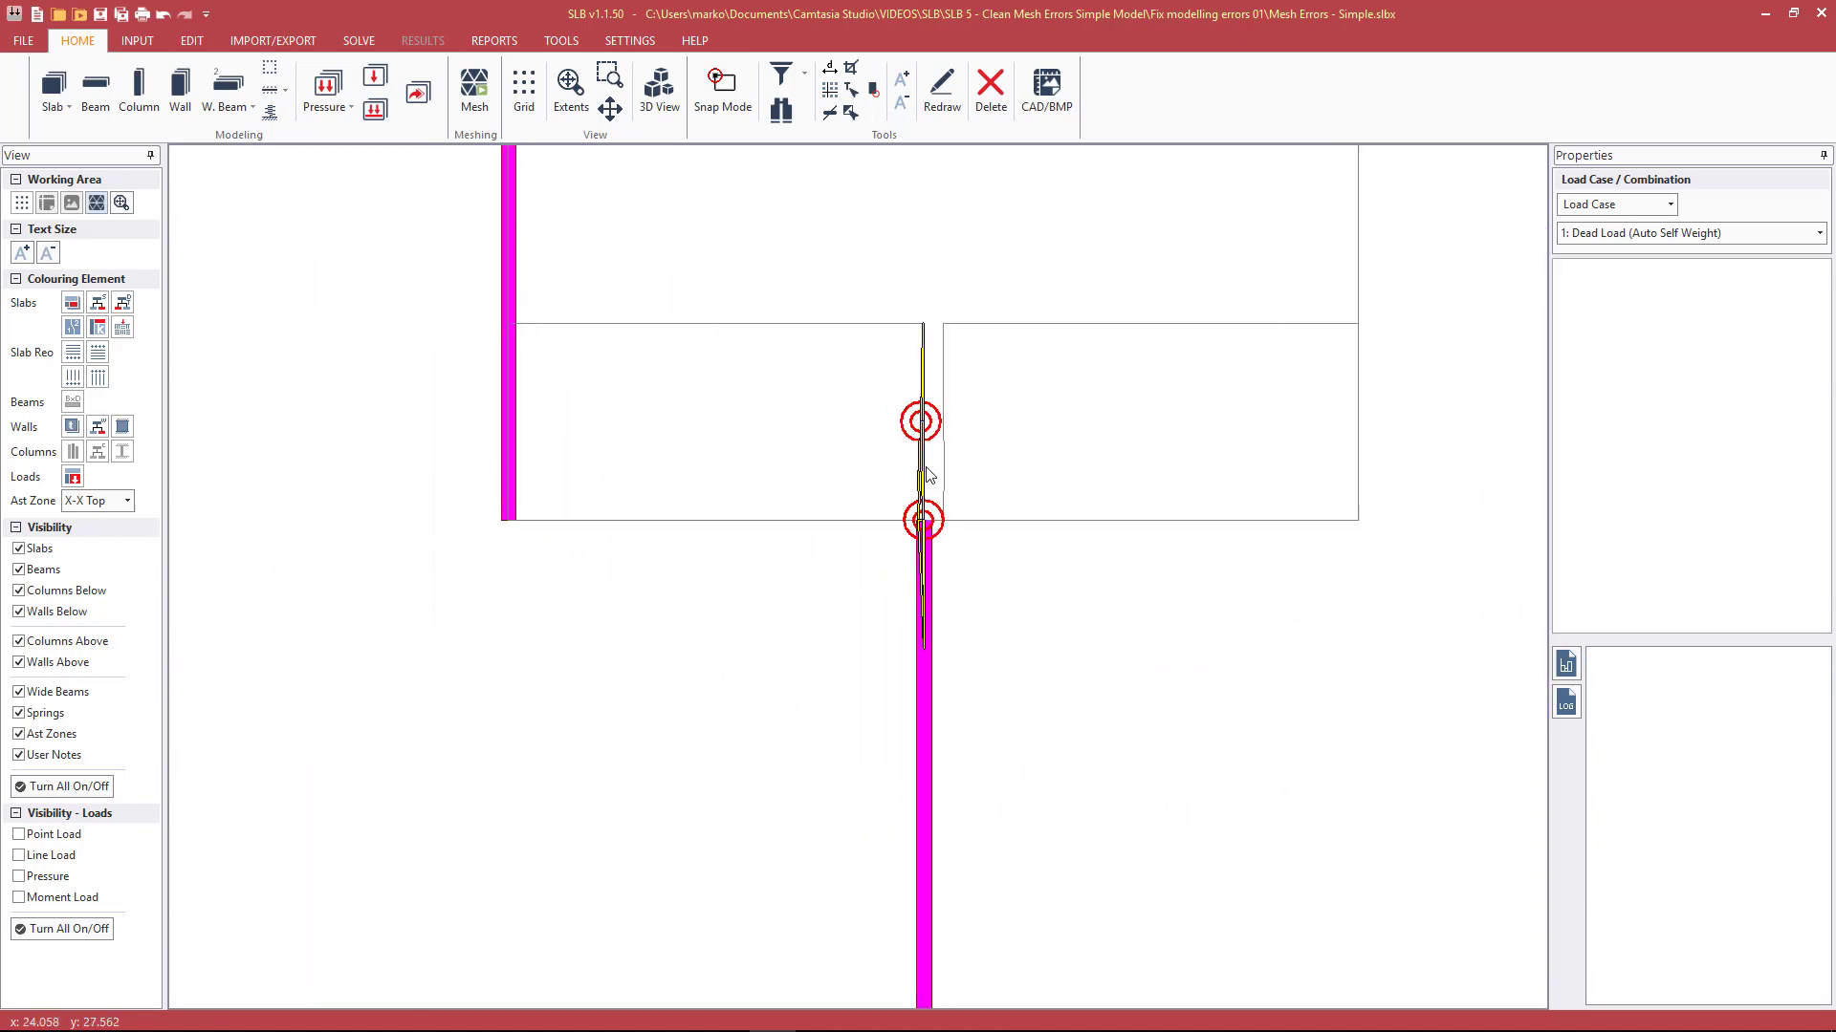
pyautogui.scroll(2, 937, 462)
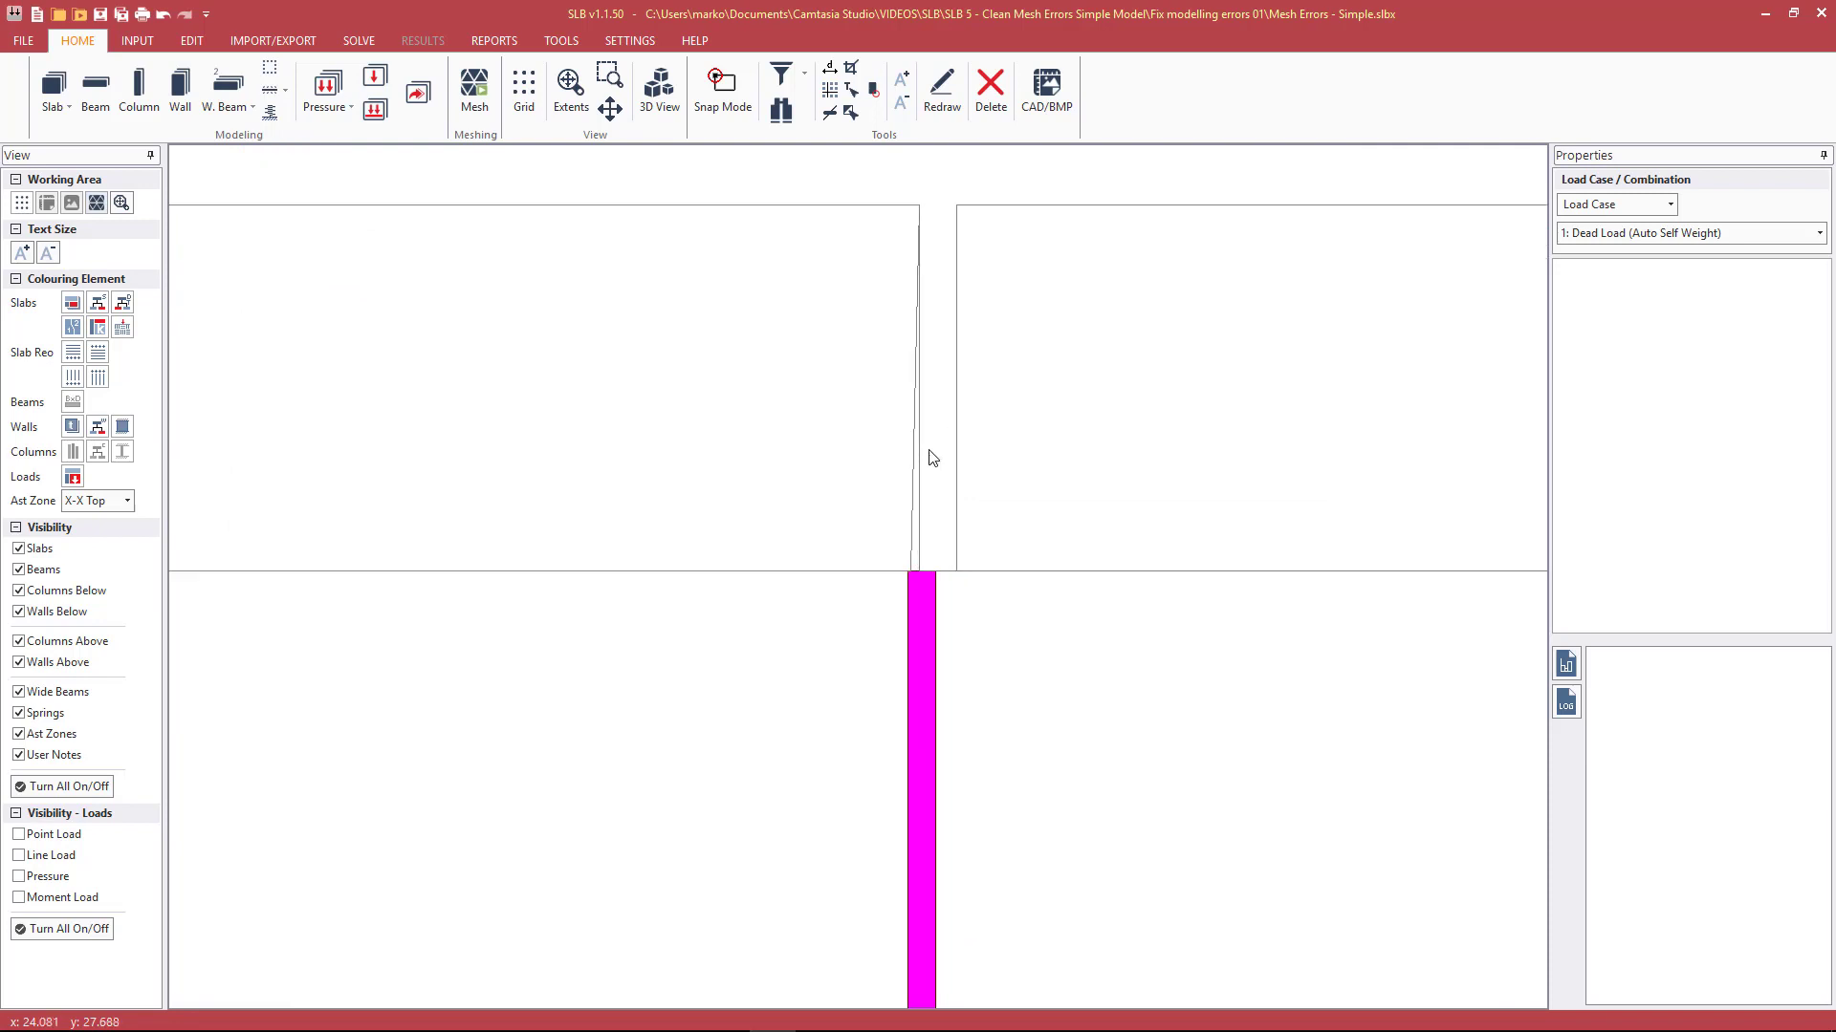
# Step: Set the upper end node of the wall between the first pair of upper balconies as master
pyautogui.click(908, 526)
pyautogui.scroll(-2, 918, 522)
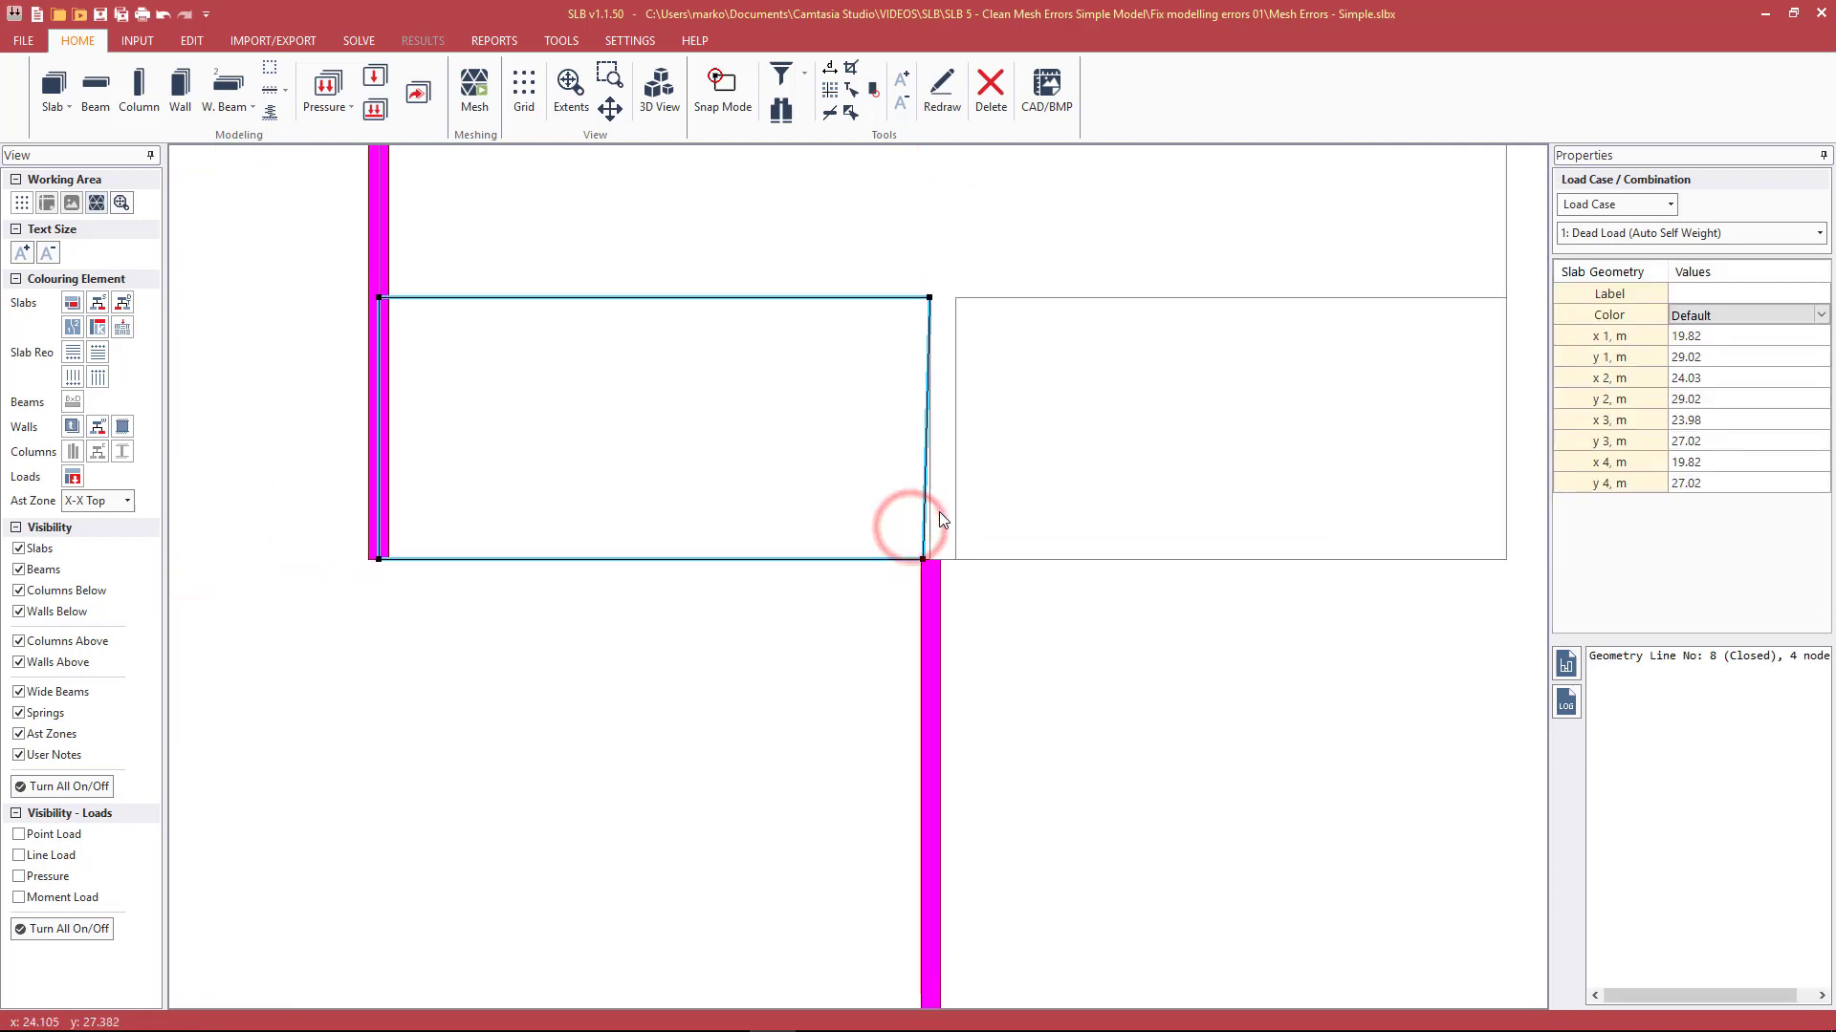
pyautogui.click(933, 521)
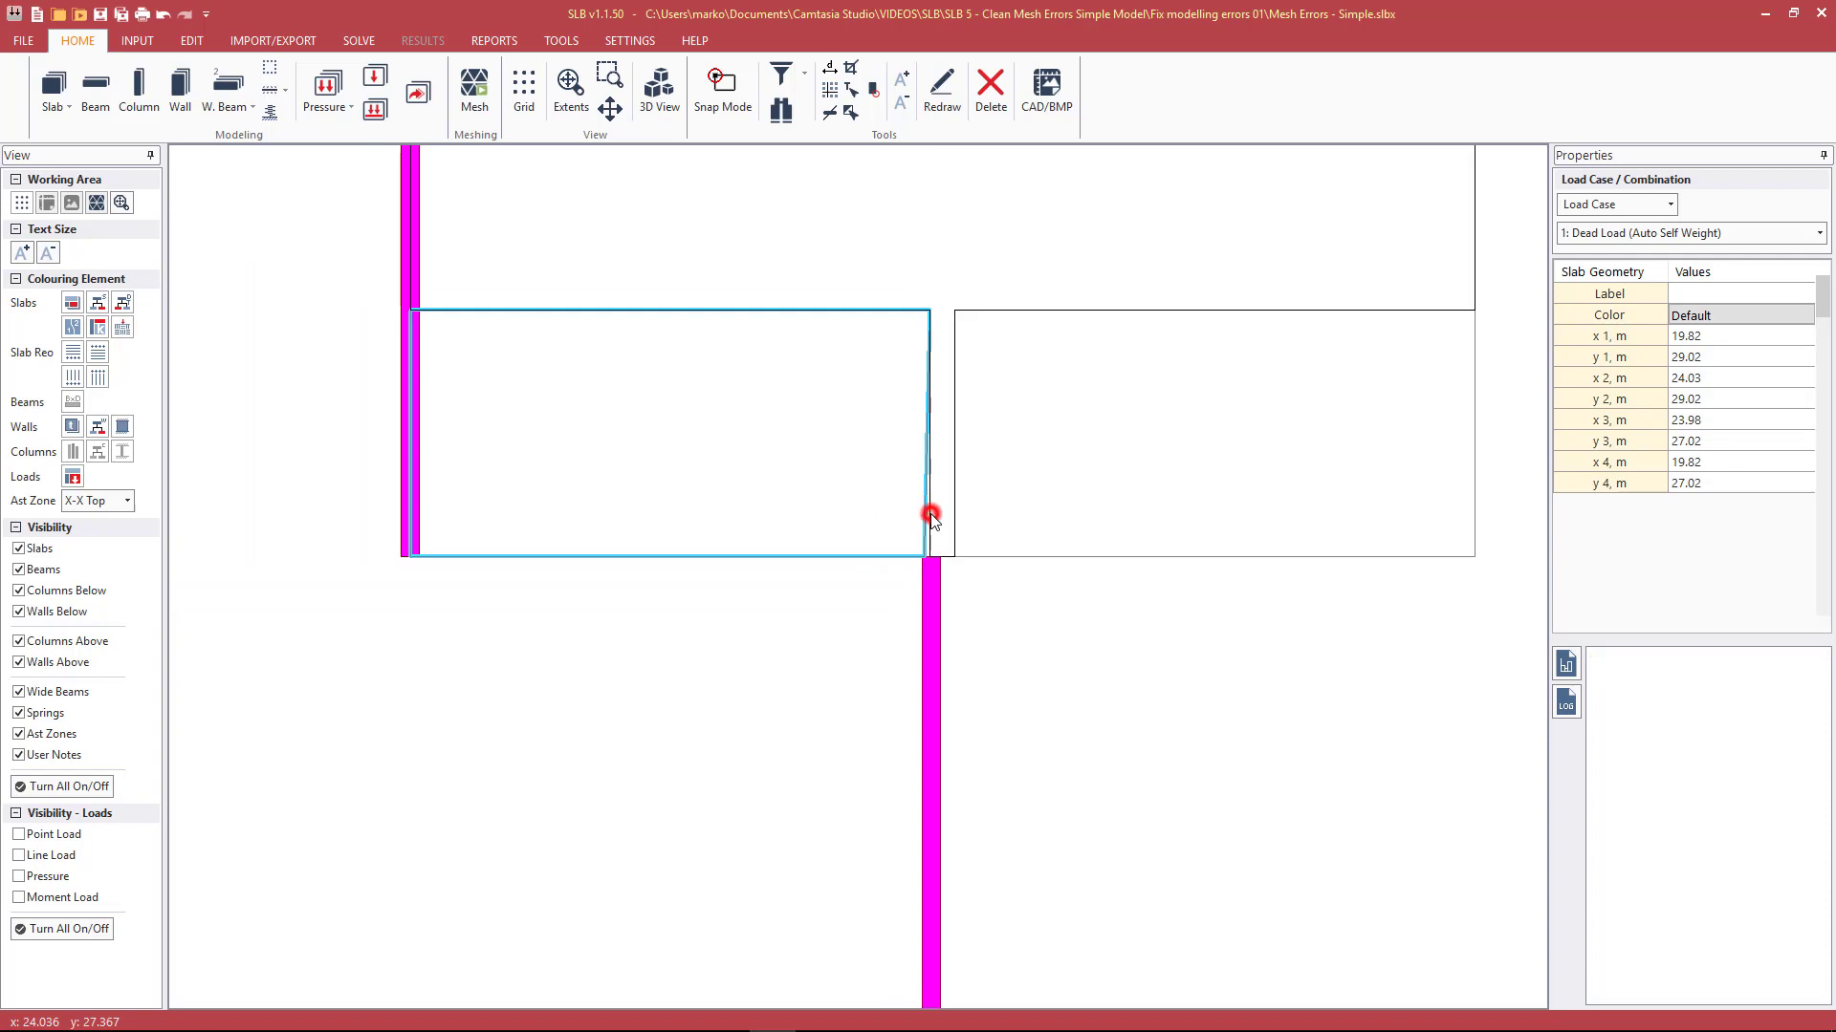
pyautogui.scroll(2, 932, 521)
pyautogui.scroll(-3, 932, 521)
pyautogui.scroll(1, 932, 521)
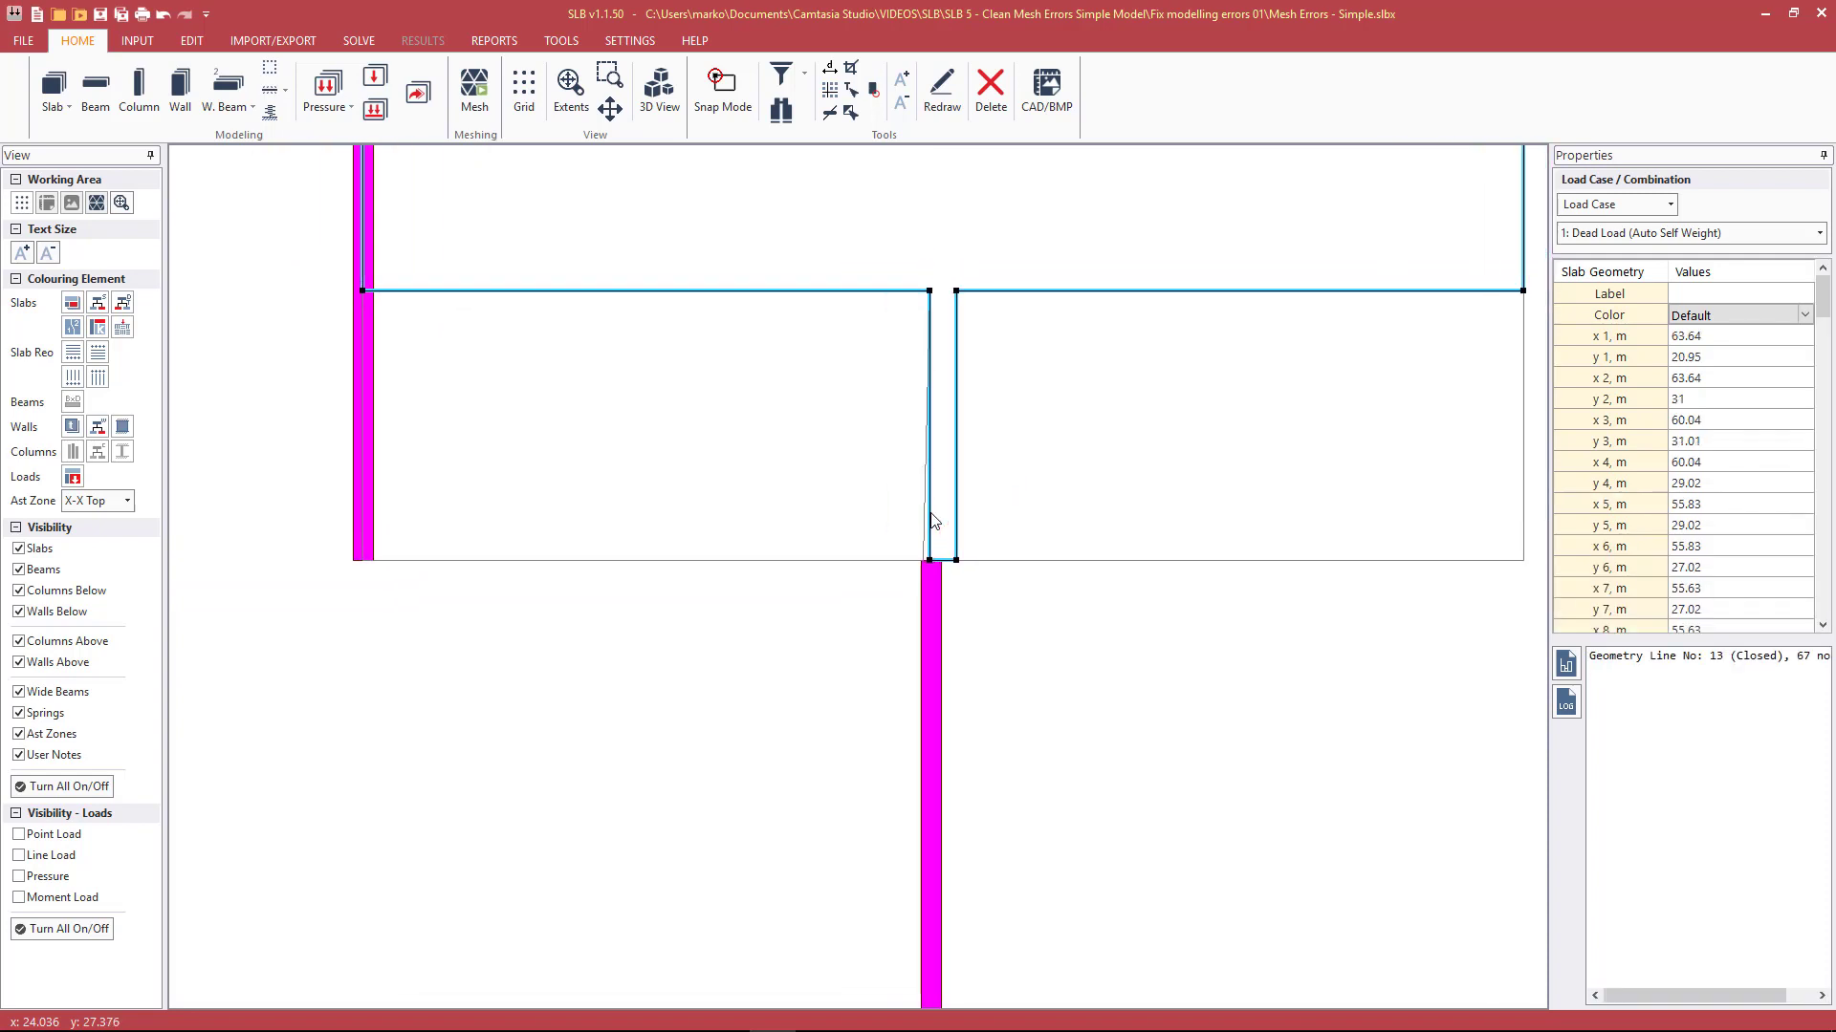
pyautogui.click(1055, 453)
pyautogui.click(933, 601)
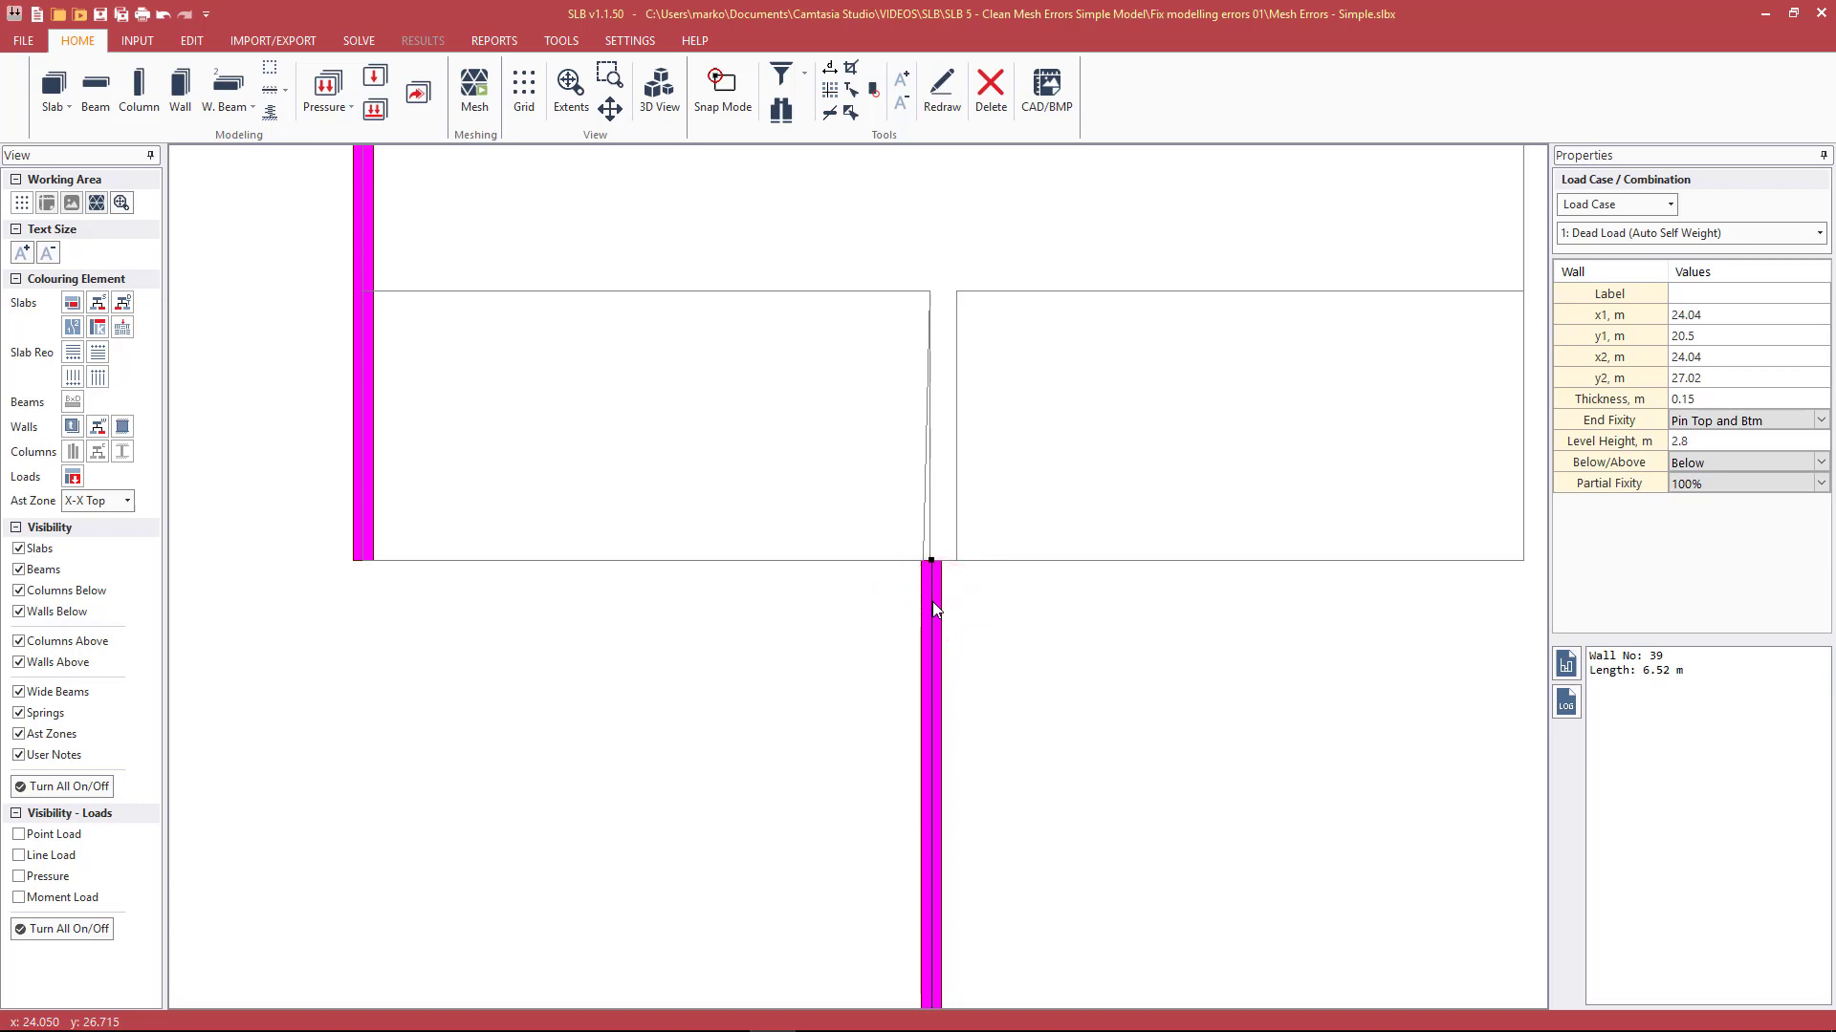
pyautogui.rightClick(934, 605)
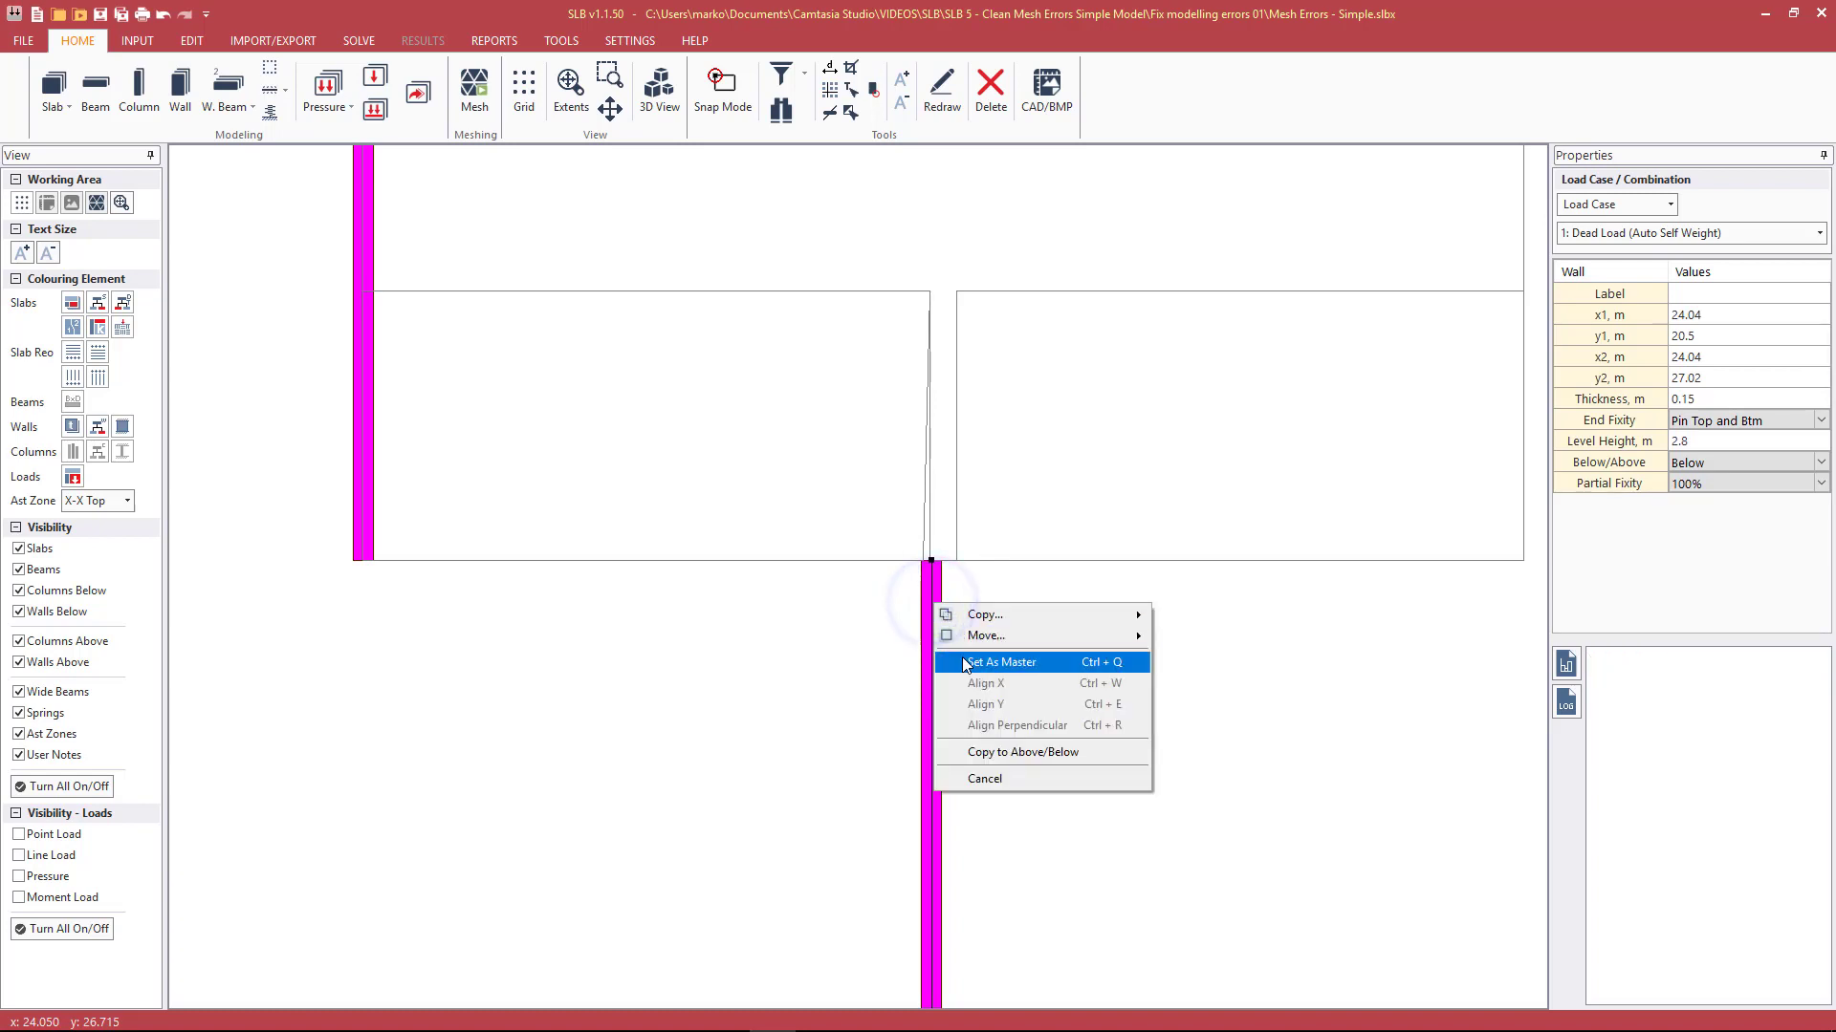
pyautogui.click(962, 657)
pyautogui.scroll(2, 956, 562)
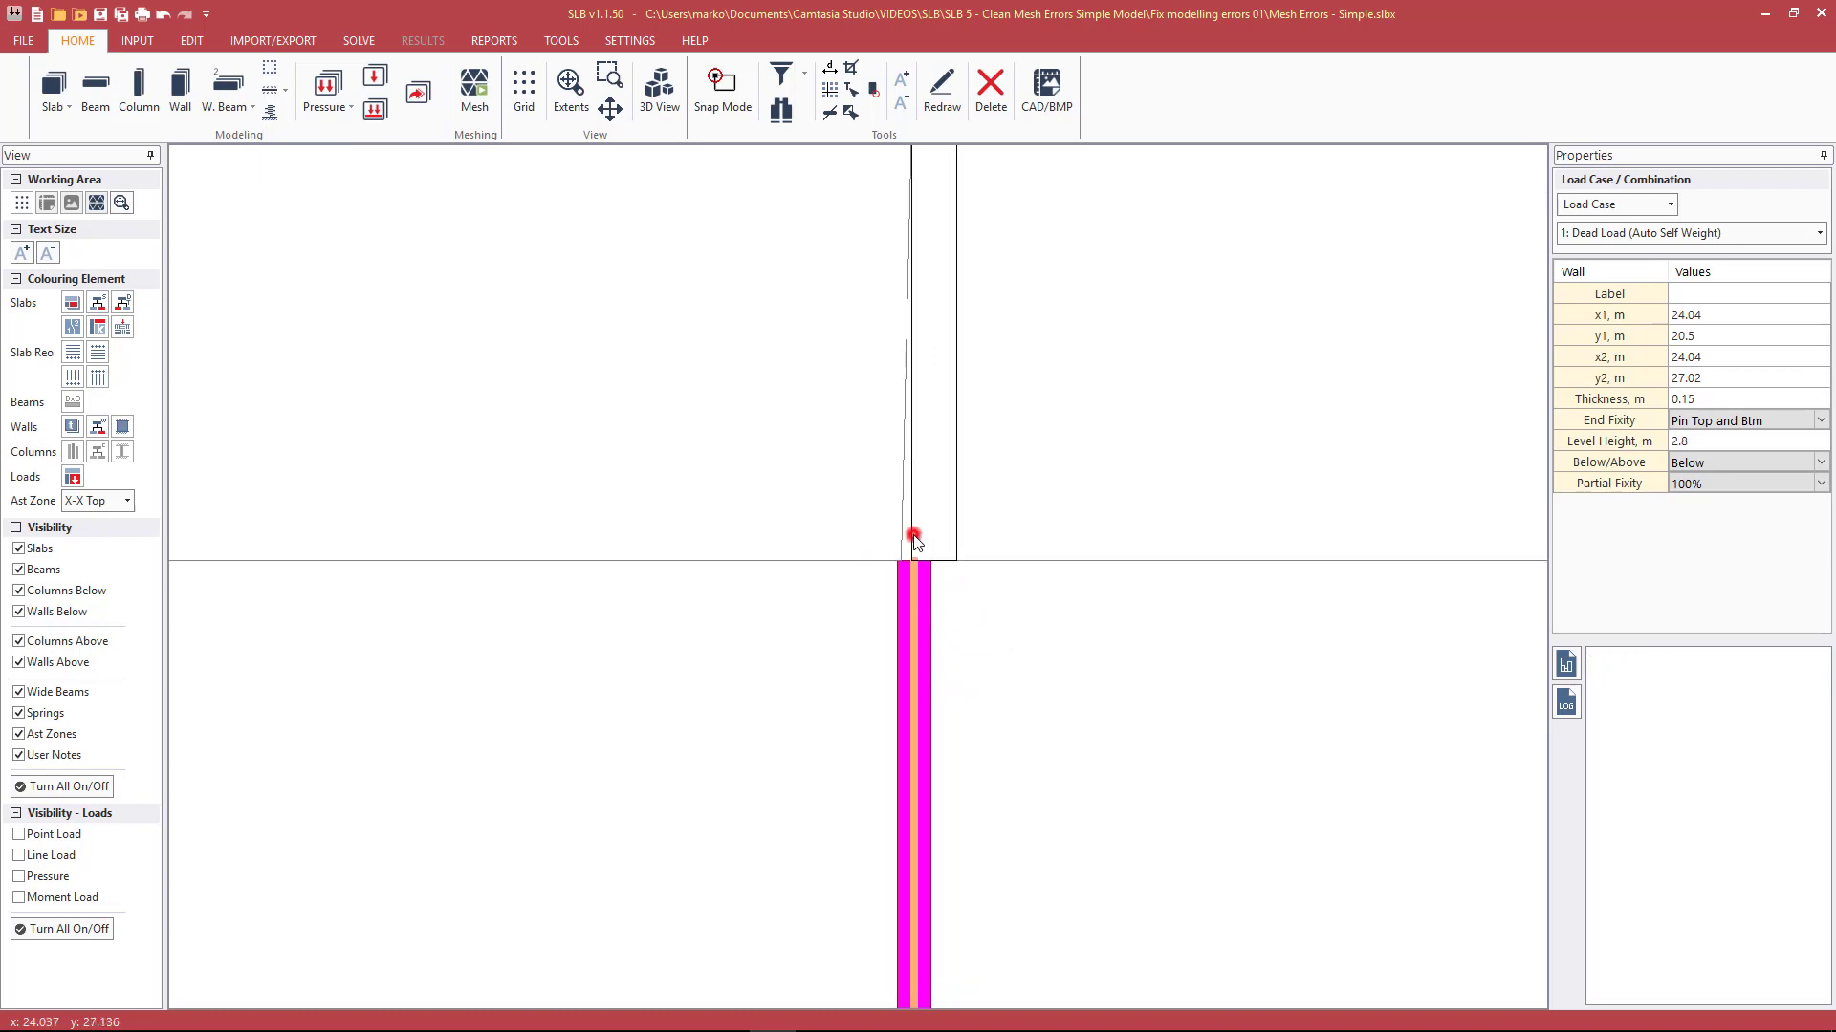
# Step: Align the main slab outline's vertical edge above the first pair's wall in X to the master node
pyautogui.click(913, 535)
pyautogui.rightClick(913, 536)
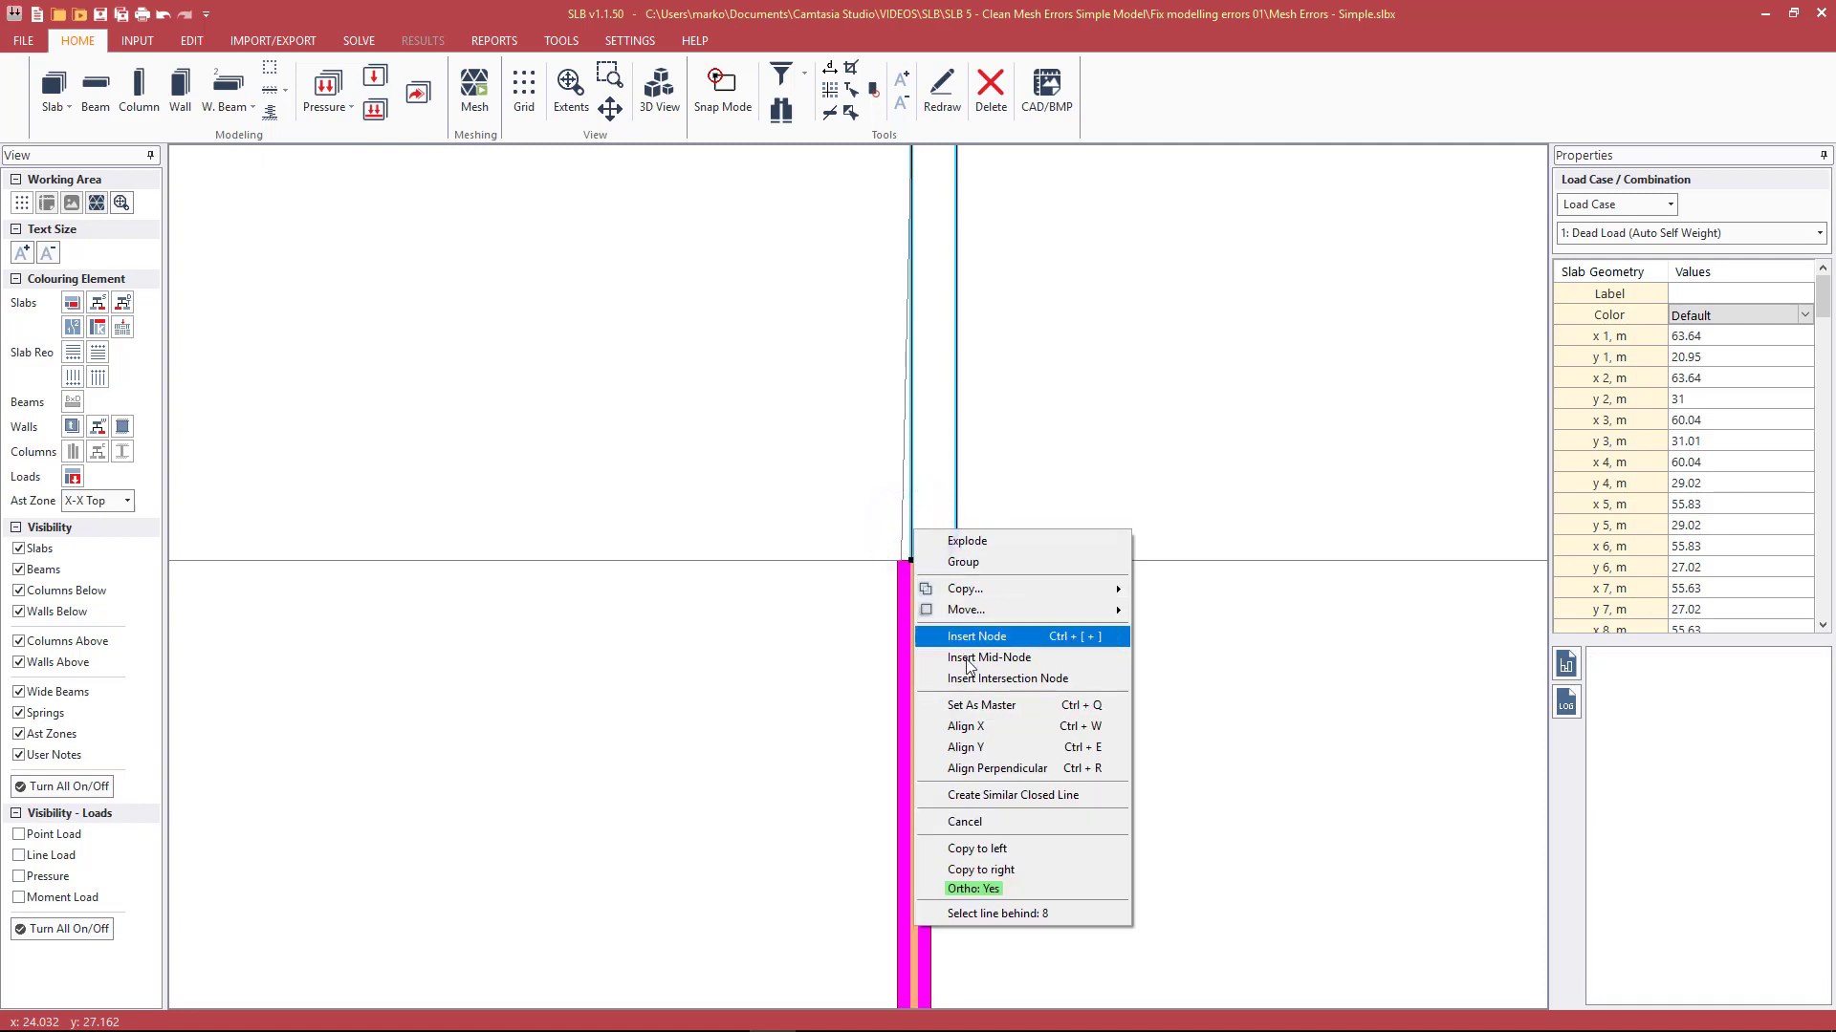
pyautogui.click(997, 380)
pyautogui.click(911, 439)
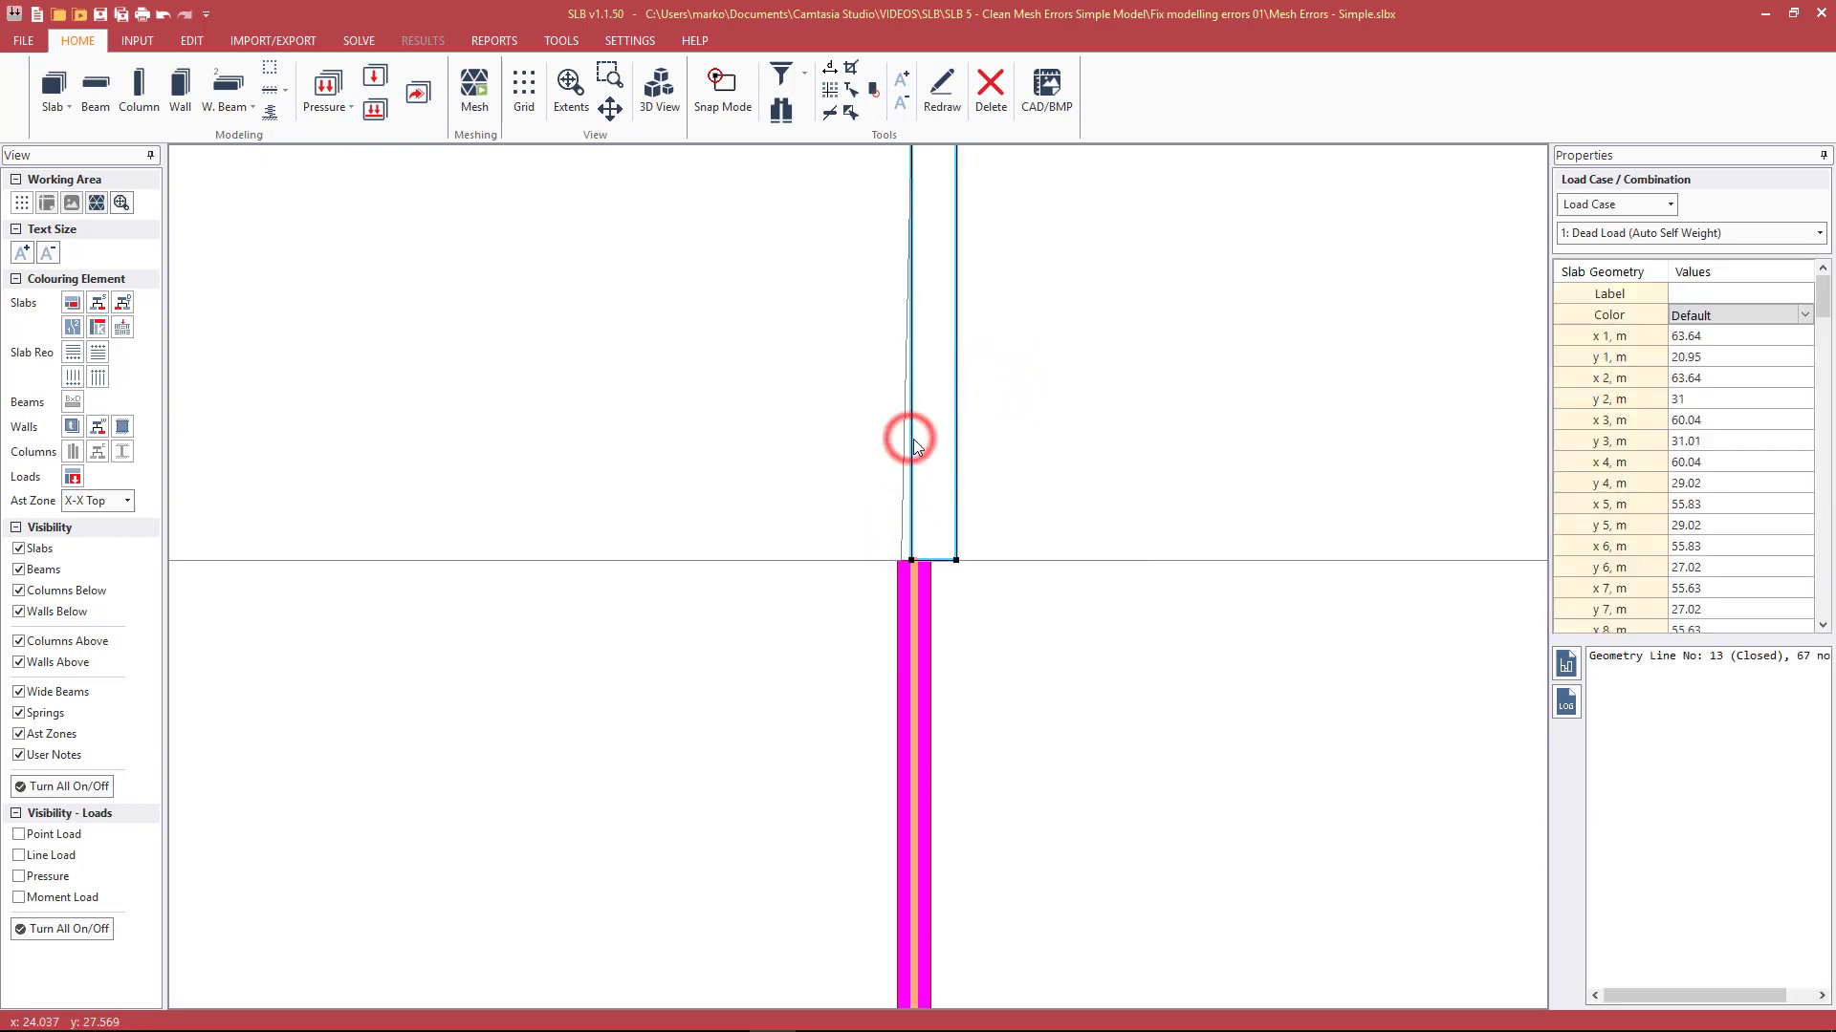
pyautogui.rightClick(914, 440)
pyautogui.click(959, 617)
pyautogui.scroll(-1, 956, 573)
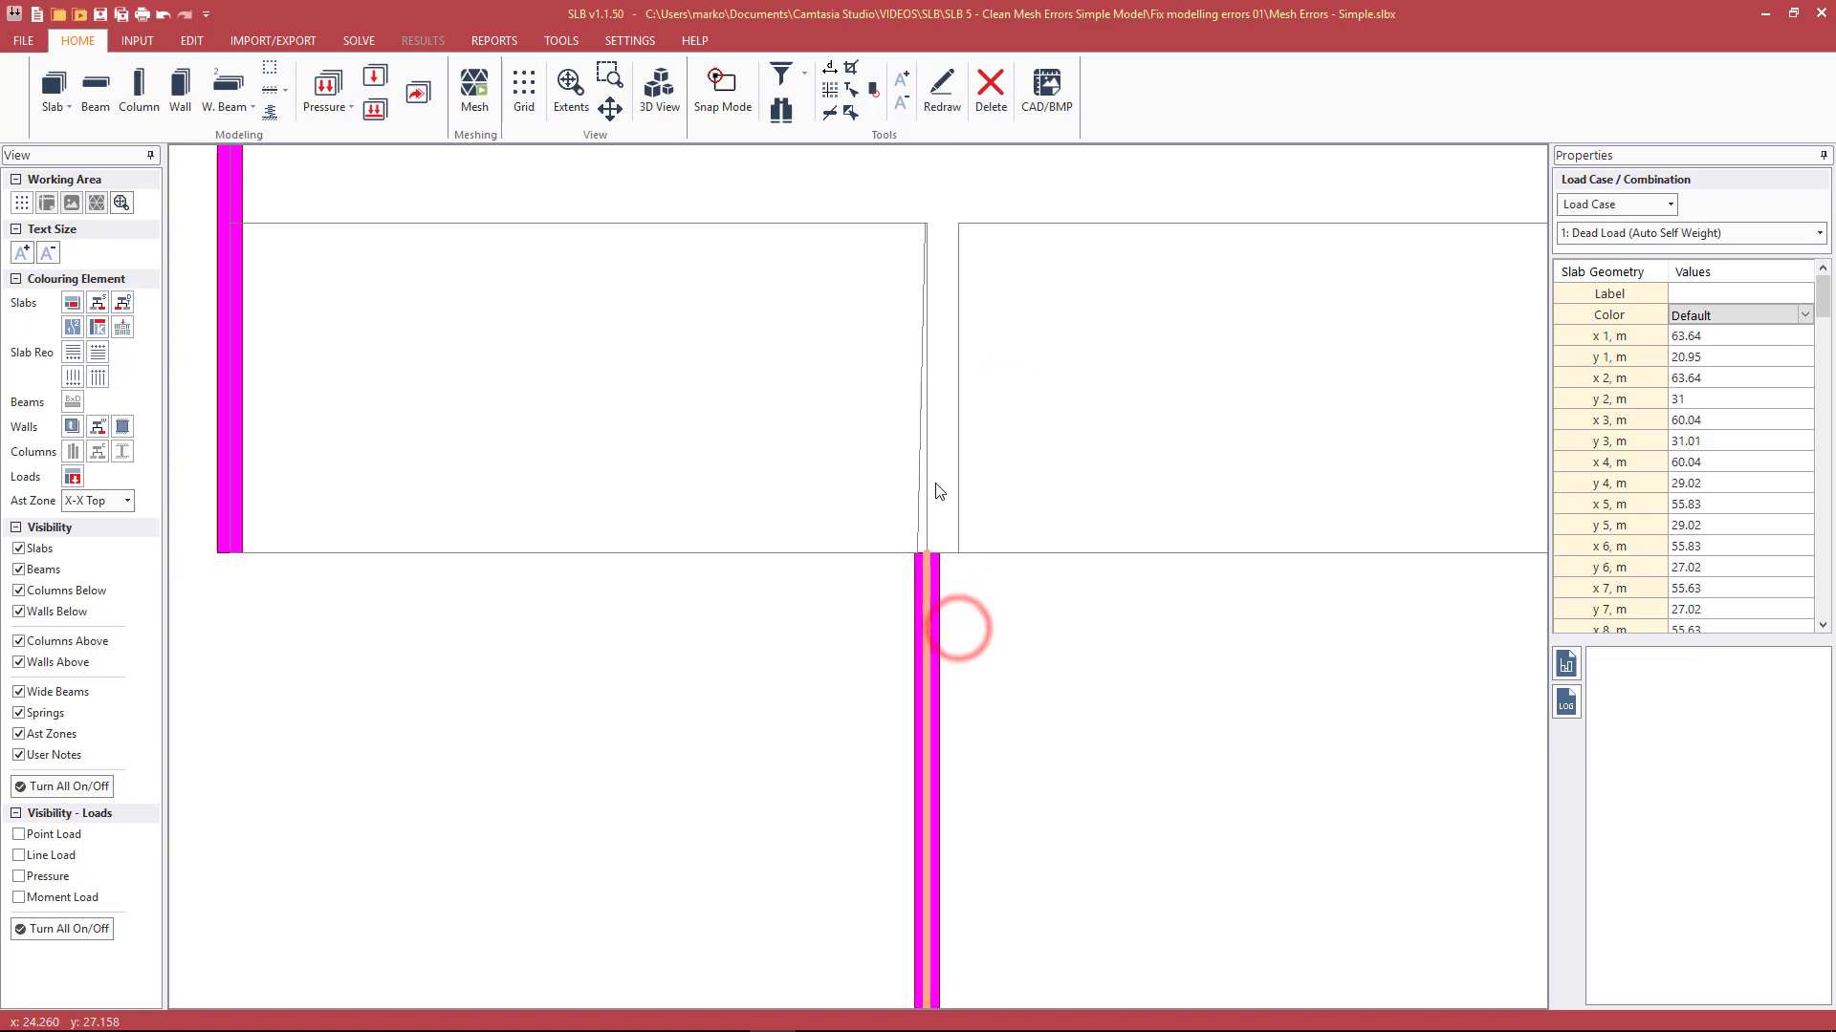
# Step: Align the sloping right edge of the first pair's left balcony outline in X to the master wall node
pyautogui.click(918, 418)
pyautogui.rightClick(921, 409)
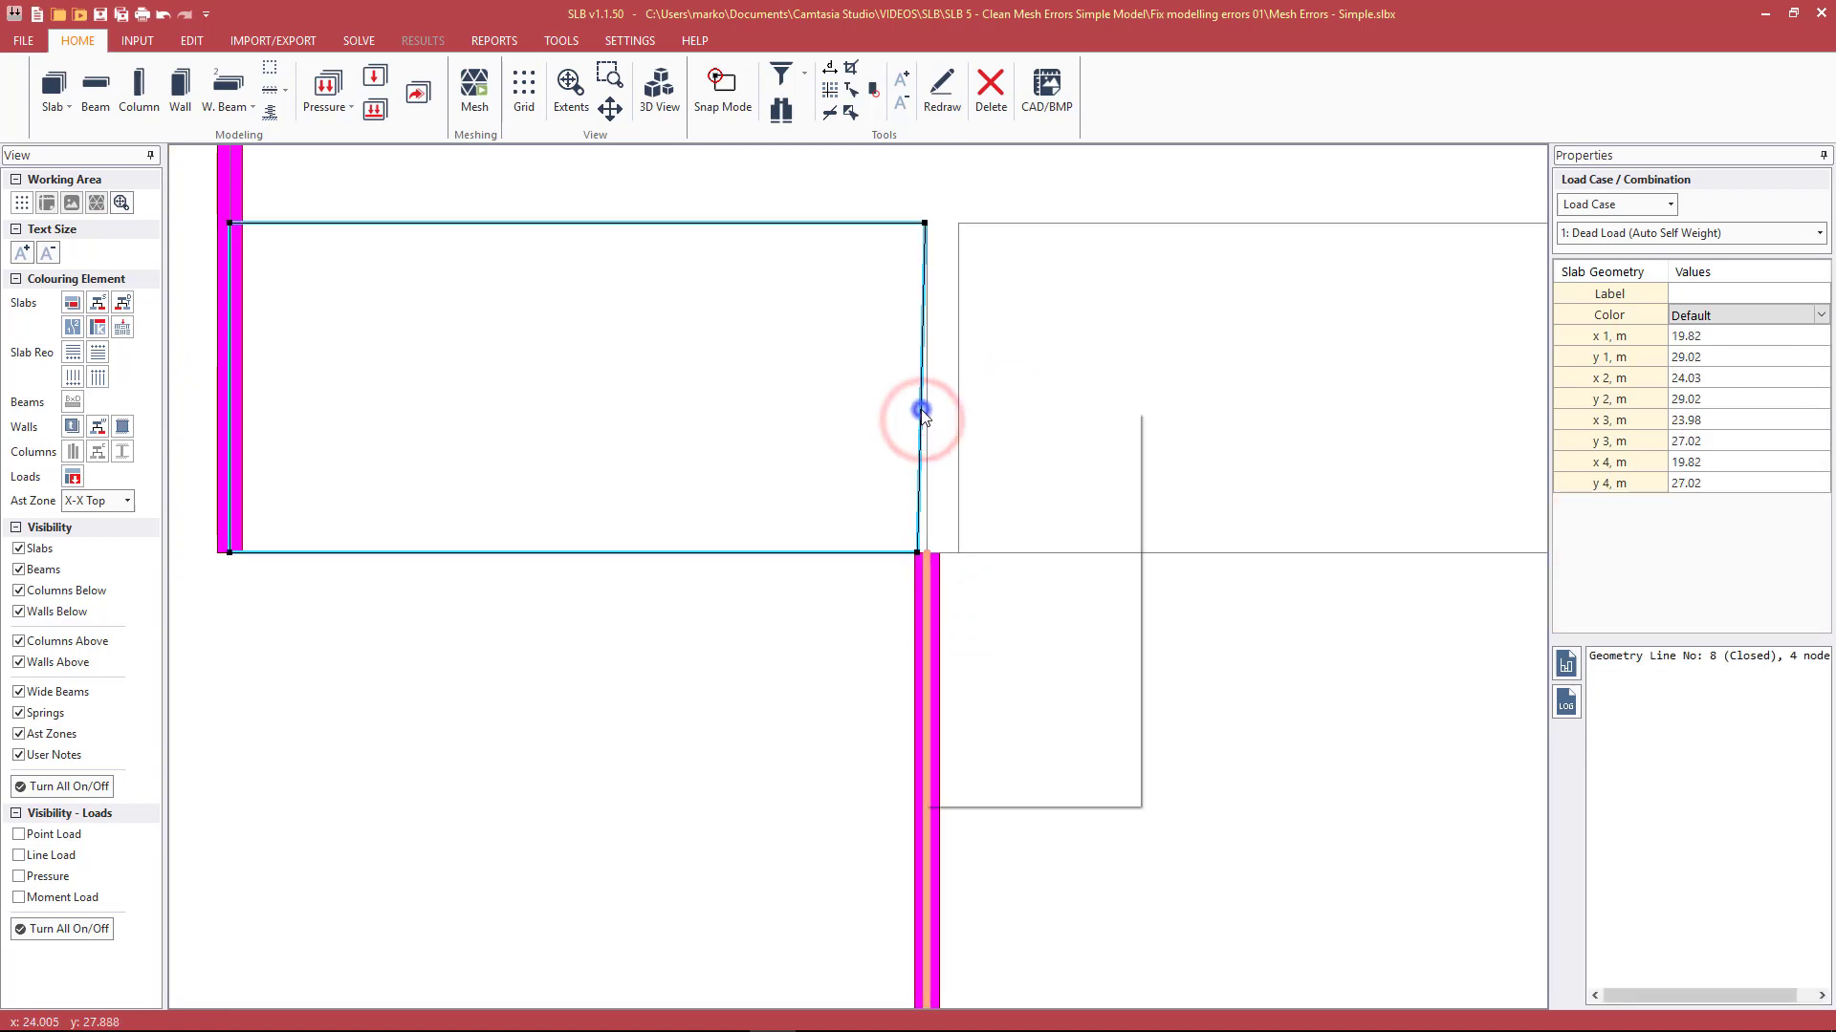
pyautogui.click(966, 607)
pyautogui.click(928, 418)
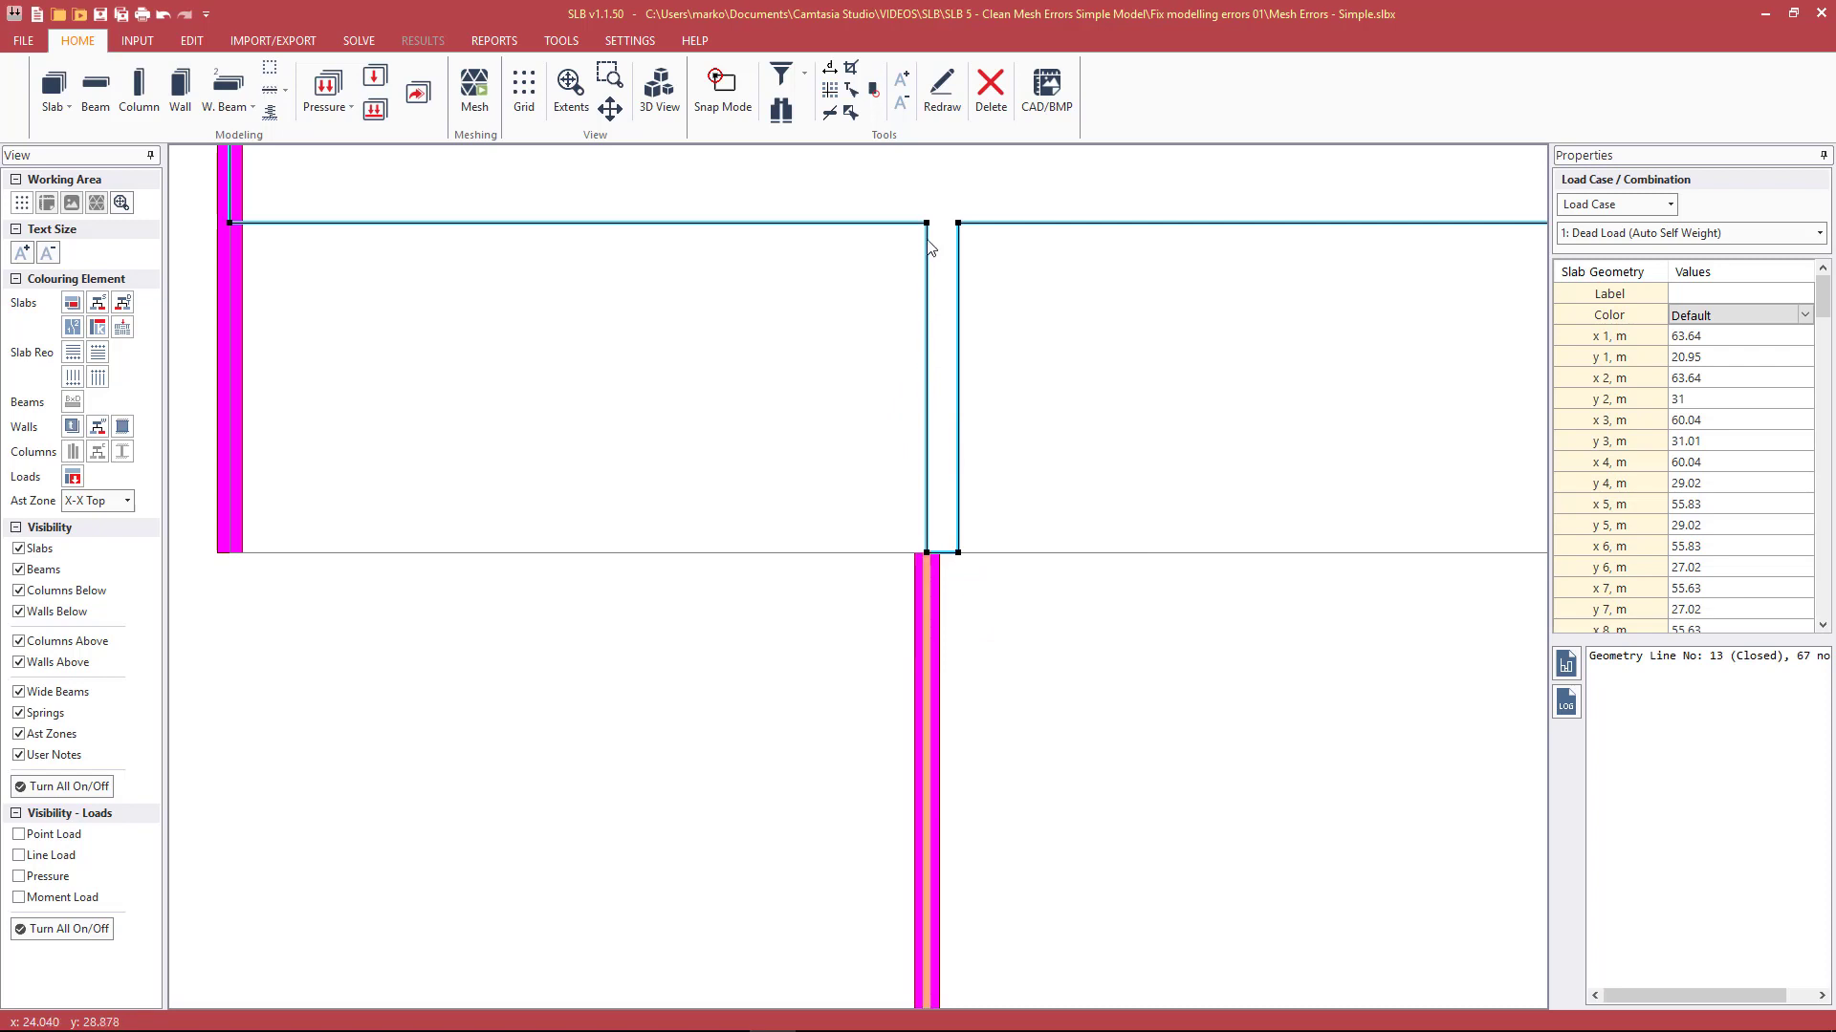
# Step: Show the mesh error markers at the wall end between the second pair of balcony slabs along the plan's upper side
pyautogui.scroll(-4, 750, 380)
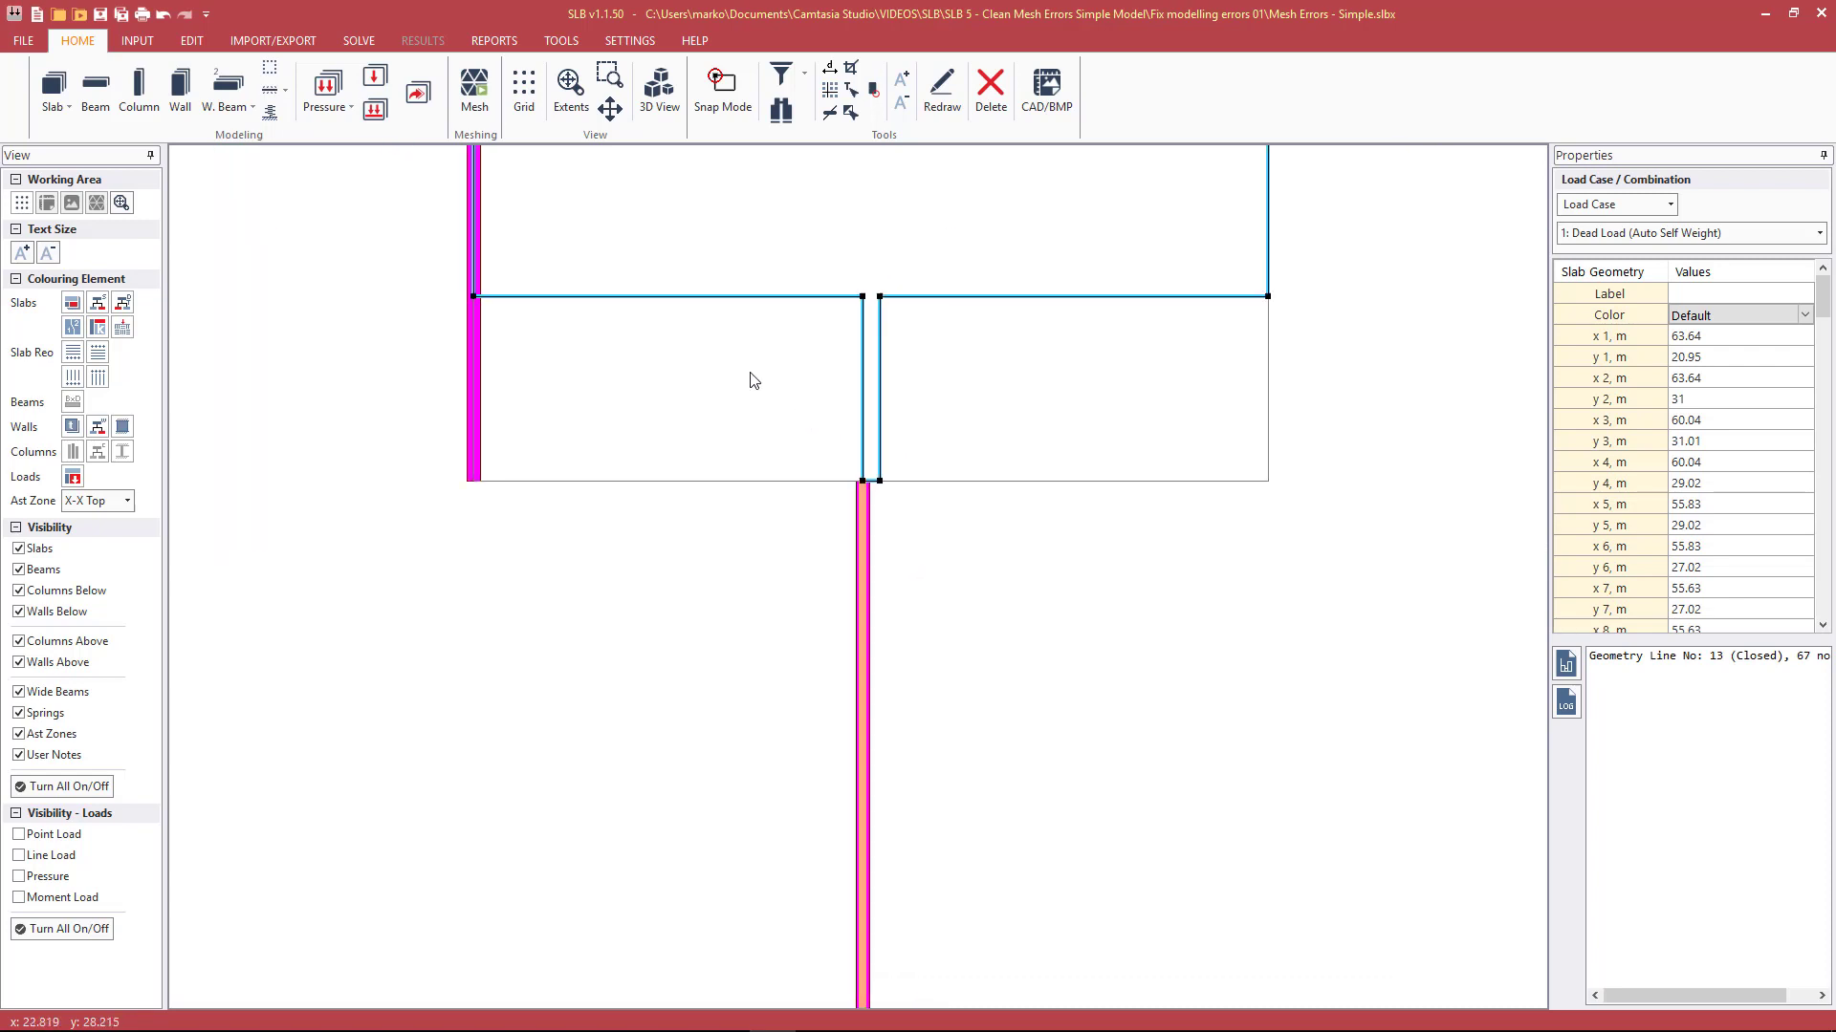
pyautogui.scroll(-3, 751, 392)
pyautogui.scroll(-2, 1339, 354)
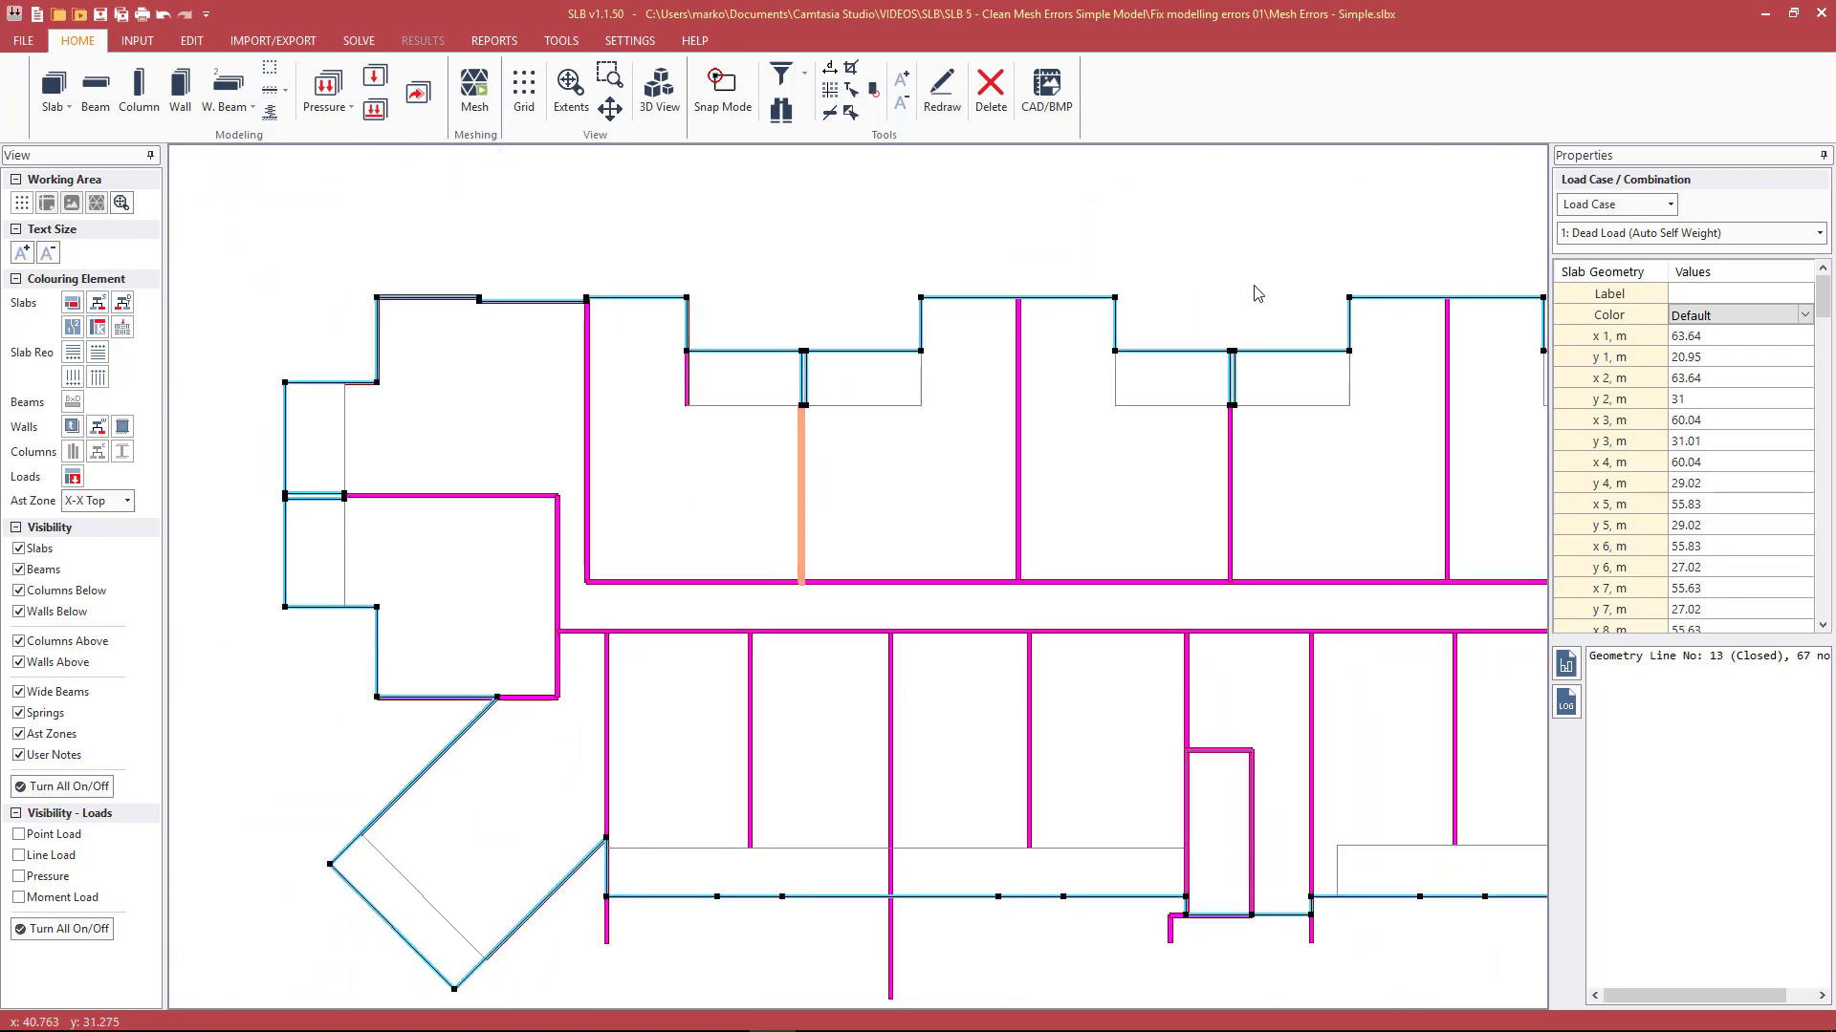
pyautogui.click(1248, 281)
pyautogui.scroll(2, 1323, 348)
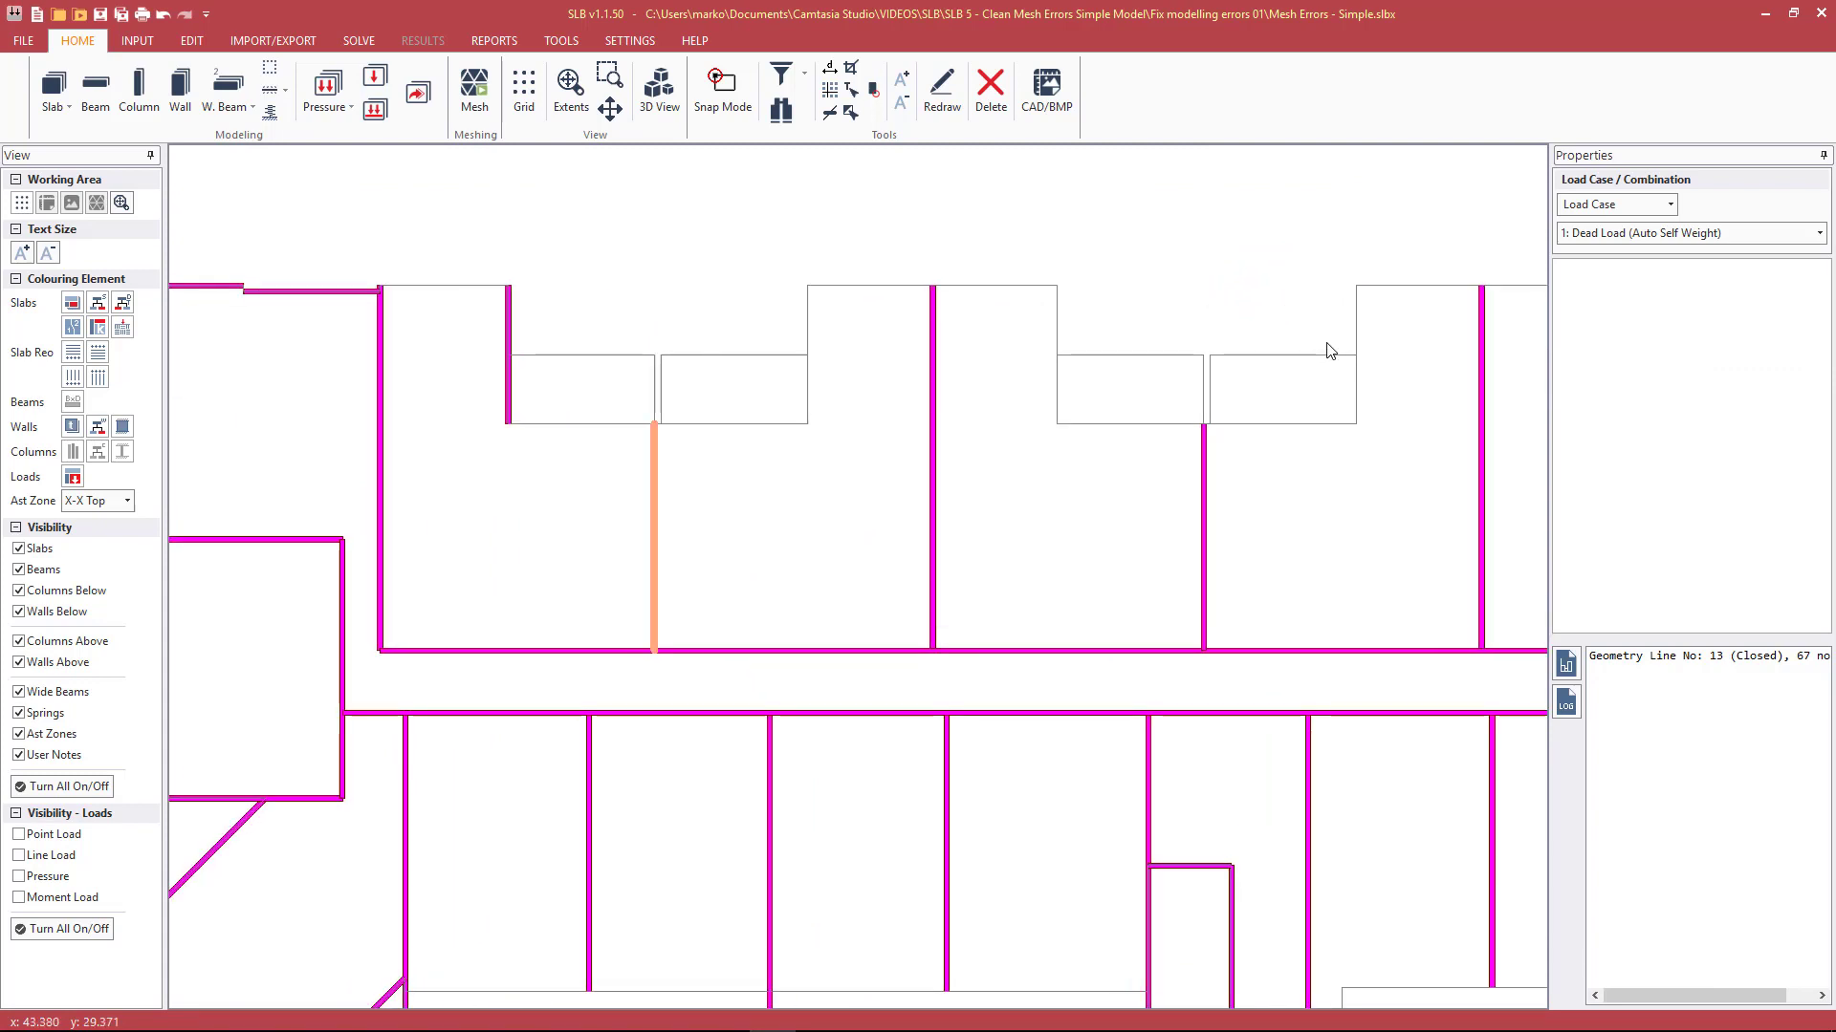
pyautogui.click(932, 580)
pyautogui.scroll(4, 1243, 430)
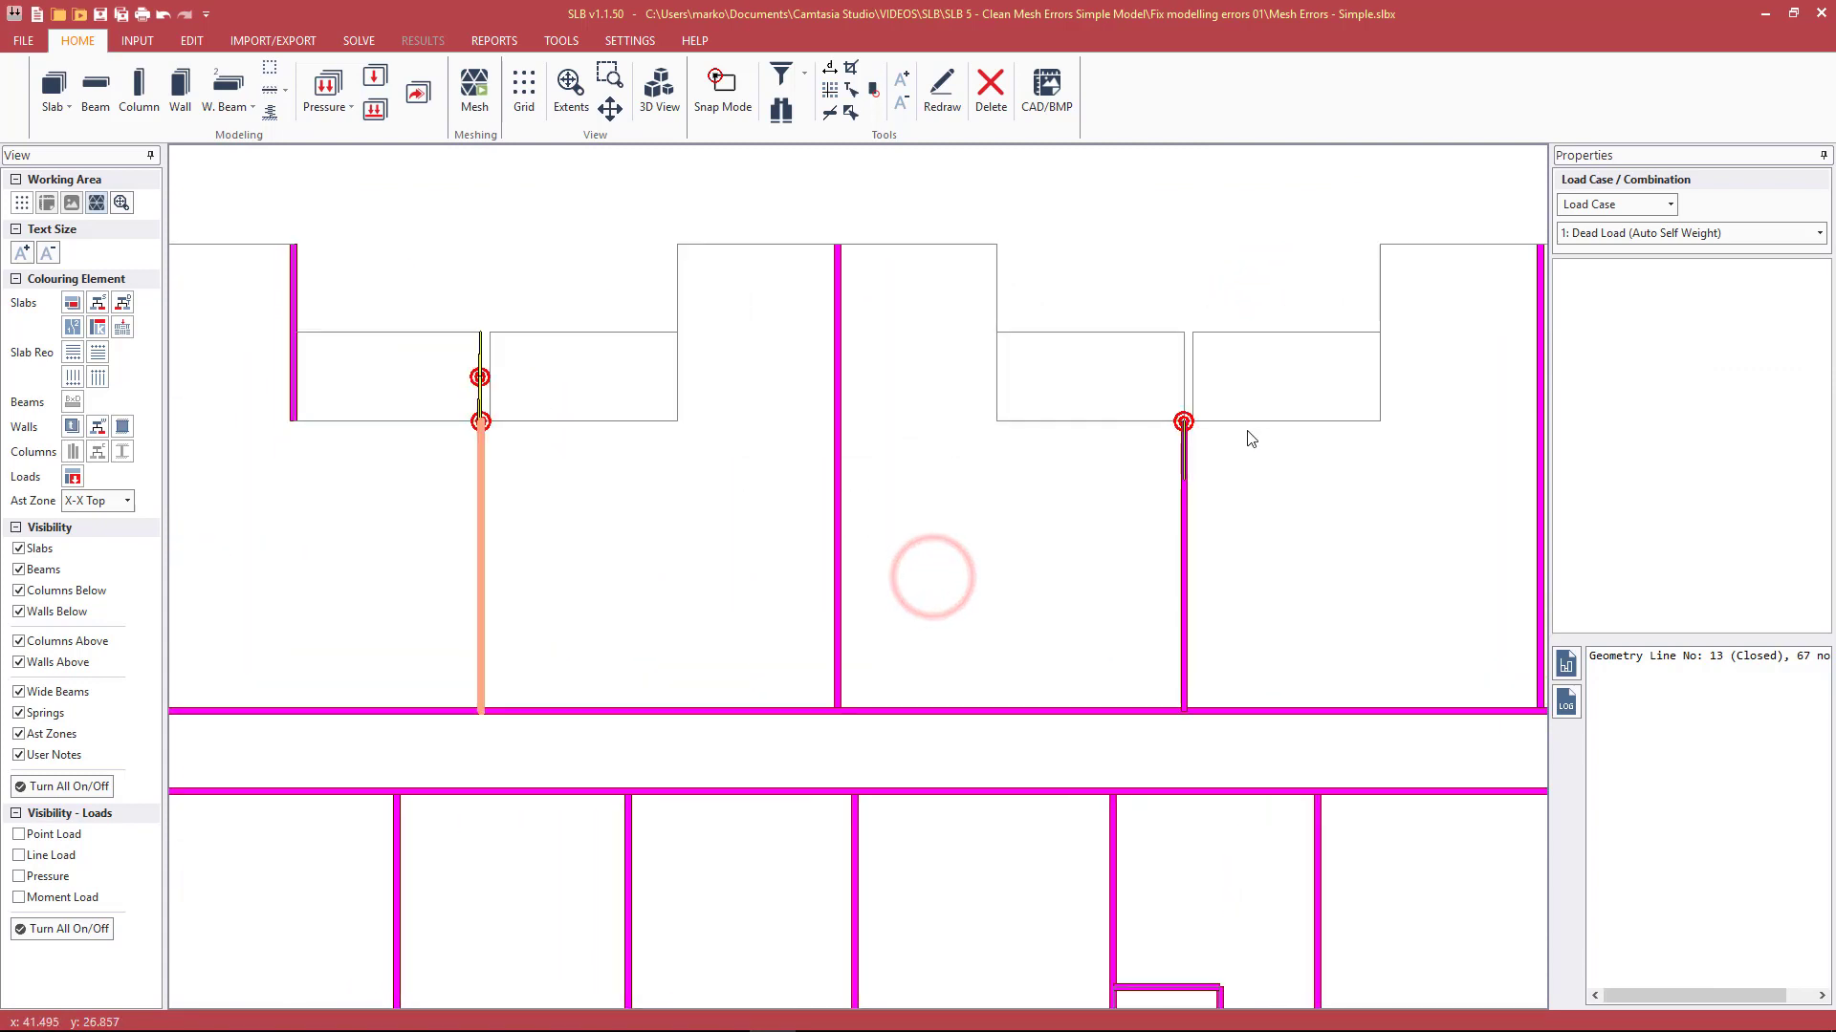
pyautogui.scroll(5, 1176, 435)
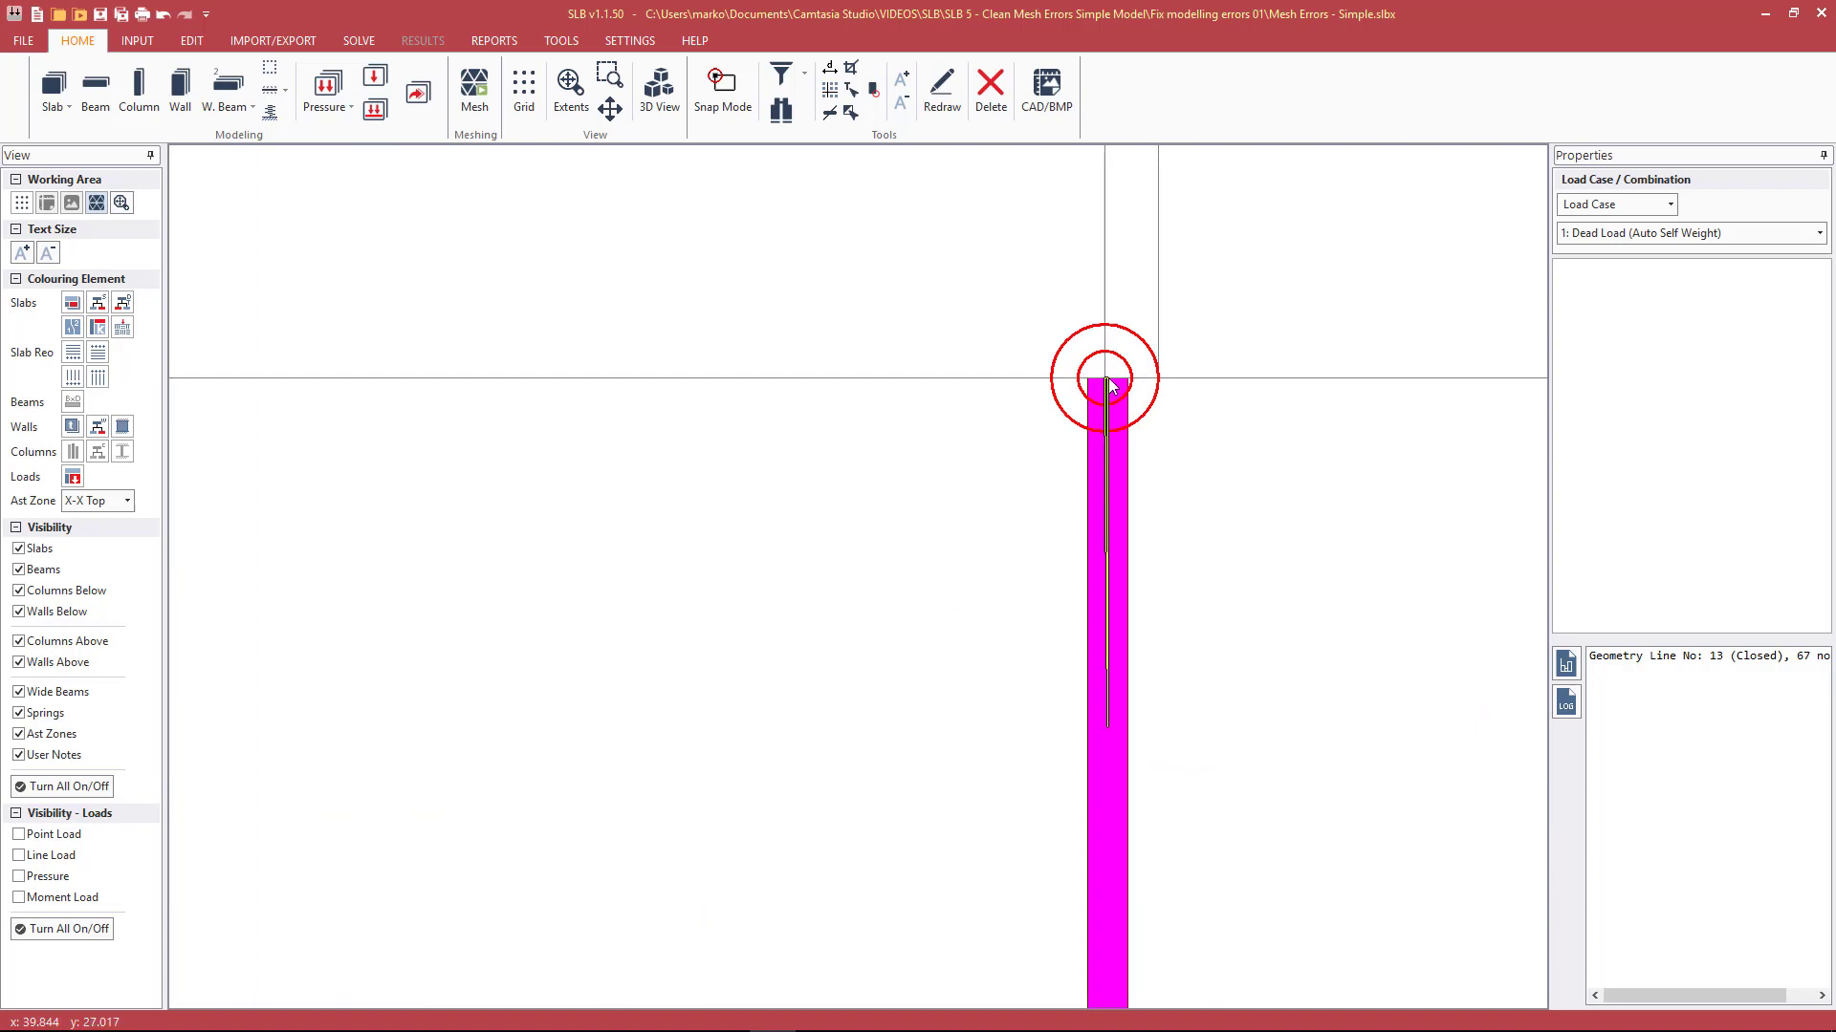
# Step: Set the upper end node of the wall between the second pair of balconies as master
pyautogui.click(1104, 370)
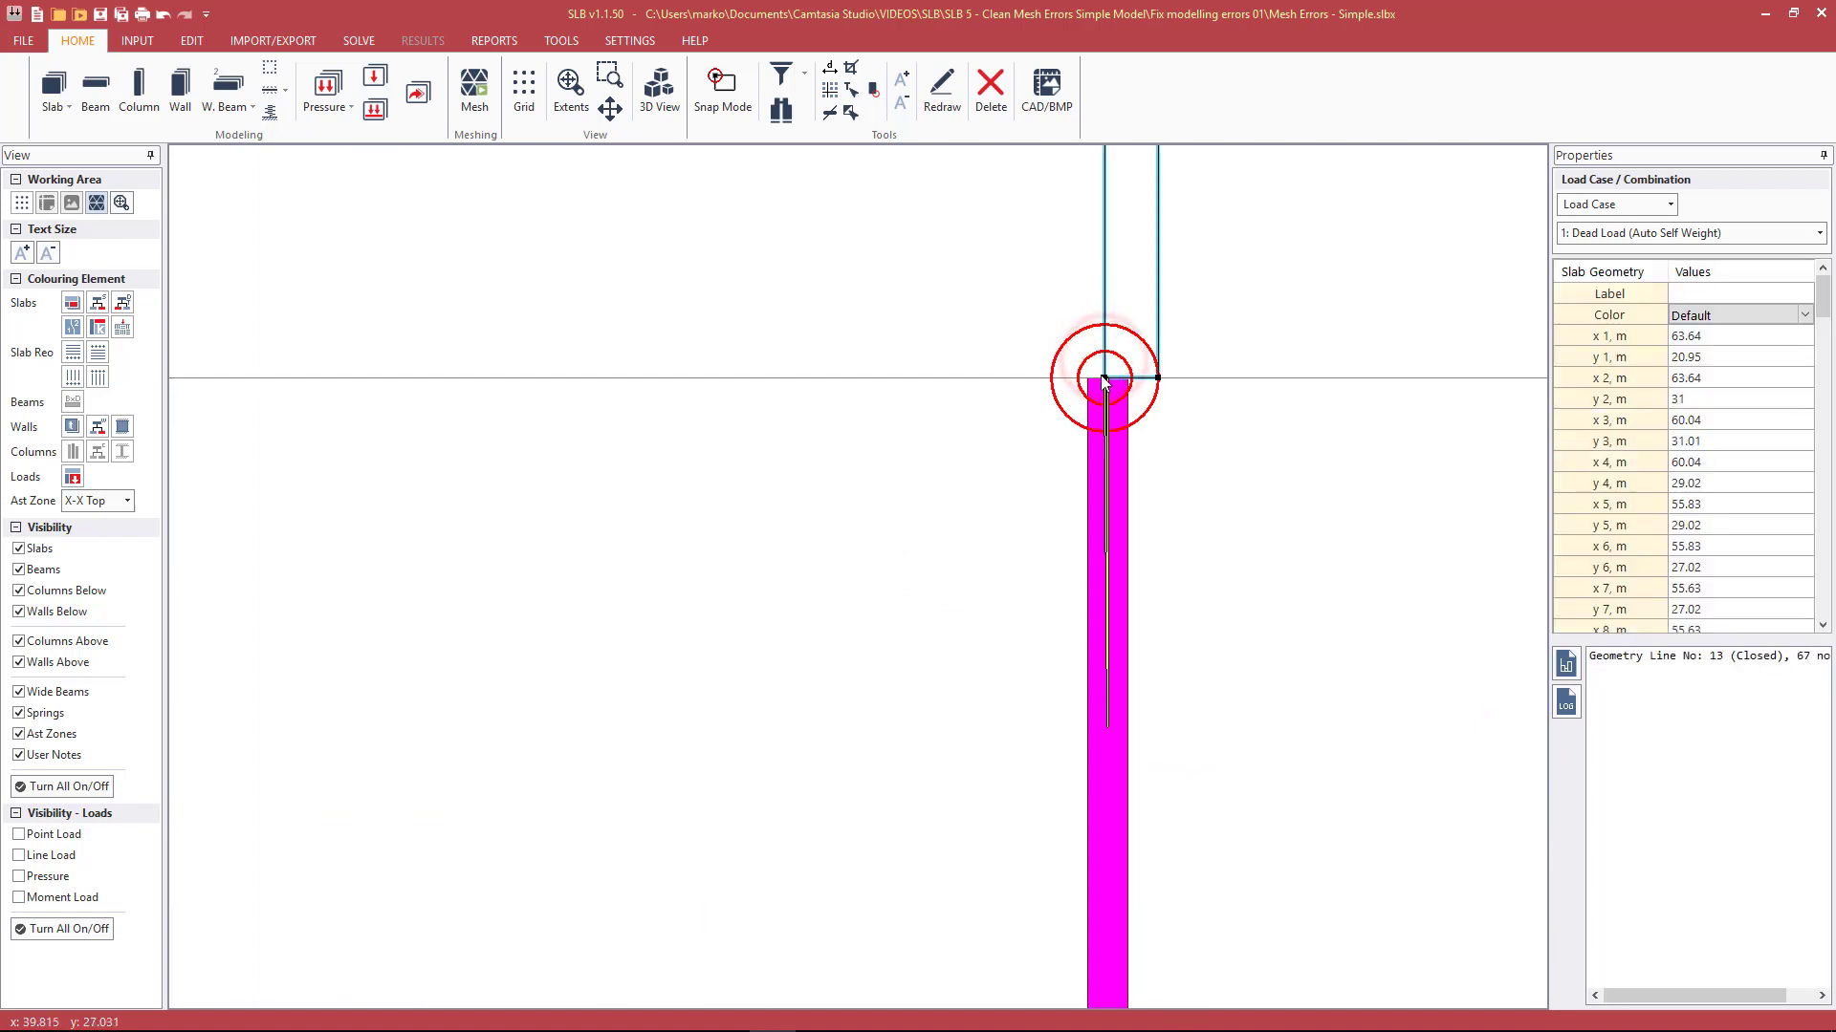
pyautogui.click(1108, 416)
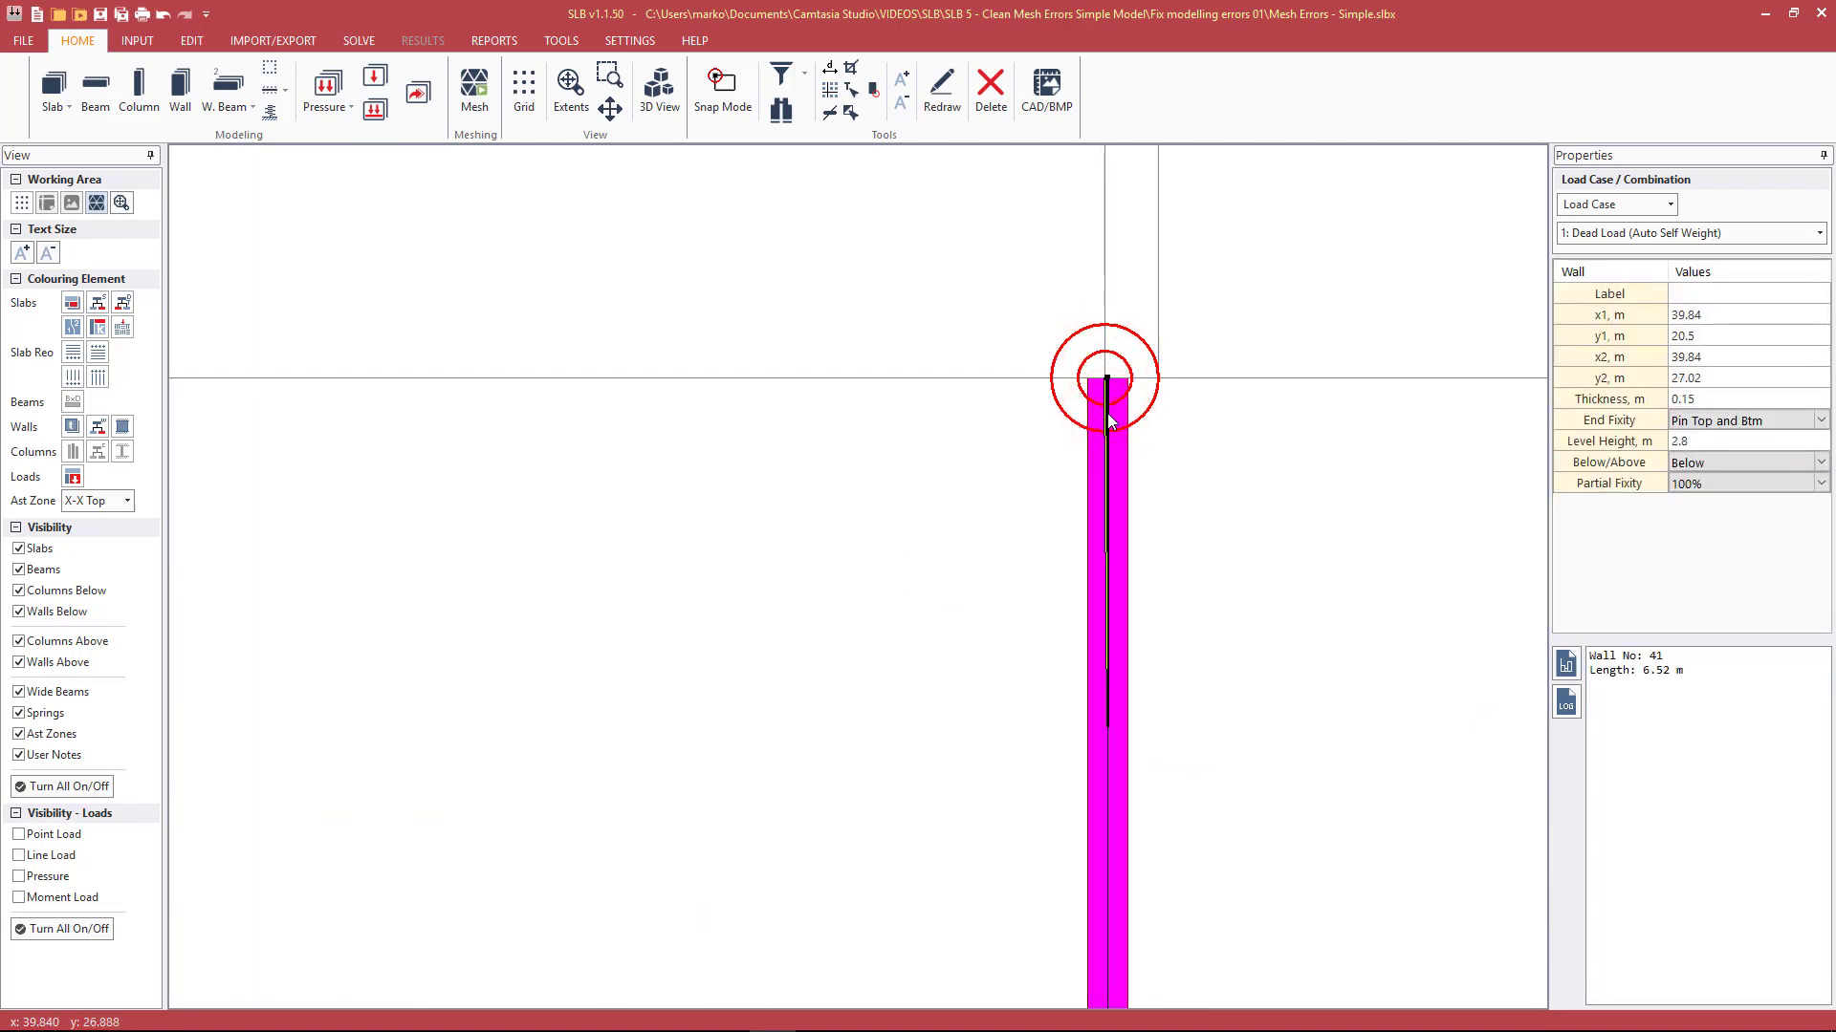
pyautogui.click(1163, 491)
pyautogui.click(1107, 587)
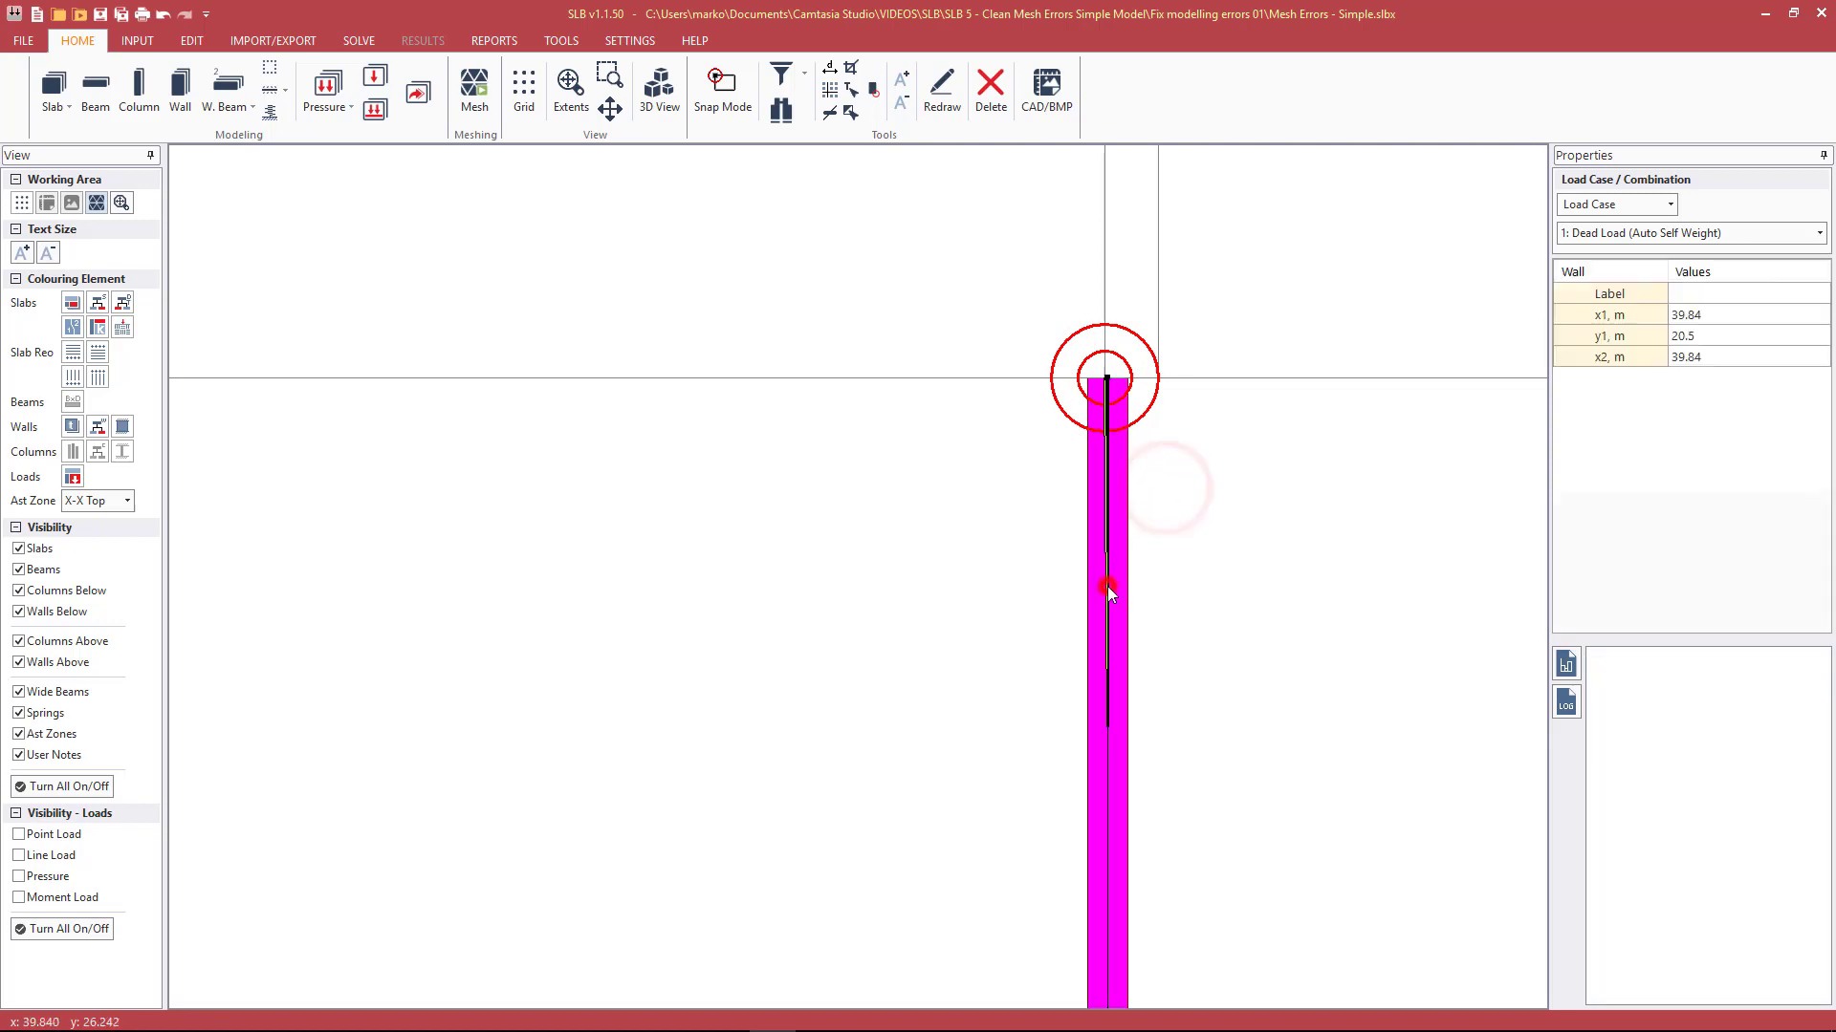
pyautogui.scroll(-1, 1131, 559)
pyautogui.rightClick(1110, 560)
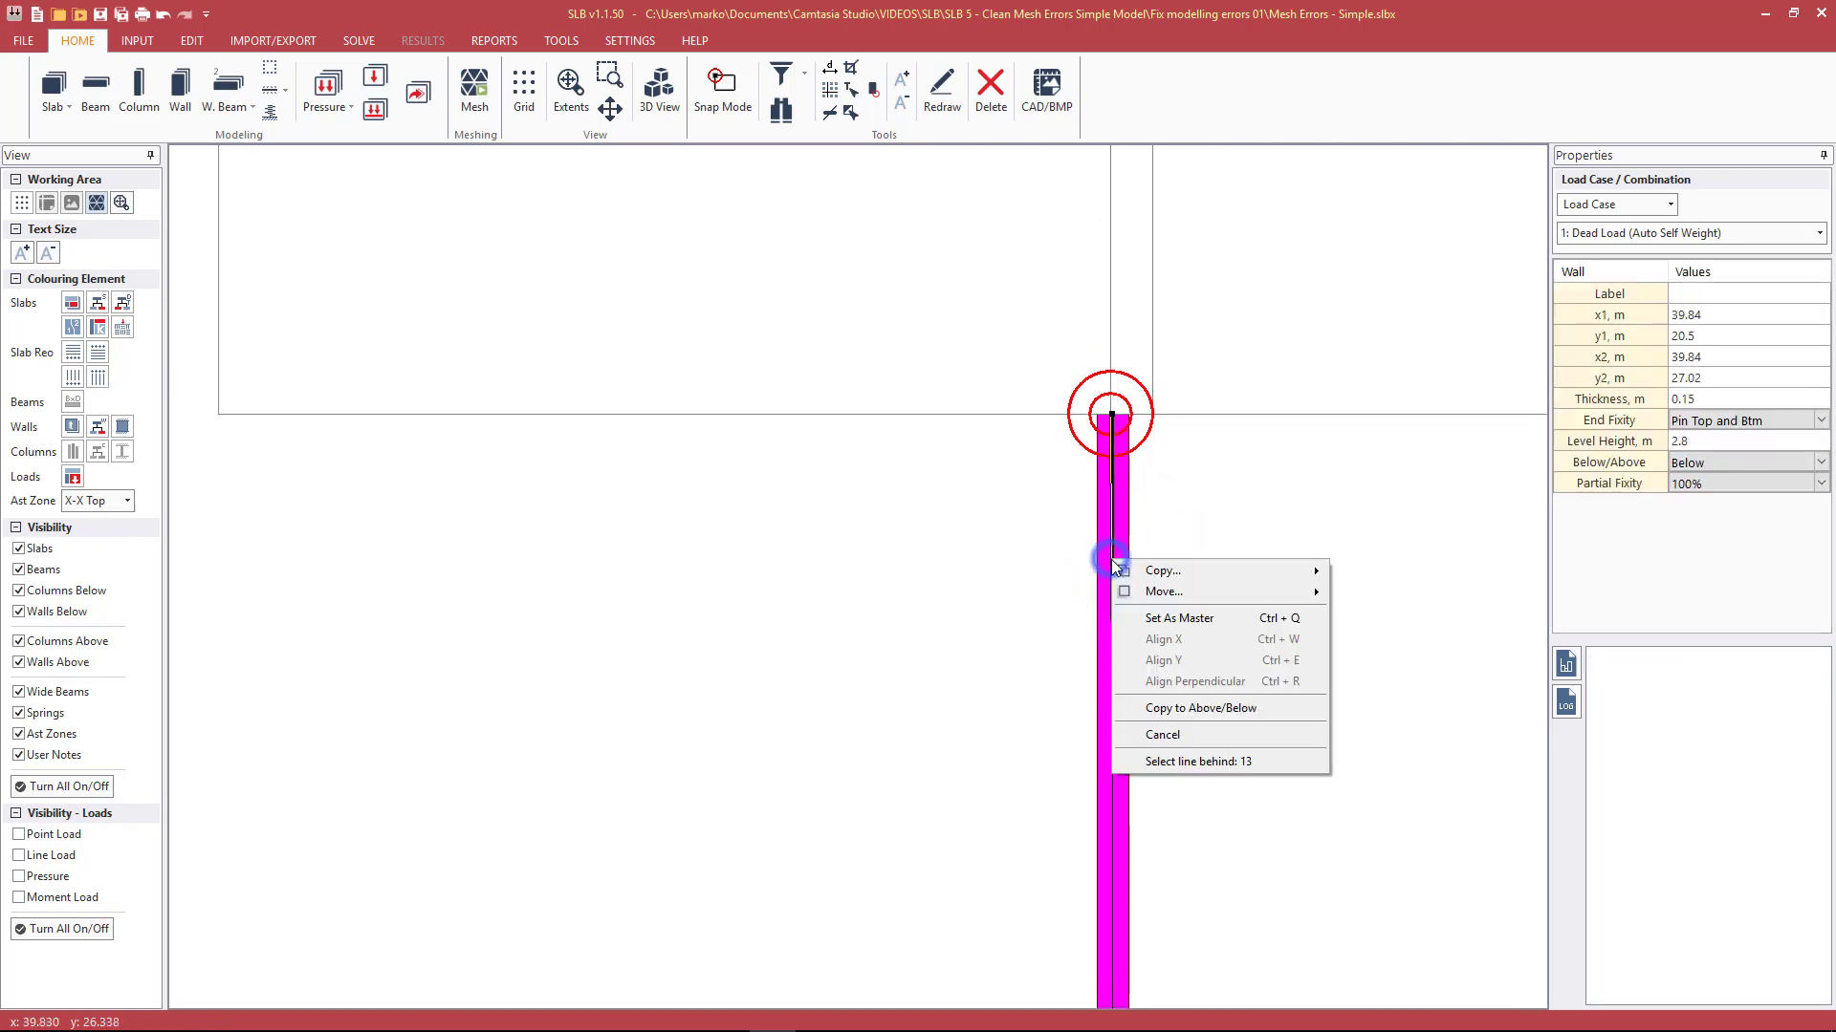
pyautogui.click(1153, 627)
pyautogui.scroll(3, 1102, 308)
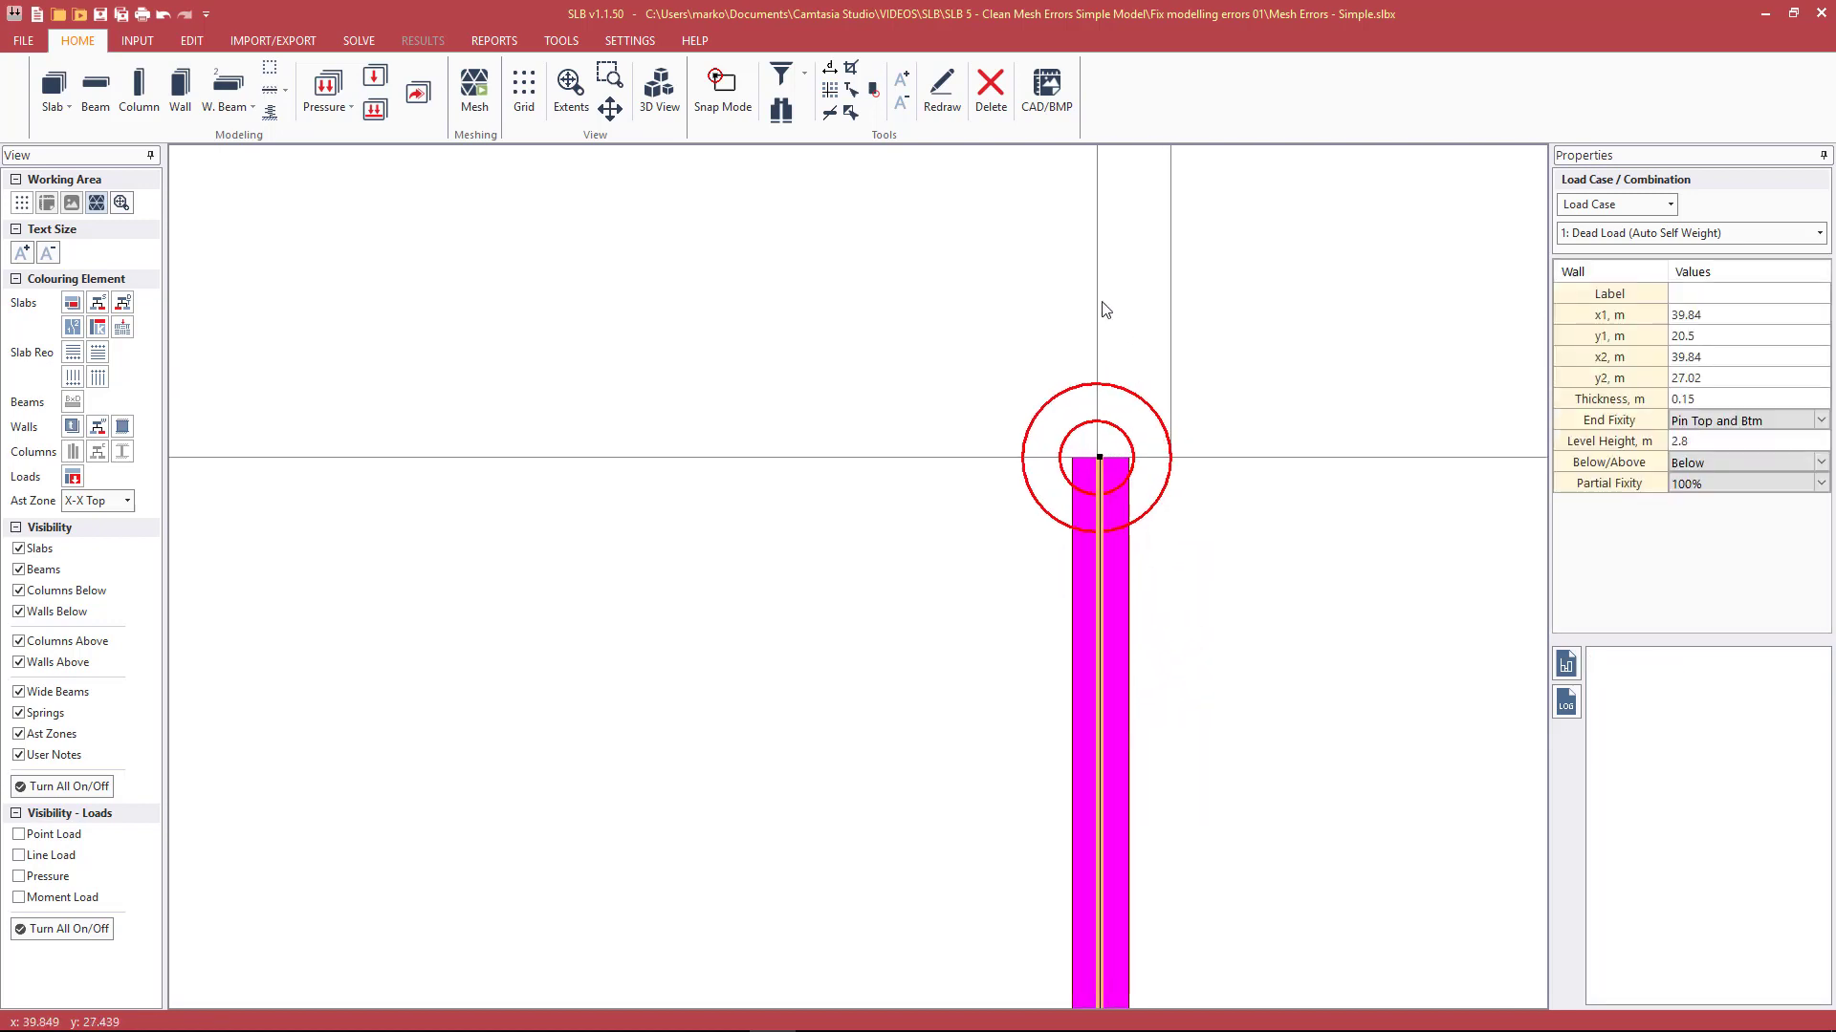
# Step: Align the main slab outline's vertical edge above the second pair's wall in X to the master node
pyautogui.click(1099, 301)
pyautogui.rightClick(1098, 300)
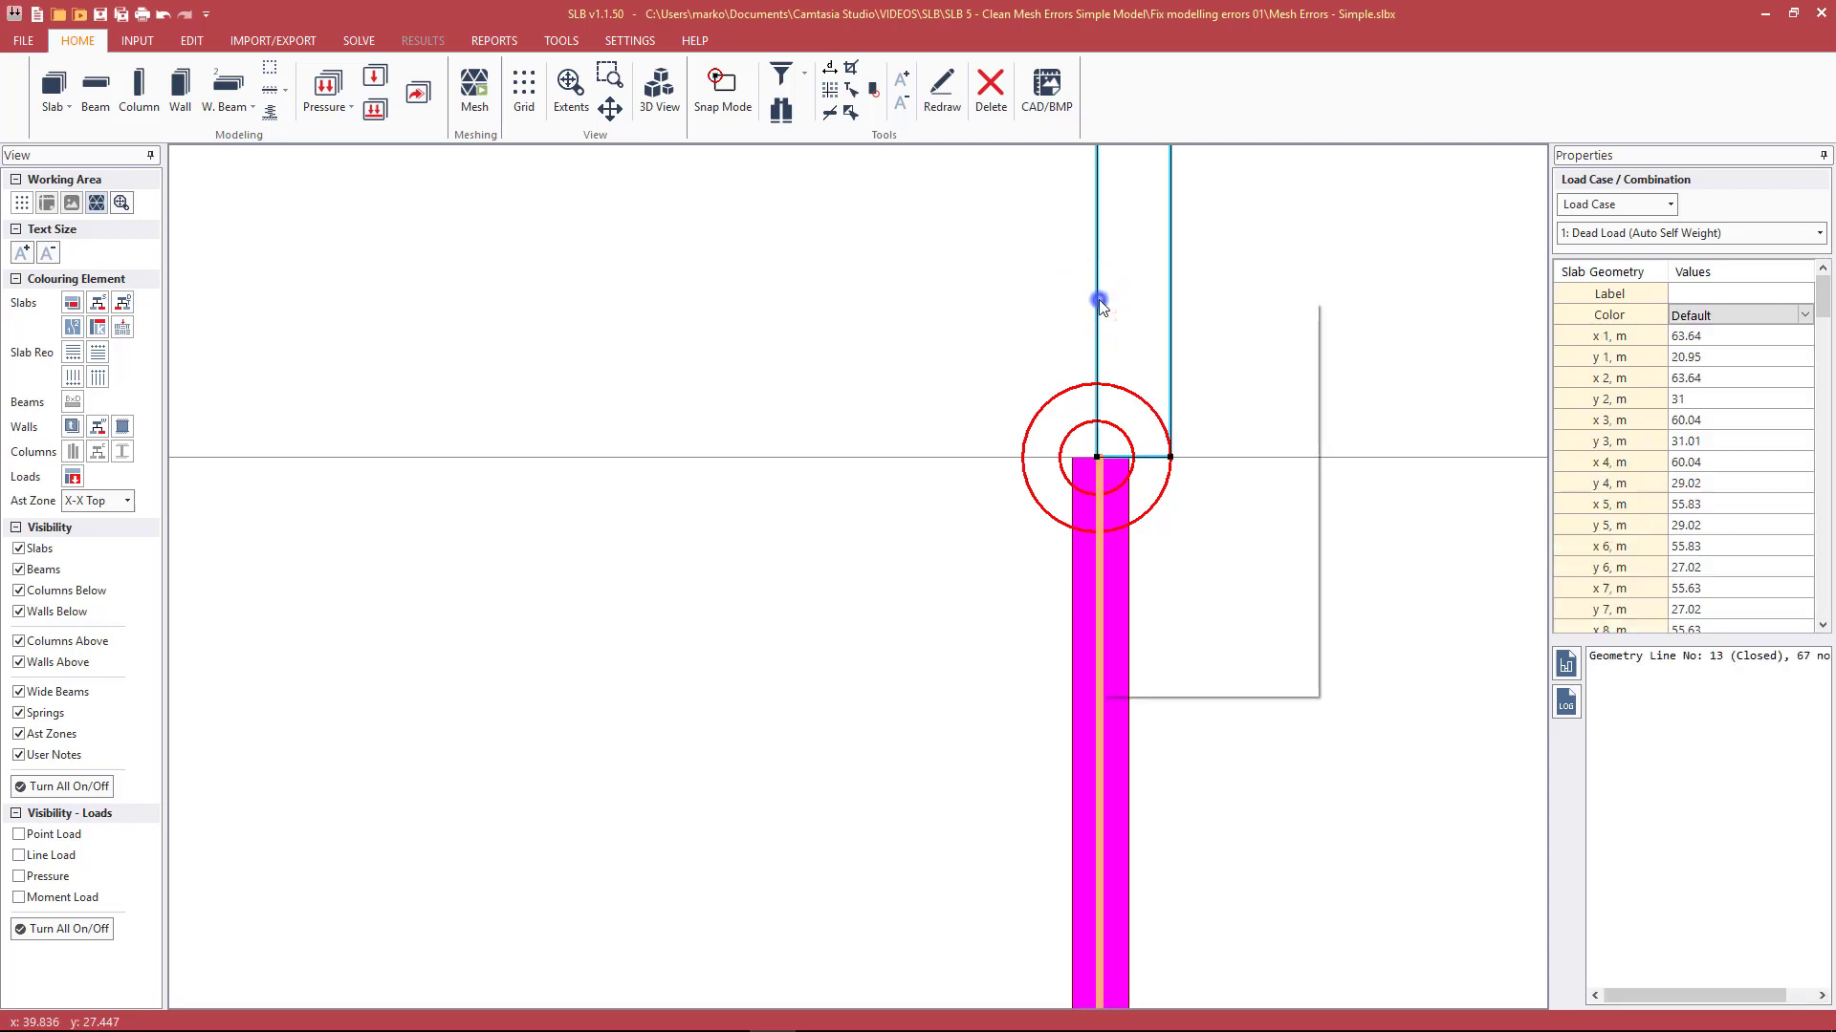
pyautogui.click(1119, 497)
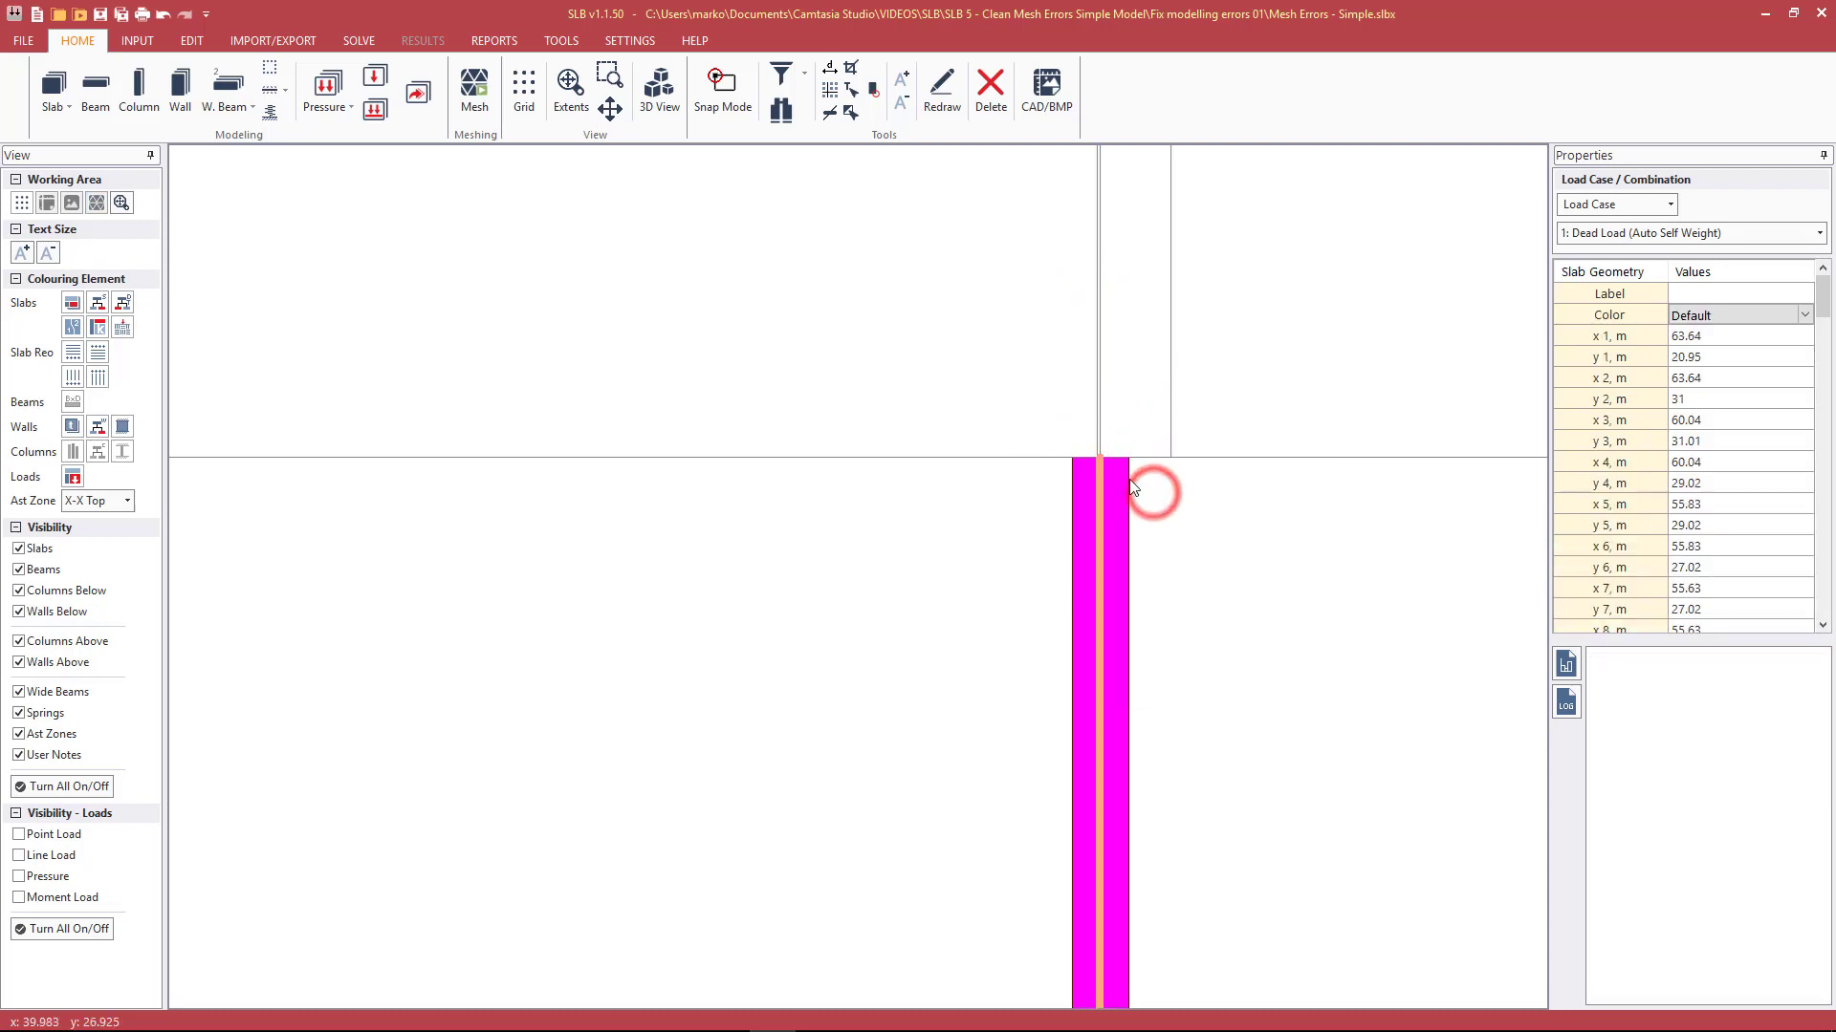
pyautogui.scroll(-3, 1109, 420)
pyautogui.scroll(3, 1133, 347)
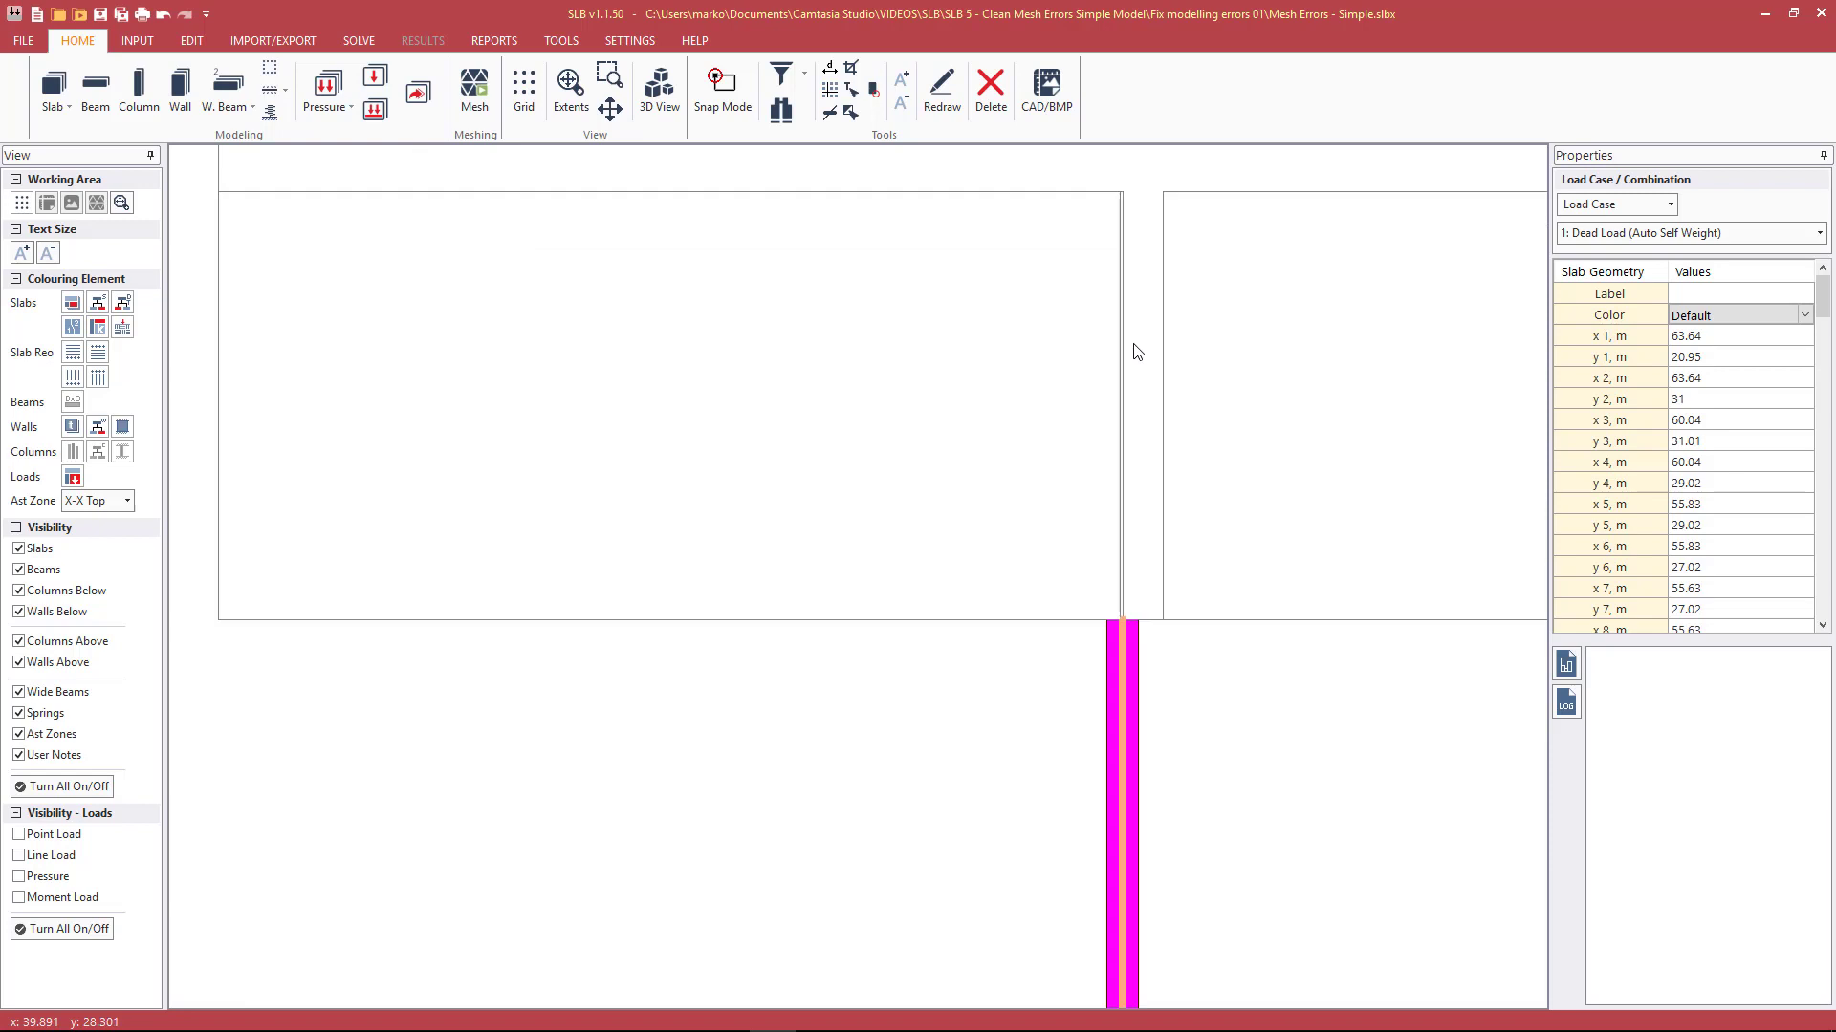
# Step: Align the right edge of the second pair's left balcony outline in X to the master wall node and clear the master
pyautogui.click(1114, 329)
pyautogui.scroll(-1, 1118, 372)
pyautogui.scroll(-1, 1123, 418)
pyautogui.scroll(2, 1121, 341)
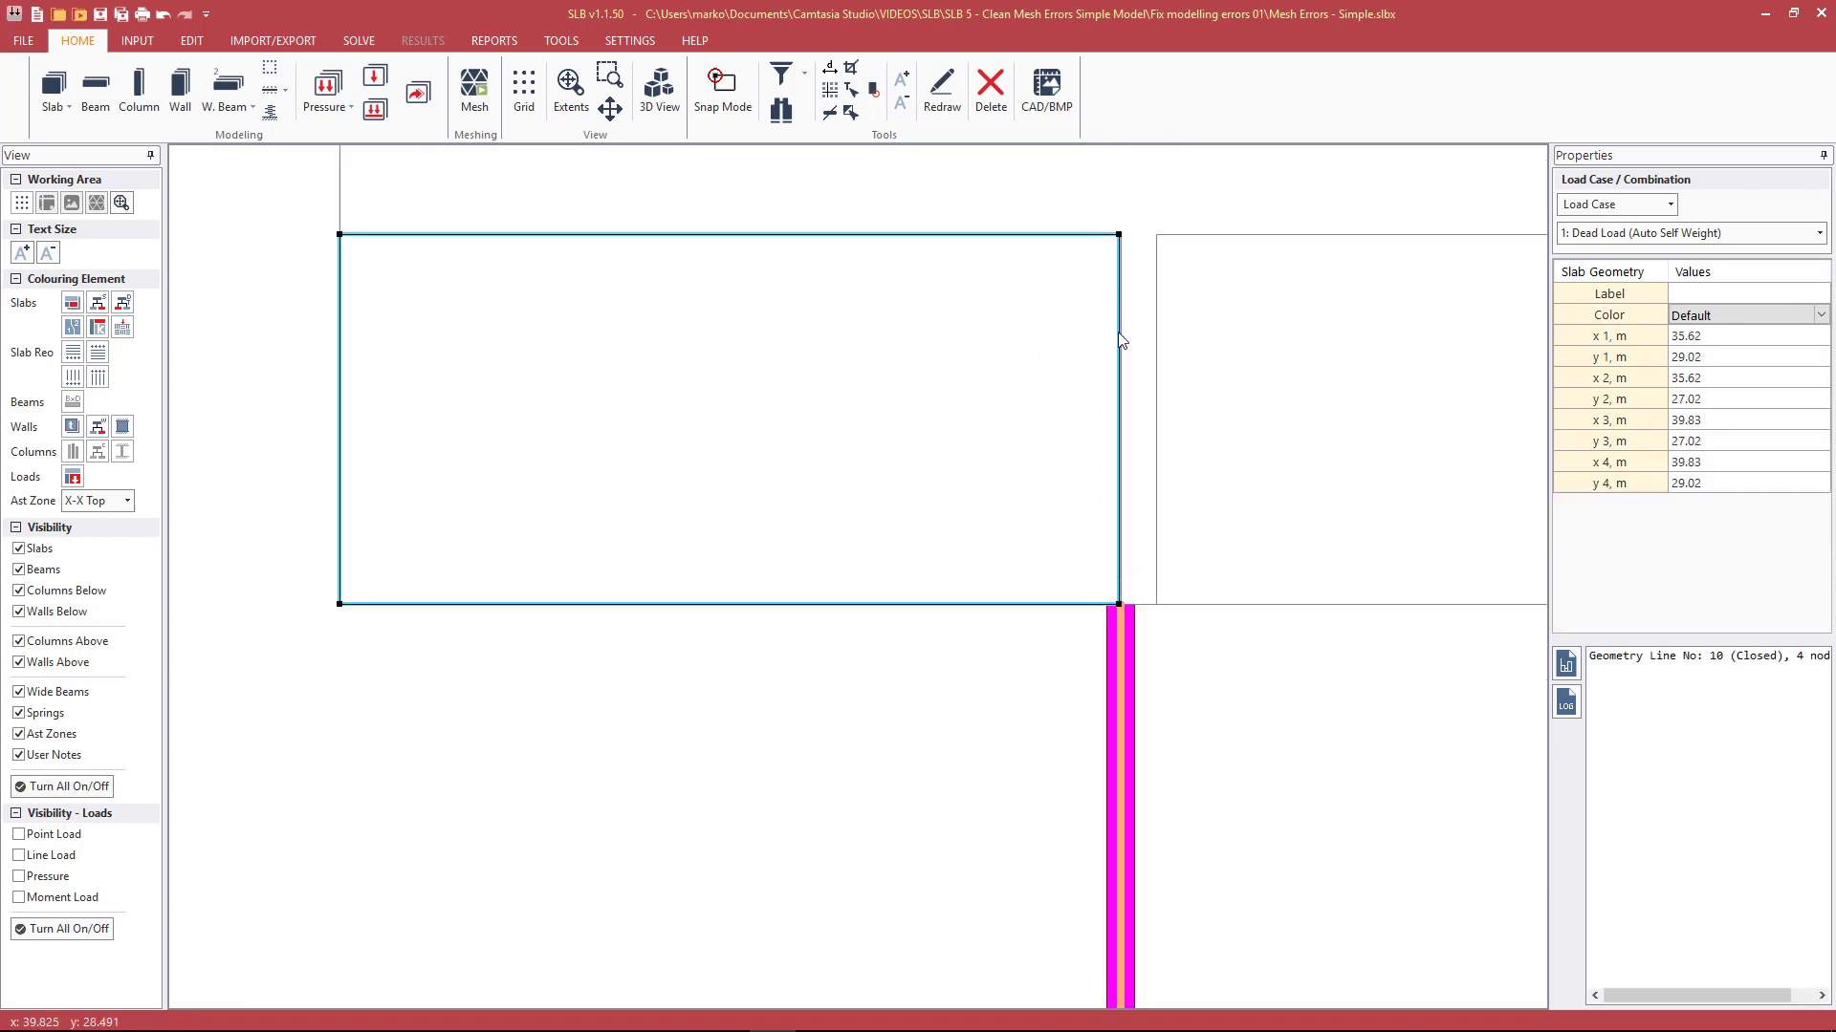
pyautogui.scroll(1, 1122, 340)
pyautogui.scroll(-2, 1124, 340)
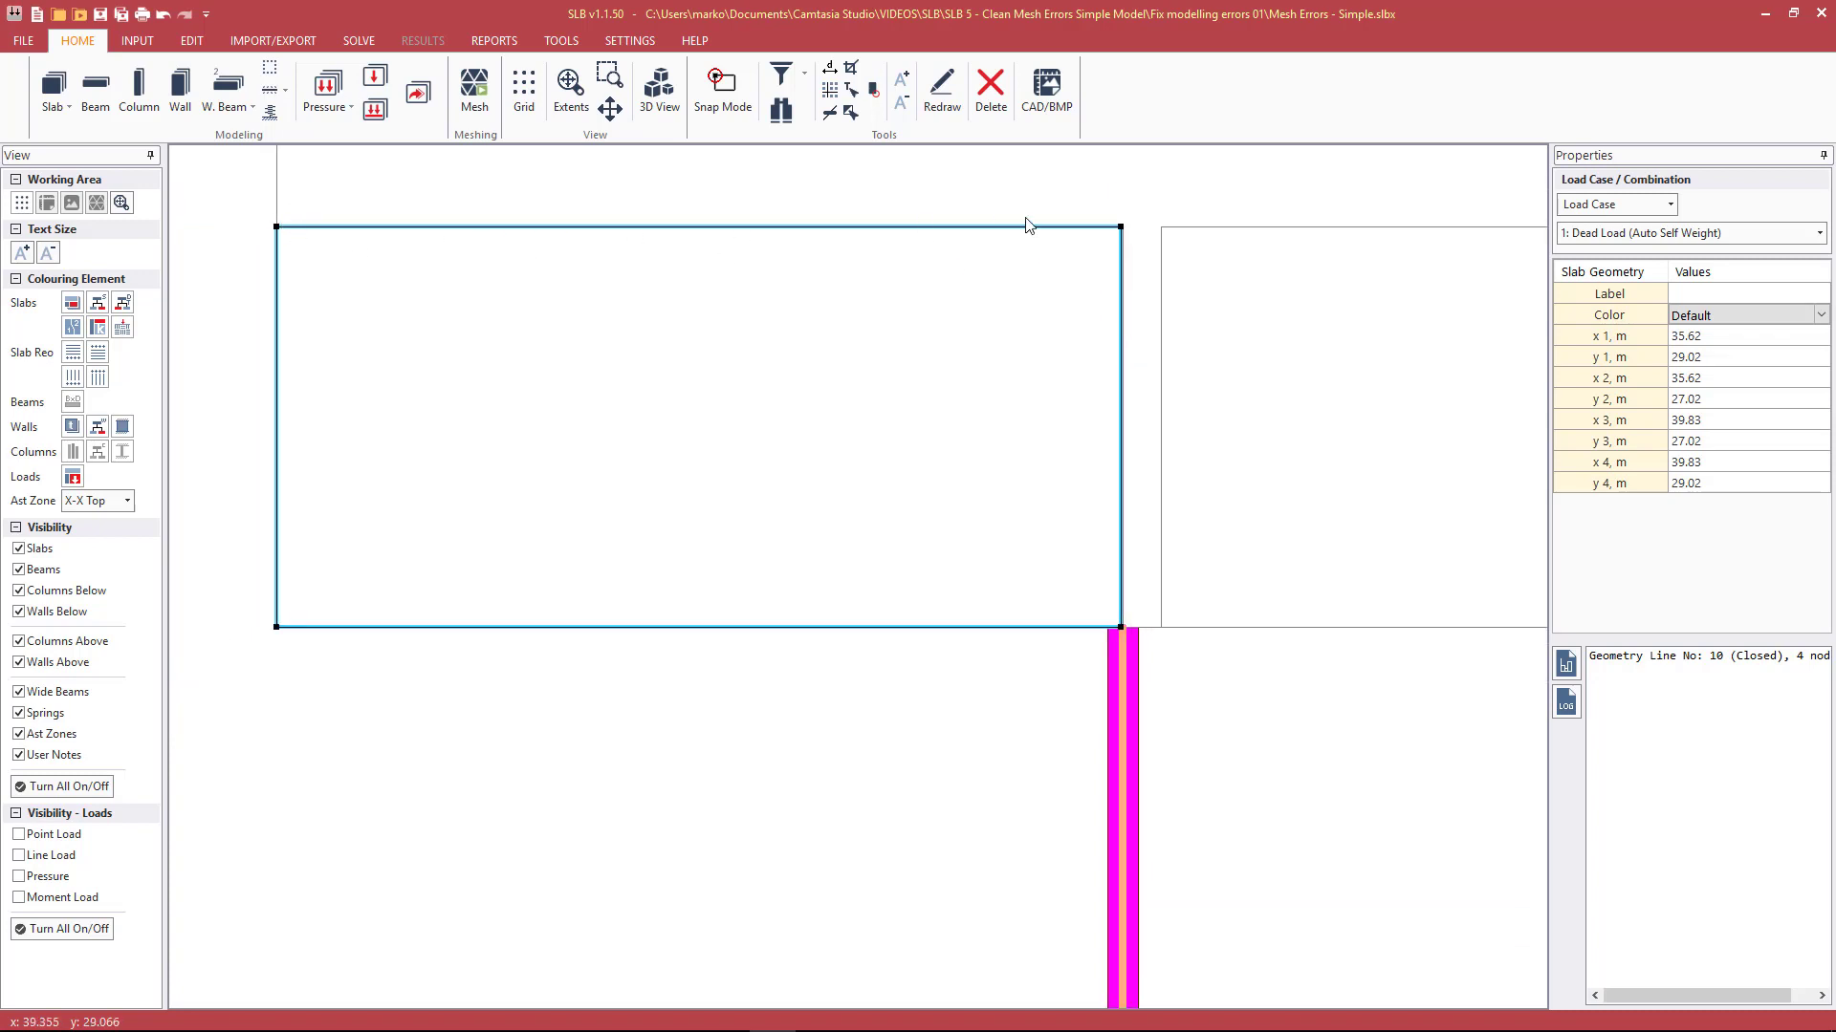
pyautogui.scroll(3, 1137, 360)
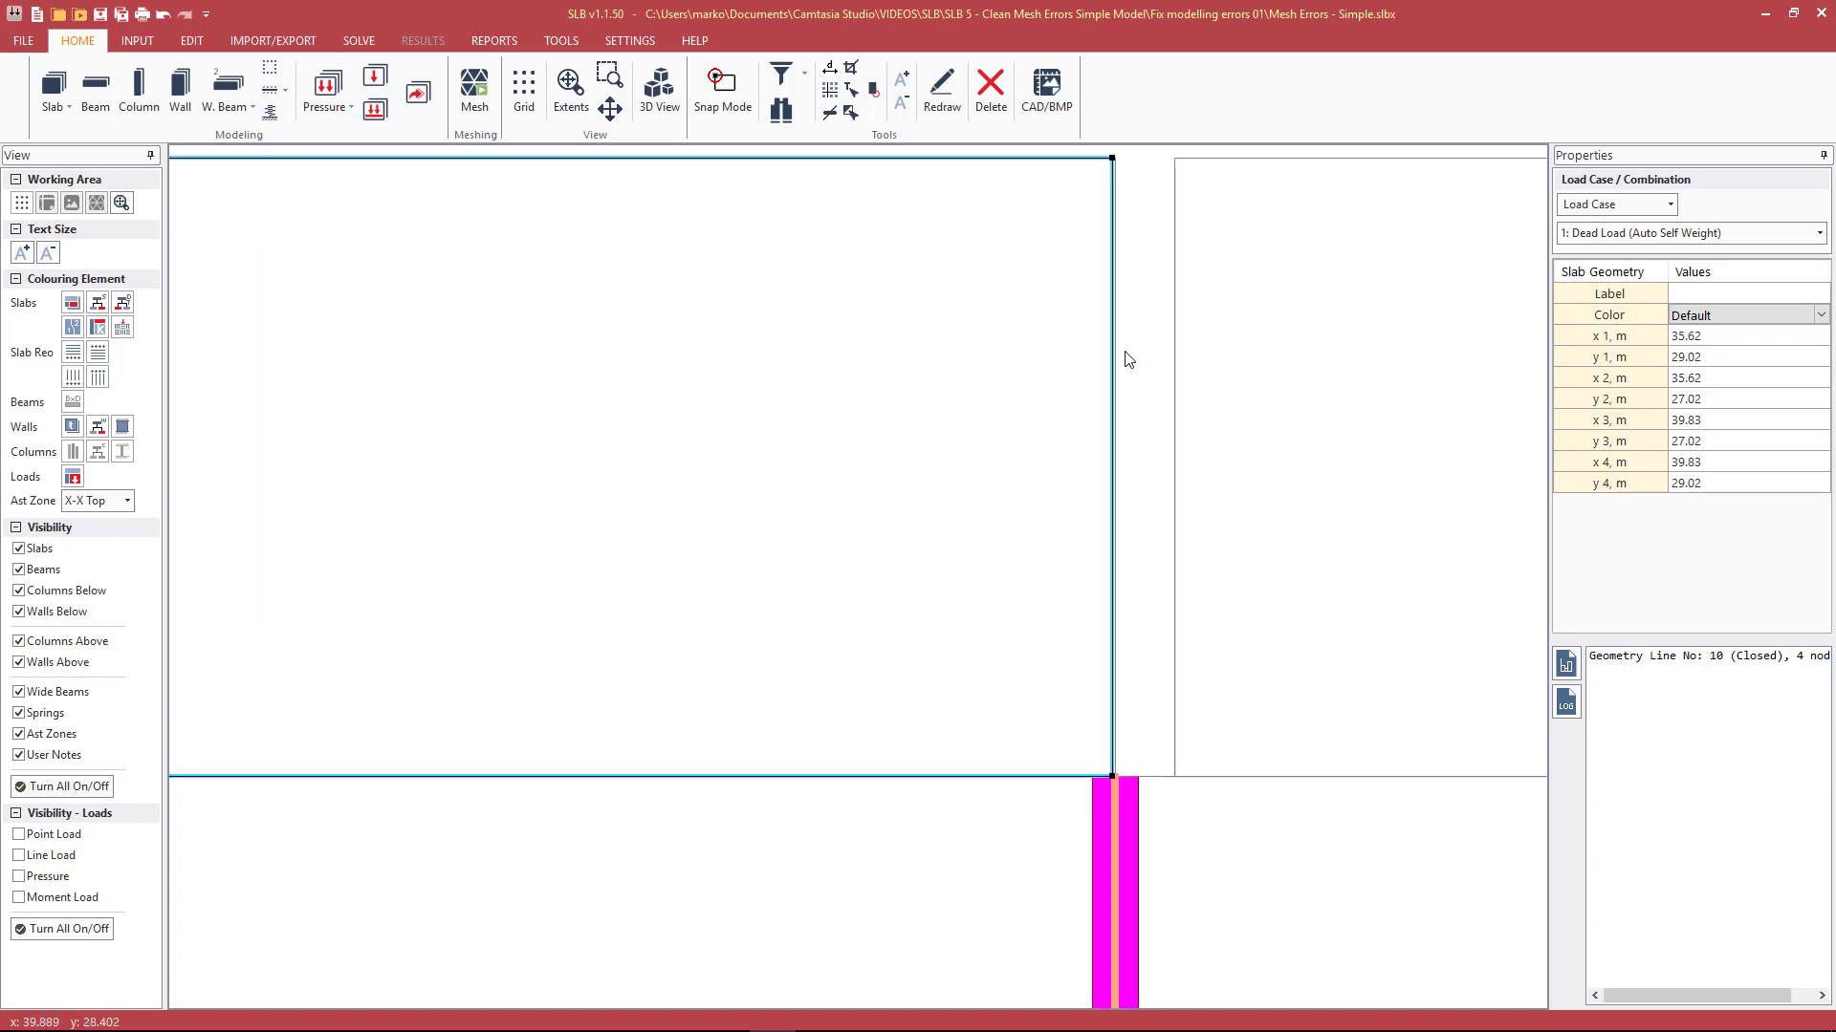
pyautogui.rightClick(1110, 364)
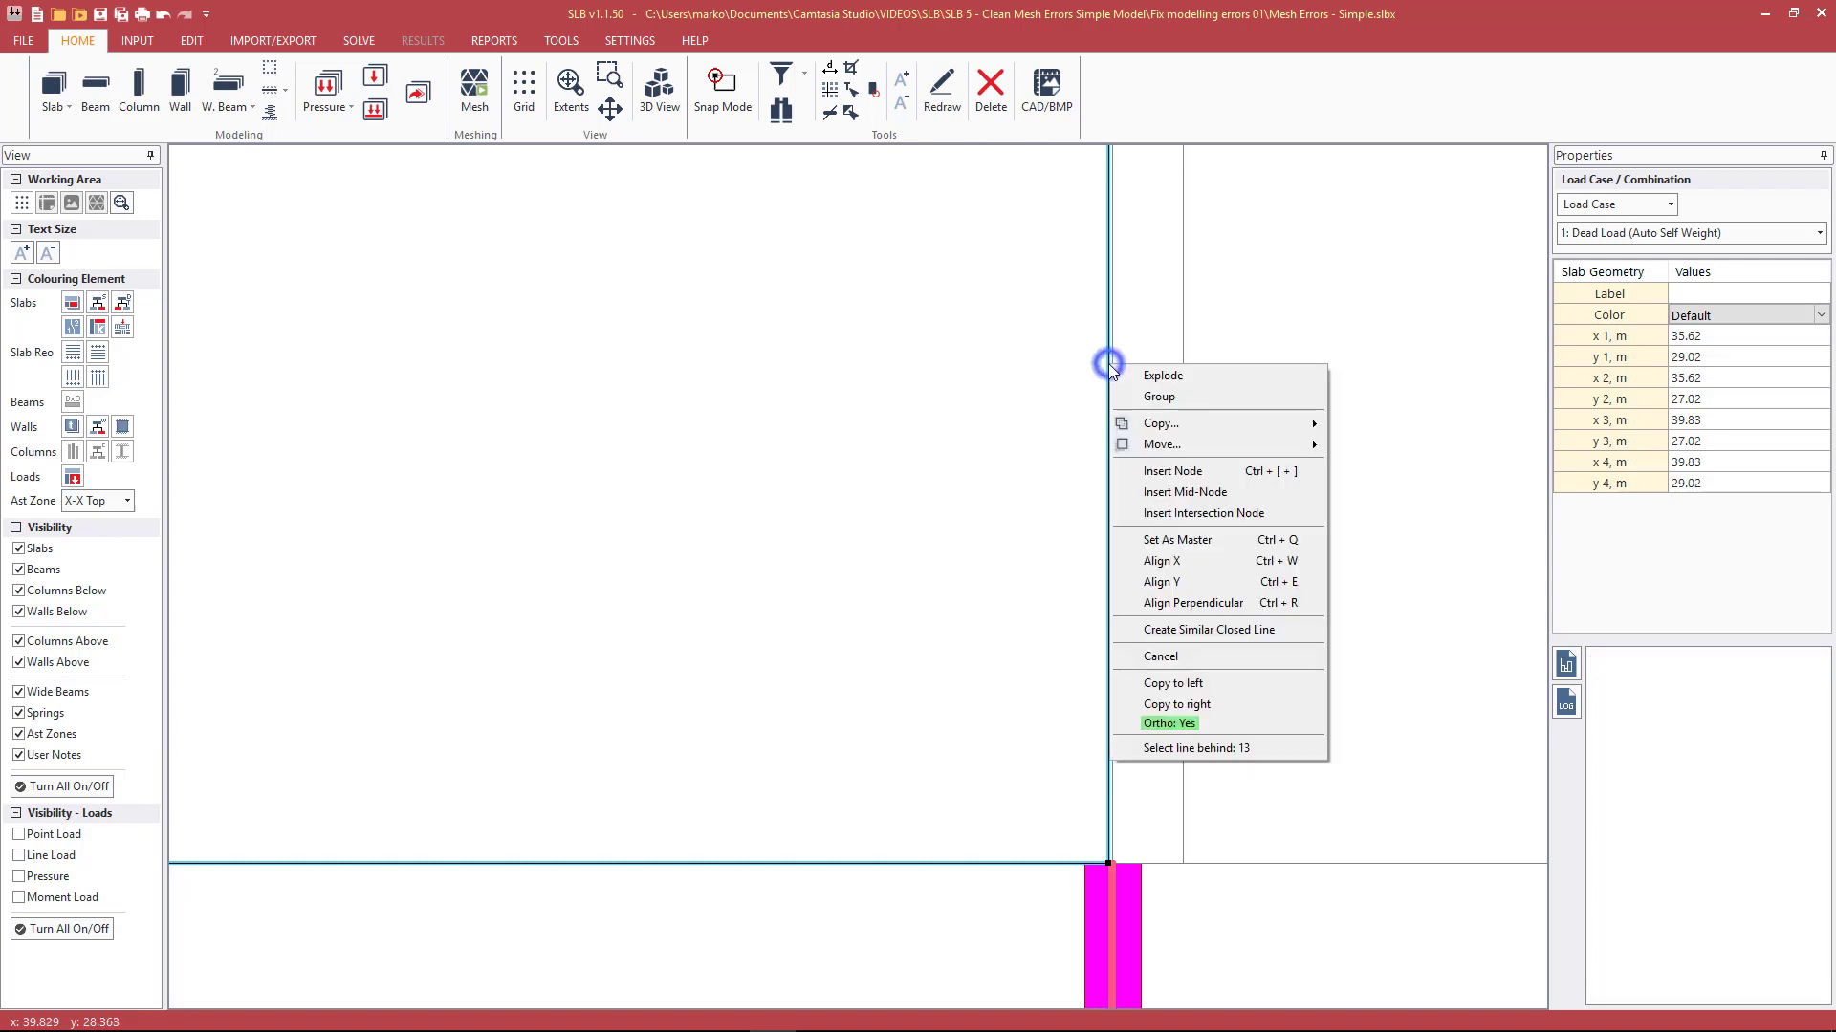
pyautogui.click(1148, 562)
pyautogui.click(1074, 524)
pyautogui.scroll(-4, 1074, 525)
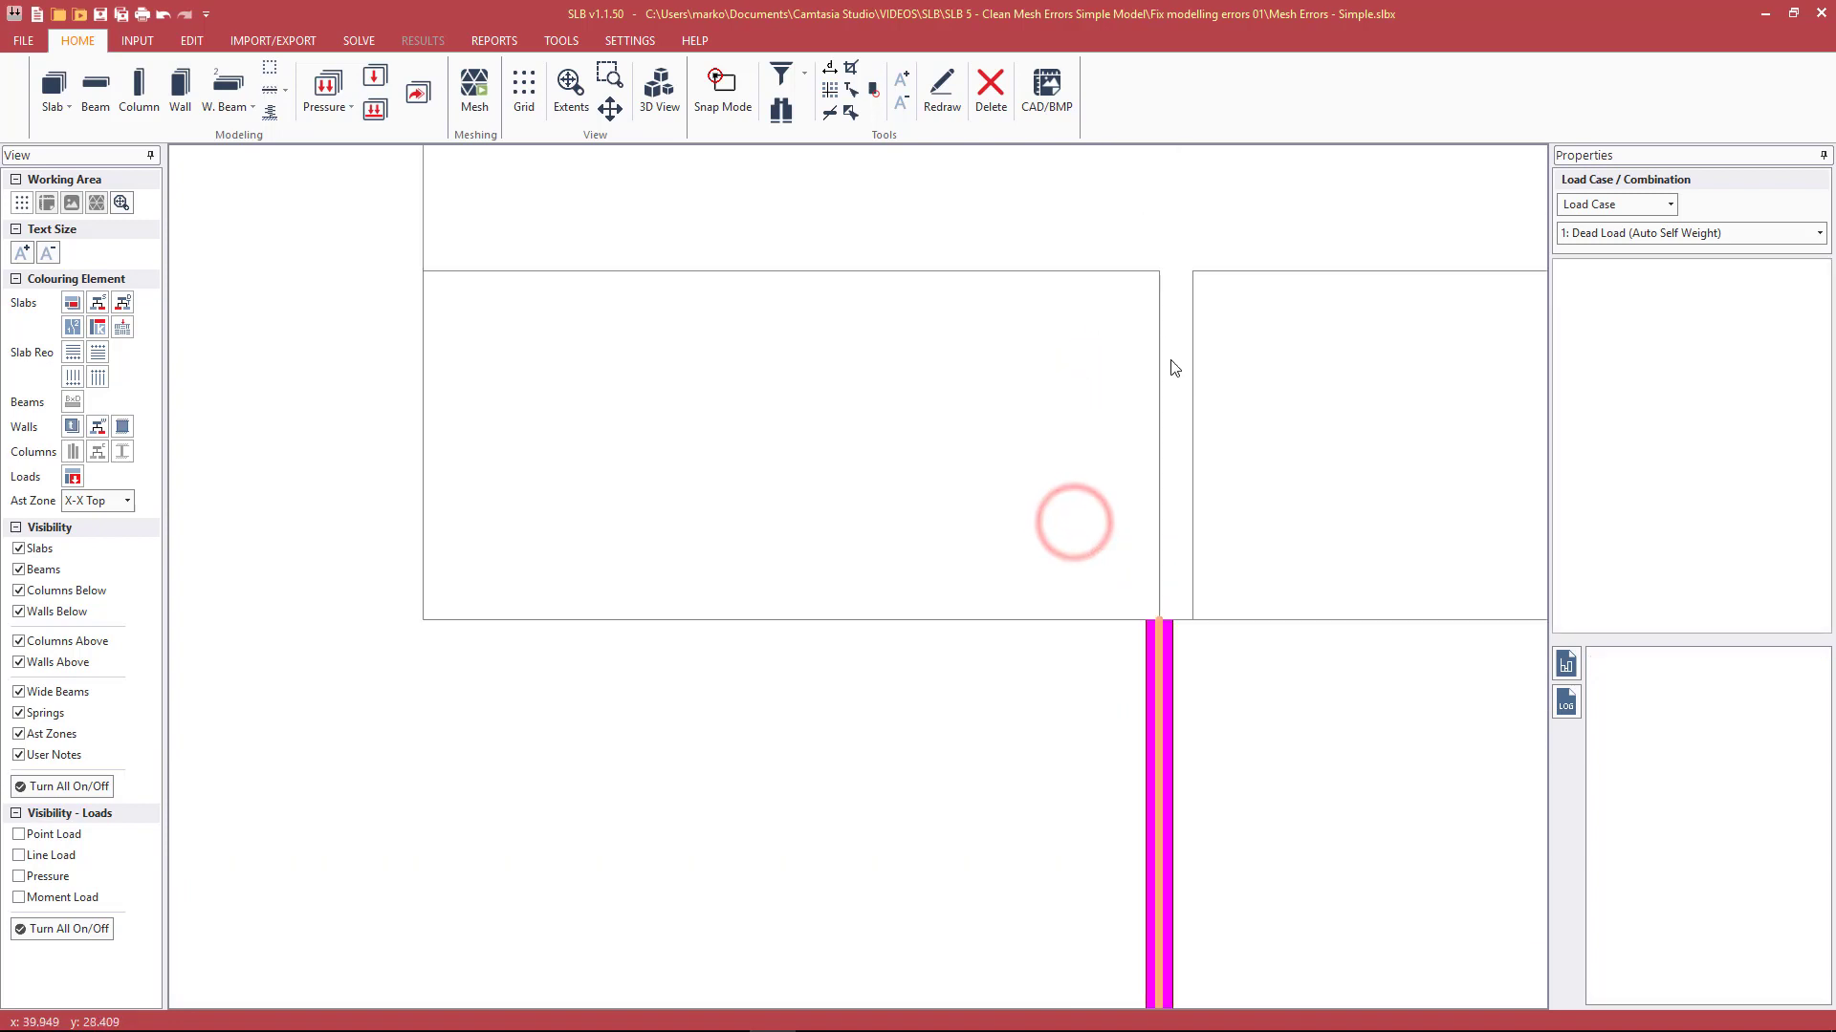
pyautogui.click(1151, 222)
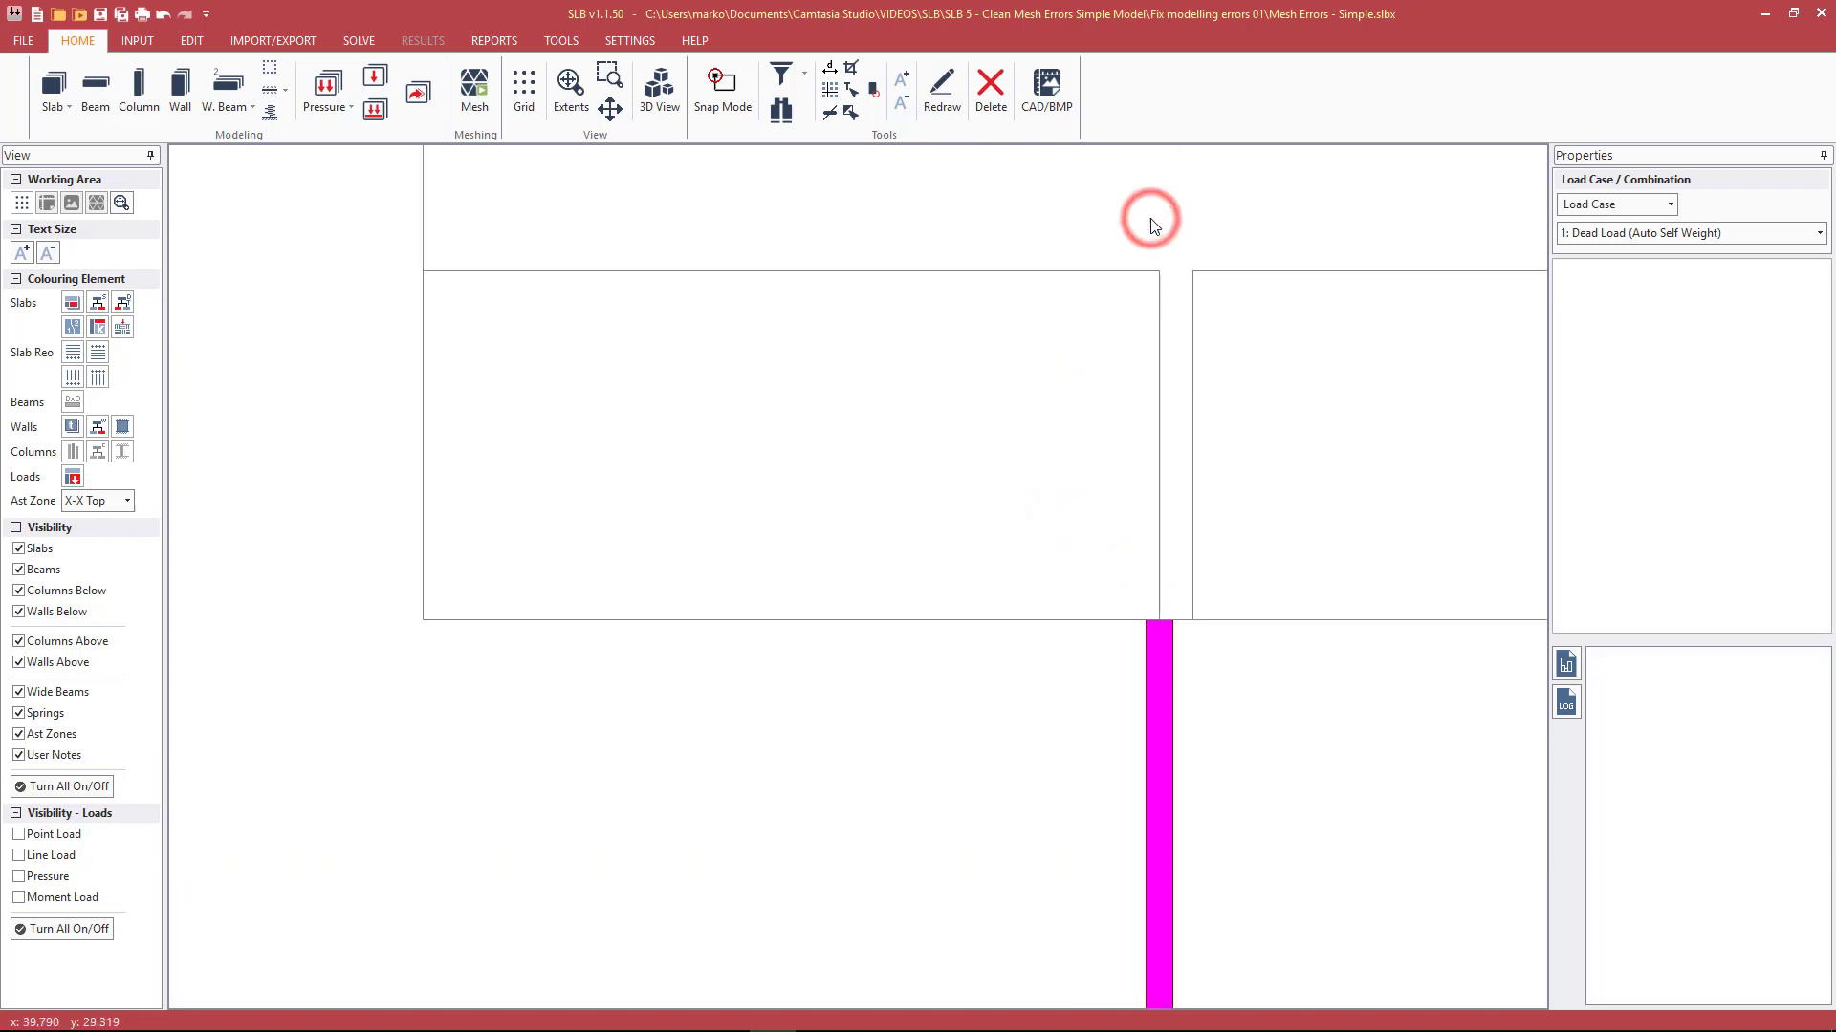
# Step: Select the main slab outline and the second pair's left balcony outline in turn to examine their shared edge
pyautogui.click(968, 270)
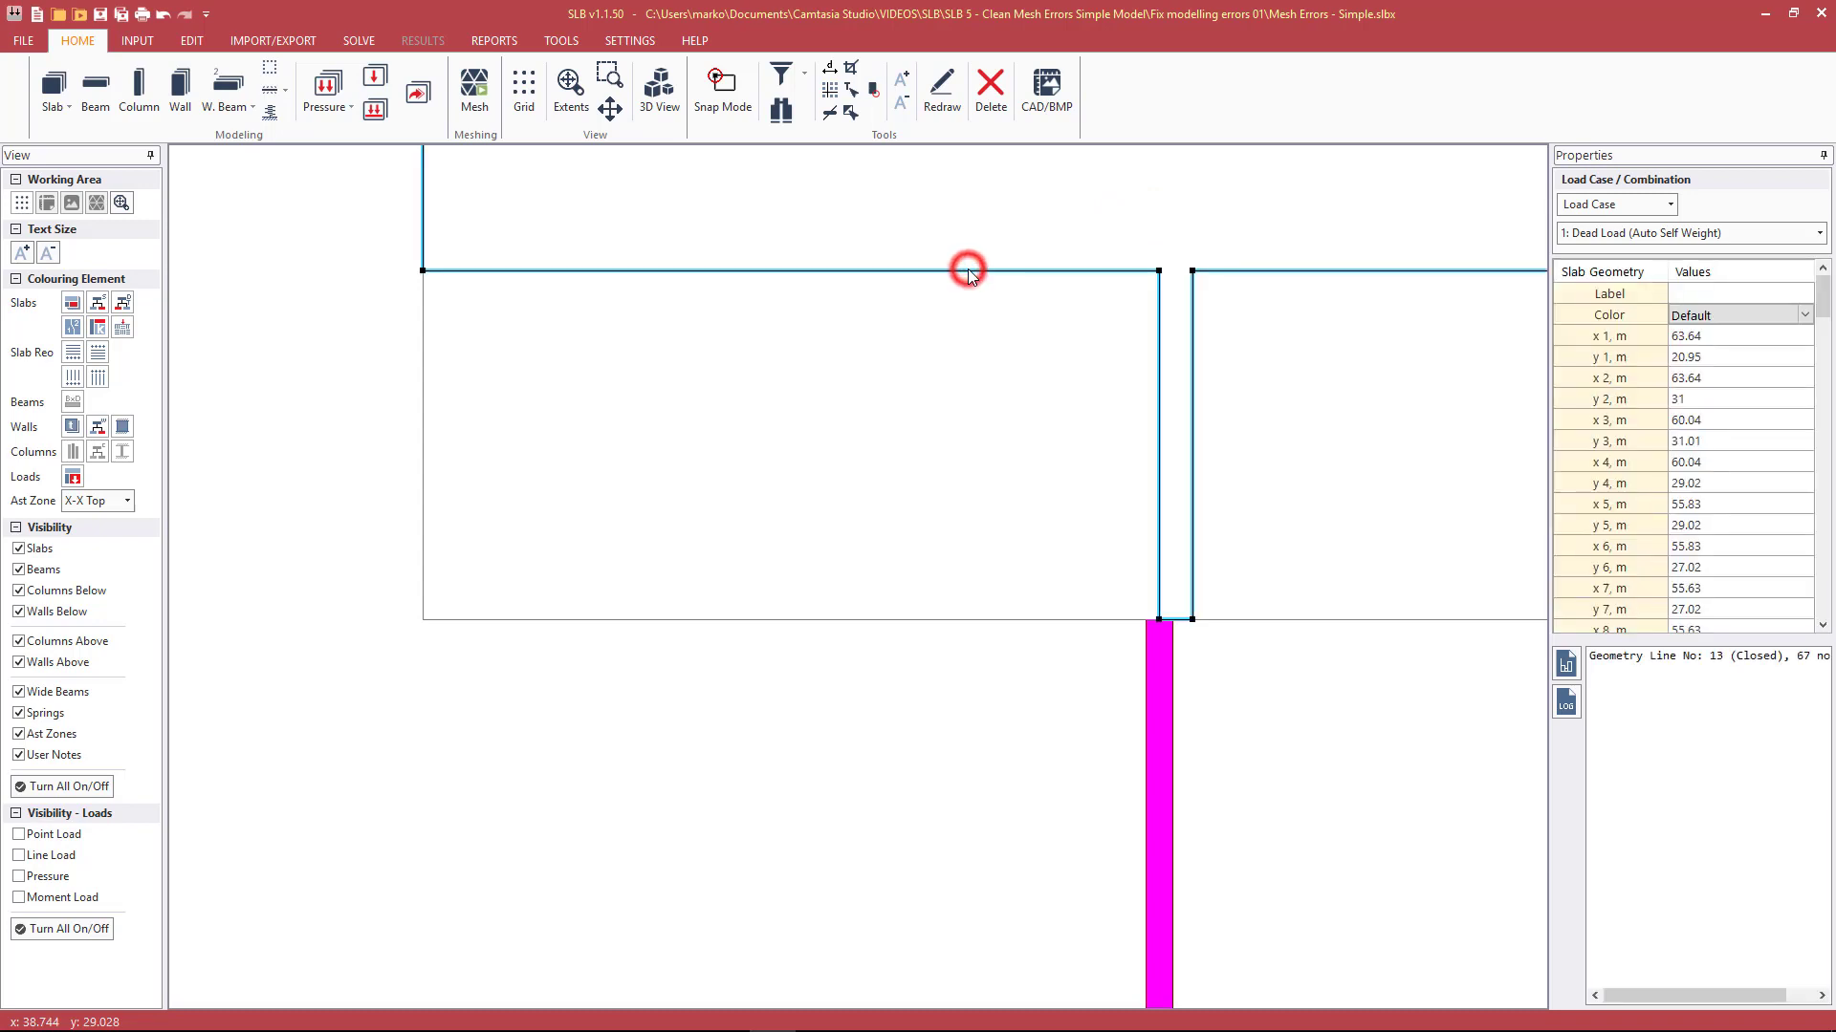
pyautogui.click(1035, 618)
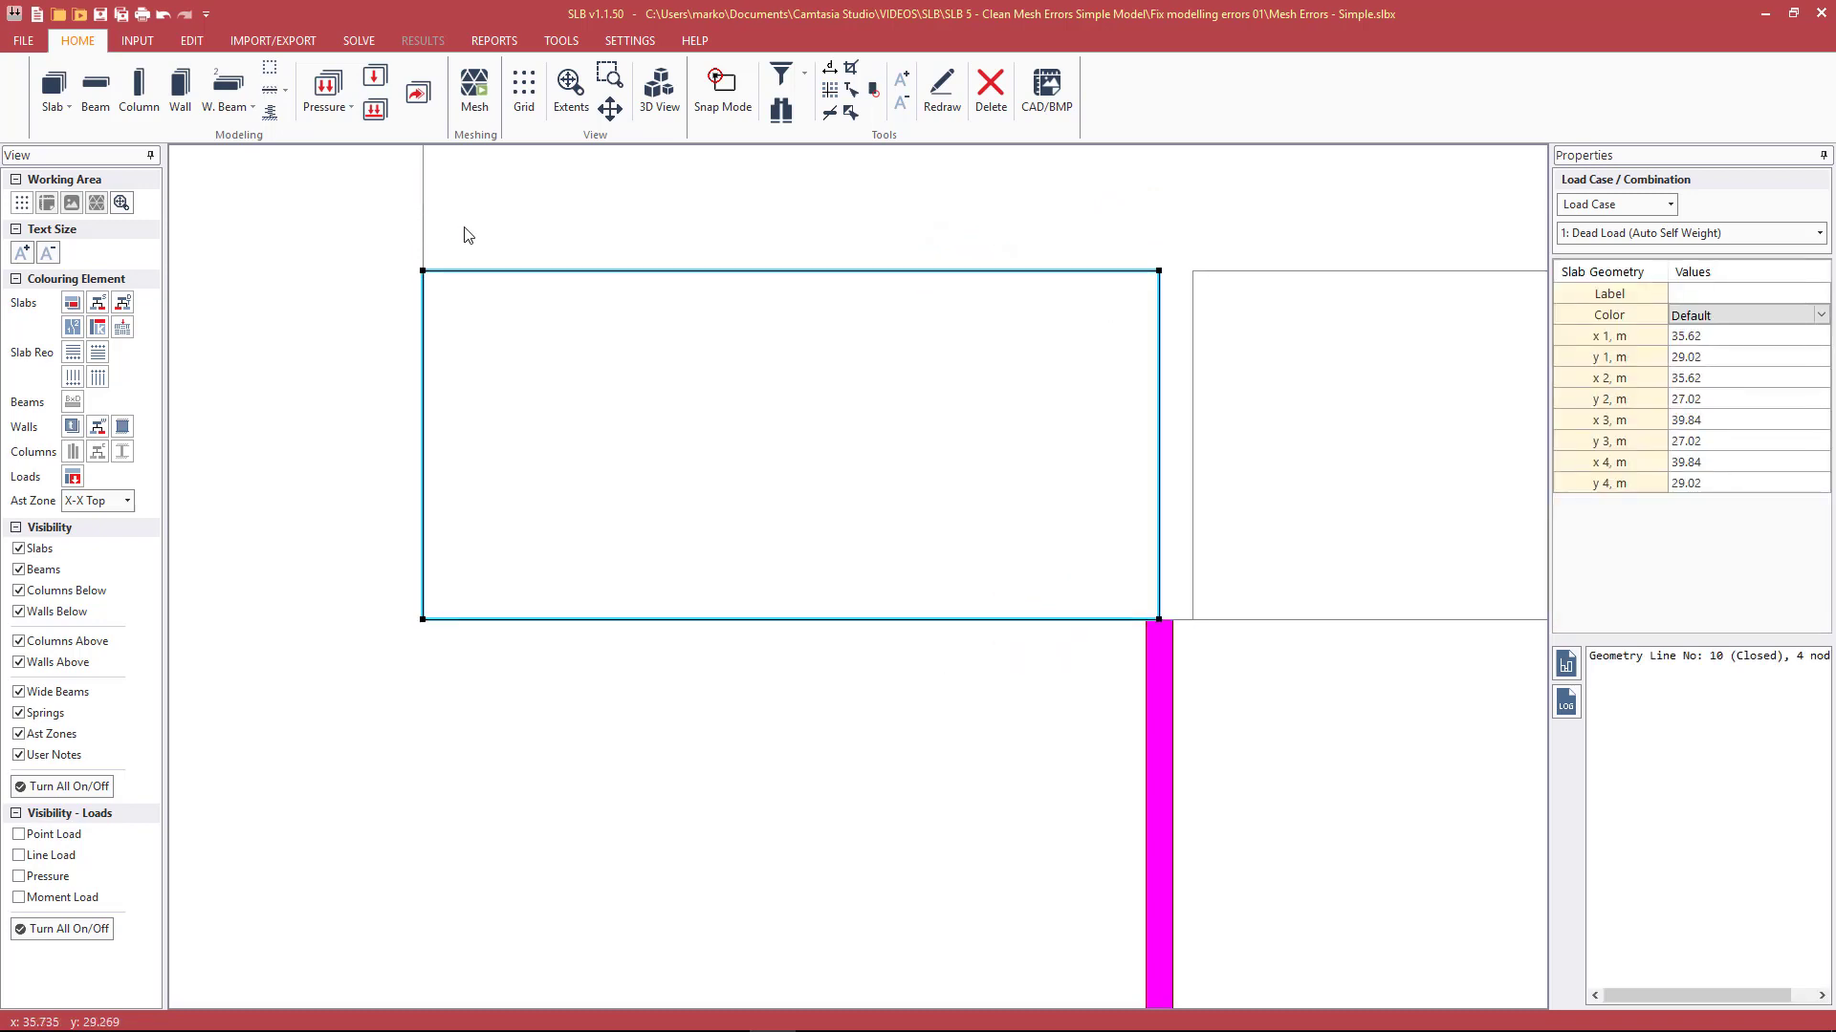
pyautogui.click(989, 187)
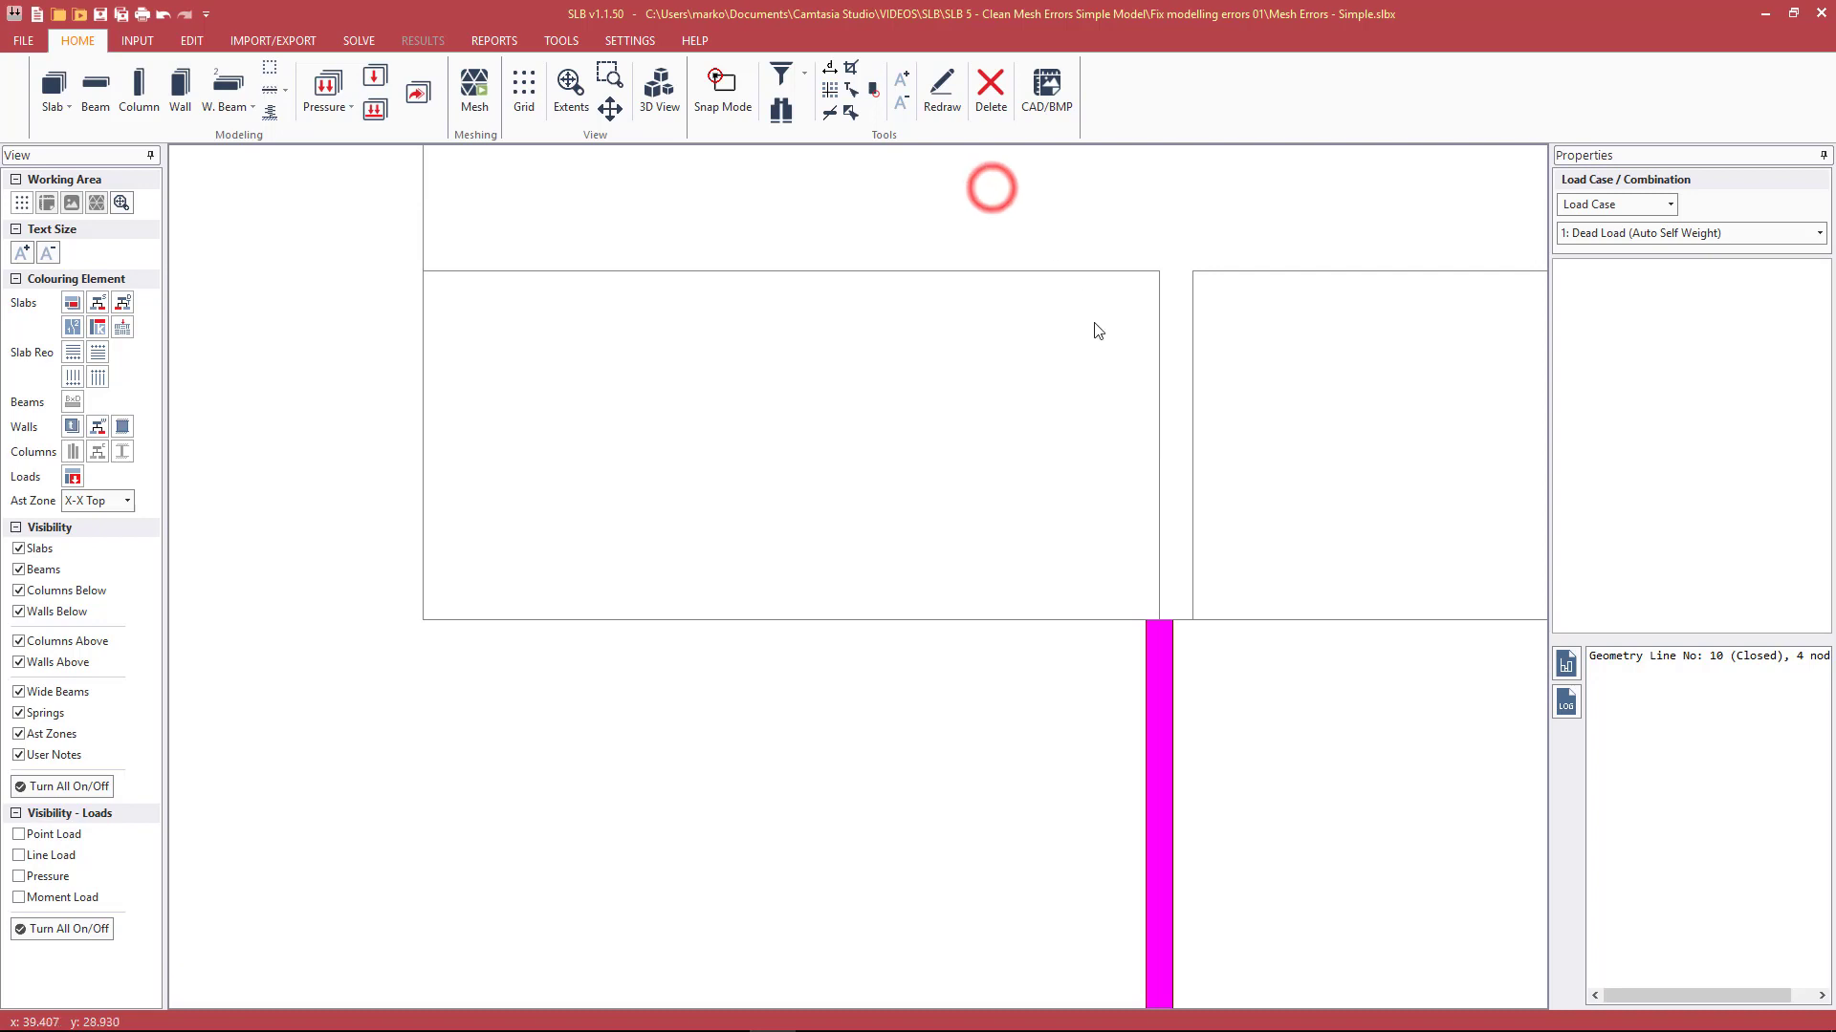
# Step: Switch between the overlapping slab and balcony outlines at the wall by selecting the line behind, and clear the selection
pyautogui.click(1164, 328)
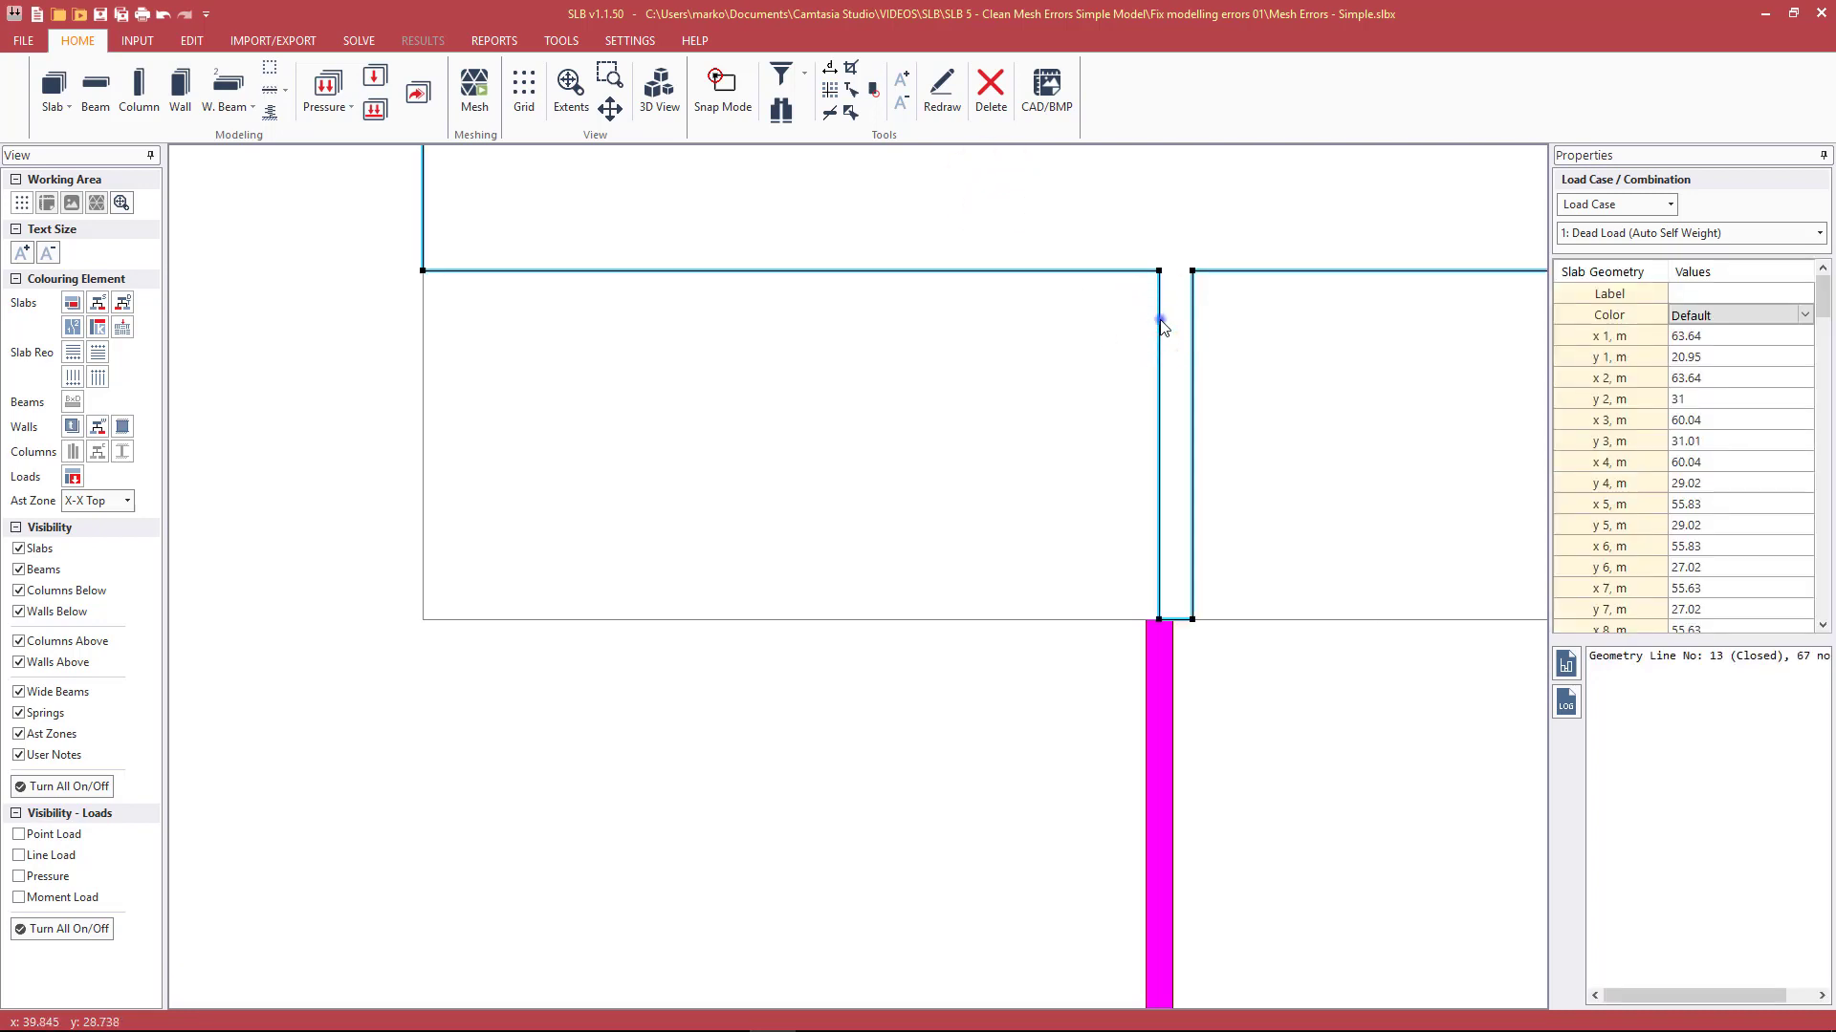
pyautogui.rightClick(1164, 328)
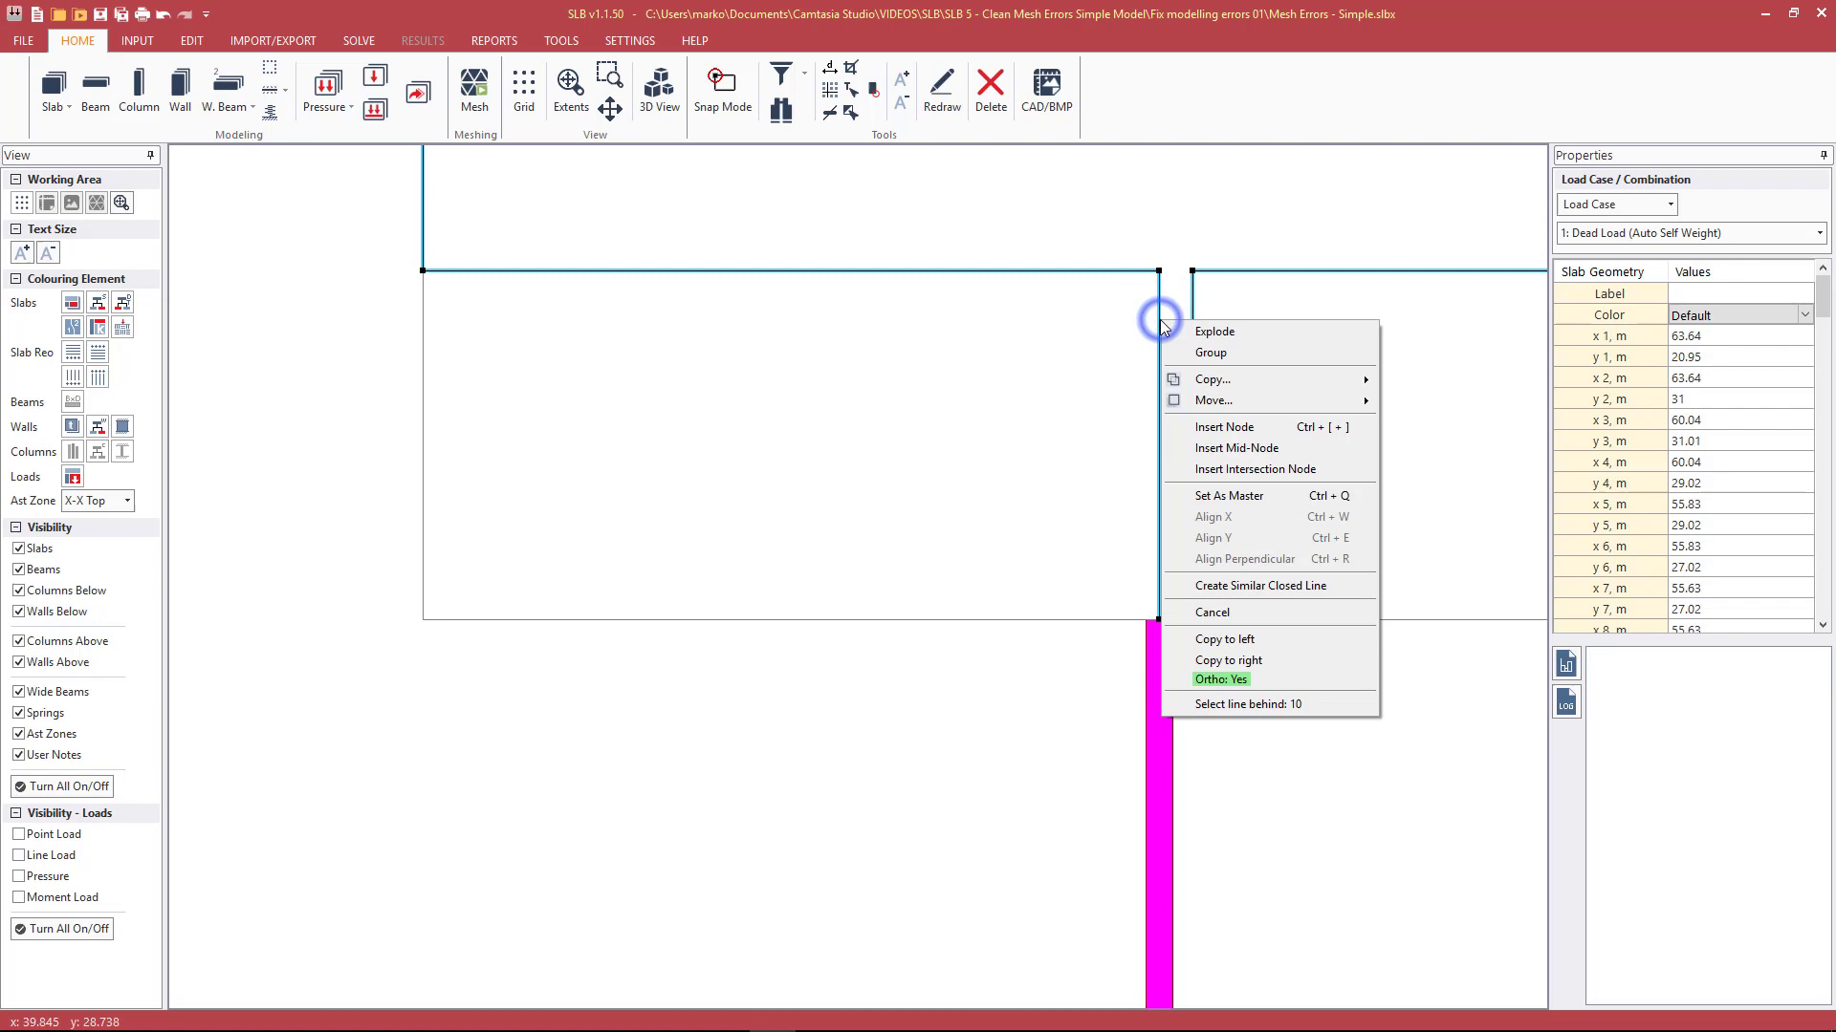
pyautogui.click(1316, 703)
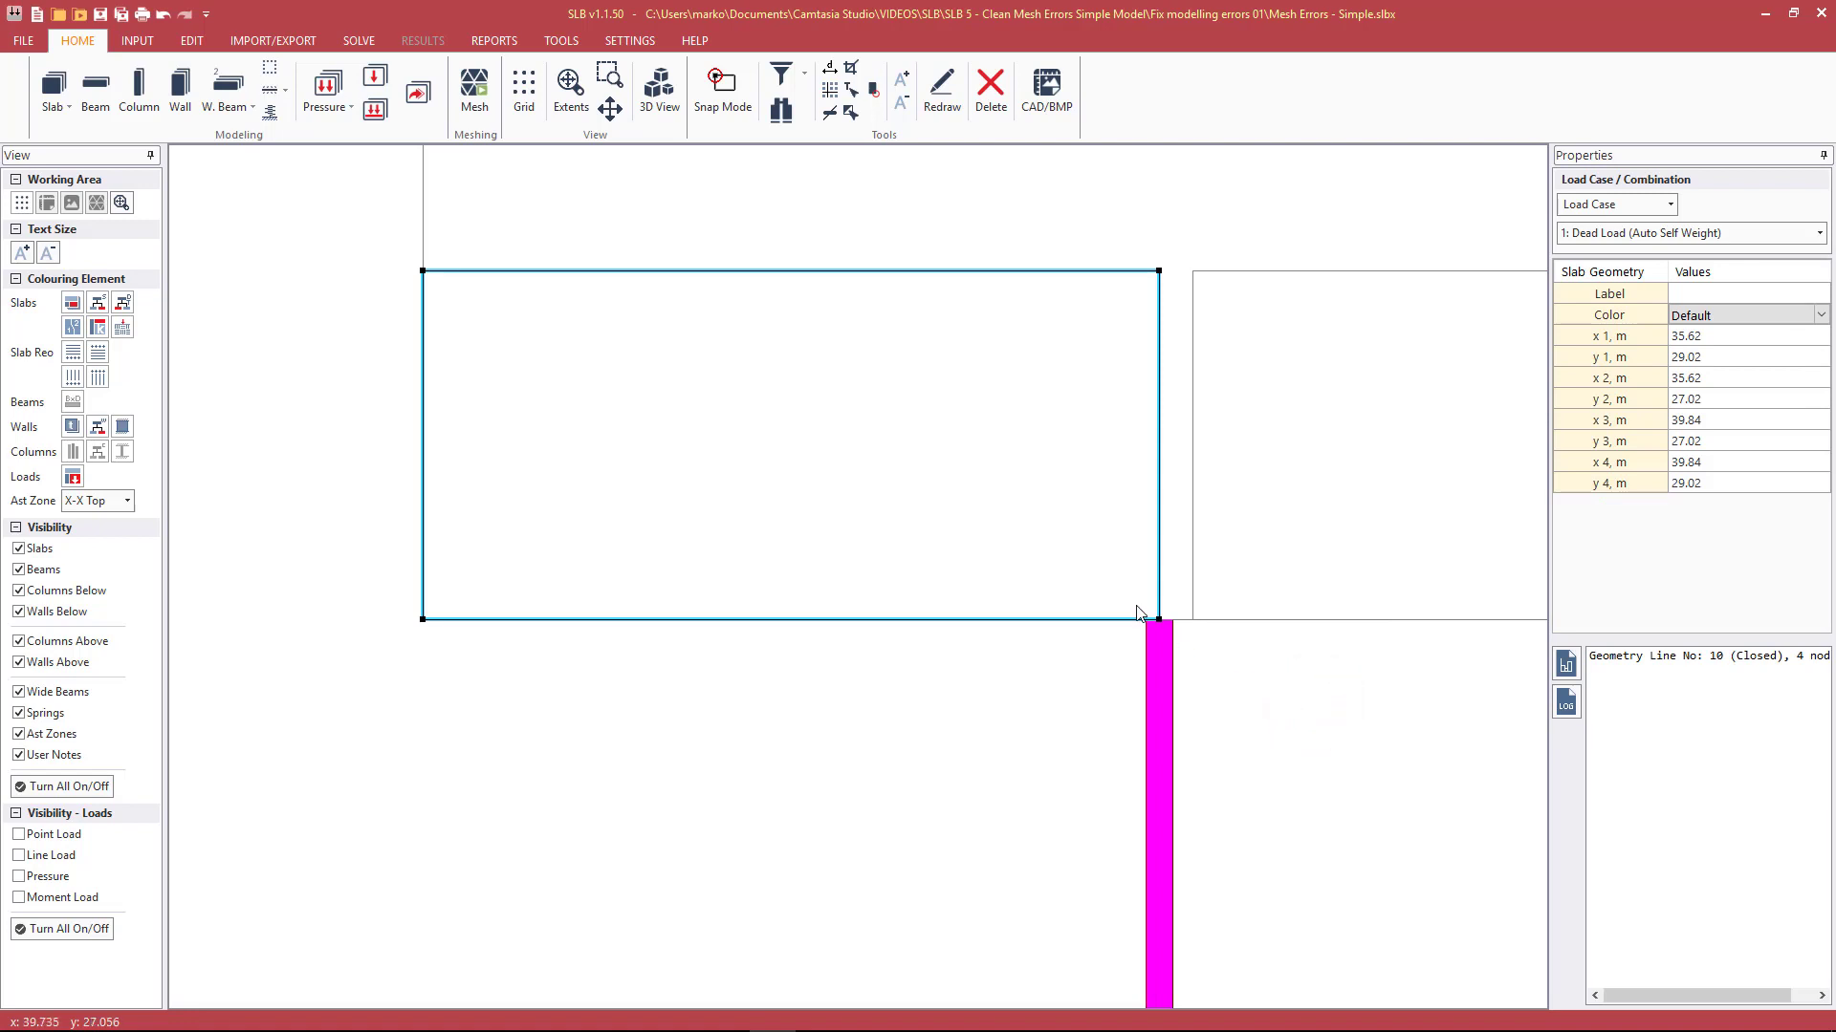
pyautogui.rightClick(1161, 460)
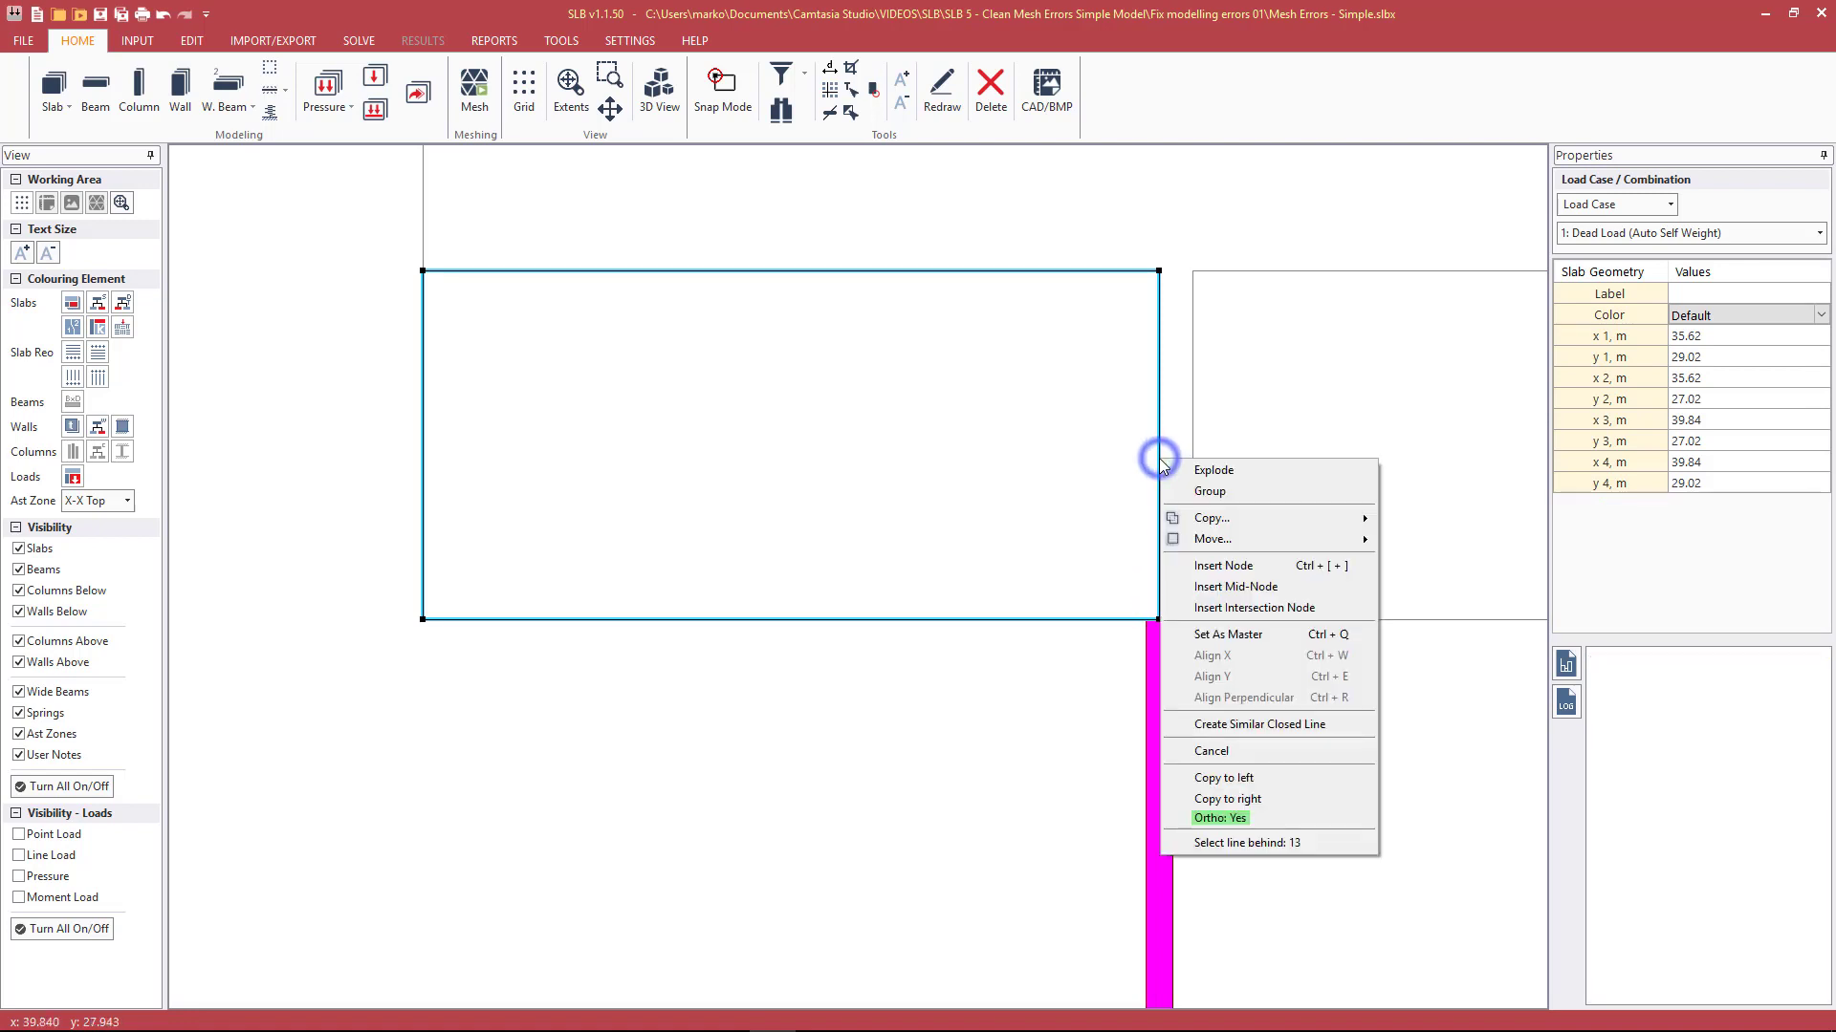
pyautogui.click(1260, 843)
pyautogui.scroll(-3, 1166, 387)
pyautogui.scroll(-2, 1168, 390)
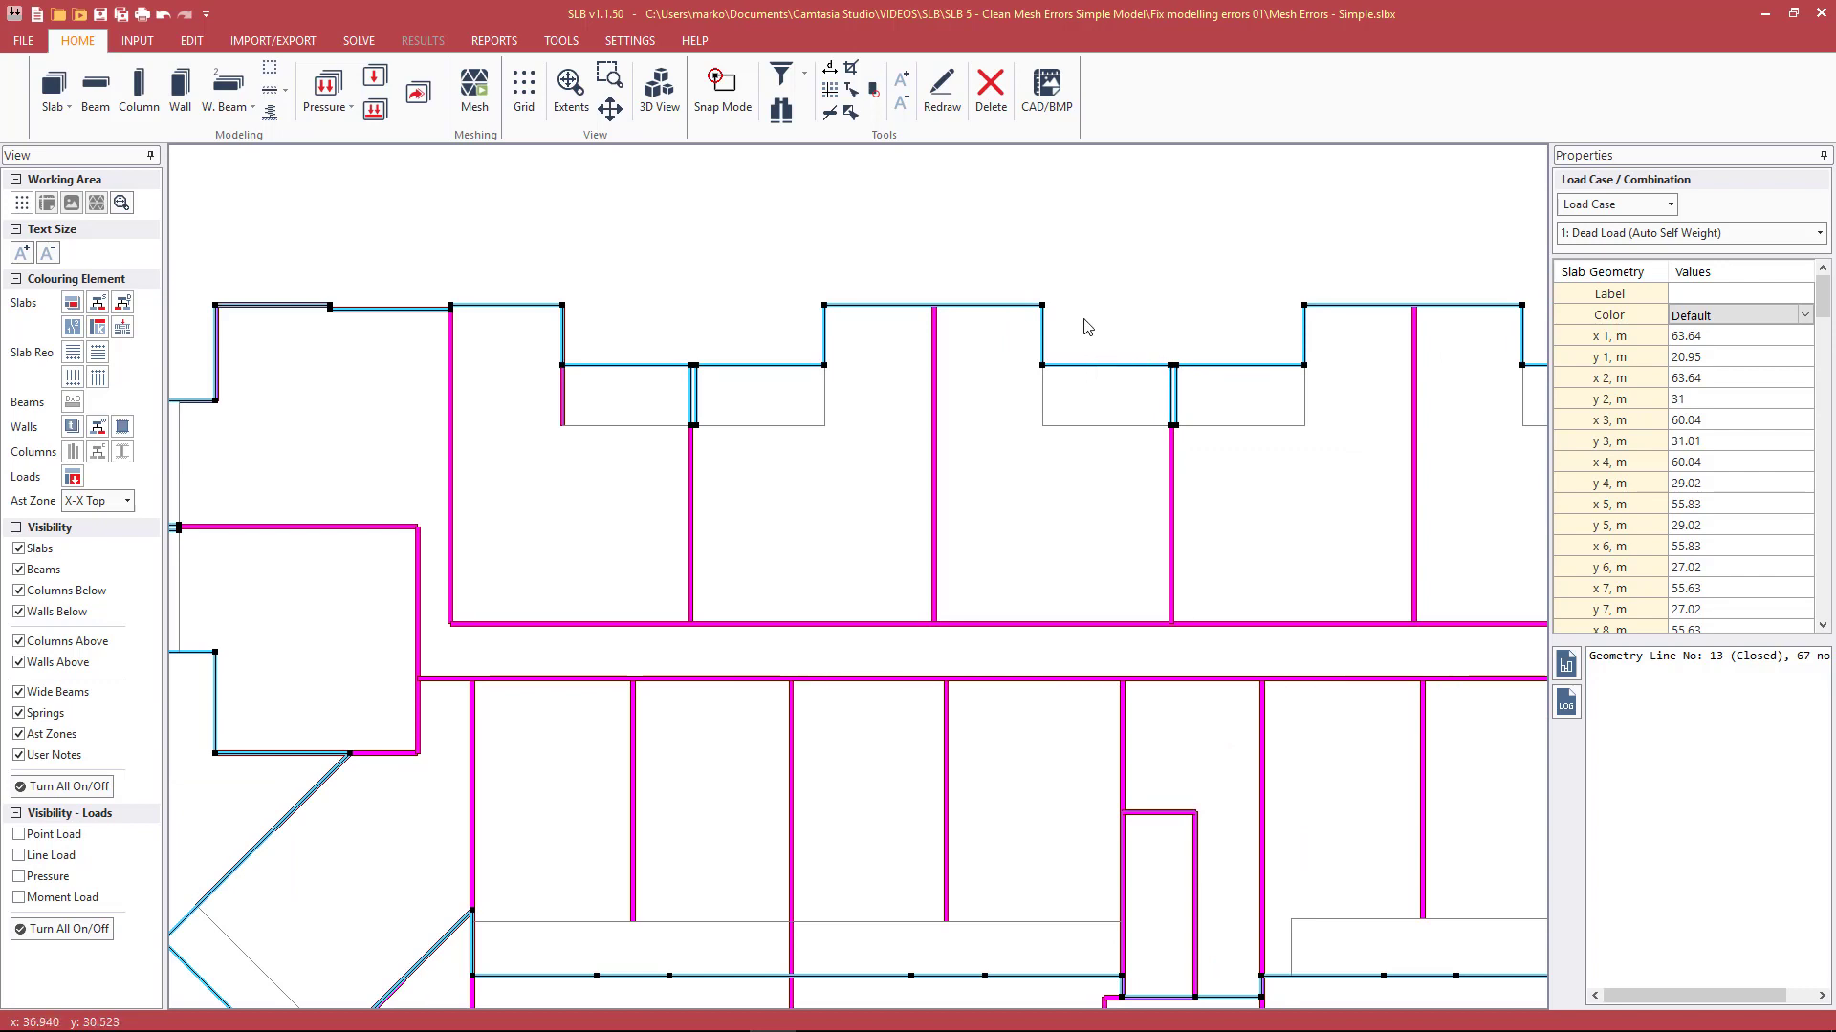
pyautogui.scroll(-1, 1087, 327)
pyautogui.click(1144, 319)
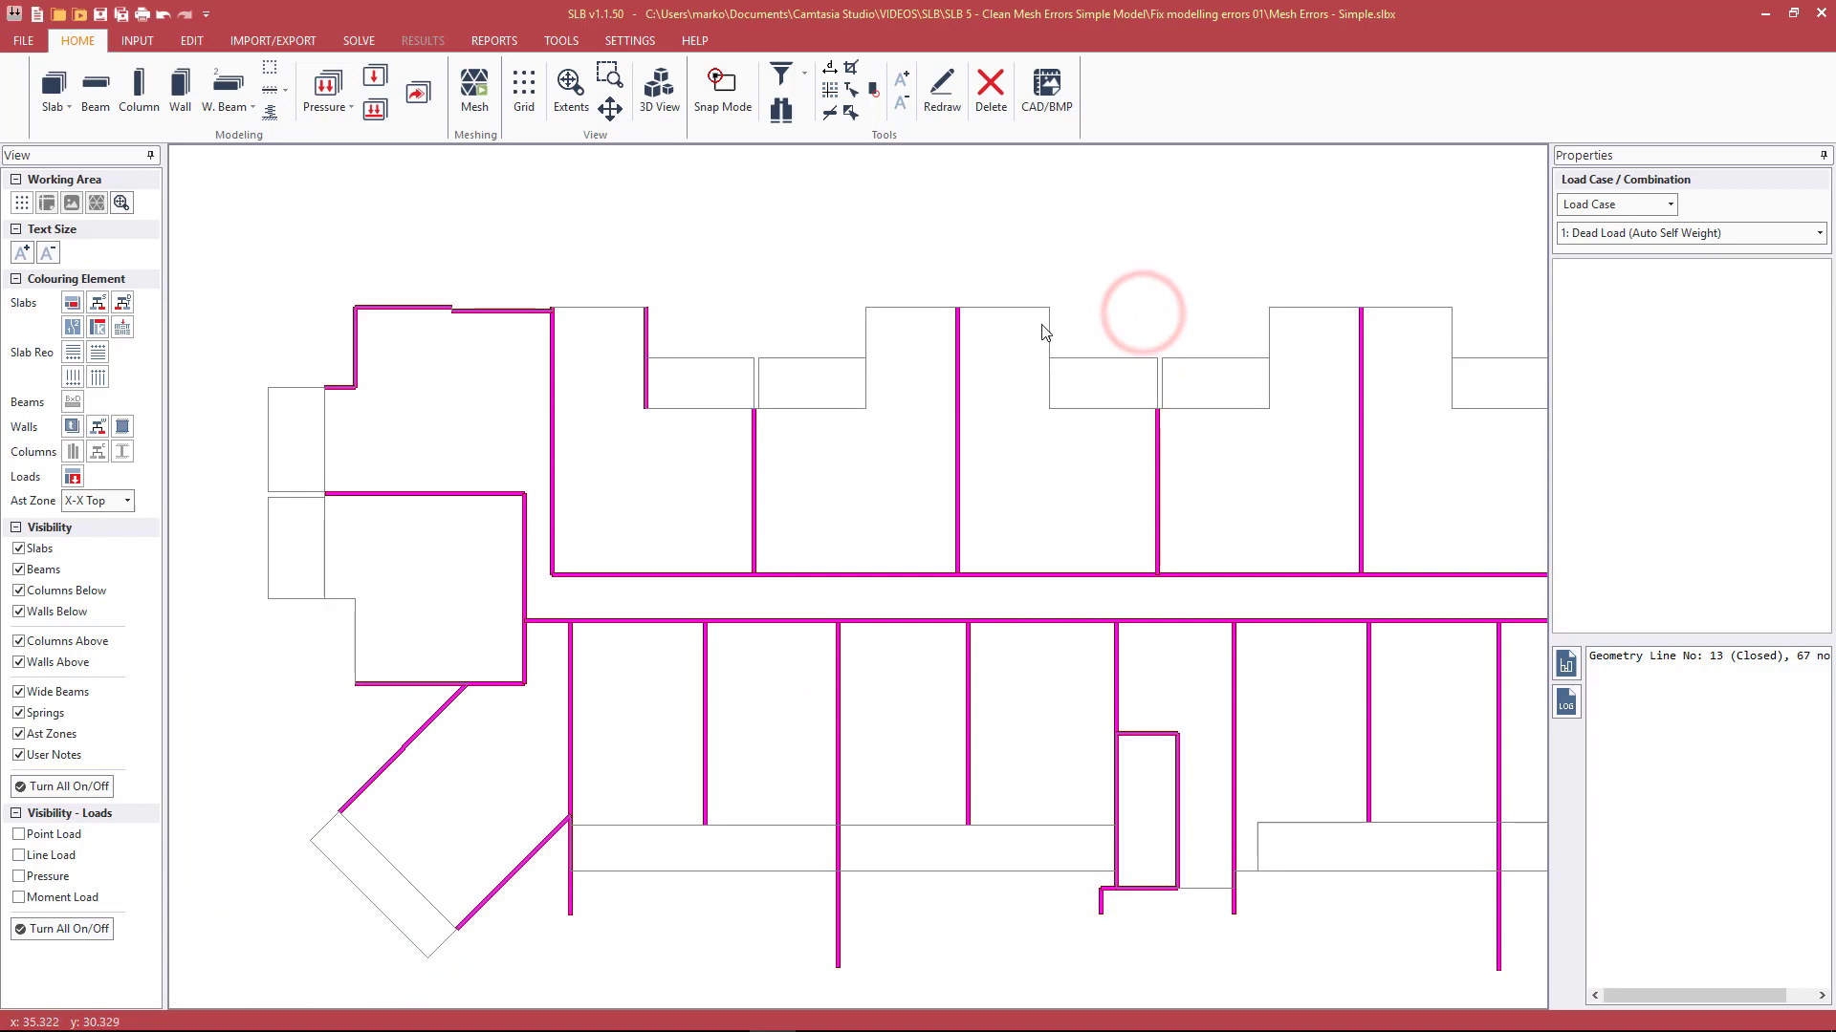
# Step: Show the mesh error markers across the whole floor plan
pyautogui.click(997, 589)
pyautogui.scroll(-2, 962, 573)
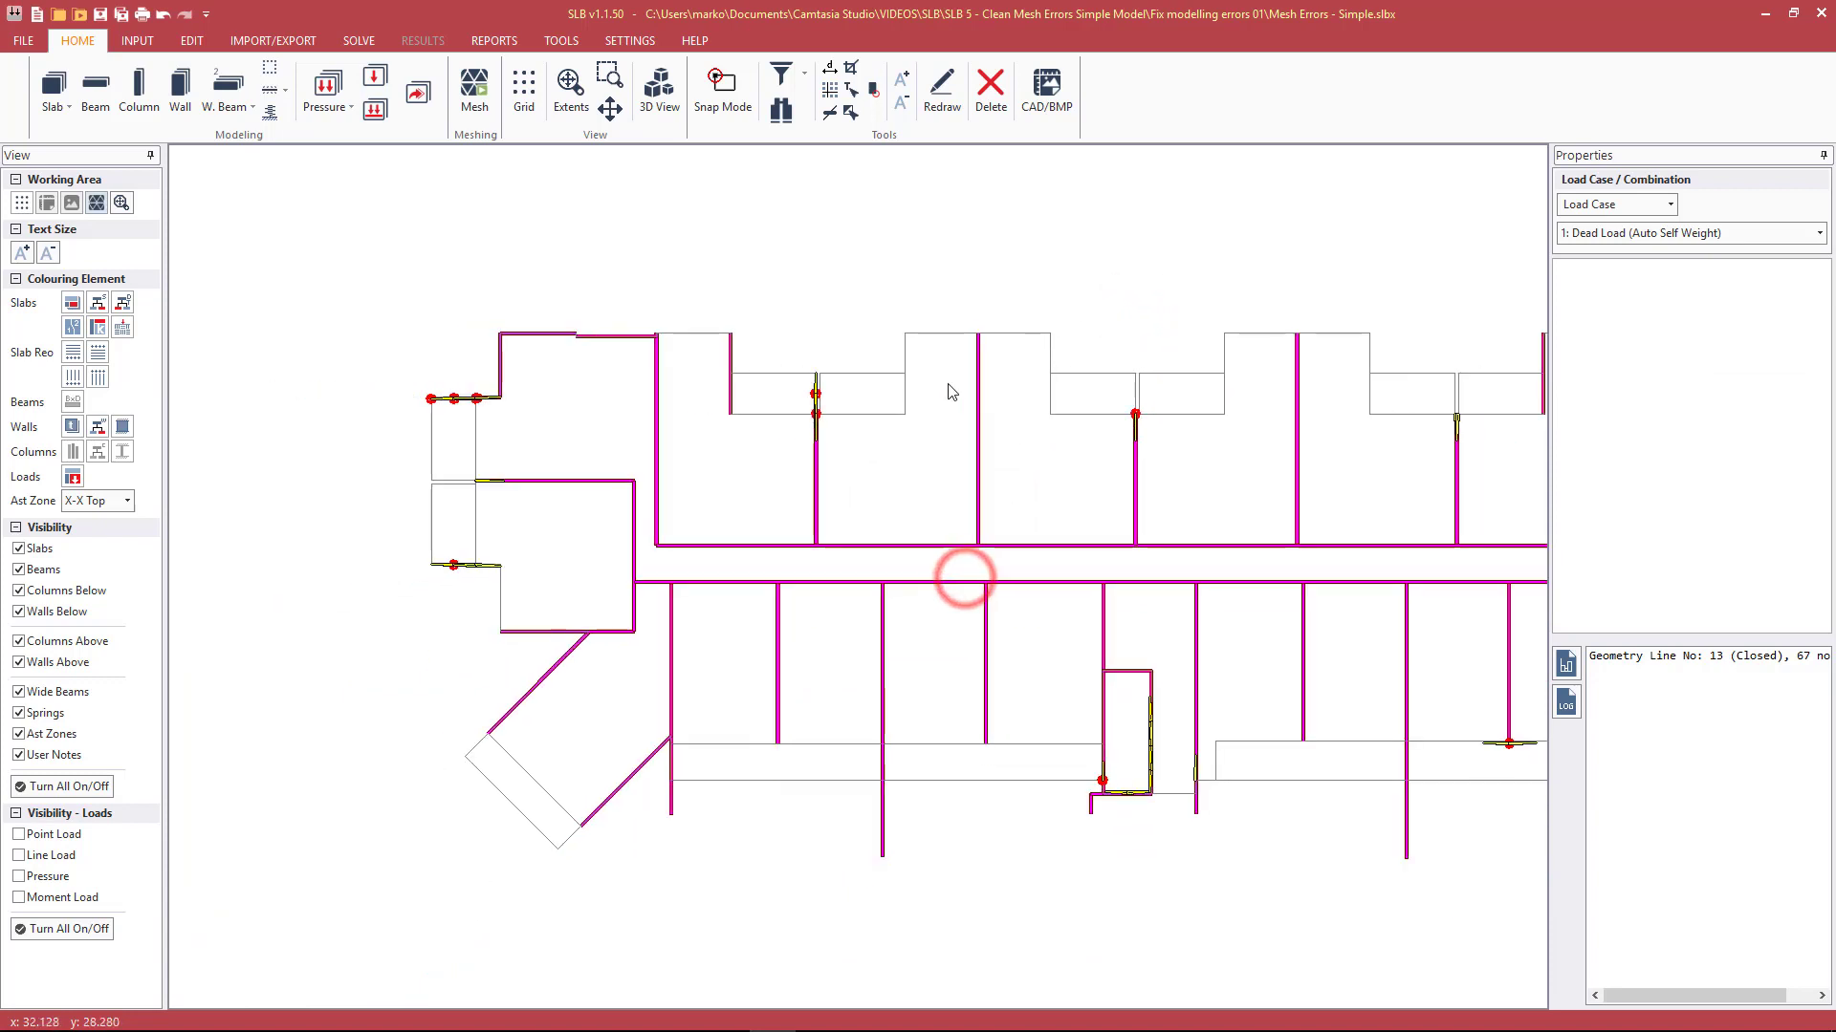
pyautogui.moveTo(1168, 450); pyautogui.dragTo(1024, 427, button='middle')
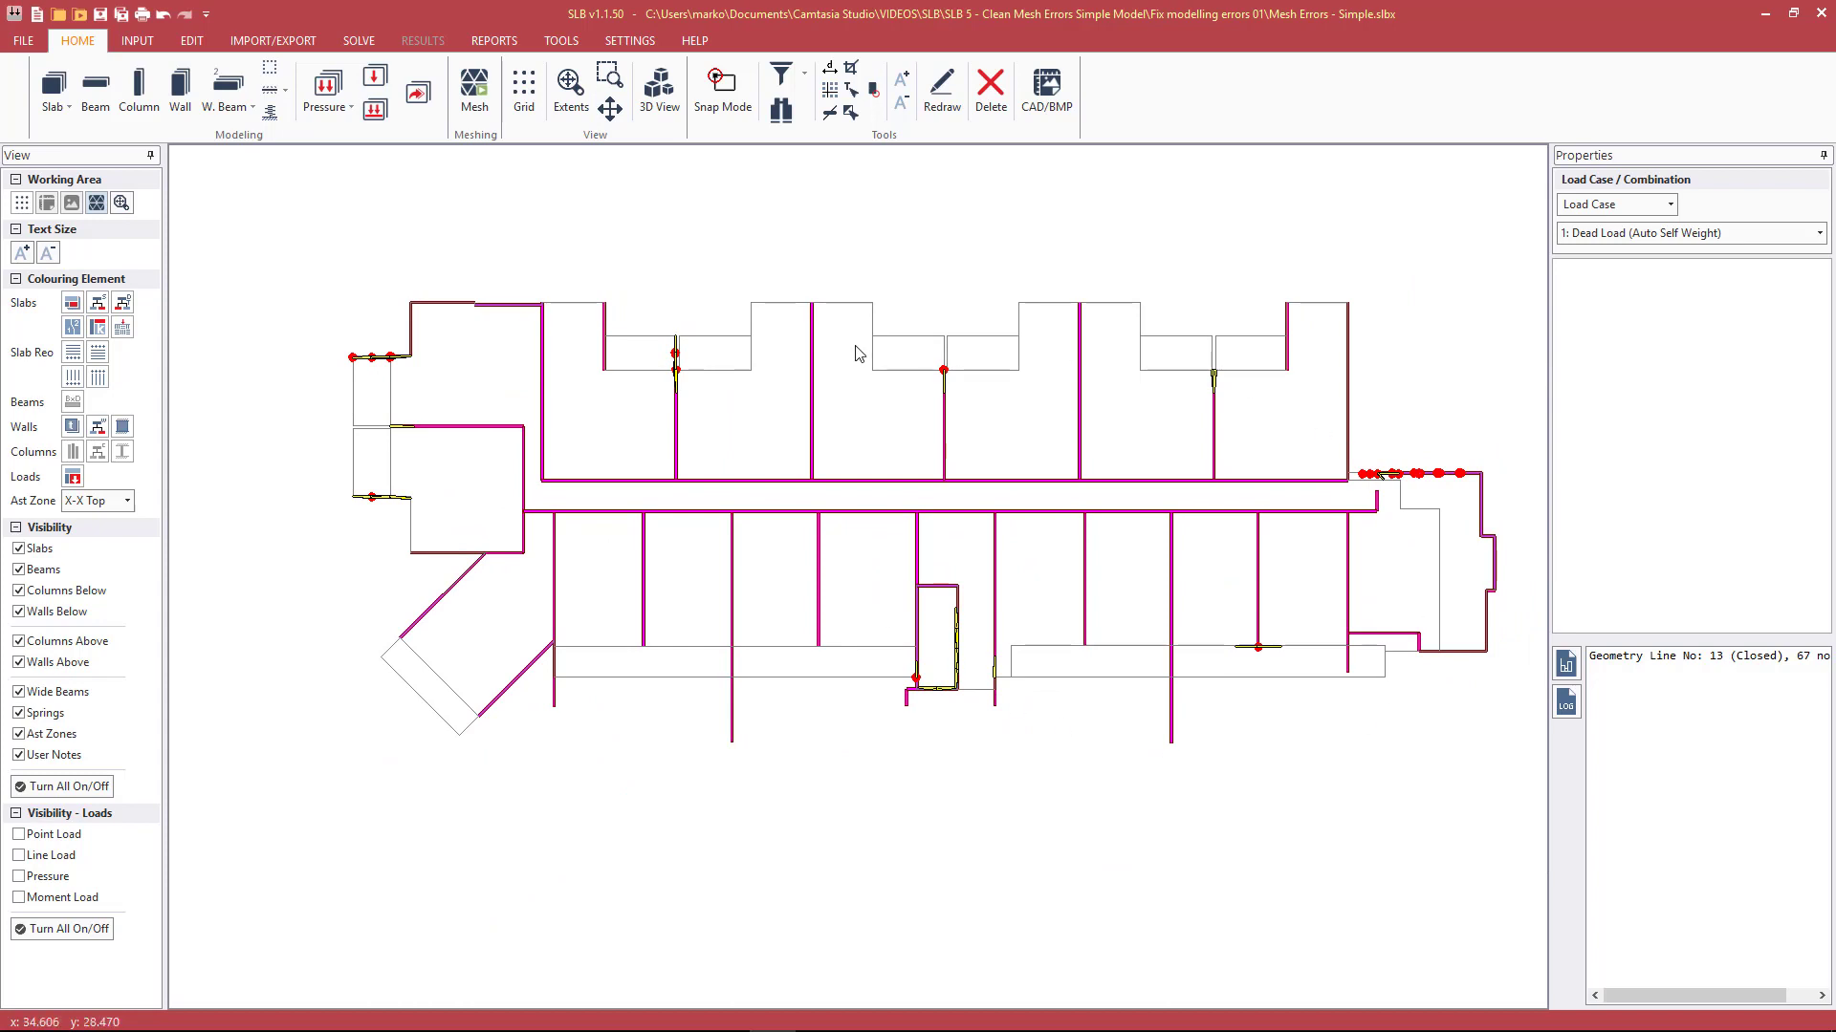
# Step: Examine the main slab outline and the upper diagonal wall at the rotated balcony in the plan's lower-left corner
pyautogui.moveTo(451, 801); pyautogui.dragTo(791, 643, button='middle')
pyautogui.scroll(1, 677, 516)
pyautogui.scroll(3, 832, 487)
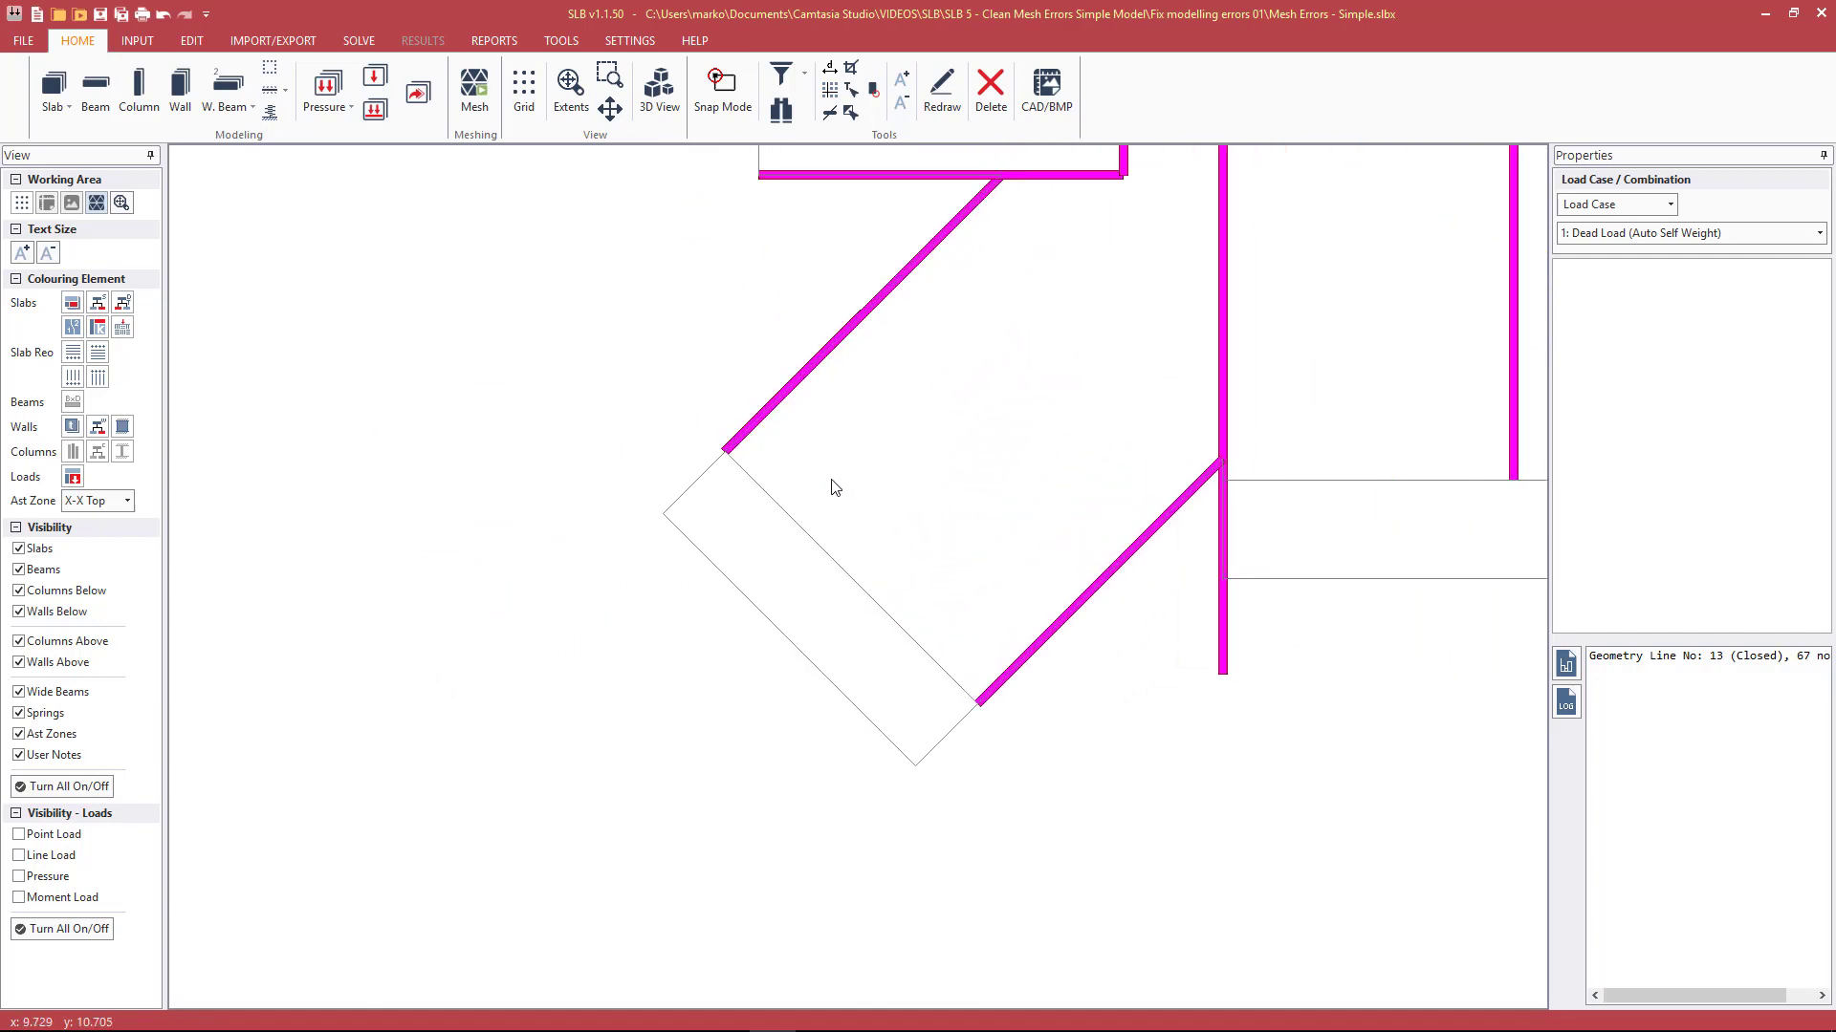
pyautogui.click(951, 764)
pyautogui.click(697, 475)
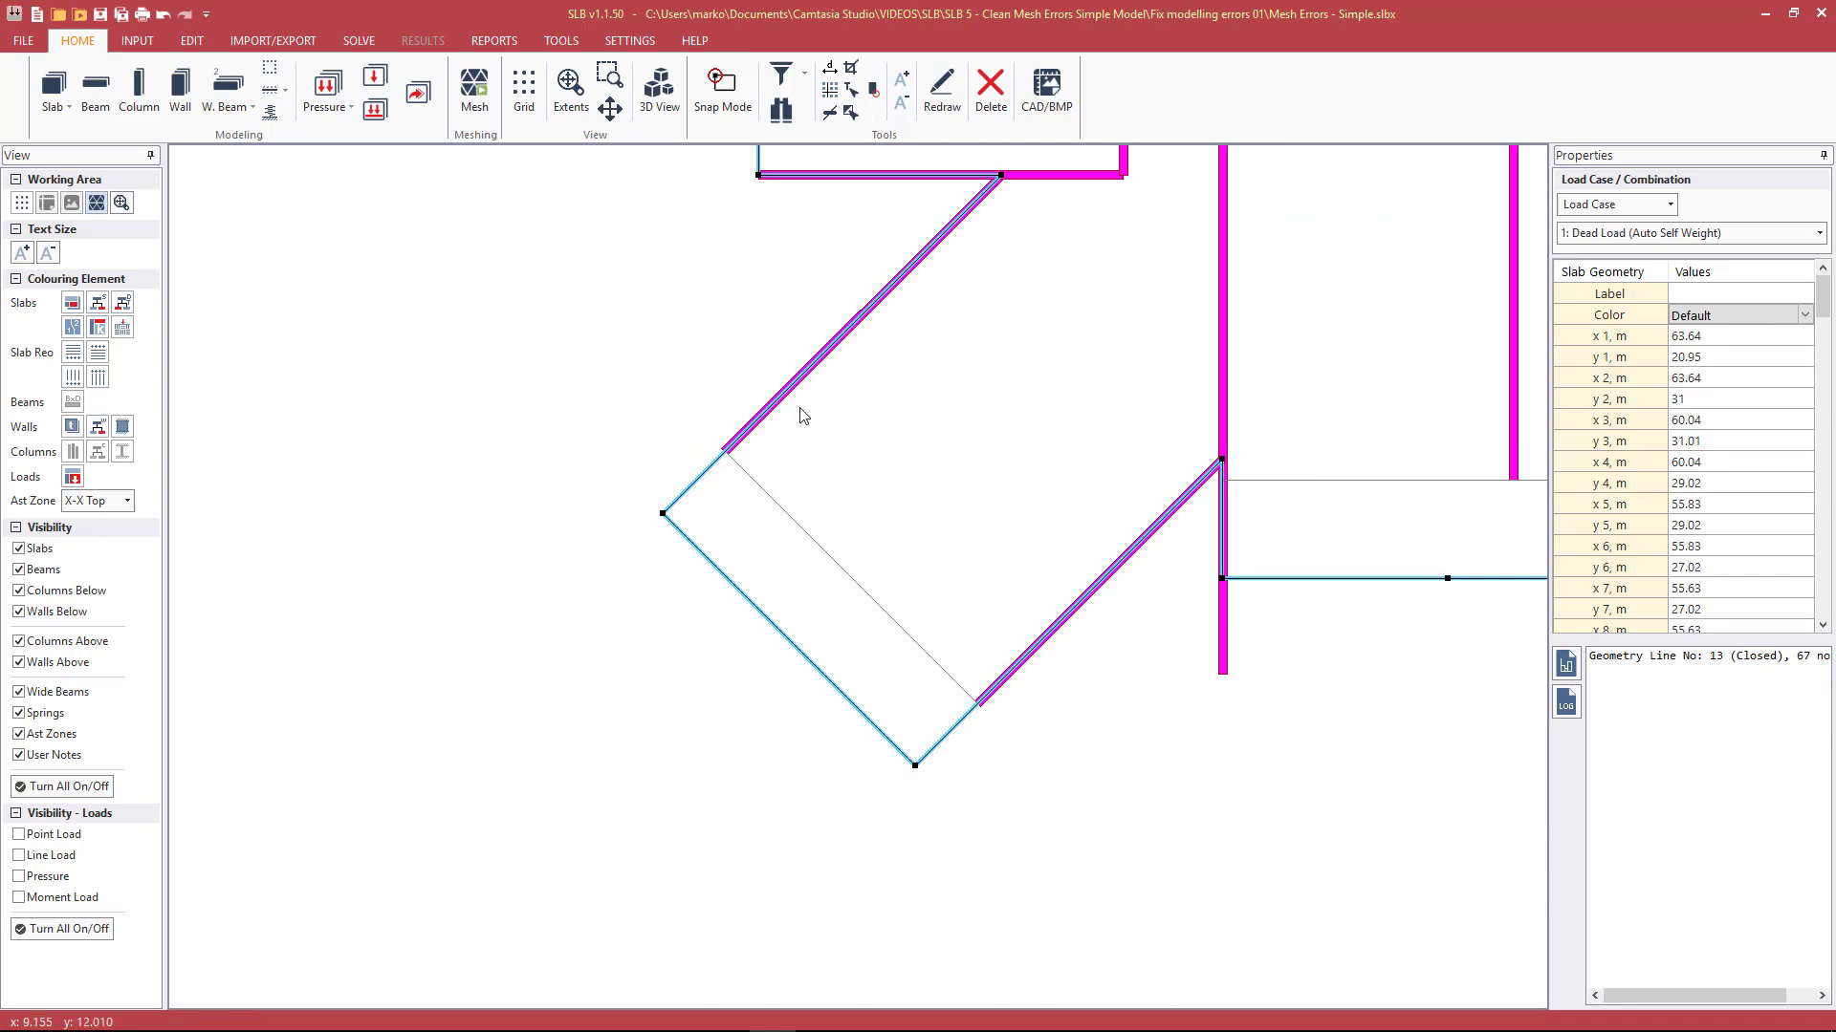
pyautogui.scroll(2, 802, 415)
pyautogui.click(760, 418)
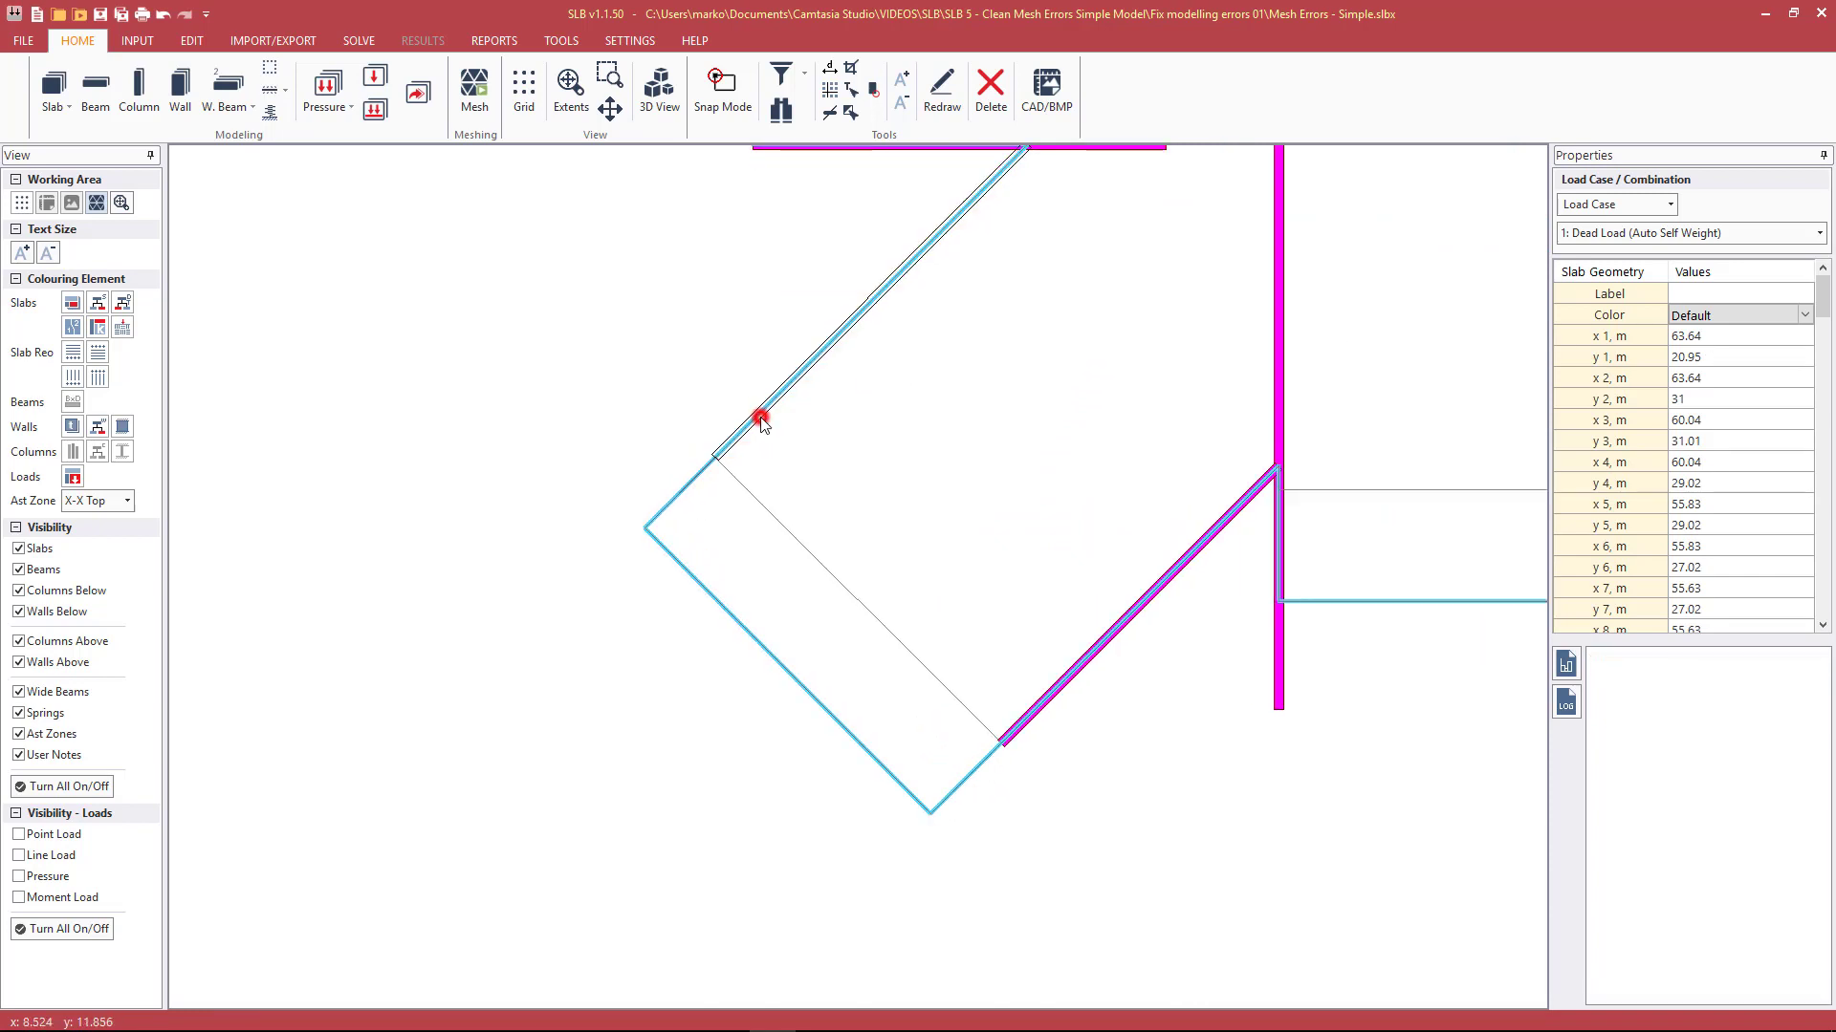
pyautogui.scroll(3, 713, 471)
pyautogui.scroll(-2, 738, 463)
pyautogui.scroll(-2, 812, 410)
pyautogui.scroll(1, 815, 410)
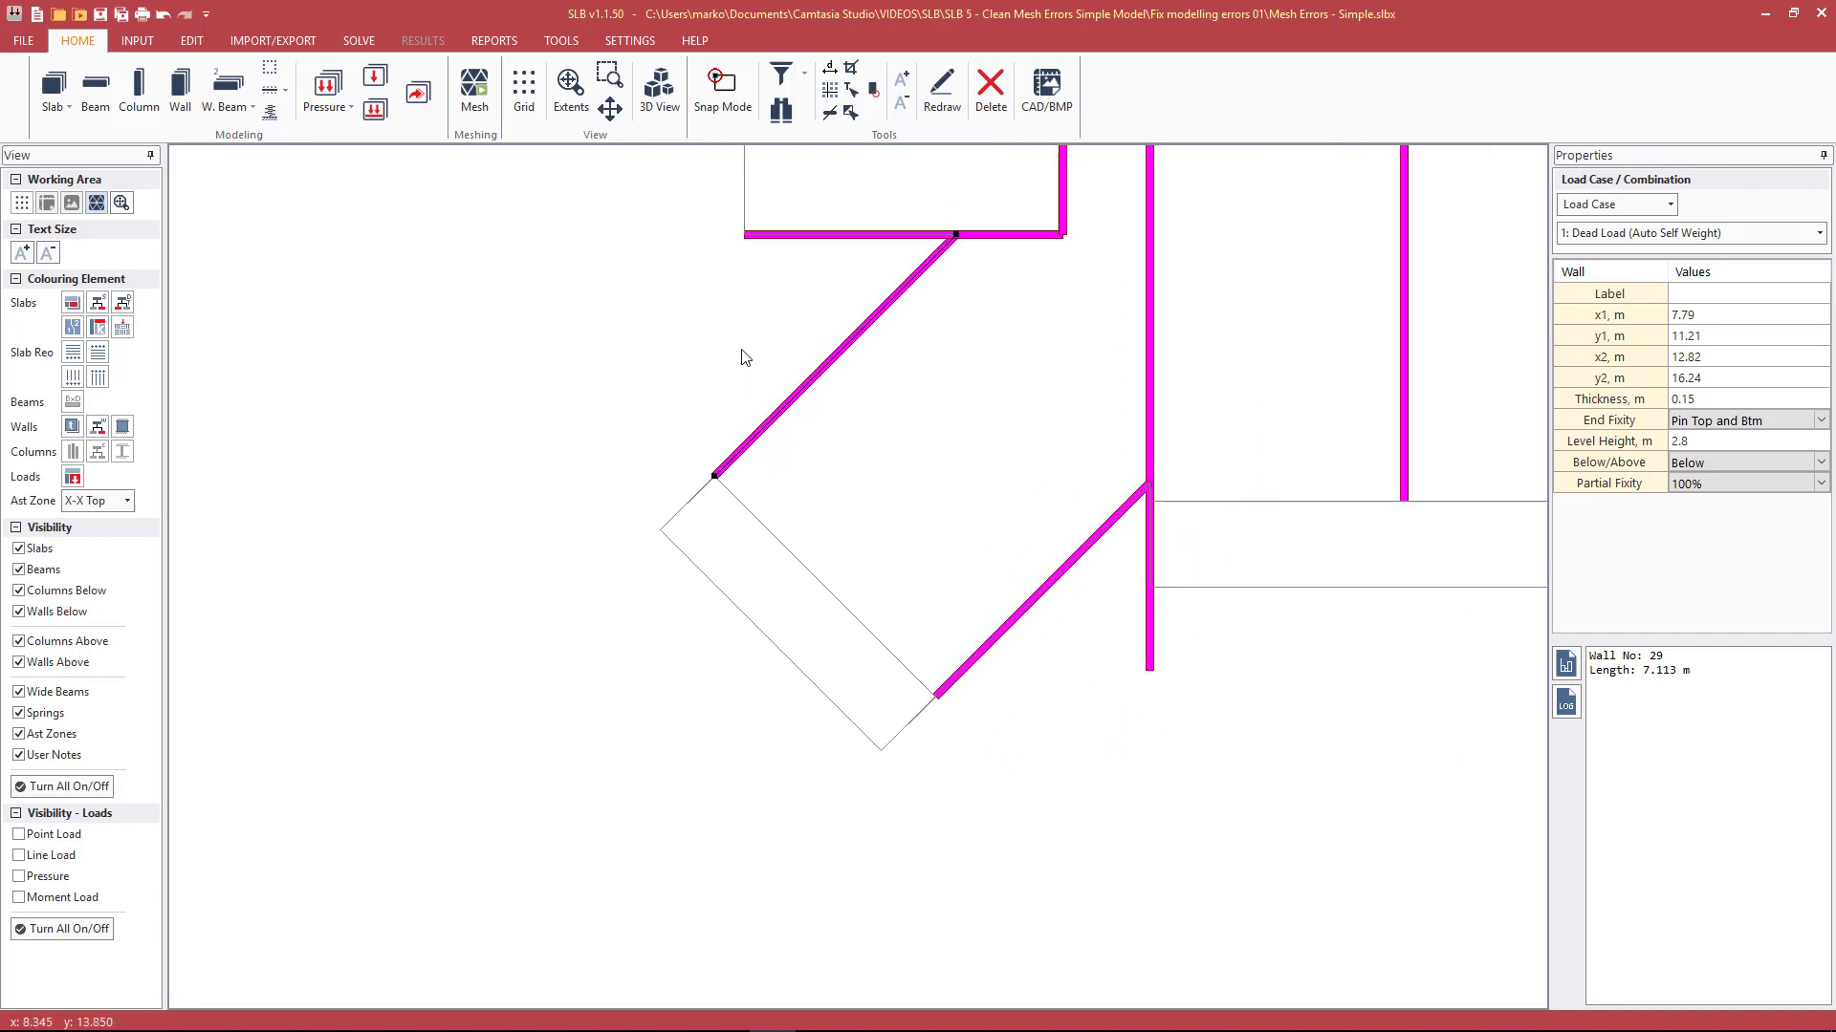
pyautogui.scroll(1, 735, 360)
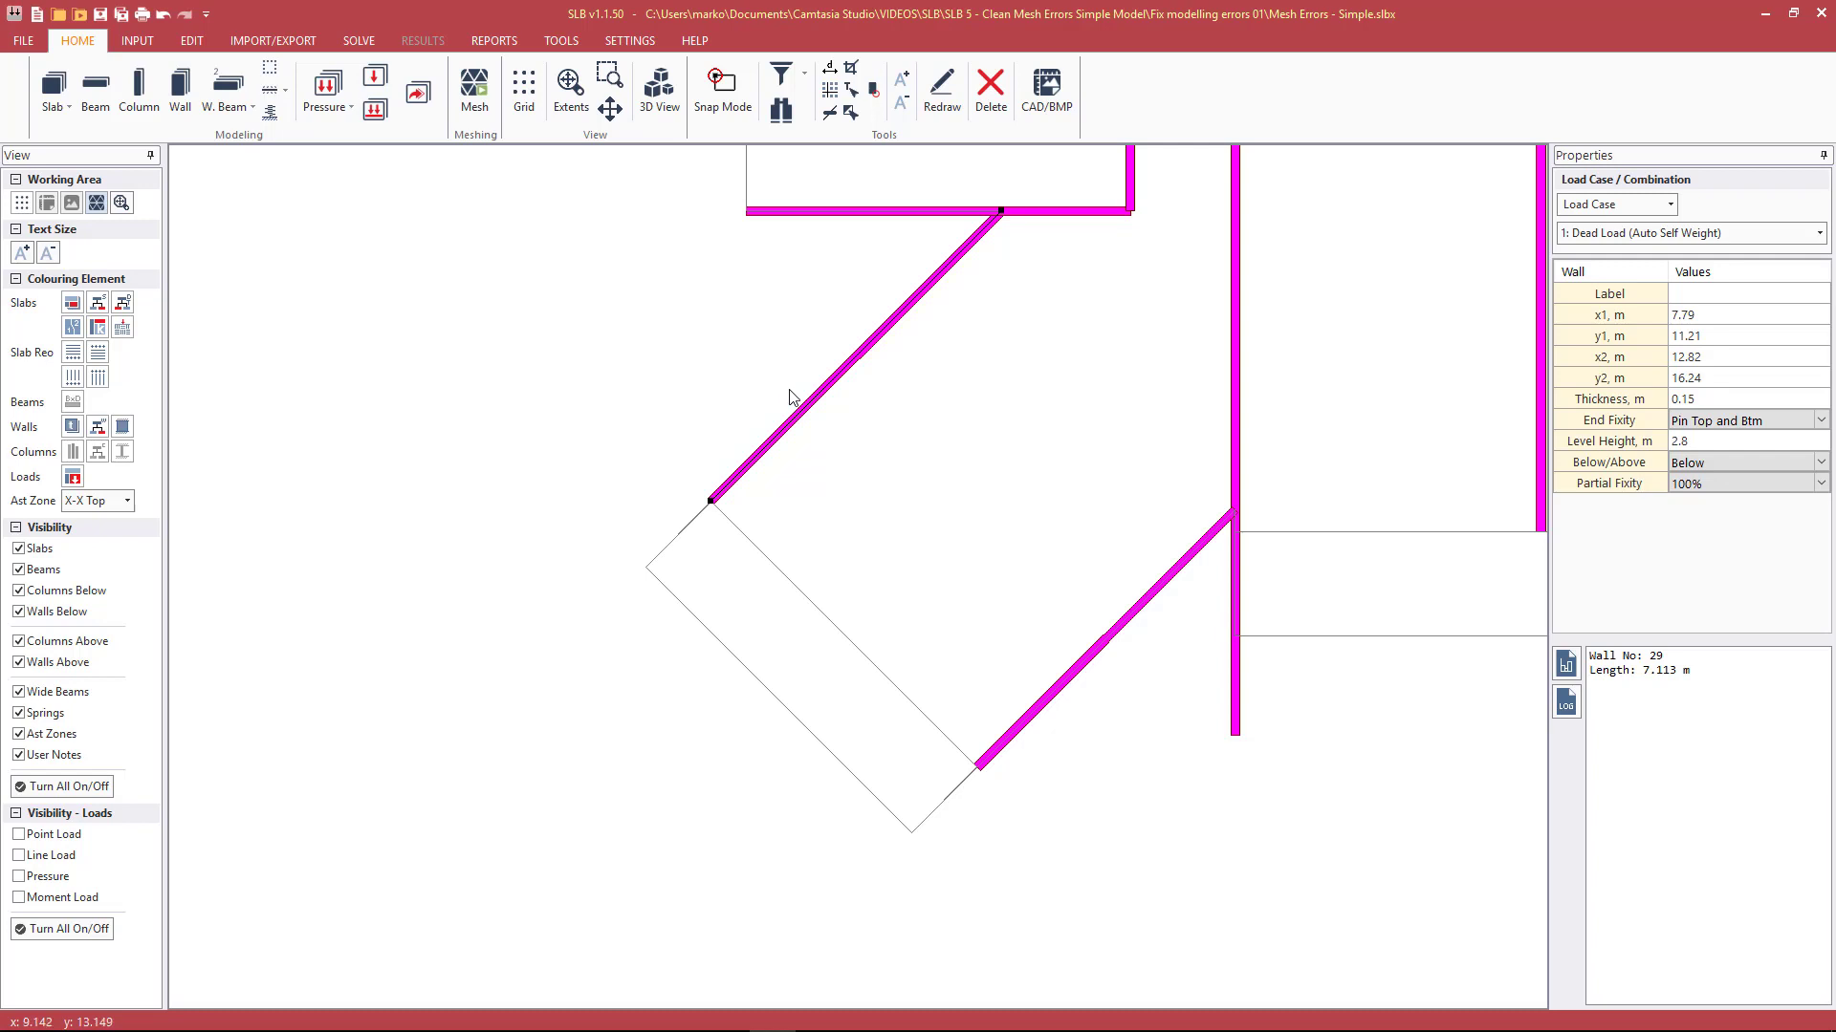
# Step: Compare the main slab outline's nodes near the rotated balcony with the upper diagonal wall's end nodes
pyautogui.click(674, 536)
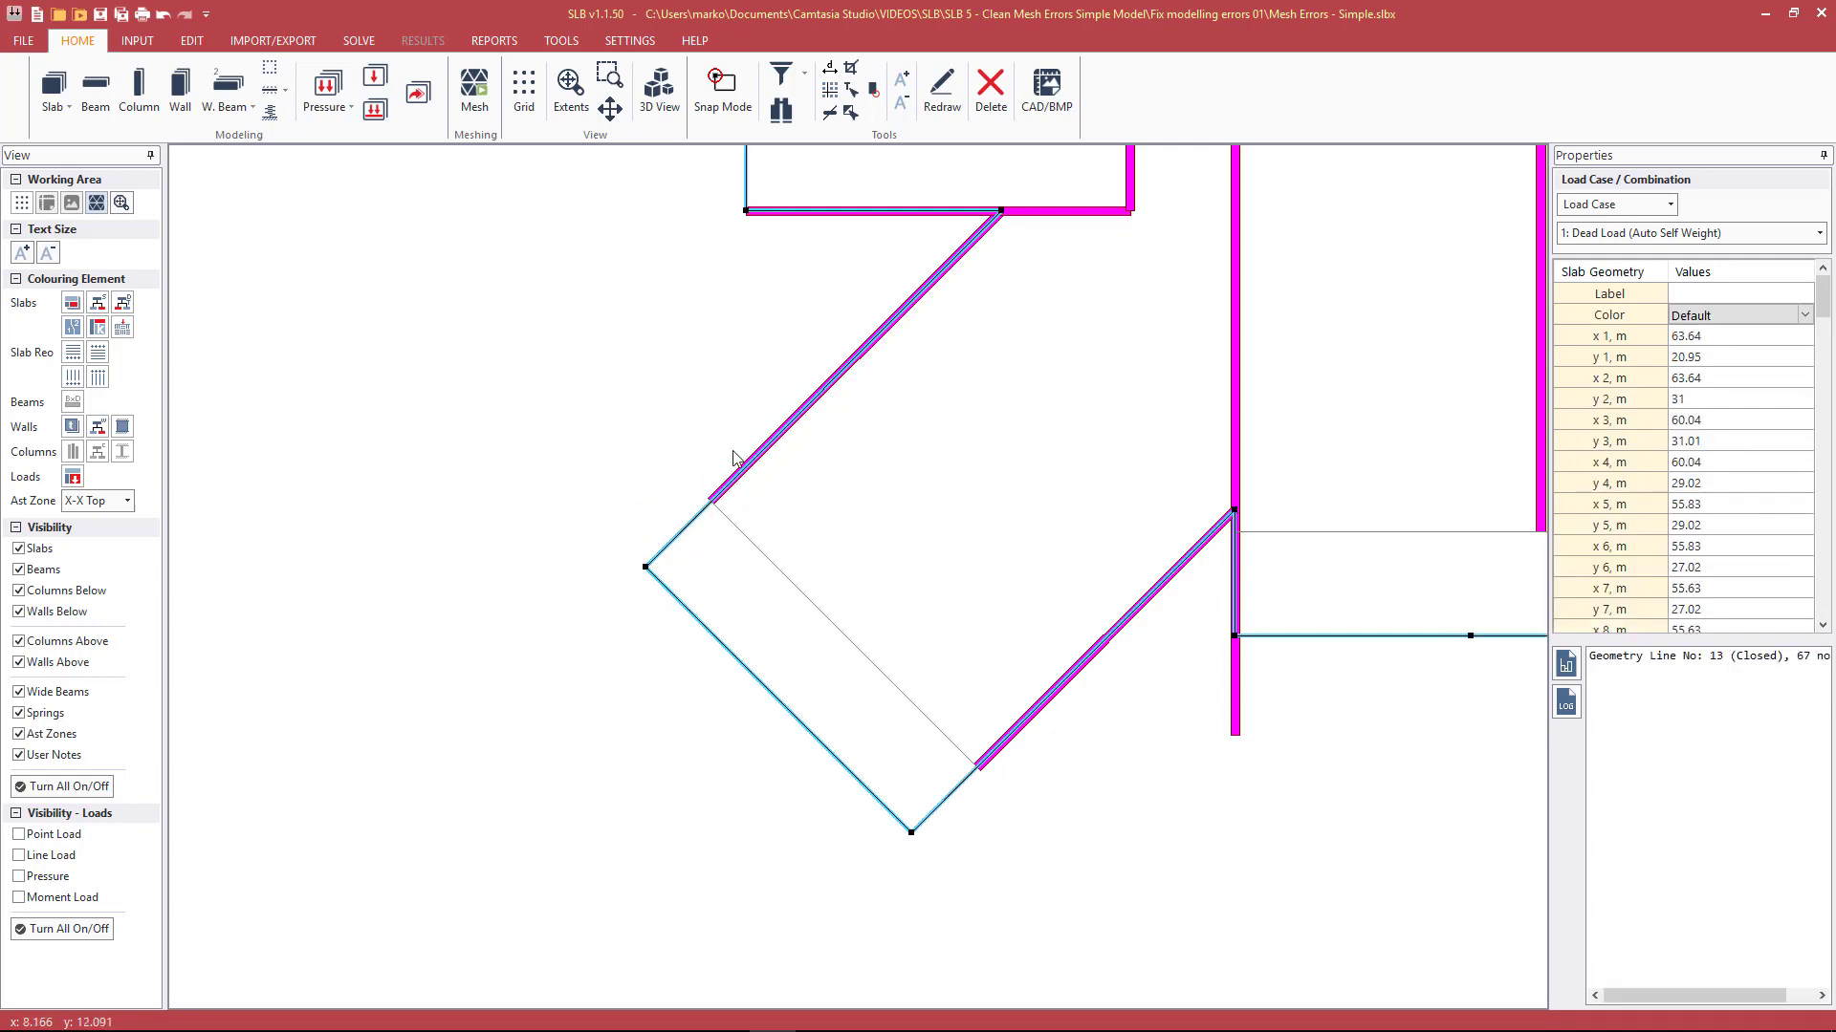
pyautogui.scroll(1, 758, 486)
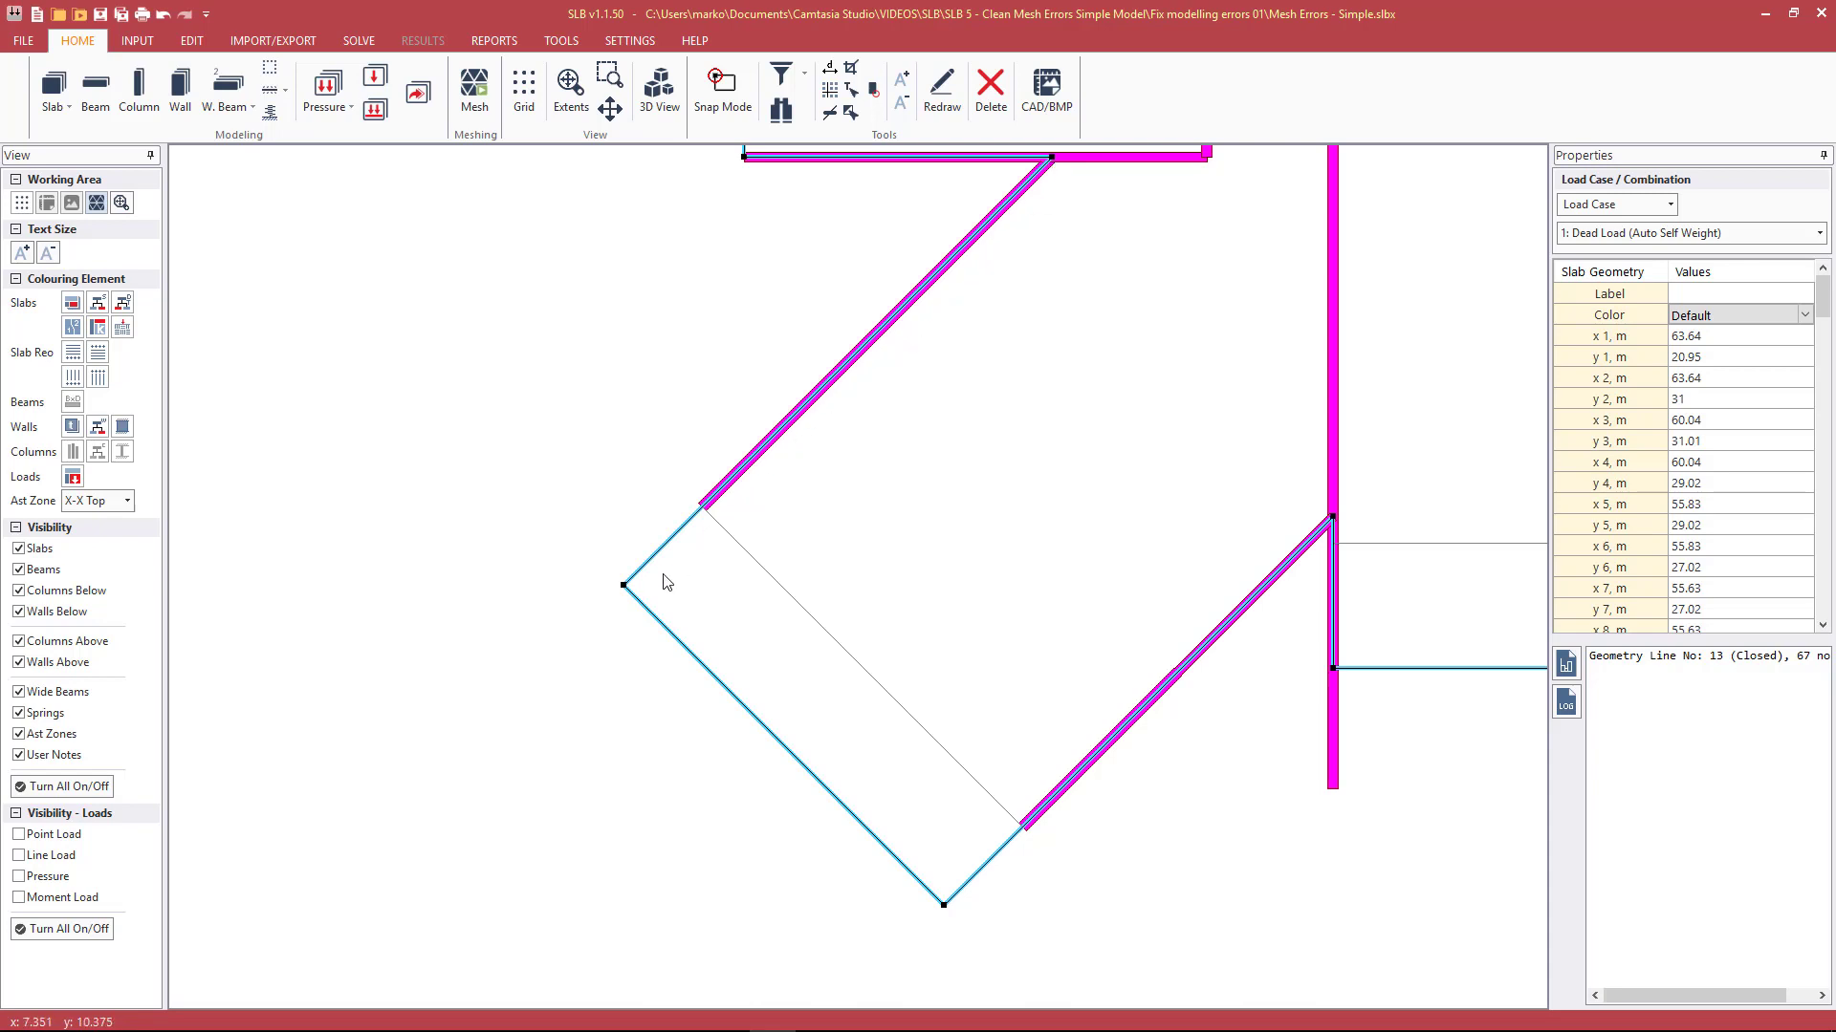
pyautogui.scroll(1, 776, 471)
pyautogui.click(736, 478)
pyautogui.scroll(-2, 736, 476)
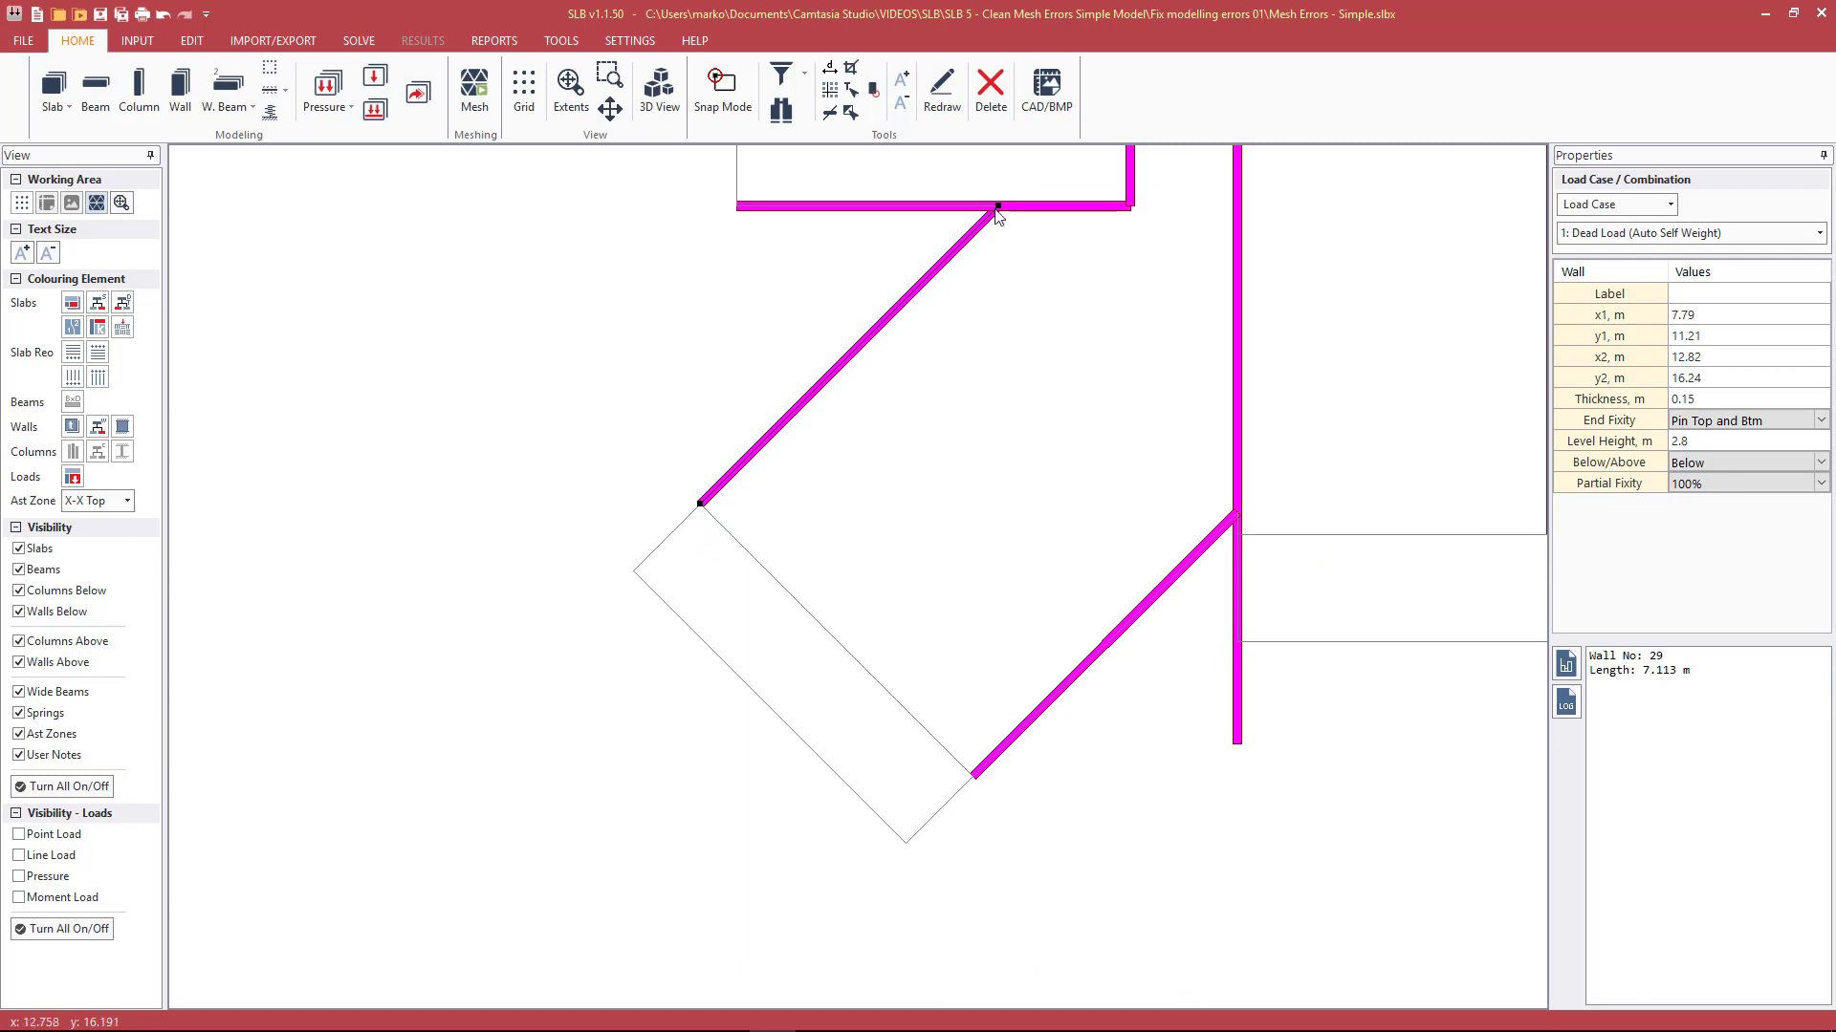
pyautogui.click(719, 293)
pyautogui.scroll(1, 766, 398)
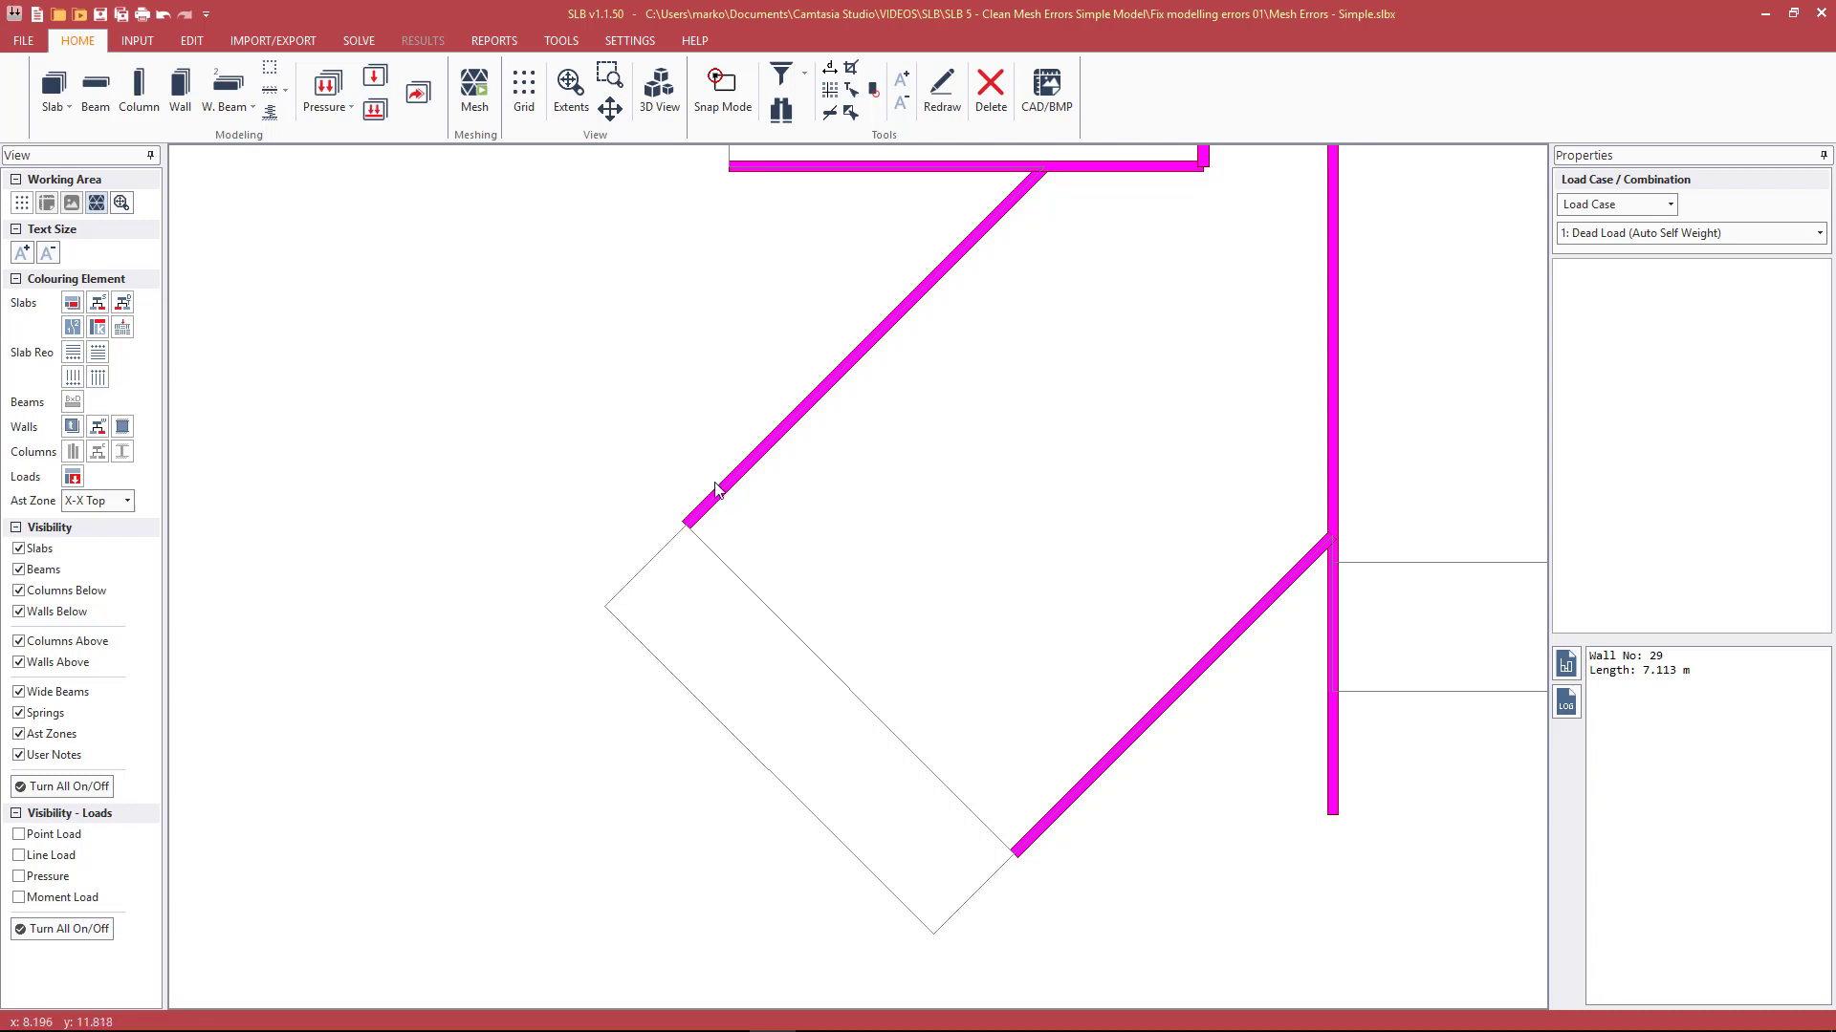
pyautogui.scroll(-1, 827, 483)
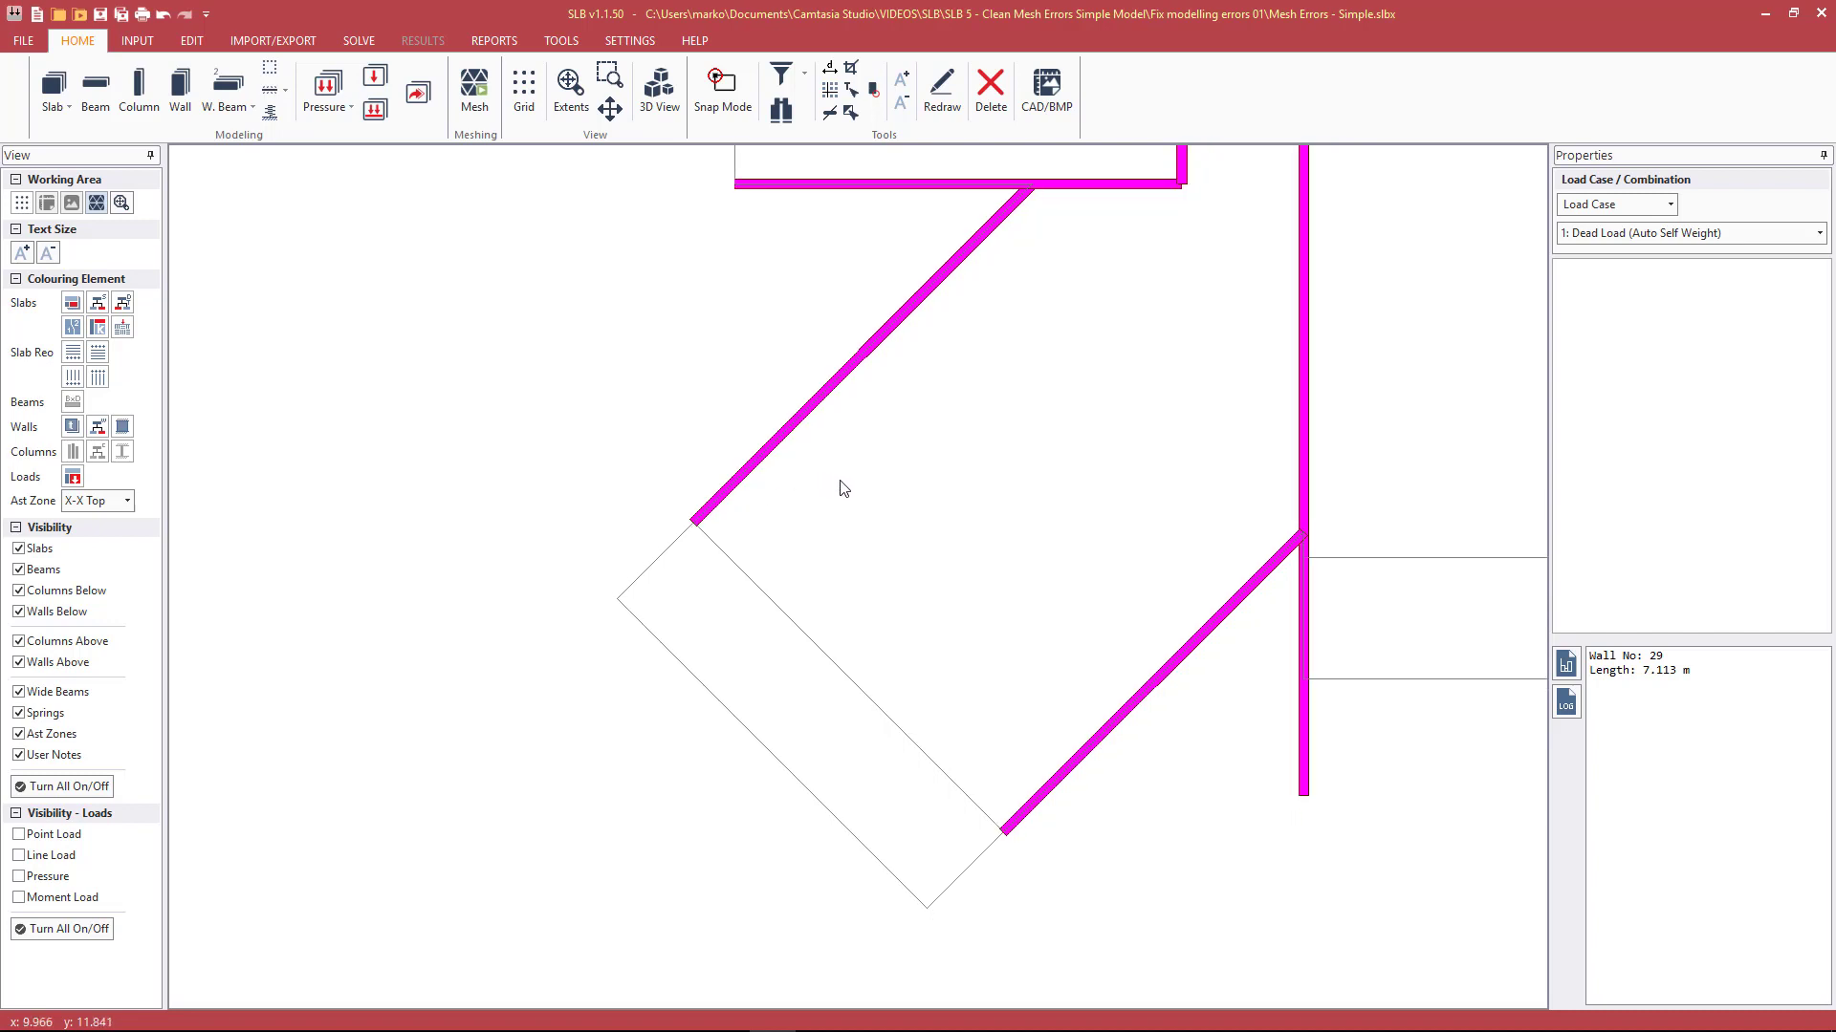
# Step: Examine the rotated balcony's outline nodes against the ends of the diagonal walls
pyautogui.click(780, 614)
pyautogui.scroll(-1, 781, 612)
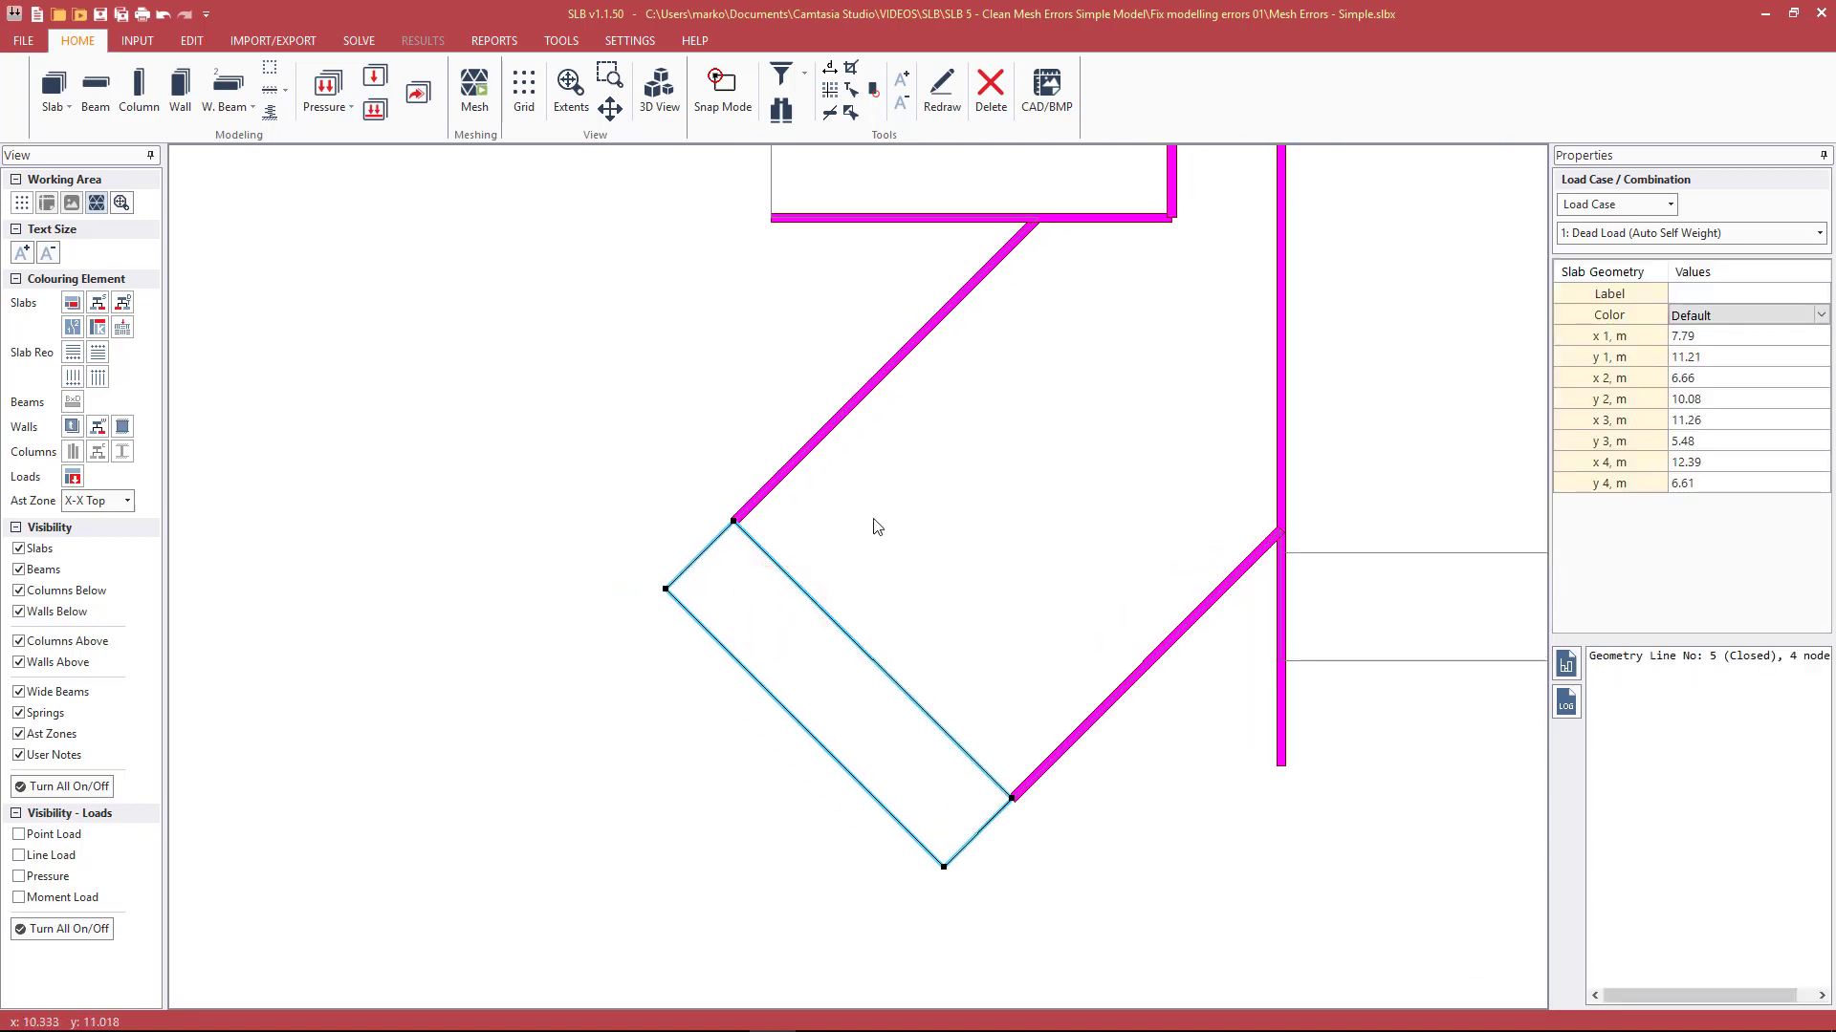
pyautogui.scroll(2, 735, 522)
pyautogui.scroll(-1, 749, 520)
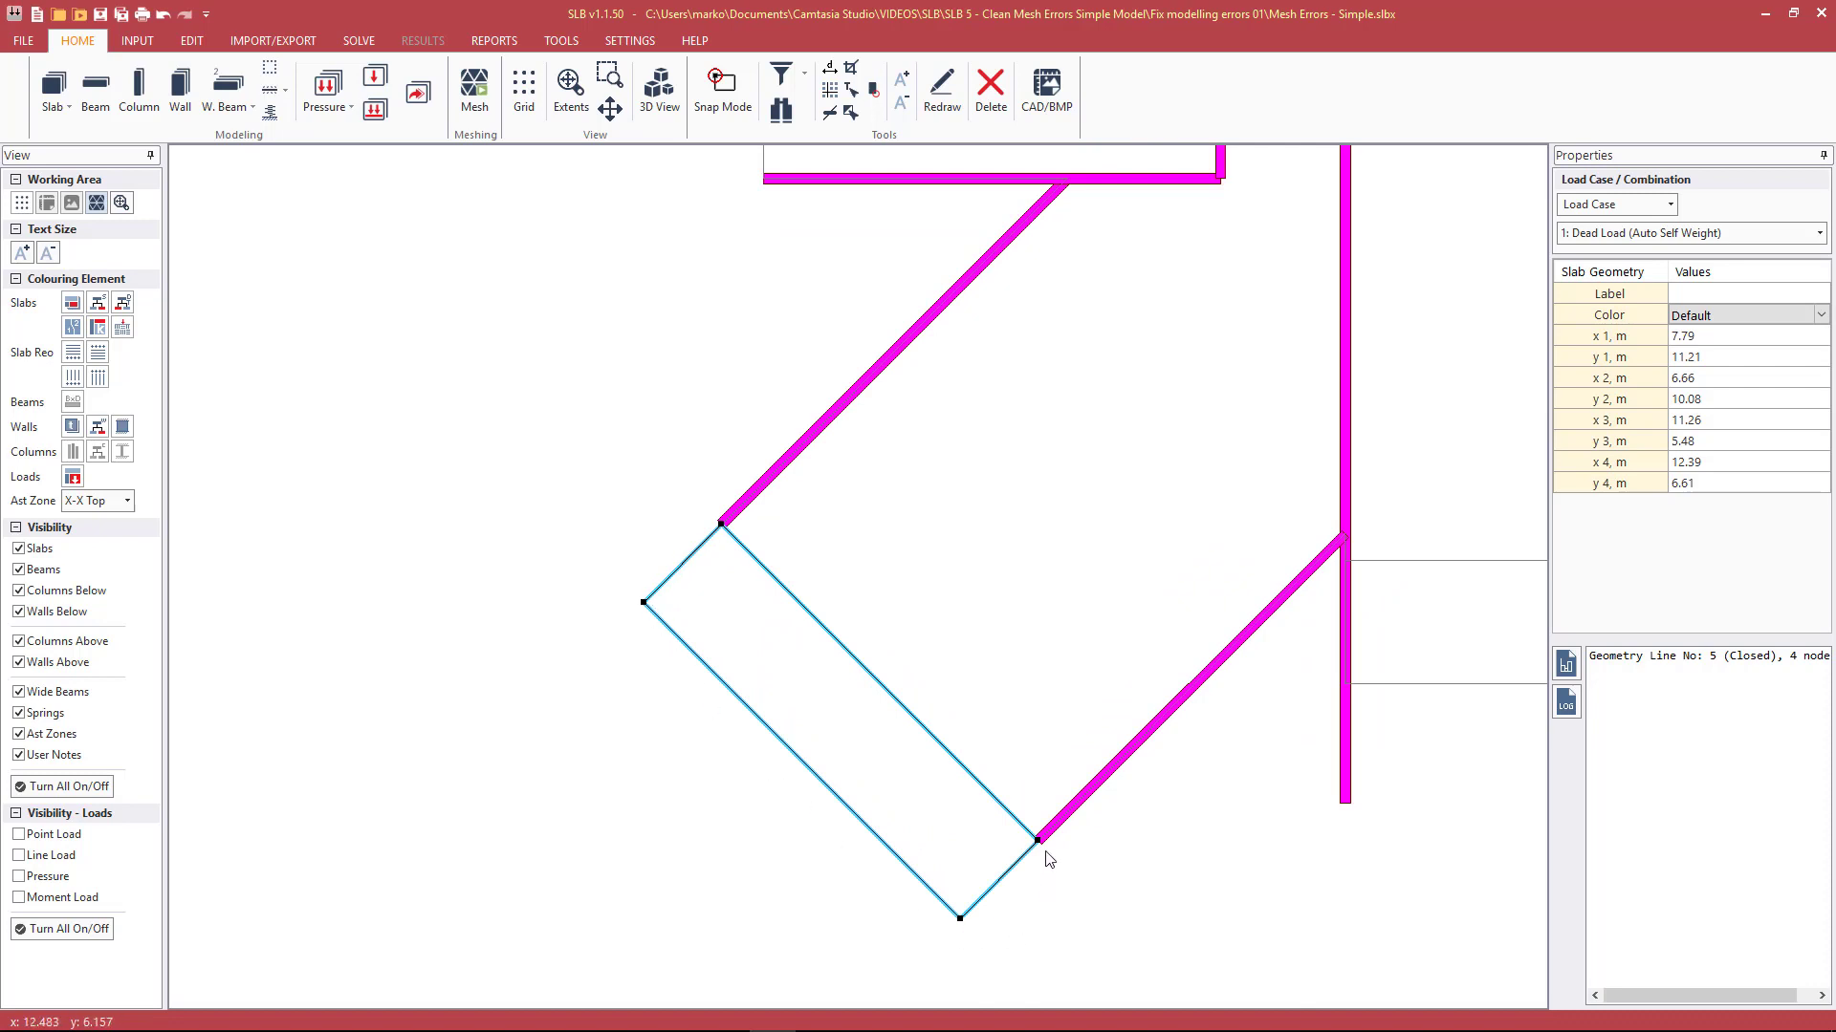
pyautogui.click(733, 508)
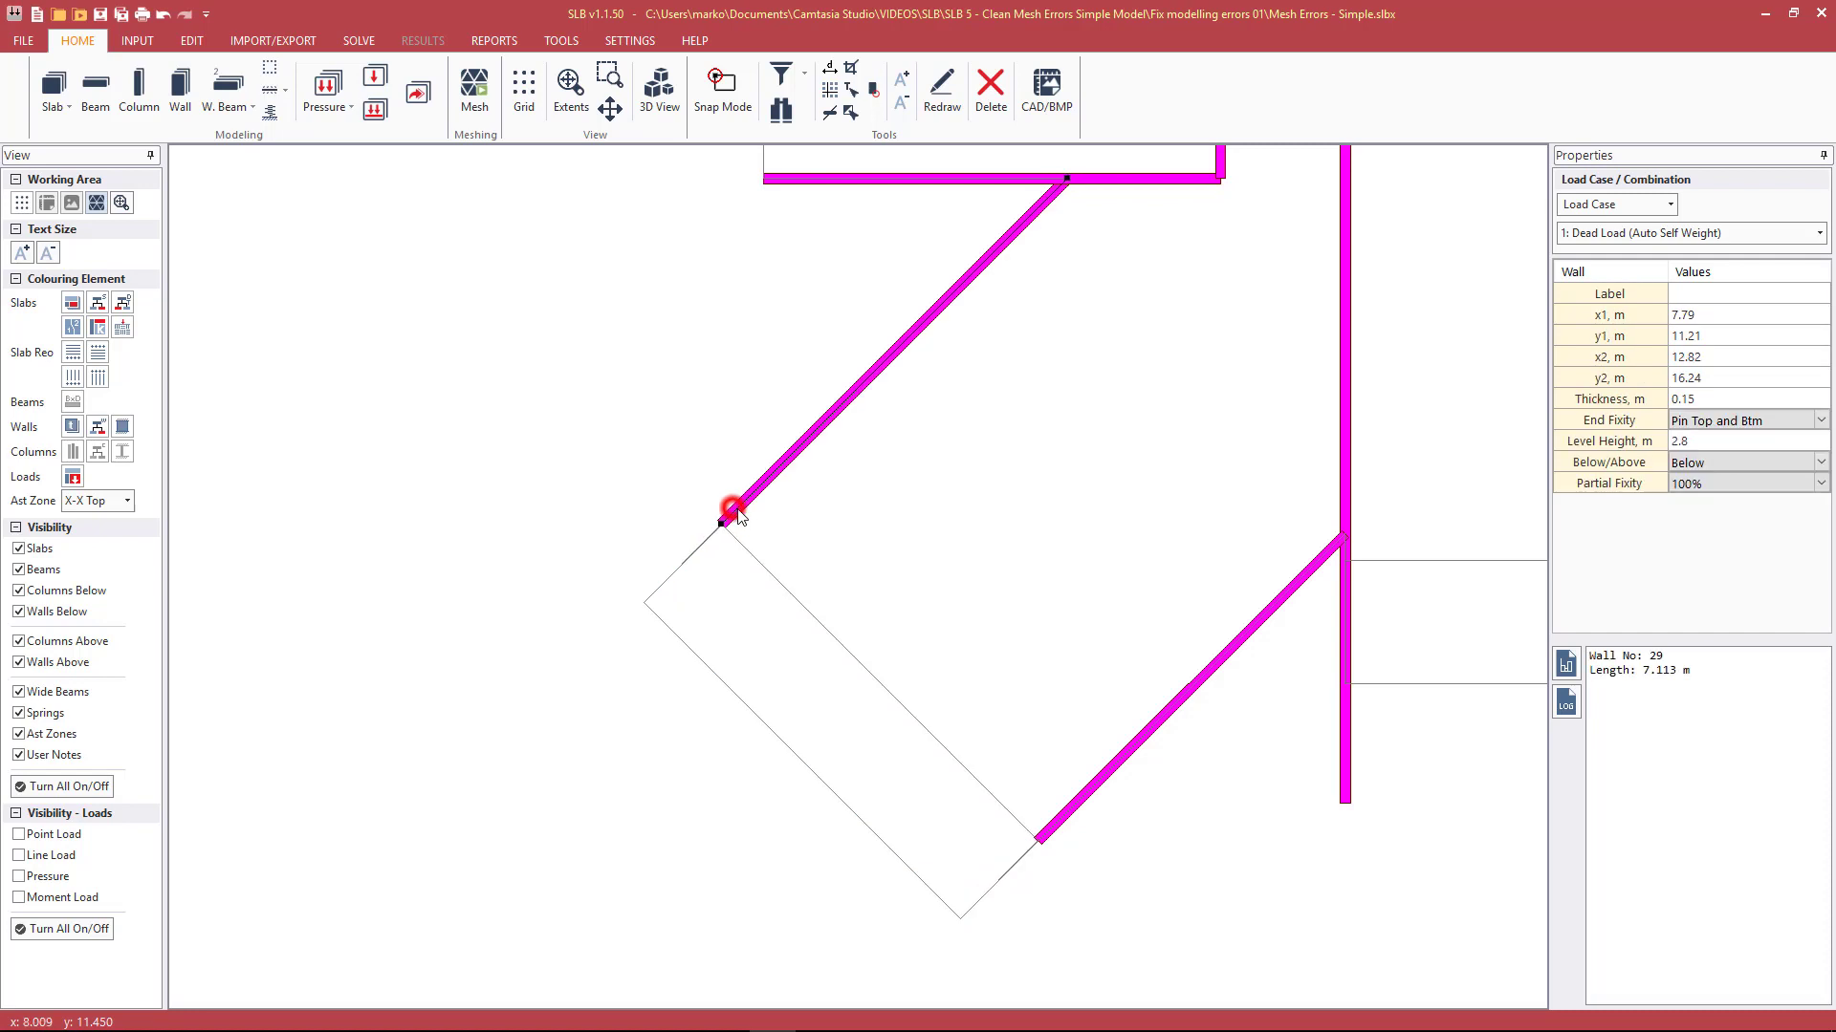
pyautogui.click(741, 546)
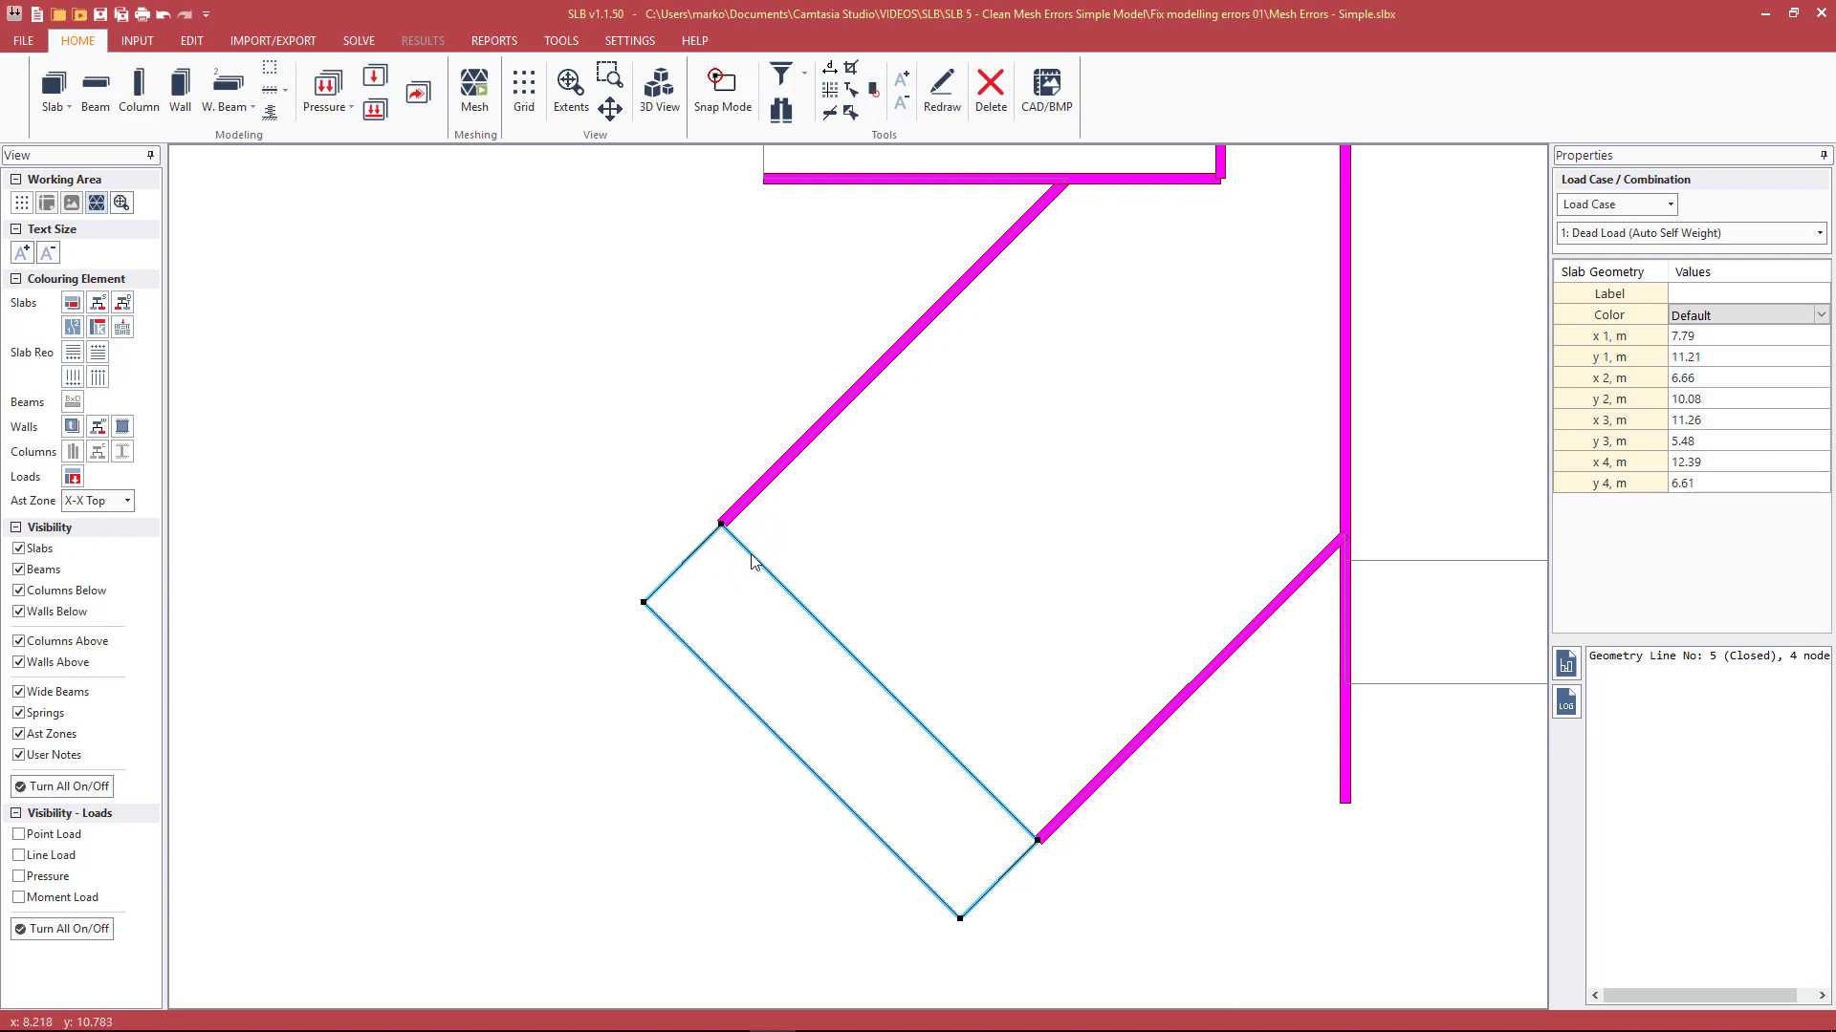
pyautogui.click(876, 507)
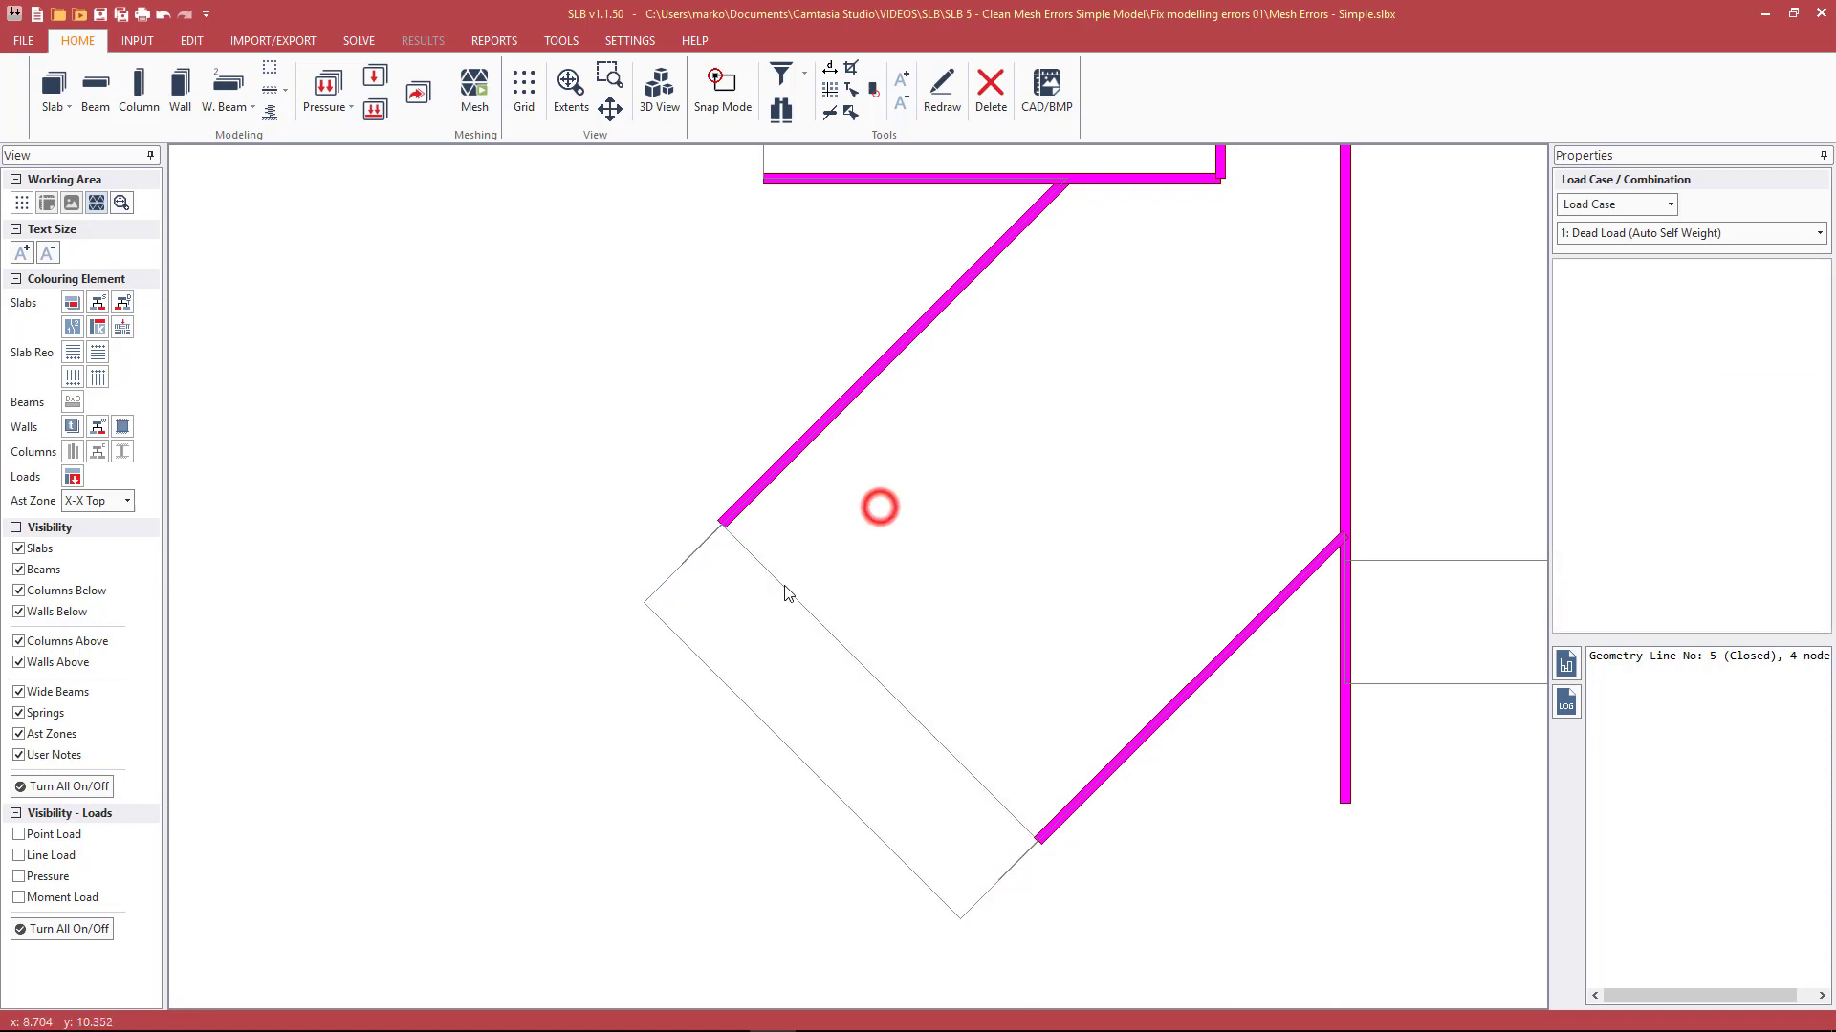
# Step: Explode the rotated balcony's closed outline into separate lines
pyautogui.click(783, 588)
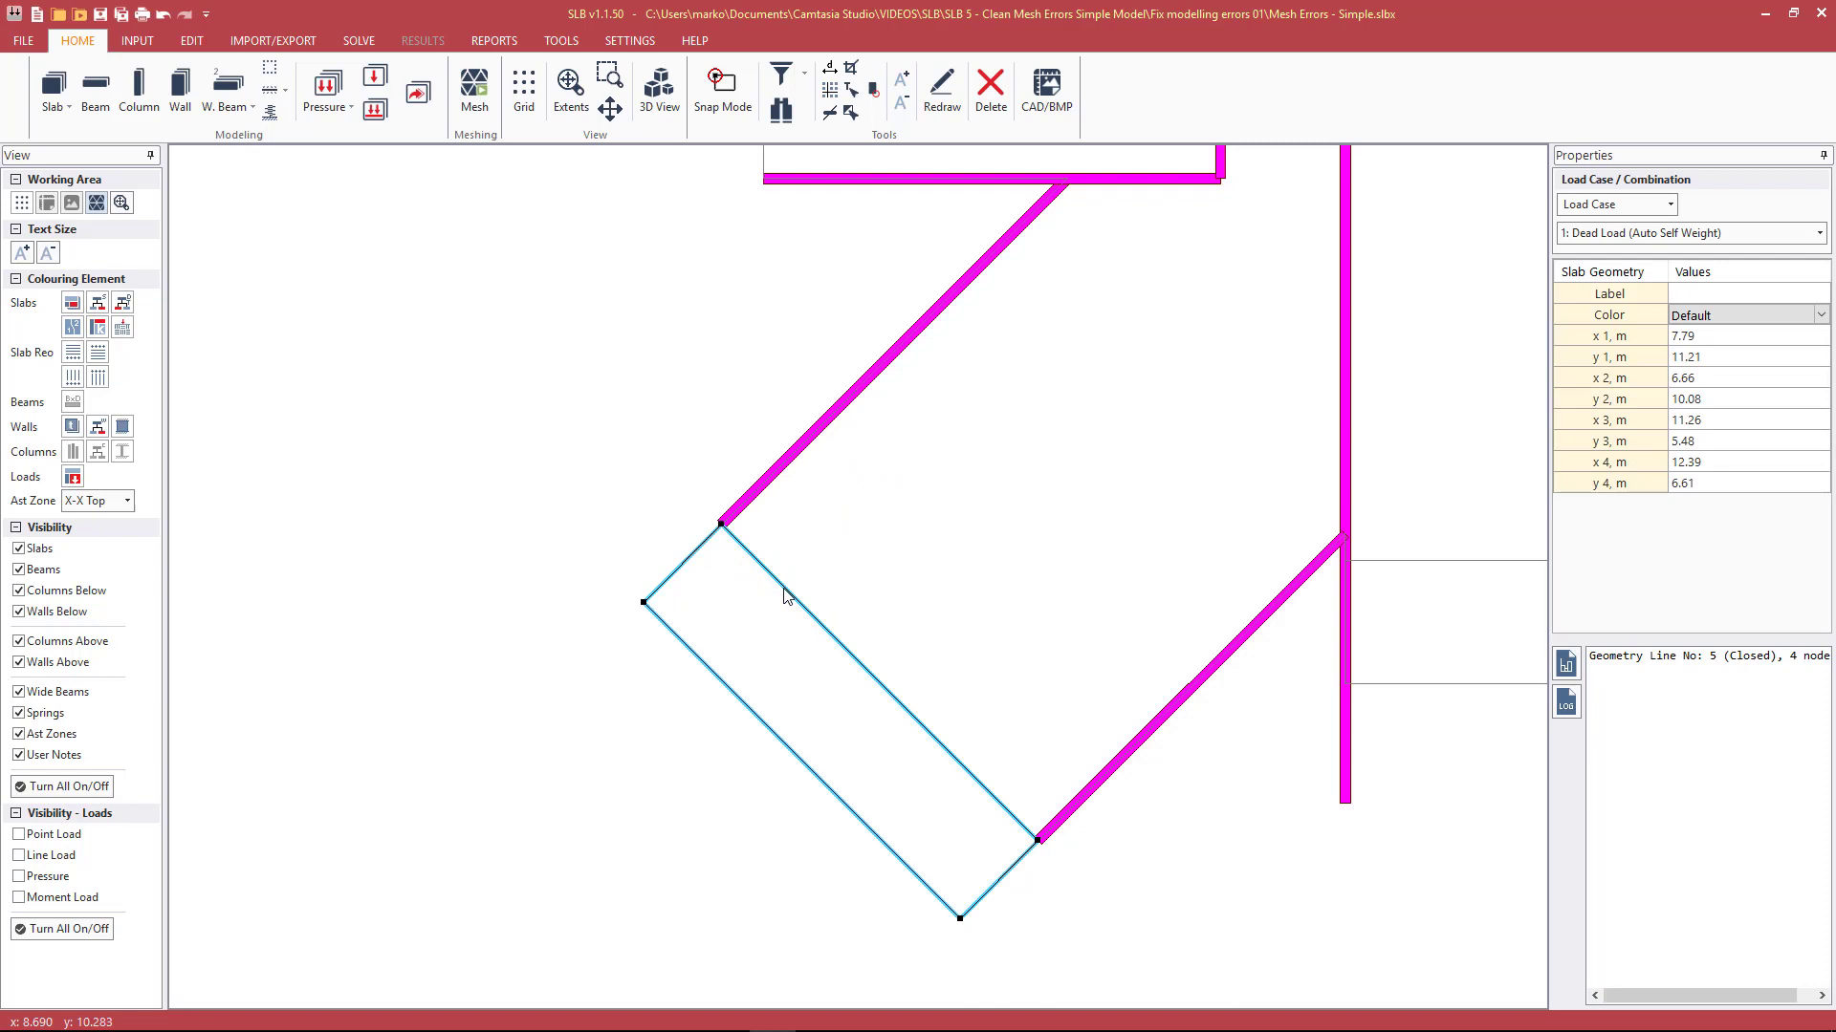
pyautogui.rightClick(785, 594)
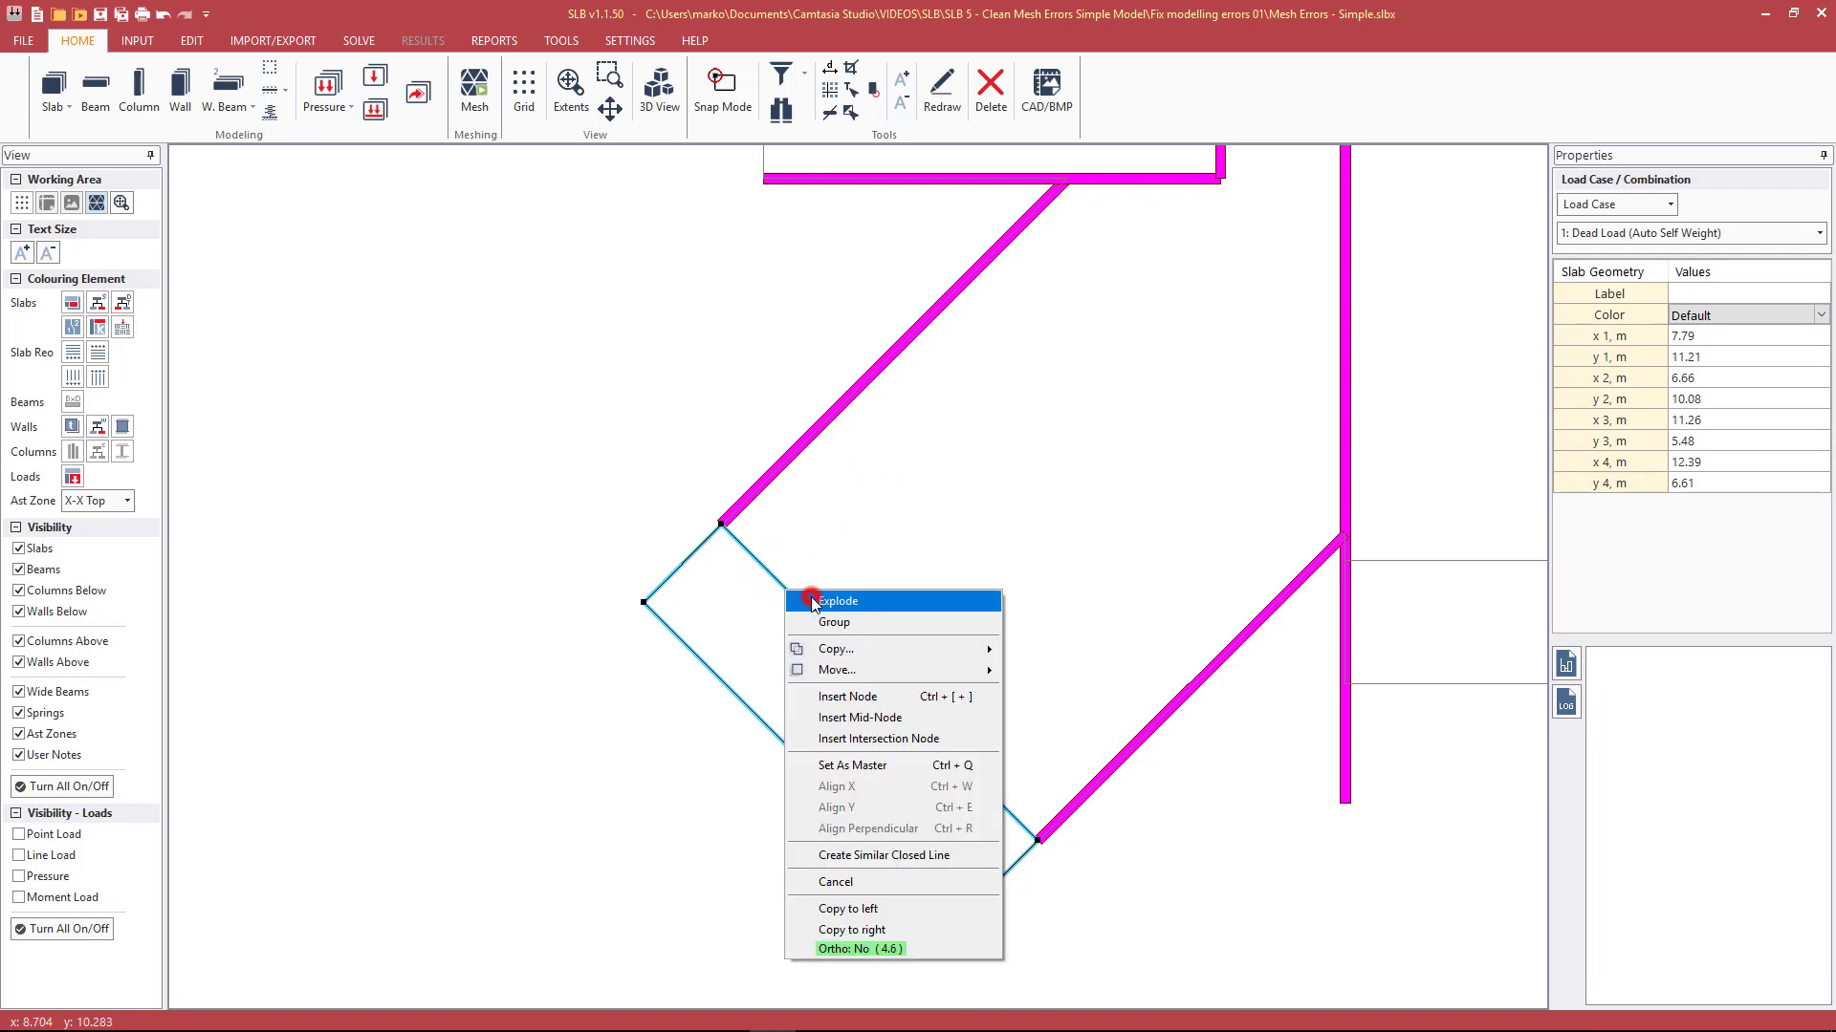
pyautogui.click(817, 602)
pyautogui.click(949, 587)
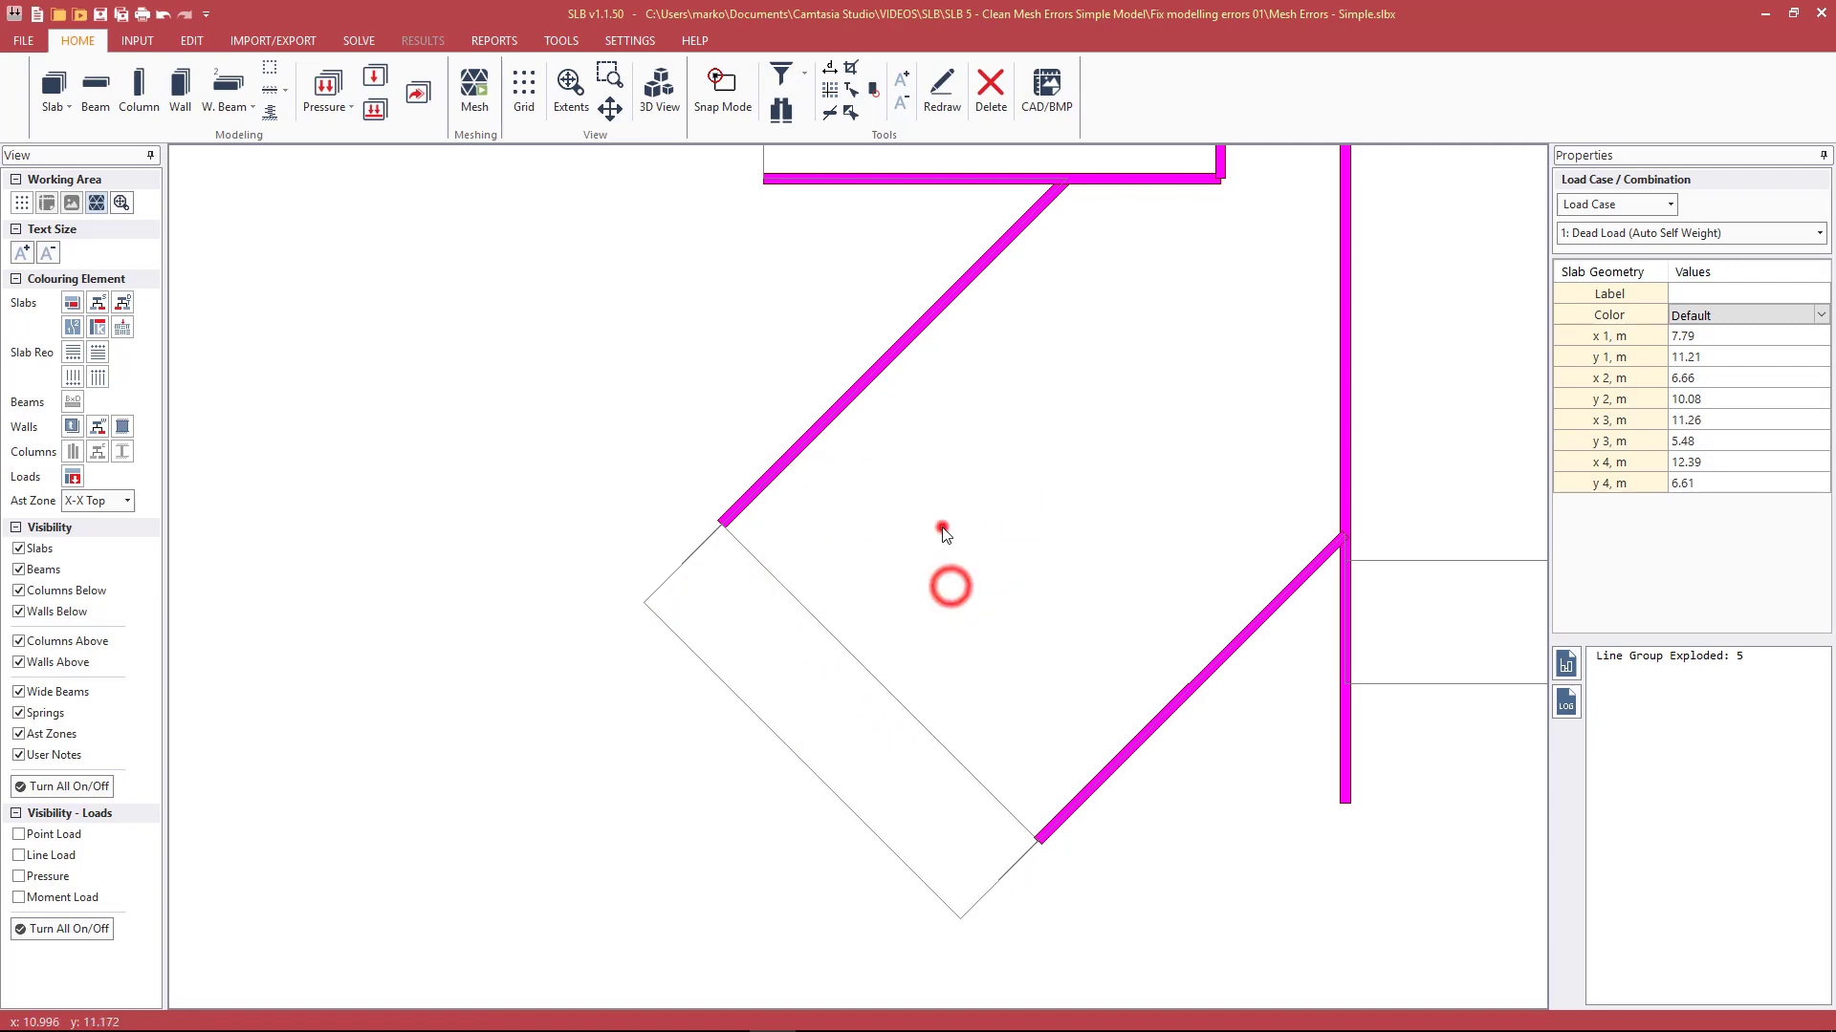
# Step: Delete the rotated balcony's two short sides and its outer long side, keeping the inner line between the diagonal walls
pyautogui.click(695, 552)
pyautogui.press('Delete')
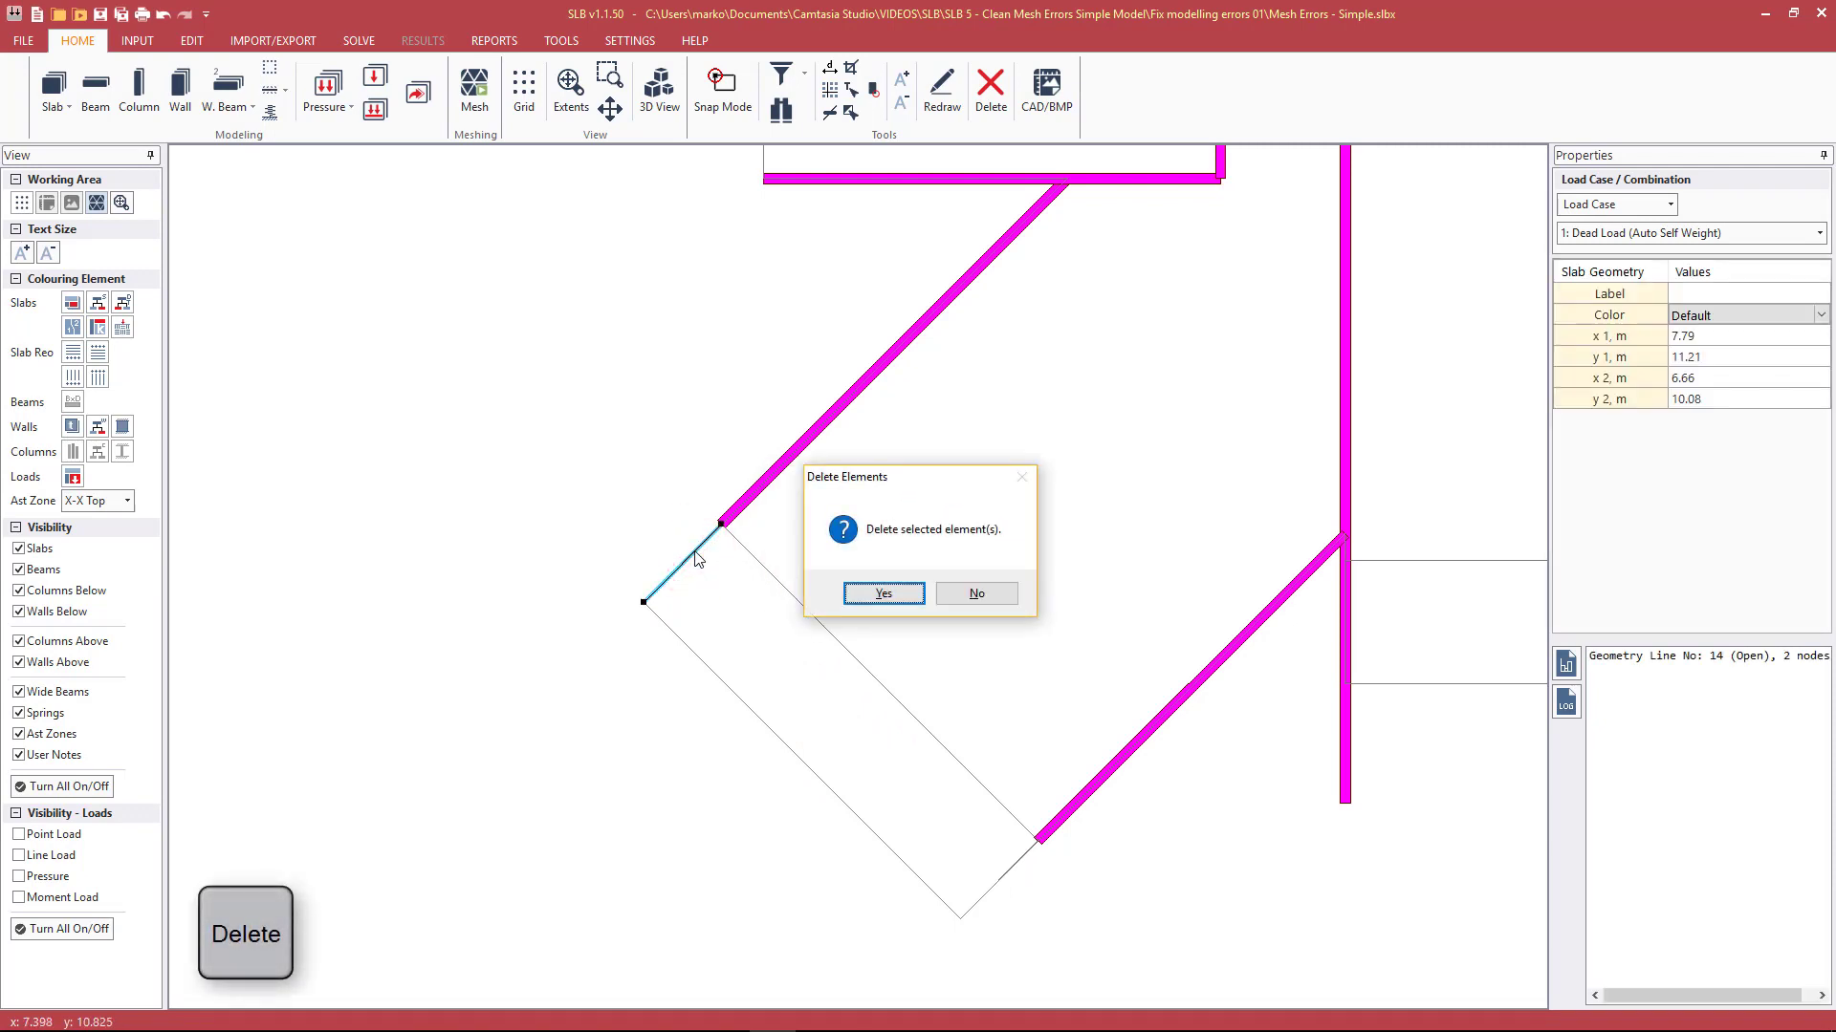
pyautogui.press('Return')
pyautogui.click(690, 651)
pyautogui.press('Delete')
pyautogui.press('Return')
pyautogui.click(1015, 862)
pyautogui.press('Delete')
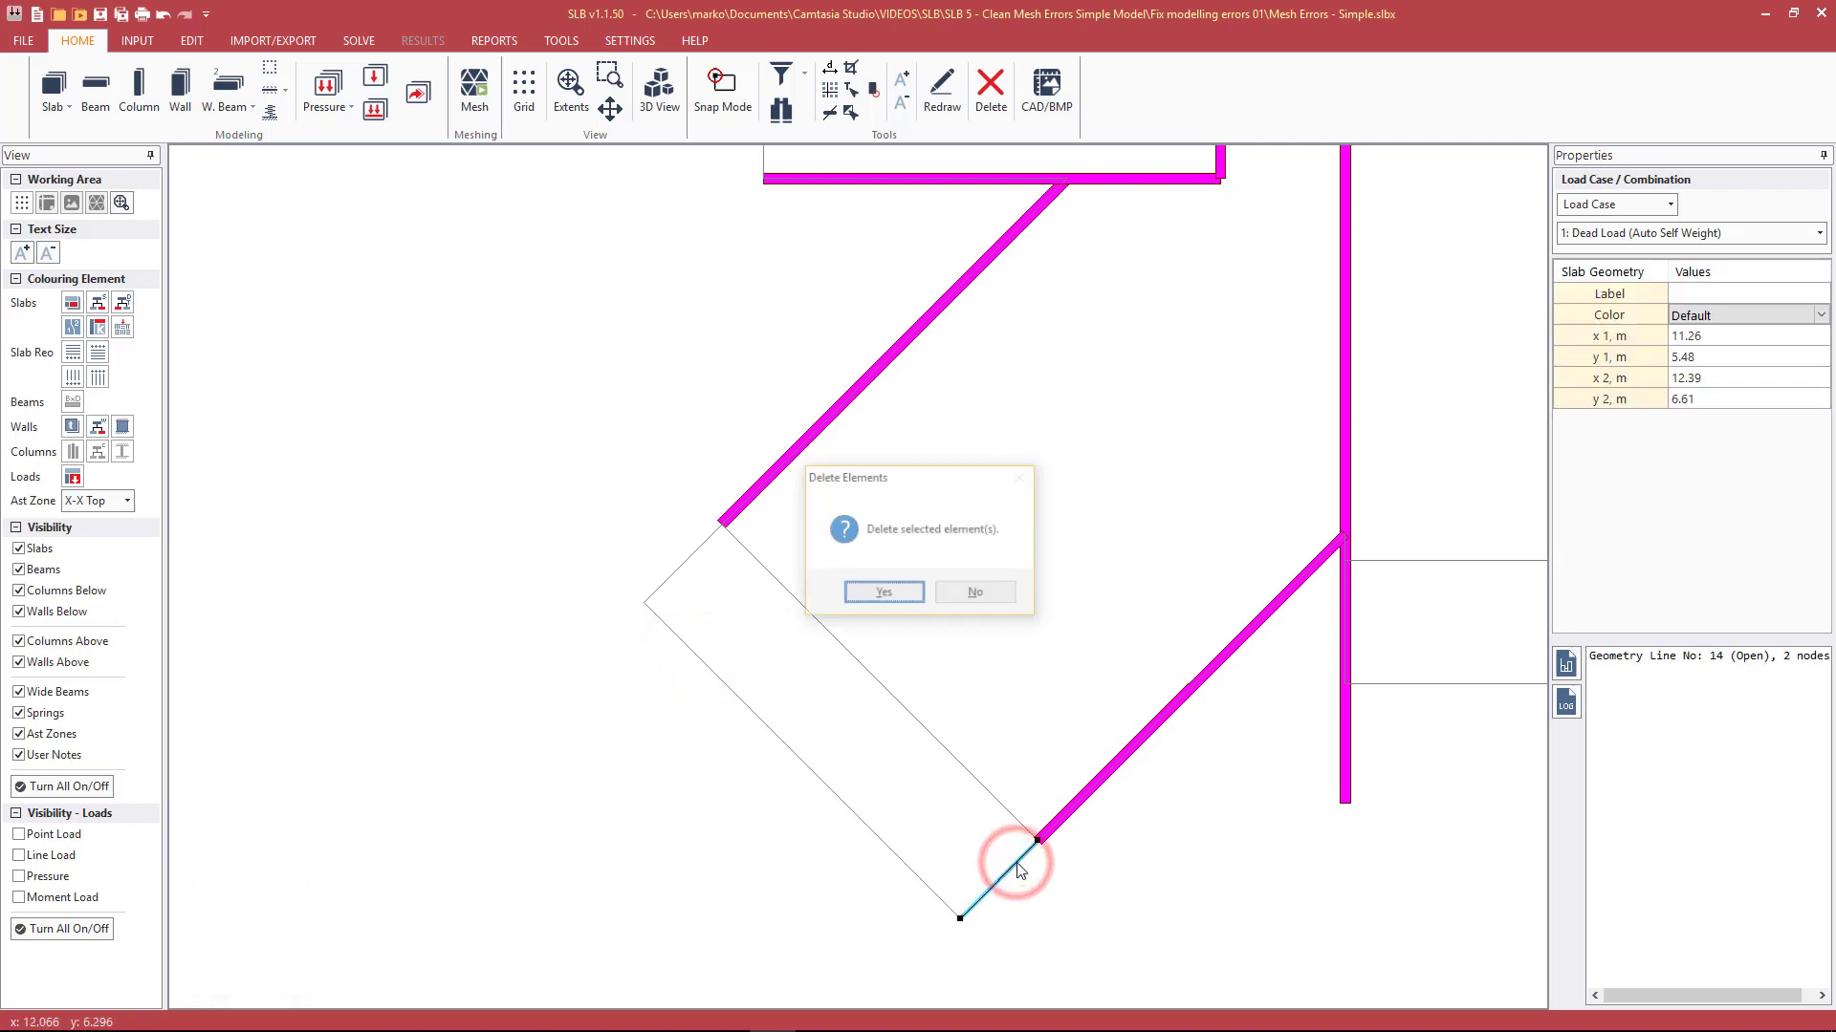
pyautogui.press('Return')
# Step: Compare the main slab outline with the remaining inner balcony line and bring up the outline's editing options
pyautogui.click(734, 512)
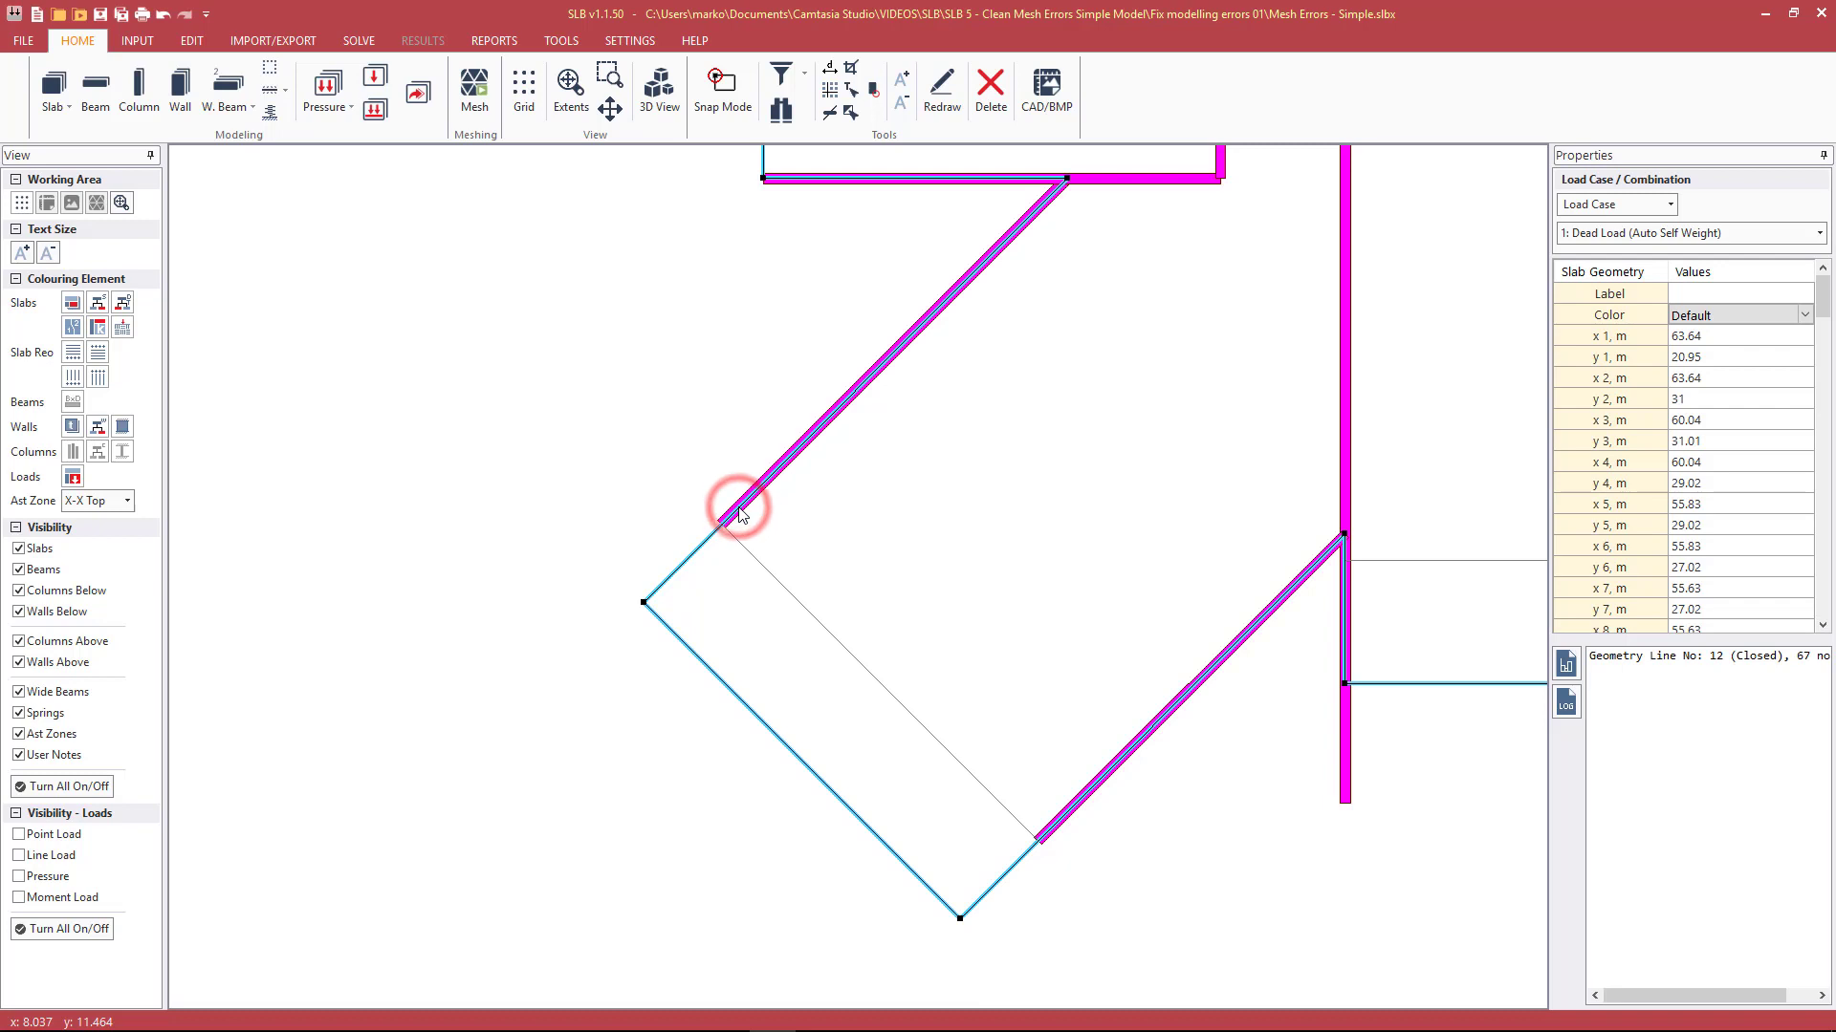
pyautogui.click(765, 570)
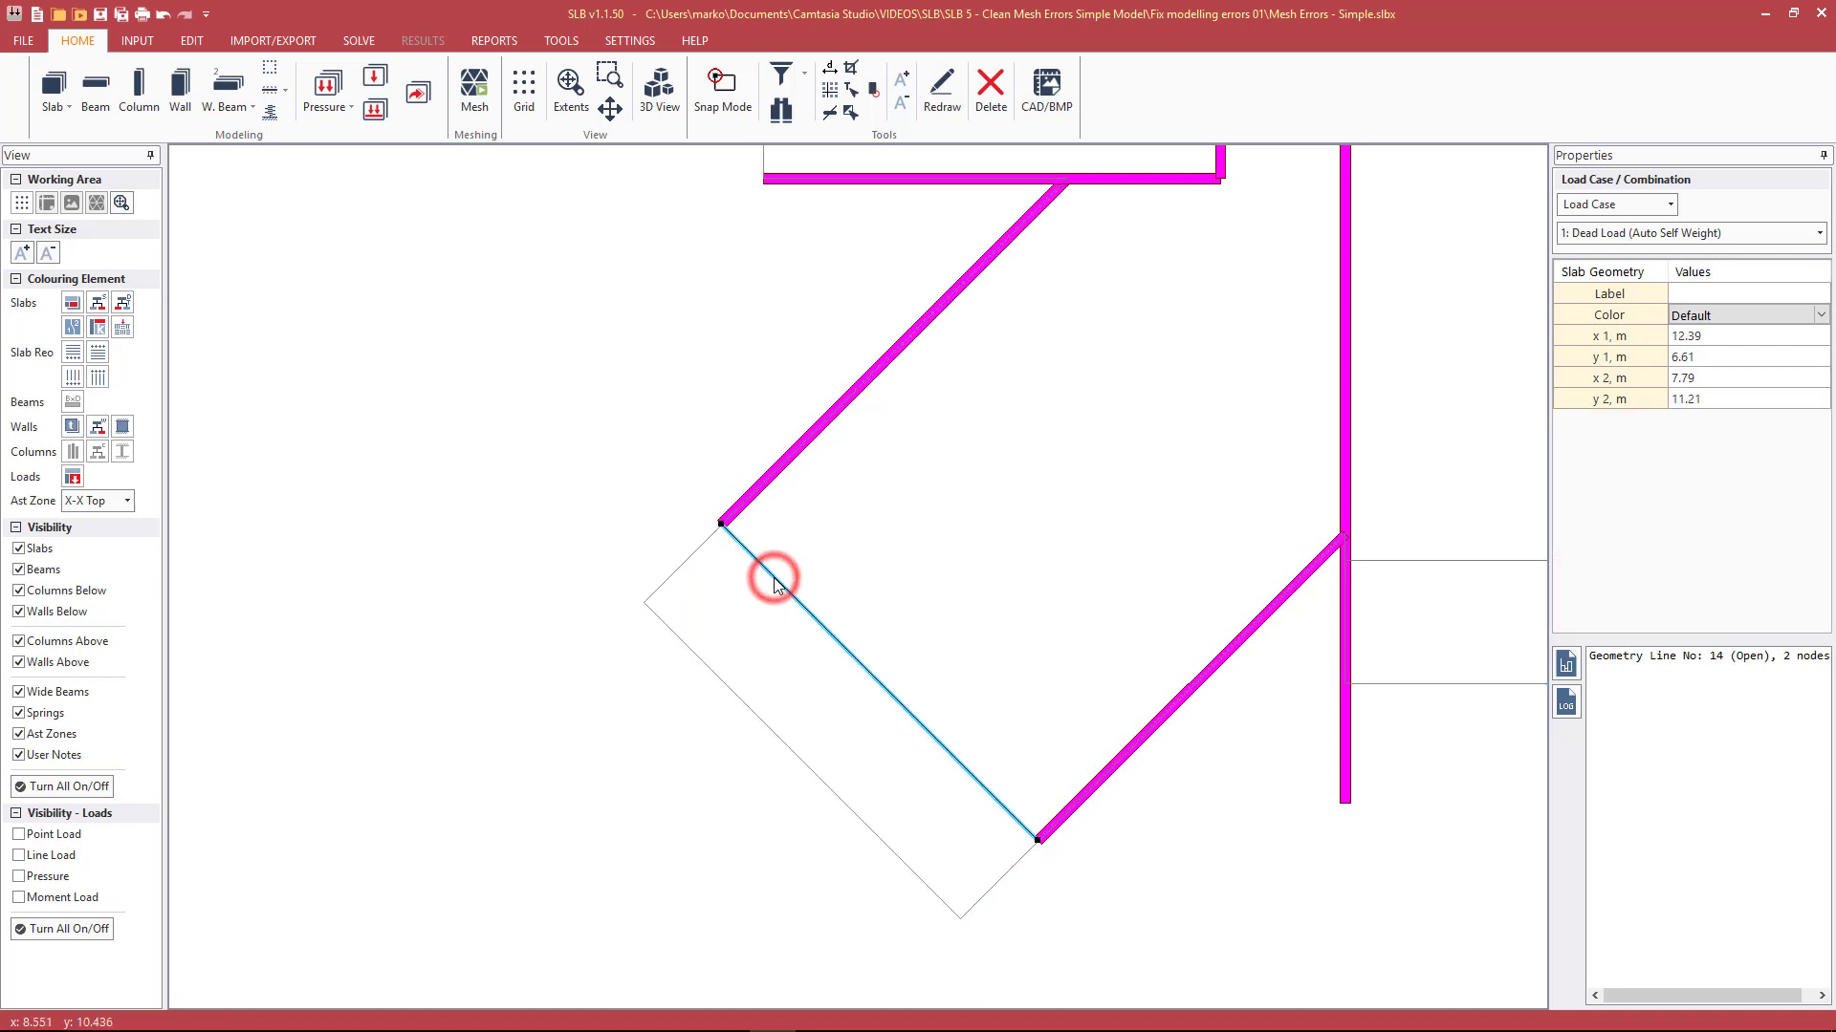
pyautogui.click(1065, 822)
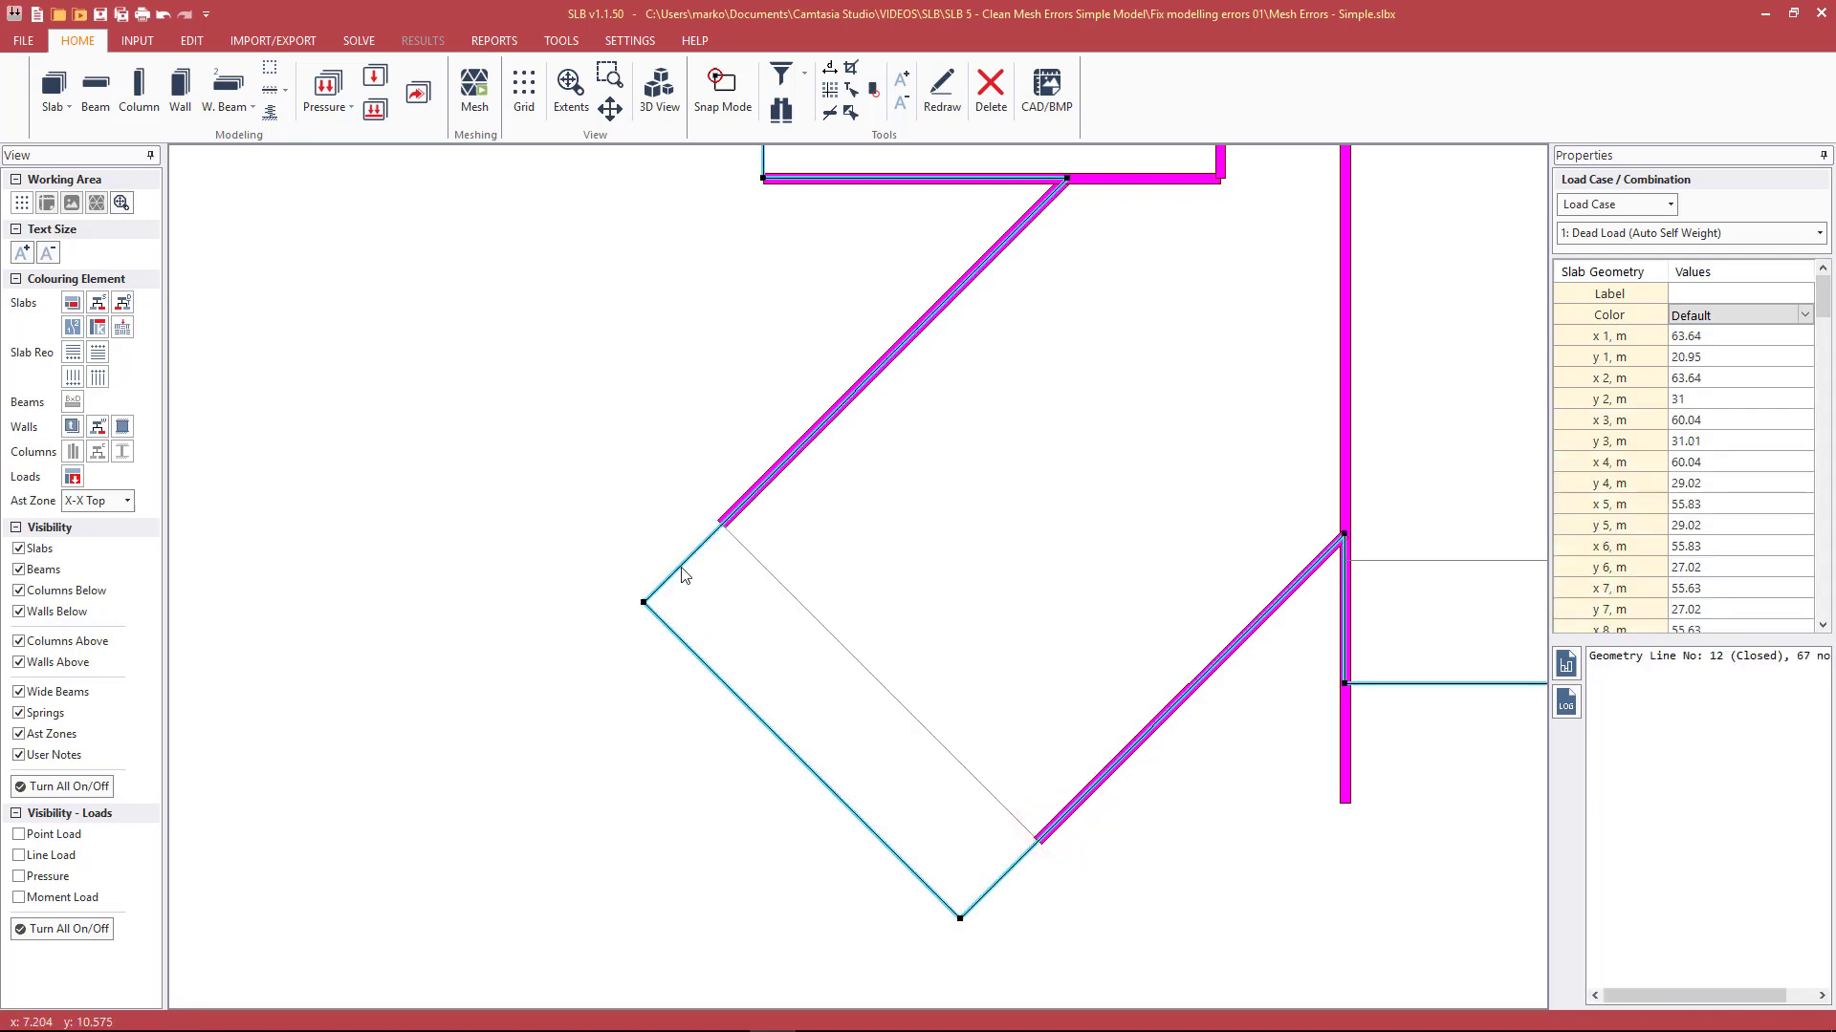
pyautogui.rightClick(689, 651)
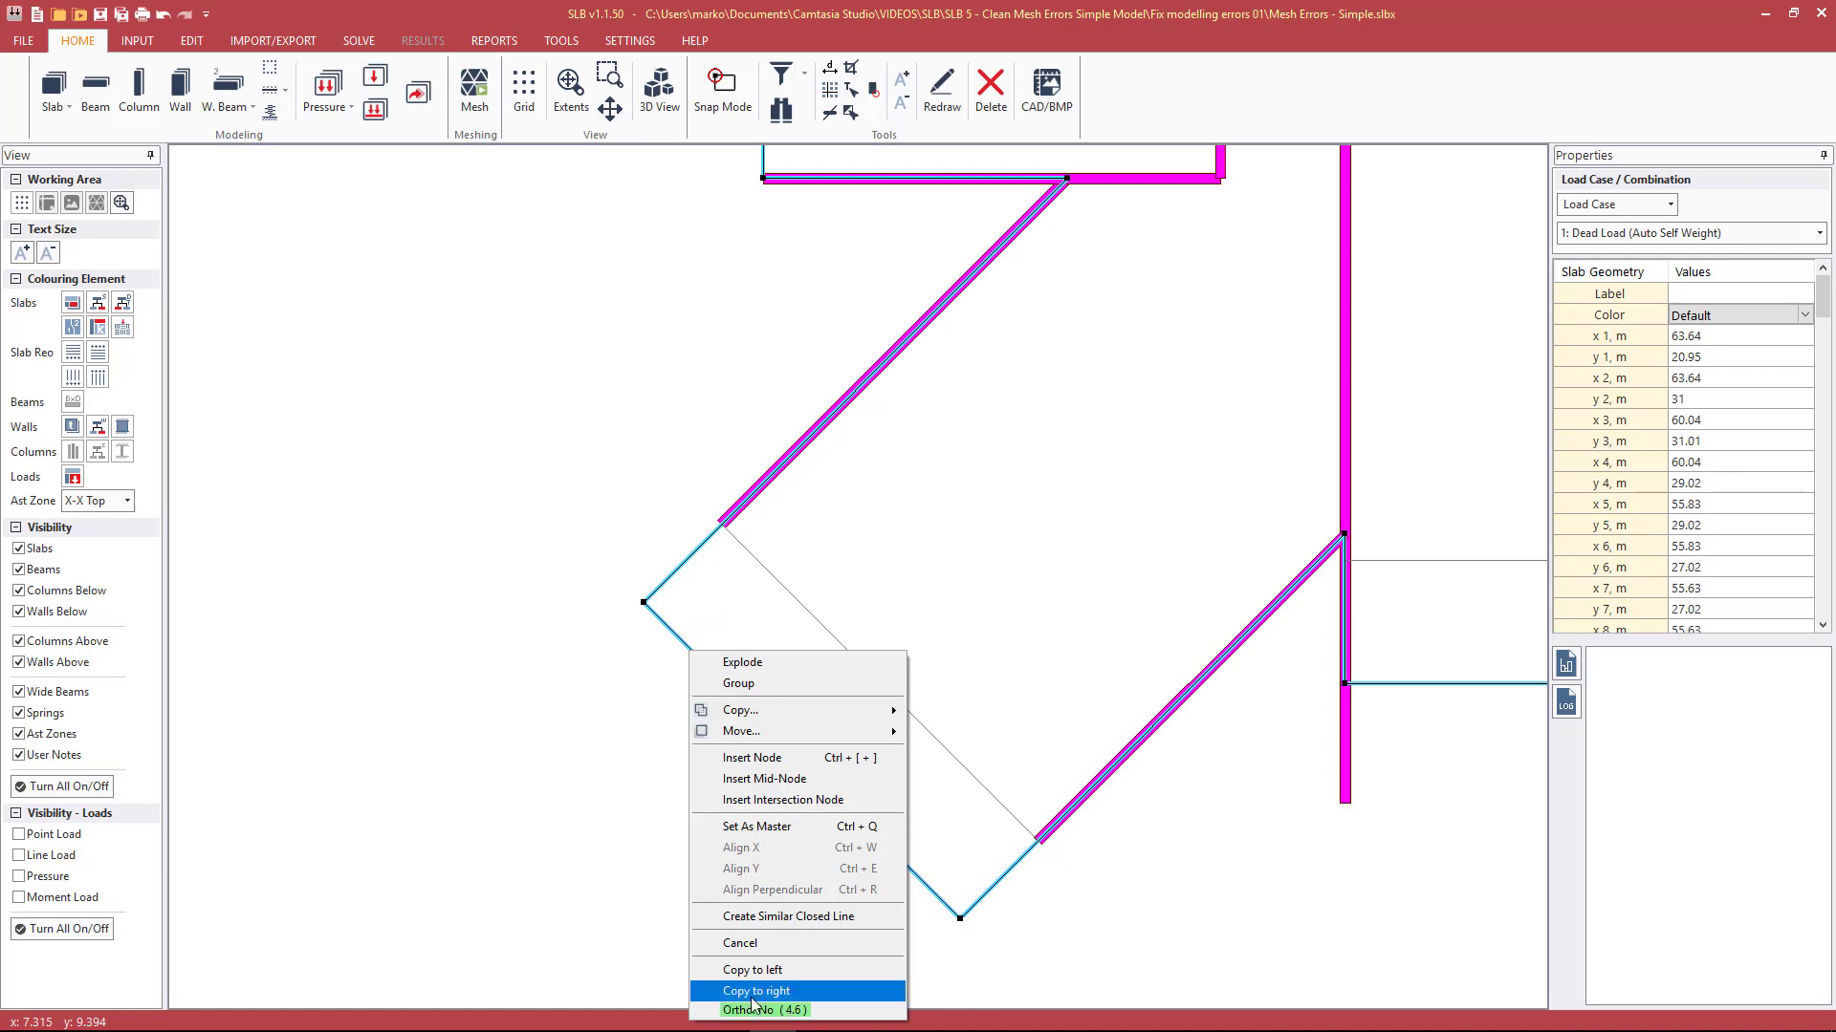
pyautogui.click(803, 516)
# Step: Insert a node on the main slab outline at the upper diagonal wall's free end and snap it to the wall's end node
pyautogui.scroll(3, 726, 523)
pyautogui.click(717, 524)
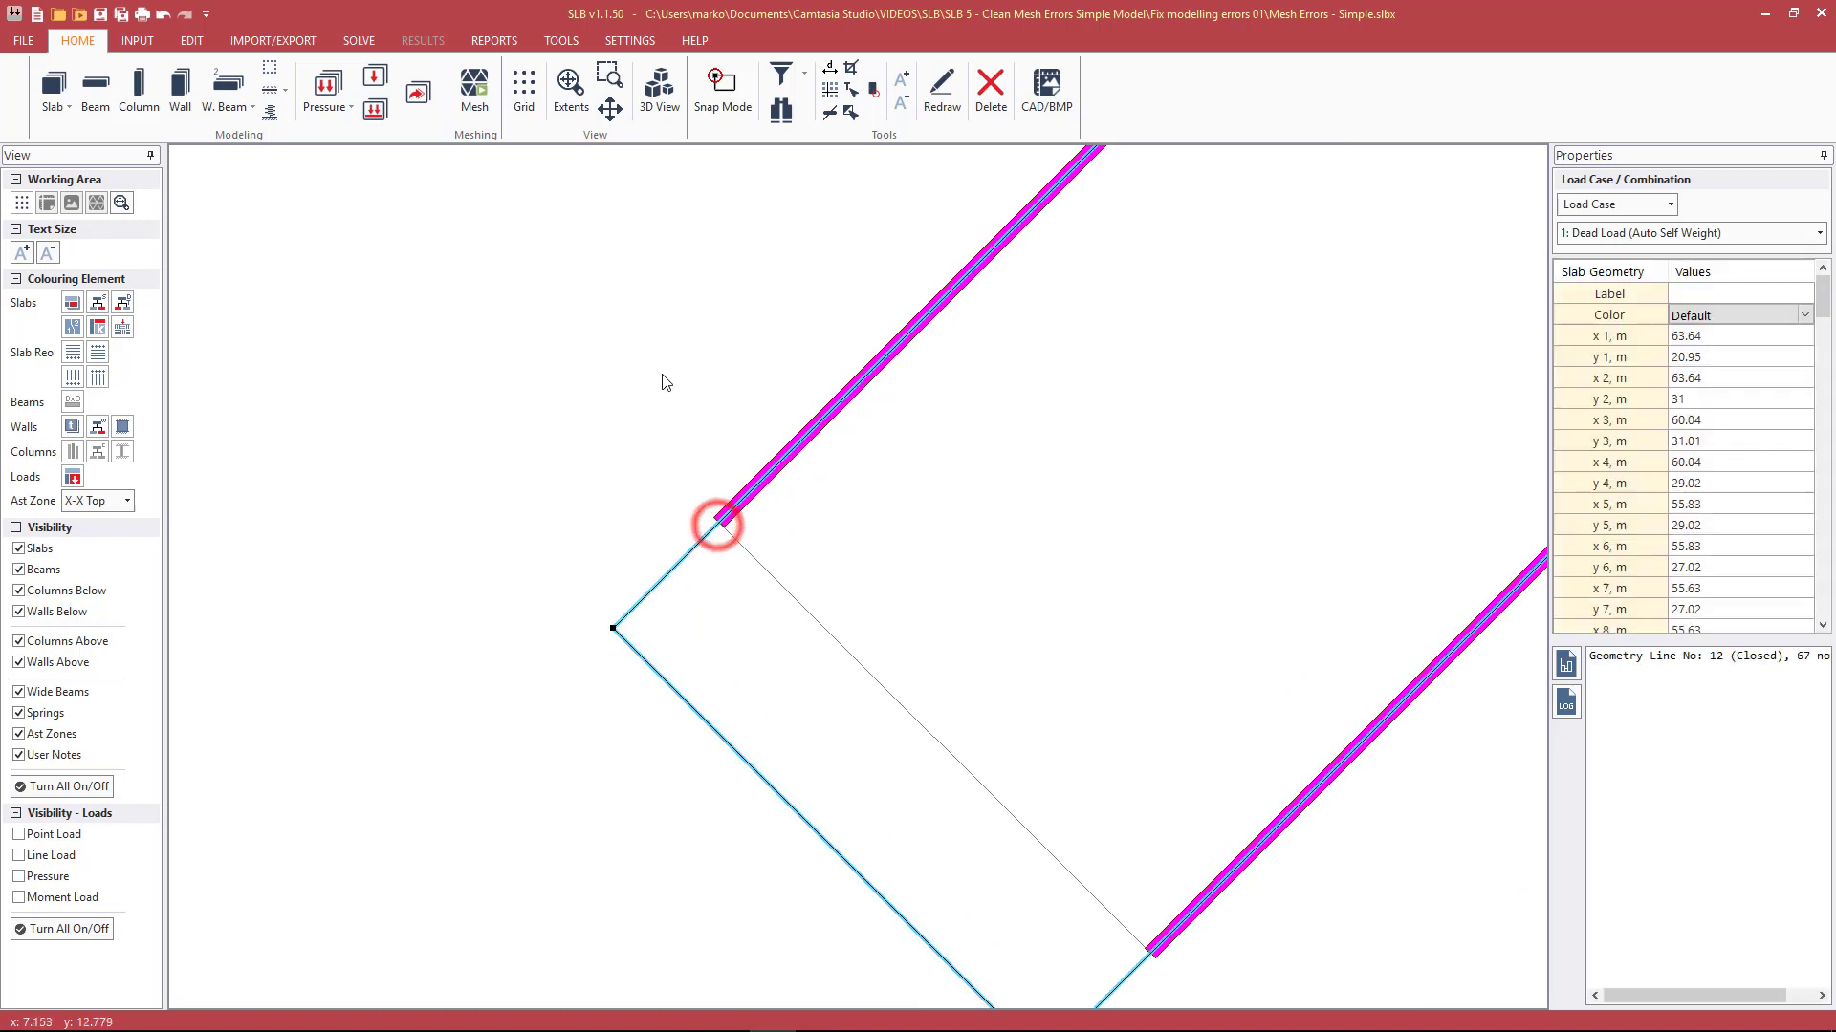
pyautogui.scroll(-1, 669, 394)
pyautogui.scroll(2, 727, 505)
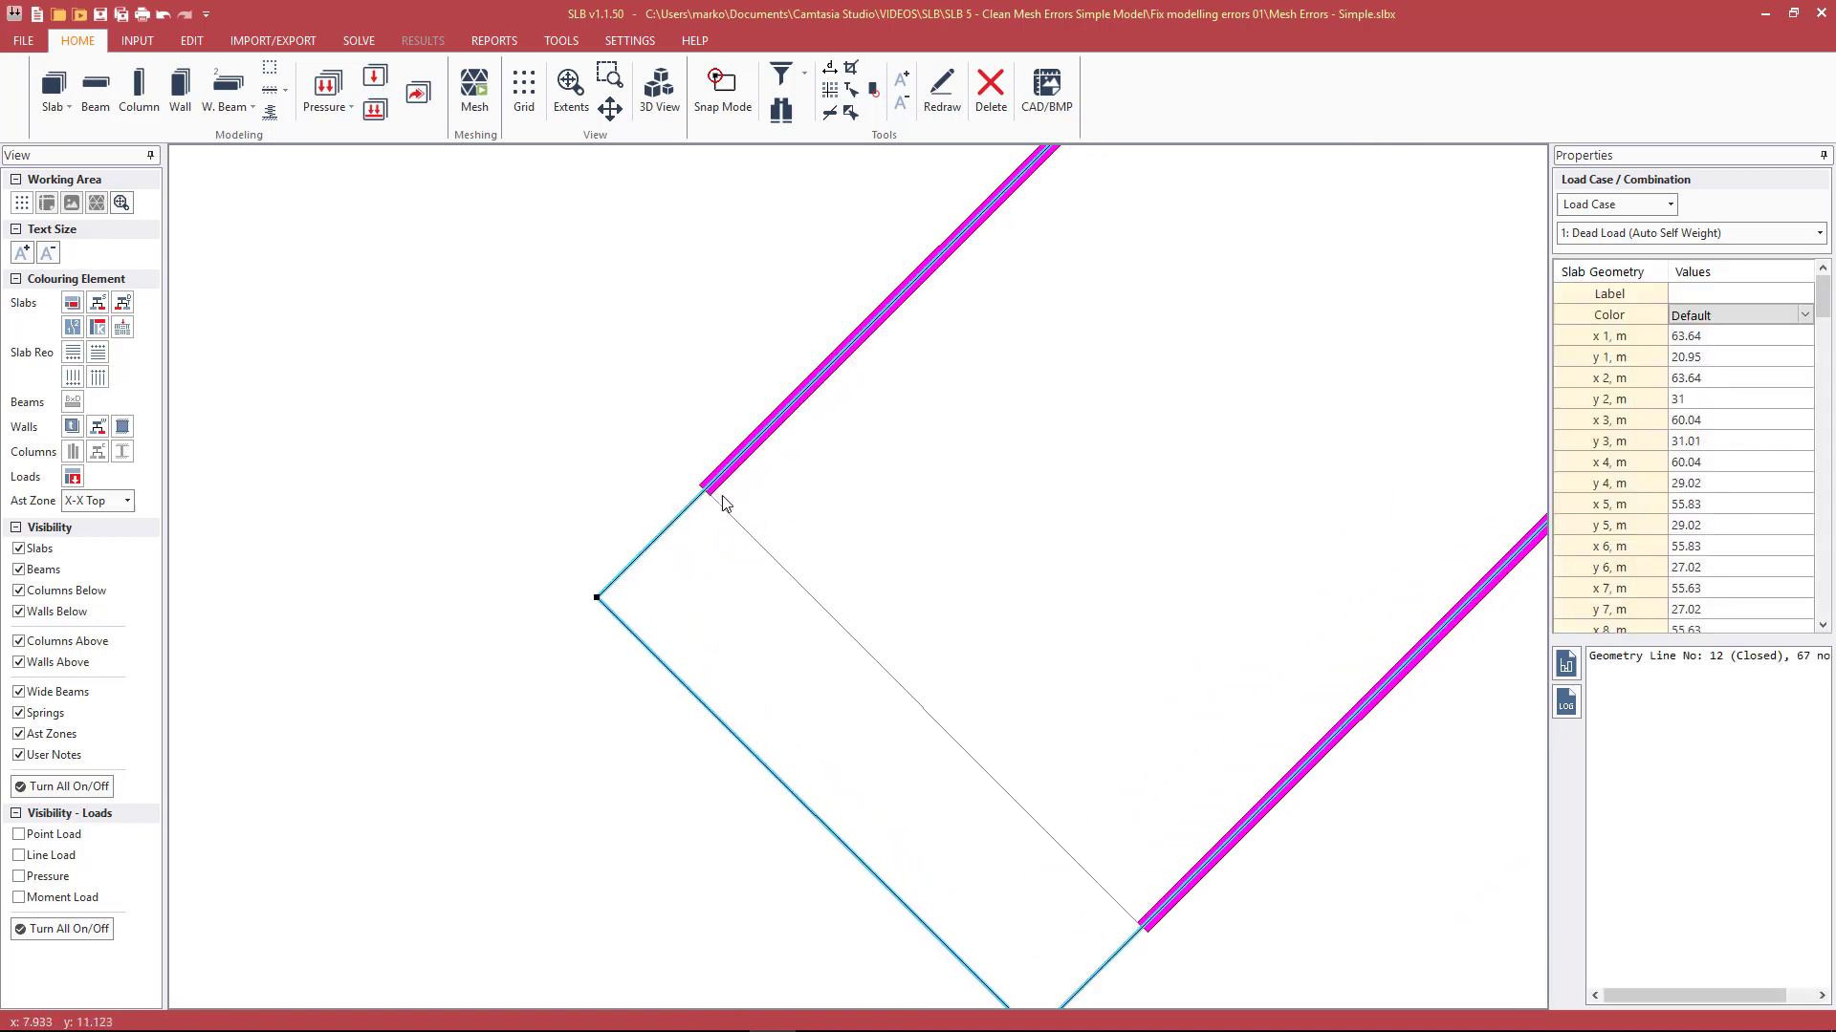
pyautogui.scroll(-4, 755, 513)
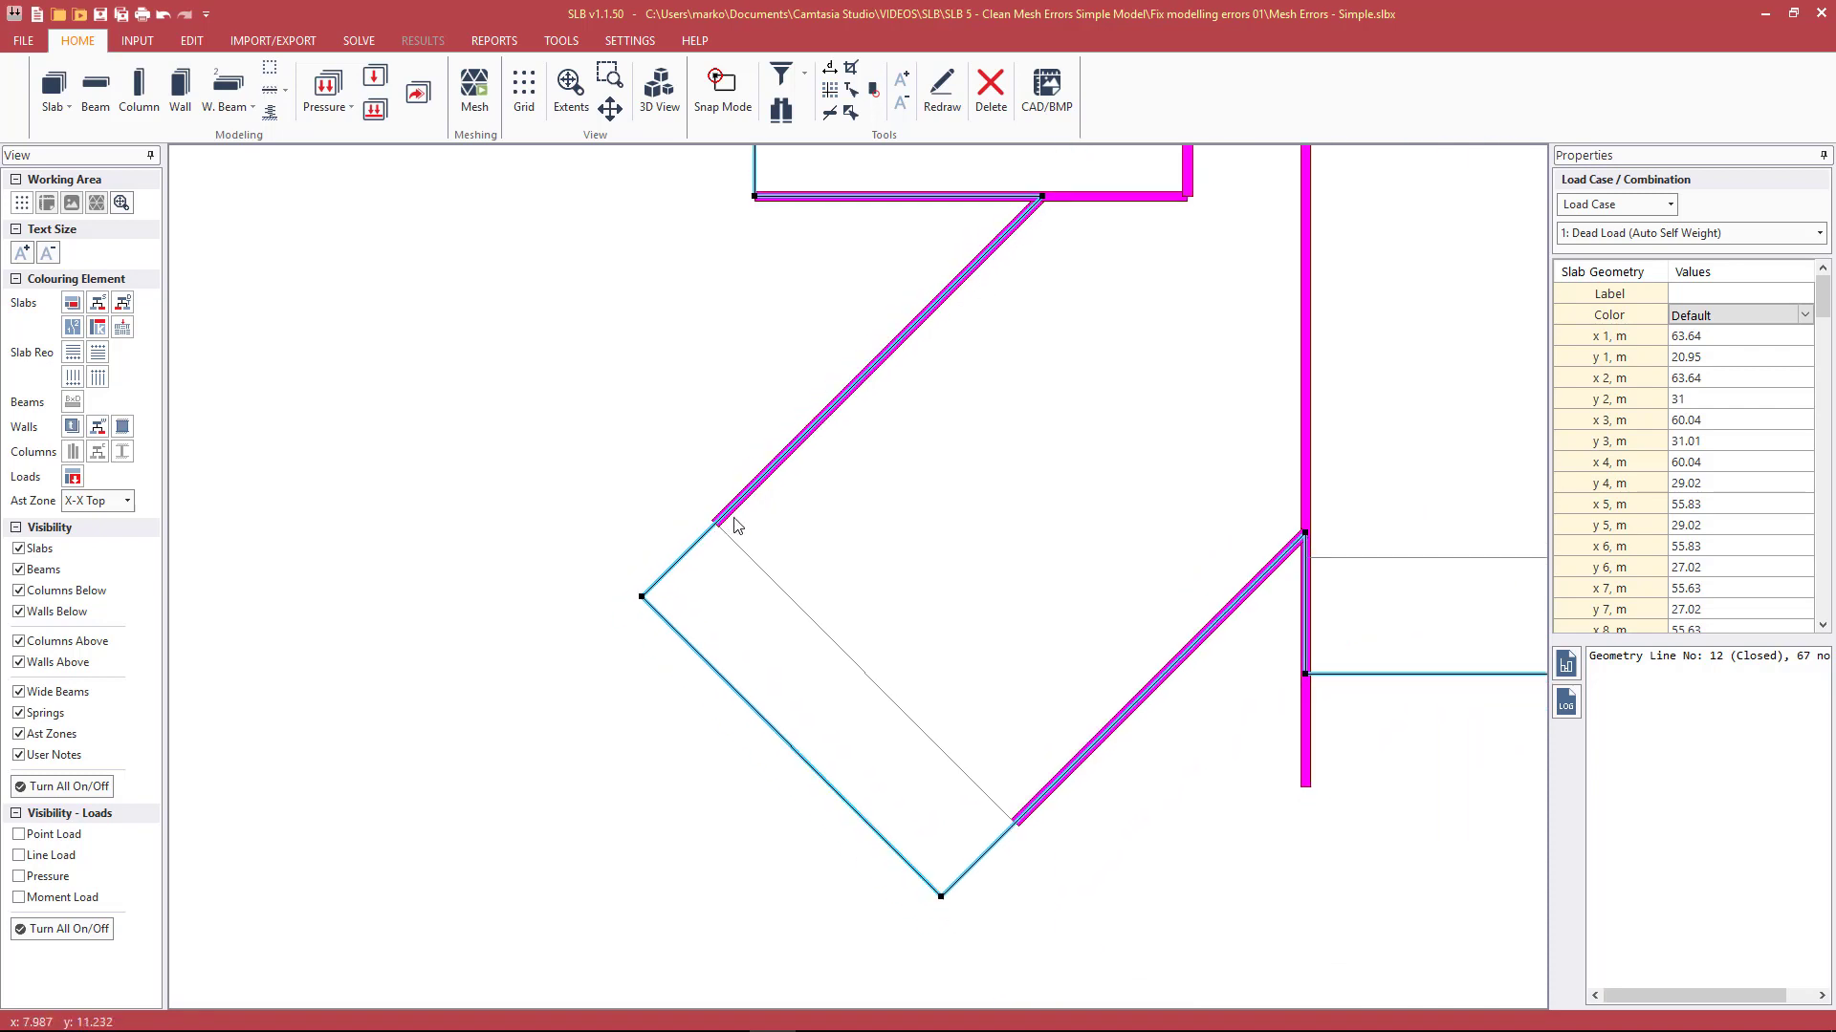
pyautogui.scroll(2, 745, 516)
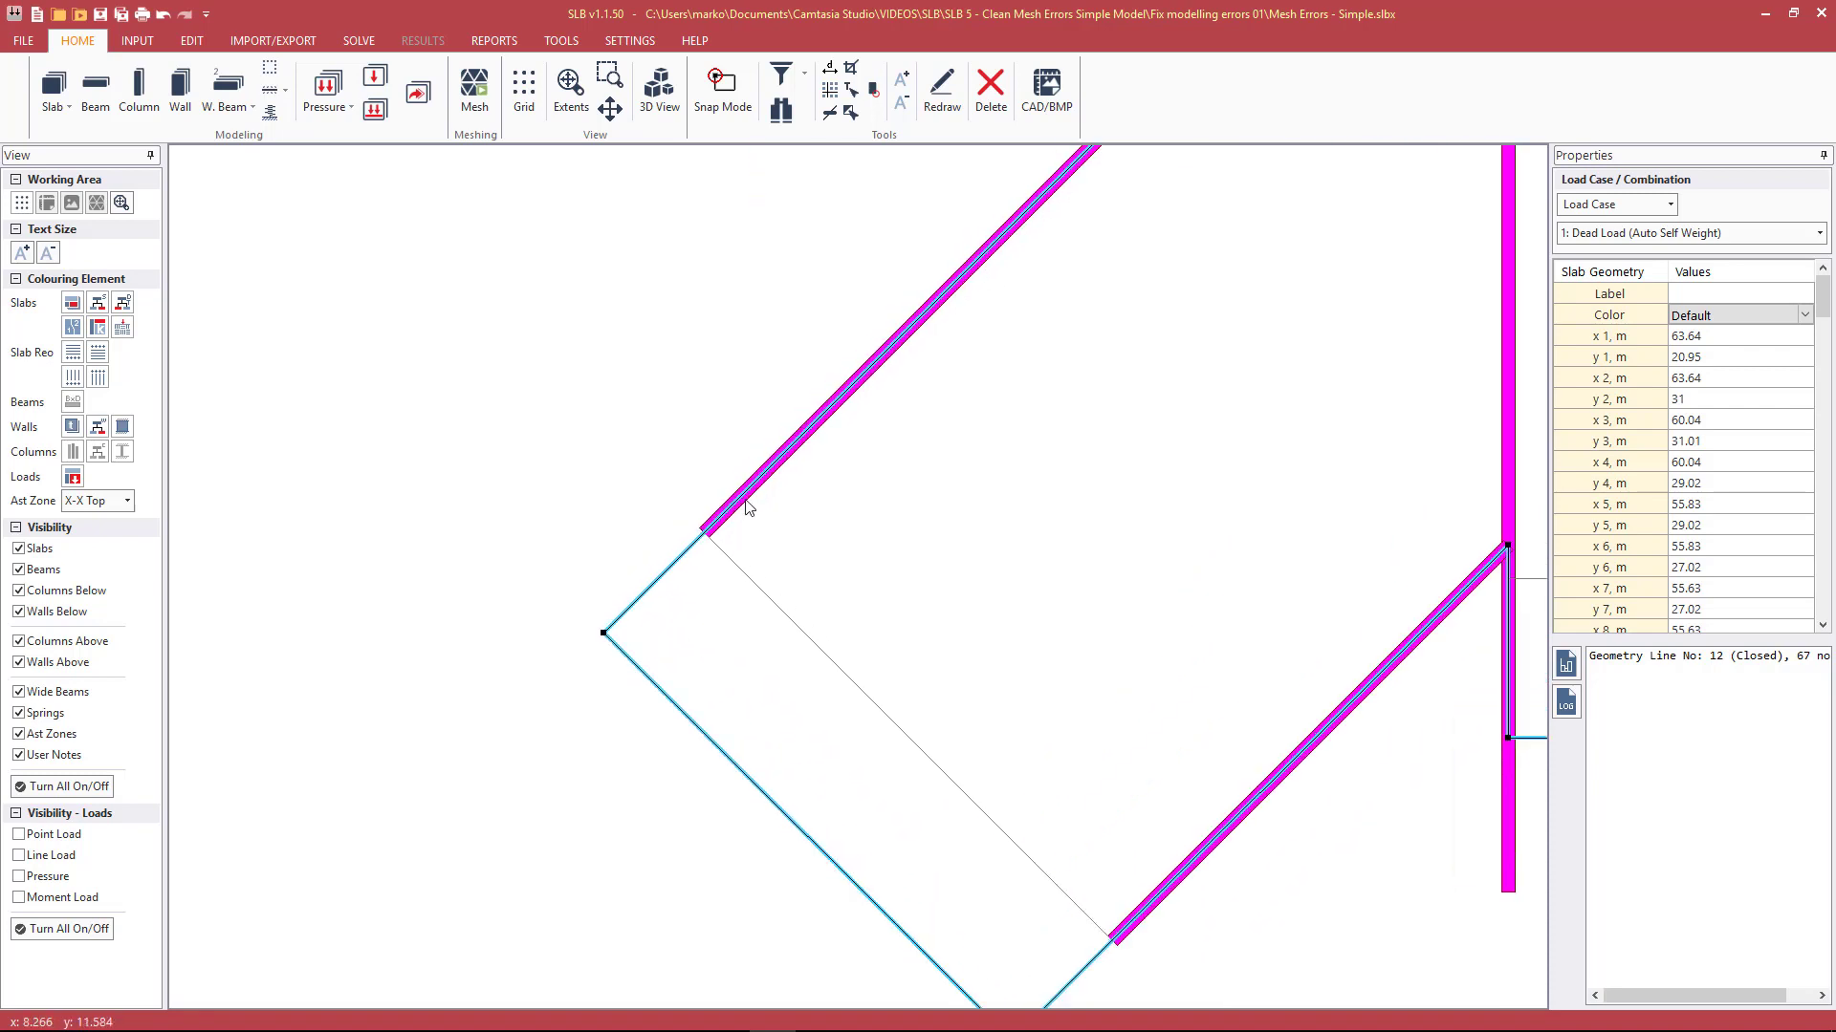
pyautogui.rightClick(692, 547)
pyautogui.click(746, 648)
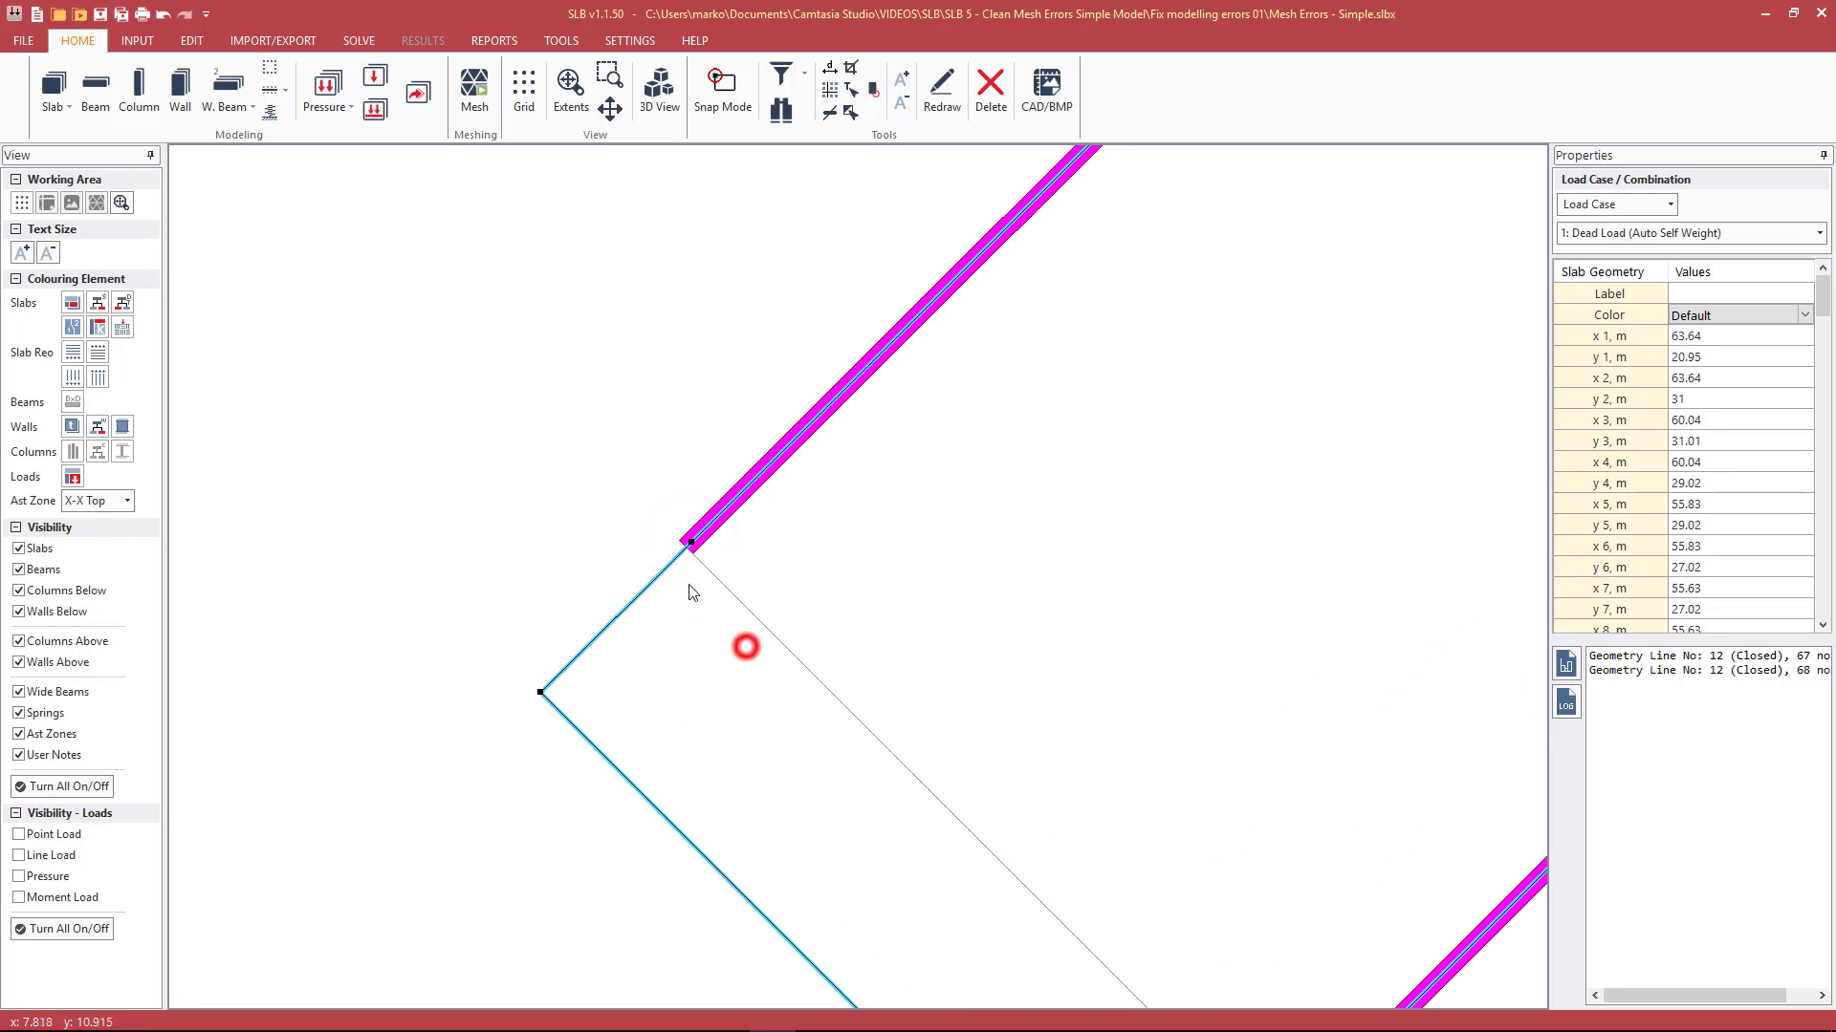
pyautogui.click(691, 541)
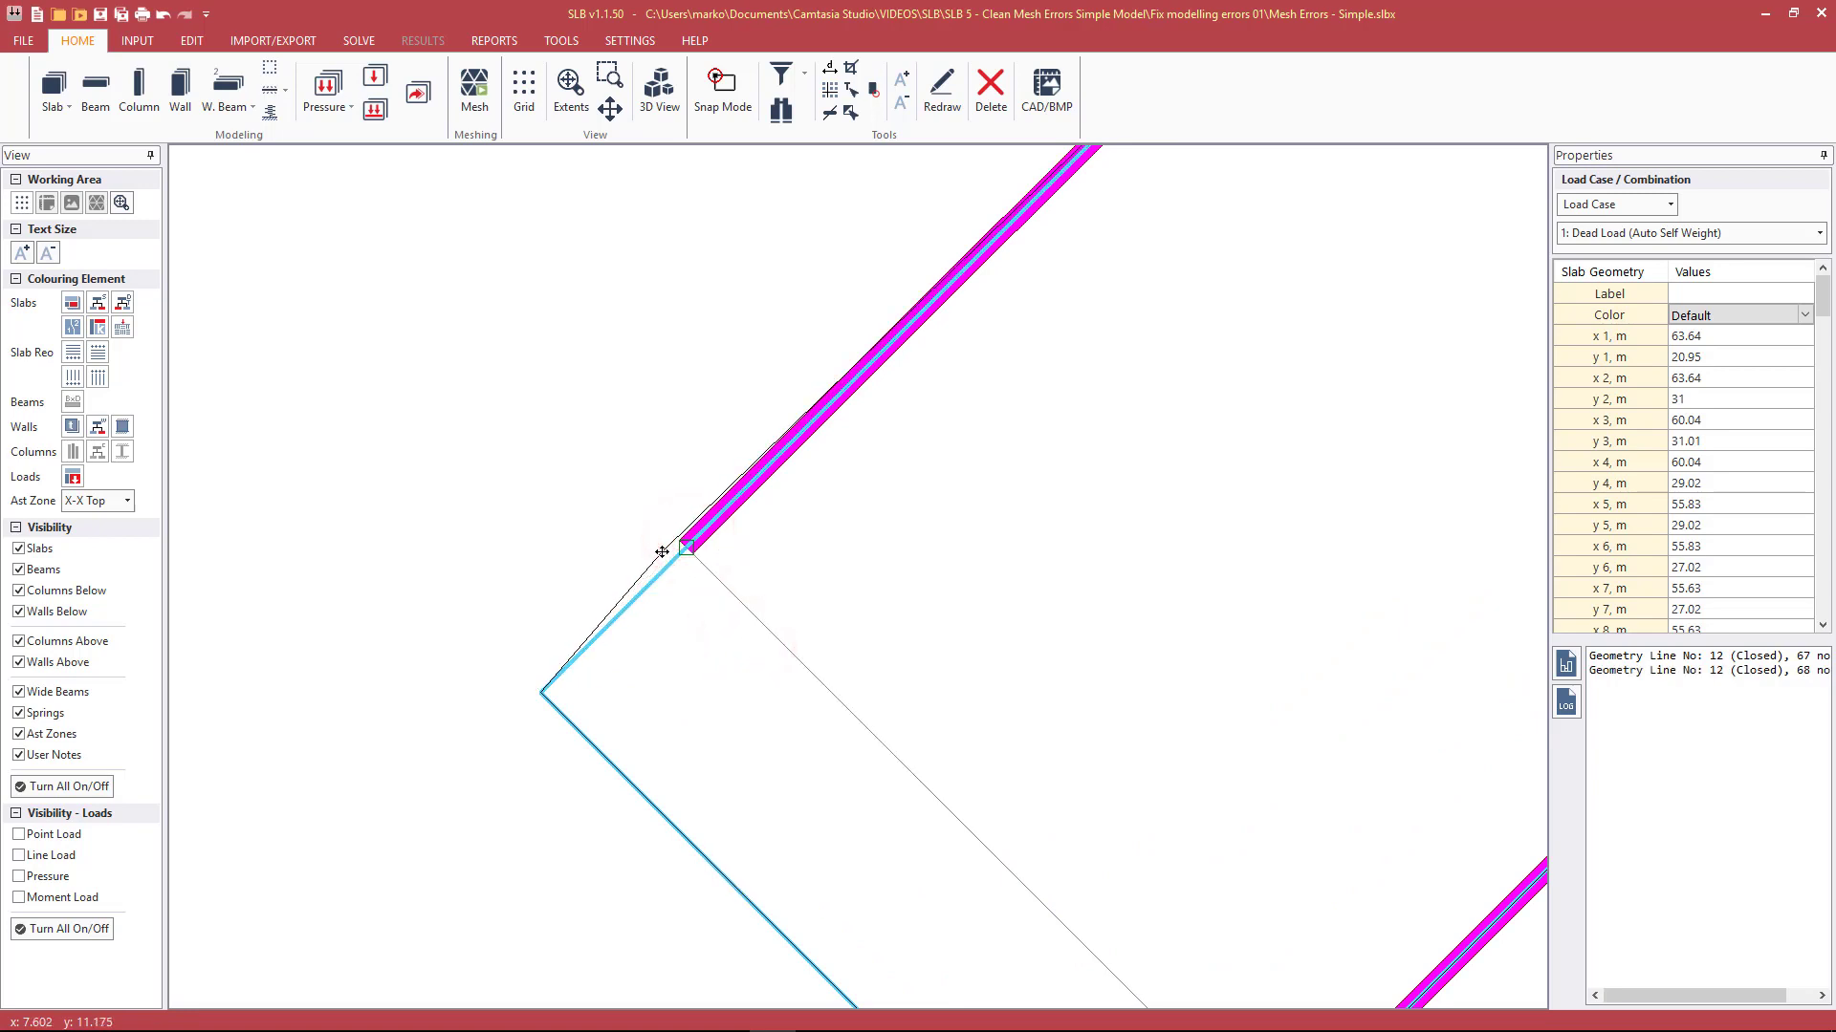
pyautogui.click(685, 546)
# Step: Snap the inner balcony line's upper end node onto the upper diagonal wall's end
pyautogui.click(692, 554)
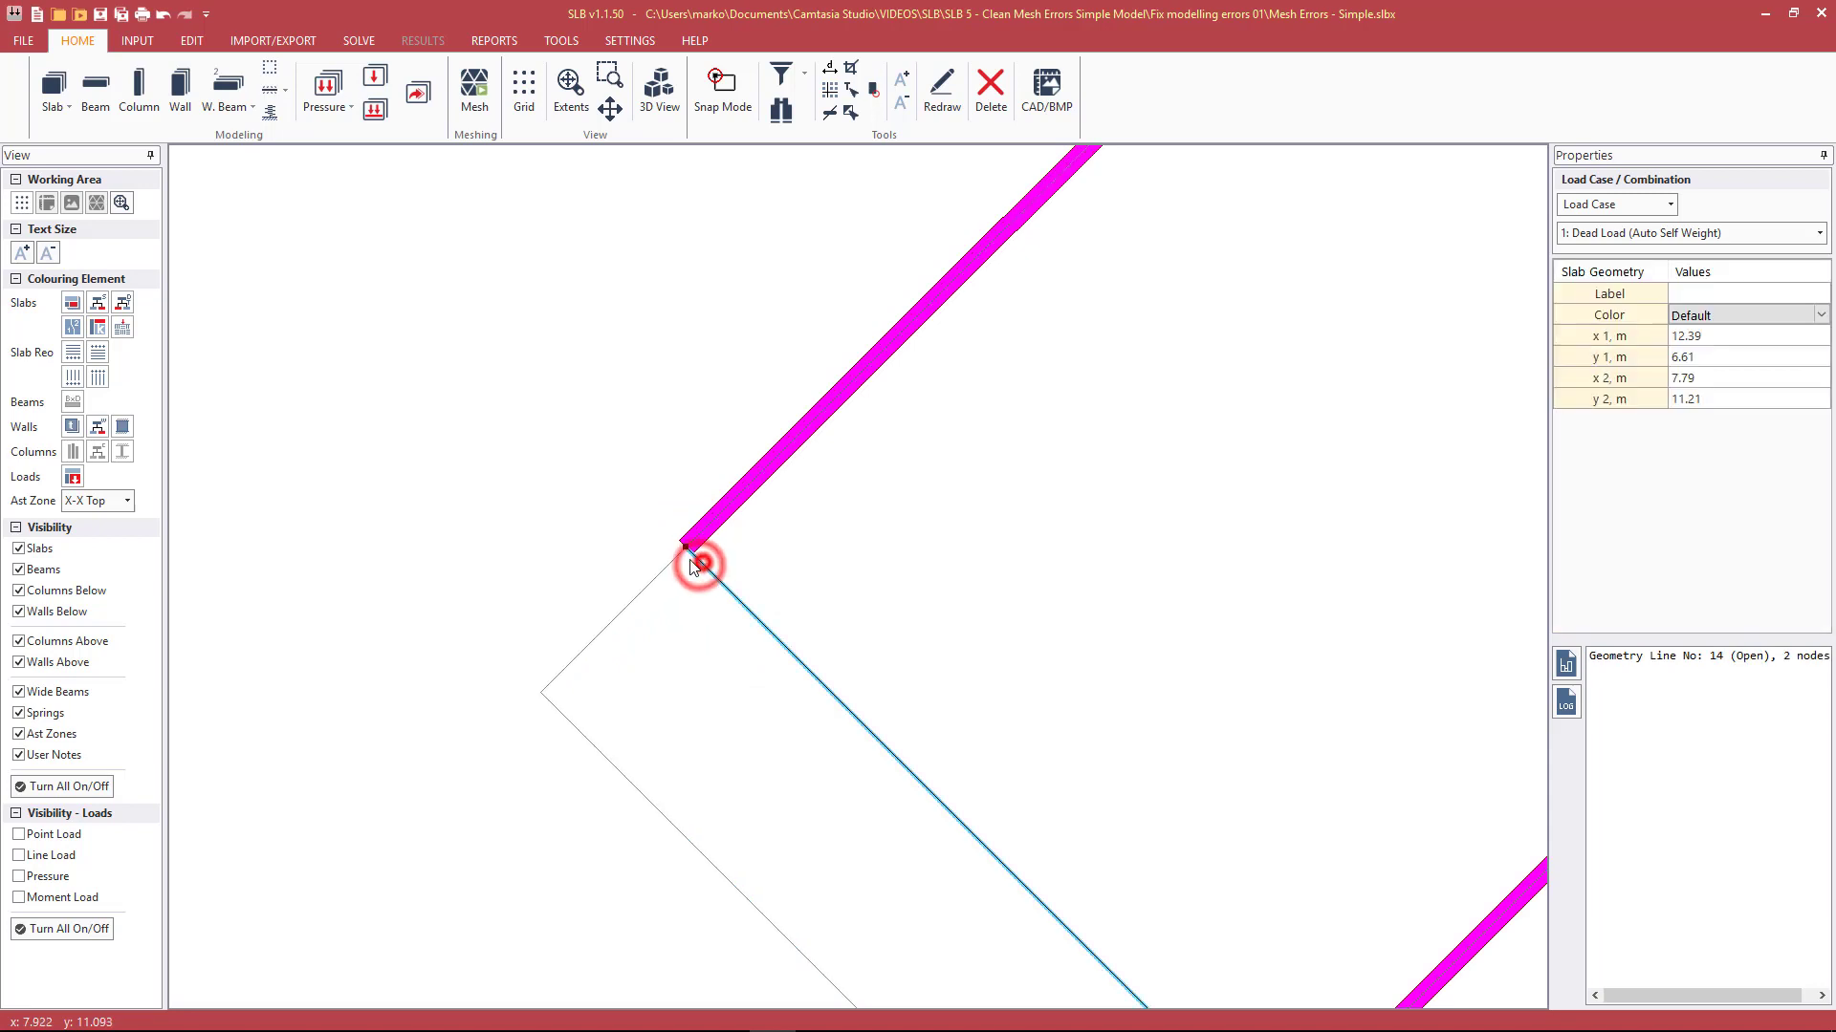
pyautogui.click(686, 548)
pyautogui.scroll(-1, 611, 341)
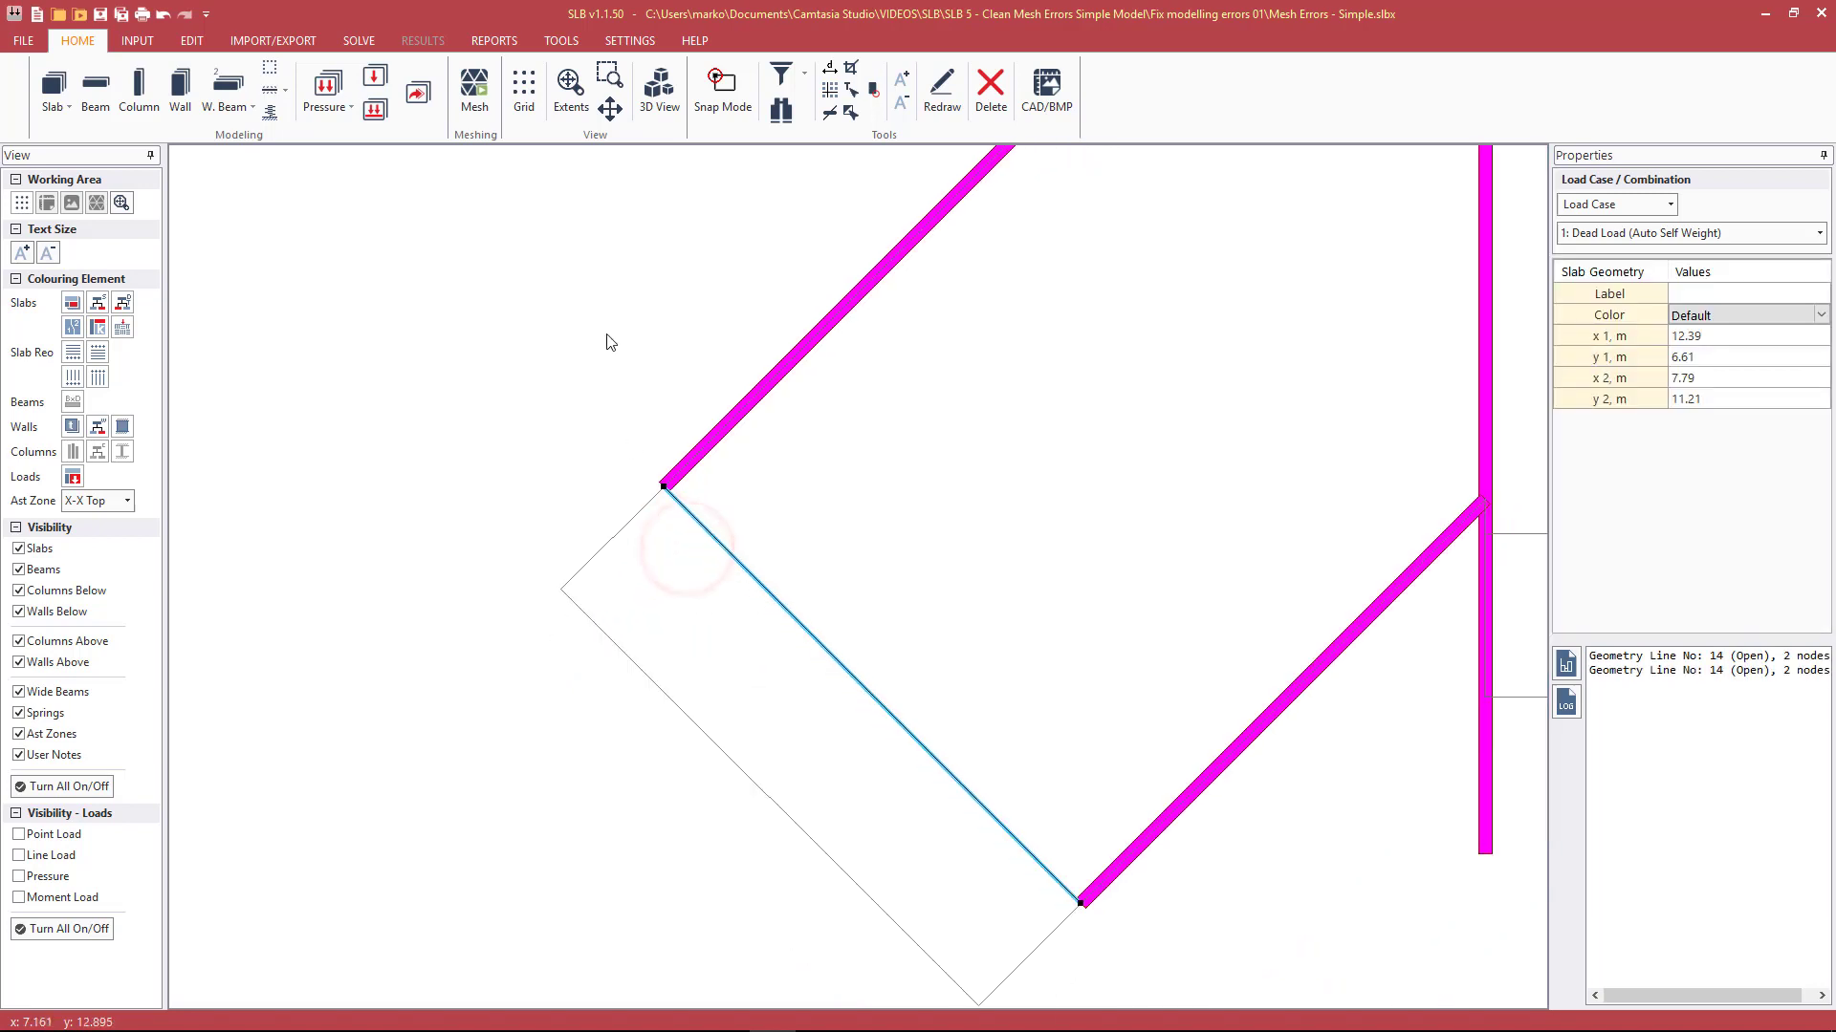
pyautogui.scroll(1, 969, 834)
# Step: Insert a slab outline node at the lower diagonal wall's free end and snap the inner balcony line's end node there
pyautogui.click(879, 748)
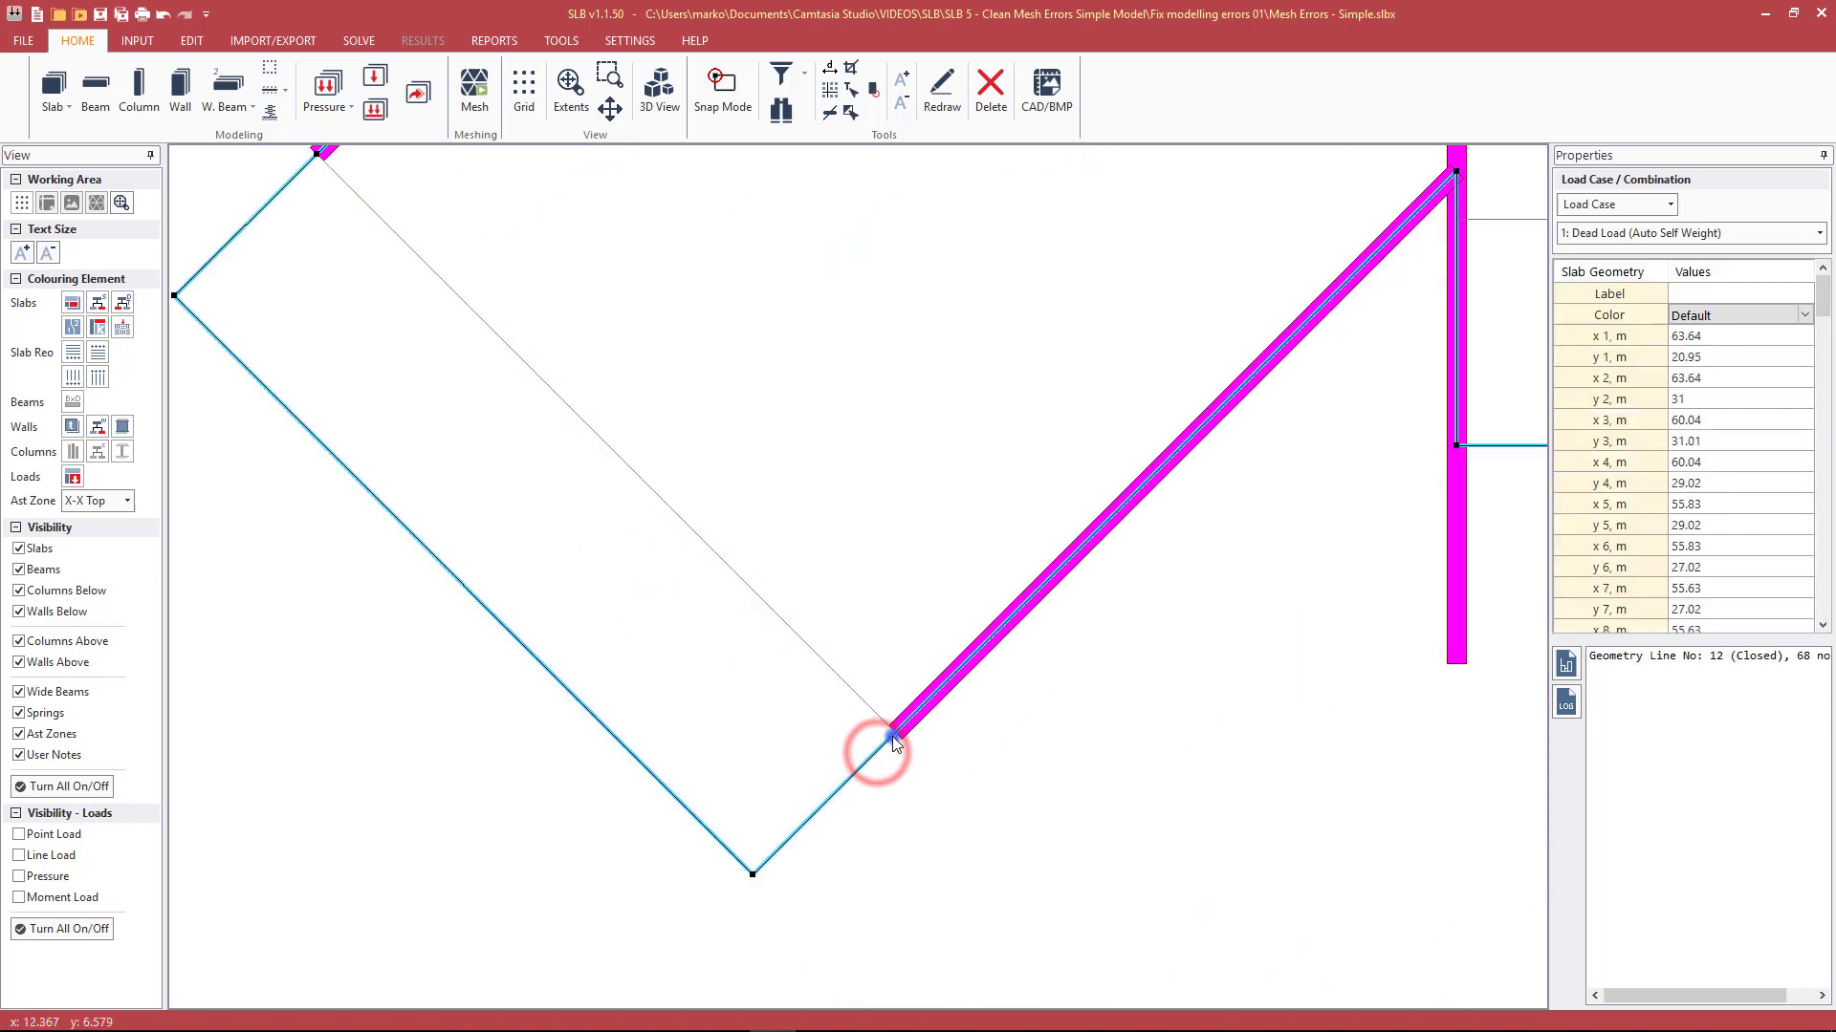
pyautogui.rightClick(890, 734)
pyautogui.click(956, 790)
pyautogui.click(892, 734)
pyautogui.click(890, 728)
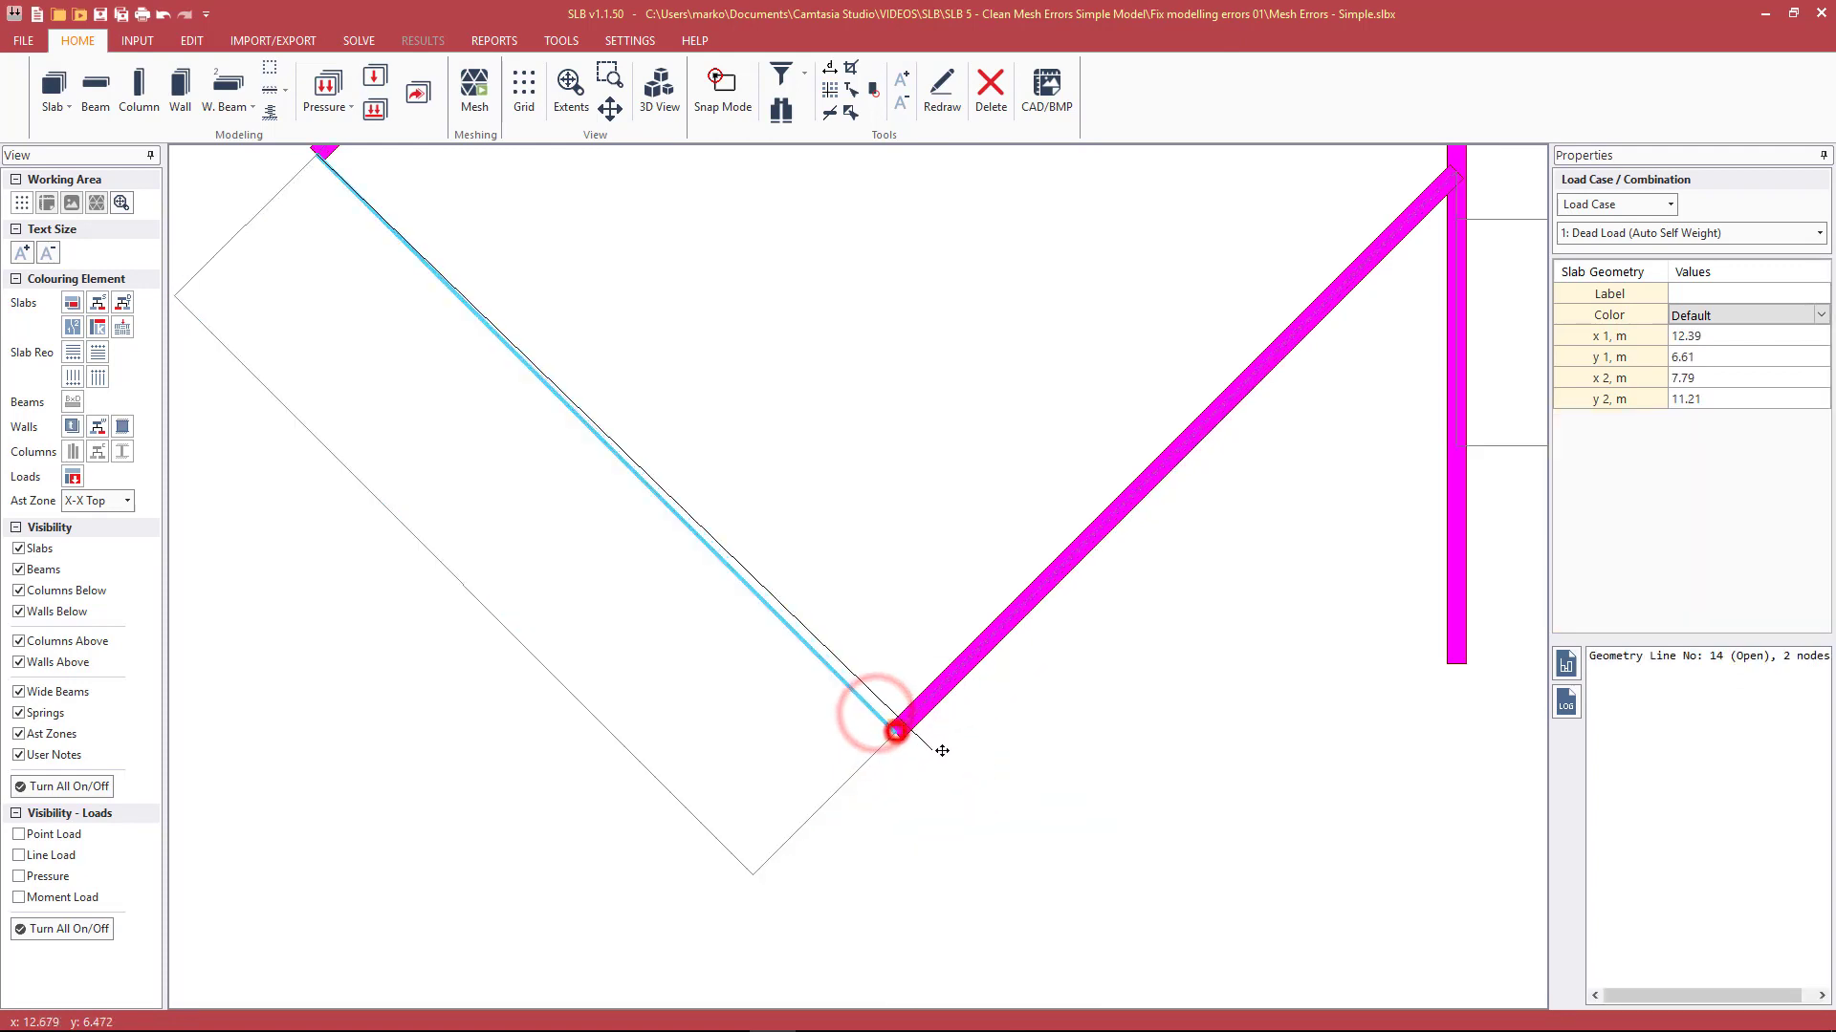
pyautogui.scroll(-2, 932, 746)
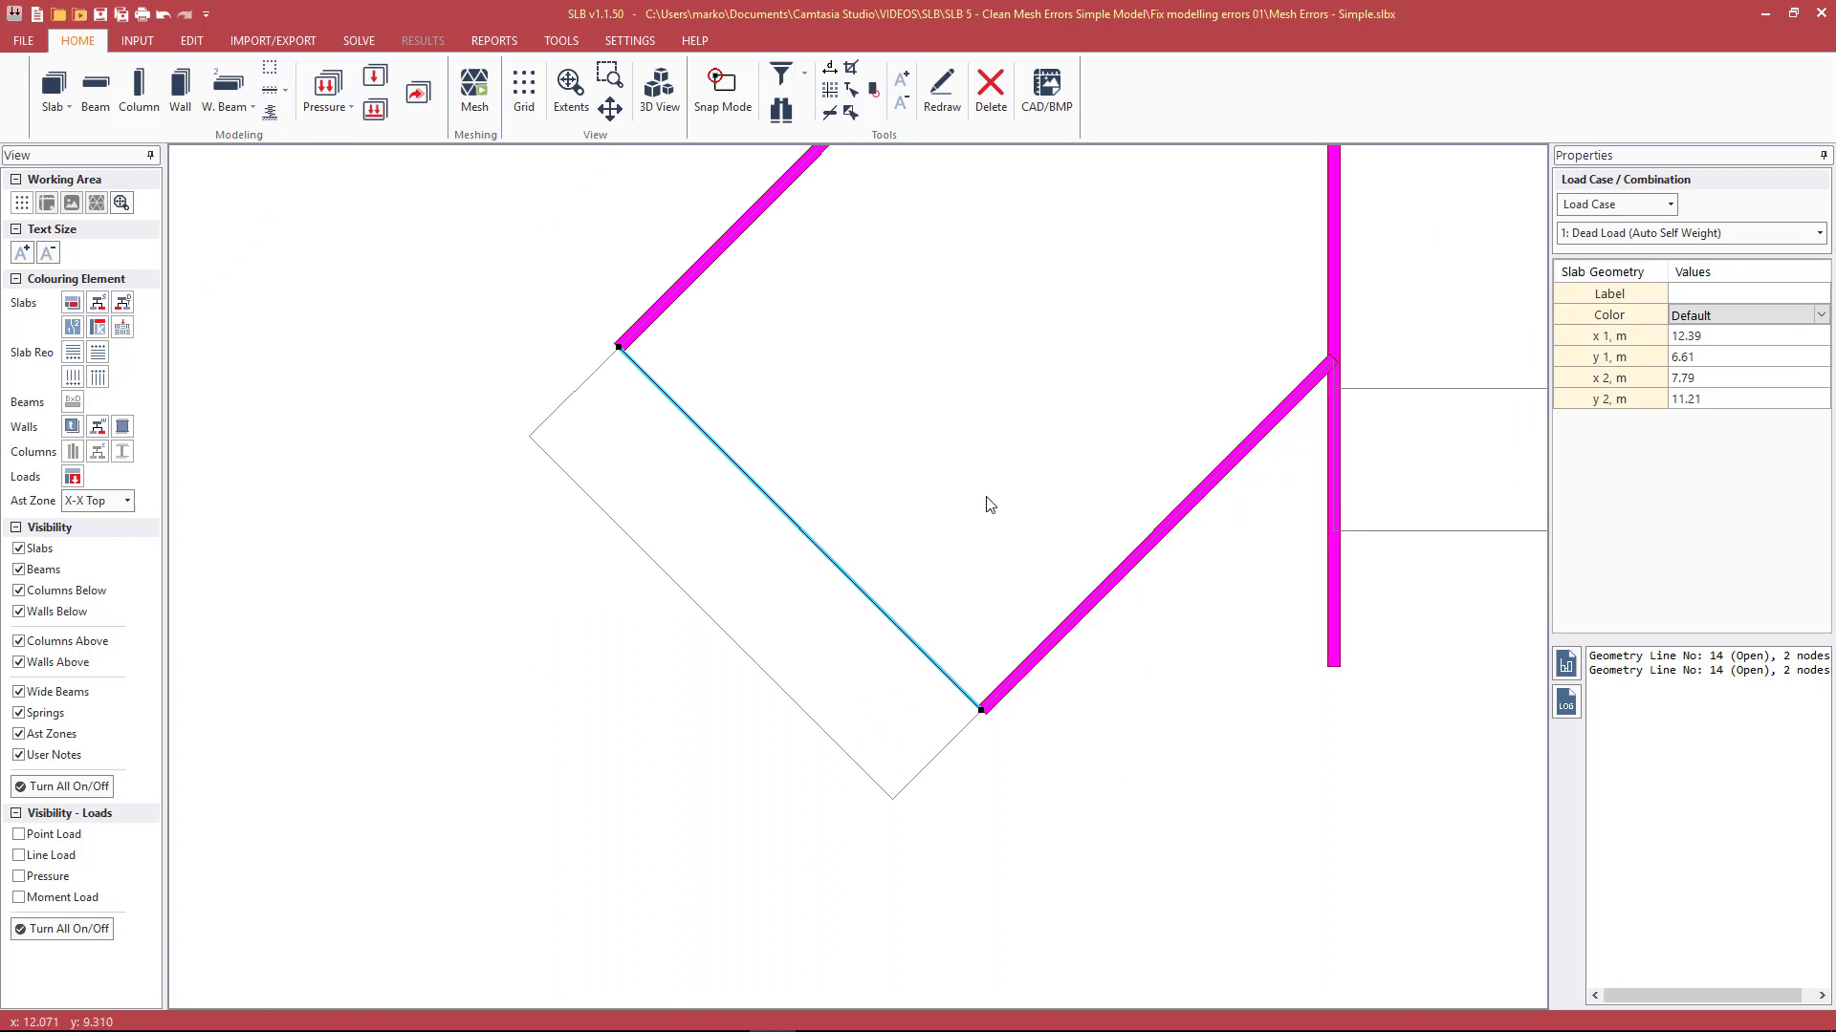
# Step: Compare the inner balcony line's end coordinates with the end coordinates of the upper diagonal wall
pyautogui.scroll(-1, 934, 562)
pyautogui.scroll(1, 697, 376)
pyautogui.moveTo(896, 440); pyautogui.dragTo(993, 574, button='middle')
pyautogui.scroll(1, 992, 573)
pyautogui.click(1701, 337)
pyautogui.click(1700, 356)
pyautogui.click(1683, 378)
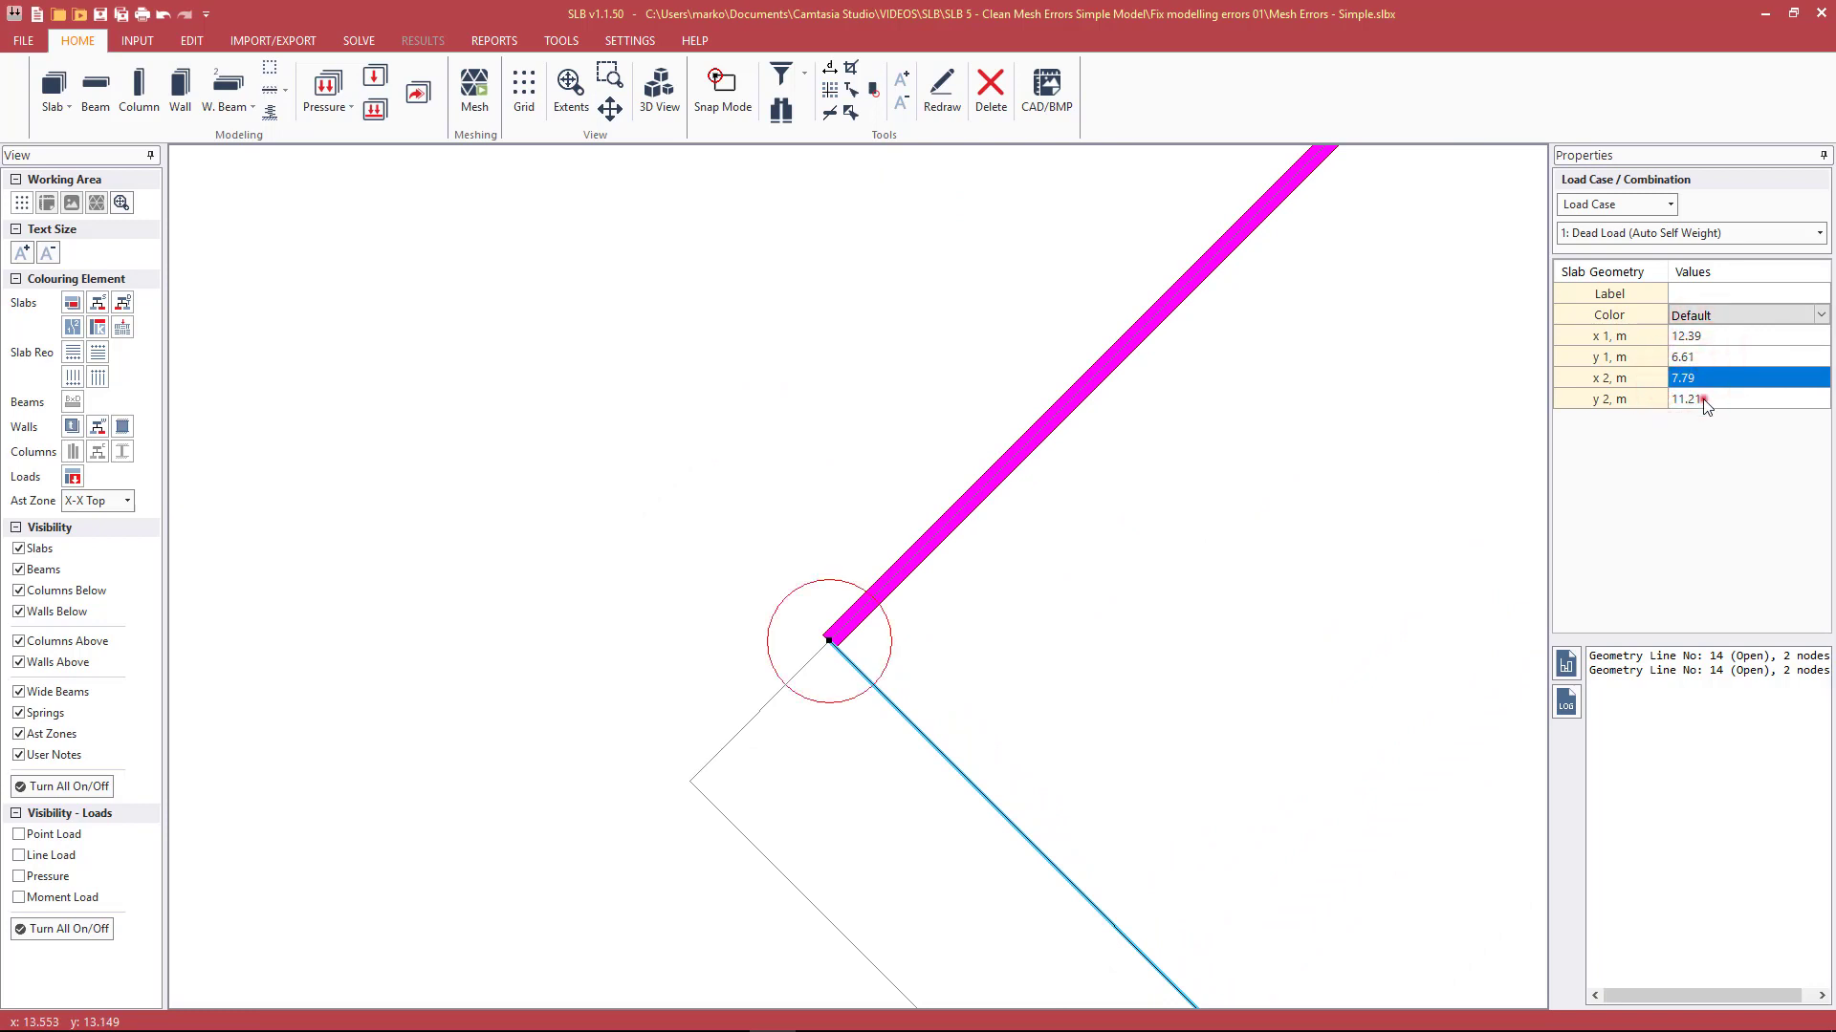
pyautogui.click(1703, 400)
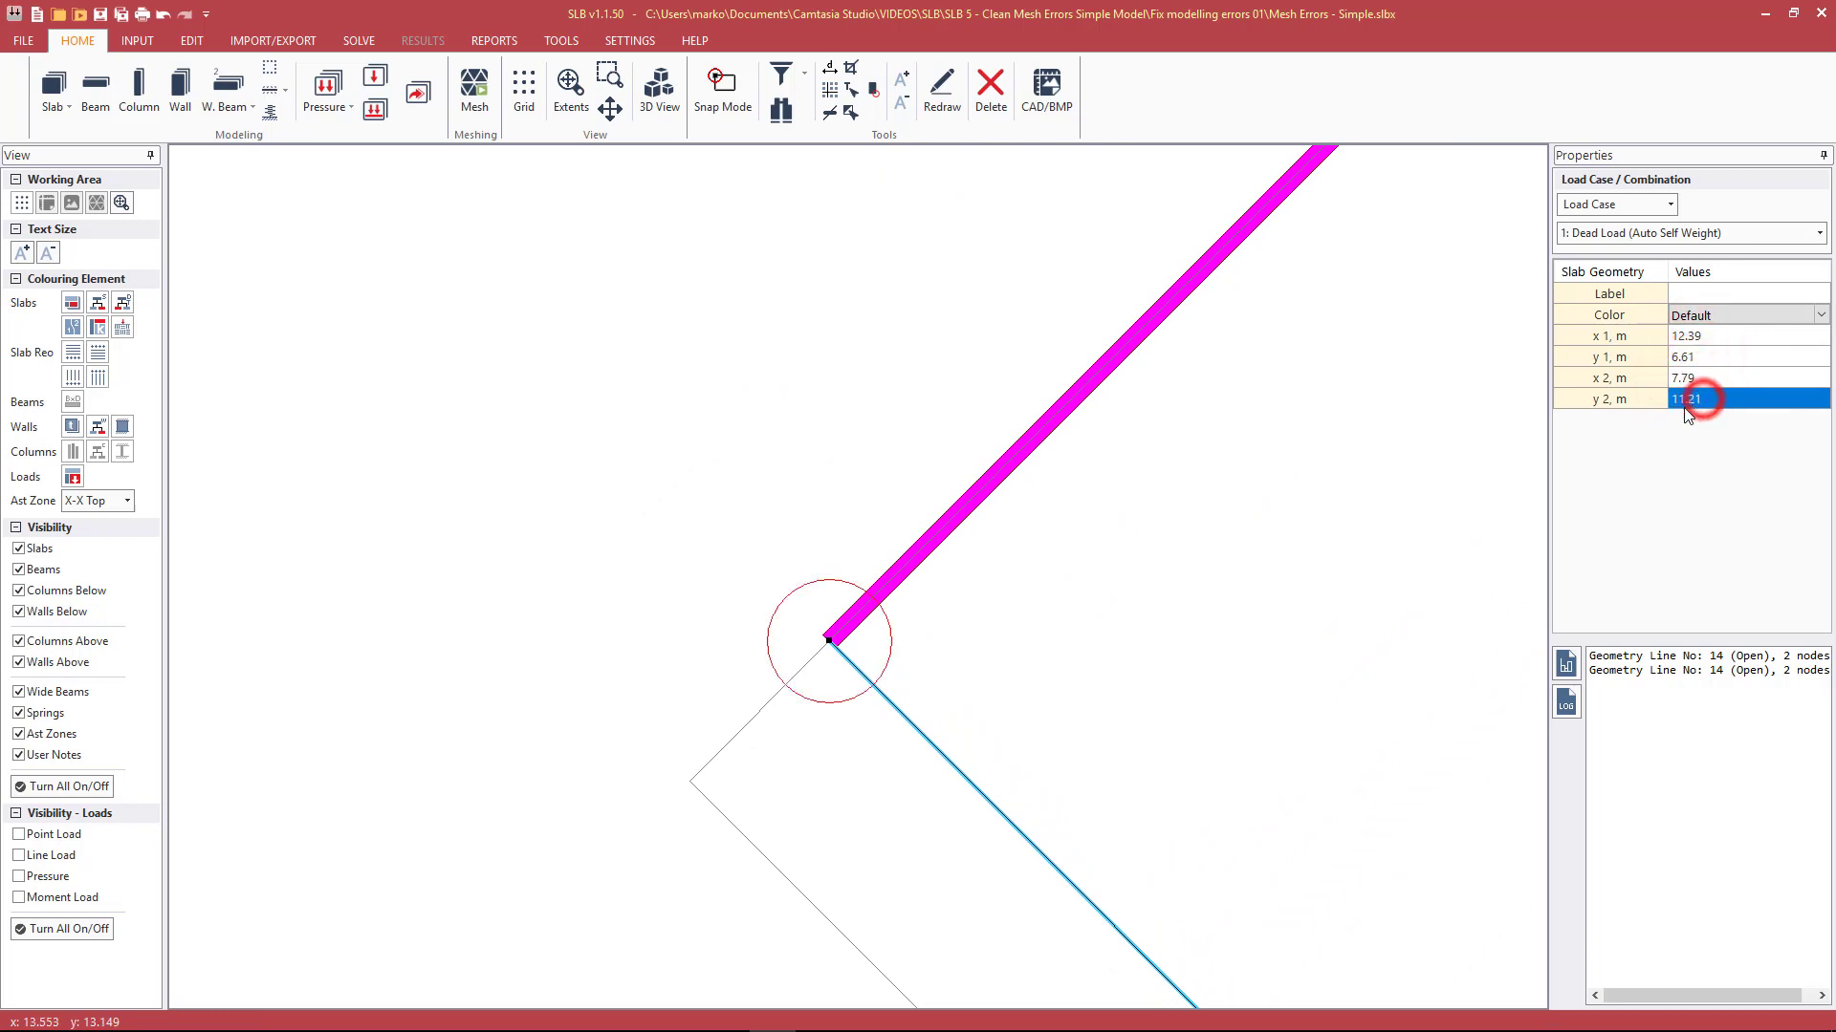
pyautogui.click(865, 623)
pyautogui.click(1692, 314)
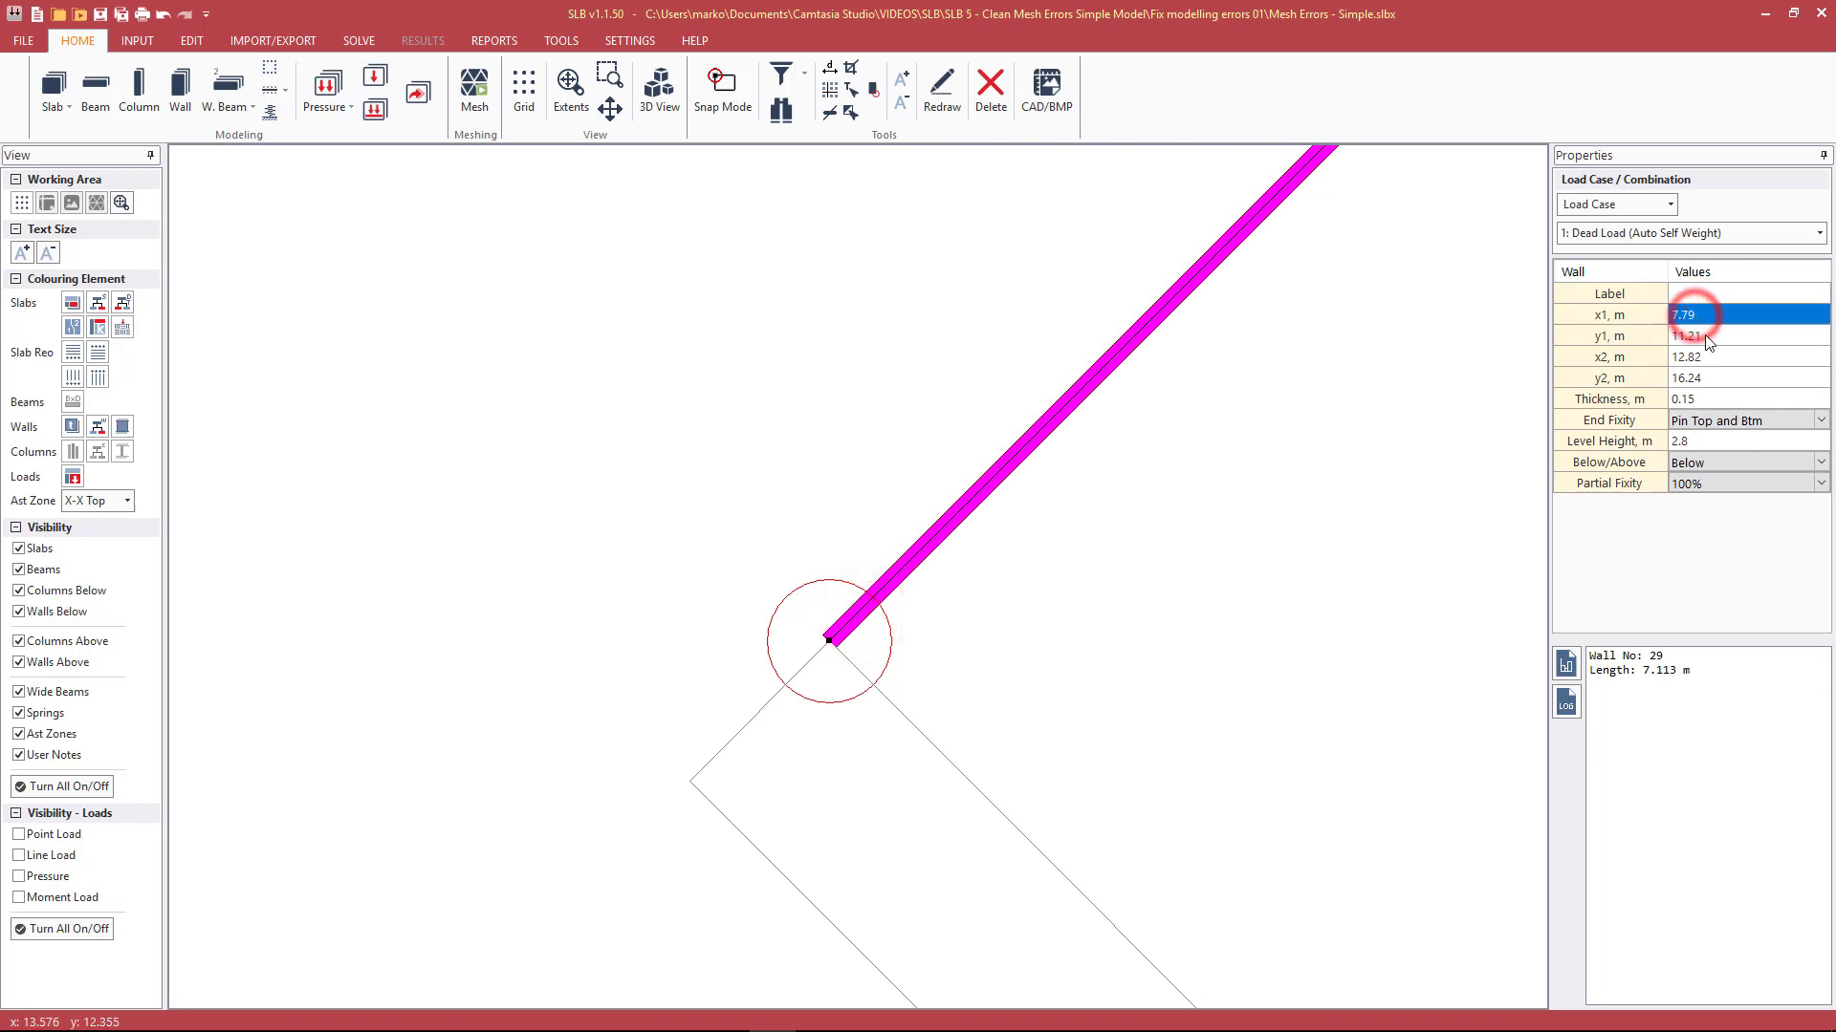
pyautogui.click(1705, 334)
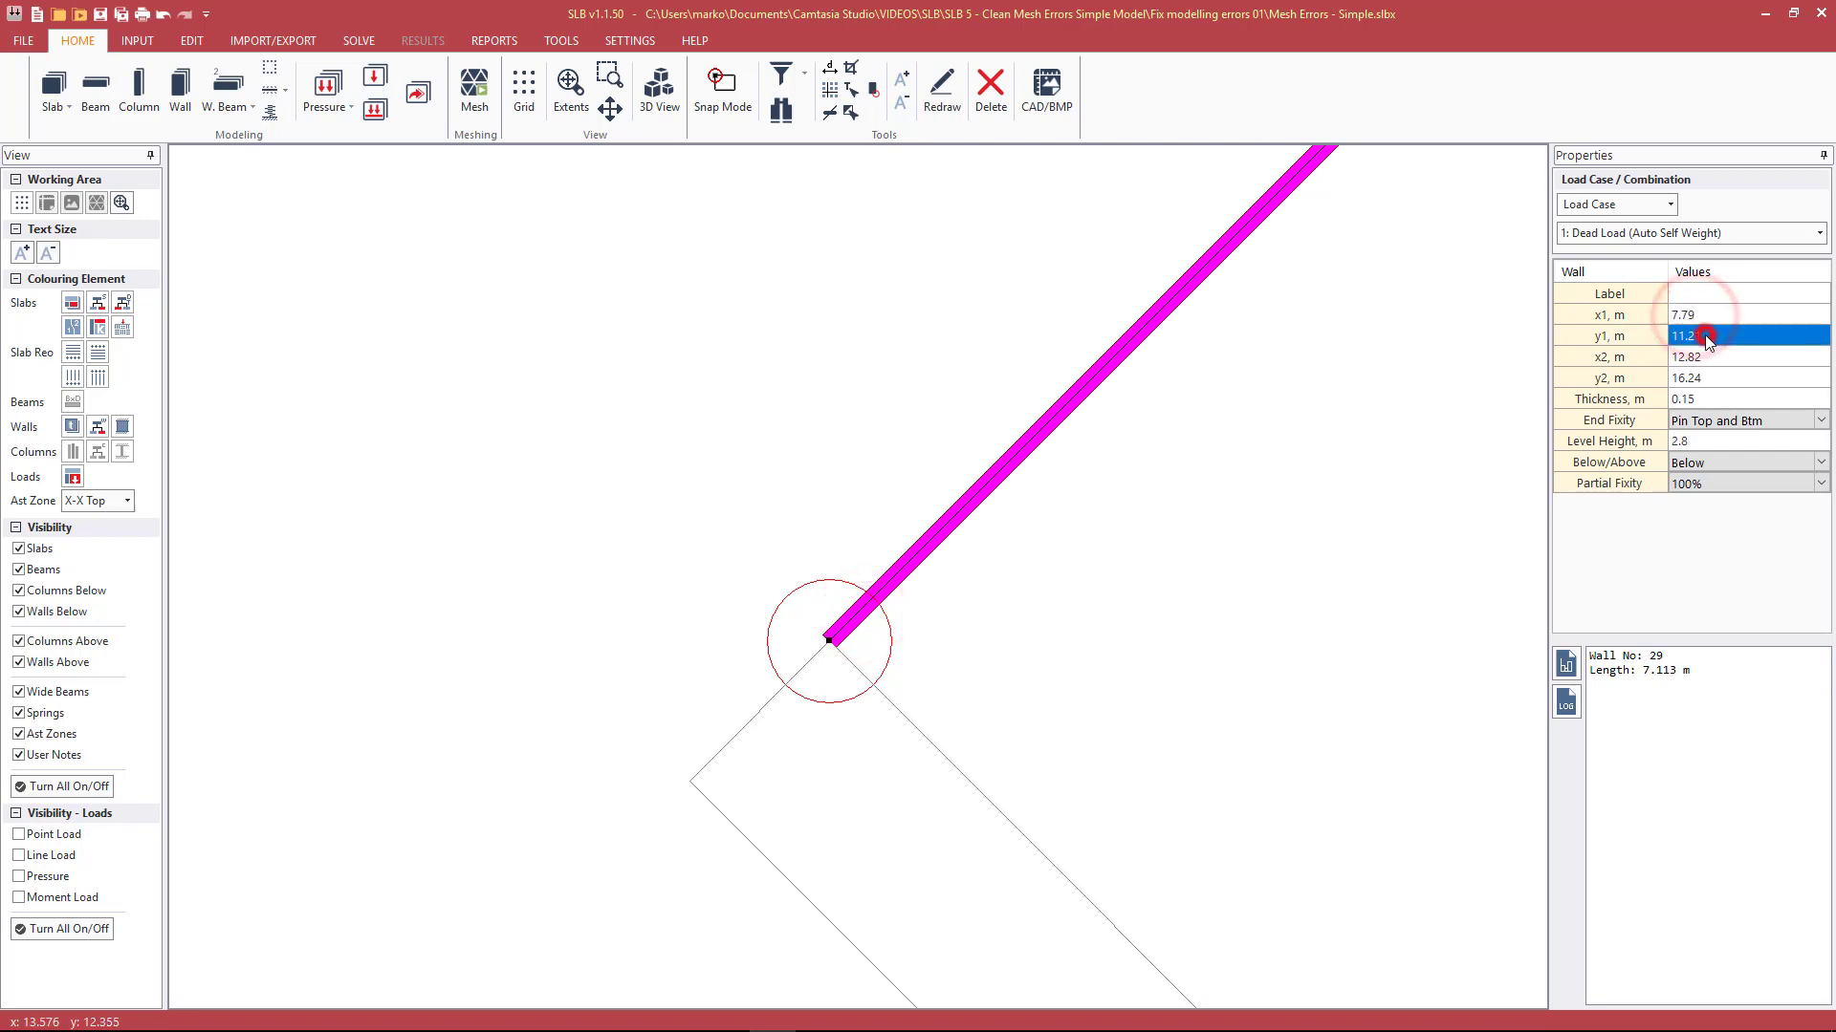
# Step: Locate the main slab outline's node at the upper diagonal wall's end and check its x and y coordinates
pyautogui.click(812, 659)
pyautogui.click(1757, 401)
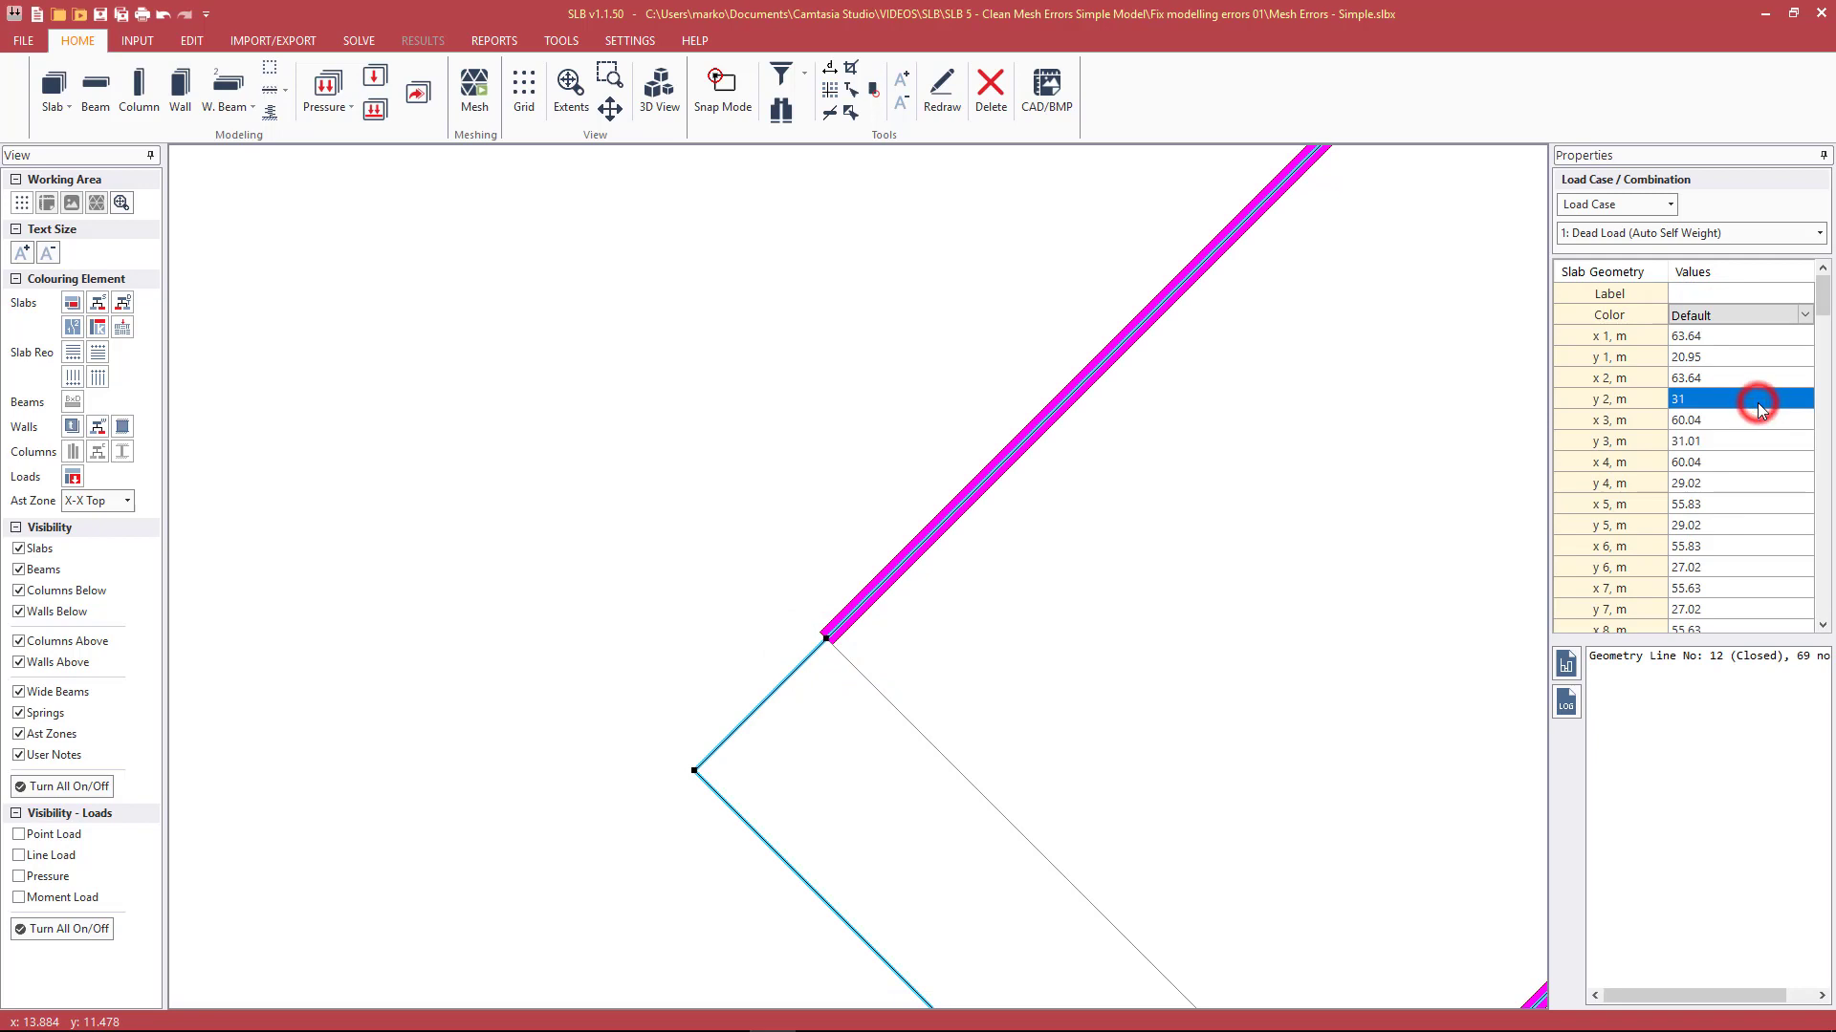
pyautogui.press('Down')
pyautogui.press('Down')
pyautogui.press('Down')
pyautogui.press('Down')
pyautogui.press('Down')
pyautogui.press('Down')
pyautogui.press('Down')
pyautogui.press('Down')
pyautogui.press('Down')
pyautogui.press('Down')
pyautogui.press('Down')
pyautogui.press('Down')
pyautogui.press('Down')
pyautogui.press('Down')
pyautogui.press('Down')
pyautogui.press('Down')
pyautogui.press('Down')
pyautogui.press('Down')
pyautogui.press('Down')
pyautogui.press('Down')
pyautogui.press('Down')
pyautogui.press('Down')
pyautogui.press('Down')
pyautogui.press('Down')
pyautogui.press('Down')
pyautogui.press('Down')
pyautogui.press('Down')
pyautogui.press('Down')
pyautogui.press('Down')
pyautogui.press('Down')
pyautogui.press('Down')
pyautogui.press('Down')
pyautogui.press('Down')
pyautogui.press('Down')
pyautogui.press('Down')
pyautogui.press('Down')
pyautogui.press('Down')
pyautogui.press('Down')
pyautogui.press('Down')
pyautogui.press('Down')
pyautogui.press('Down')
pyautogui.press('Down')
pyautogui.press('Down')
pyautogui.press('Down')
pyautogui.press('Down')
pyautogui.press('Down')
pyautogui.press('Down')
pyautogui.press('Down')
pyautogui.press('Down')
pyautogui.press('Down')
pyautogui.press('Down')
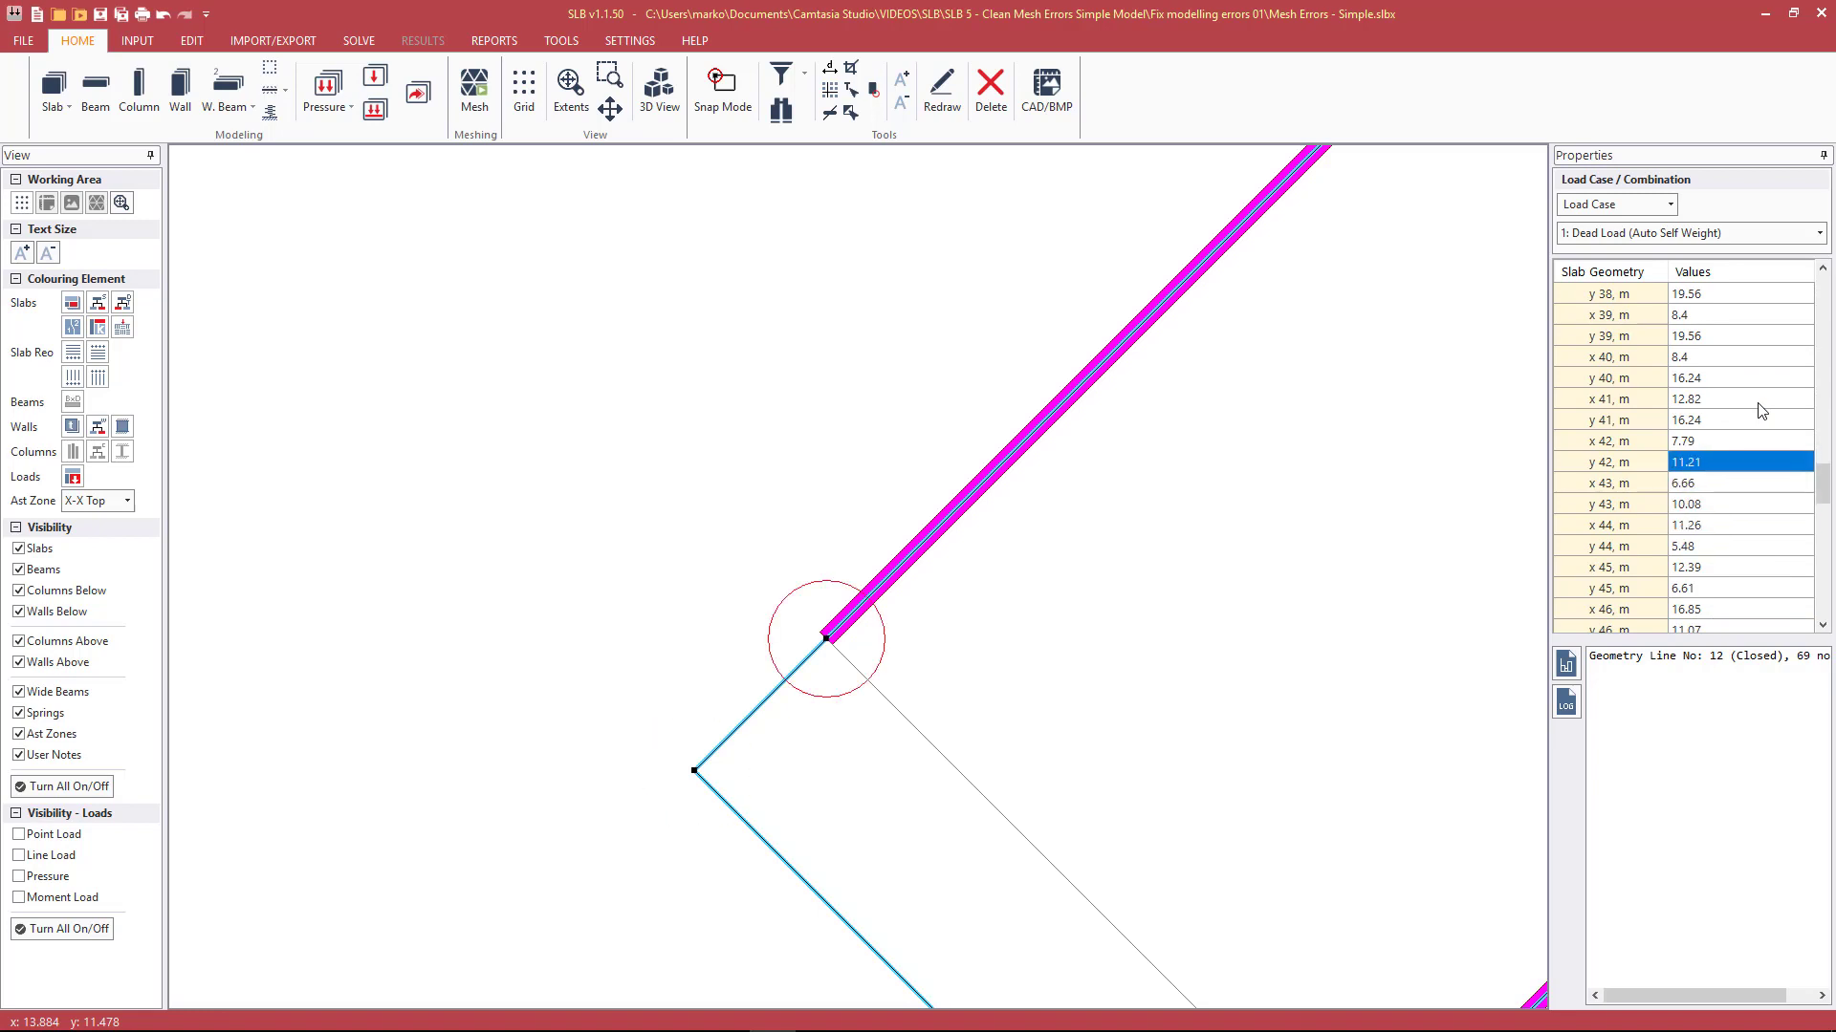
pyautogui.press('Up')
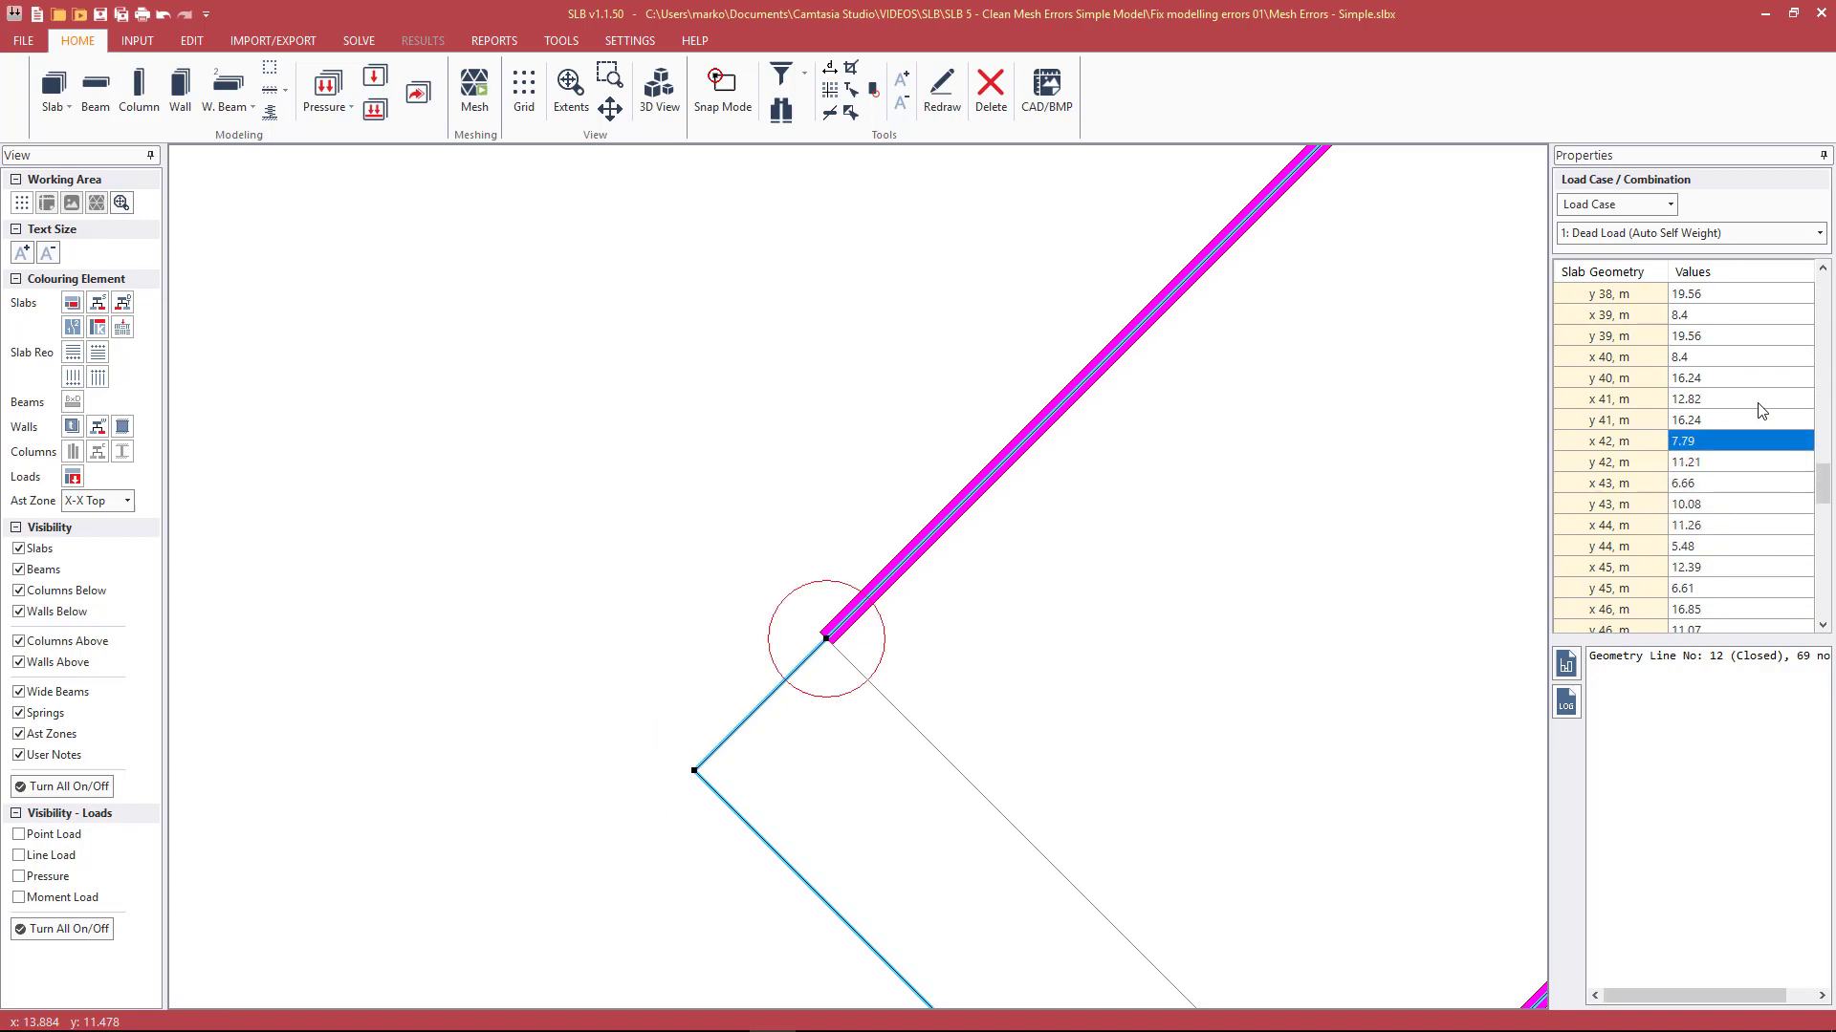
pyautogui.click(1694, 463)
# Step: Compare the coordinates of the slab outline, inner balcony line and wall at the lower diagonal wall's free end
pyautogui.scroll(-2, 963, 516)
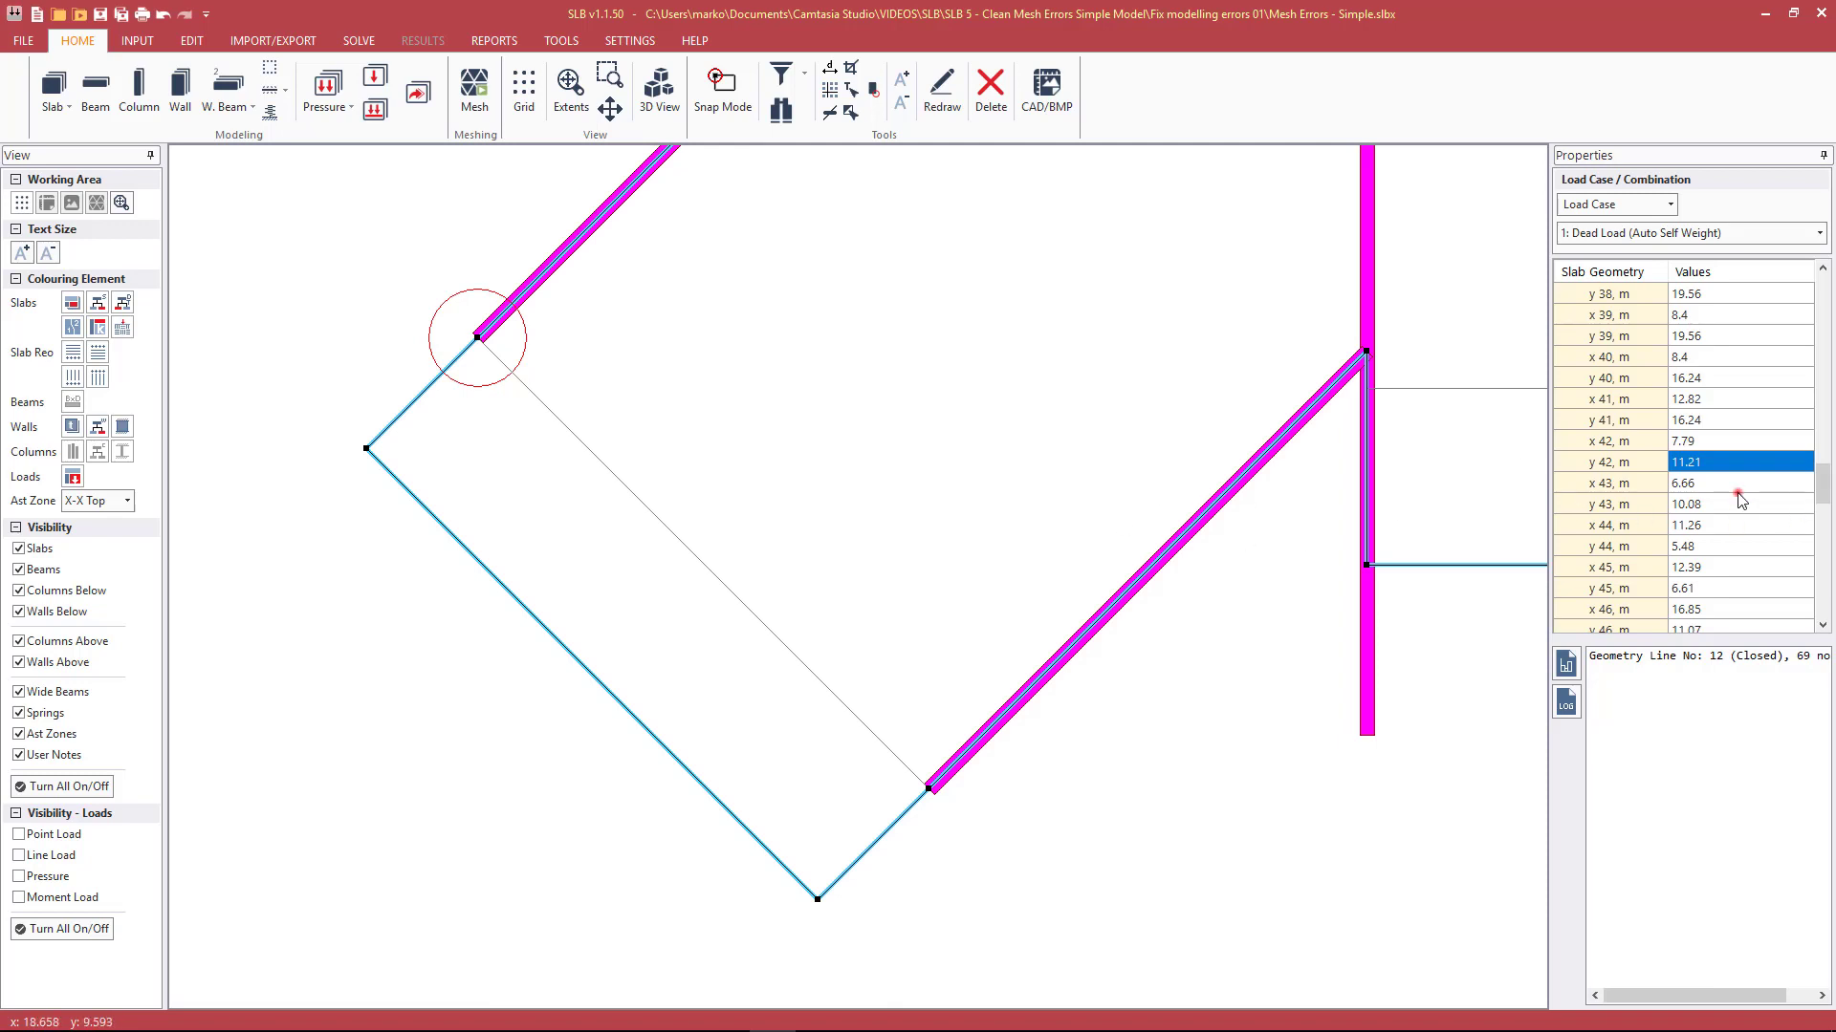
pyautogui.press('Down')
pyautogui.press('Down')
pyautogui.press('Down')
pyautogui.press('Down')
pyautogui.press('Down')
pyautogui.press('Down')
pyautogui.press('Up')
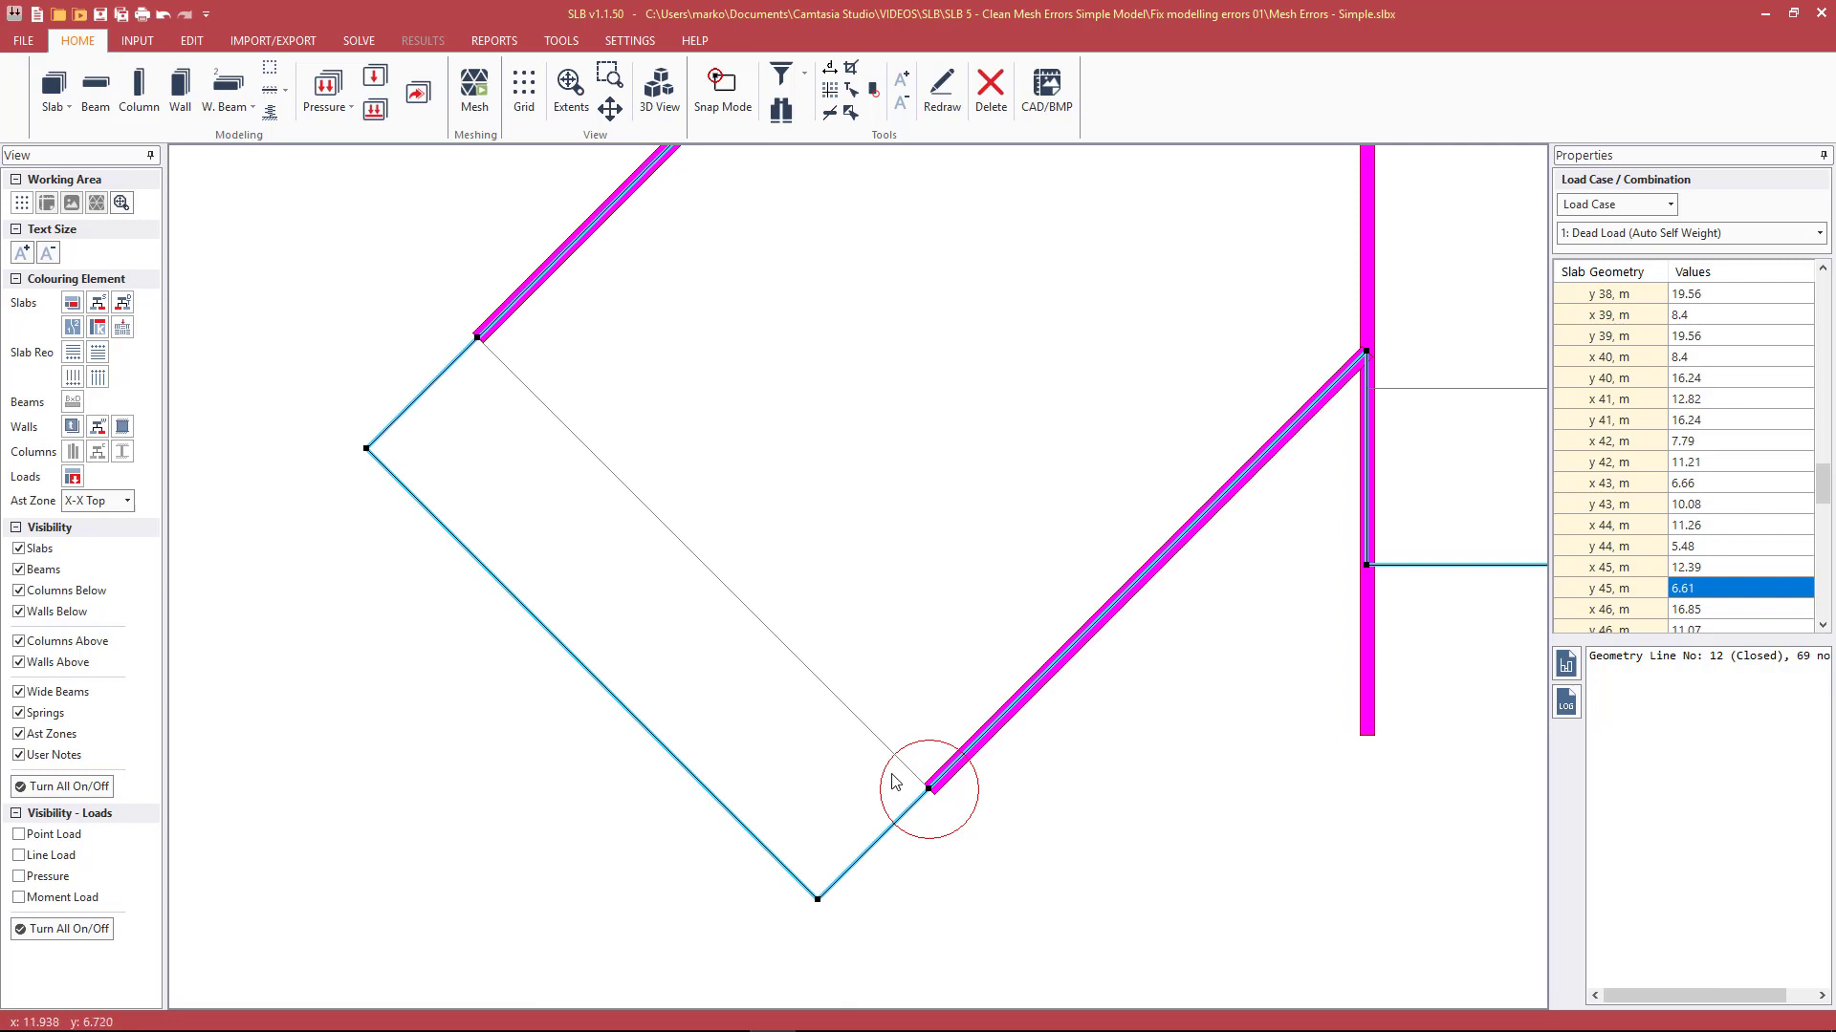
pyautogui.click(902, 765)
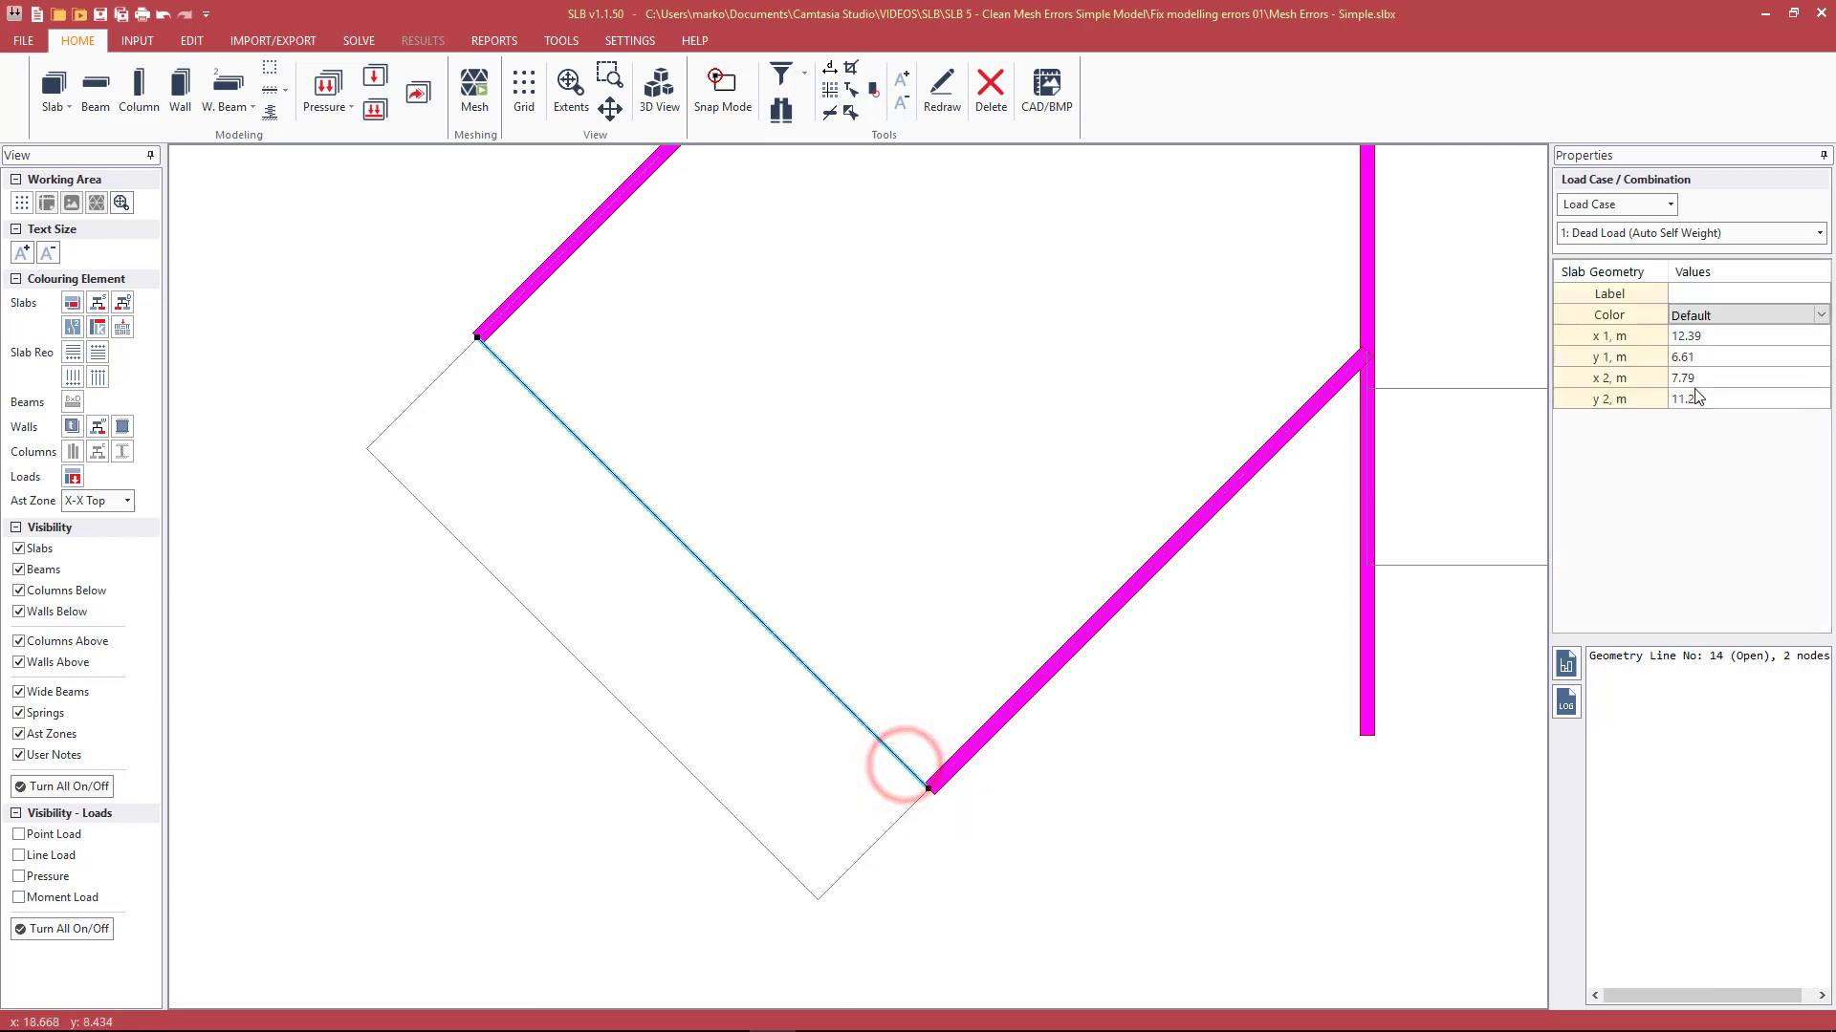
pyautogui.click(944, 784)
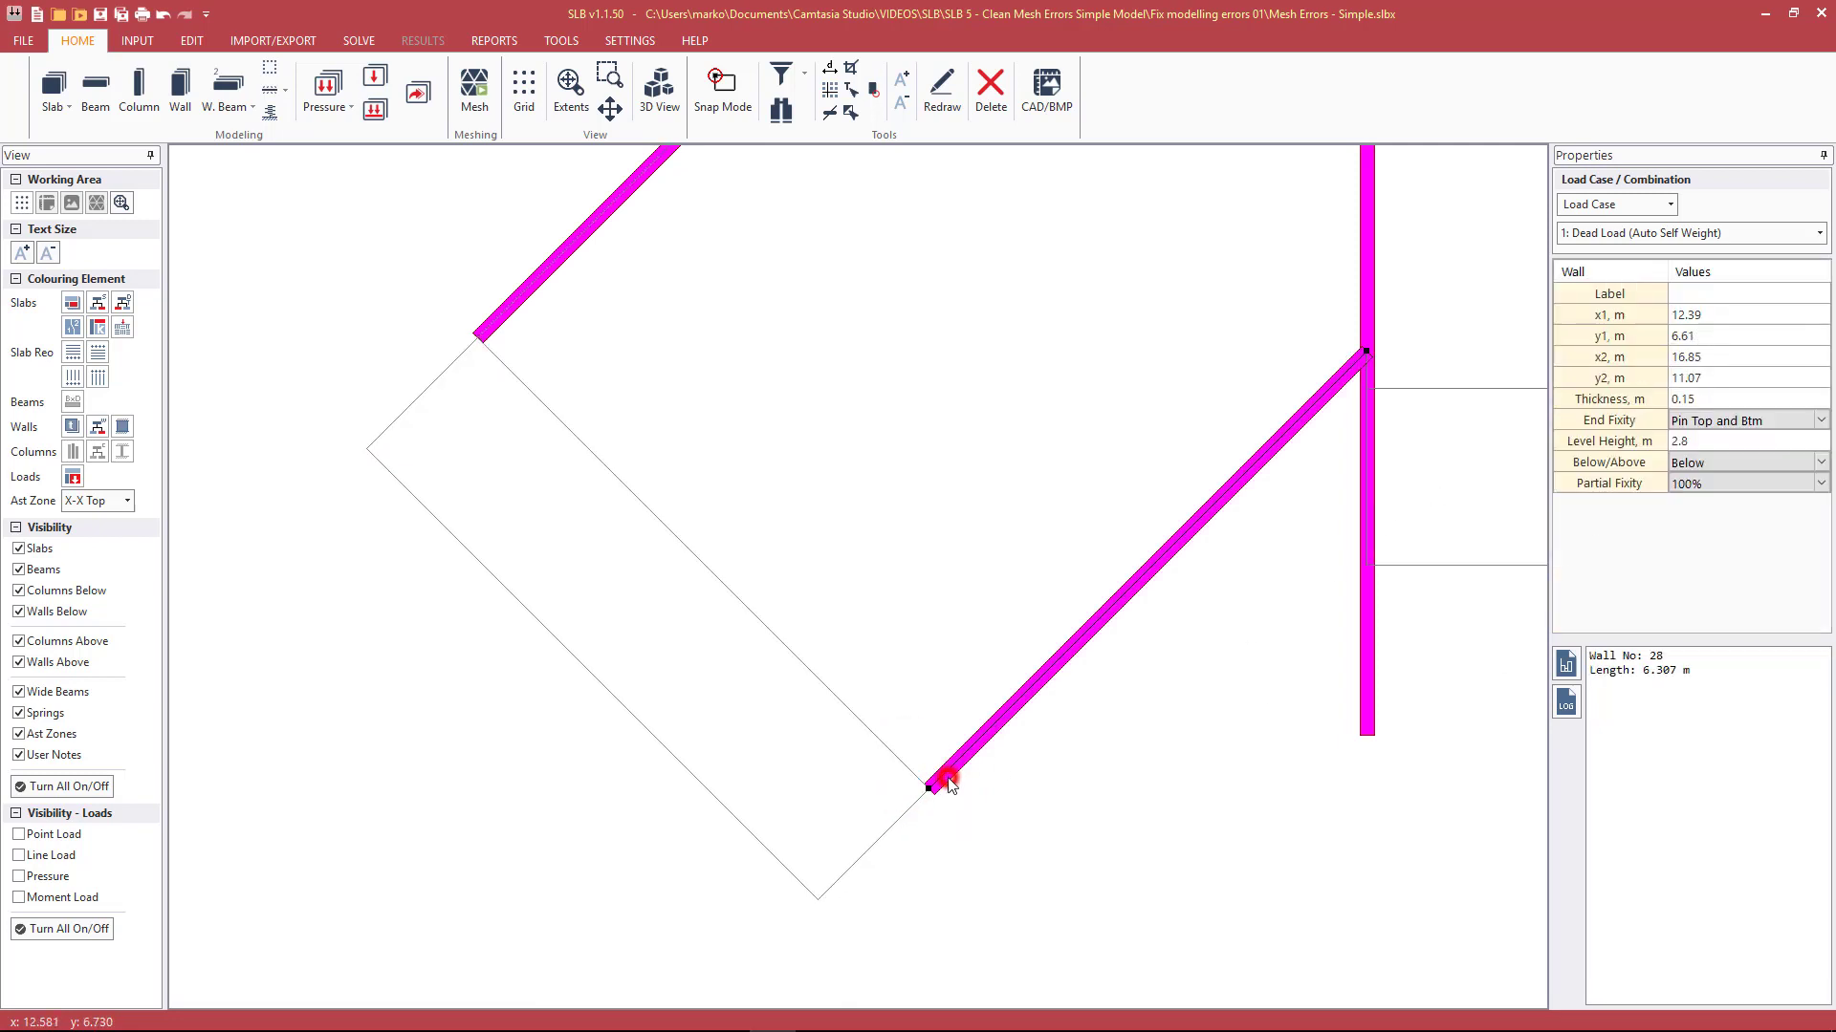
# Step: Generate the finite element mesh with a 2.0 m sub-division and close the mesh report
pyautogui.click(1114, 717)
pyautogui.scroll(-3, 1114, 717)
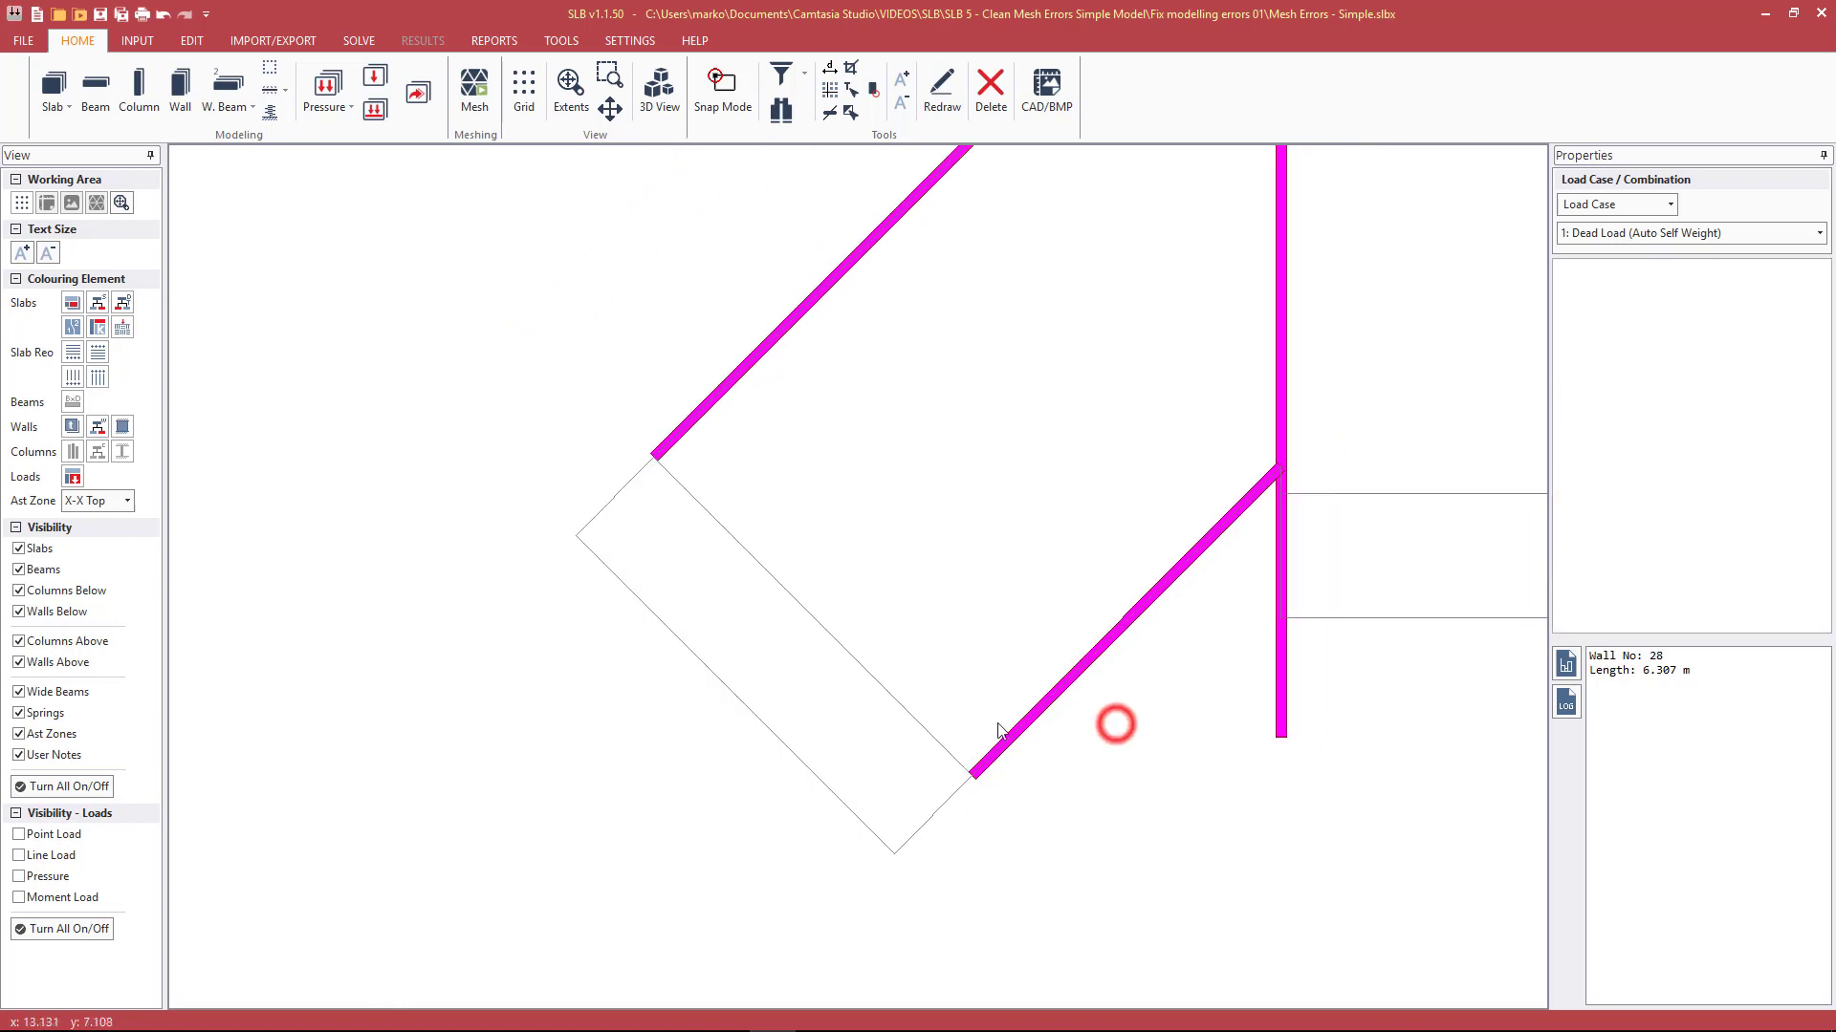
pyautogui.click(555, 525)
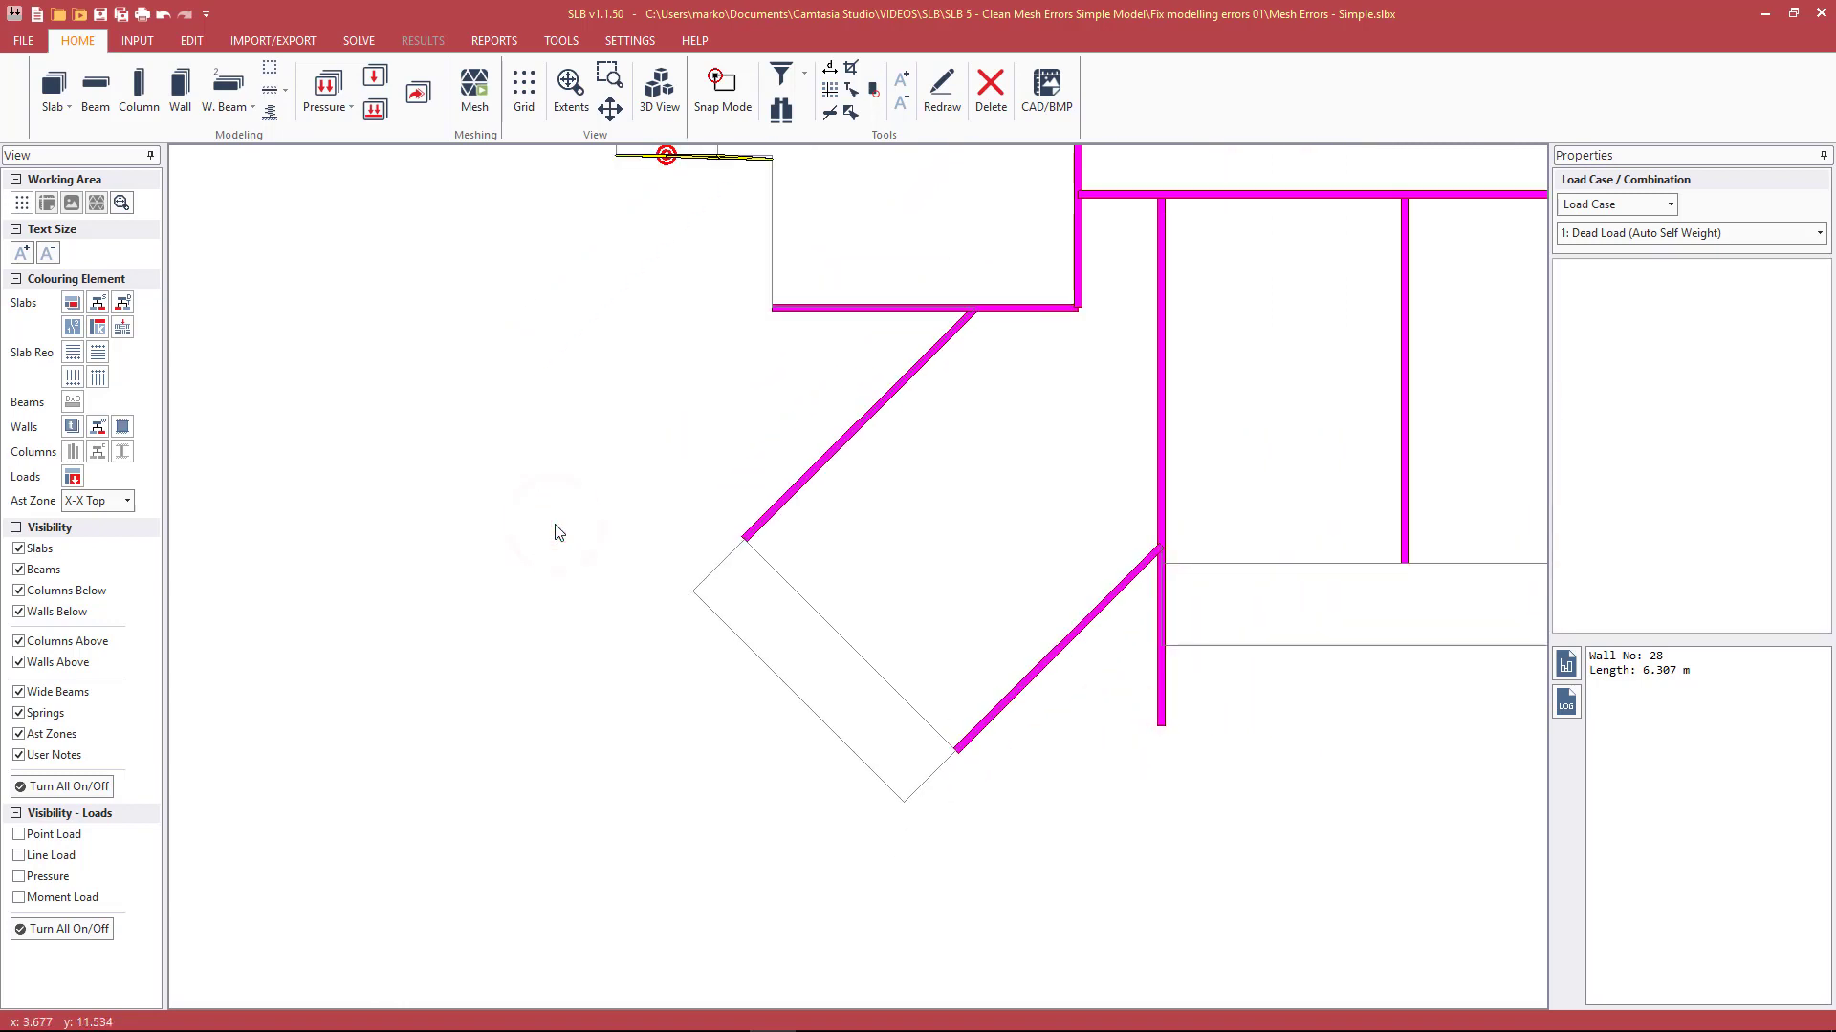
pyautogui.scroll(-3, 559, 532)
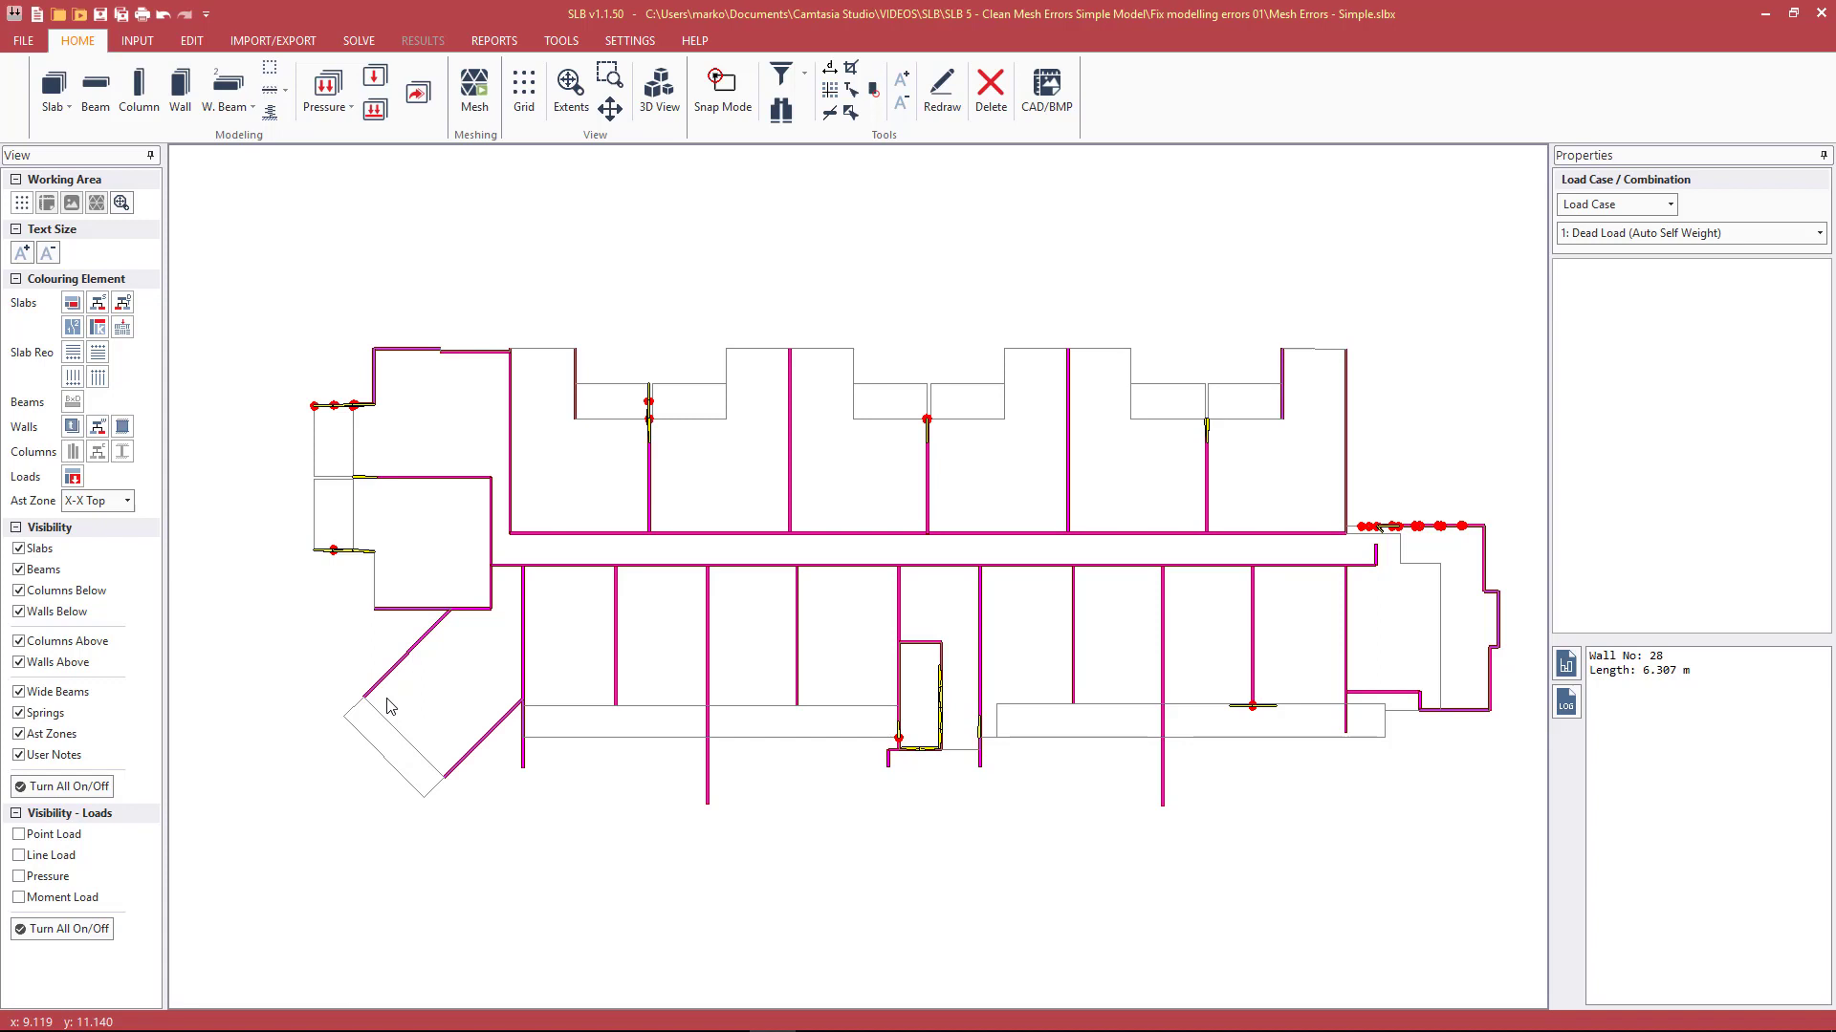
pyautogui.click(799, 196)
pyautogui.press('m')
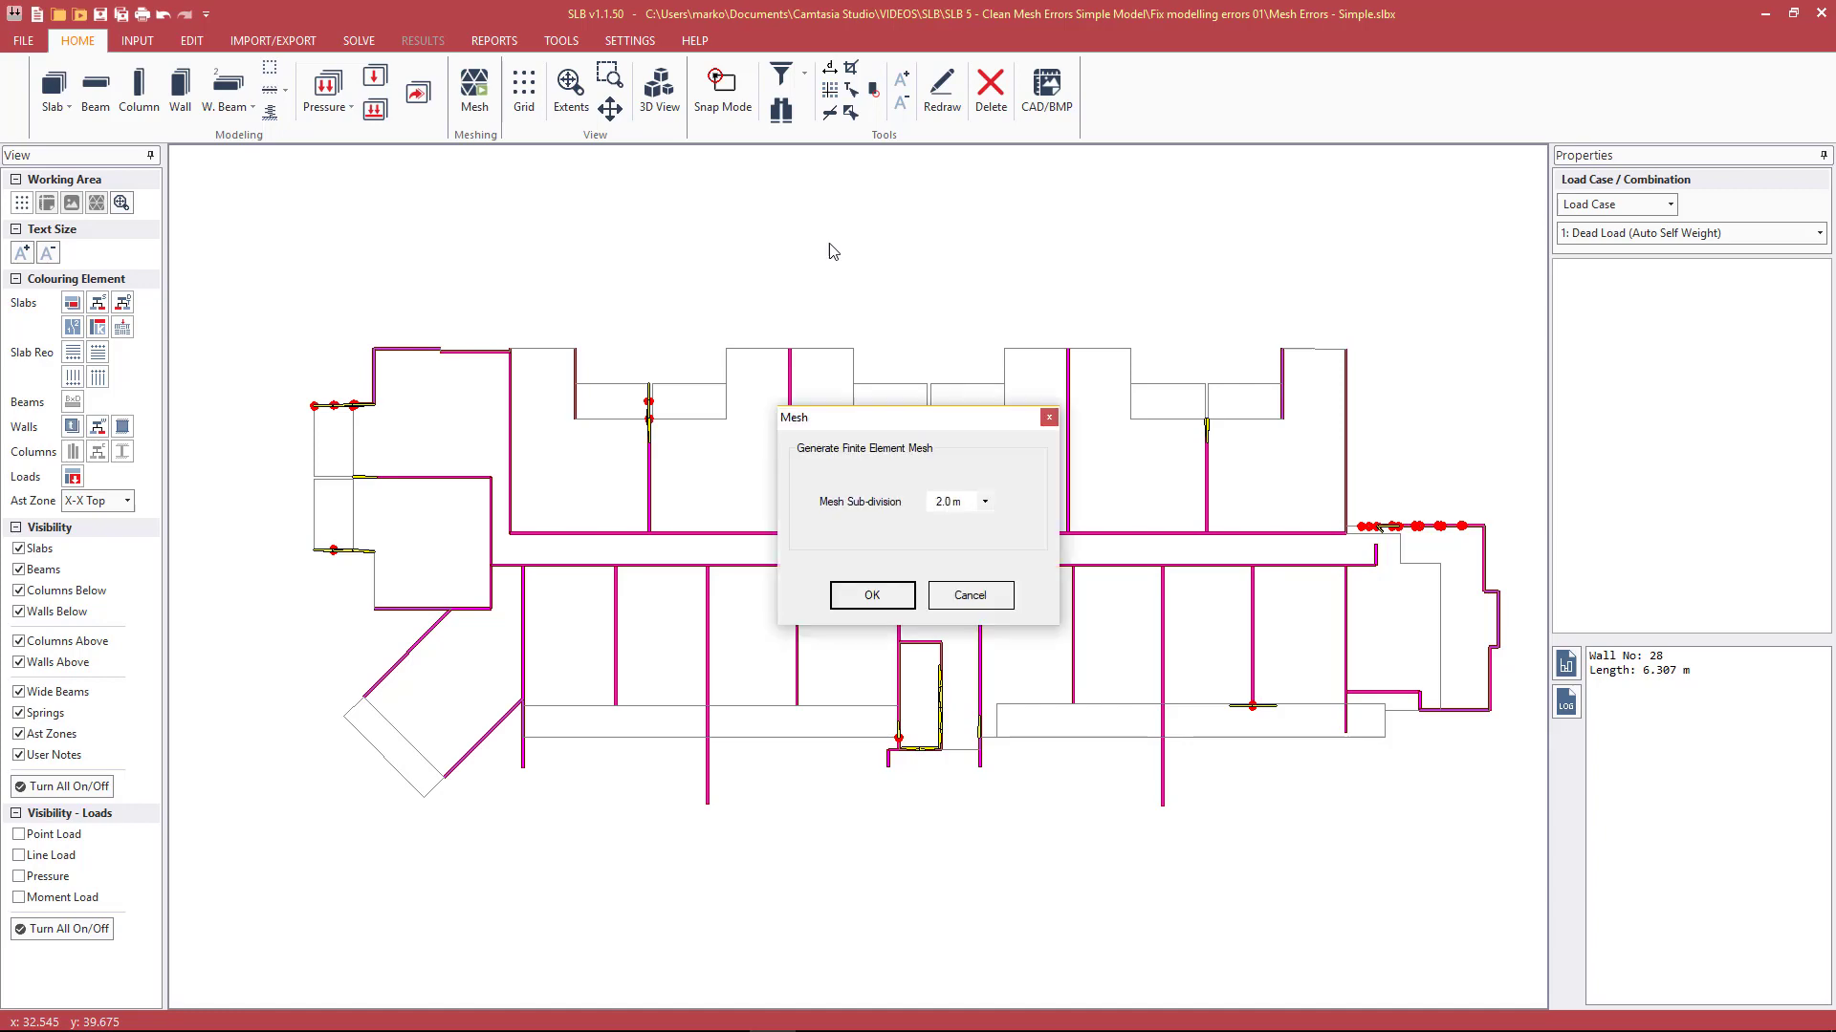
pyautogui.click(890, 597)
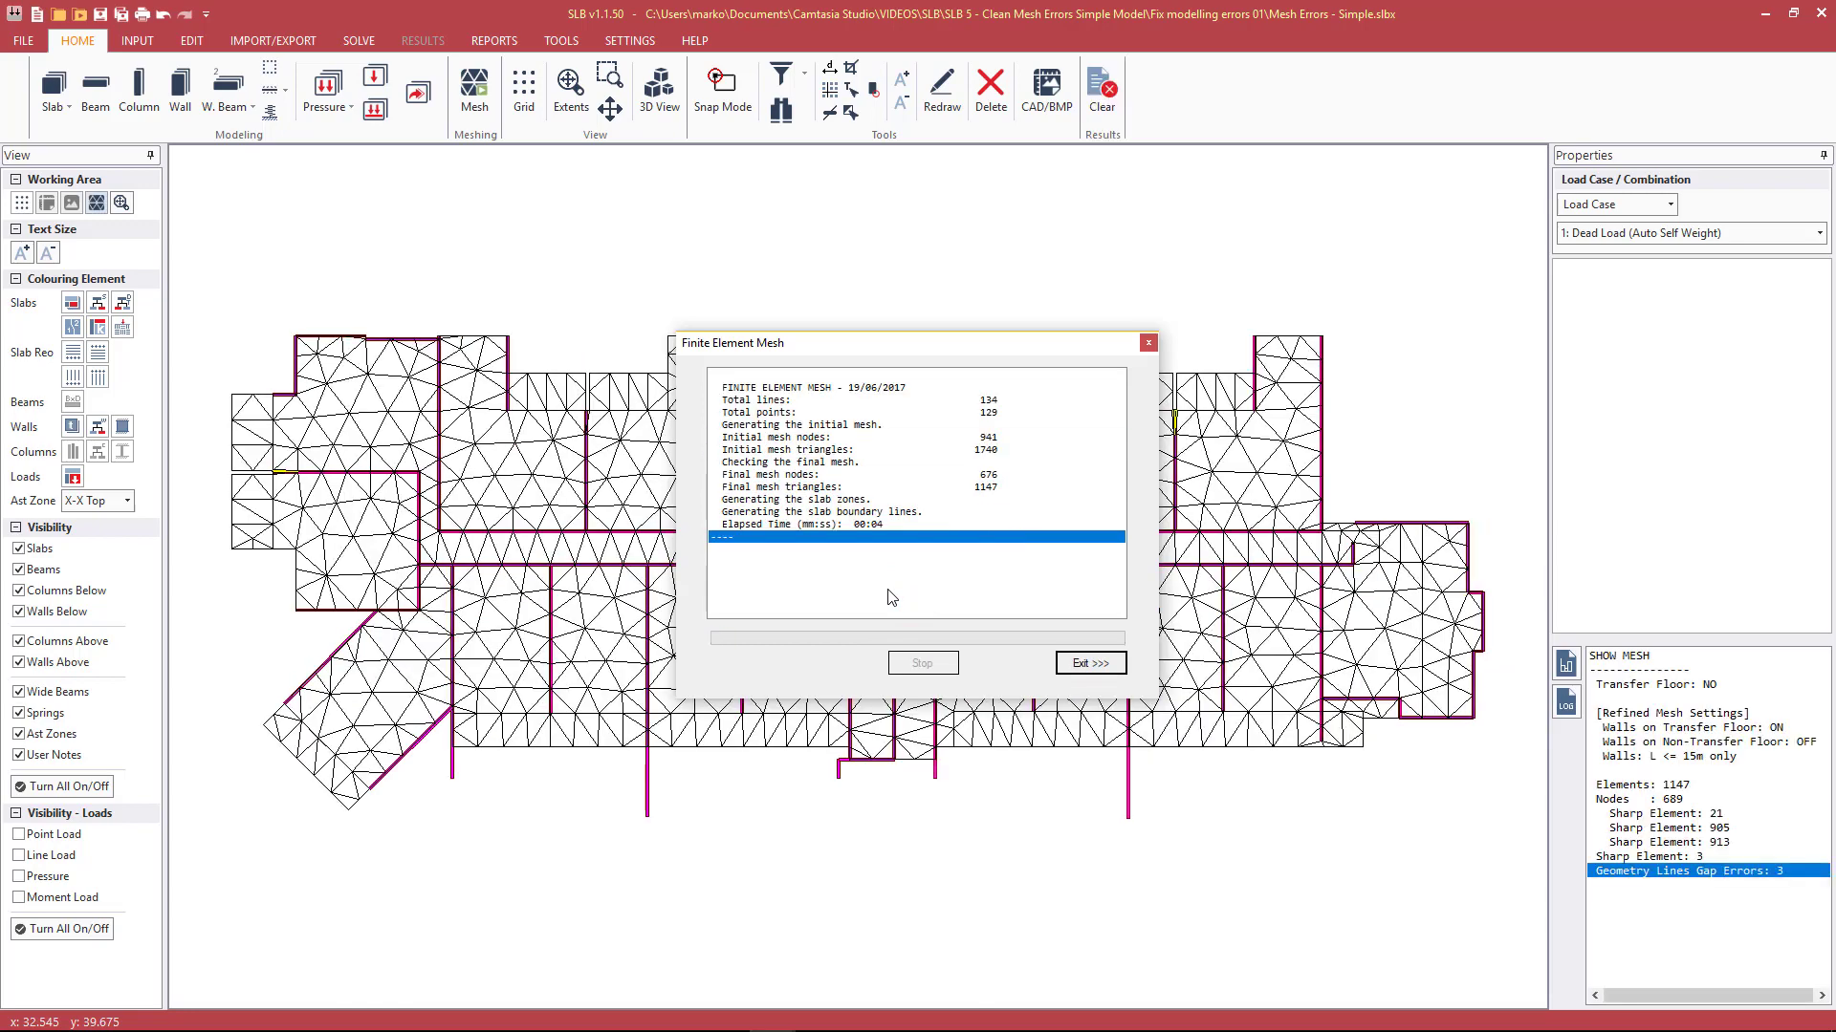
pyautogui.click(1066, 664)
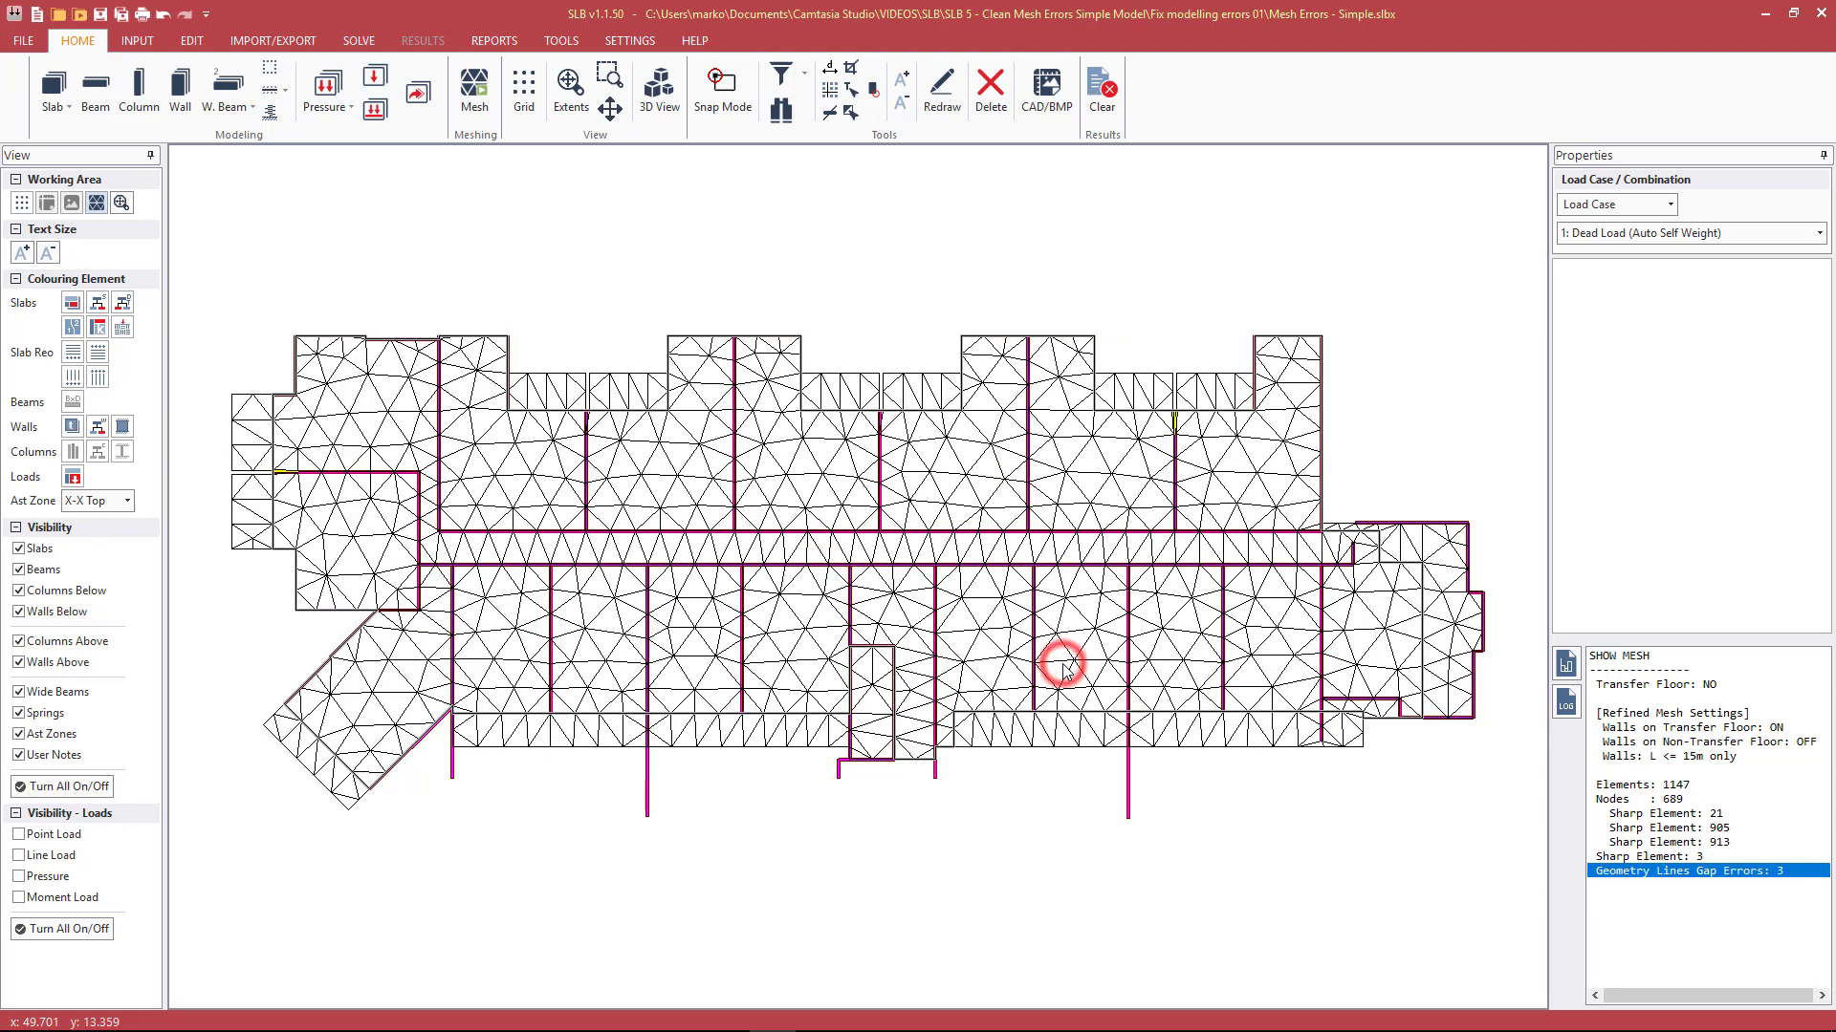
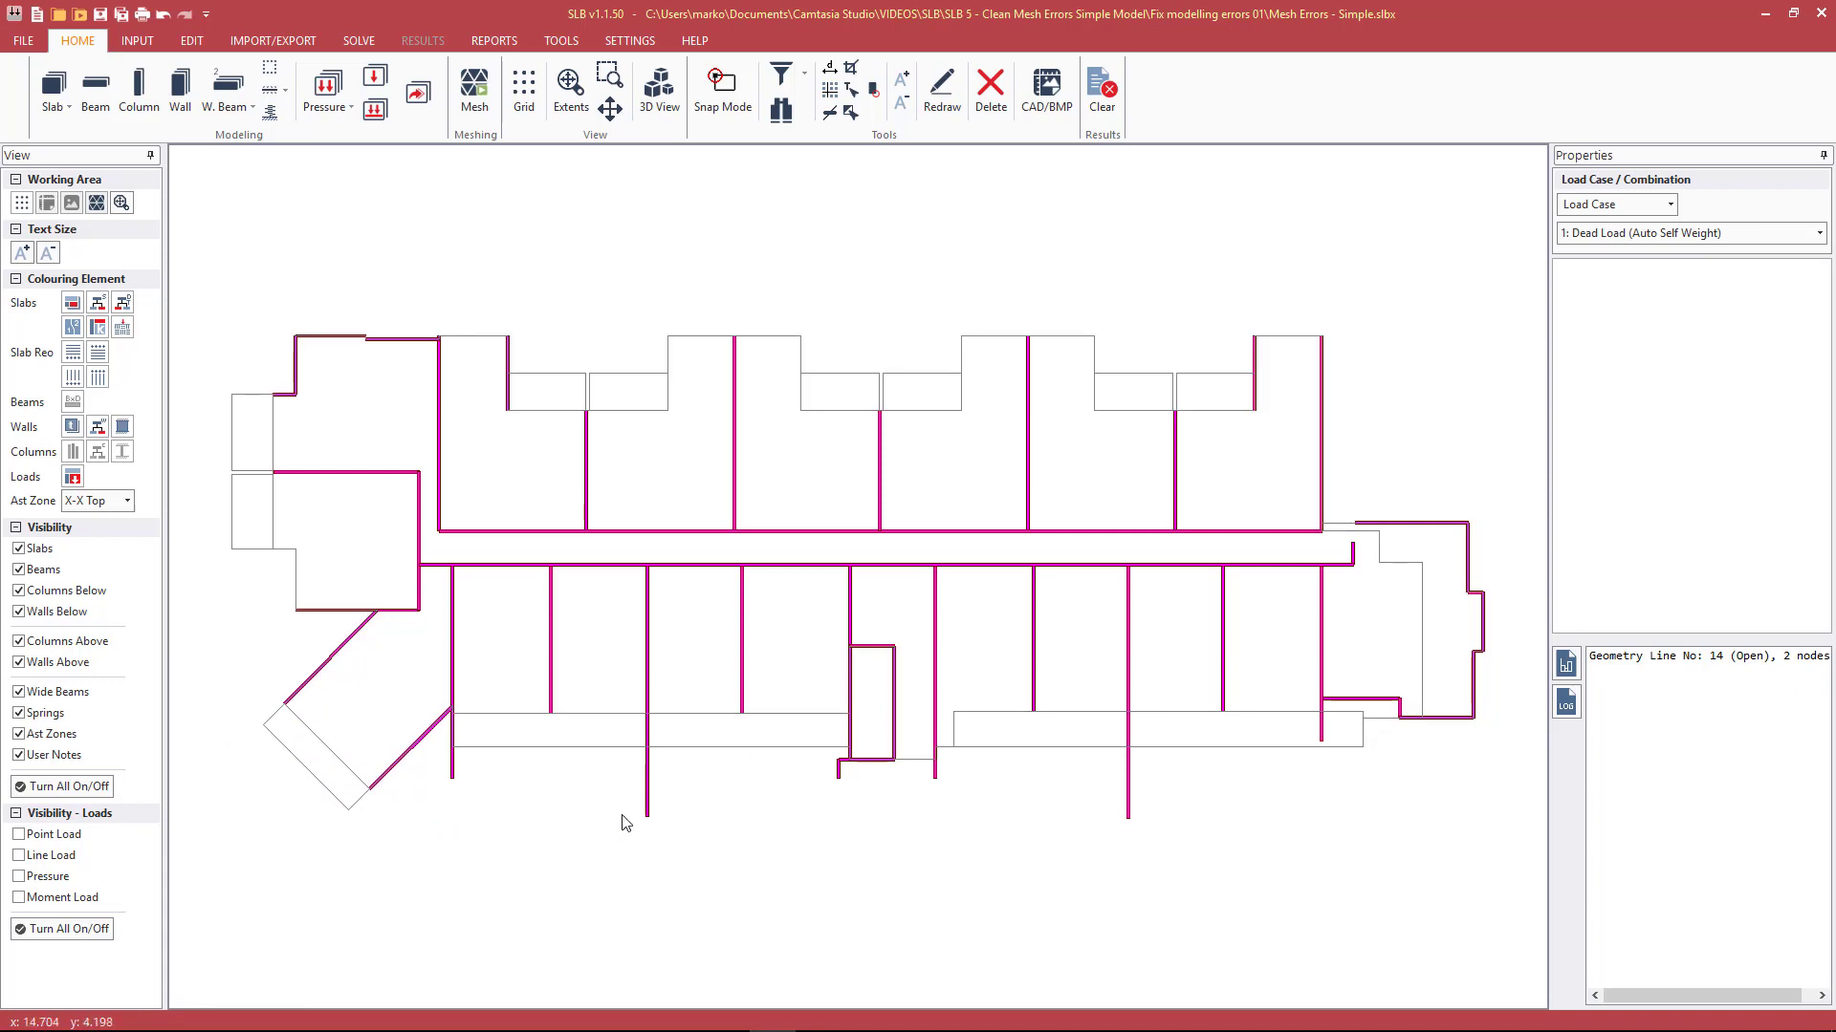
# Step: Inspect the upper balcony rectangles and the main slab outline to compare their shared edges
pyautogui.click(570, 409)
pyautogui.moveTo(570, 409); pyautogui.dragTo(620, 411)
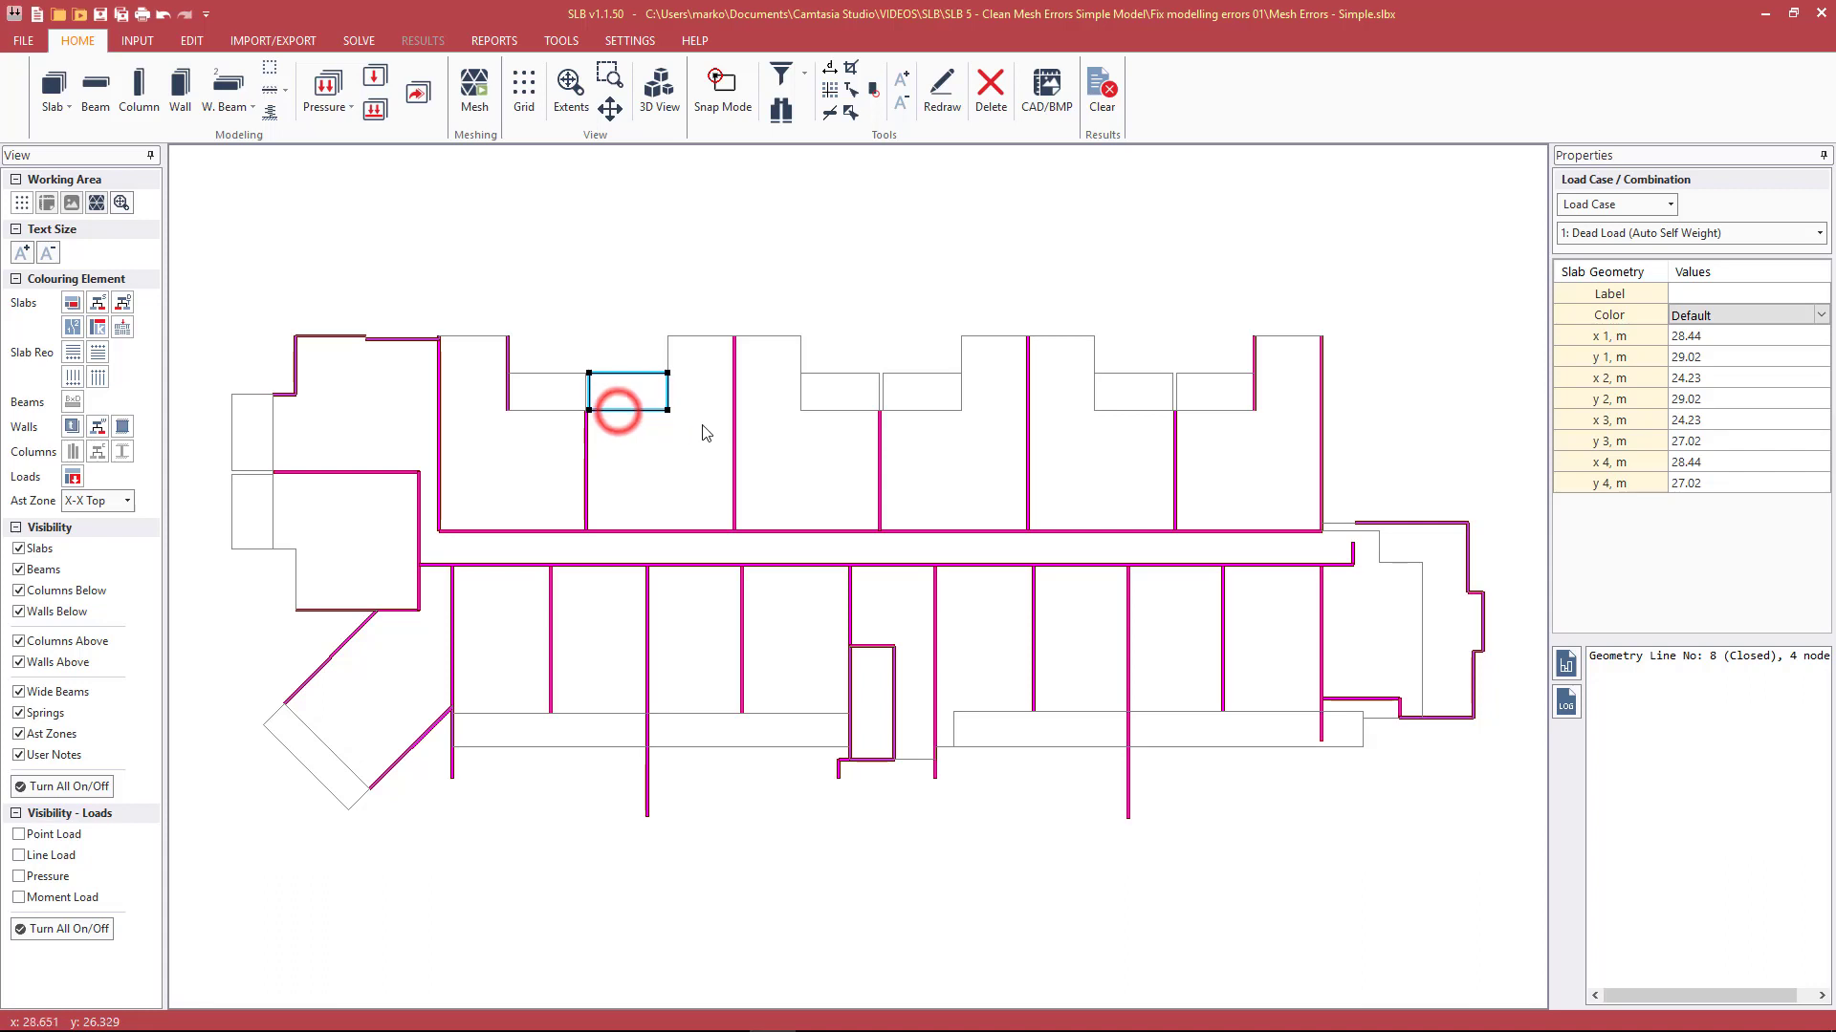
pyautogui.click(815, 402)
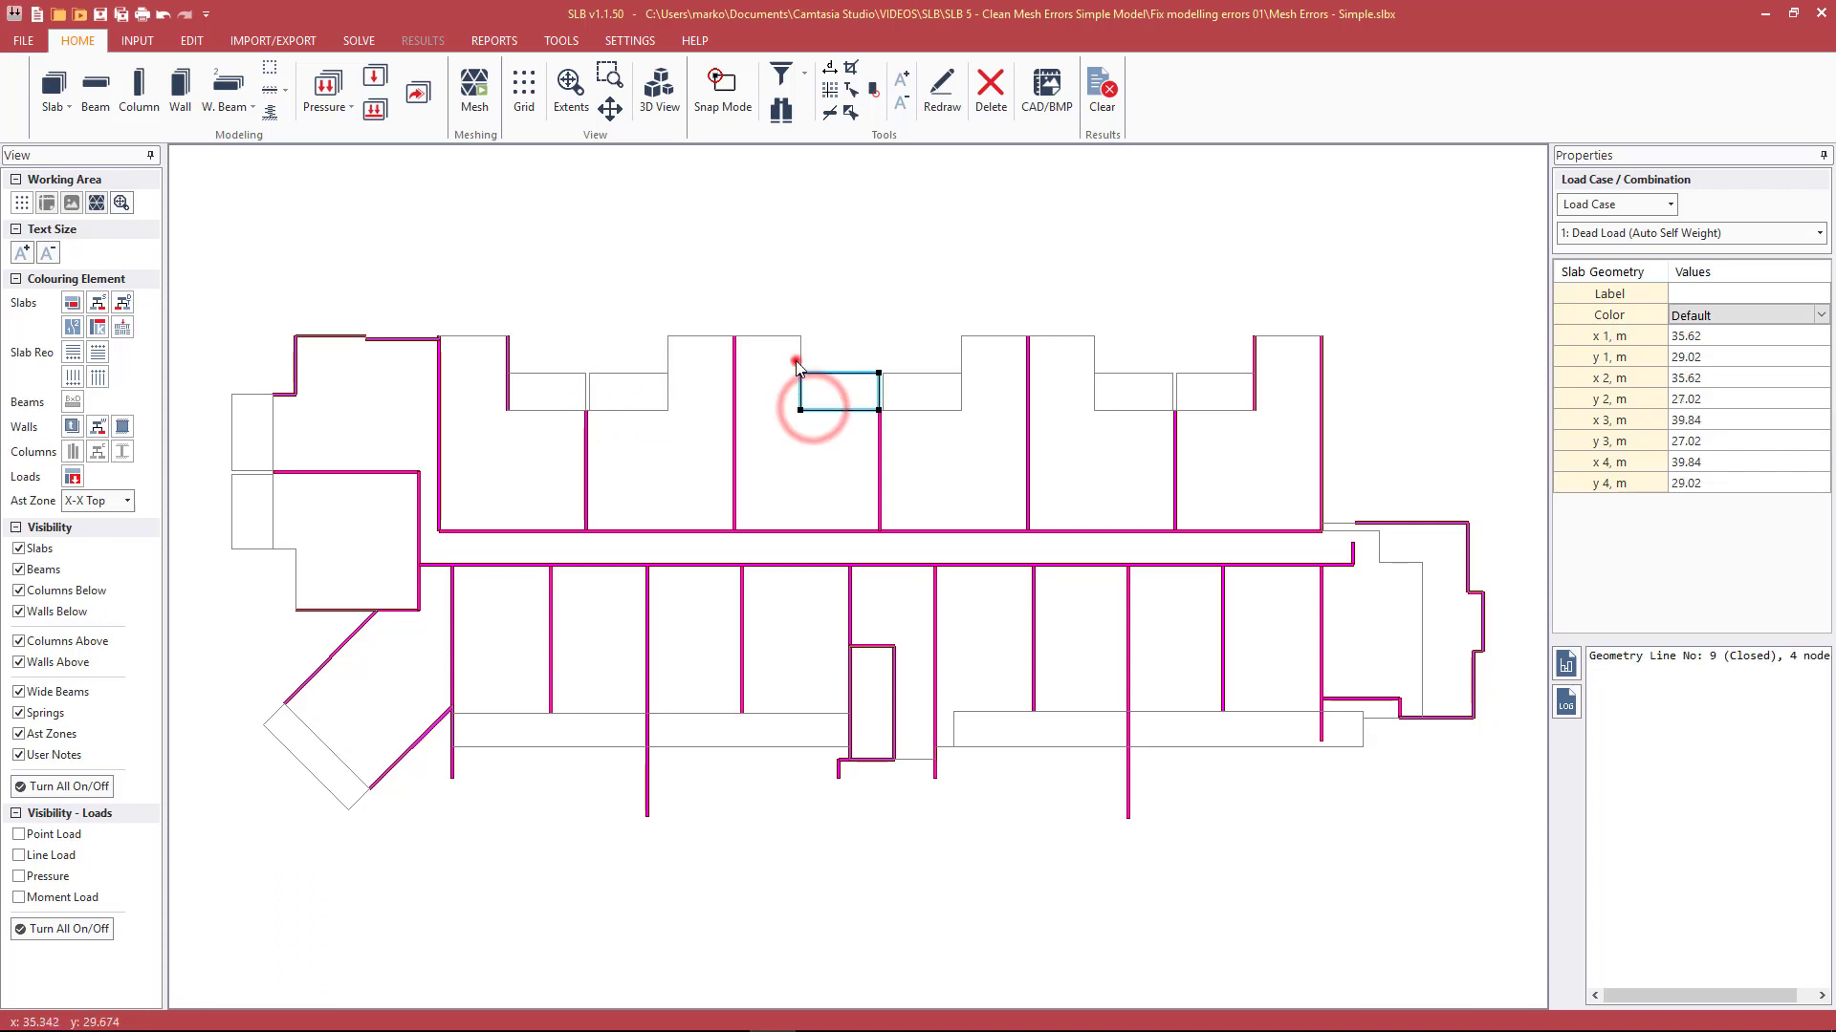
pyautogui.click(796, 361)
pyautogui.click(909, 372)
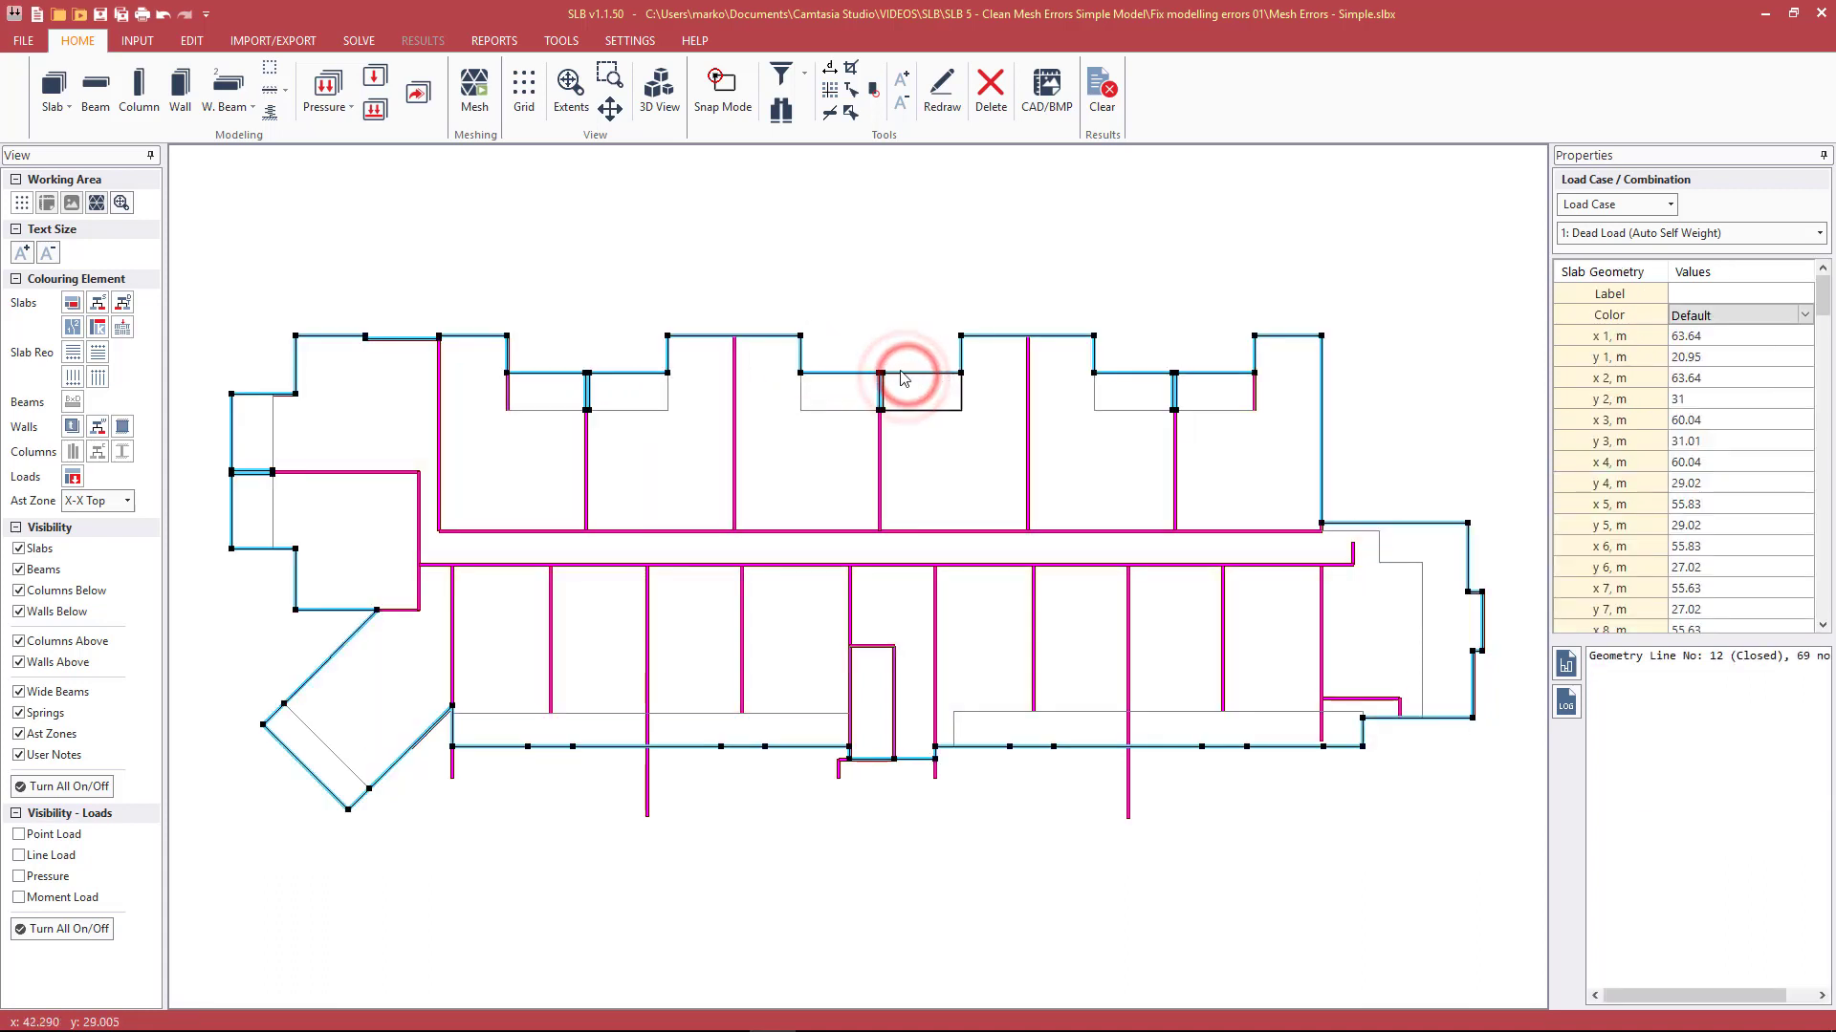
pyautogui.click(918, 409)
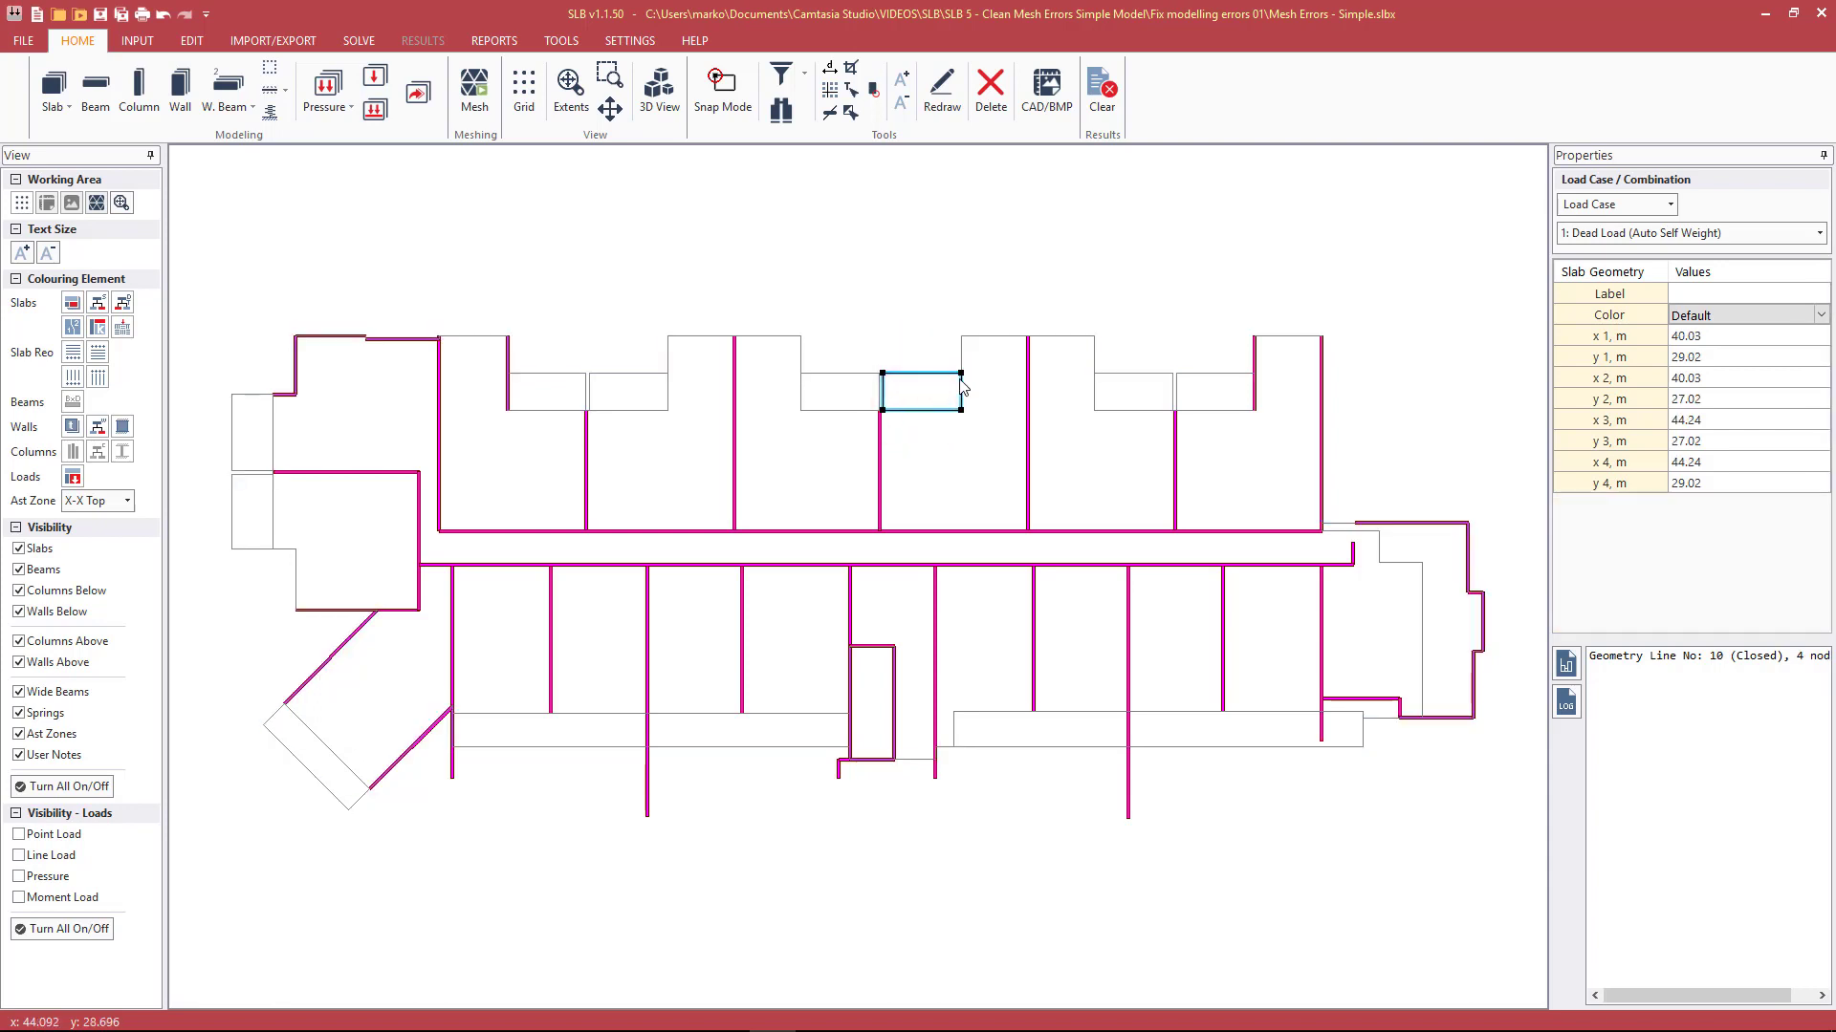
pyautogui.click(933, 340)
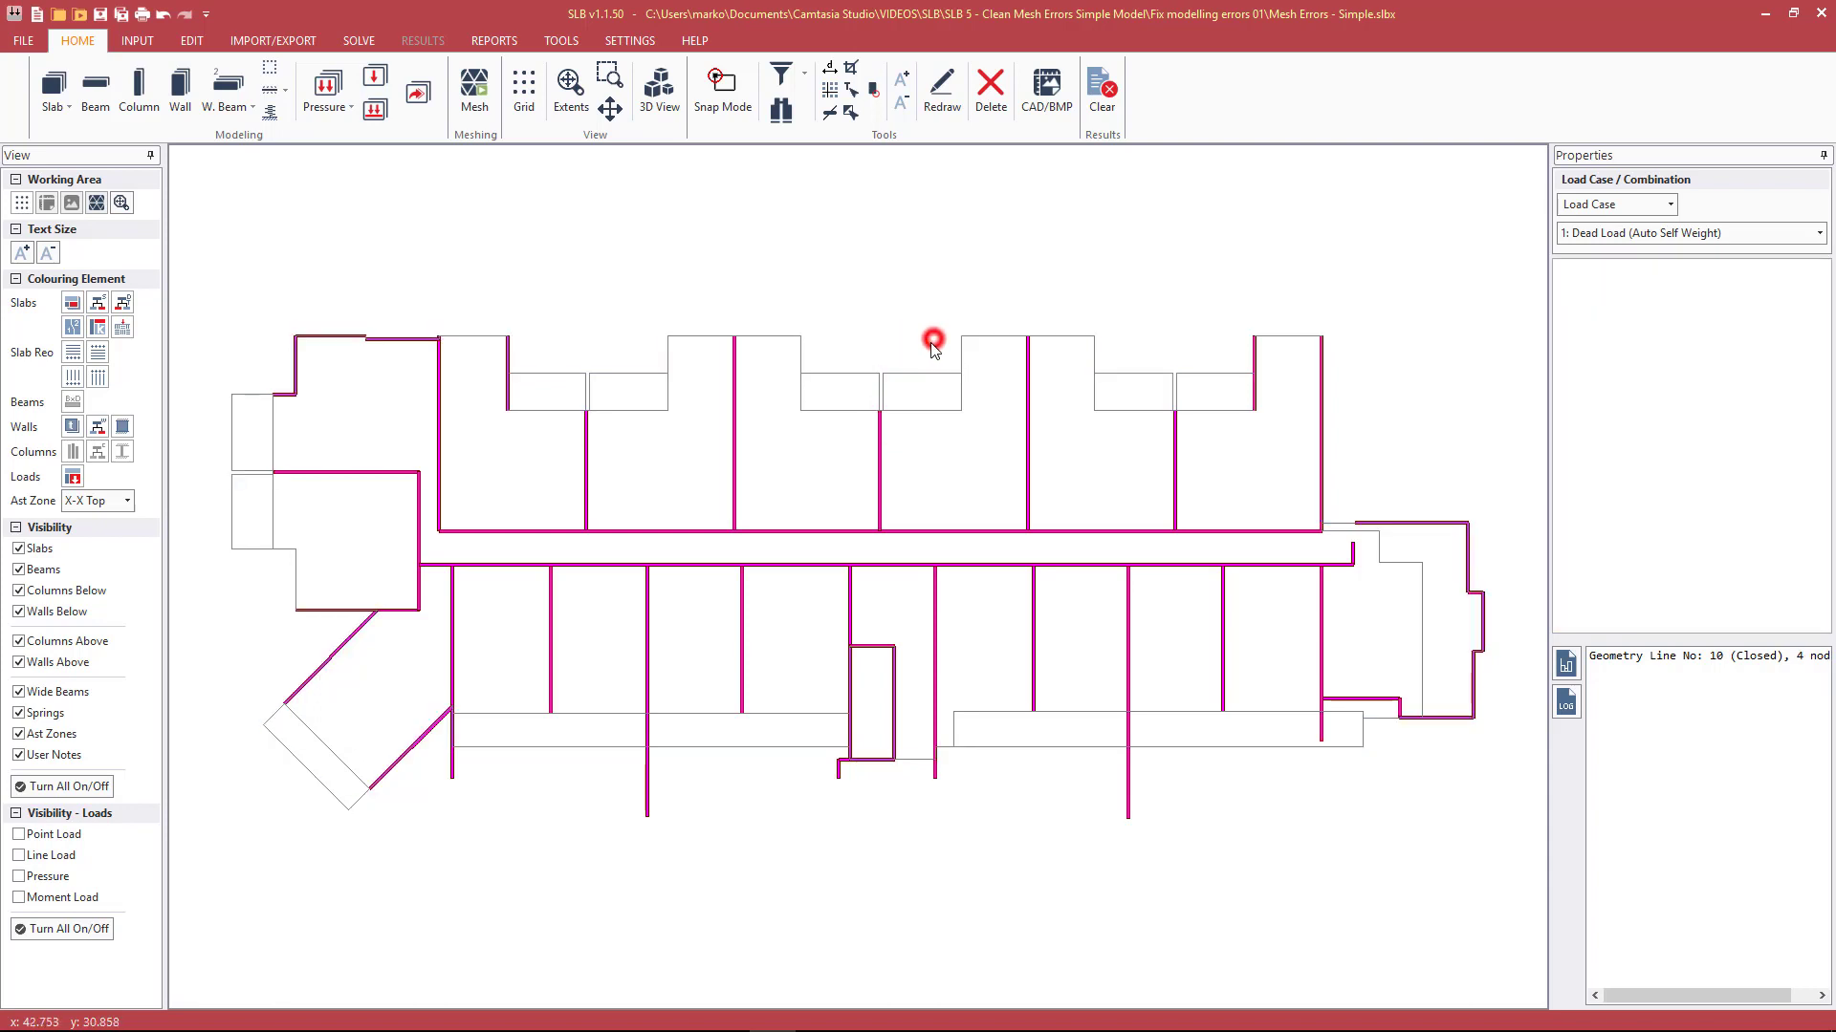
# Step: Show the overlapping geometry lines across the model, then clear the highlighting
pyautogui.click(561, 41)
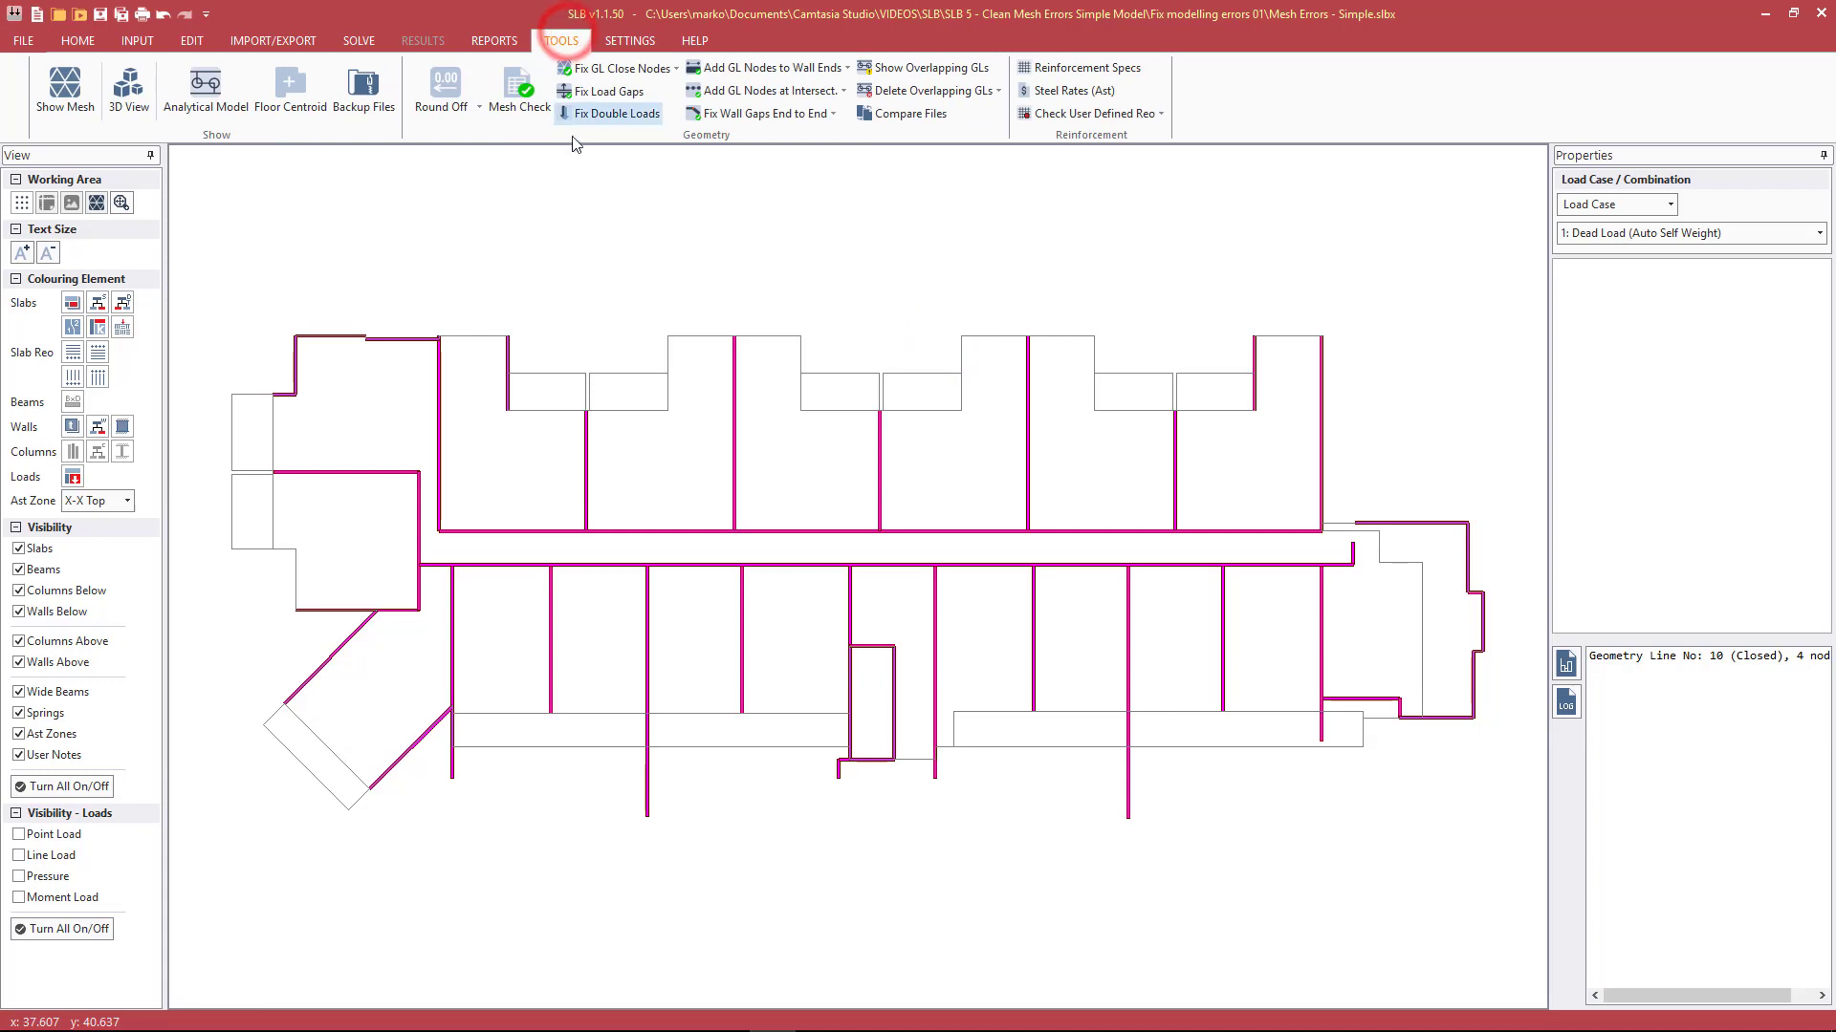
pyautogui.click(936, 71)
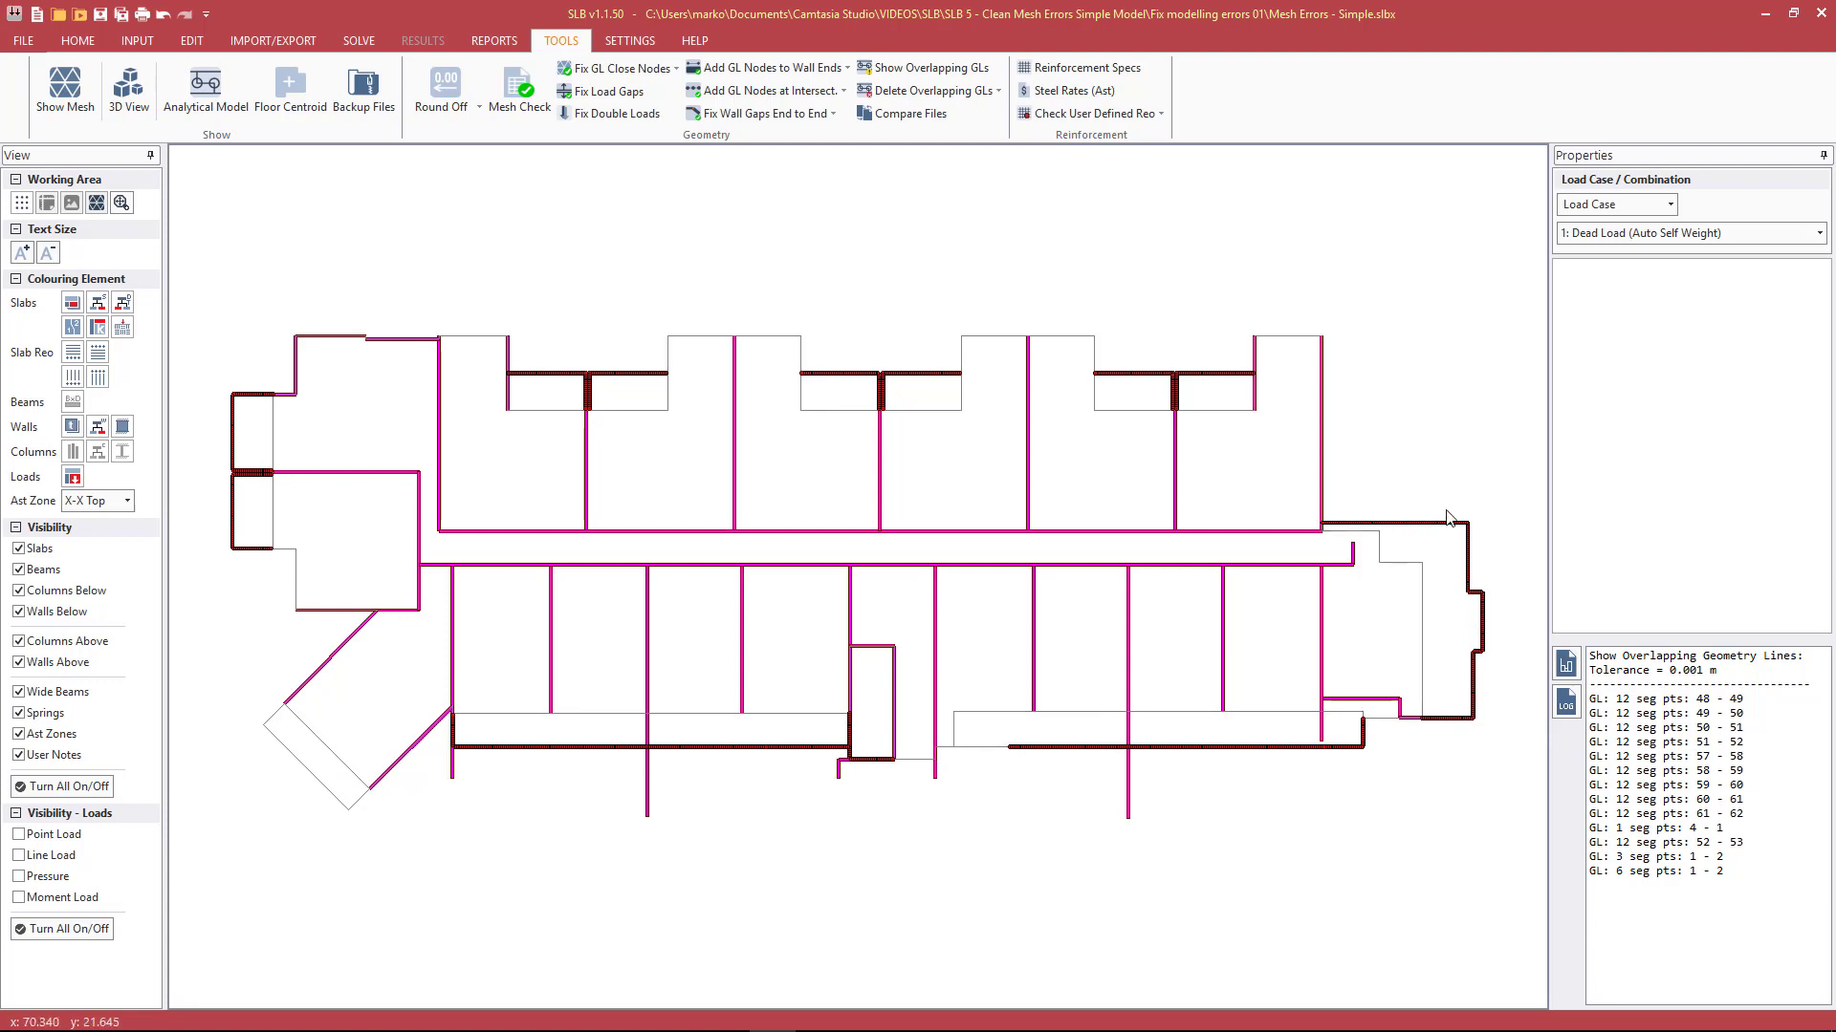
pyautogui.click(1360, 301)
pyautogui.click(1250, 274)
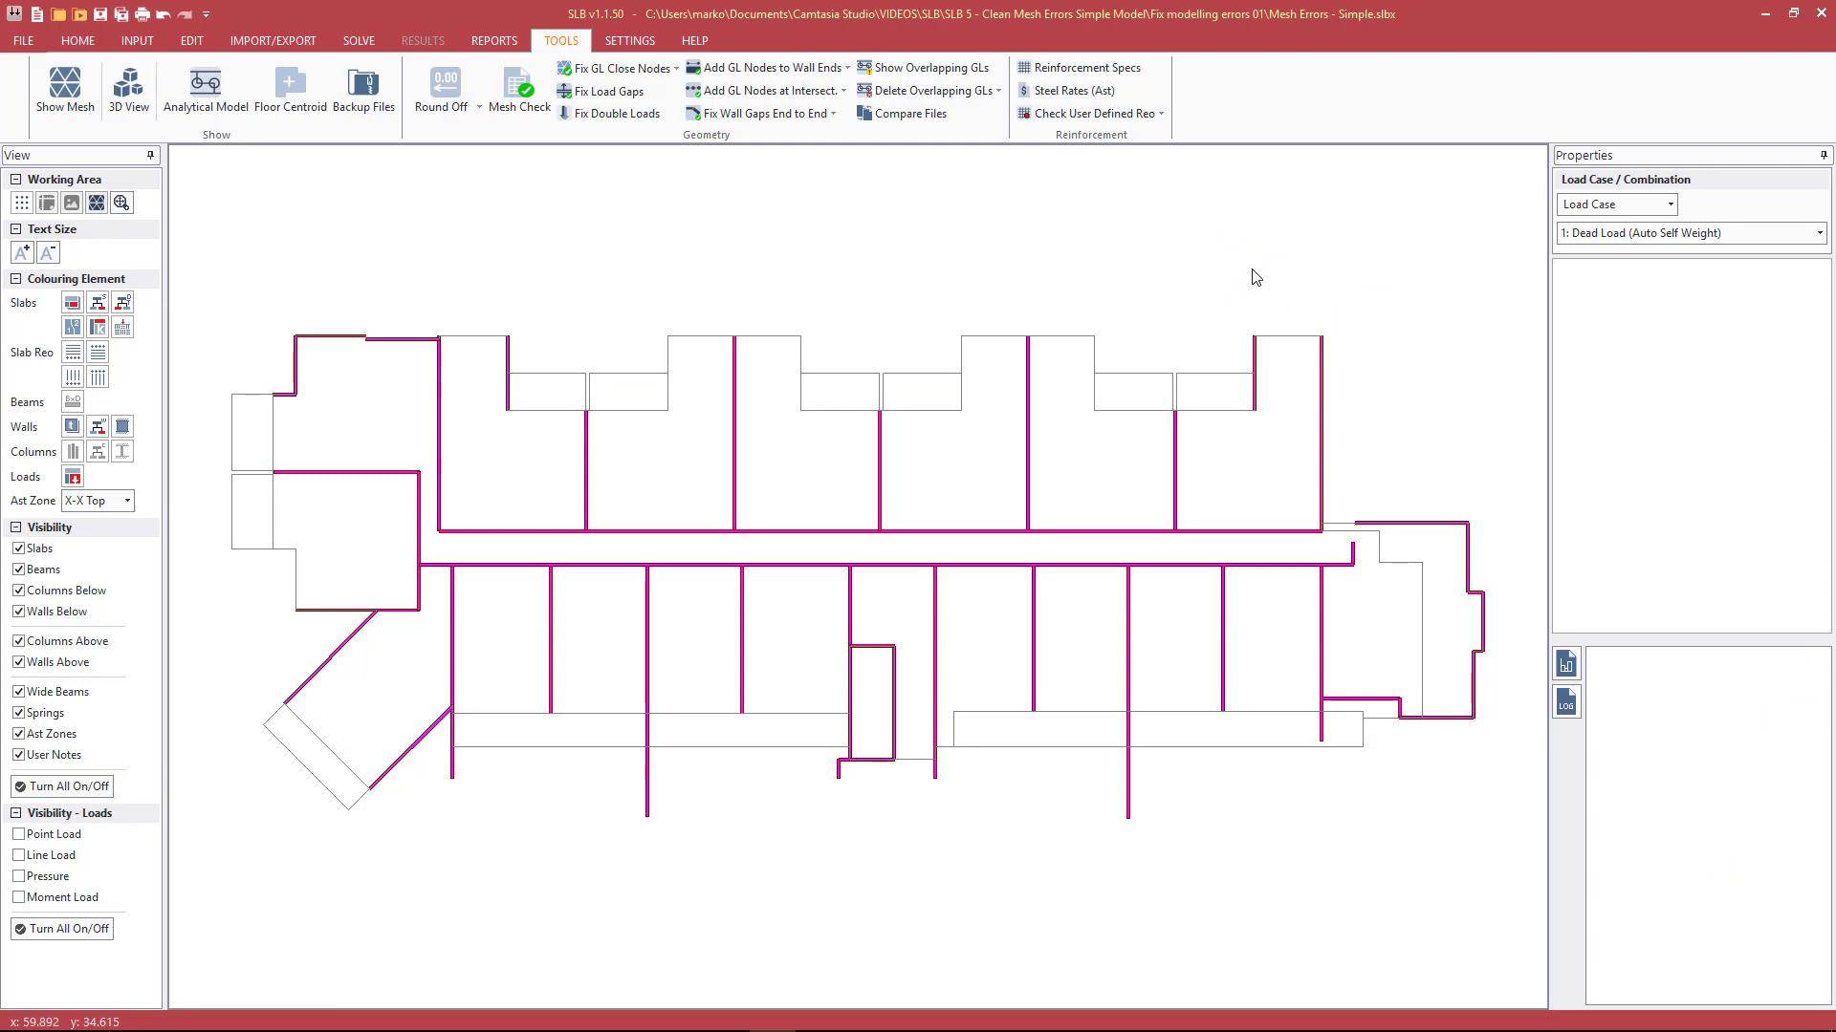
# Step: Delete the overlapping geometry lines within the selected main slab outline, review the deletion report and clear the selection
pyautogui.click(980, 336)
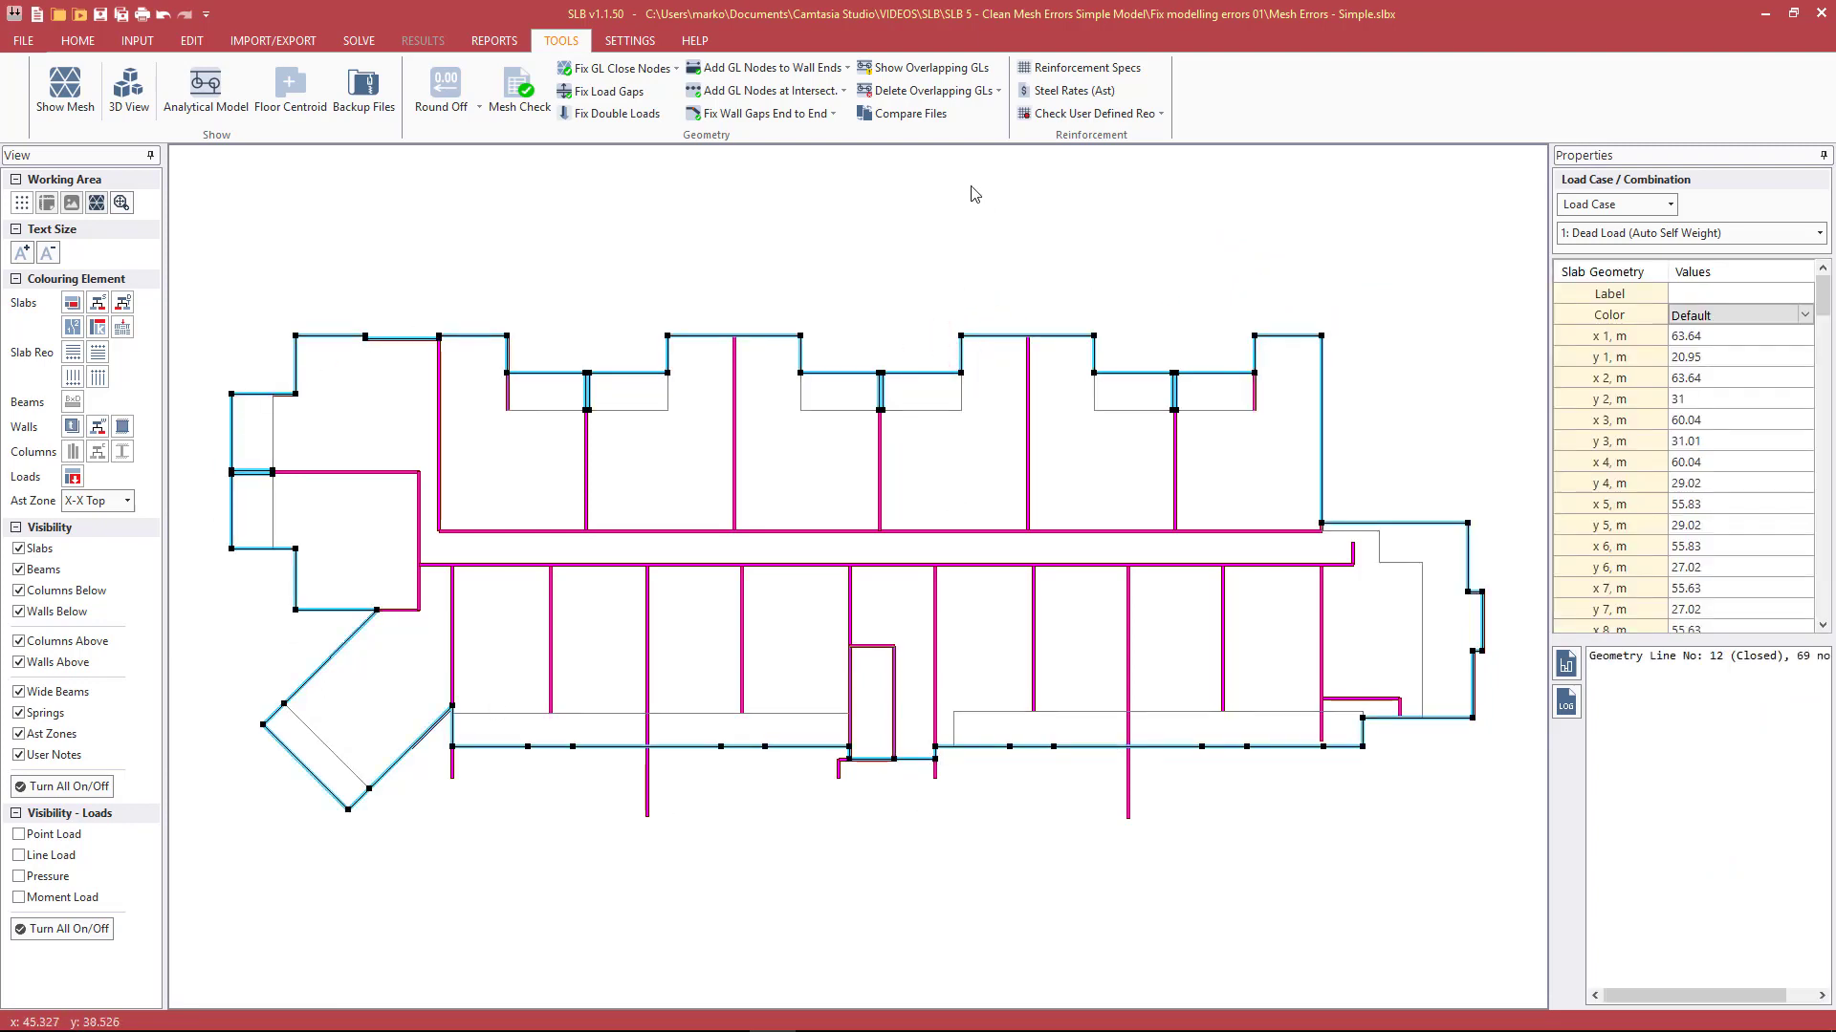
pyautogui.click(987, 91)
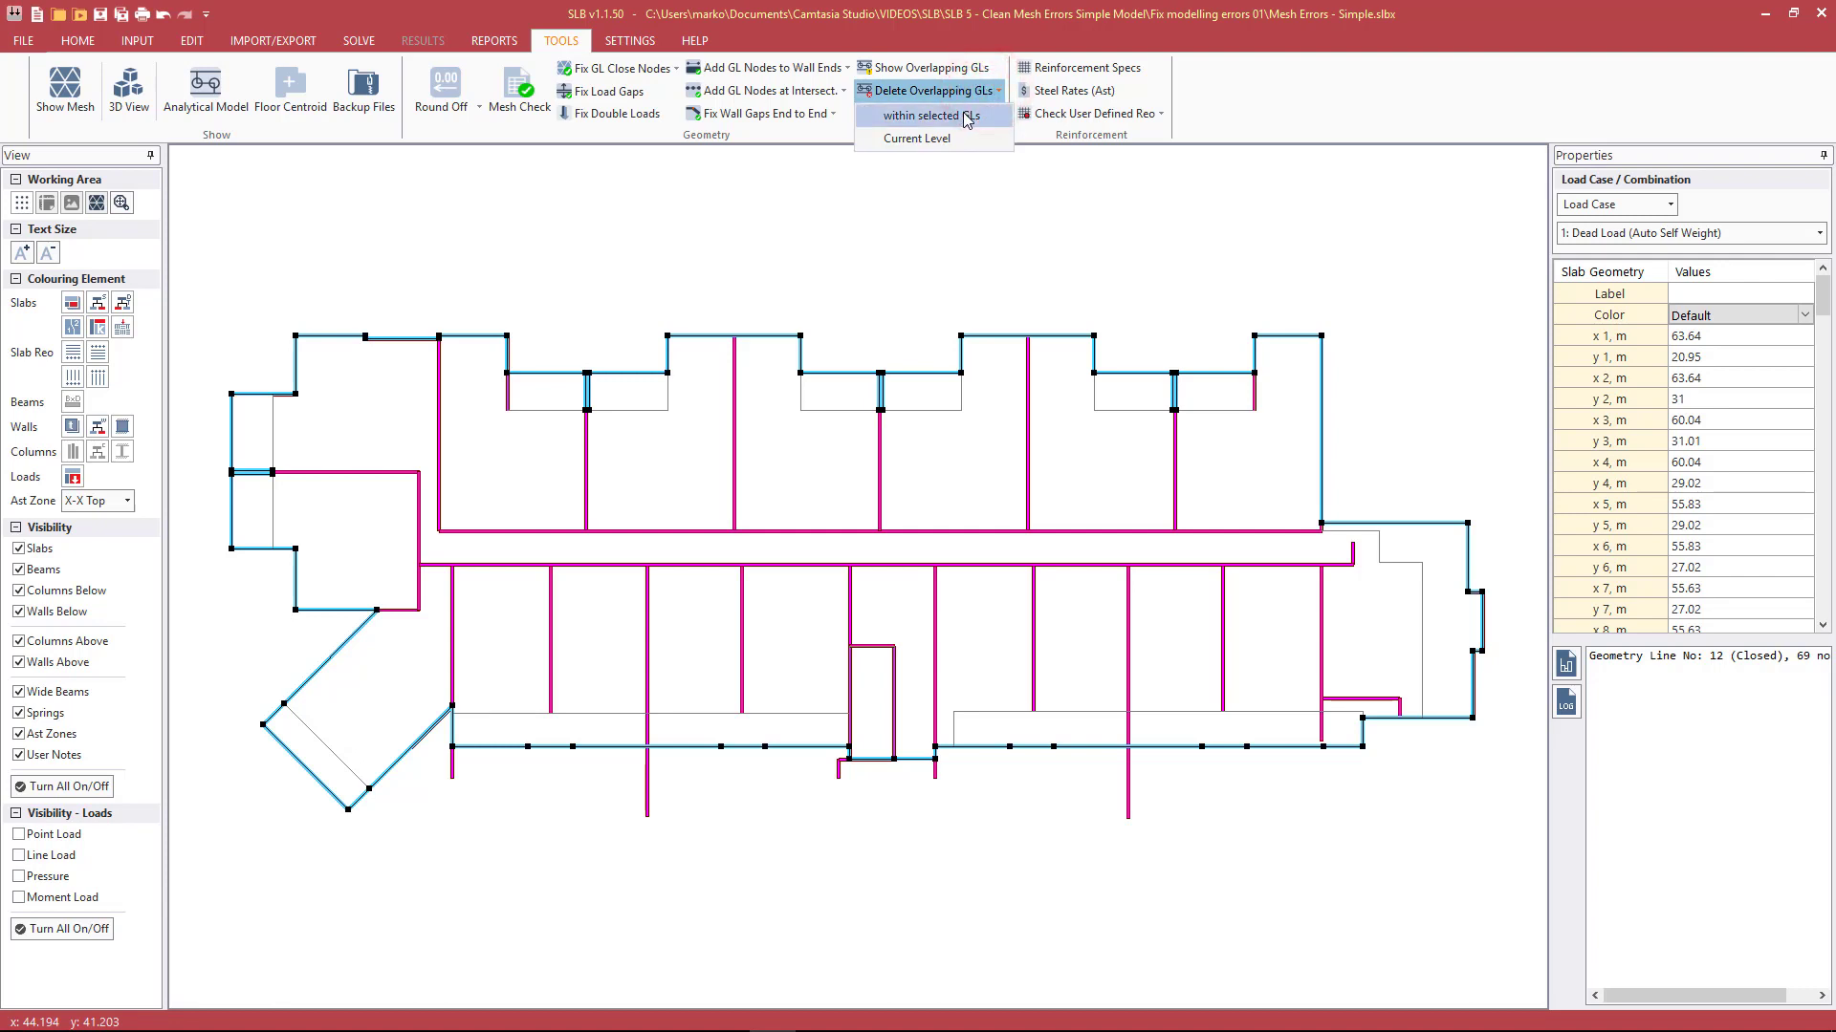
pyautogui.click(966, 117)
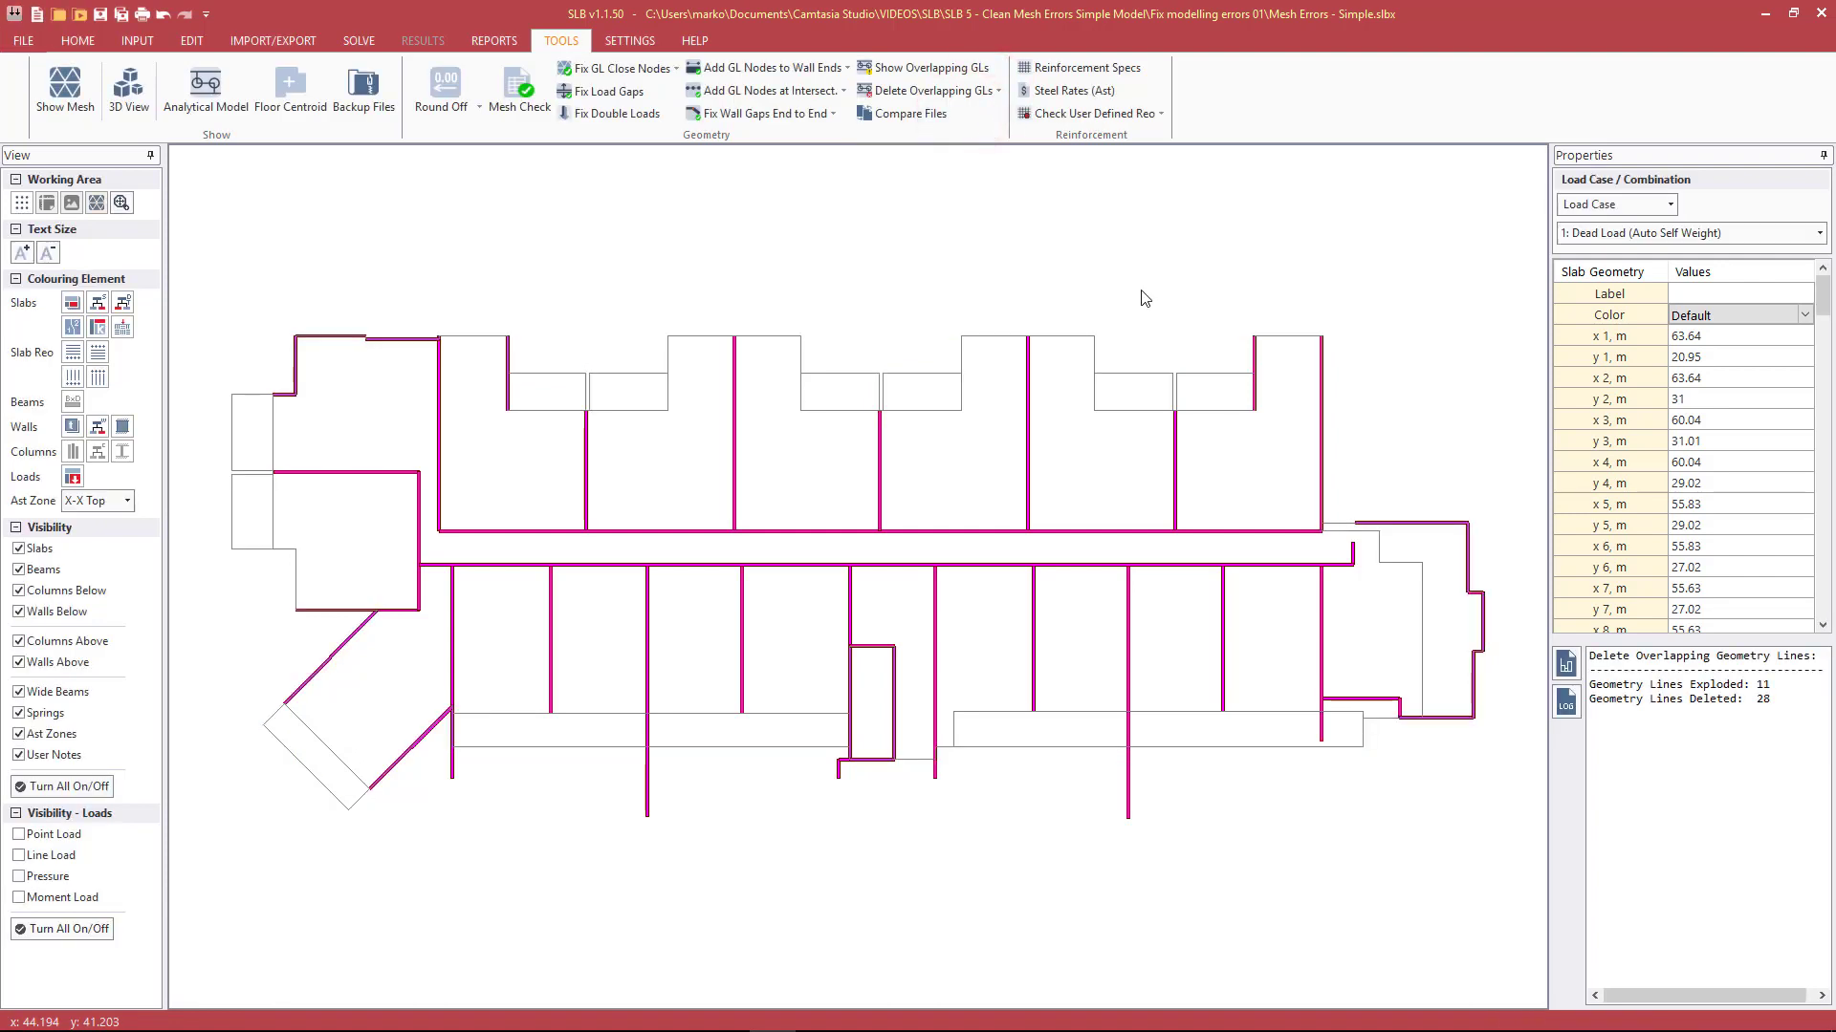
pyautogui.click(1681, 688)
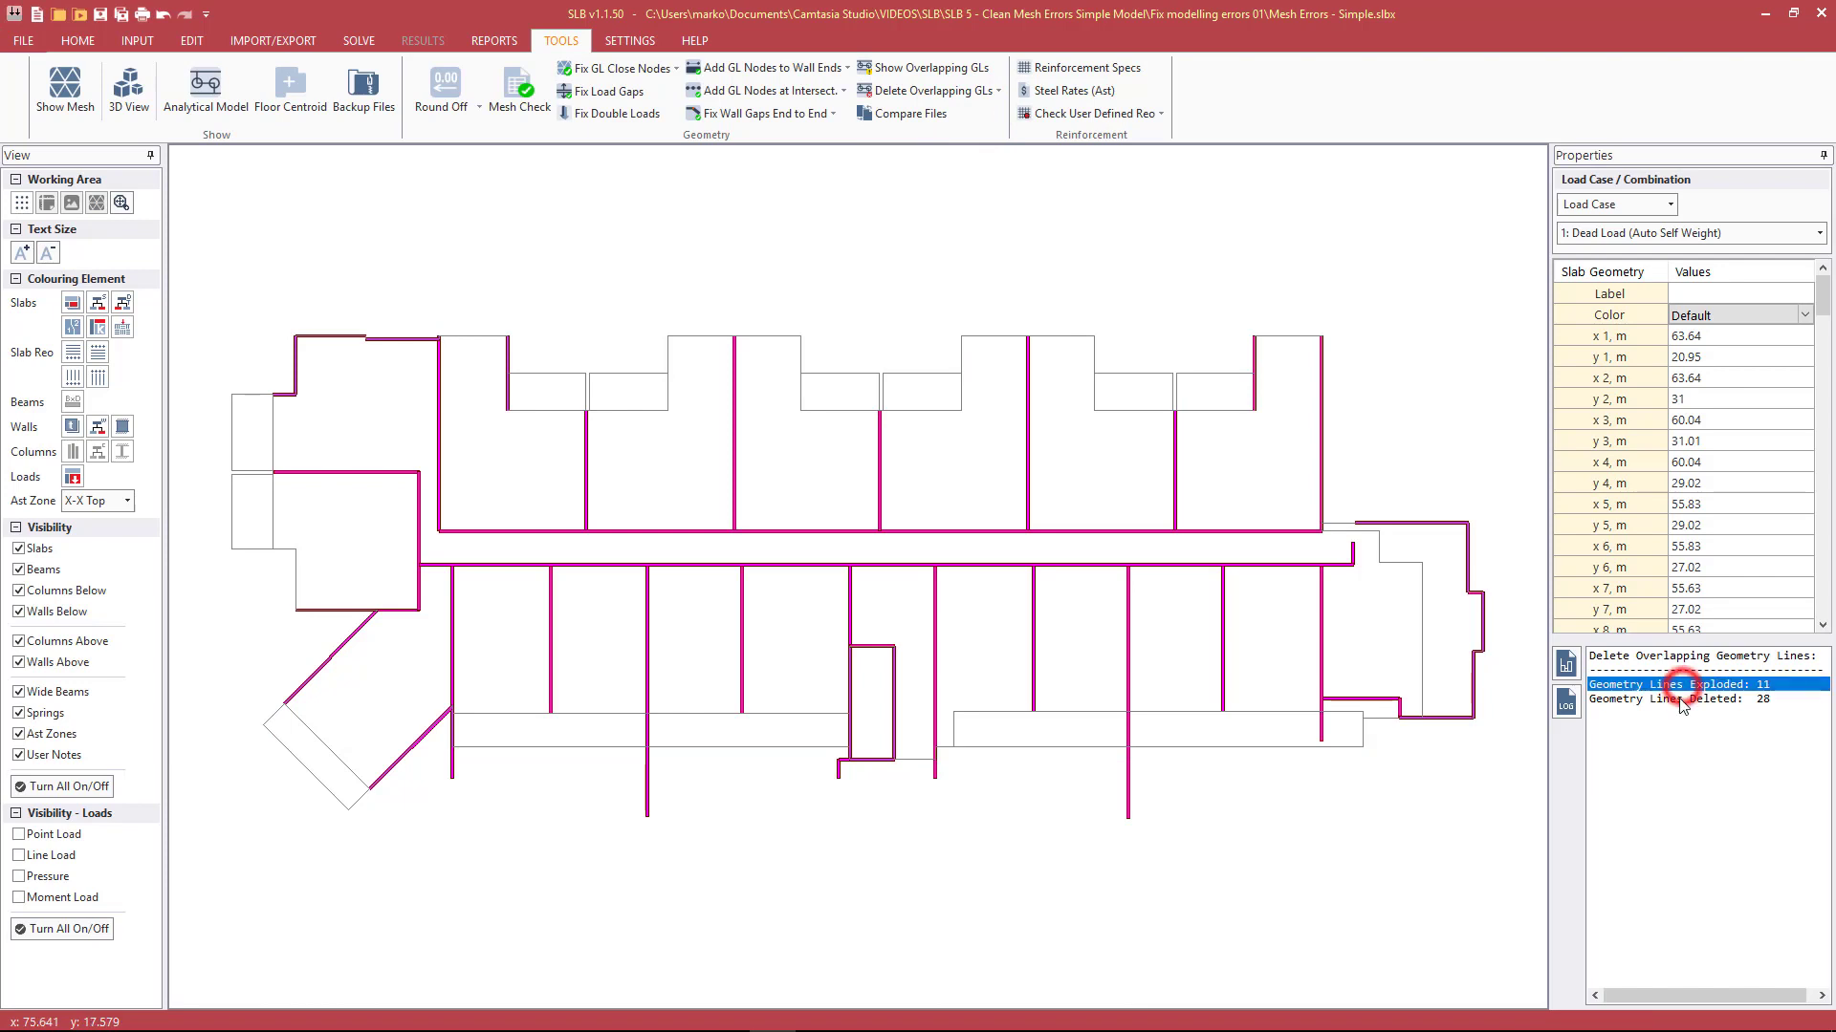
pyautogui.click(1622, 701)
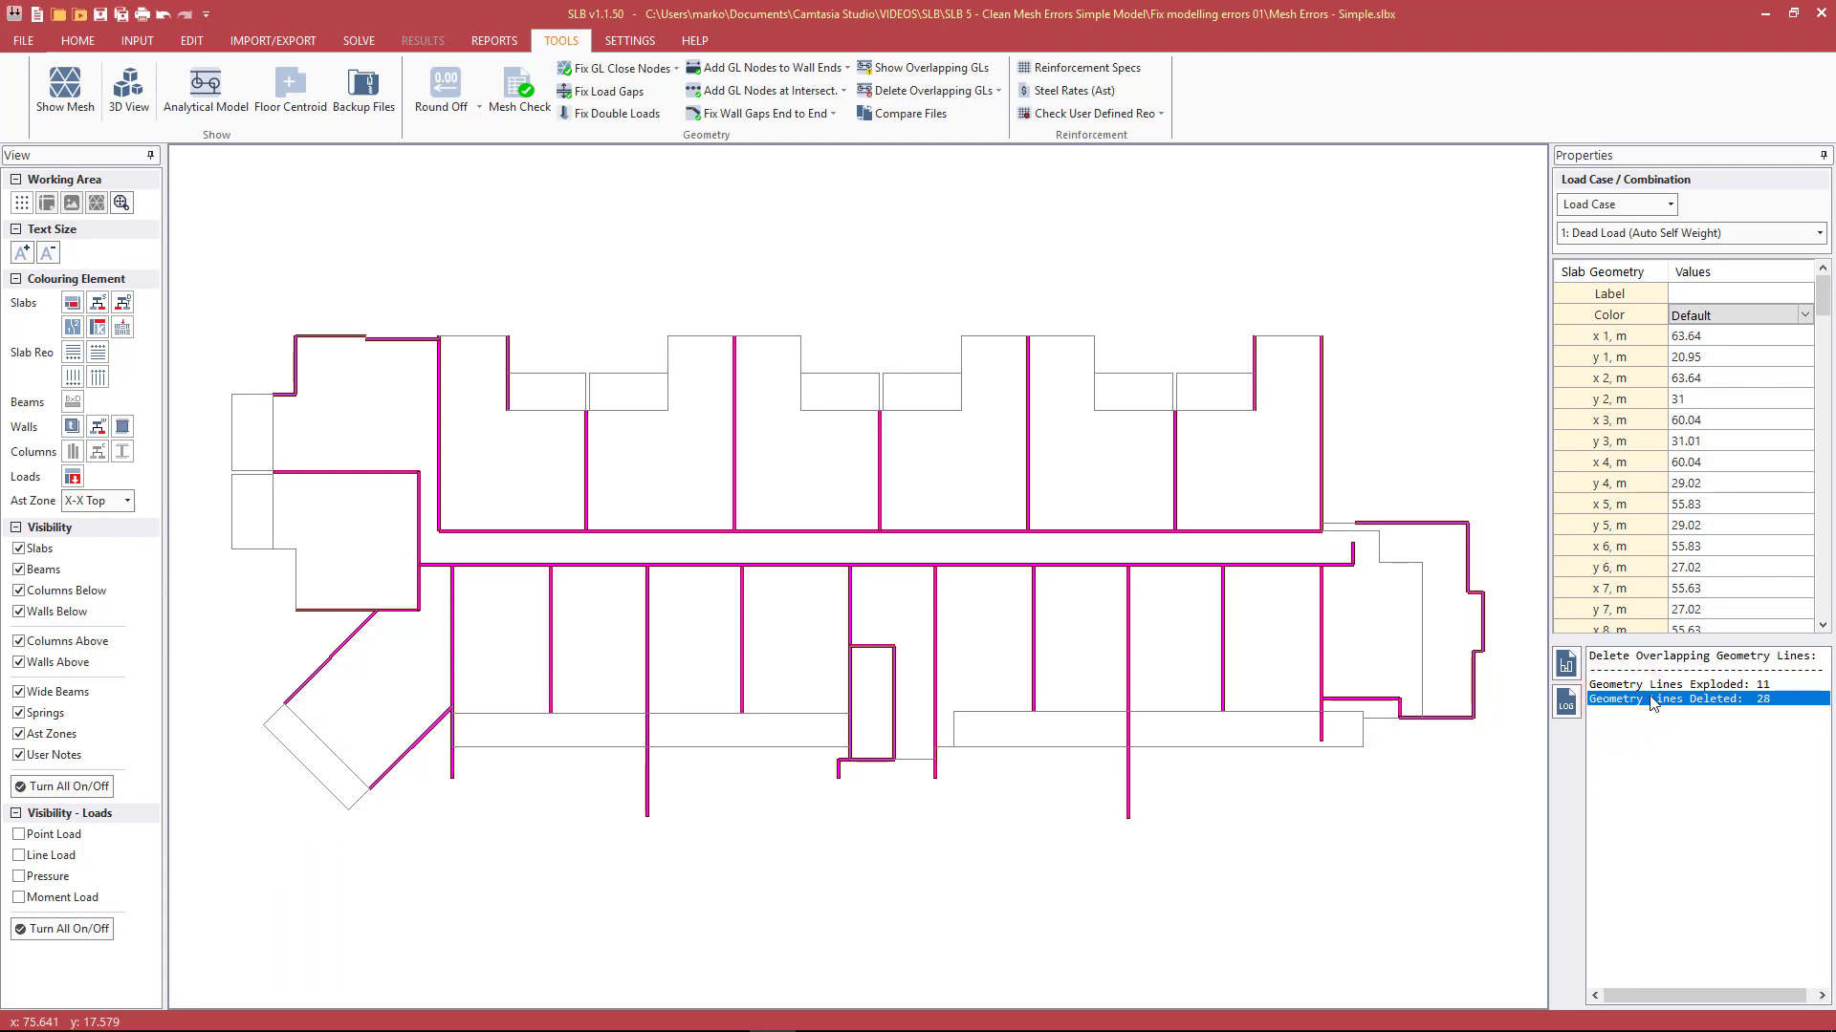
pyautogui.click(1229, 328)
# Step: Examine the main slab outline and the individual edge lines of the right-hand balcony in the middle upper pair
pyautogui.scroll(1, 1229, 328)
pyautogui.scroll(1, 904, 382)
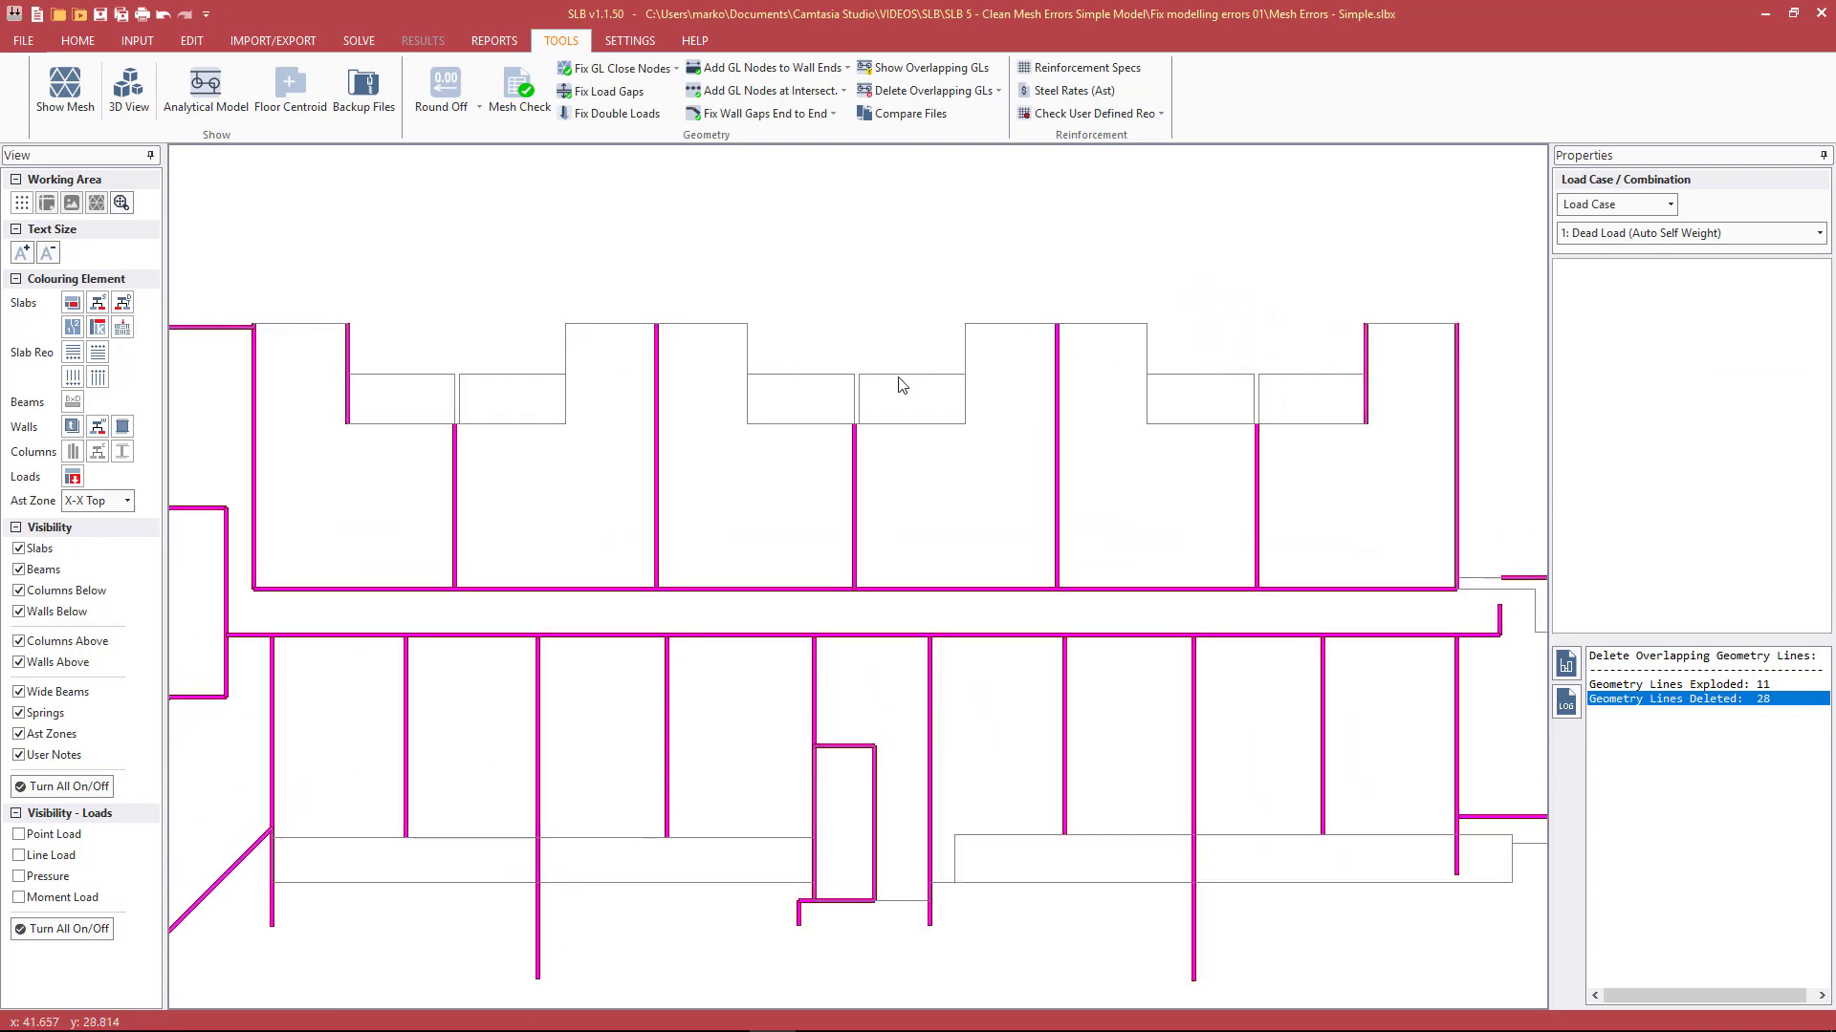
pyautogui.click(897, 376)
pyautogui.scroll(2, 866, 373)
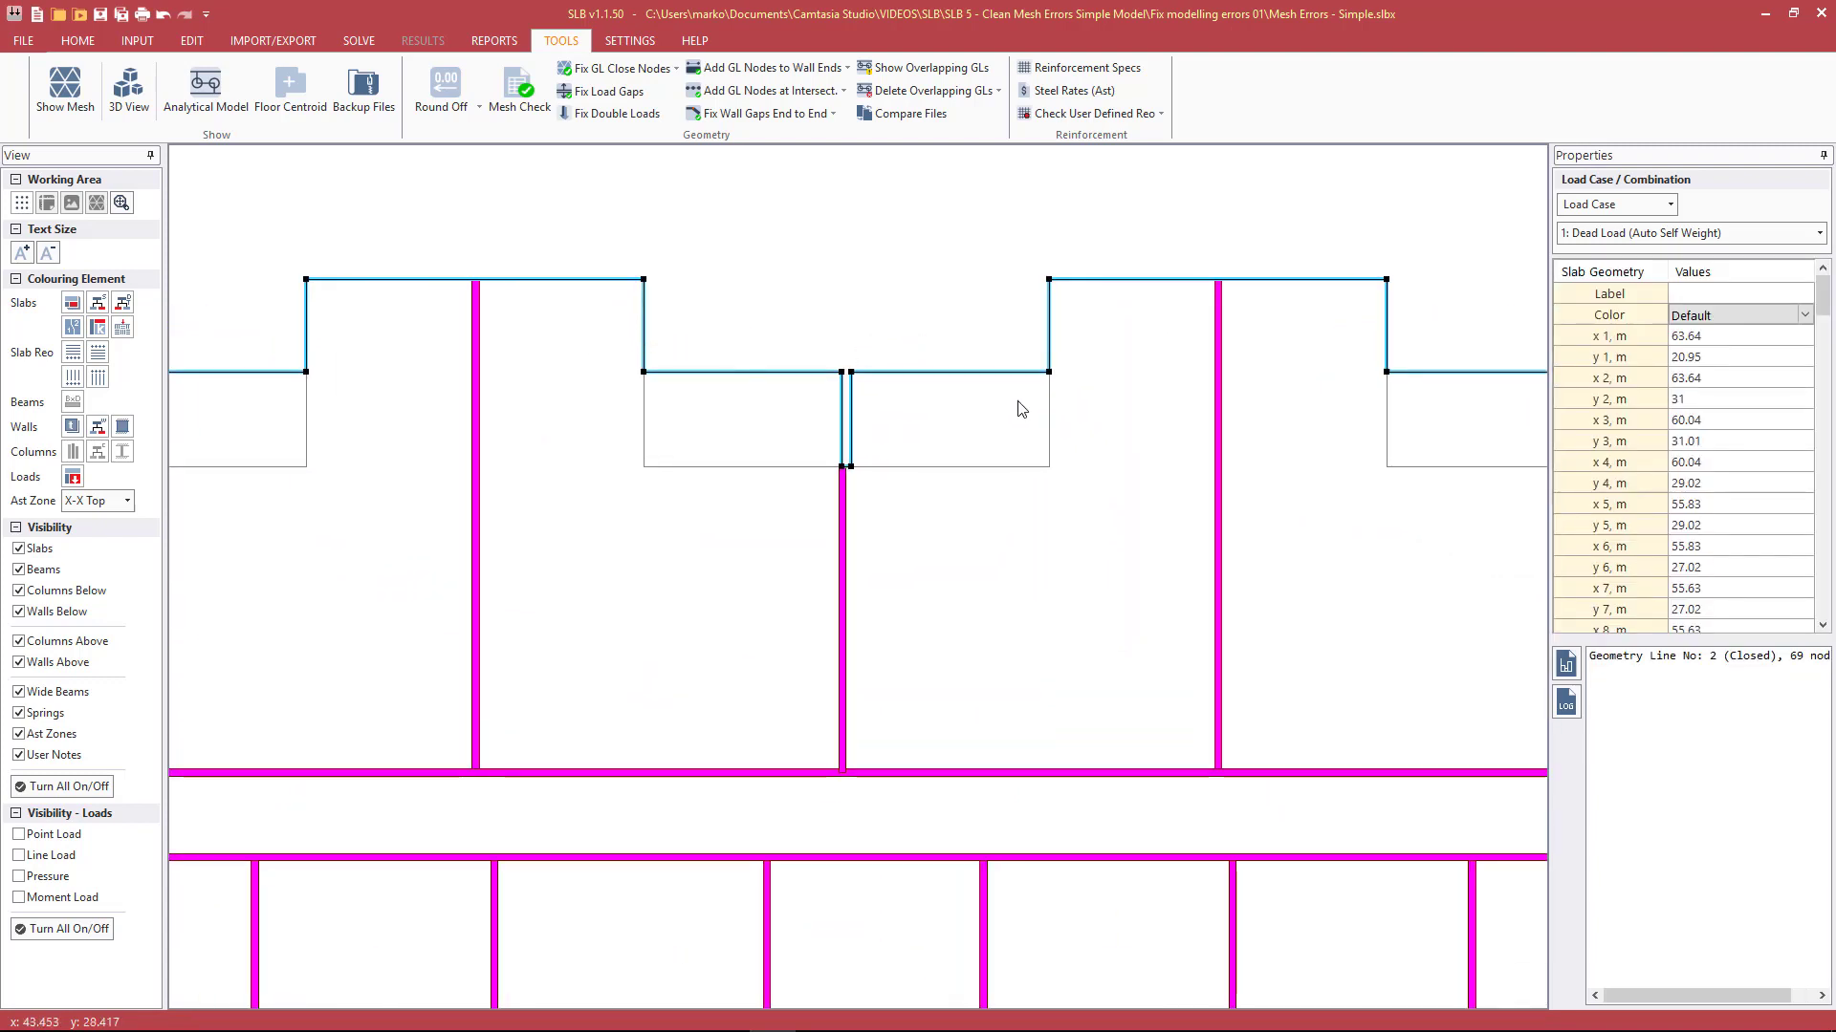
pyautogui.click(1048, 396)
pyautogui.click(1004, 468)
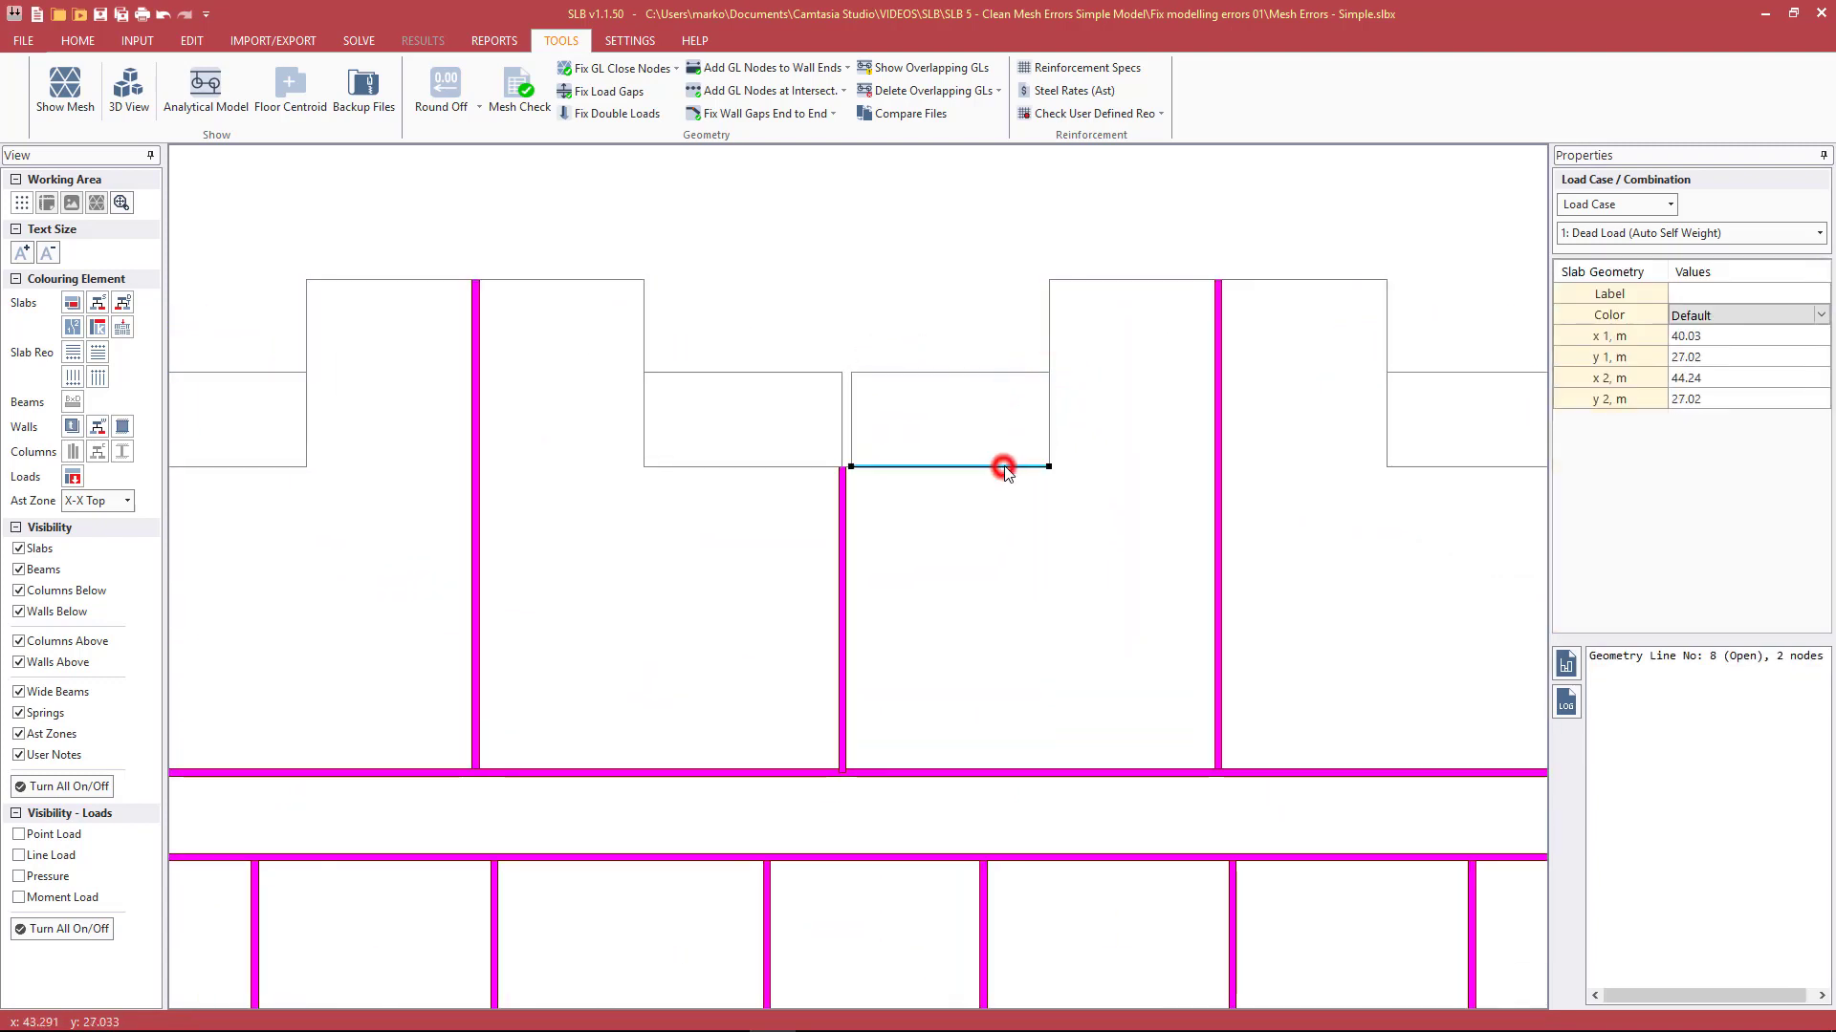
pyautogui.click(1049, 401)
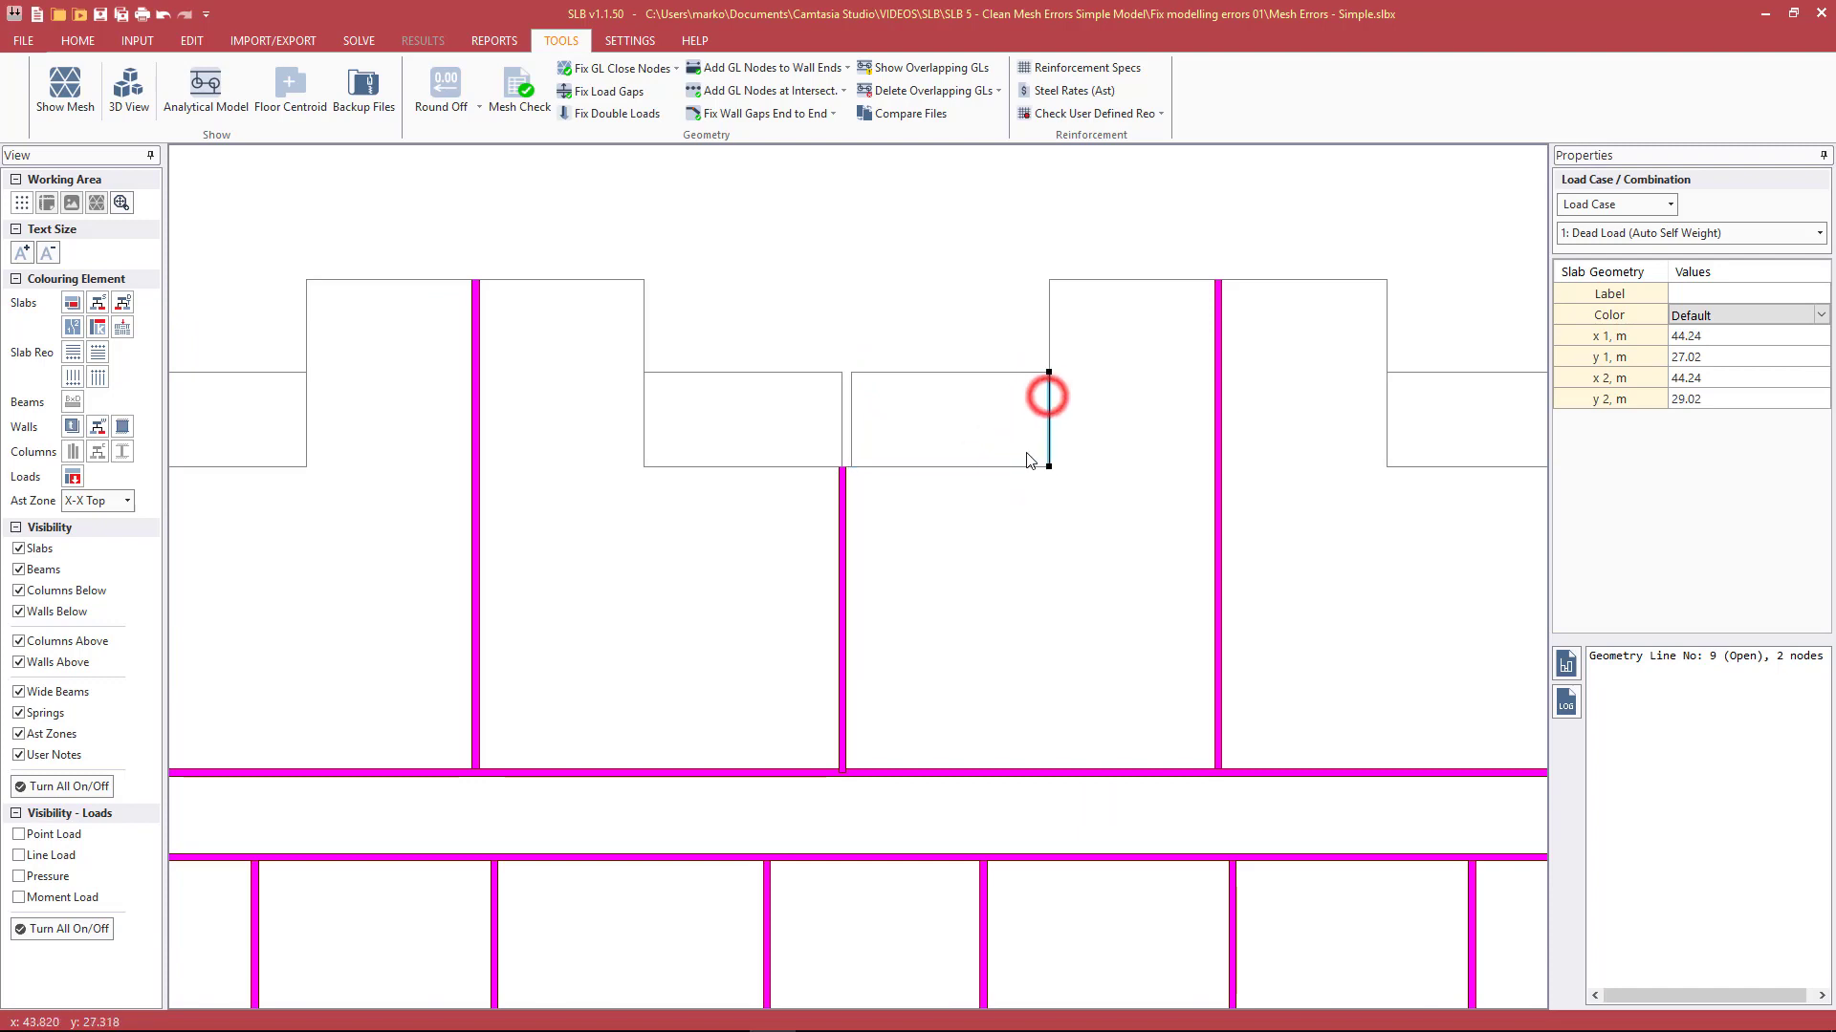
pyautogui.click(966, 468)
pyautogui.click(919, 372)
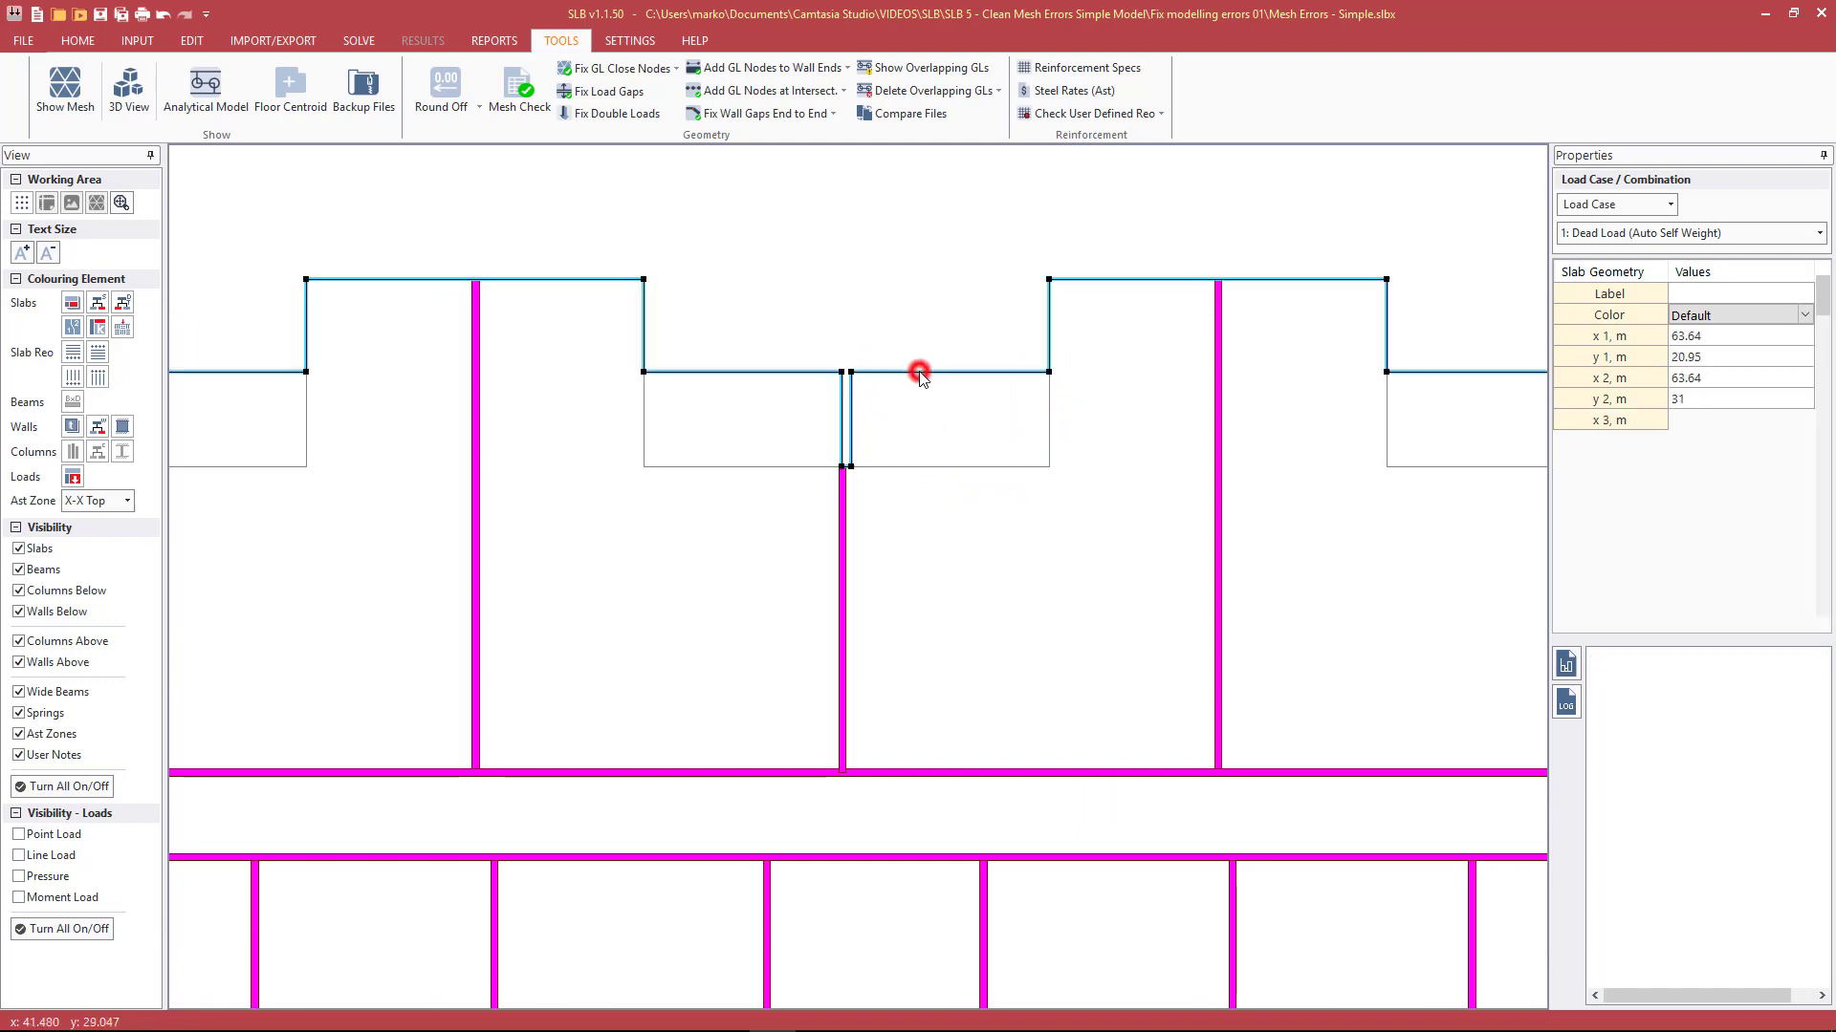
pyautogui.rightClick(919, 374)
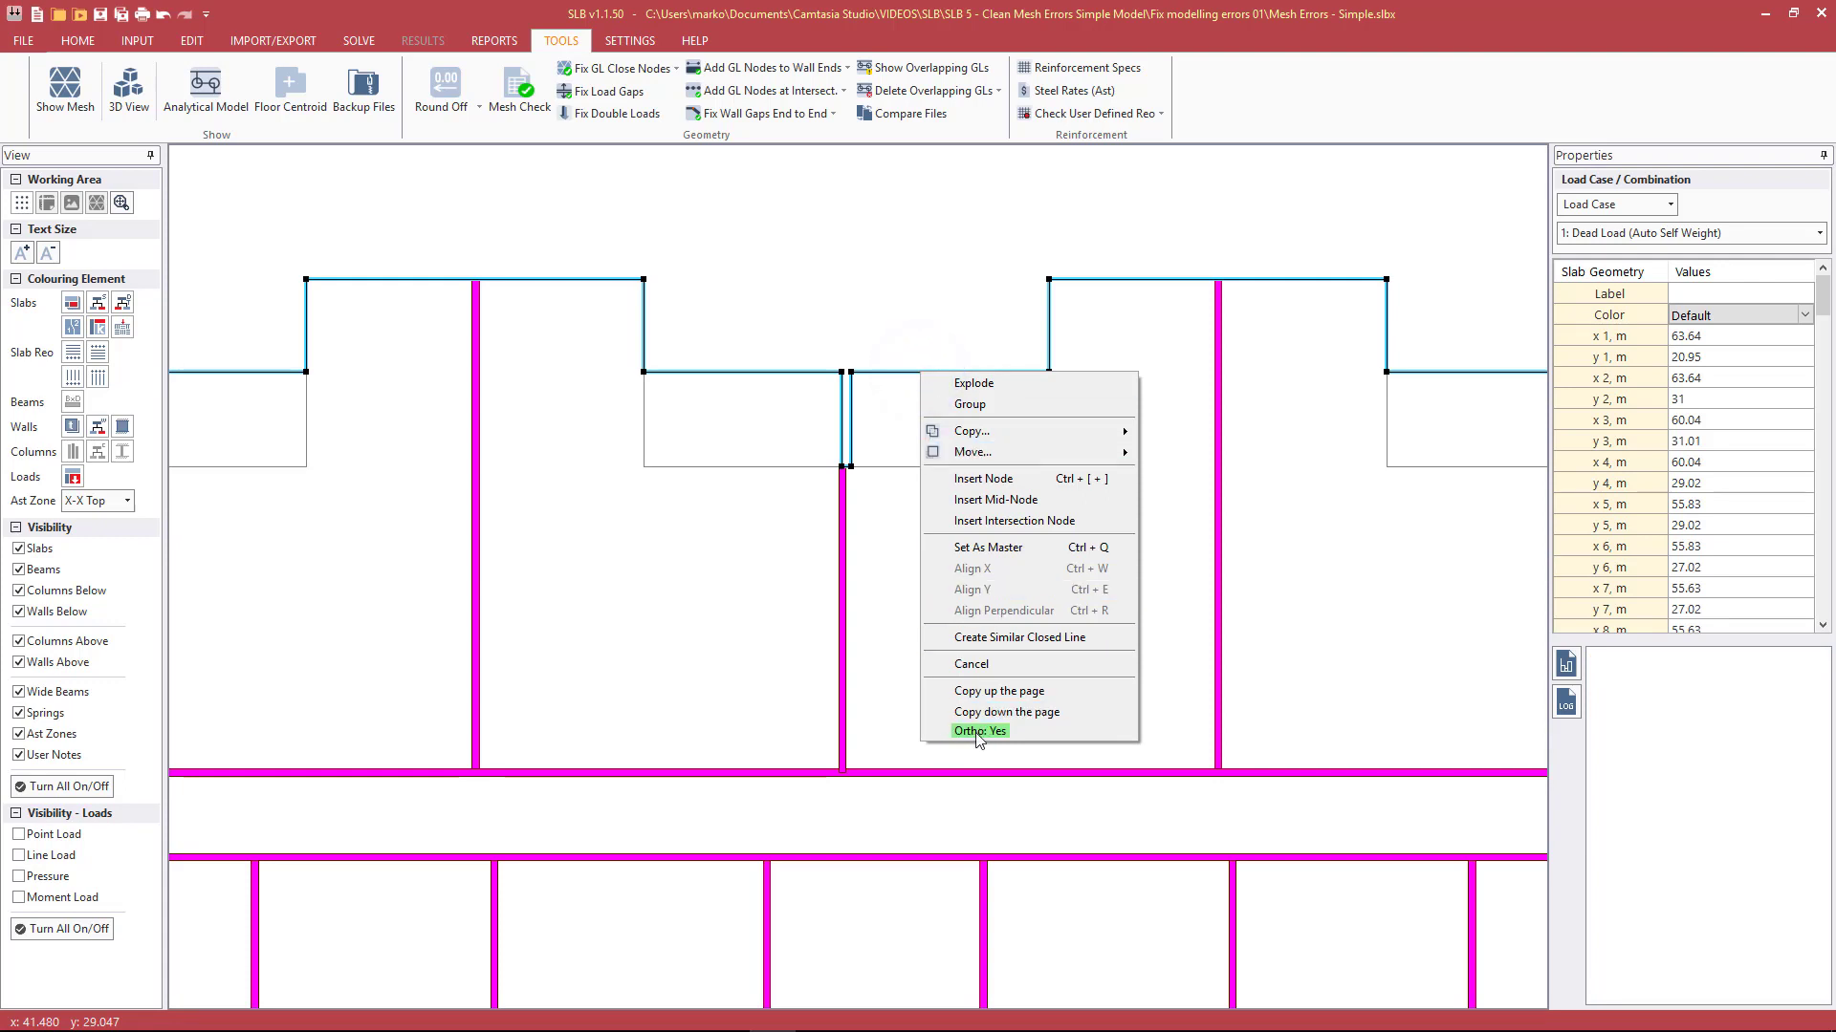
pyautogui.click(932, 290)
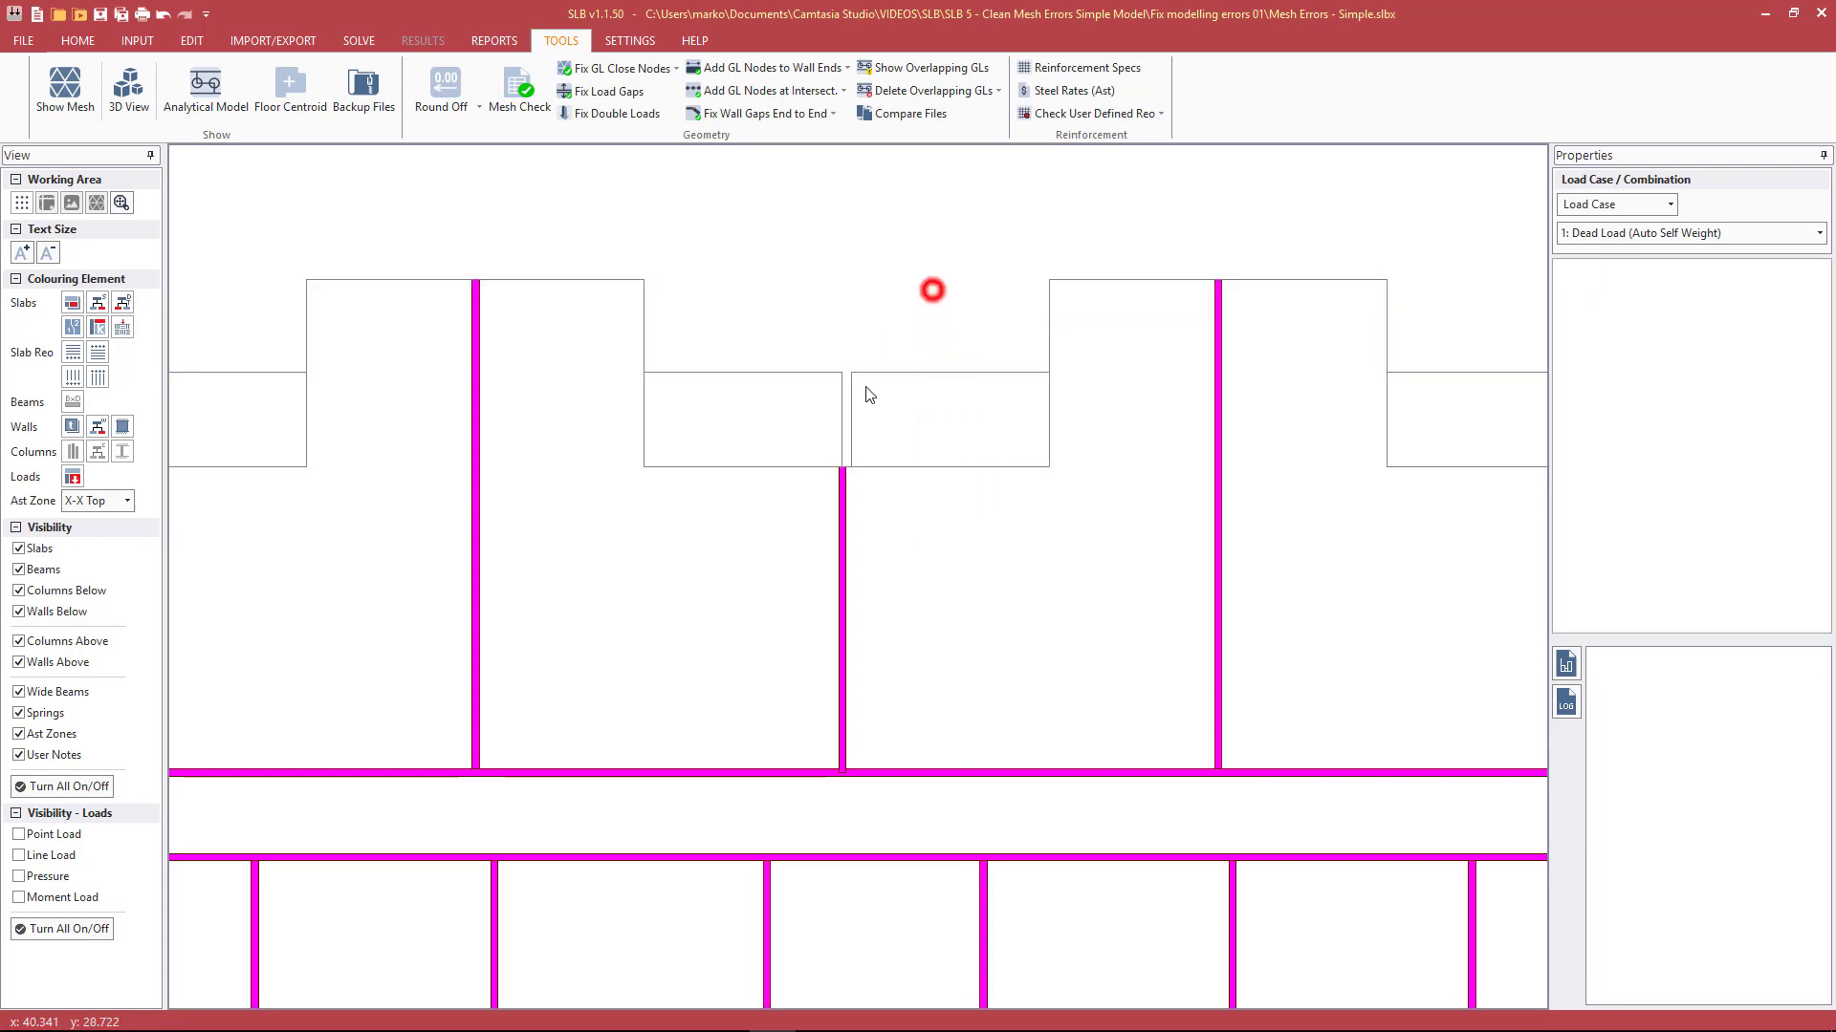
pyautogui.scroll(-3, 880, 392)
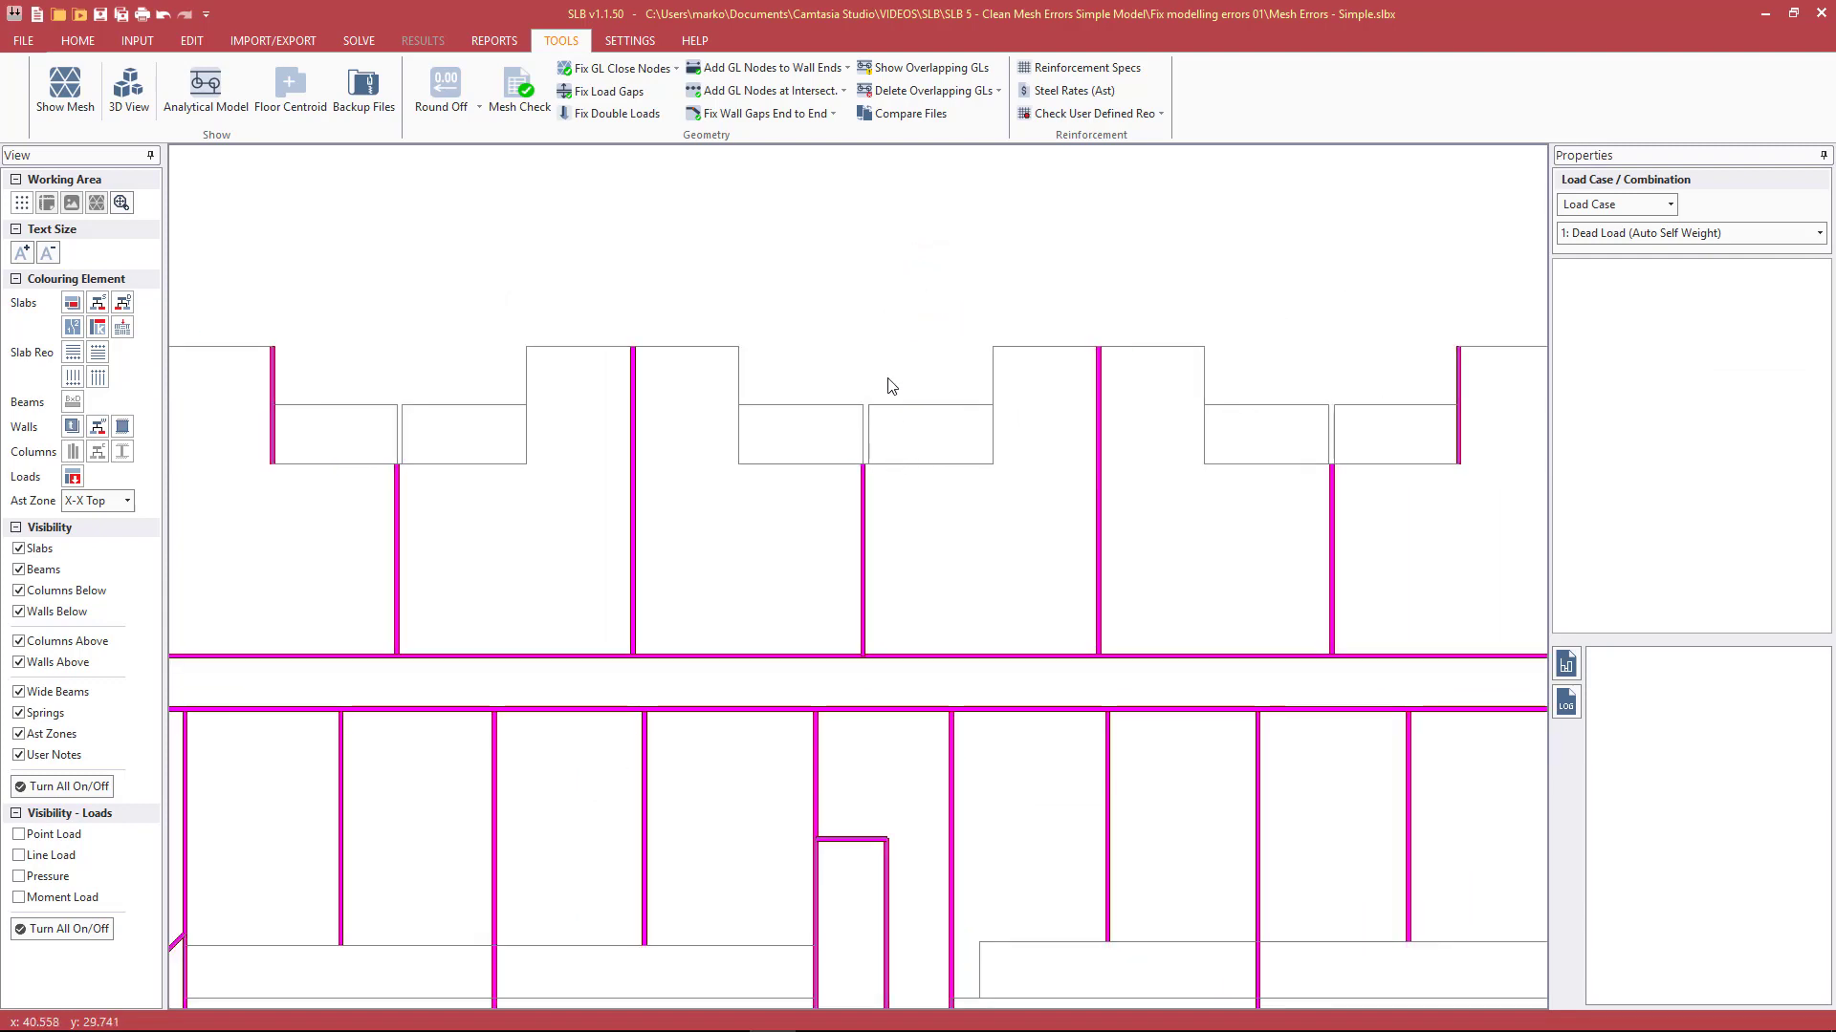
pyautogui.scroll(-1, 1075, 400)
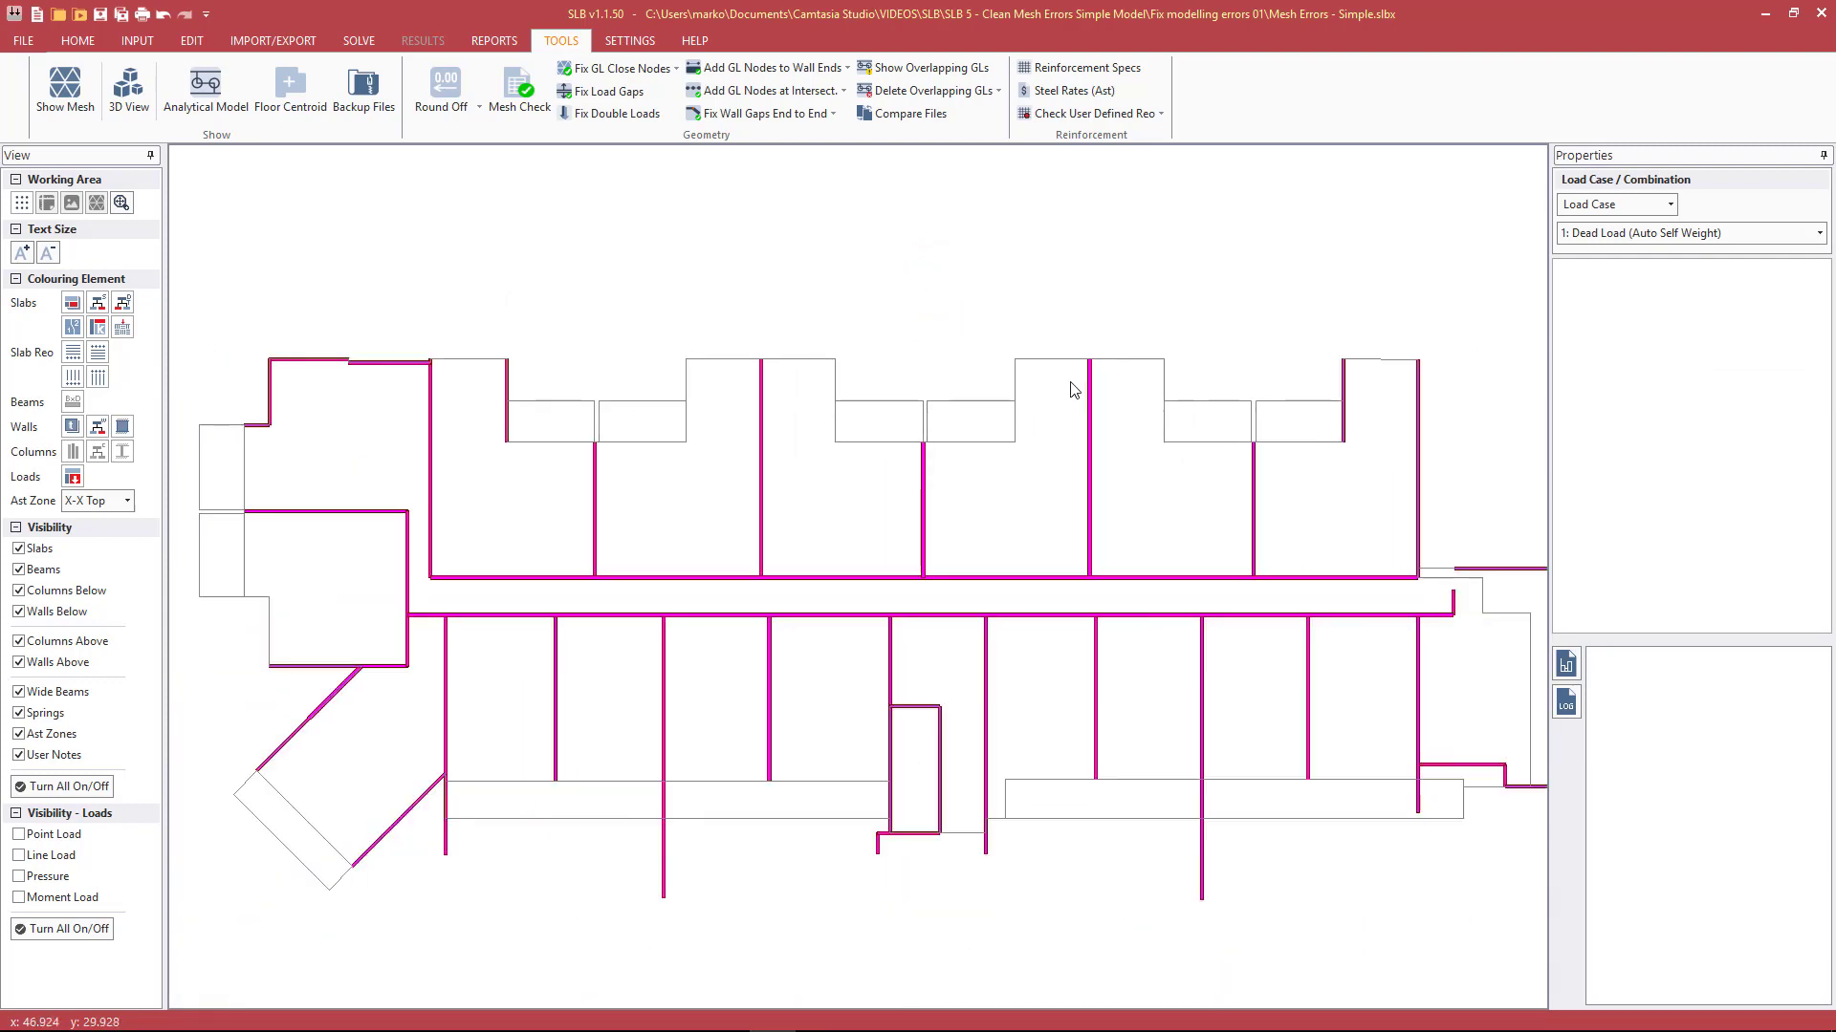